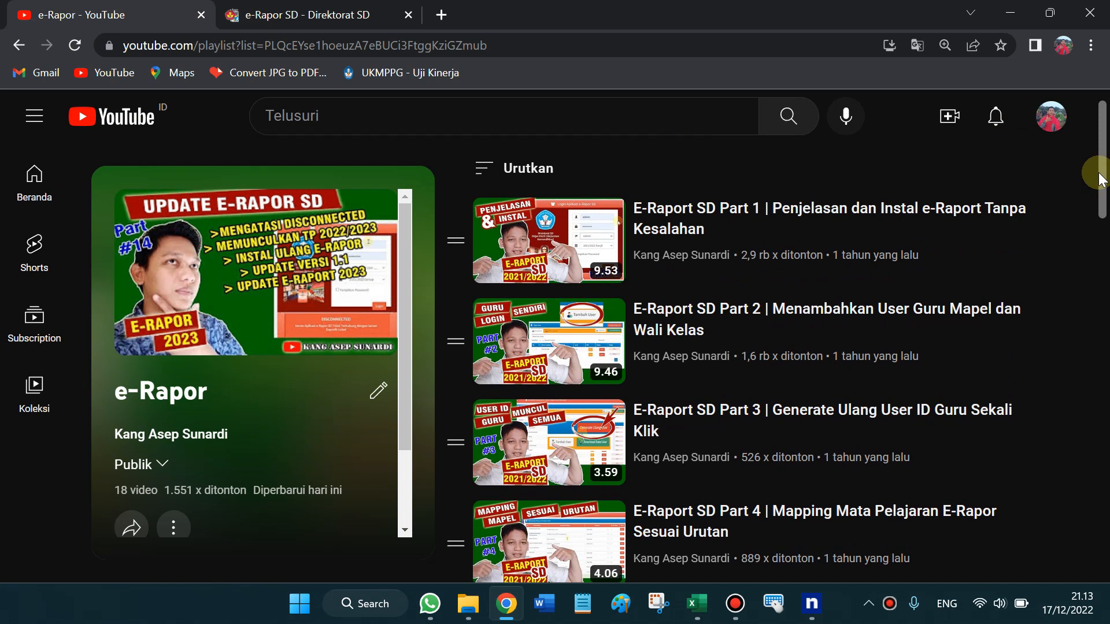
Scroll past the e-Rapor YouTube playlist and switch to the e-Rapor SD login tab
{"action": "left_click_drag", "start_coordinate": [1101, 179], "coordinate": [1108, 520]}
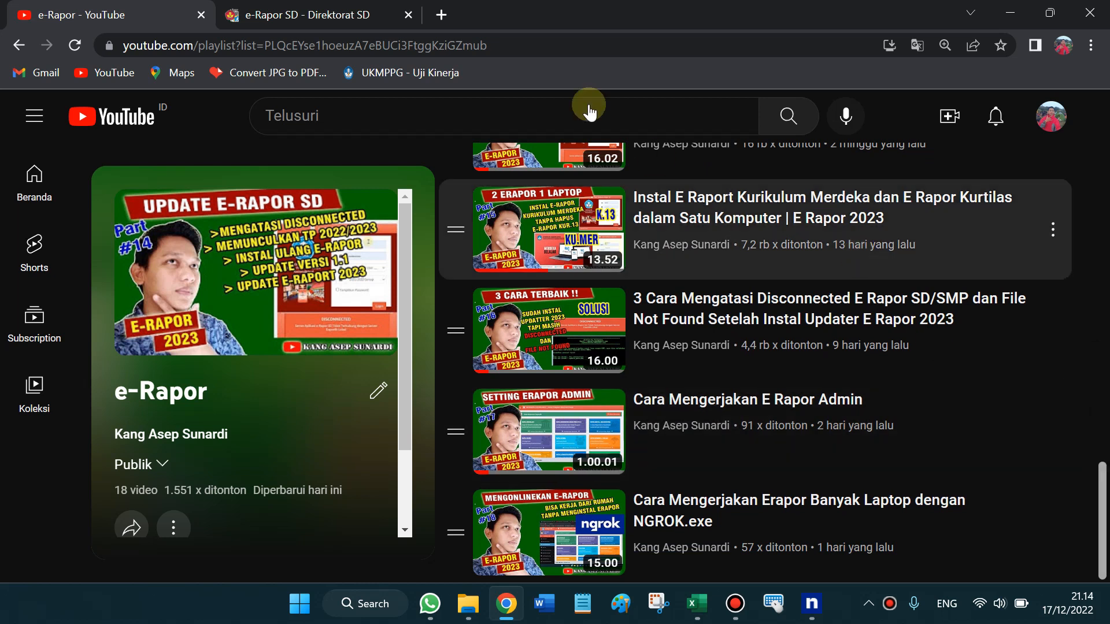
{"action": "left_click", "coordinate": [376, 8]}
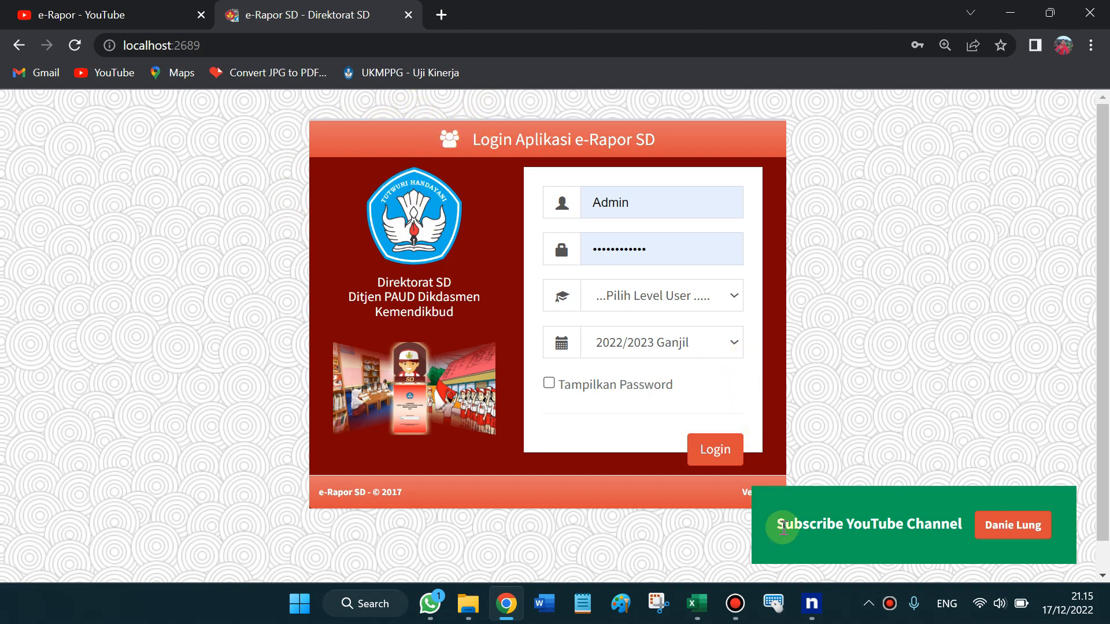
Copy the ngrok https Forwarding URL that points to localhost:2689 from the ngrok console
{"action": "left_click", "coordinate": [812, 604]}
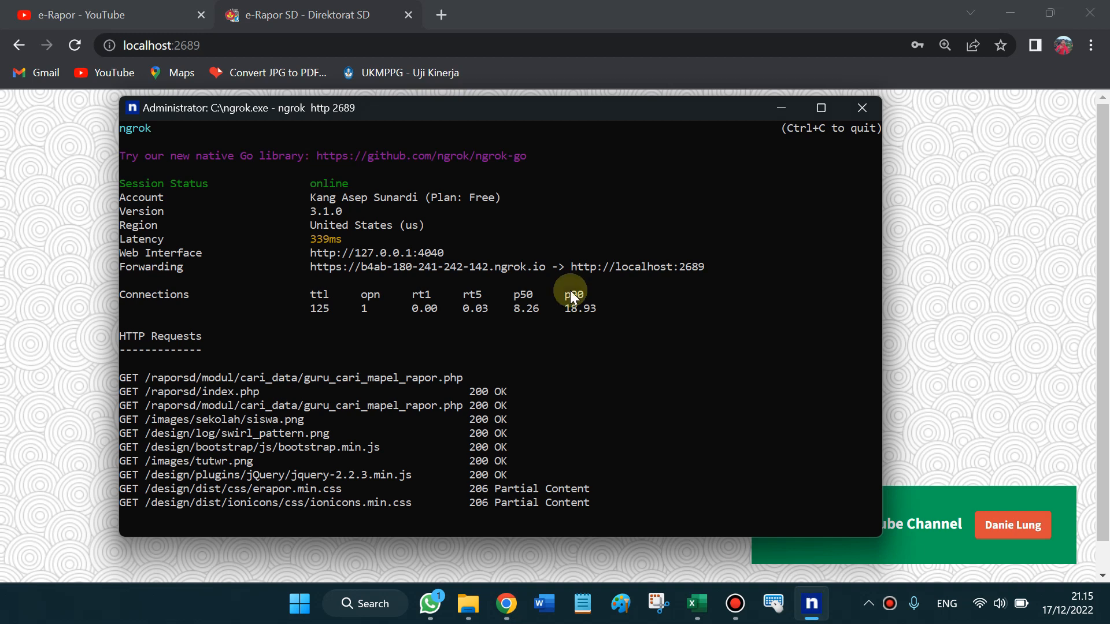
{"action": "left_click_drag", "start_coordinate": [650, 110], "coordinate": [653, 91]}
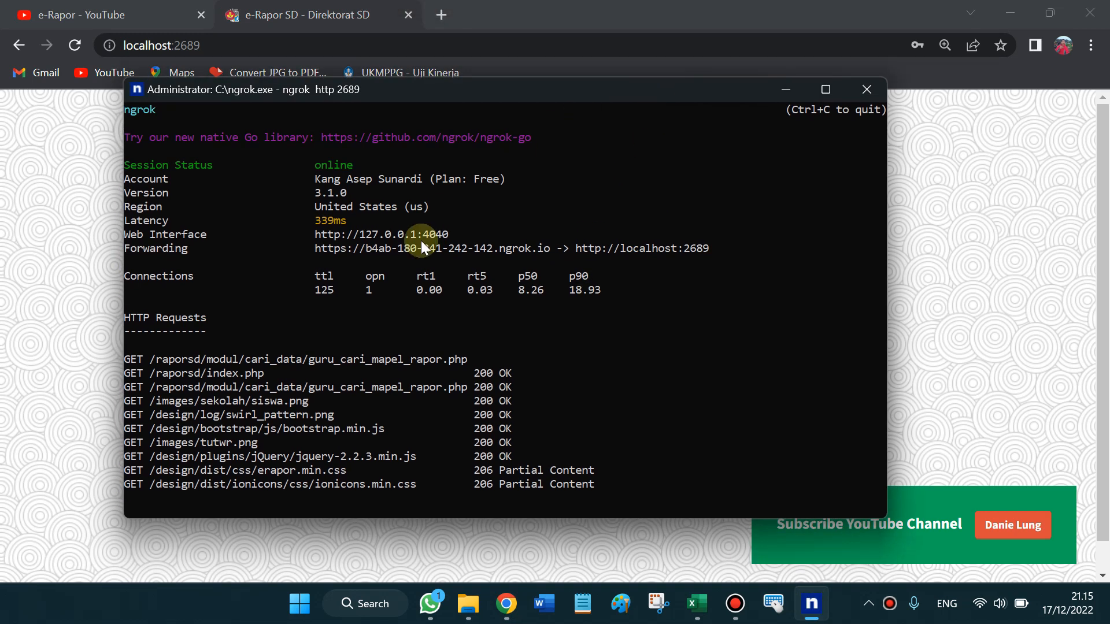
{"action": "left_click_drag", "start_coordinate": [316, 251], "coordinate": [546, 250]}
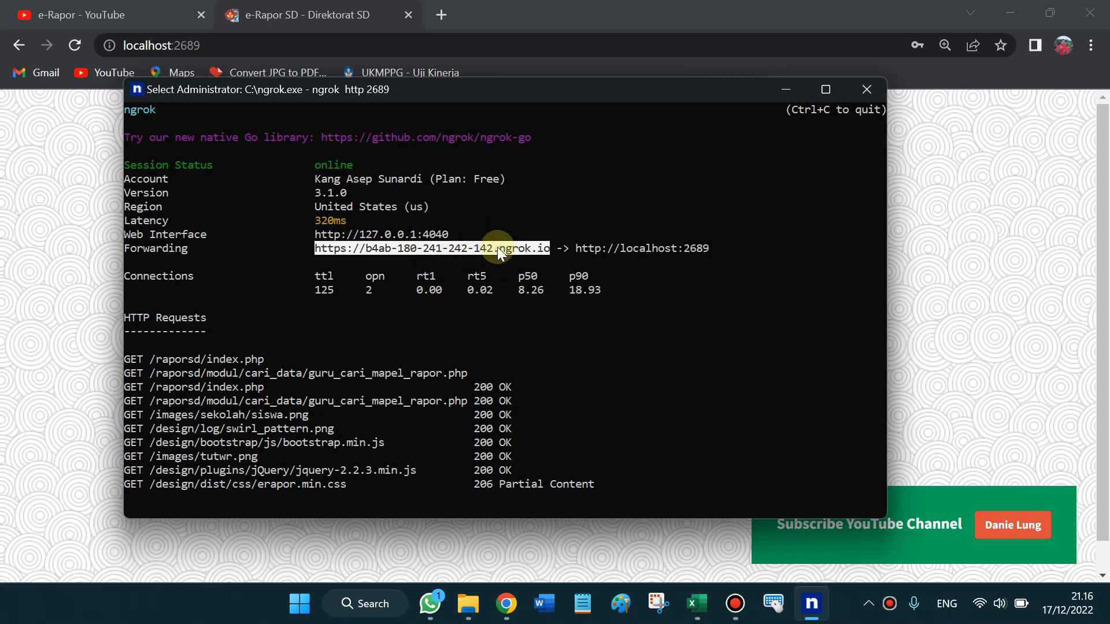
{"action": "right_click", "coordinate": [458, 249]}
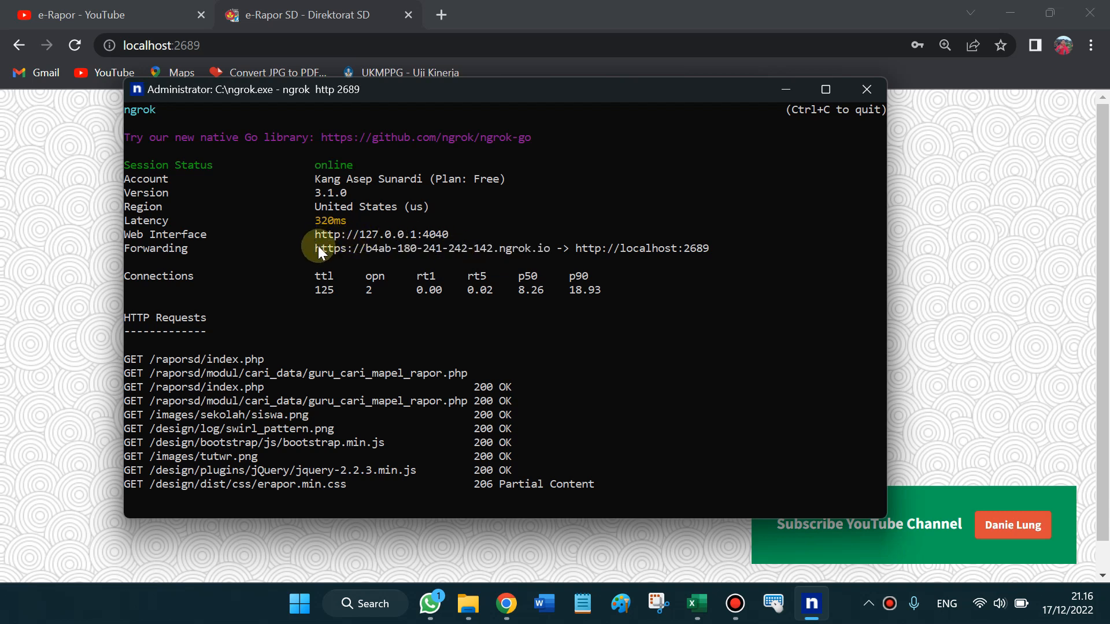
{"action": "left_click_drag", "start_coordinate": [315, 248], "coordinate": [548, 252]}
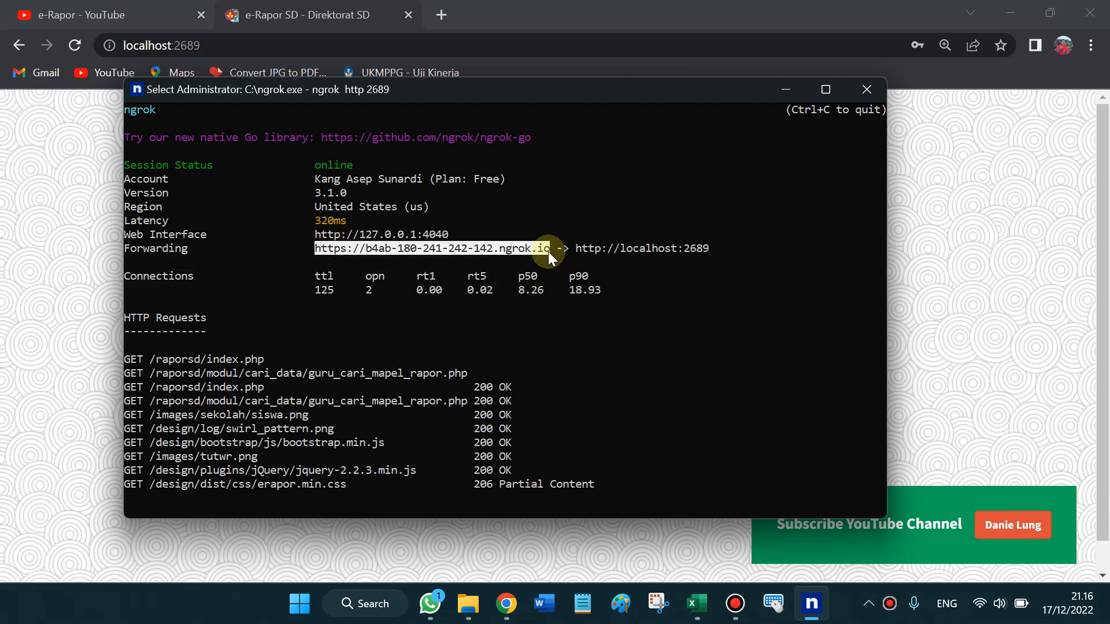
{"action": "right_click", "coordinate": [549, 251]}
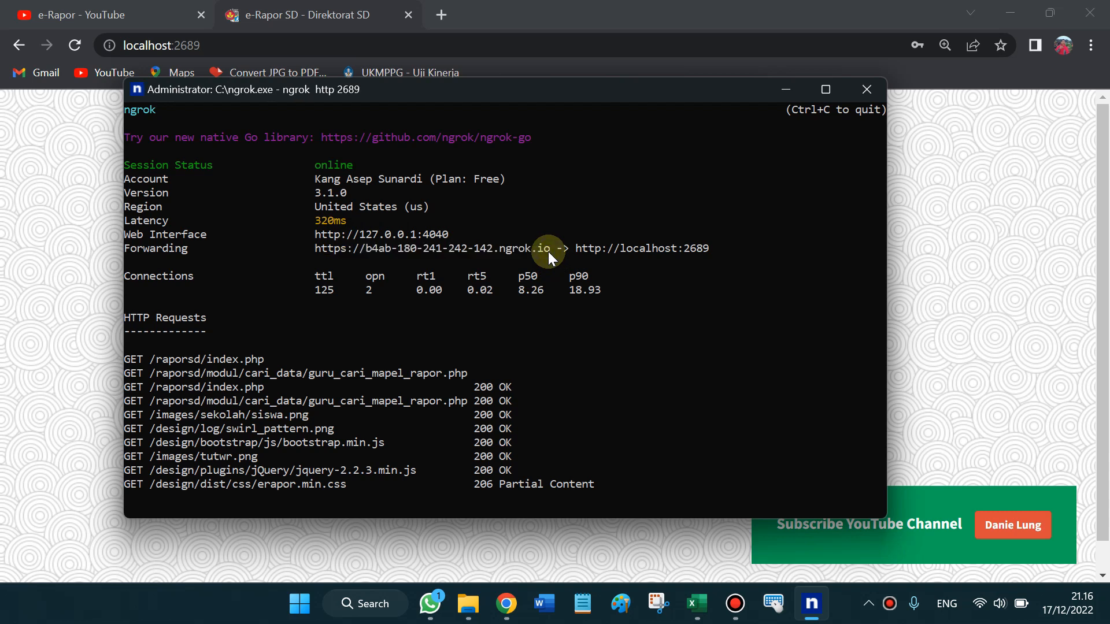
Load the e-Rapor SD login page in a new tab through the pasted ngrok address
{"action": "left_click", "coordinate": [522, 10]}
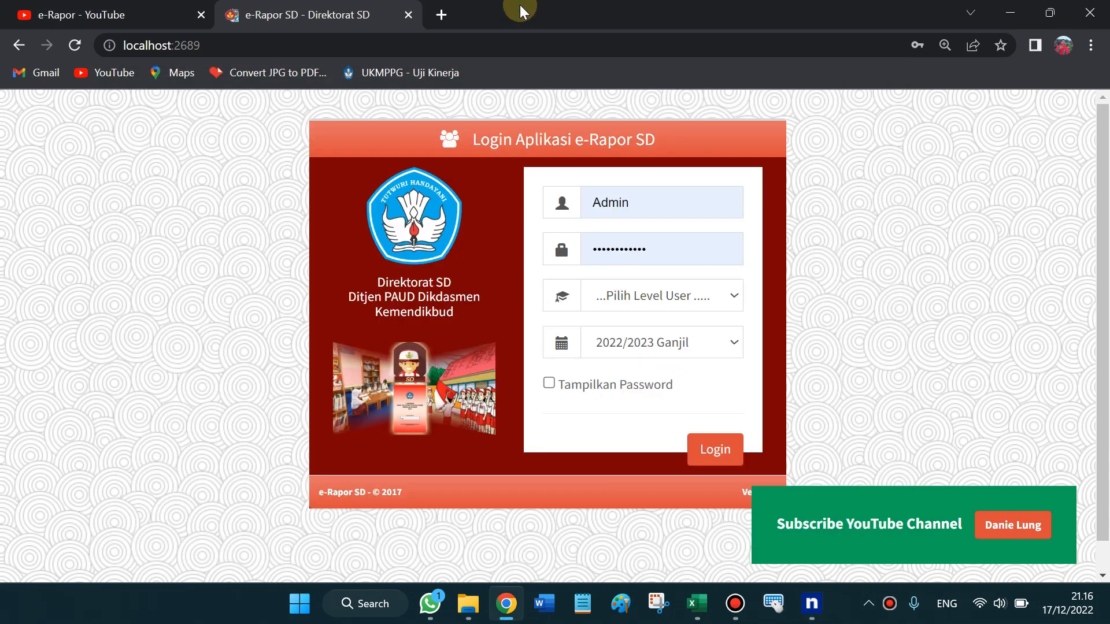
{"action": "left_click", "coordinate": [441, 15]}
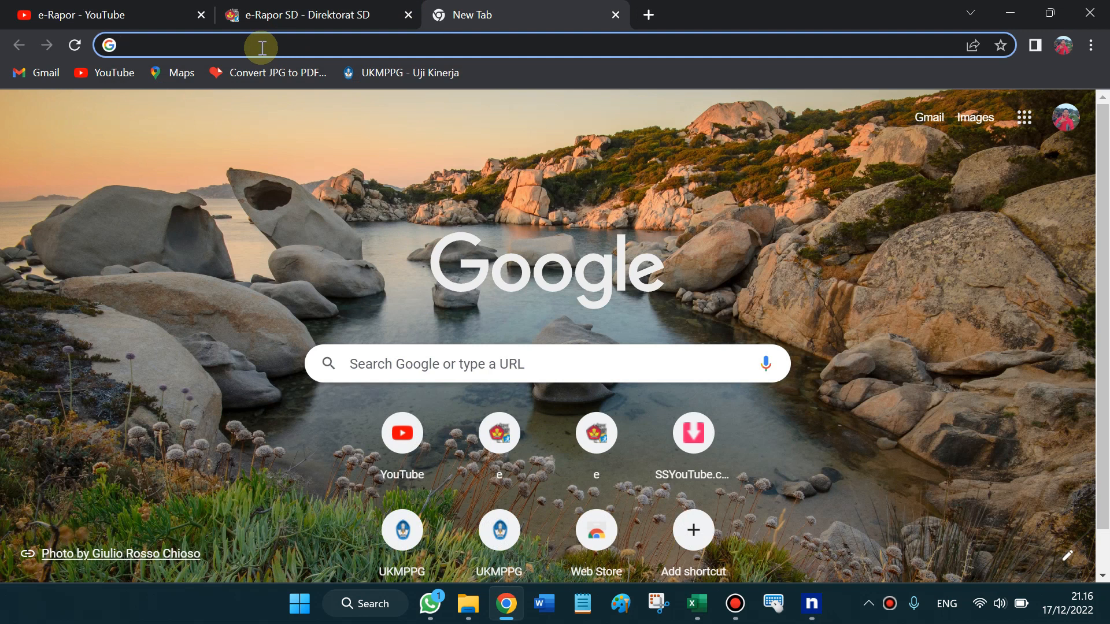
{"action": "type", "text": "https://b4ab-180-241-242-142.ngrok.io"}
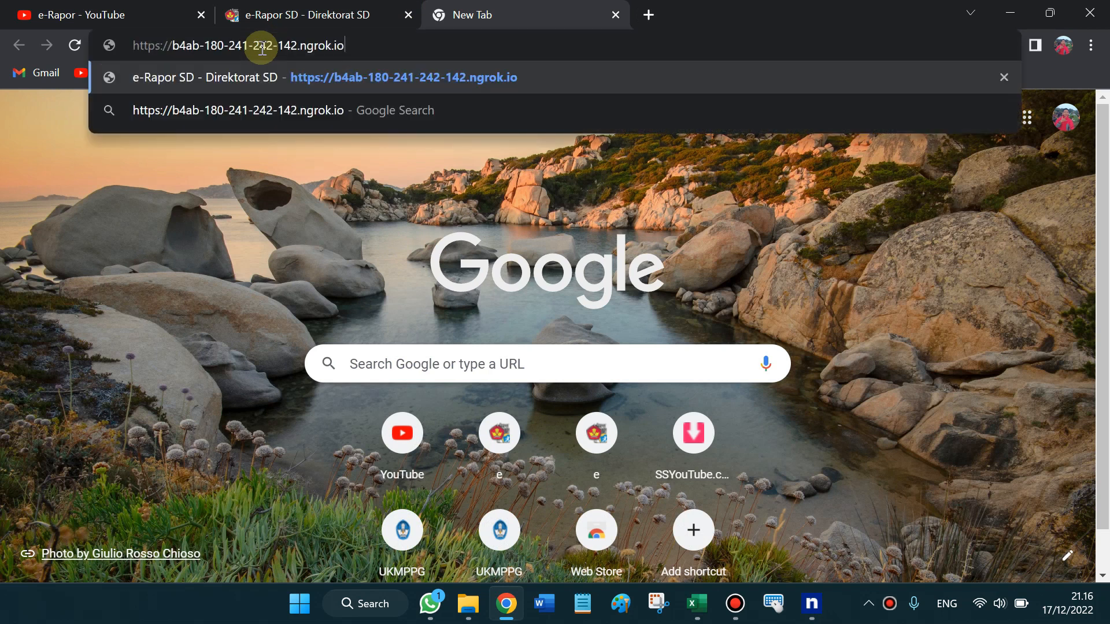
{"action": "key", "text": "Return"}
{"action": "mouse_move", "coordinate": [493, 6]}
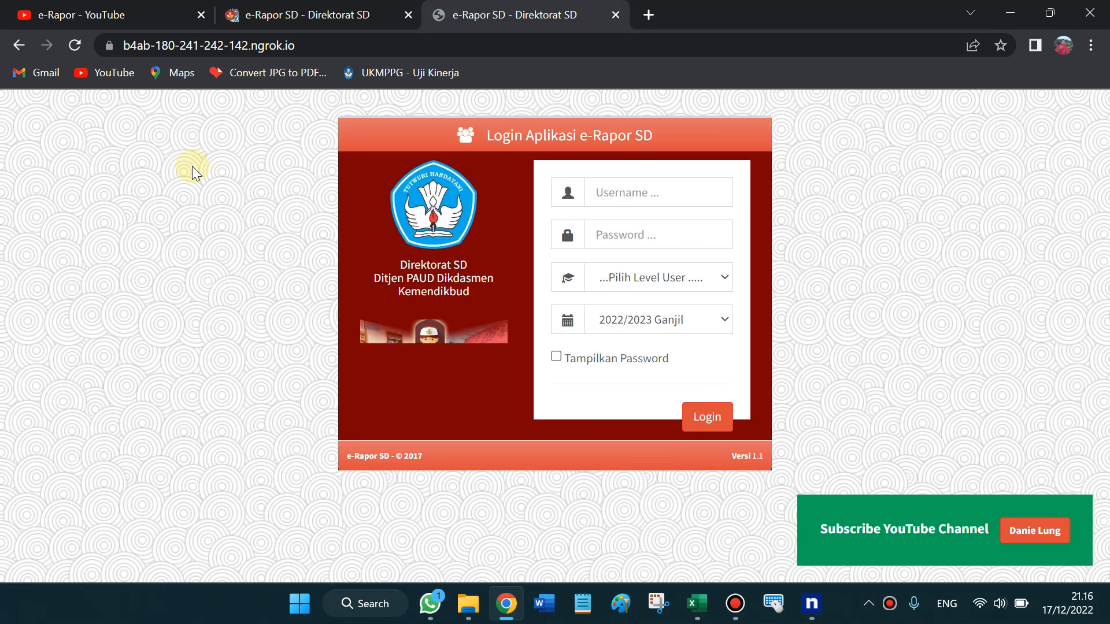
Check the network status, then close the original localhost:2689 login tab
{"action": "left_click", "coordinate": [982, 607]}
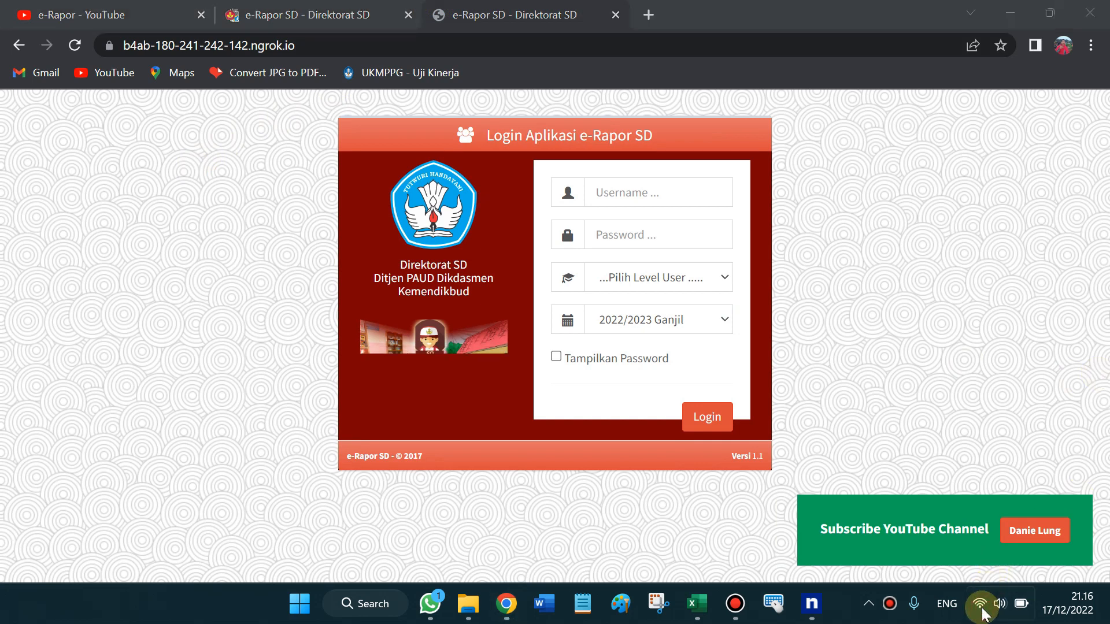
{"action": "left_click", "coordinate": [881, 204]}
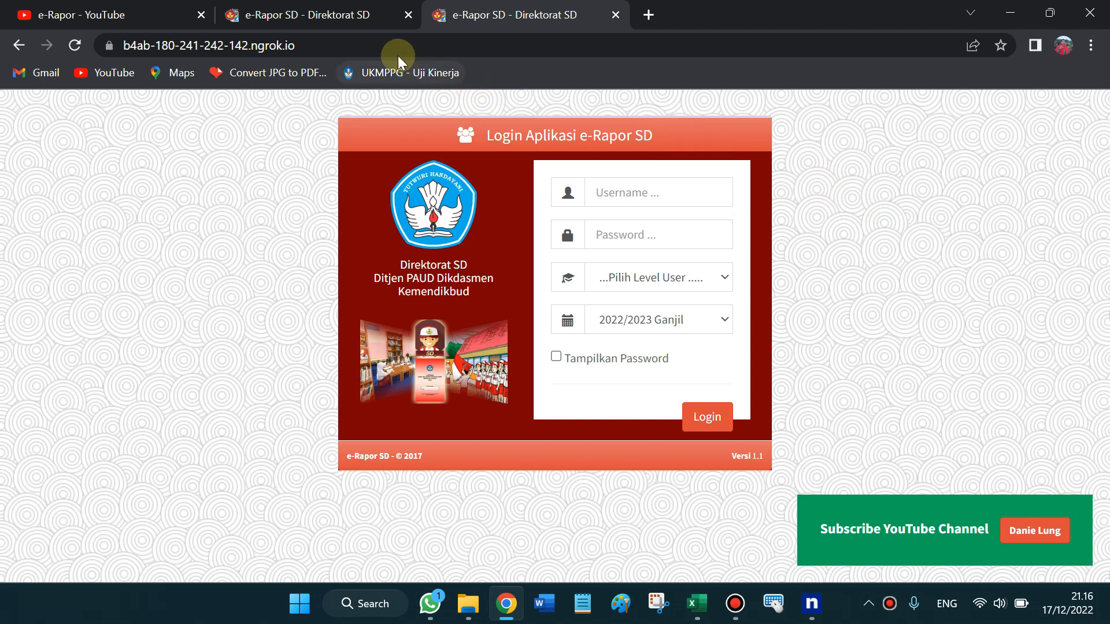
{"action": "left_click", "coordinate": [370, 12]}
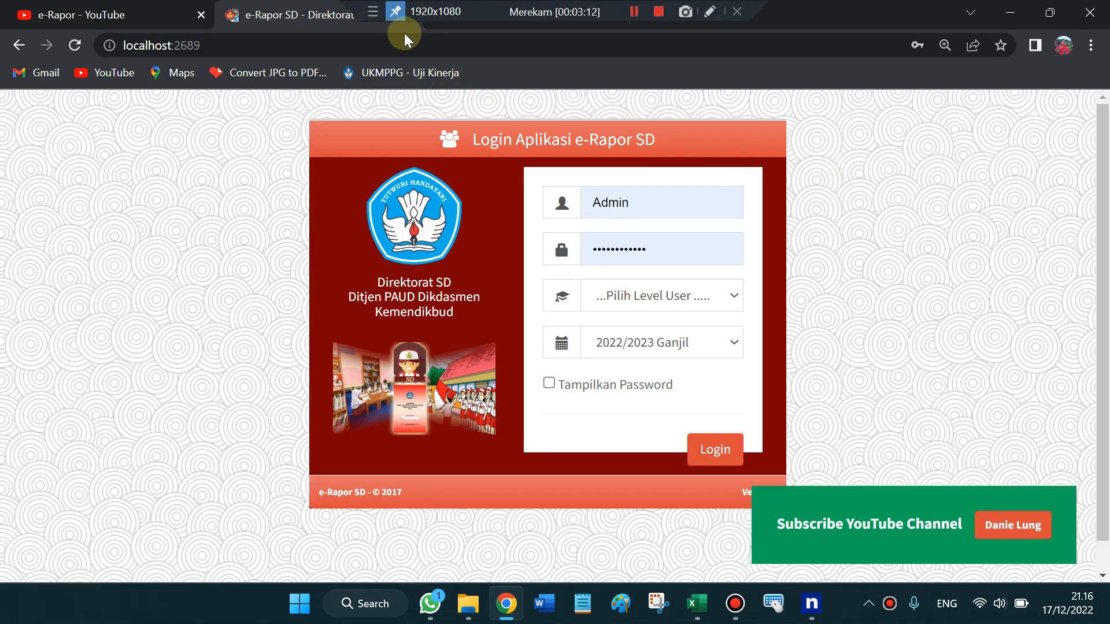
{"action": "left_click", "coordinate": [409, 15]}
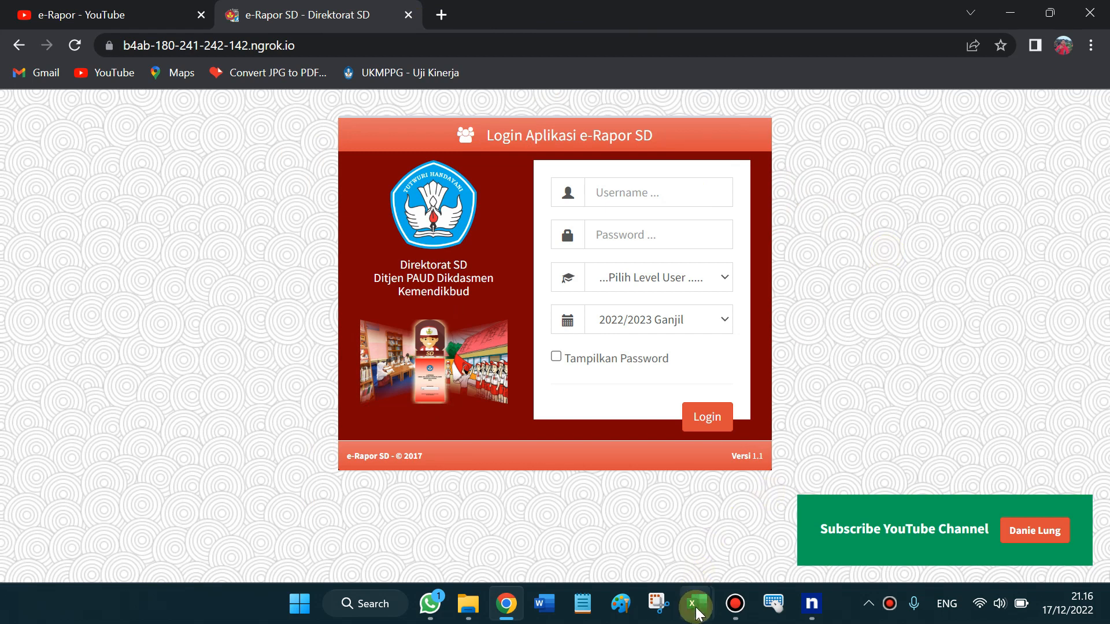
Bring the User_Erapor (3) workbook forward and review the subject-teacher user IDs and passwords from row 28
{"action": "mouse_move", "coordinate": [698, 613]}
{"action": "left_click", "coordinate": [621, 547]}
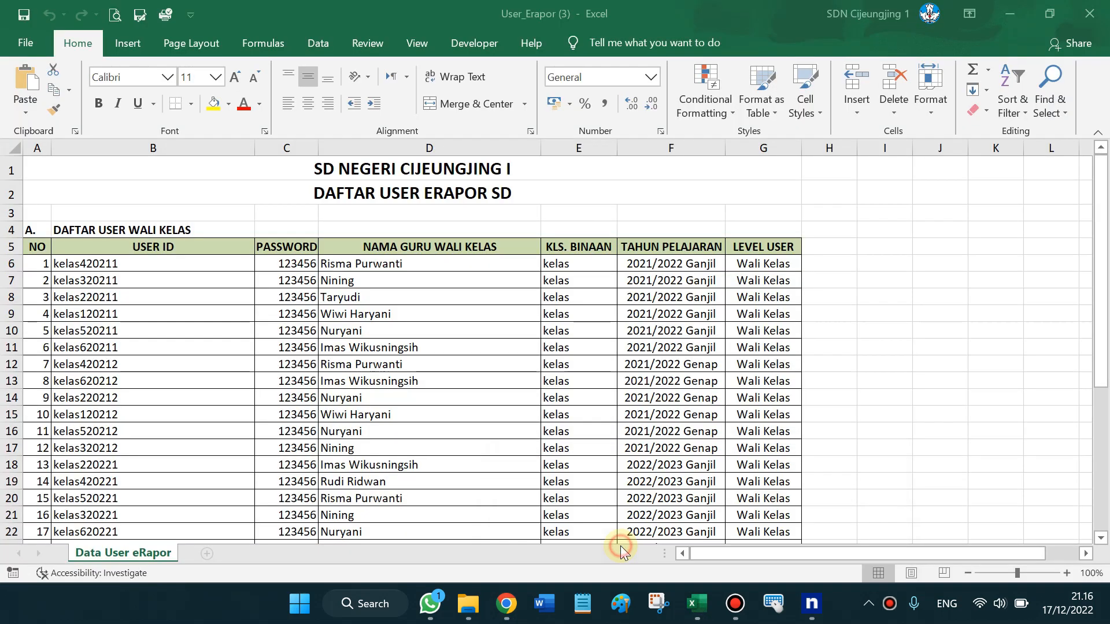
{"action": "left_click_drag", "start_coordinate": [1101, 270], "coordinate": [1106, 411]}
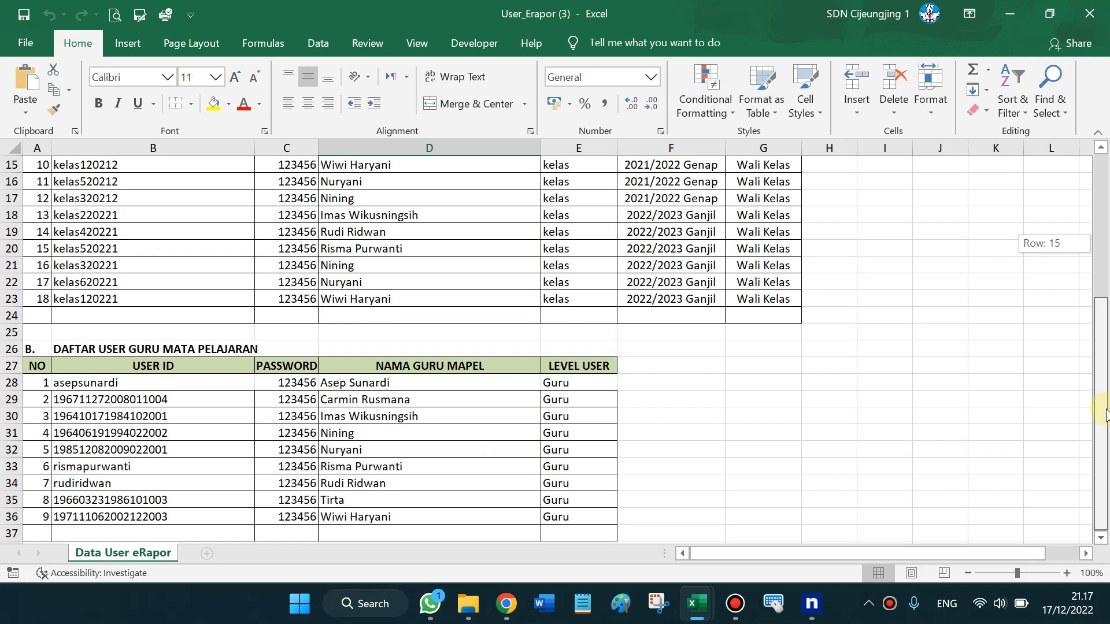
{"action": "left_click", "coordinate": [1105, 412]}
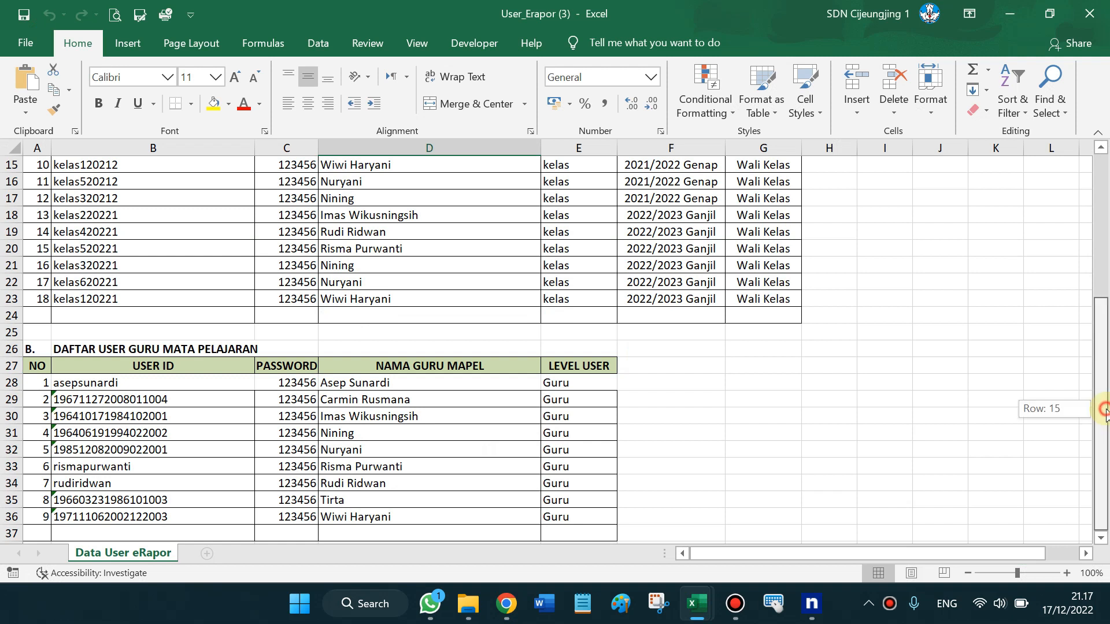
{"action": "left_click", "coordinate": [153, 377]}
{"action": "key", "text": "Down"}
{"action": "key", "text": "Down"}
{"action": "key", "text": "Down"}
{"action": "key", "text": "Down"}
{"action": "key", "text": "Down"}
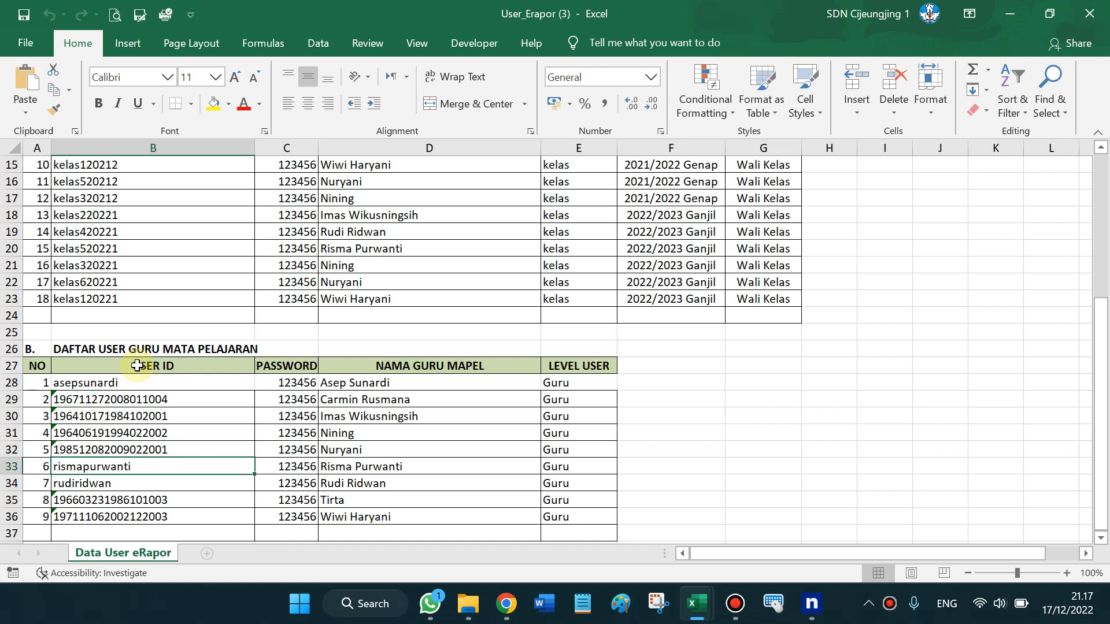
{"action": "left_click", "coordinate": [115, 382]}
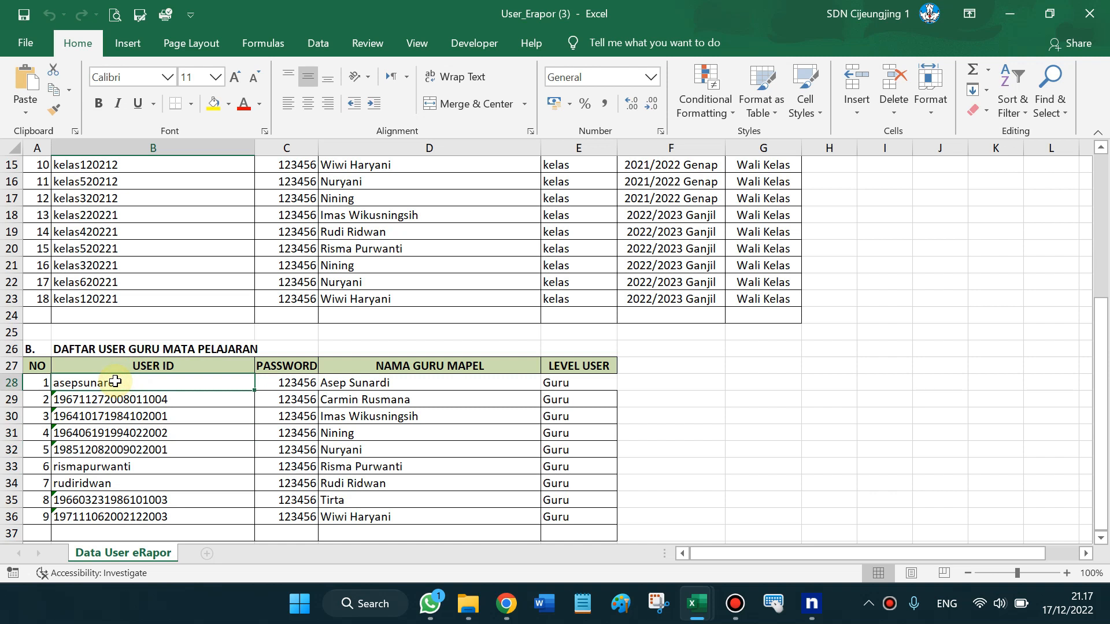
{"action": "key", "text": "Down"}
{"action": "key", "text": "Down"}
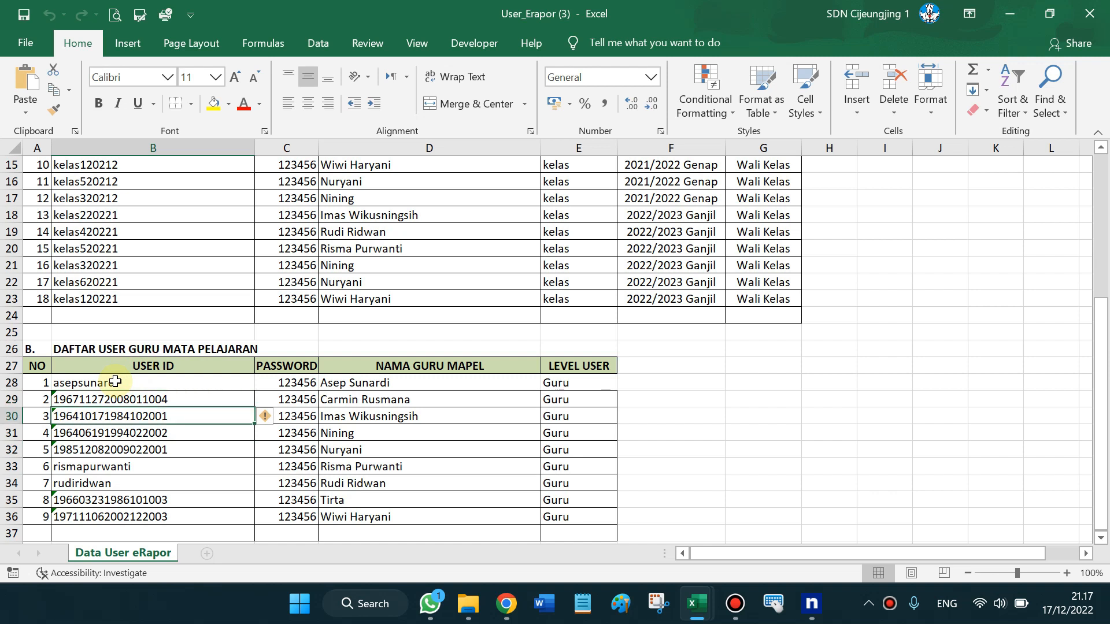
{"action": "left_click", "coordinate": [300, 384]}
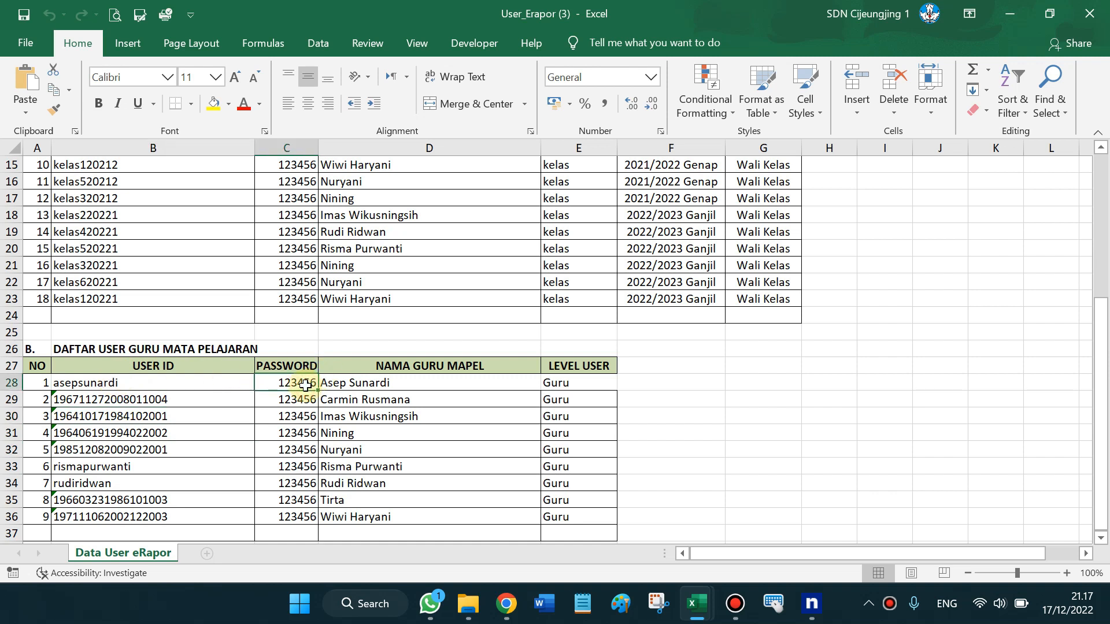
Browse the homeroom-teacher user IDs in B18–B21 and their names, ending on kelas520221
{"action": "left_click", "coordinate": [117, 264]}
{"action": "key", "text": "Up"}
{"action": "key", "text": "Up"}
{"action": "key", "text": "Up"}
{"action": "key", "text": "Up"}
{"action": "key", "text": "Up"}
{"action": "key", "text": "Up"}
{"action": "key", "text": "Up"}
{"action": "key", "text": "Up"}
{"action": "key", "text": "Up"}
{"action": "key", "text": "Up"}
{"action": "key", "text": "Up"}
{"action": "key", "text": "Up"}
{"action": "key", "text": "Up"}
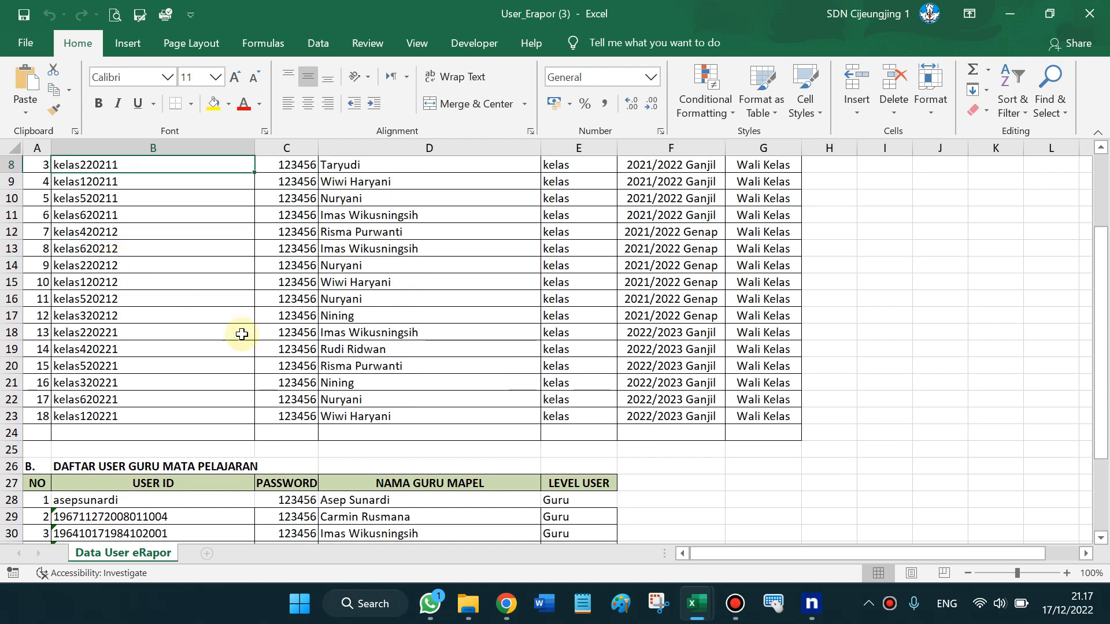
{"action": "left_click", "coordinate": [139, 515]}
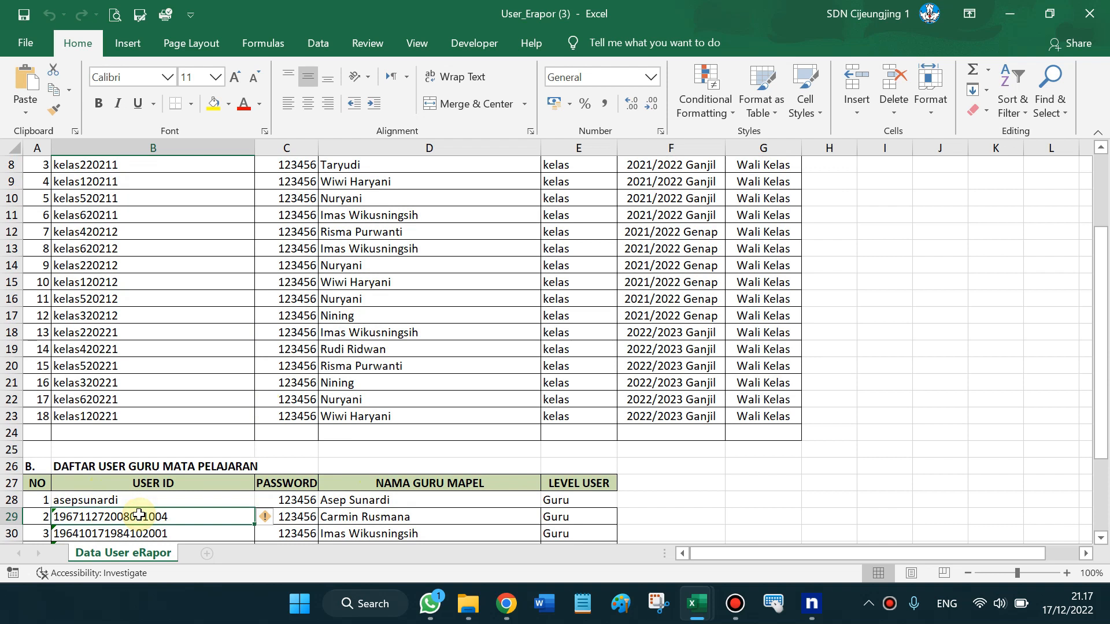
{"action": "key", "text": "Down"}
{"action": "key", "text": "Down"}
{"action": "key", "text": "Down"}
{"action": "key", "text": "Down"}
{"action": "key", "text": "Down"}
{"action": "key", "text": "Down"}
{"action": "key", "text": "Down"}
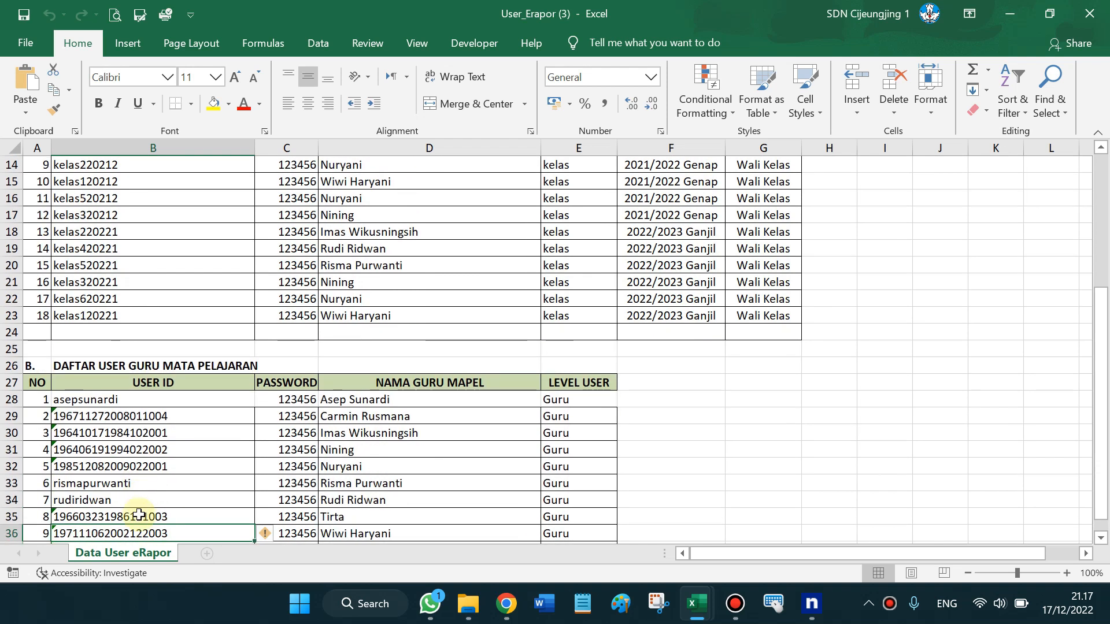
{"action": "left_click", "coordinate": [182, 368]}
{"action": "key", "text": "Up"}
{"action": "key", "text": "Up"}
{"action": "key", "text": "Up"}
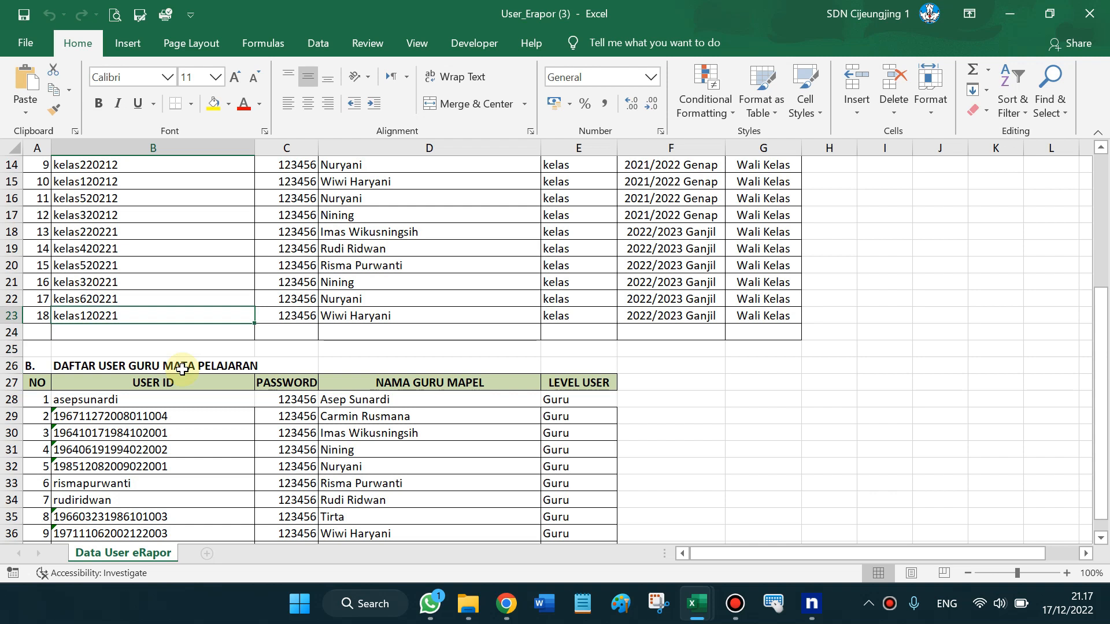
{"action": "key", "text": "Up"}
{"action": "key", "text": "Up"}
{"action": "key", "text": "Up"}
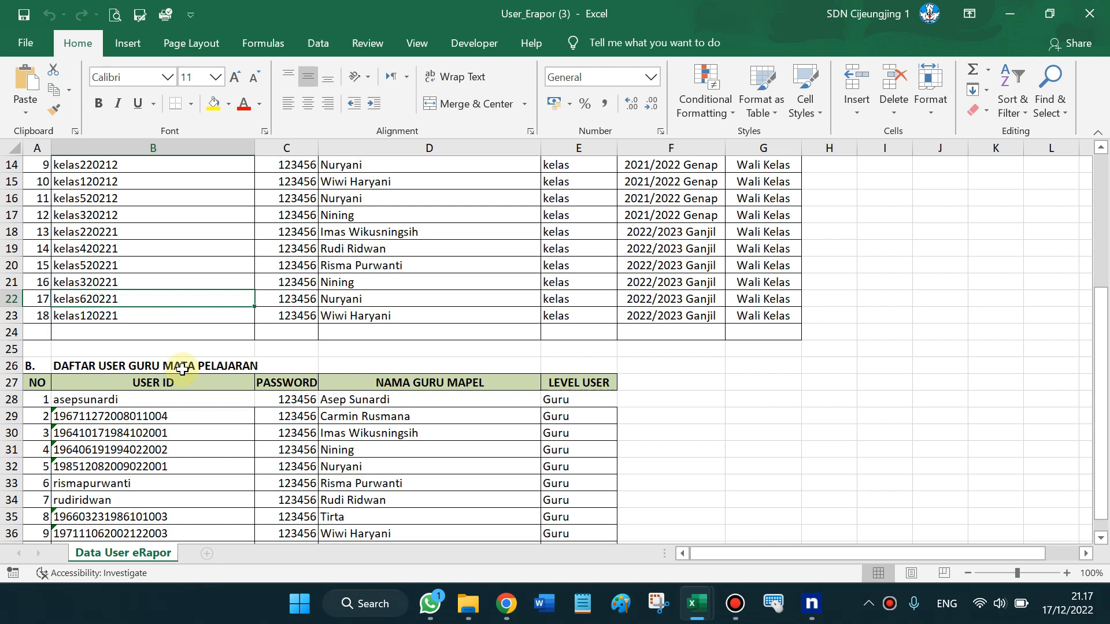
{"action": "key", "text": "Up"}
{"action": "key", "text": "Up"}
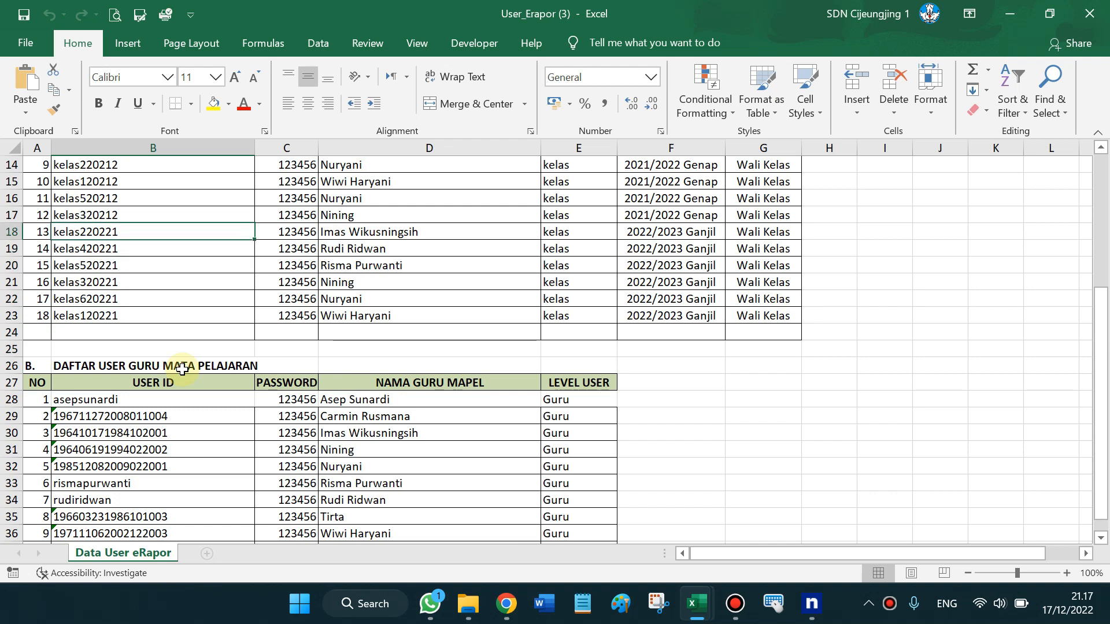
{"action": "key", "text": "Down"}
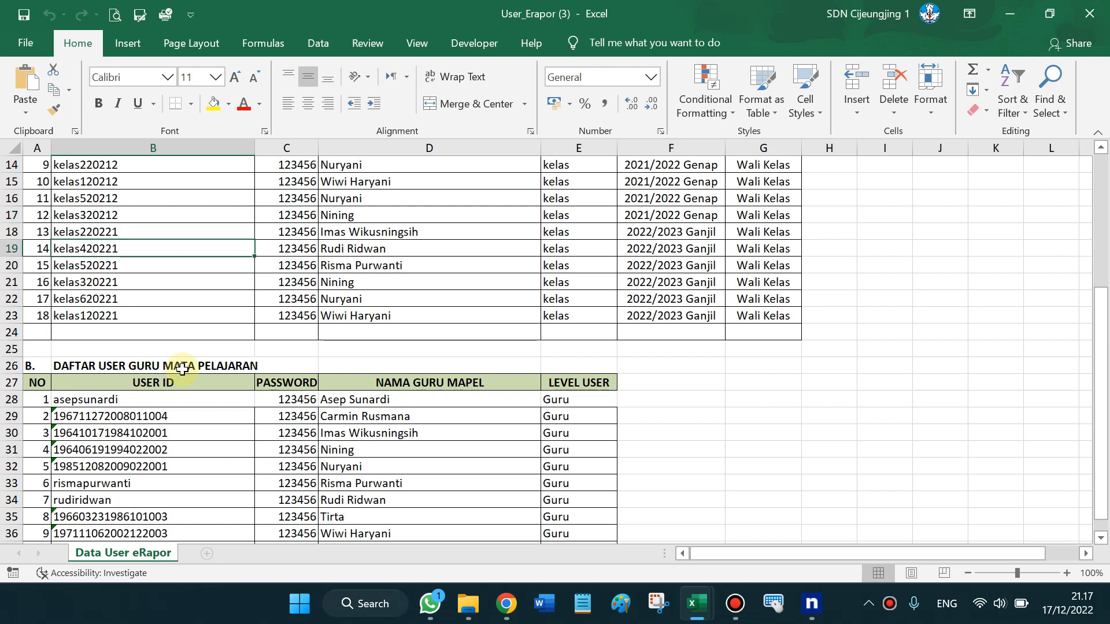
{"action": "key", "text": "Right"}
{"action": "key", "text": "Right"}
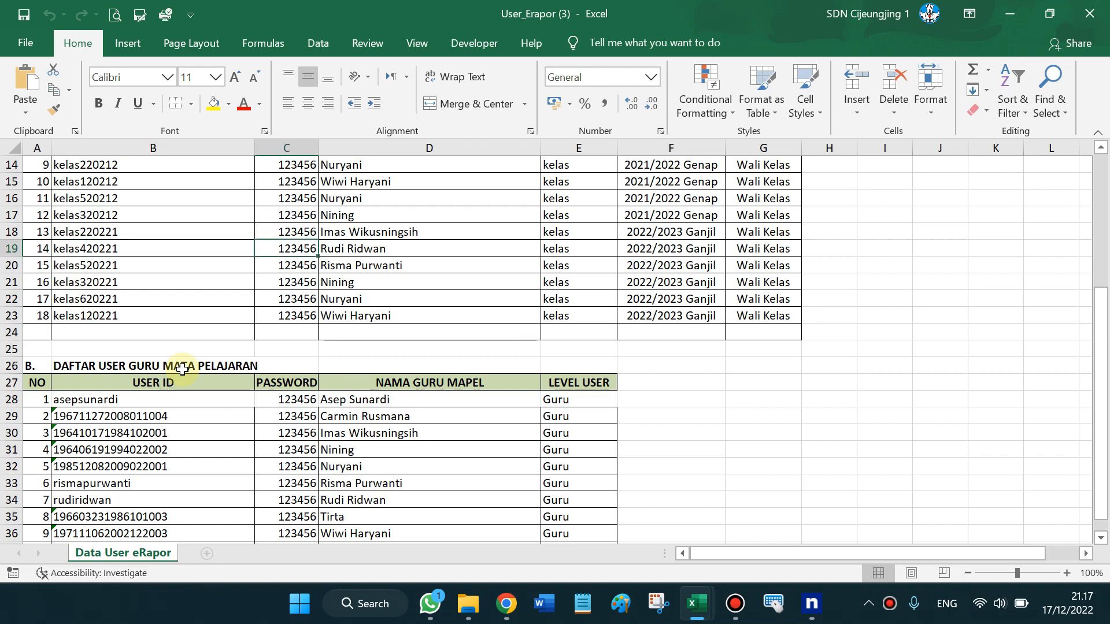
{"action": "left_click", "coordinate": [90, 263]}
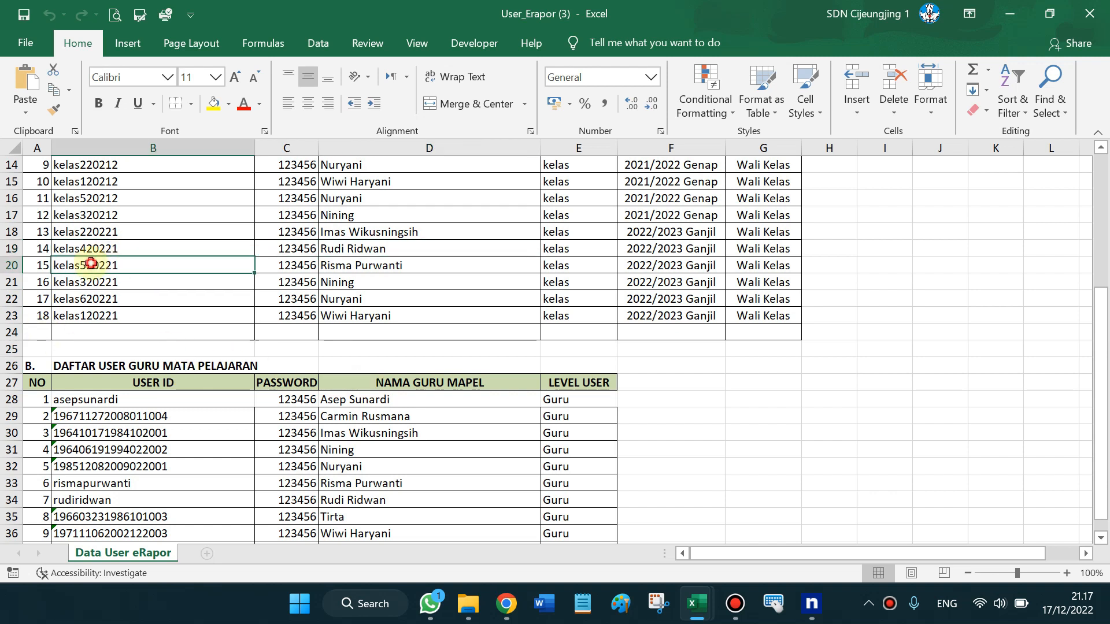
Review the kelas120221 and kelas620221 homeroom accounts in rows 22–23
{"action": "left_click", "coordinate": [110, 317]}
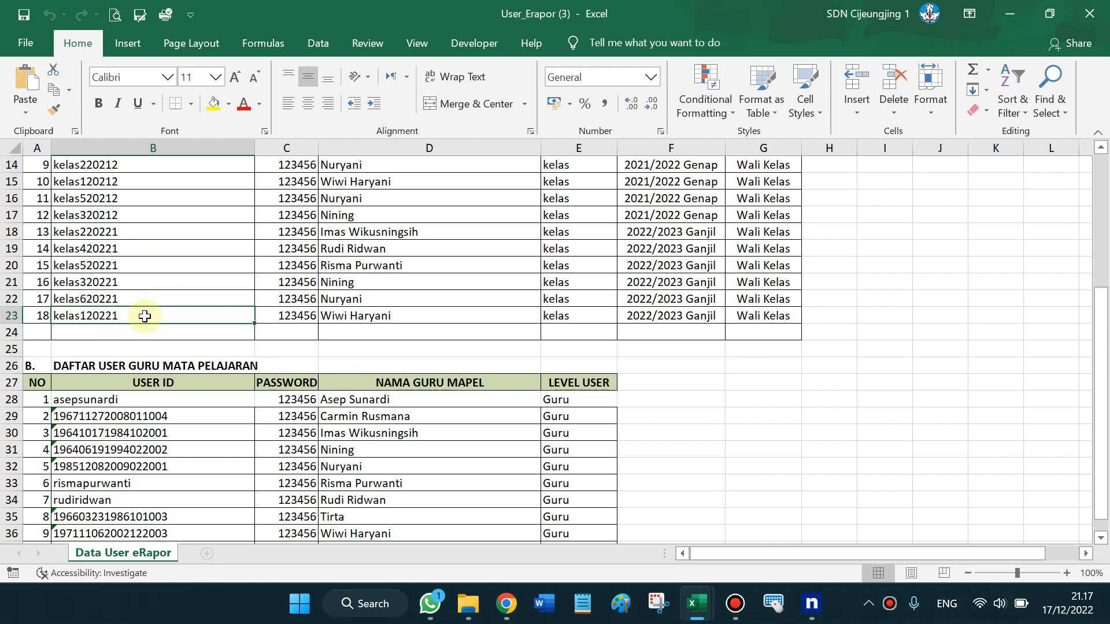
{"action": "double_click", "coordinate": [84, 318]}
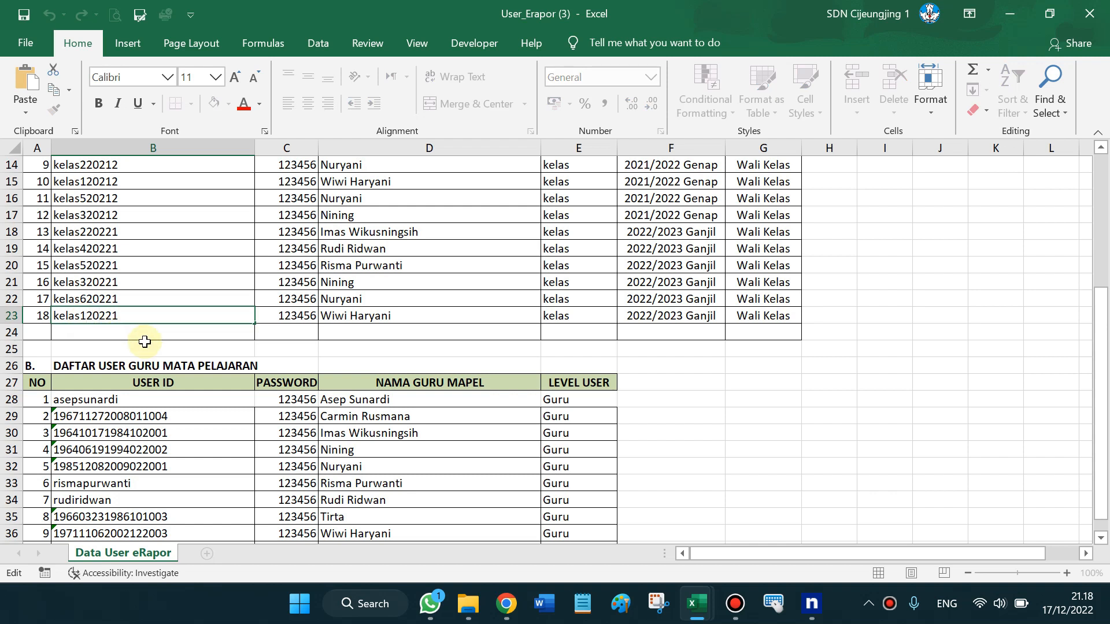
{"action": "key", "text": "Return"}
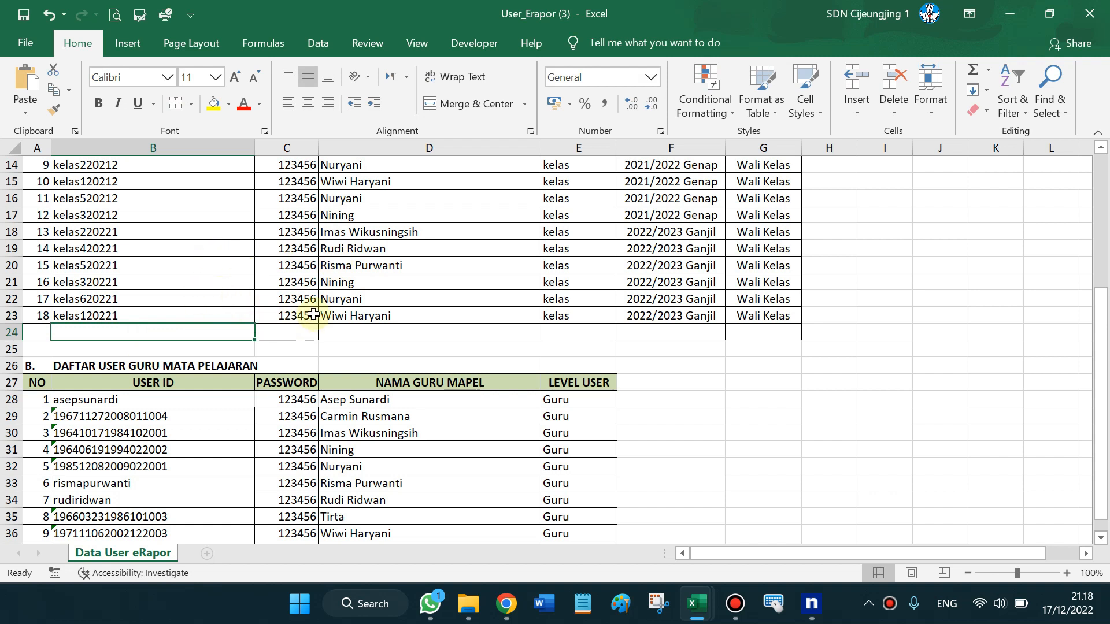
{"action": "left_click", "coordinate": [173, 301]}
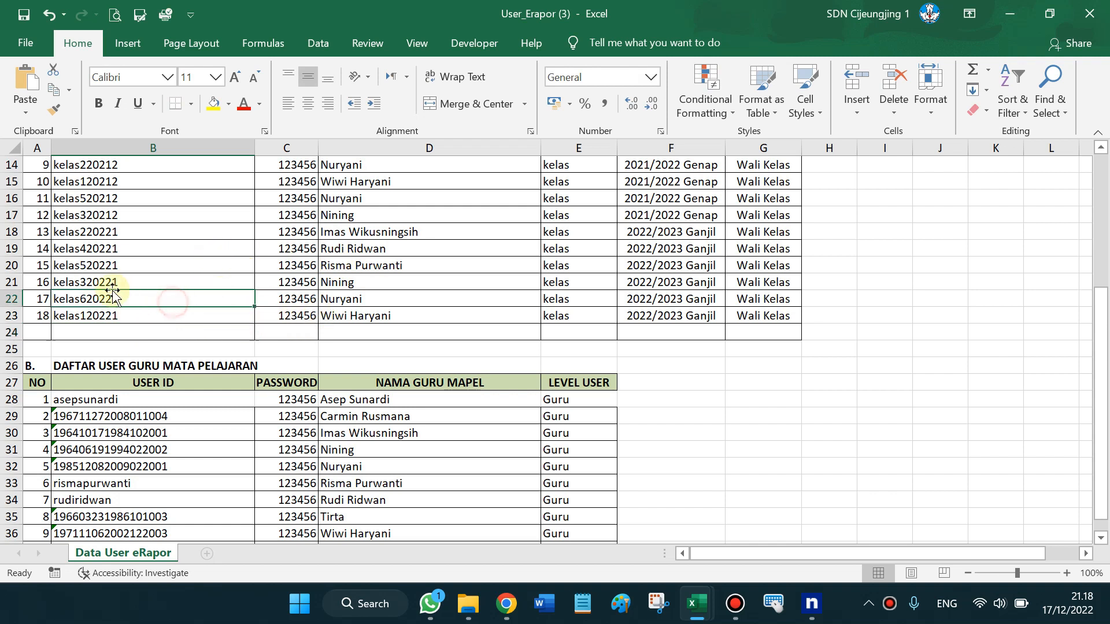
{"action": "left_click", "coordinate": [289, 298]}
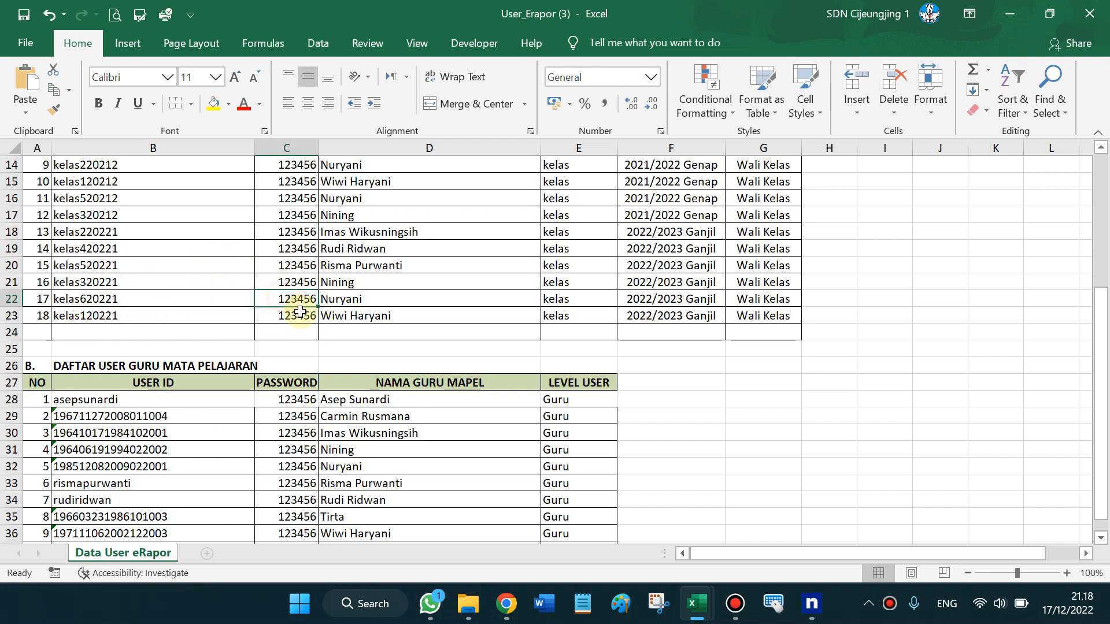
{"action": "left_click", "coordinate": [389, 300]}
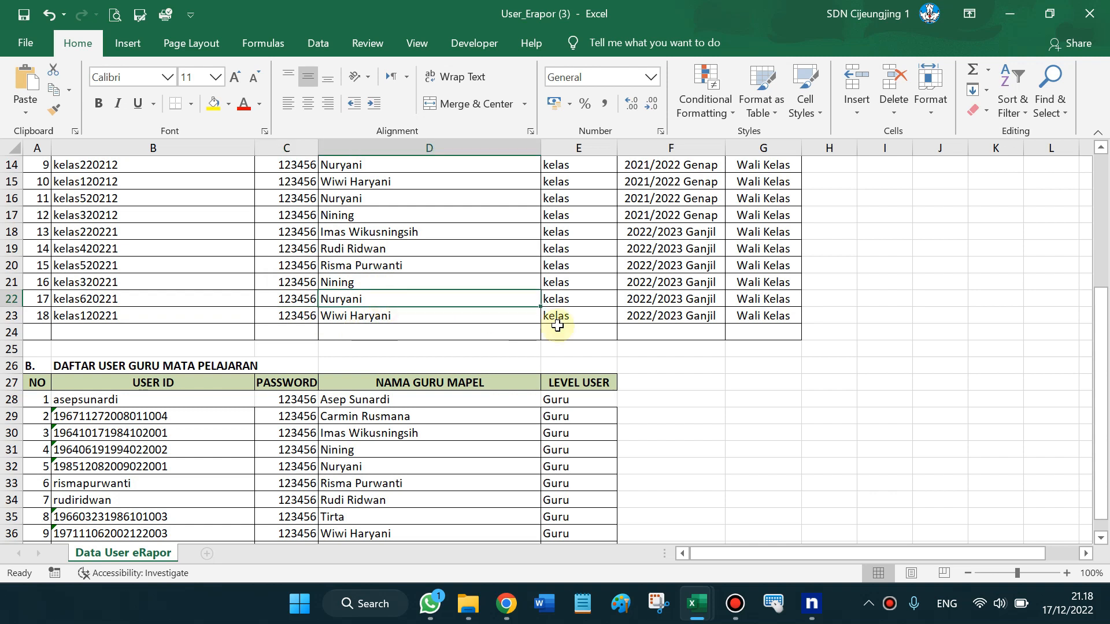
Copy the last subject teacher's user ID in cell B36 of the Guru Mata Pelajaran table
{"action": "left_click", "coordinate": [1100, 283]}
{"action": "left_click", "coordinate": [1101, 325]}
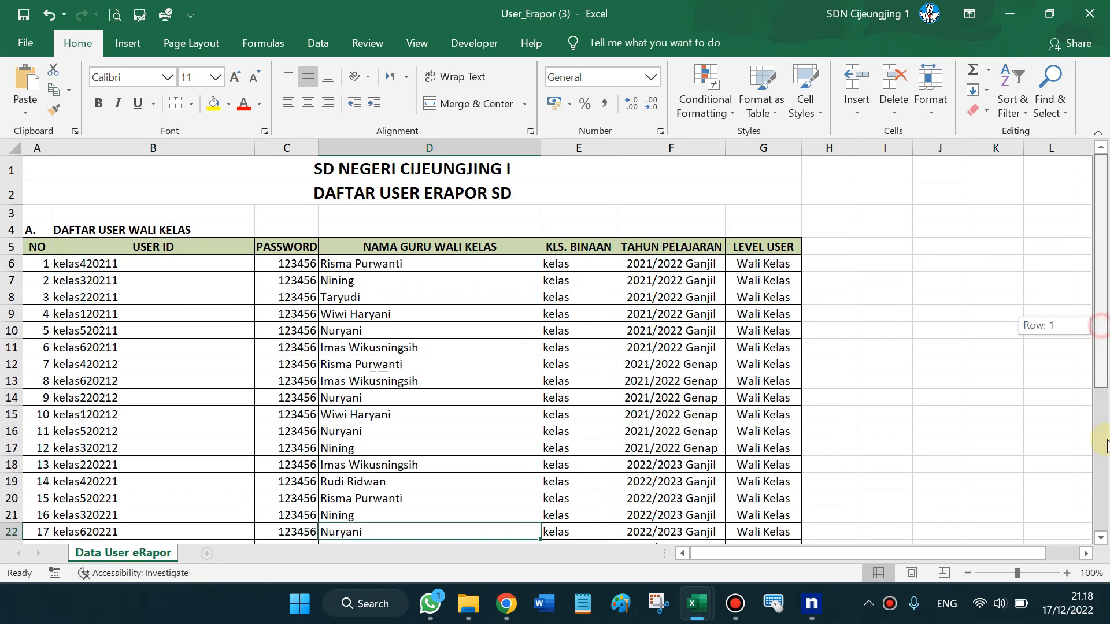
{"action": "left_click", "coordinate": [1102, 446]}
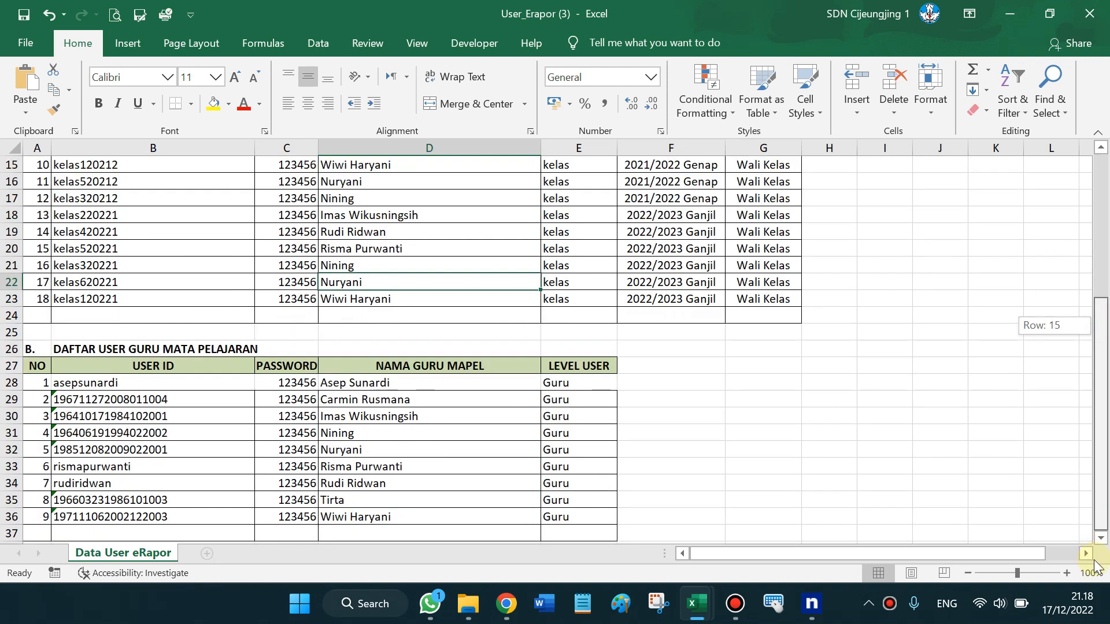
{"action": "left_click", "coordinate": [185, 398]}
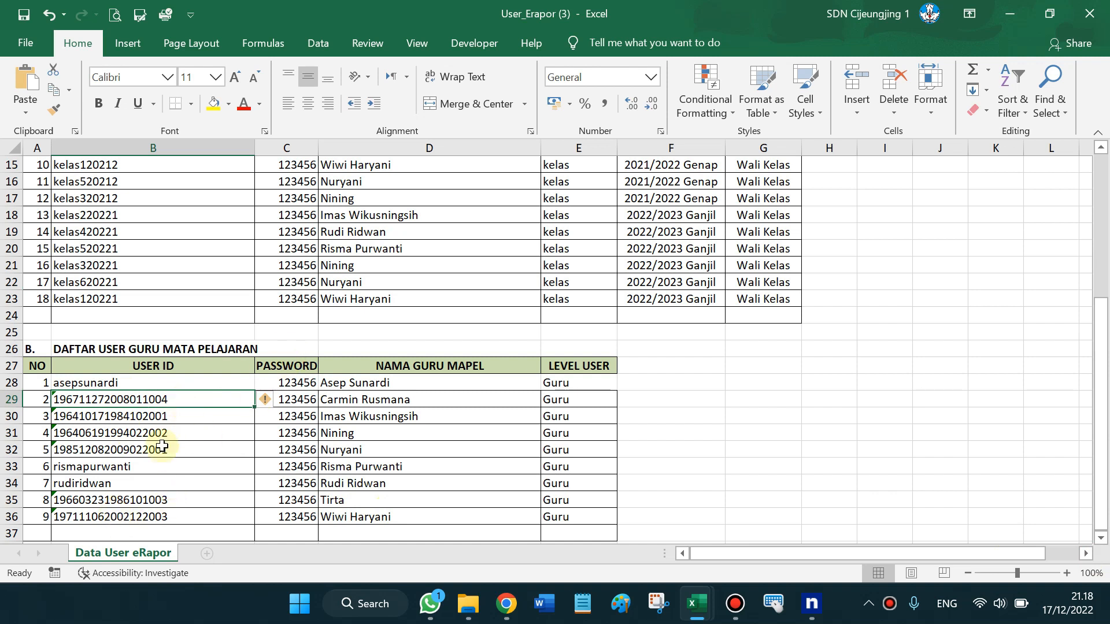
{"action": "left_click", "coordinate": [119, 517]}
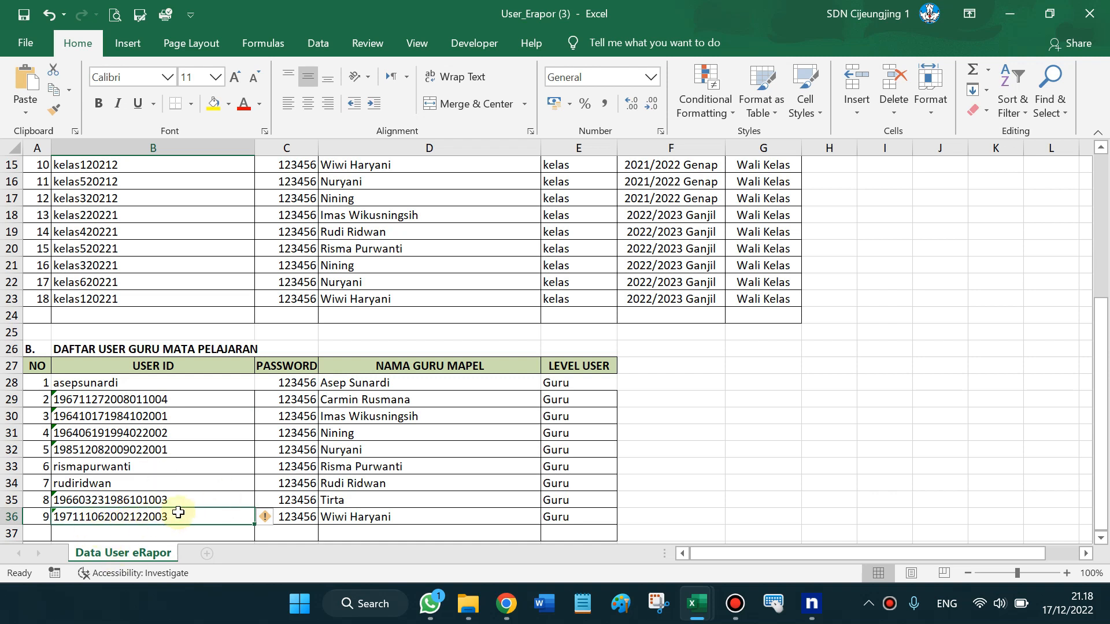
{"action": "key", "text": "ctrl+c"}
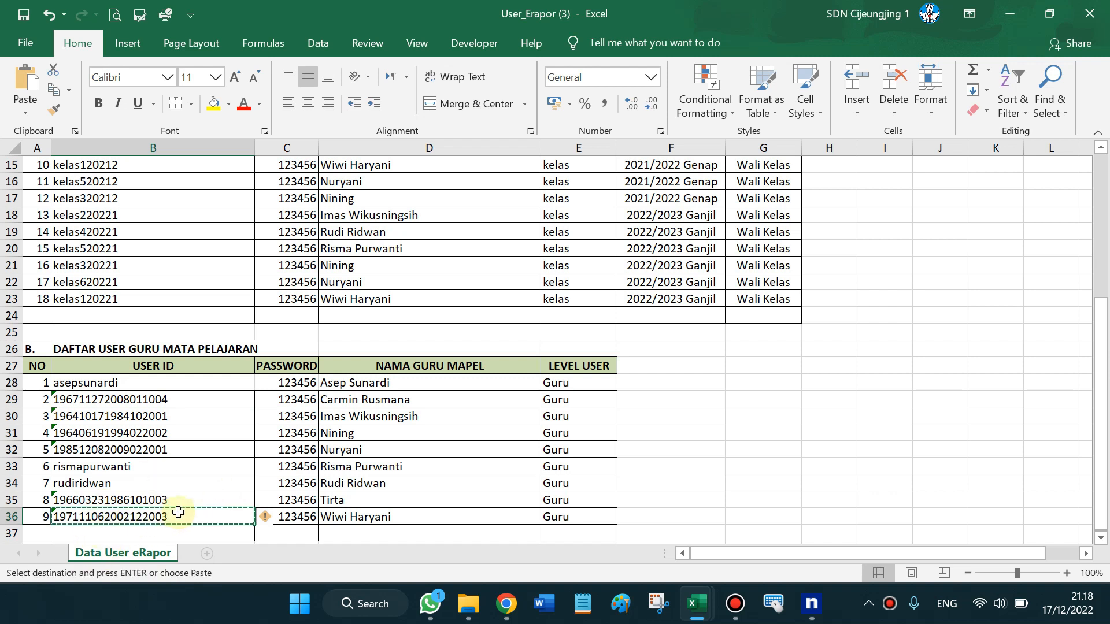
{"action": "key", "text": "super+Tab"}
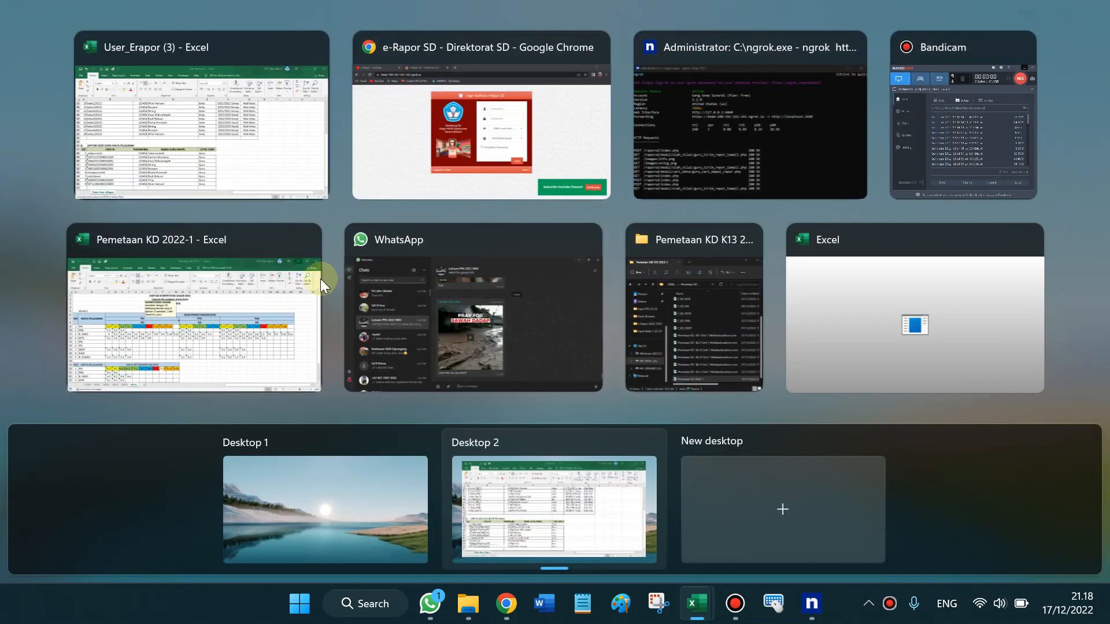
Log in with the copied subject-teacher user ID, its account password, and the Guru user level
{"action": "left_click", "coordinate": [425, 92]}
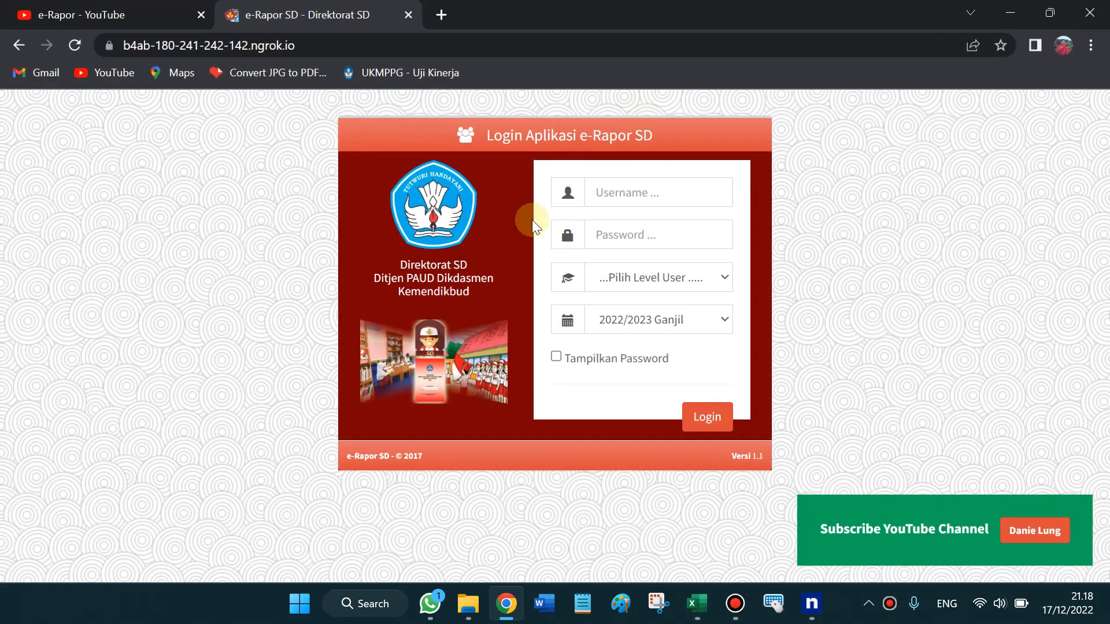
{"action": "left_click", "coordinate": [623, 193]}
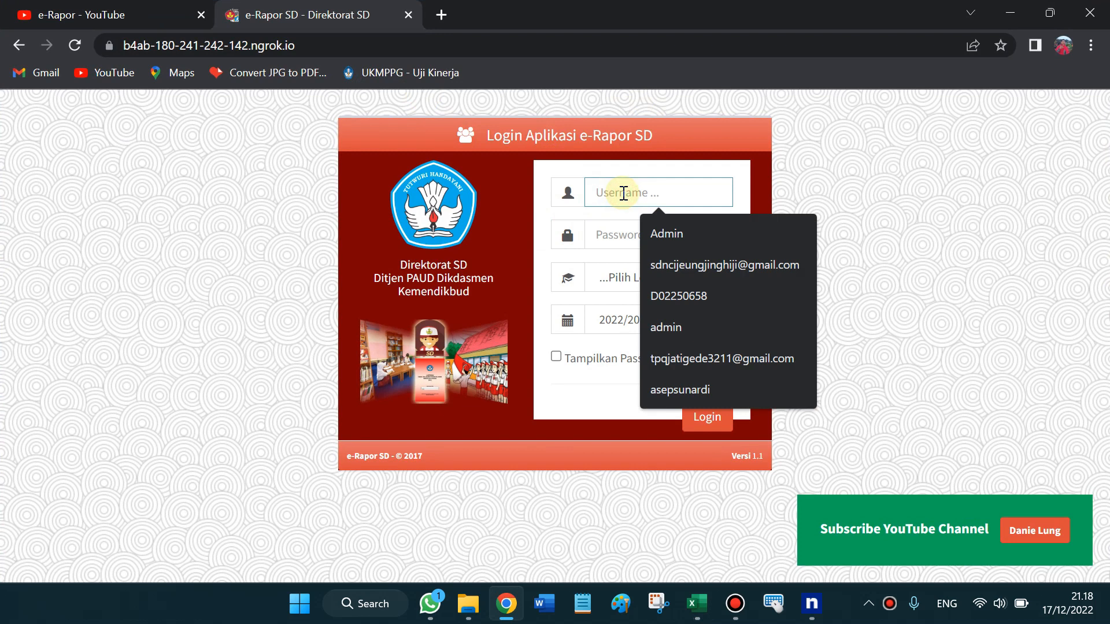
{"action": "key", "text": "ctrl+v"}
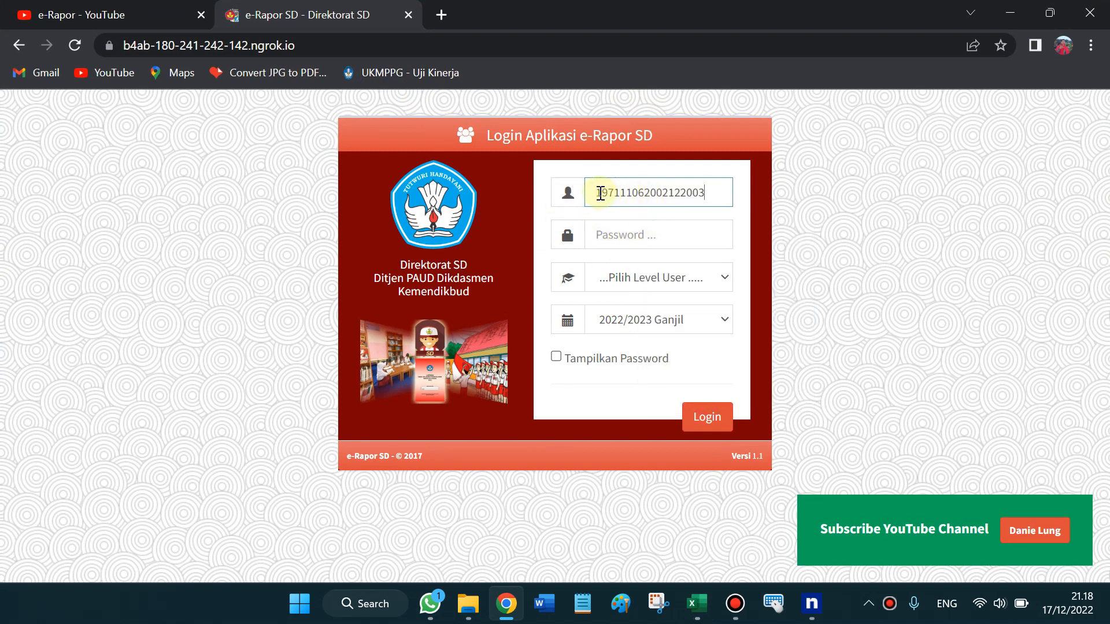
{"action": "left_click", "coordinate": [624, 228]}
{"action": "type", "text": "12345"}
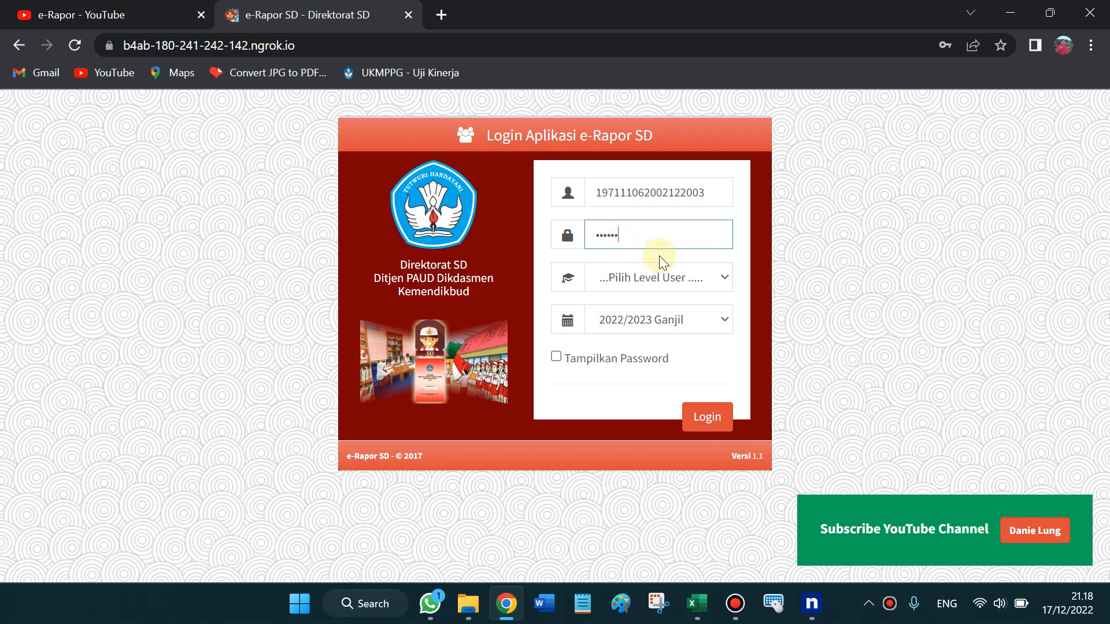
{"action": "left_click", "coordinate": [717, 275]}
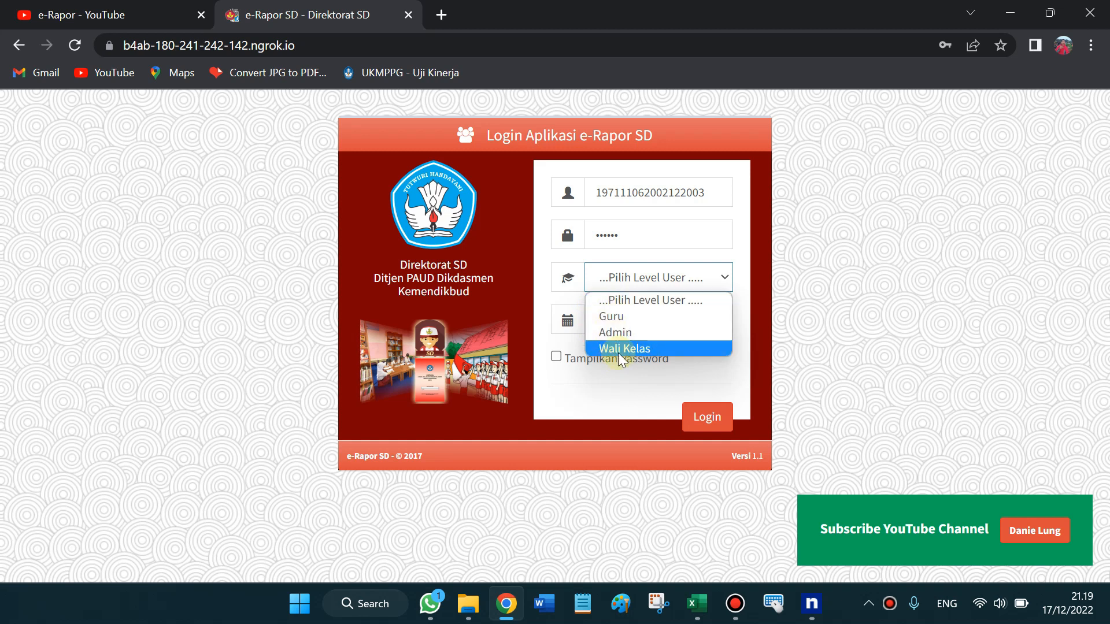
{"action": "left_click", "coordinate": [619, 317]}
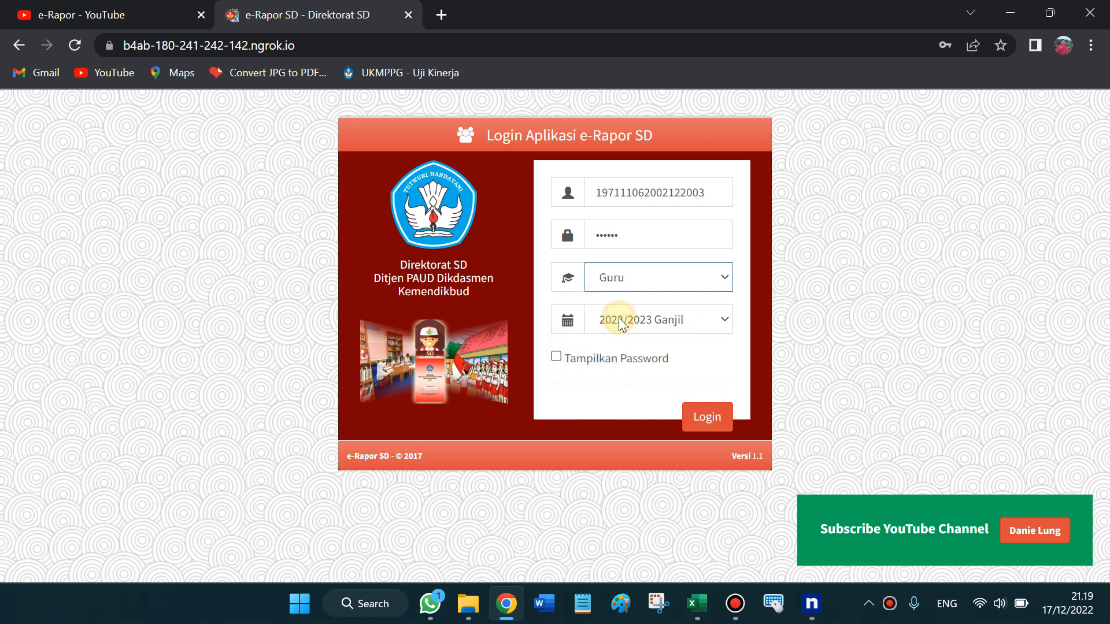
{"action": "left_click", "coordinate": [707, 424]}
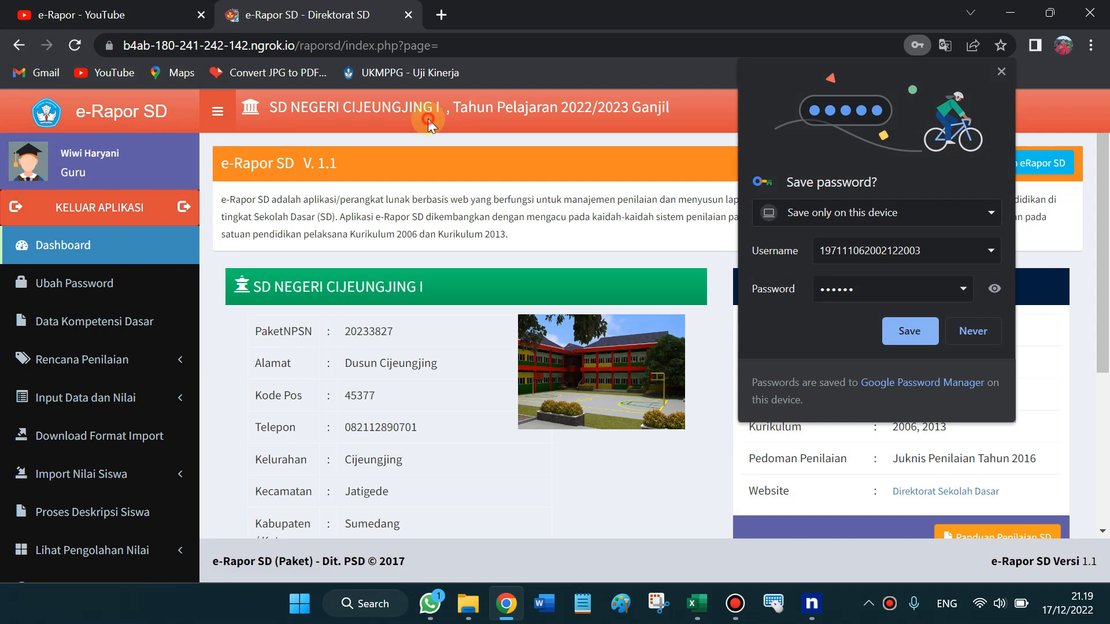
Save the login in Chrome and open Data Kompetensi Dasar, leaving Mata Pelajaran unselected
{"action": "left_click", "coordinate": [896, 331]}
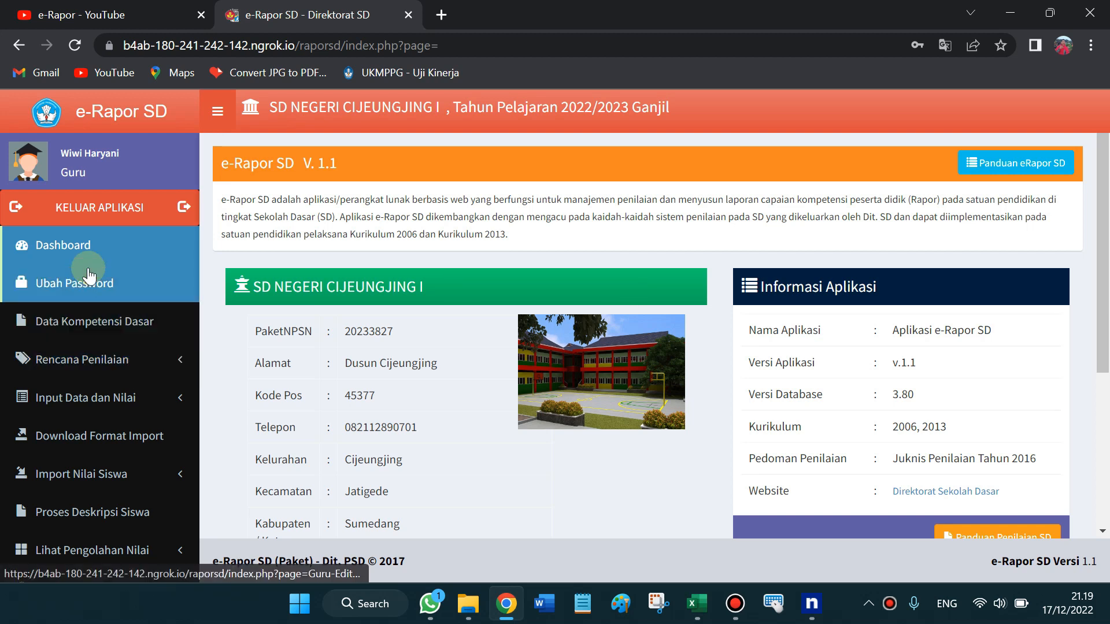
{"action": "left_click", "coordinate": [93, 330]}
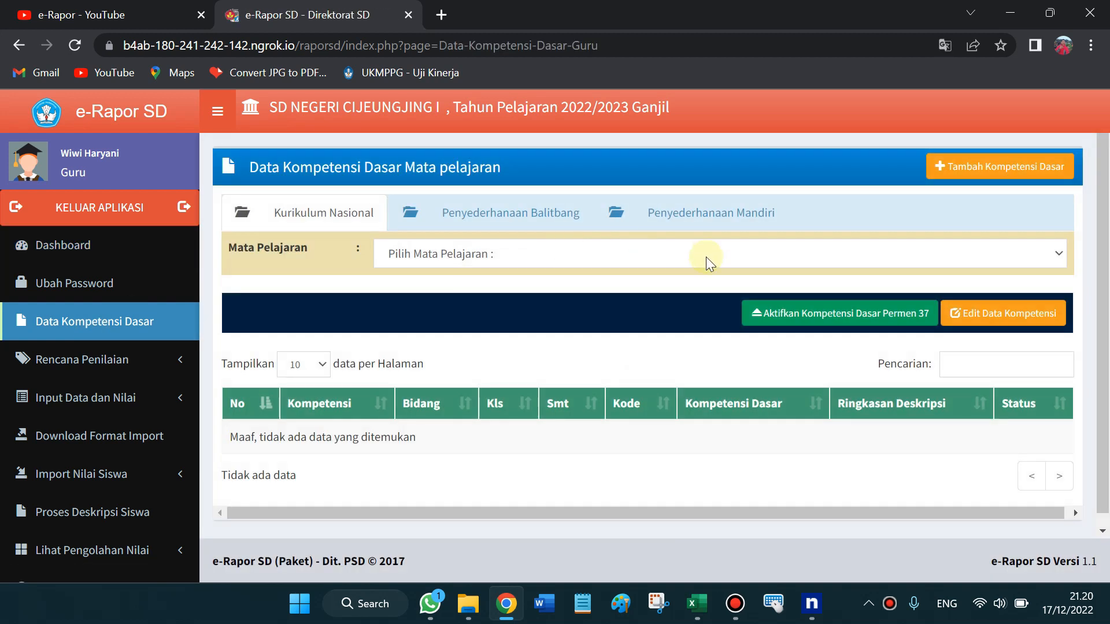
{"action": "mouse_move", "coordinate": [1108, 193]}
{"action": "left_mouse_down"}
{"action": "mouse_move", "coordinate": [1108, 232]}
{"action": "mouse_move", "coordinate": [1109, 191]}
{"action": "left_mouse_up"}
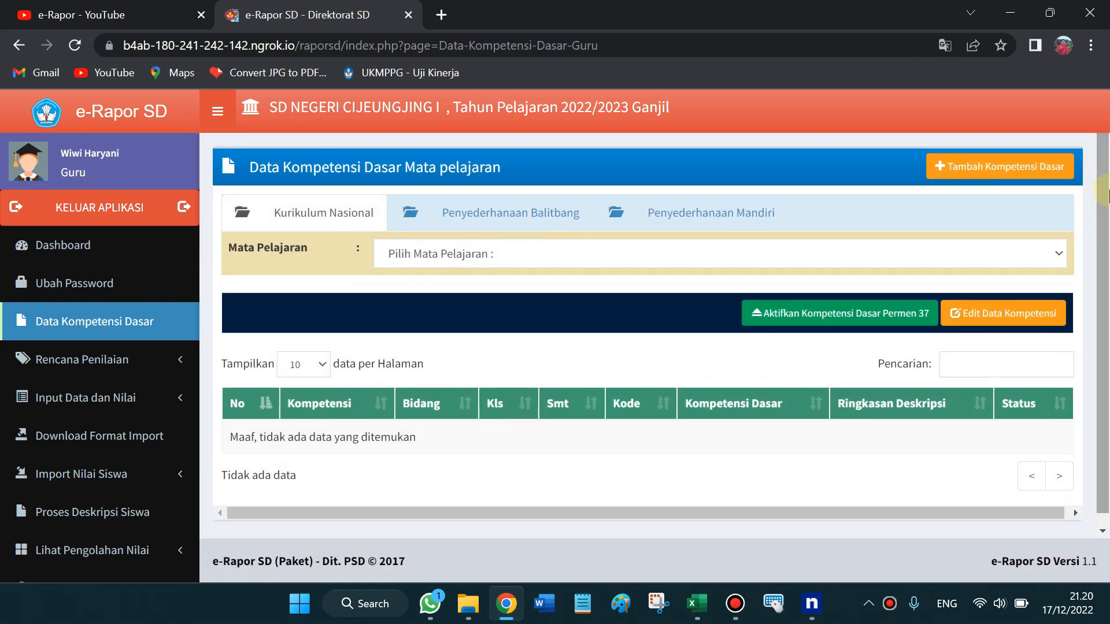
{"action": "left_click", "coordinate": [510, 256]}
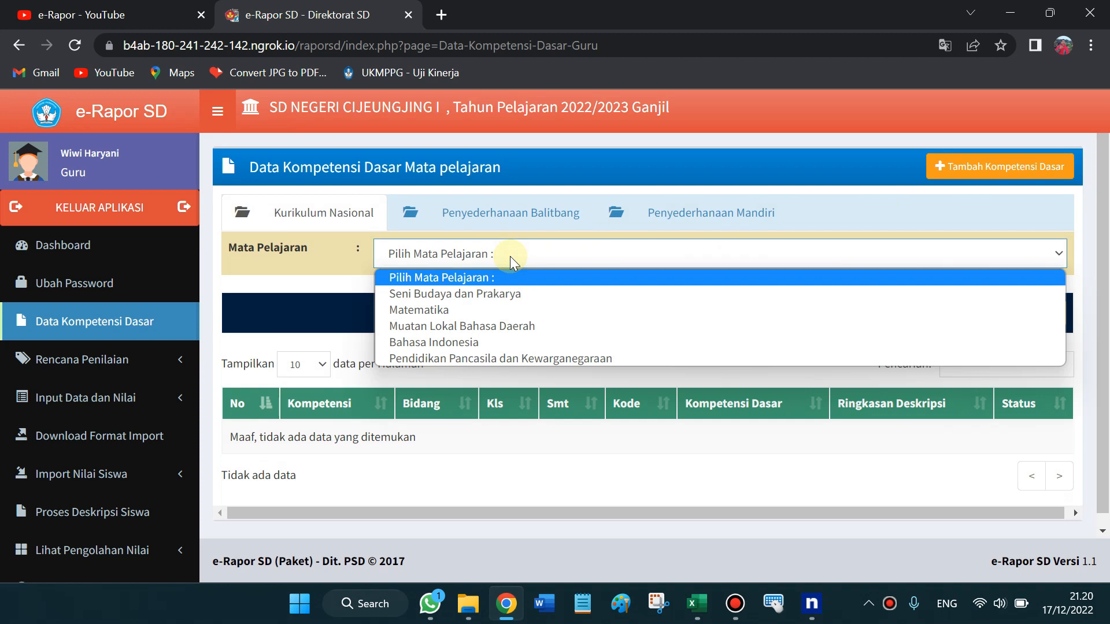
{"action": "left_click", "coordinate": [353, 268]}
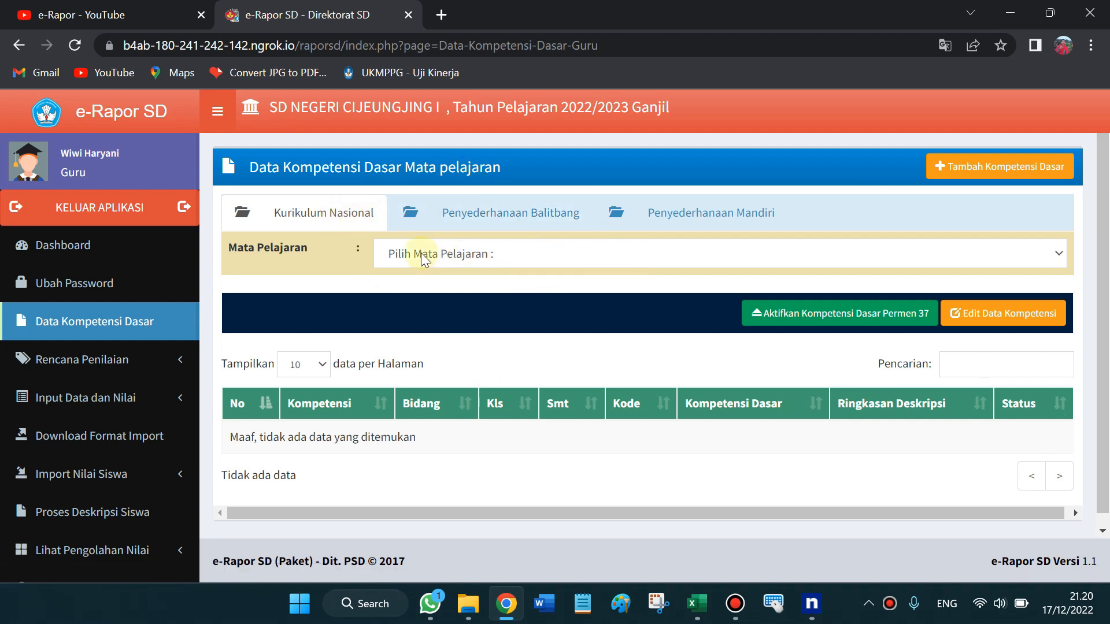
{"action": "mouse_move", "coordinate": [697, 586]}
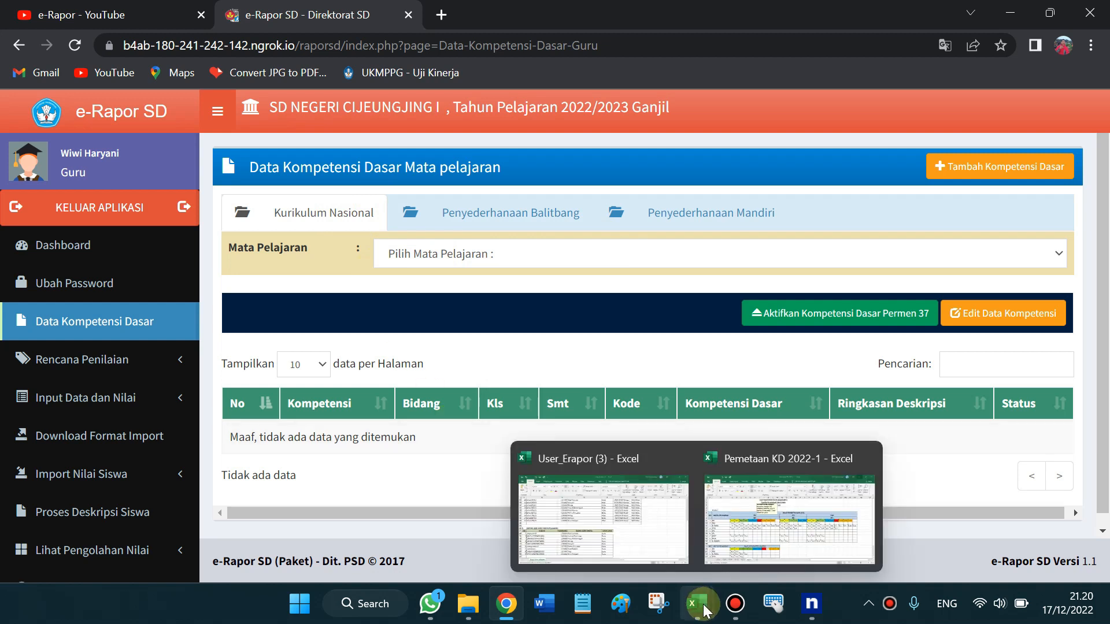
{"action": "left_click", "coordinate": [725, 503]}
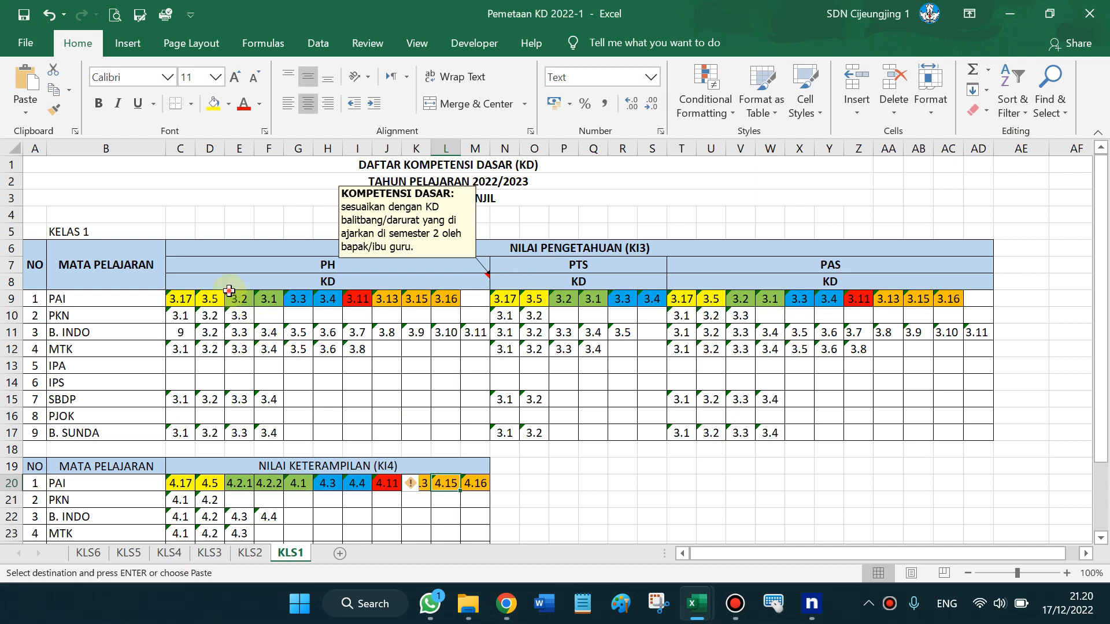
{"action": "left_click", "coordinate": [235, 296]}
{"action": "left_click", "coordinate": [71, 313]}
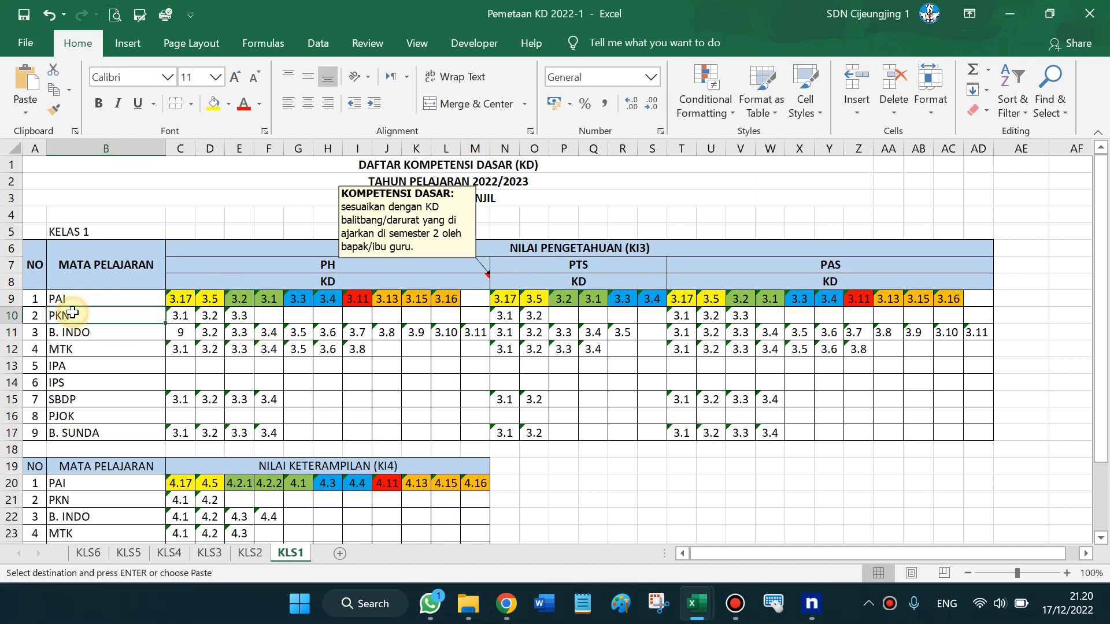
{"action": "left_click", "coordinate": [175, 315]}
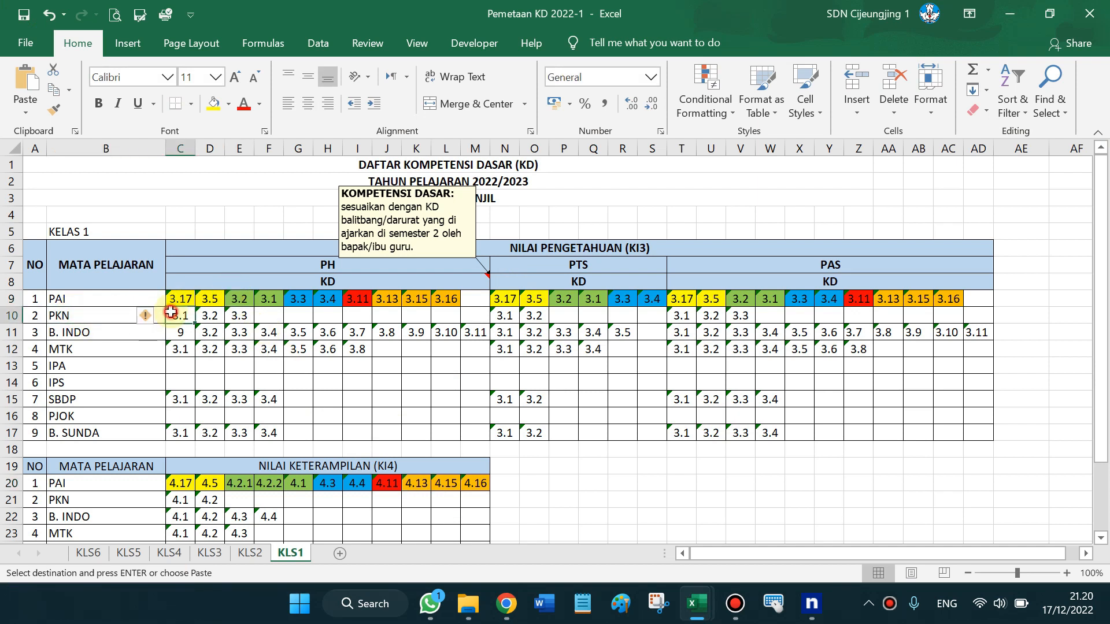
{"action": "left_click", "coordinate": [182, 335]}
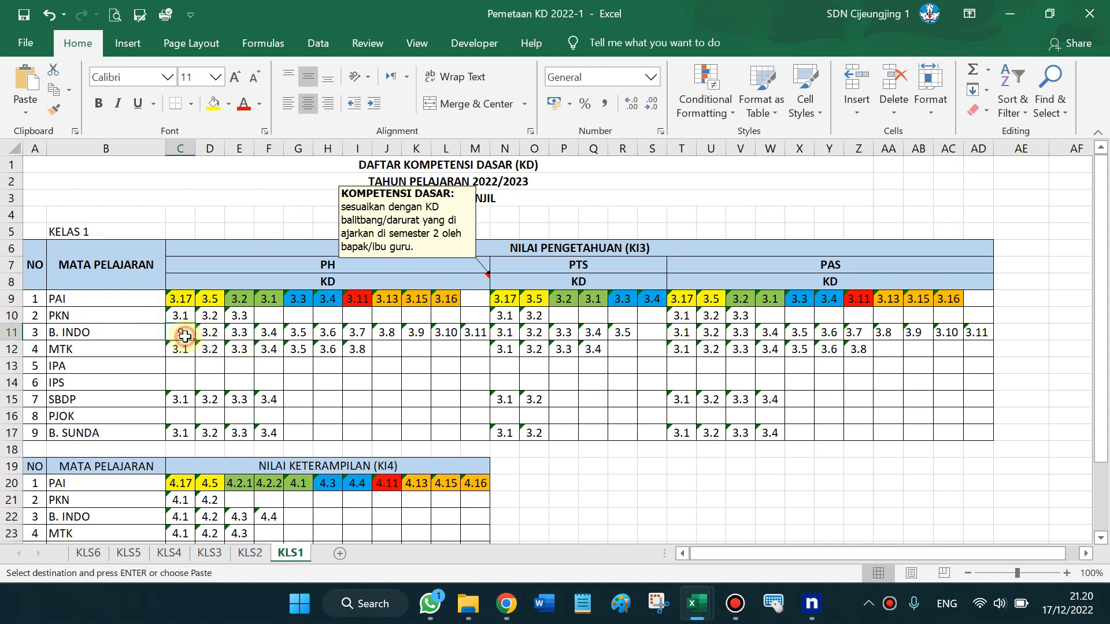
{"action": "left_click", "coordinate": [184, 316]}
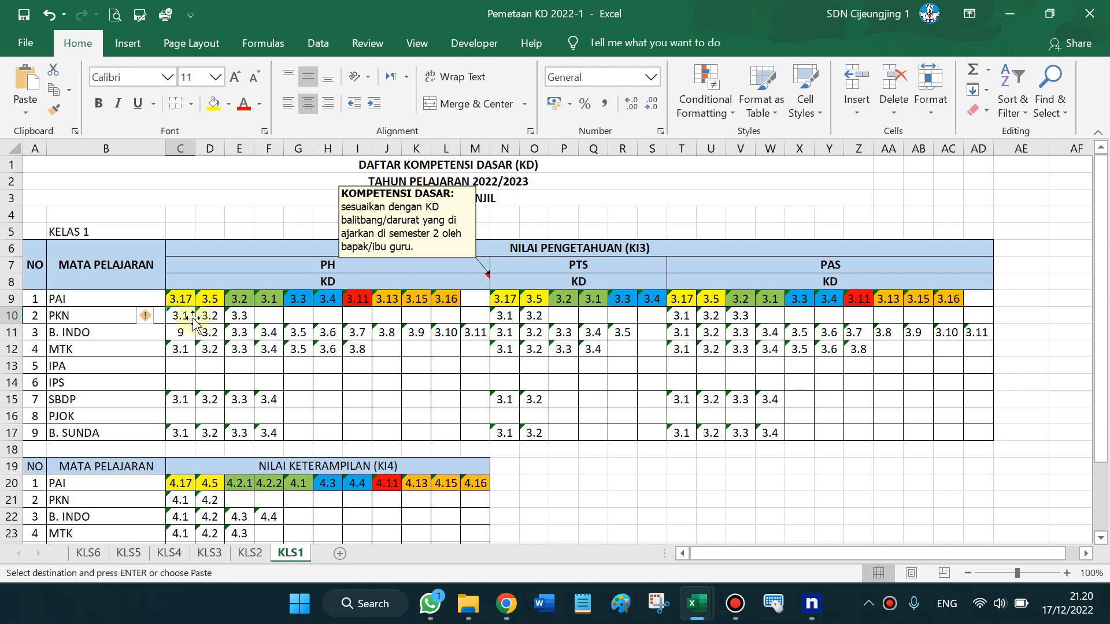
{"action": "key", "text": "Right"}
{"action": "key", "text": "Right"}
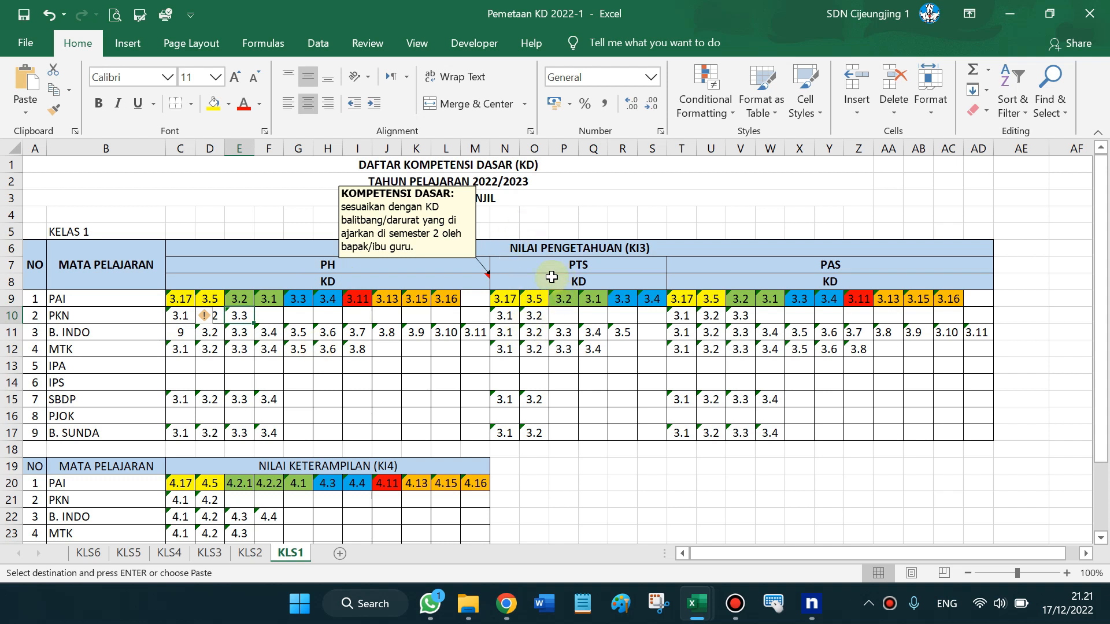
{"action": "left_click", "coordinate": [508, 320]}
{"action": "key", "text": "Right"}
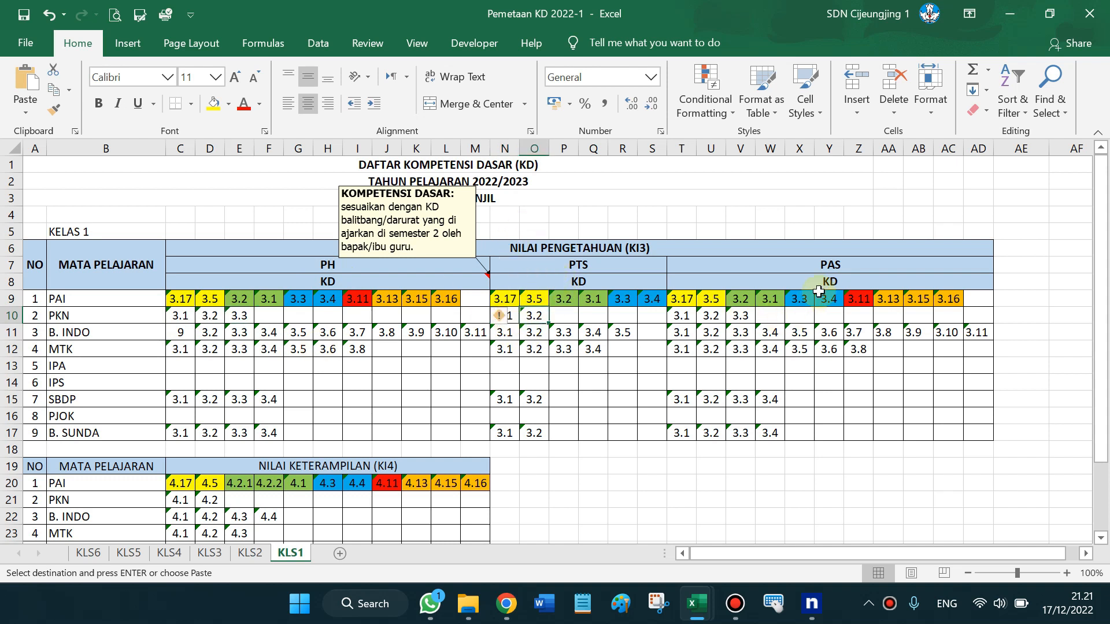
{"action": "left_click", "coordinate": [681, 316]}
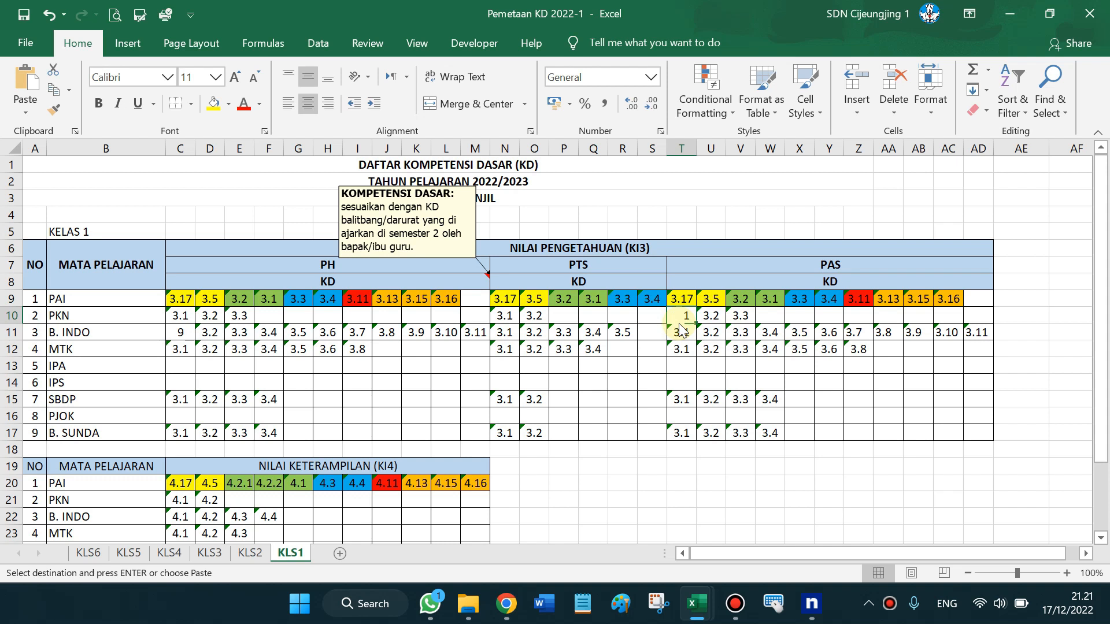
{"action": "key", "text": "Right"}
{"action": "left_click", "coordinate": [226, 304]}
{"action": "key", "text": "Down"}
{"action": "key", "text": "Down"}
{"action": "key", "text": "Down"}
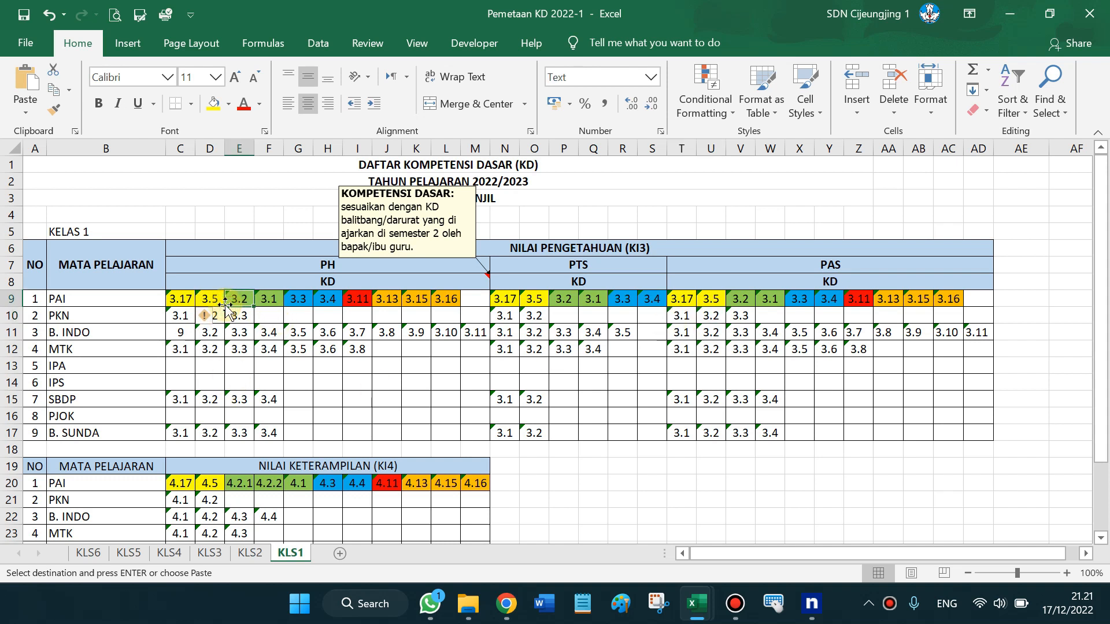
{"action": "key", "text": "Down"}
{"action": "key", "text": "Down"}
{"action": "key", "text": "Down"}
{"action": "key", "text": "Down"}
{"action": "key", "text": "Down"}
{"action": "key", "text": "Down"}
{"action": "key", "text": "Down"}
{"action": "key", "text": "Down"}
{"action": "key", "text": "Down"}
{"action": "key", "text": "Down"}
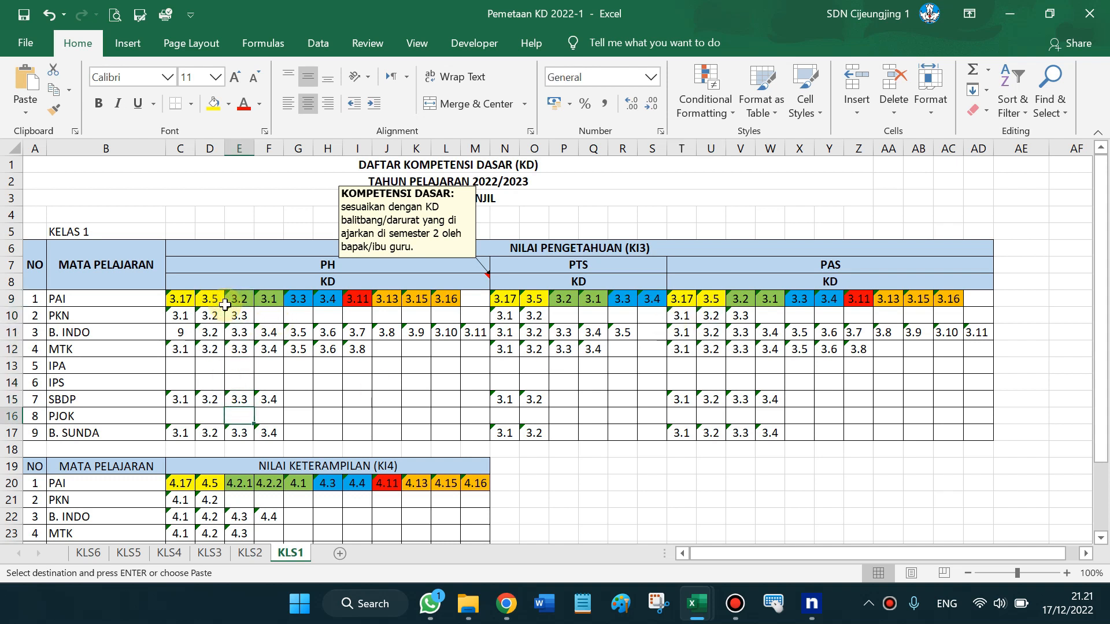
{"action": "key", "text": "Down"}
{"action": "key", "text": "Down"}
{"action": "key", "text": "Down"}
{"action": "key", "text": "Down"}
{"action": "key", "text": "Down"}
{"action": "key", "text": "Down"}
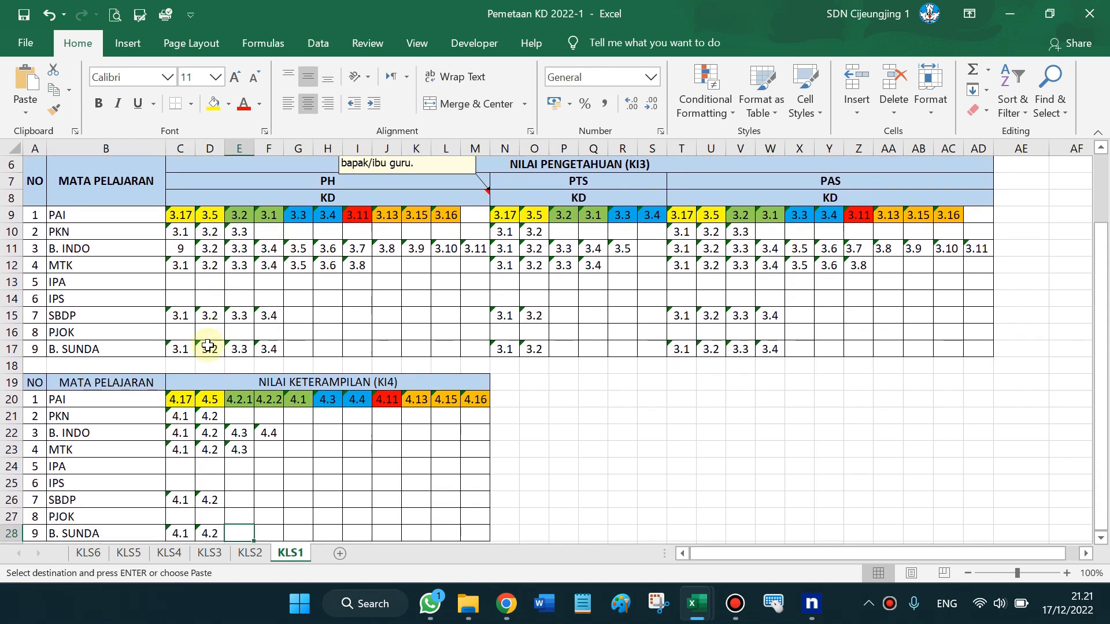
{"action": "left_click", "coordinate": [181, 420]}
{"action": "type", "text": "1"}
{"action": "key", "text": "Tab"}
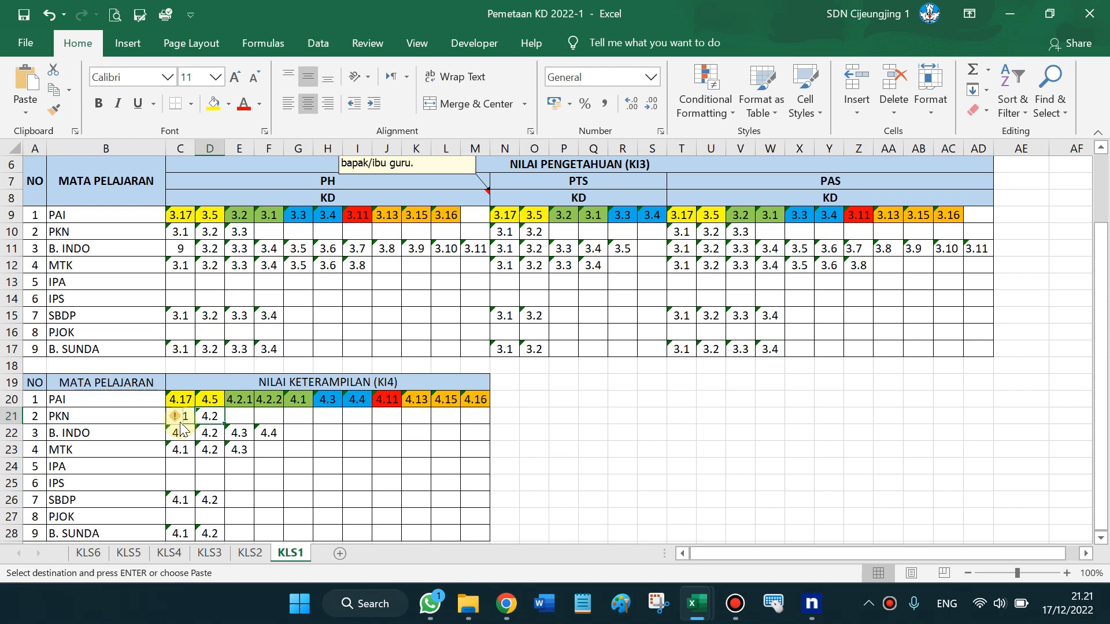
{"action": "key", "text": "Down"}
{"action": "key", "text": "Down"}
{"action": "key", "text": "Down"}
{"action": "key", "text": "Down"}
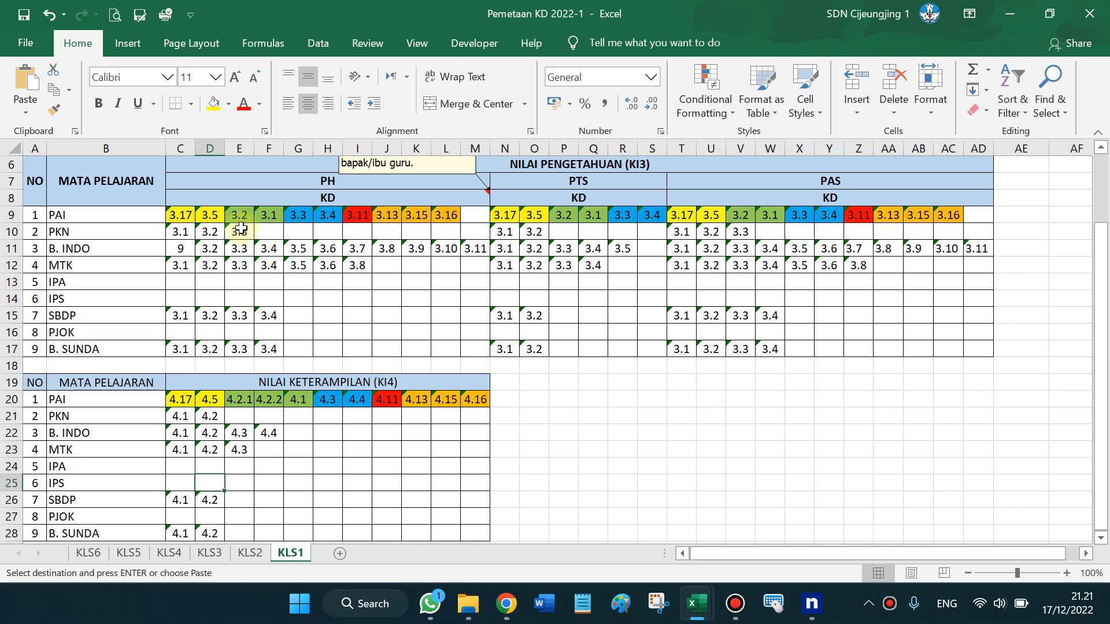
{"action": "left_click_drag", "start_coordinate": [59, 227], "coordinate": [92, 267]}
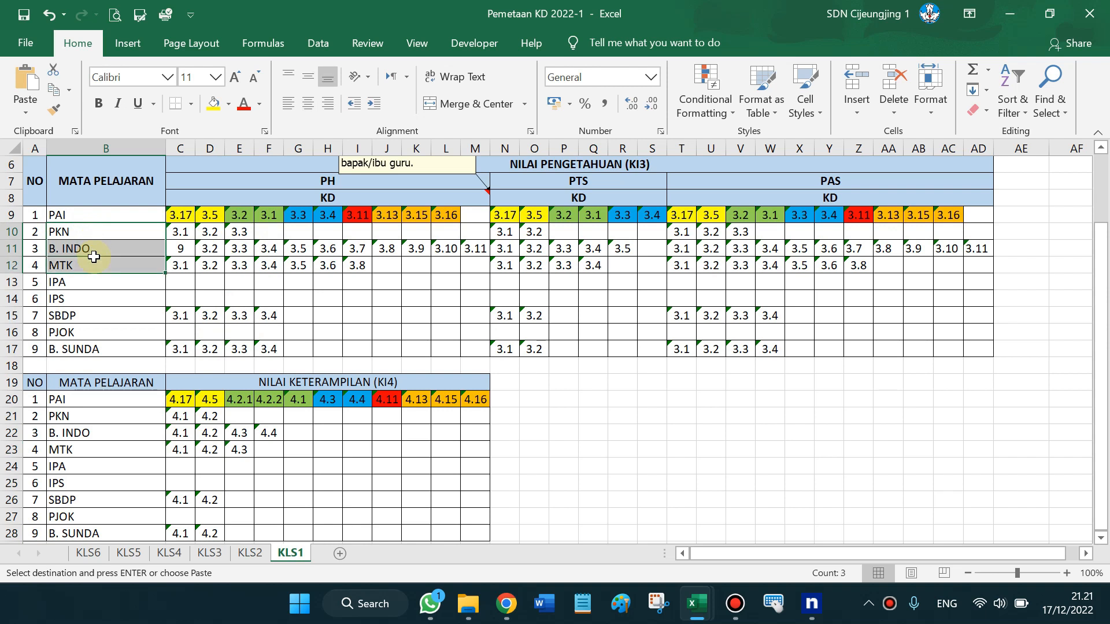
{"action": "left_click", "coordinate": [92, 320]}
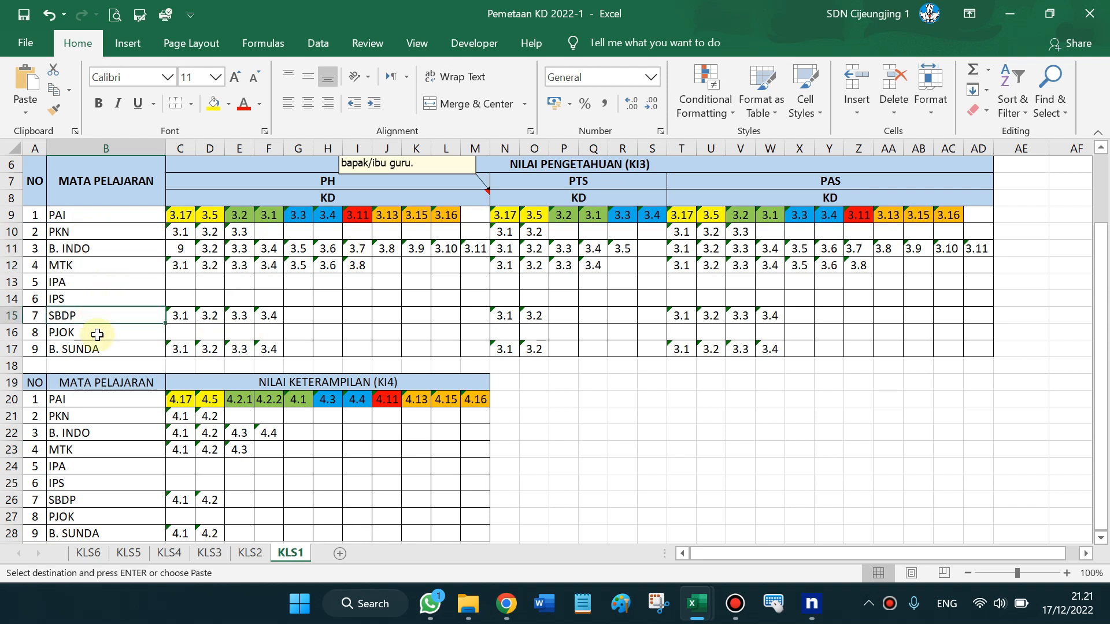
{"action": "left_click_drag", "start_coordinate": [103, 321], "coordinate": [96, 330]}
{"action": "left_click", "coordinate": [96, 331]}
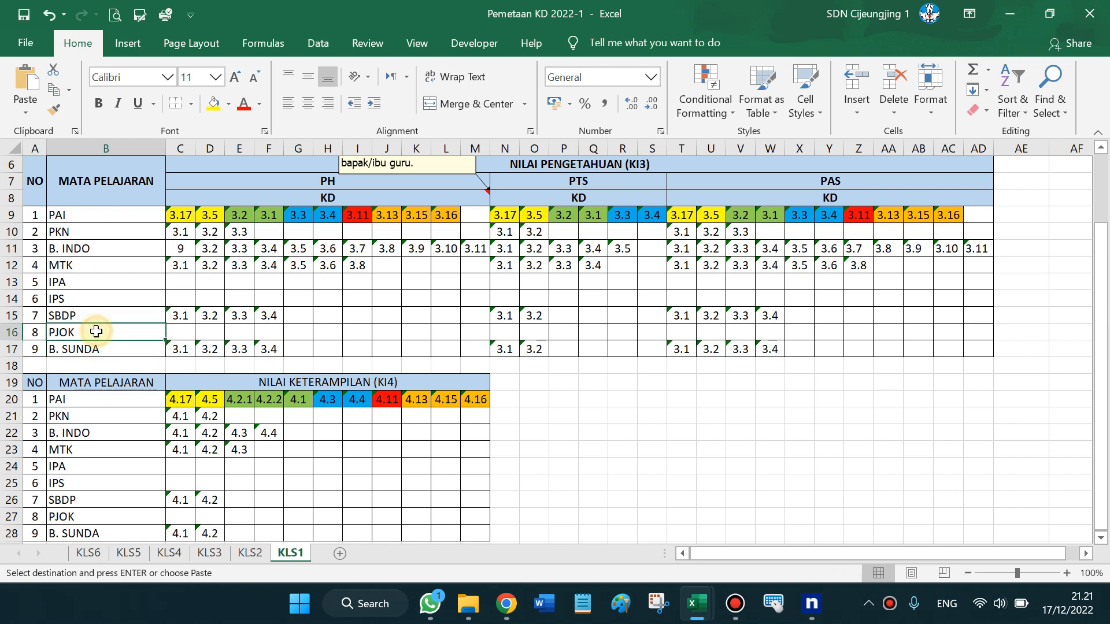
{"action": "left_click", "coordinate": [109, 216]}
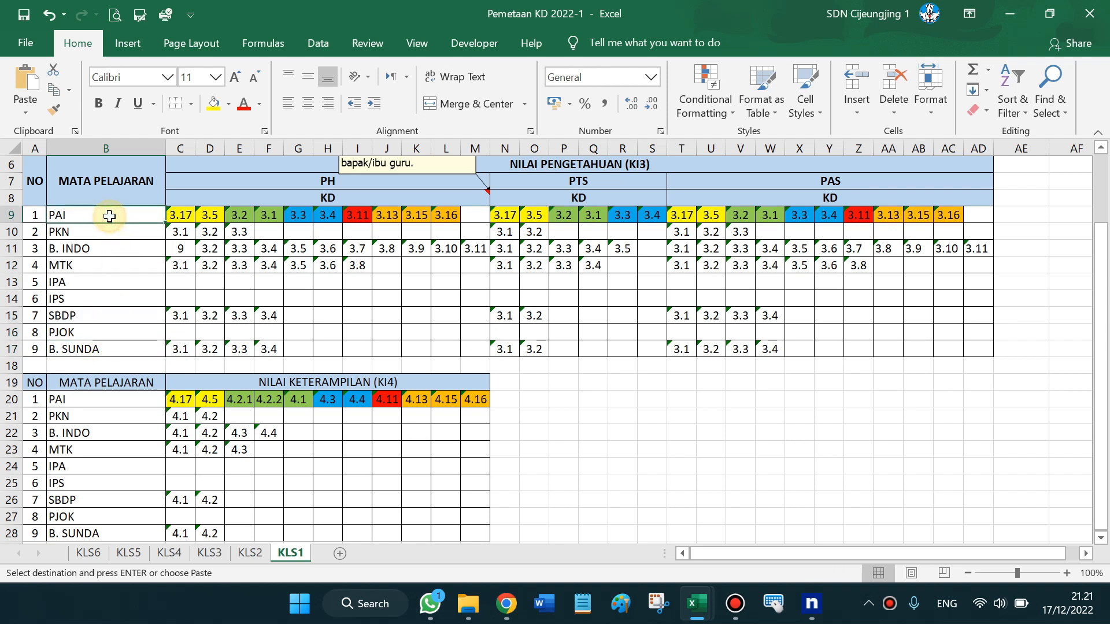
{"action": "left_click", "coordinate": [205, 215]}
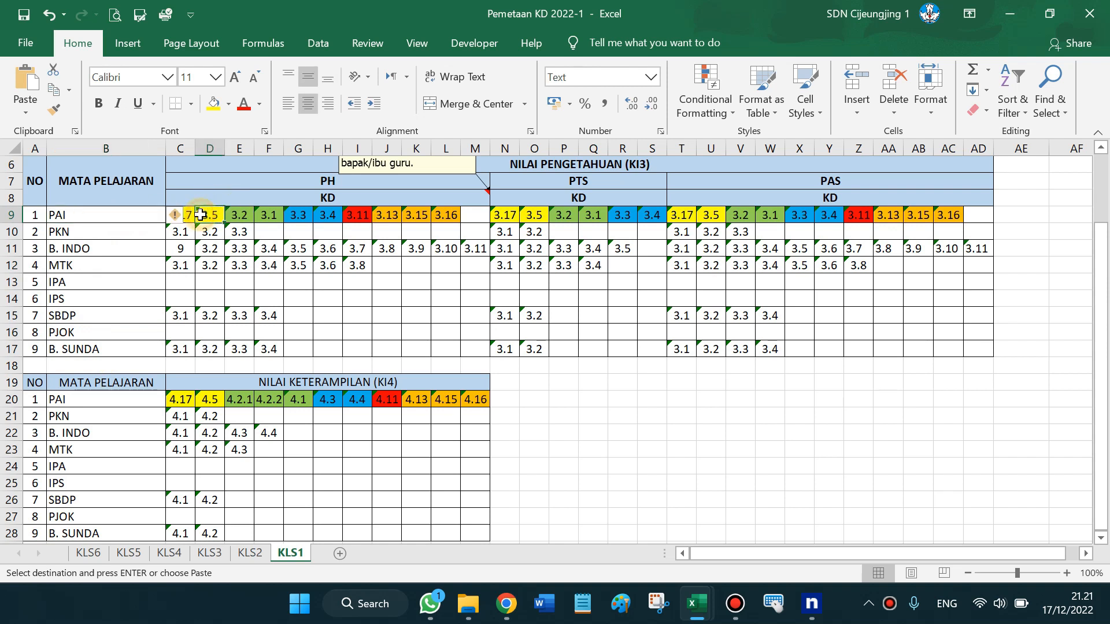
{"action": "left_click", "coordinate": [208, 277]}
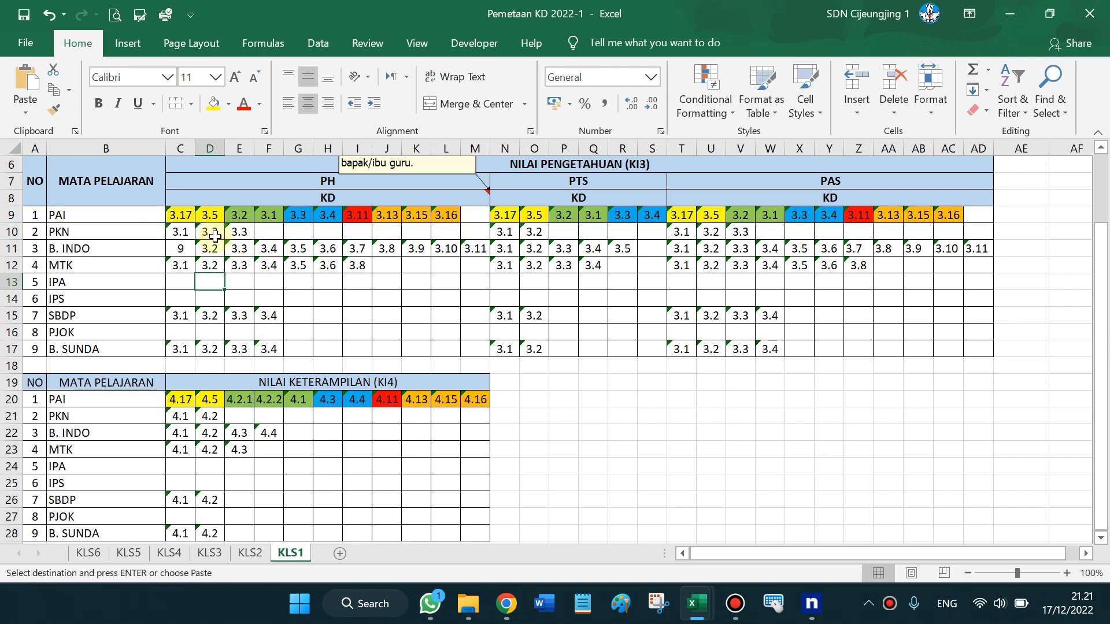
{"action": "left_click_drag", "start_coordinate": [187, 232], "coordinate": [466, 347]}
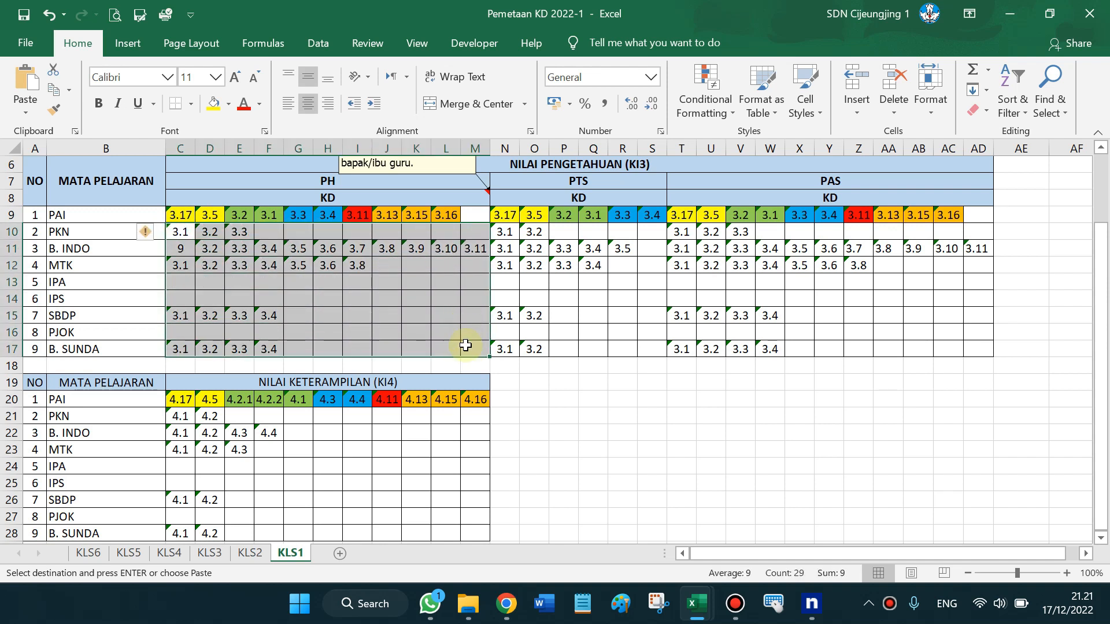
{"action": "left_click", "coordinate": [184, 229]}
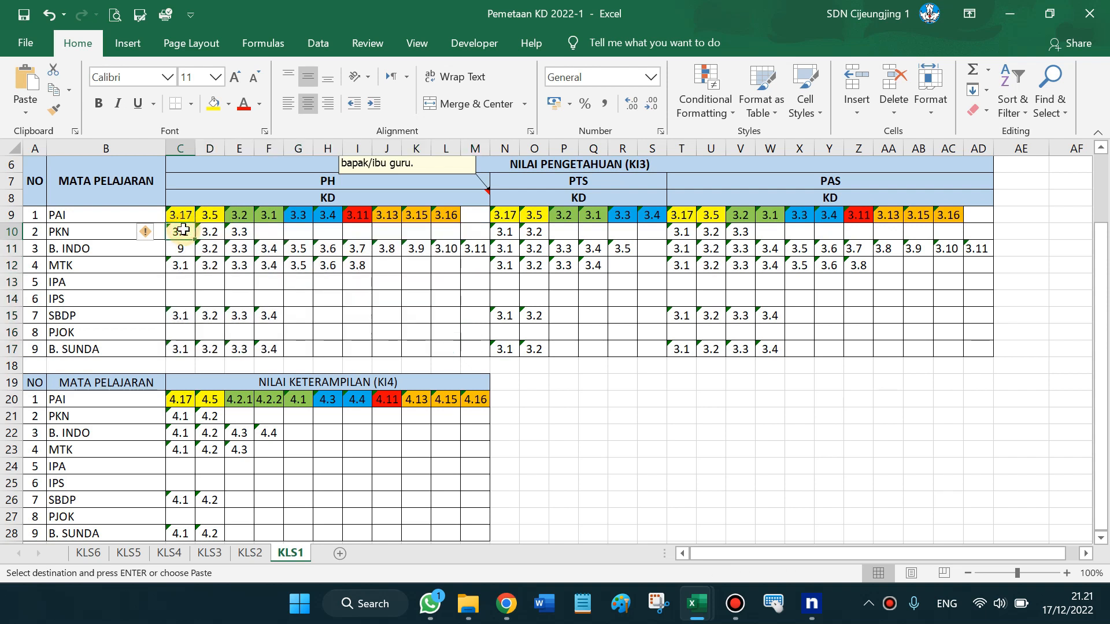
{"action": "left_click_drag", "start_coordinate": [183, 229], "coordinate": [245, 231]}
{"action": "type", "text": "3.1\t3.2\t3.3"}
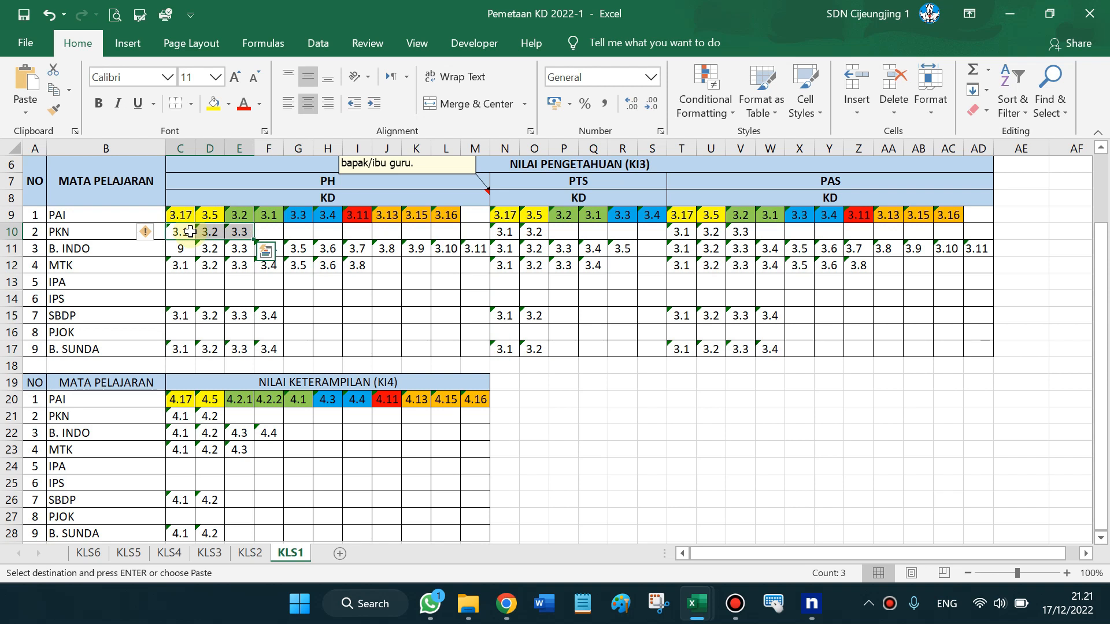
{"action": "key", "text": "Escape"}
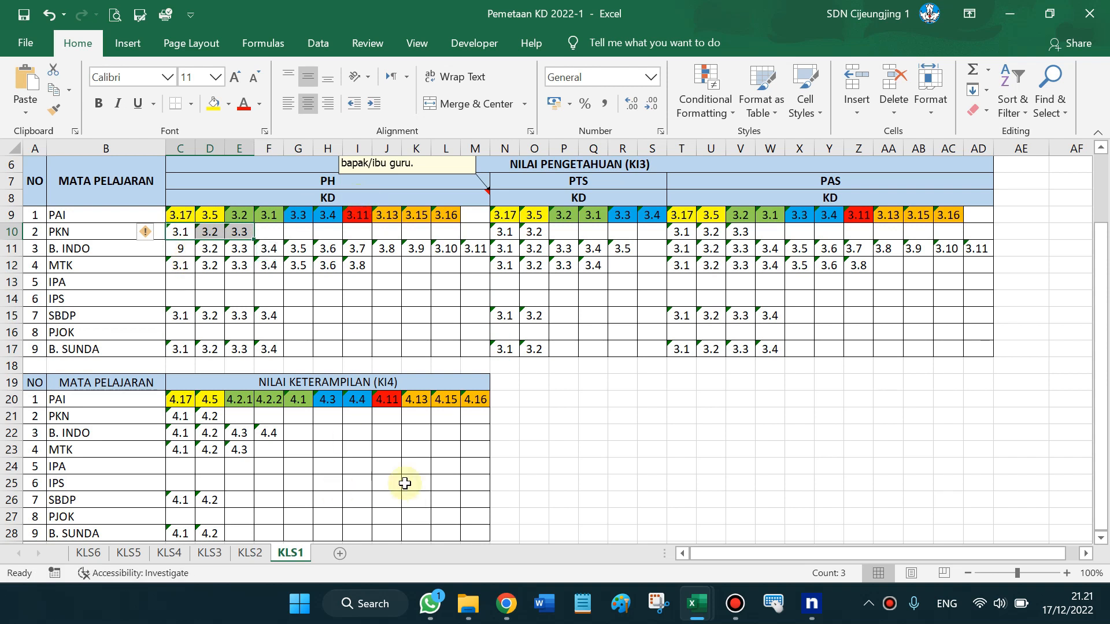
{"action": "left_click", "coordinate": [524, 399]}
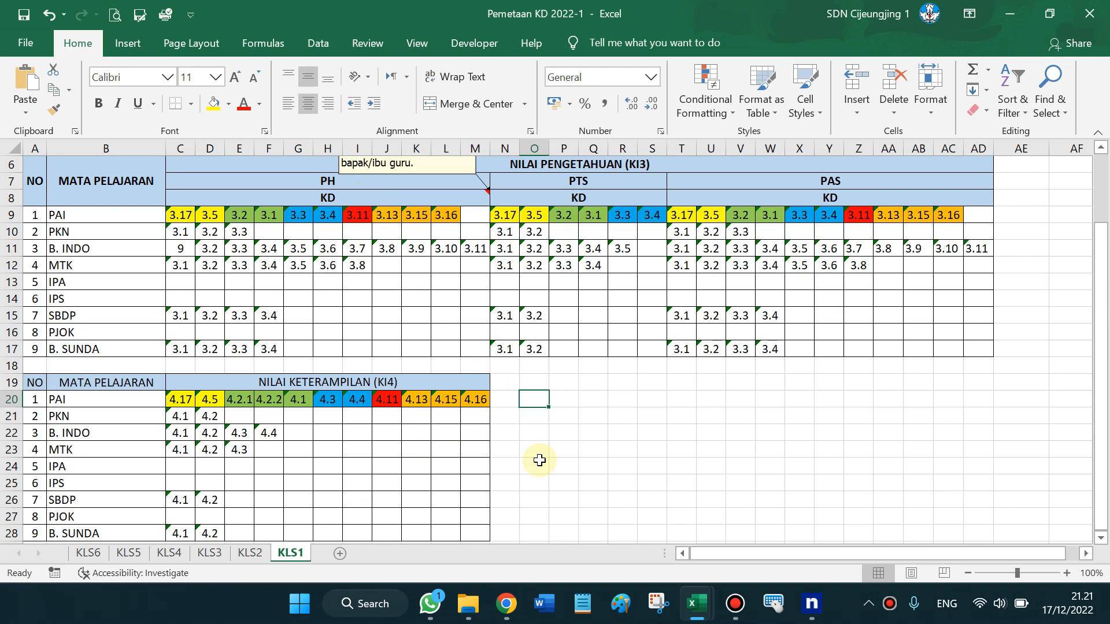
Choose Pendidikan Pancasila dan Kewarganegaraan in the Mata Pelajaran list to load its competencies
{"action": "left_click", "coordinate": [507, 607]}
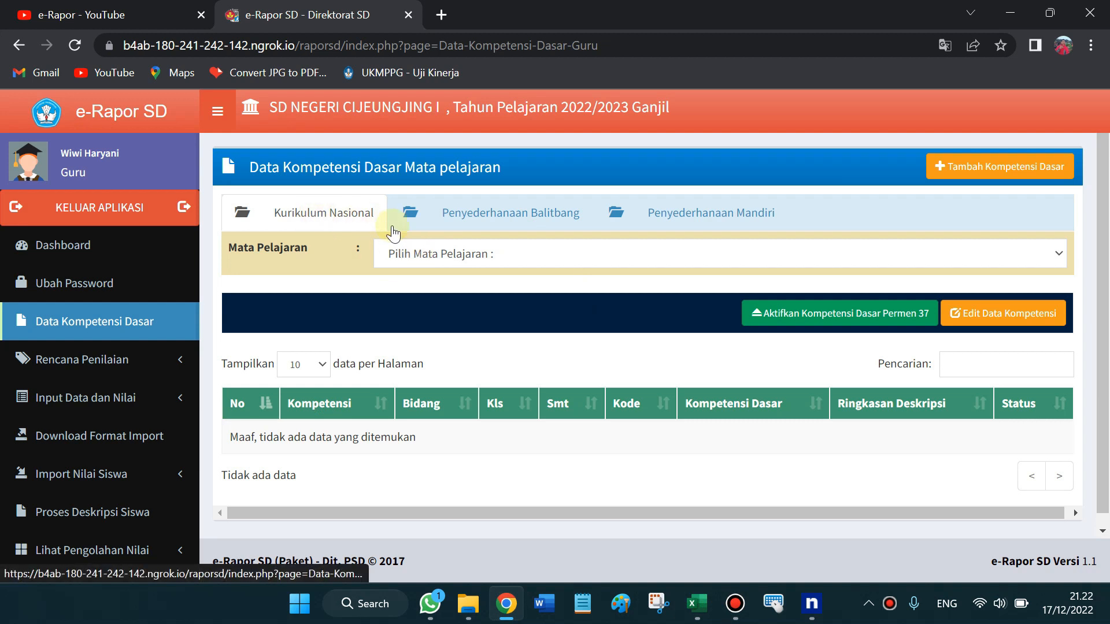
{"action": "left_click", "coordinate": [453, 260]}
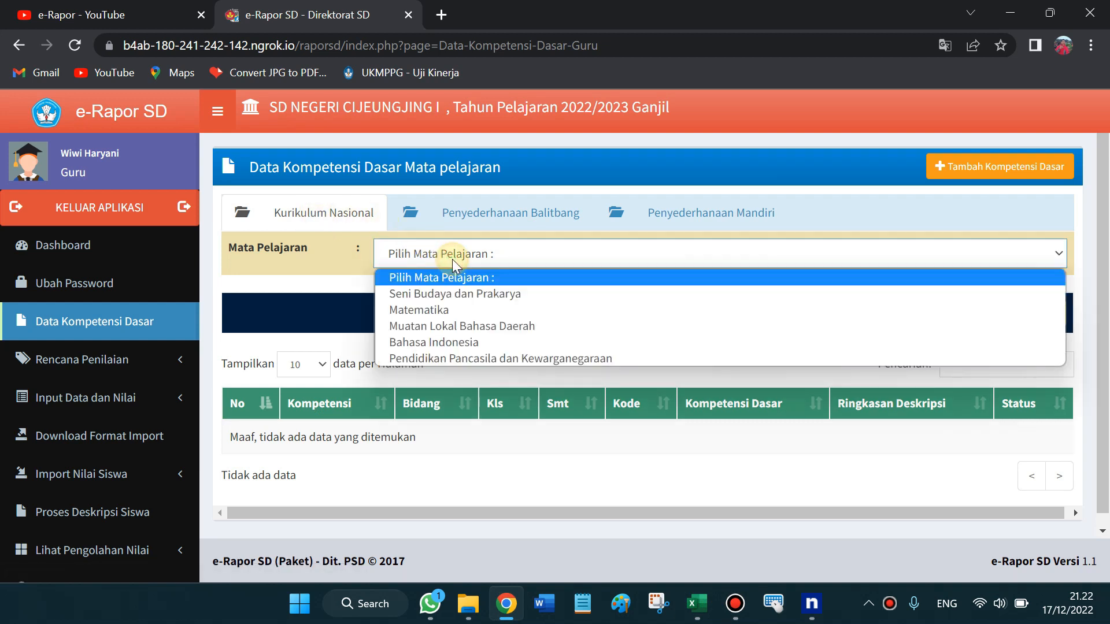
{"action": "key", "text": "Down"}
{"action": "key", "text": "Down"}
{"action": "key", "text": "Down"}
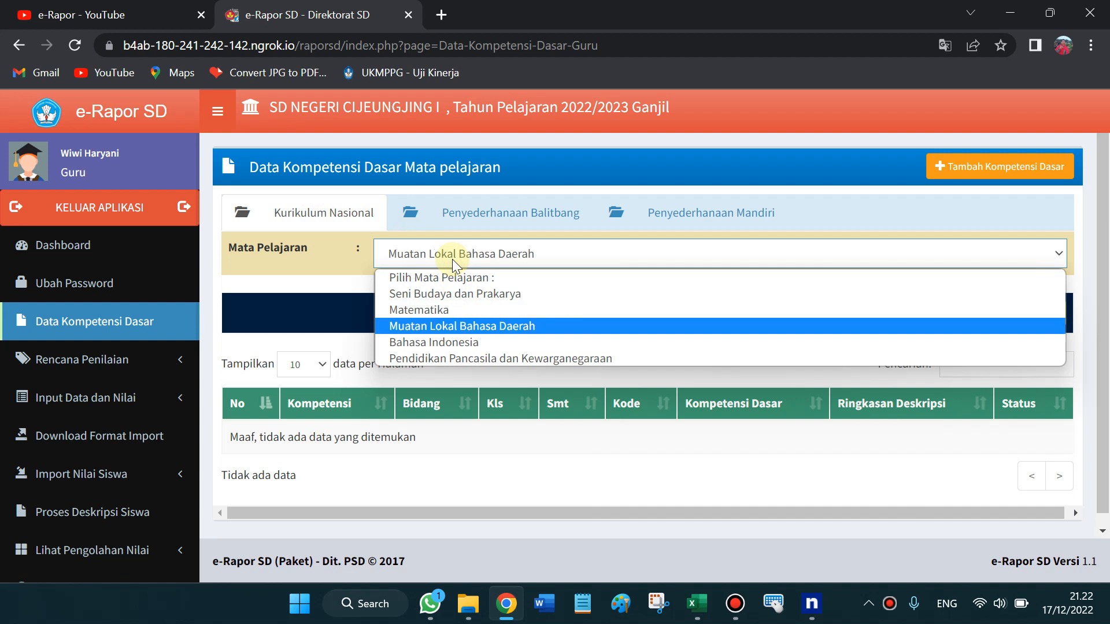
{"action": "key", "text": "Down"}
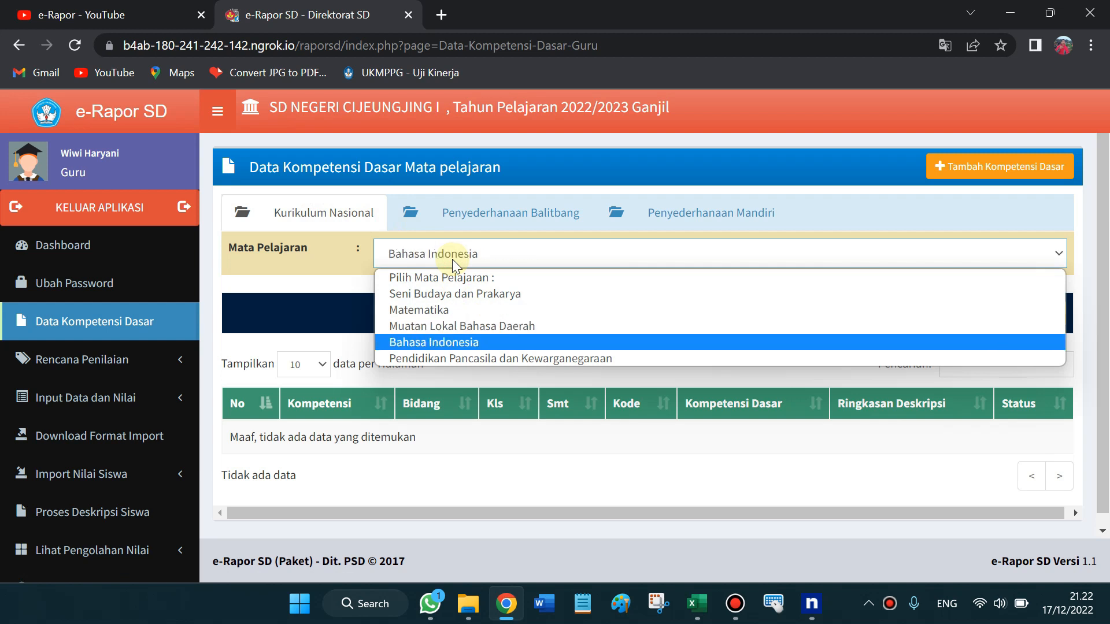
{"action": "key", "text": "Down"}
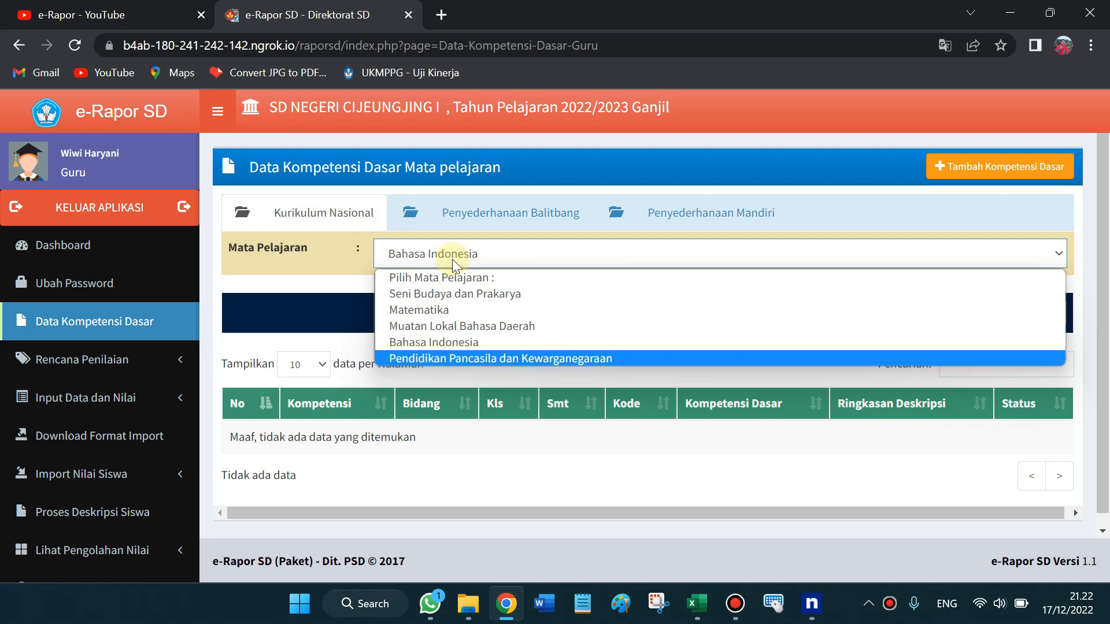
{"action": "left_click", "coordinate": [451, 358]}
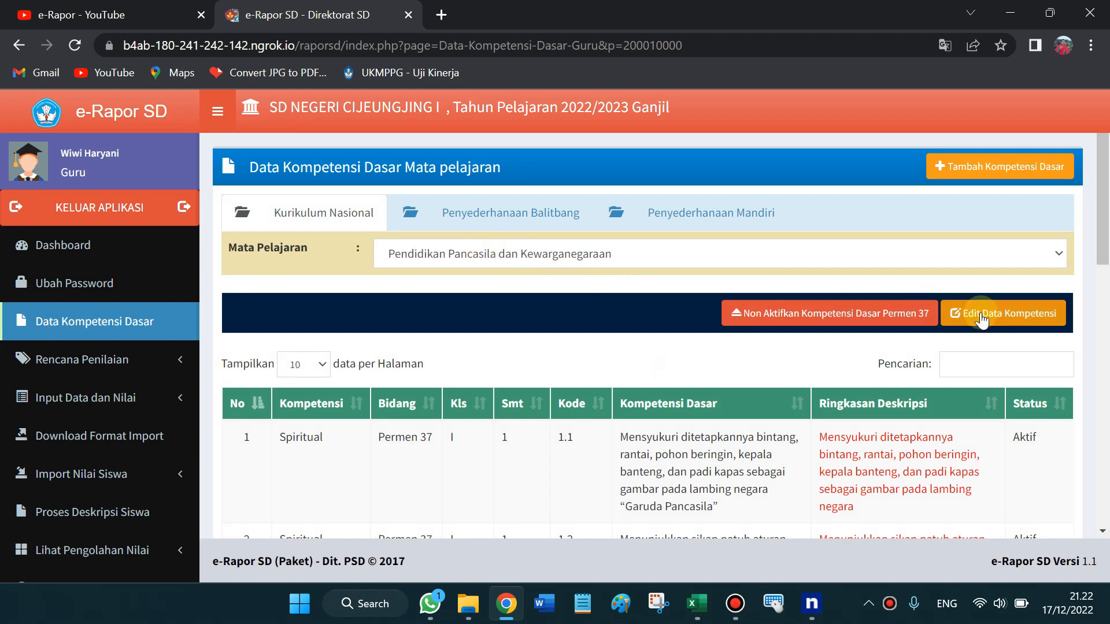
{"action": "scroll", "coordinate": [1105, 288], "scroll_direction": "down", "scroll_amount": 3}
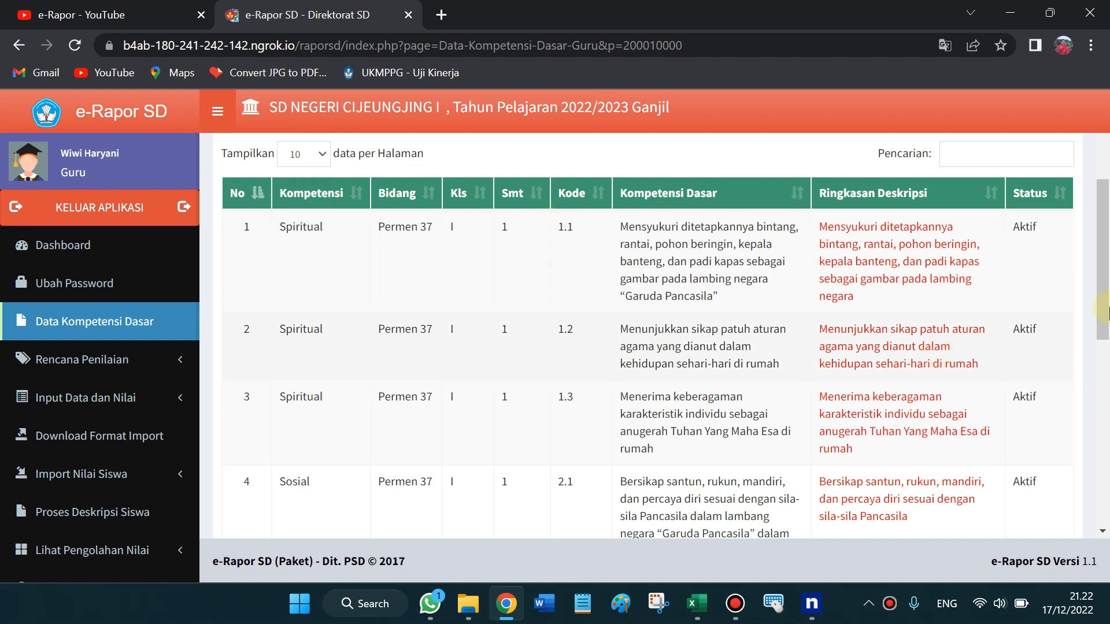
{"action": "scroll", "coordinate": [566, 366], "scroll_direction": "down", "scroll_amount": 2}
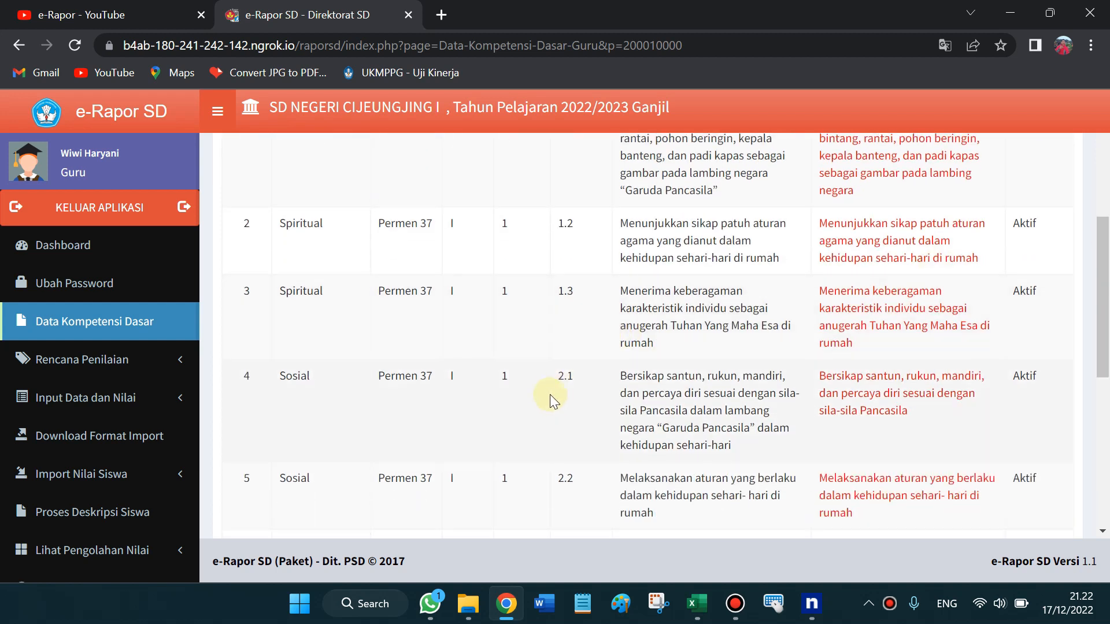
{"action": "left_click_drag", "start_coordinate": [1105, 267], "coordinate": [1104, 333]}
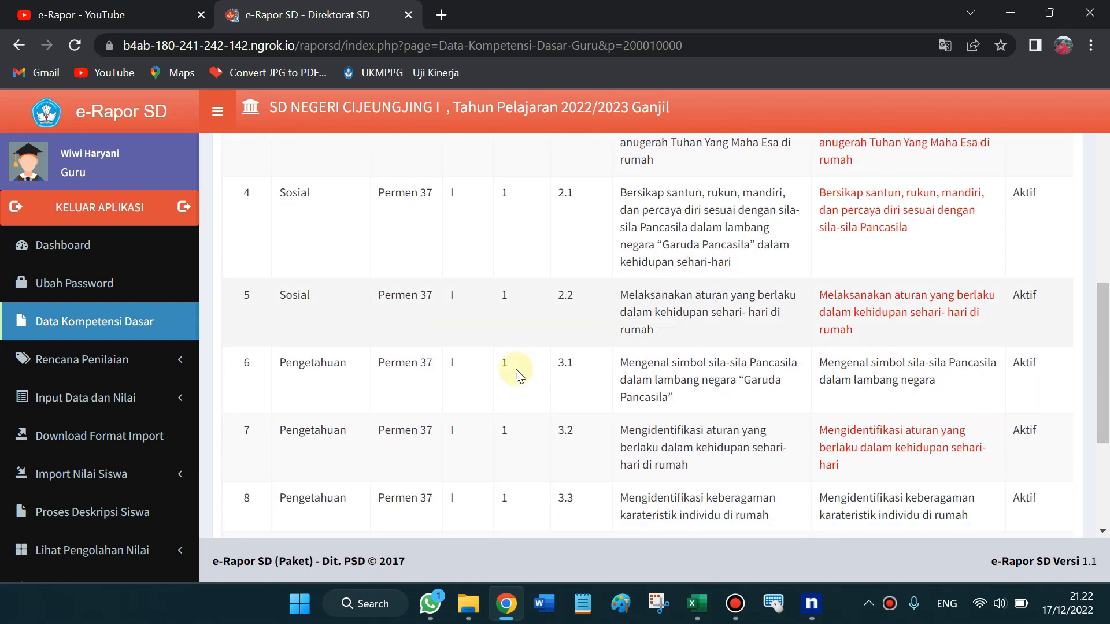
{"action": "left_click", "coordinate": [560, 368]}
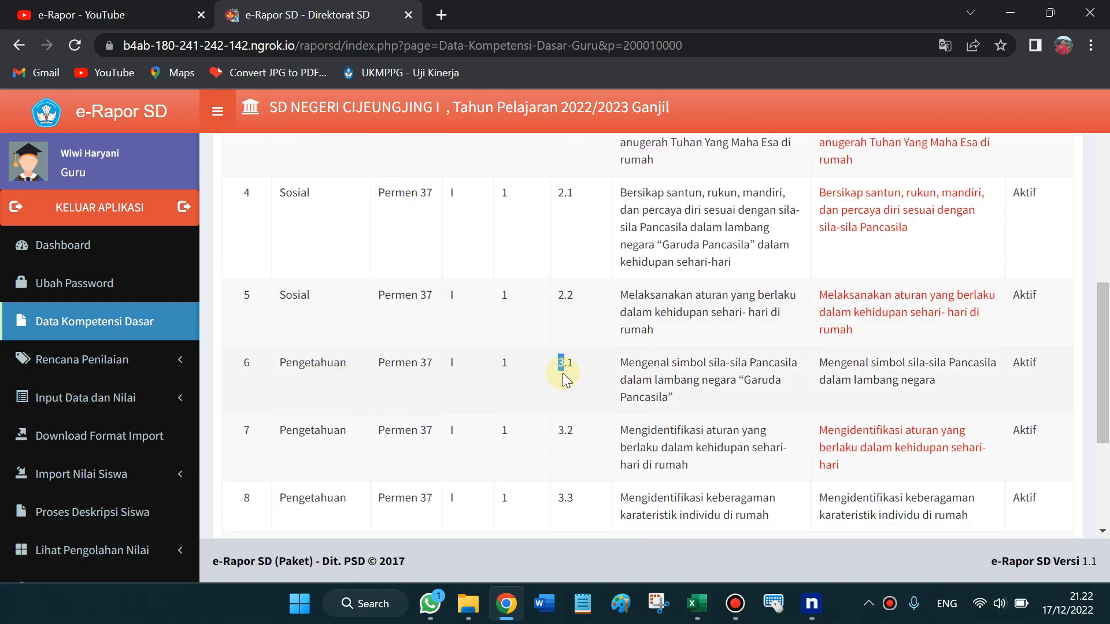
{"action": "left_click_drag", "start_coordinate": [1104, 367], "coordinate": [1104, 318]}
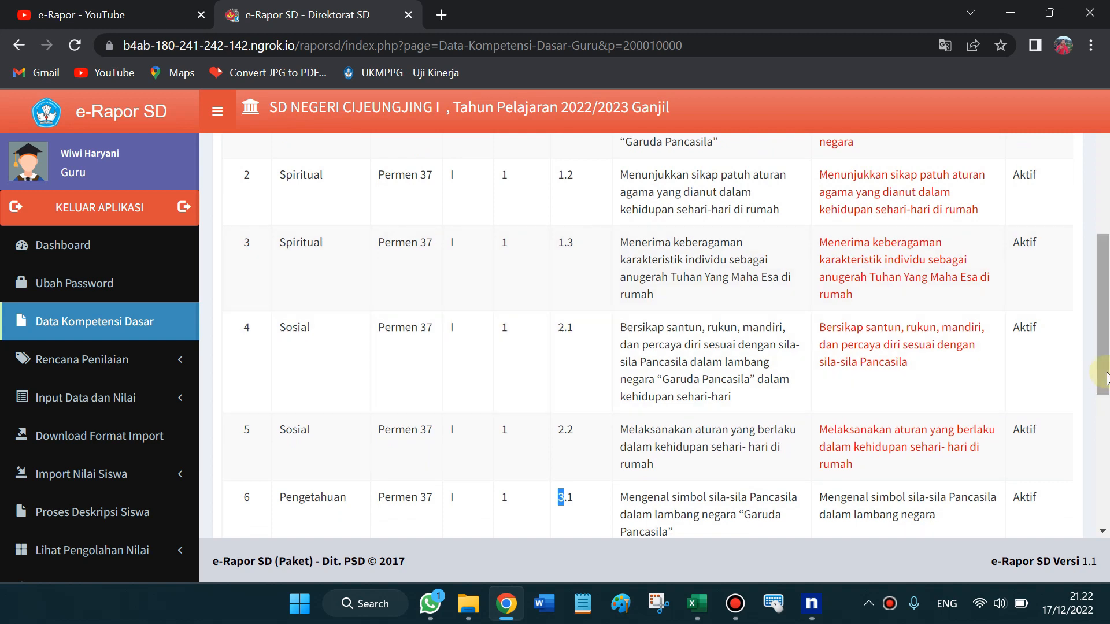
{"action": "left_click_drag", "start_coordinate": [1105, 338], "coordinate": [1105, 438]}
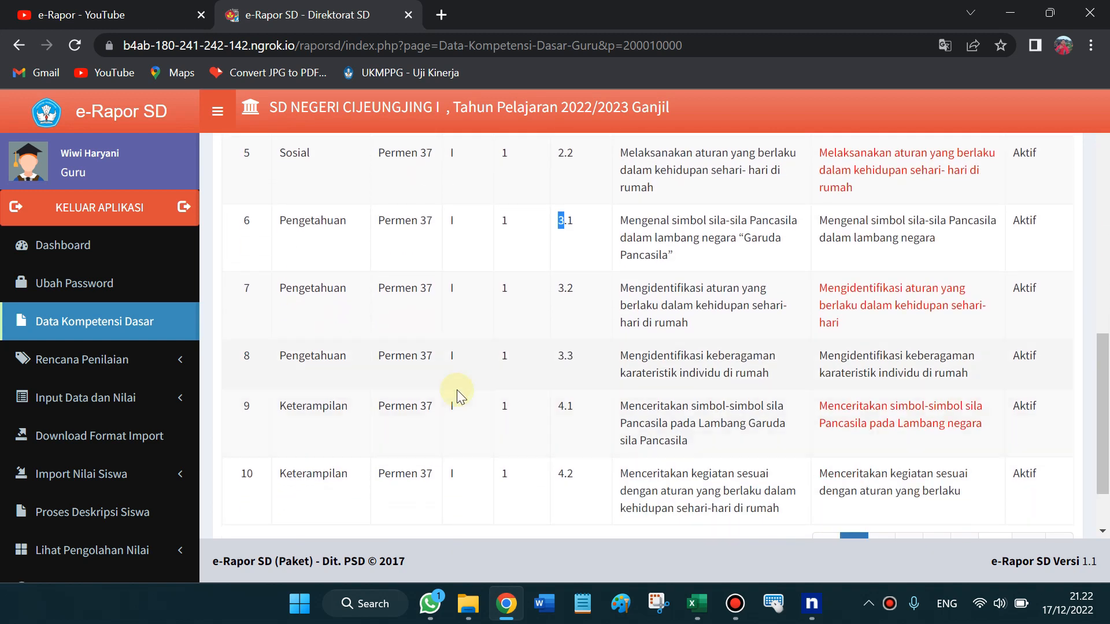
{"action": "left_click_drag", "start_coordinate": [1104, 386], "coordinate": [1103, 149]}
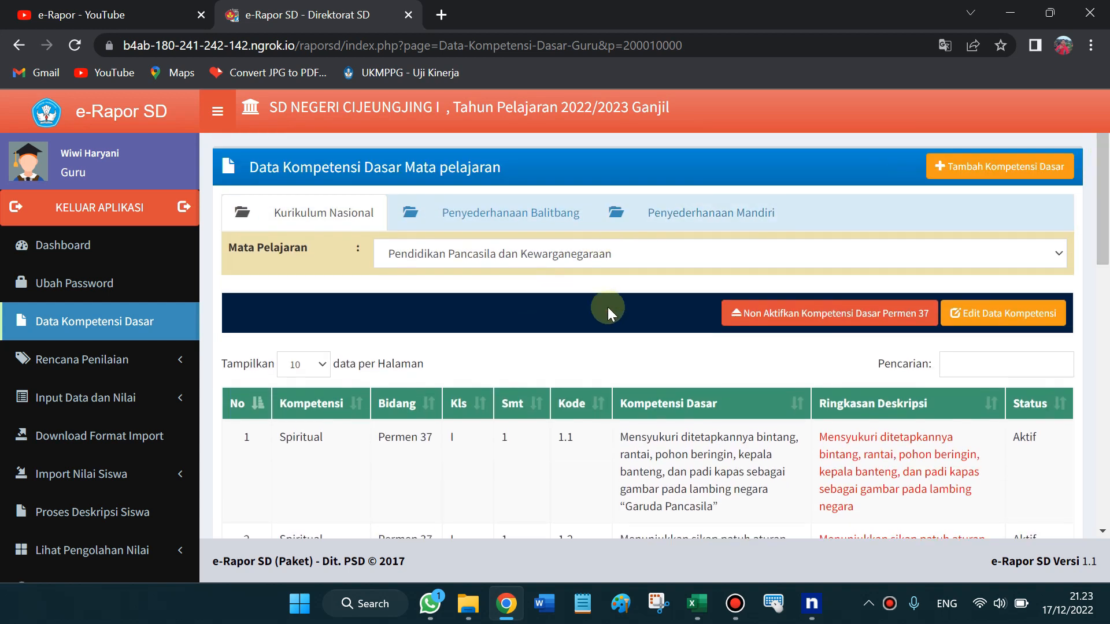
{"action": "left_click_drag", "start_coordinate": [1108, 207], "coordinate": [1105, 156]}
{"action": "left_click", "coordinate": [1001, 319]}
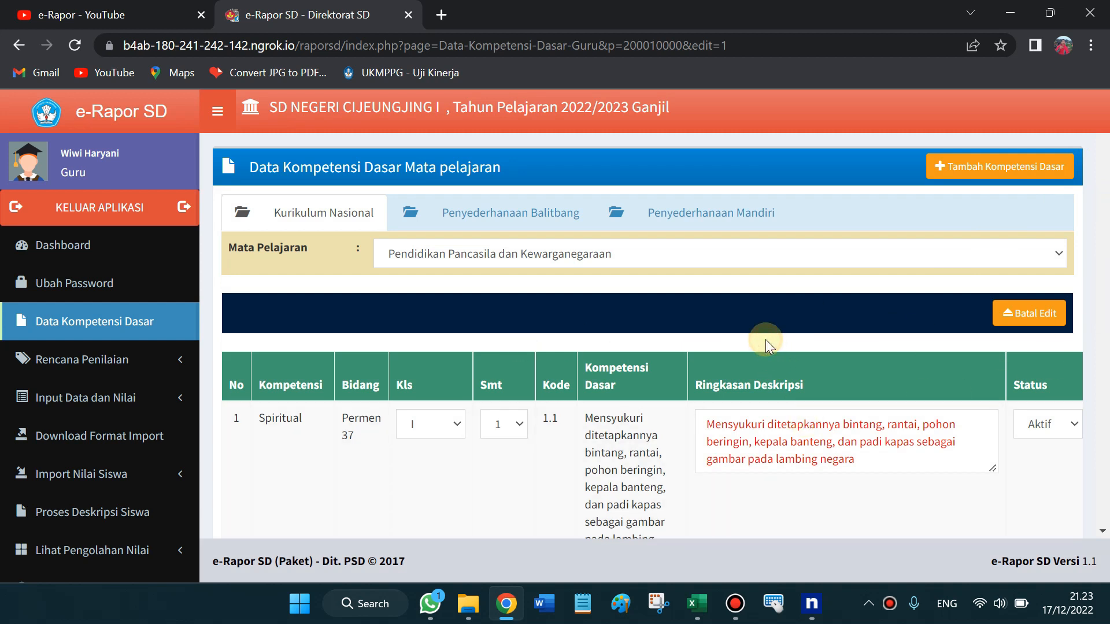
{"action": "scroll", "coordinate": [1105, 333], "scroll_direction": "down", "scroll_amount": 6}
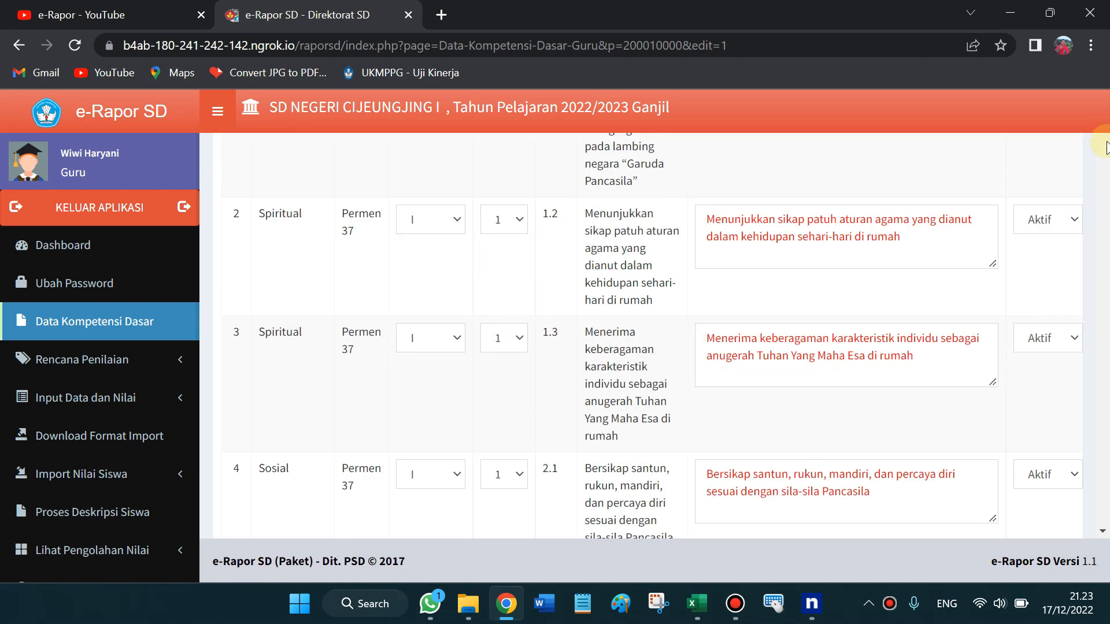
{"action": "scroll", "coordinate": [1106, 148], "scroll_direction": "down", "scroll_amount": 6}
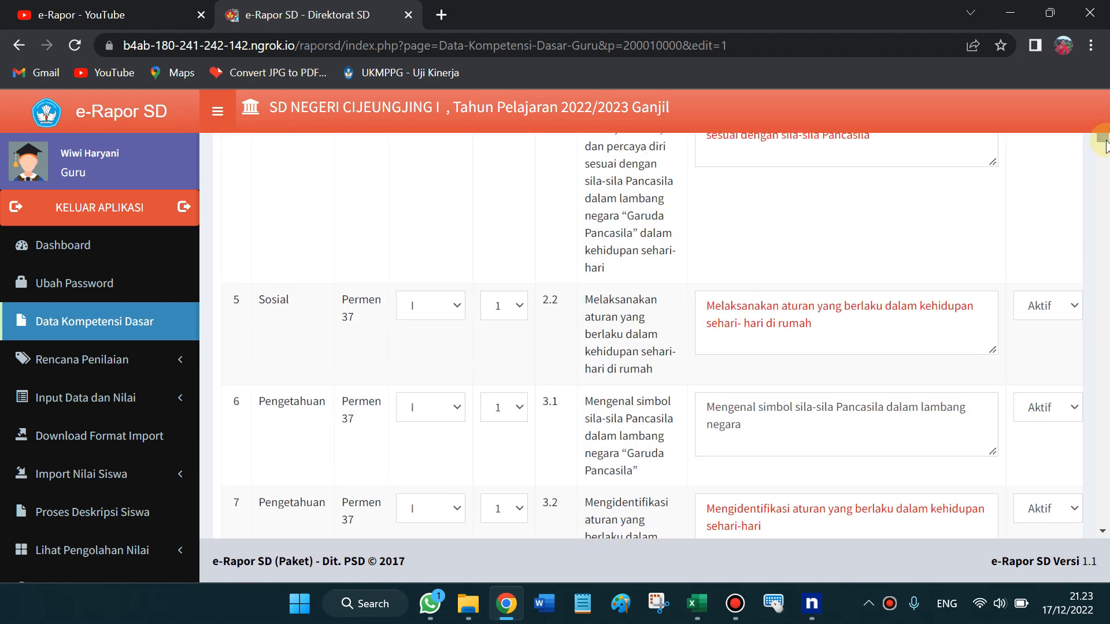
{"action": "left_click_drag", "start_coordinate": [1105, 139], "coordinate": [1106, 120]}
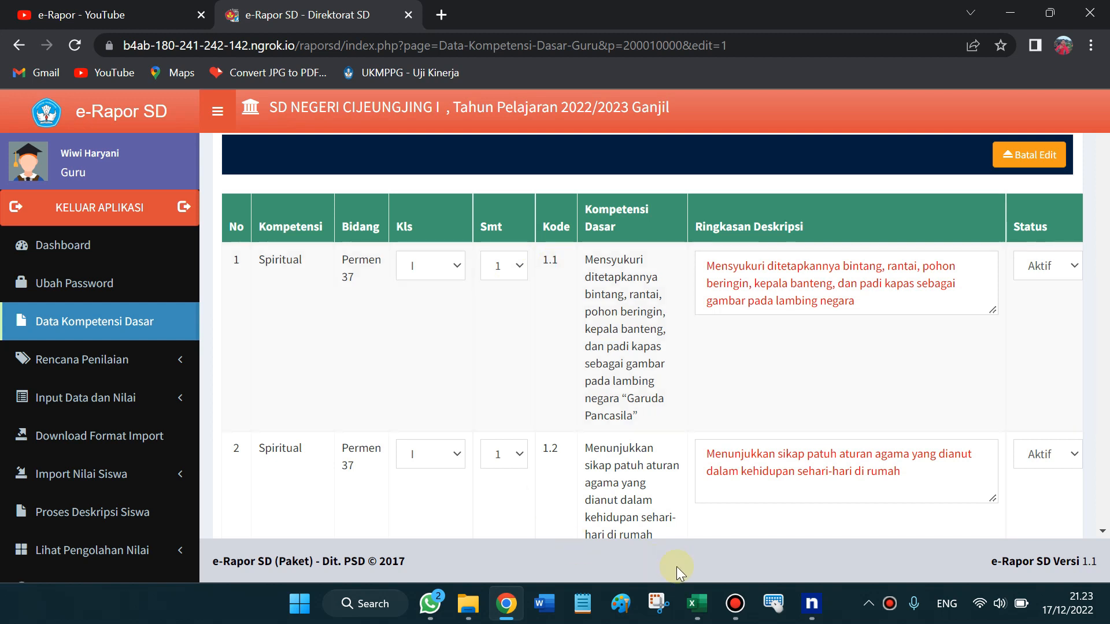
{"action": "mouse_move", "coordinate": [697, 604]}
{"action": "left_click", "coordinate": [761, 510]}
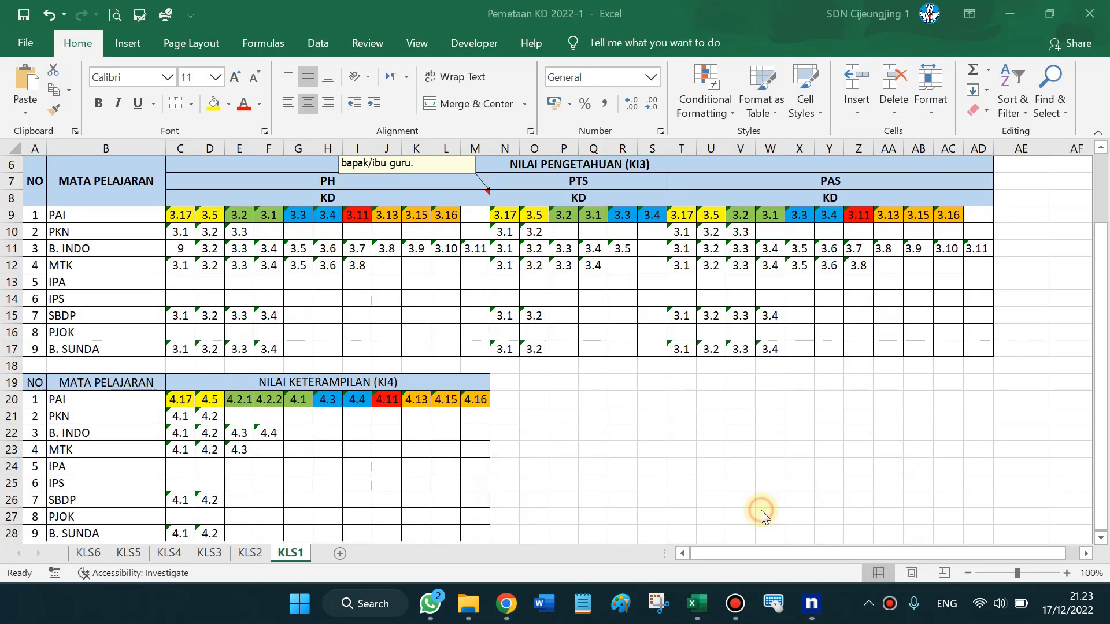
{"action": "left_click", "coordinate": [113, 233]}
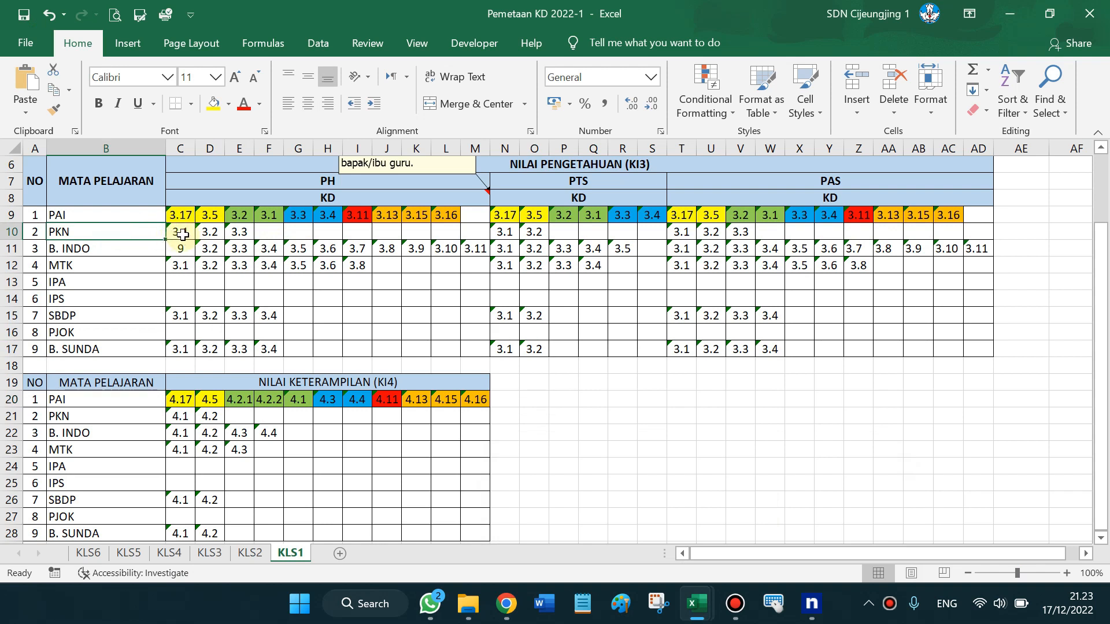
{"action": "mouse_move", "coordinate": [183, 234]}
{"action": "left_mouse_down"}
{"action": "mouse_move", "coordinate": [228, 230]}
{"action": "mouse_move", "coordinate": [191, 234]}
{"action": "left_mouse_up"}
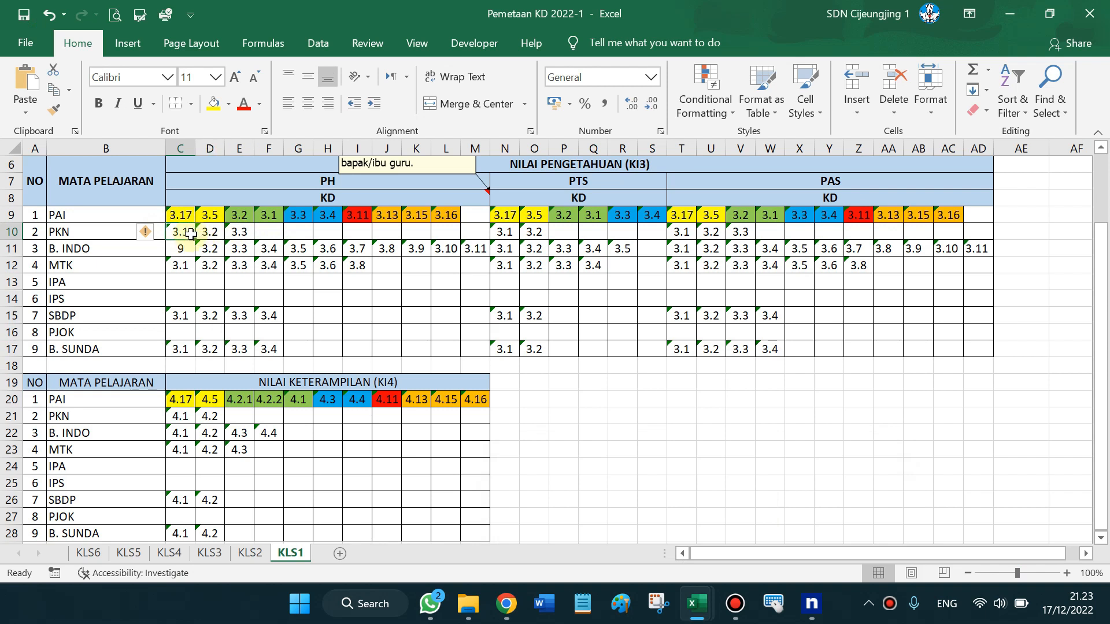
{"action": "left_click", "coordinate": [211, 233]}
{"action": "left_click", "coordinate": [233, 234]}
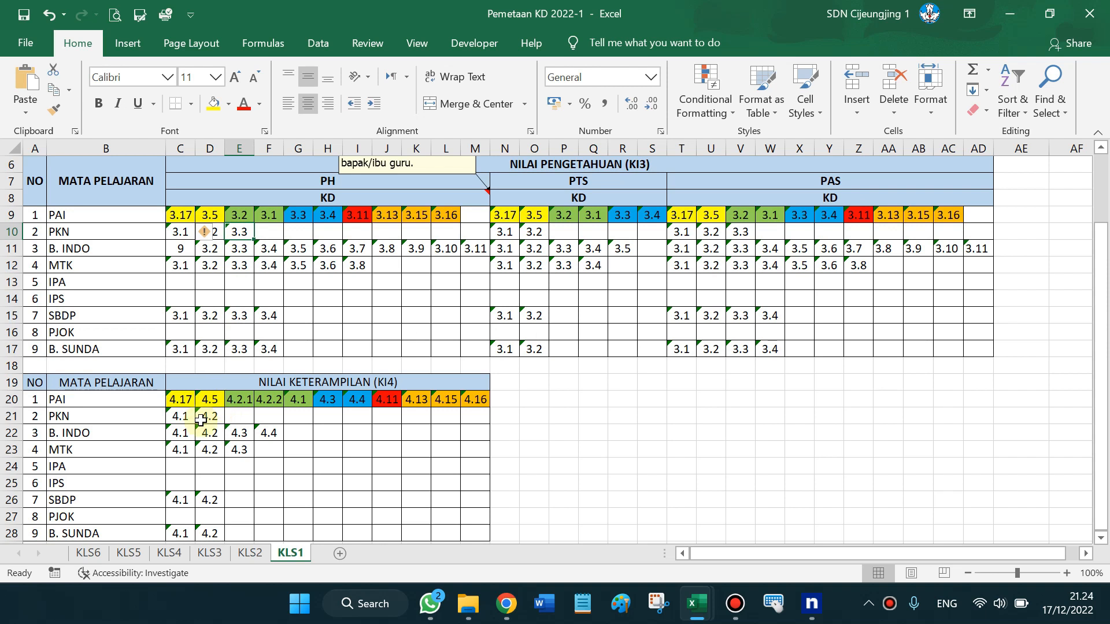
{"action": "left_click", "coordinate": [183, 419]}
{"action": "left_click", "coordinate": [206, 419]}
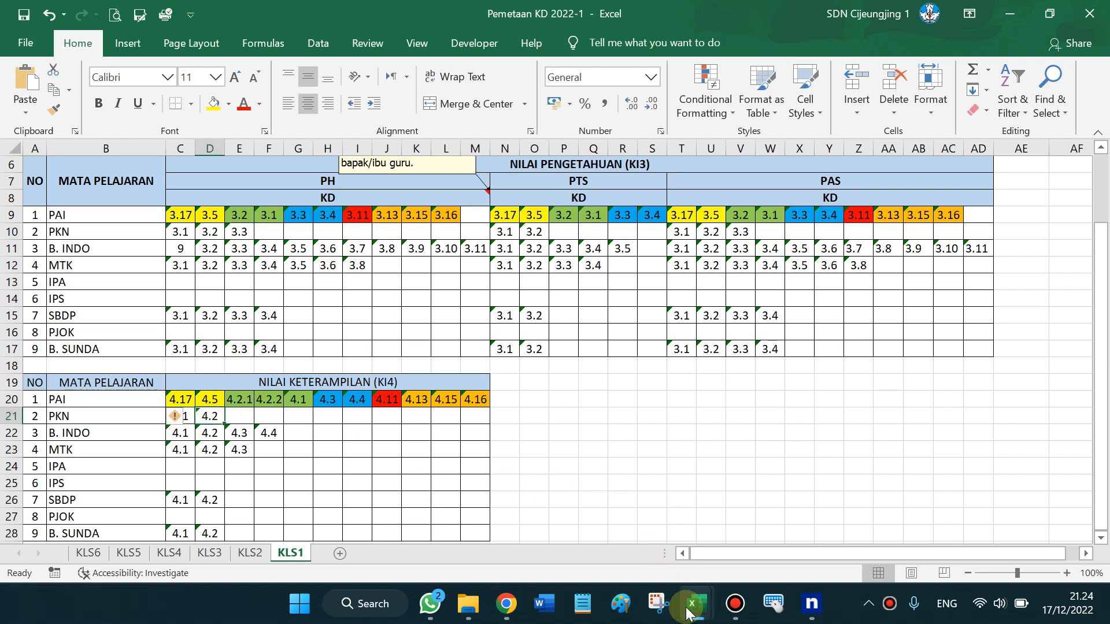
{"action": "left_click", "coordinate": [506, 604]}
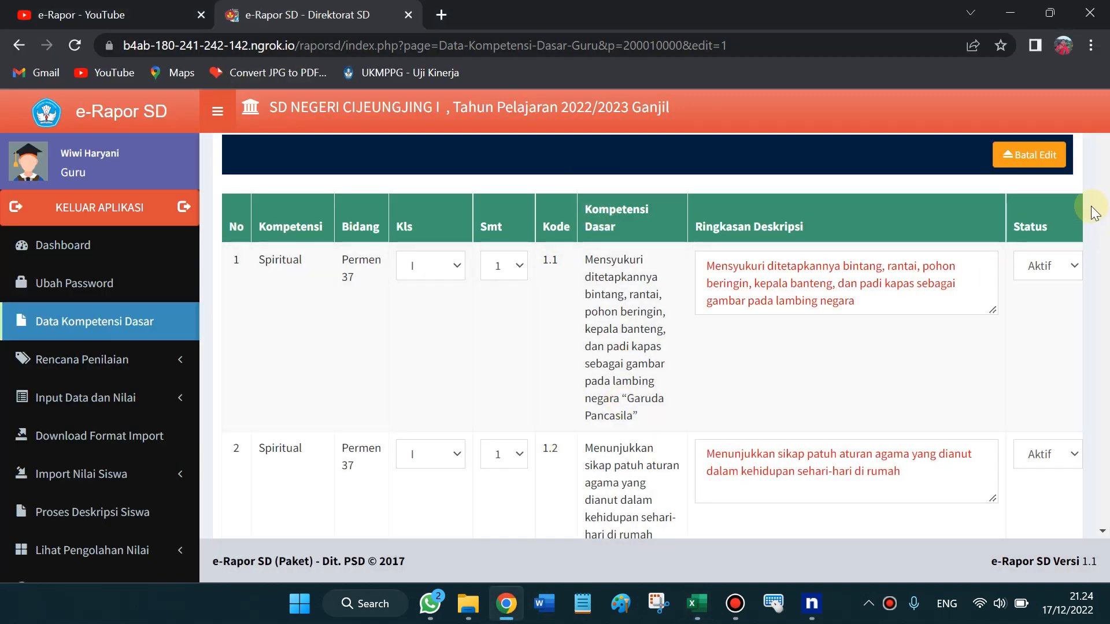
{"action": "scroll", "coordinate": [817, 369], "scroll_direction": "down", "scroll_amount": 3}
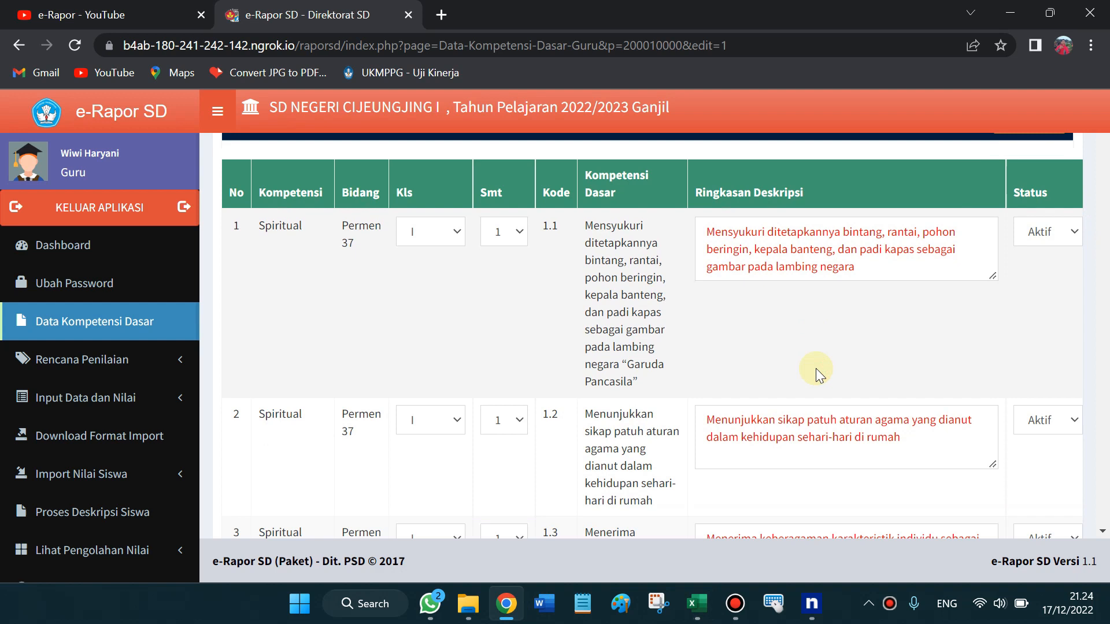
{"action": "scroll", "coordinate": [817, 369], "scroll_direction": "down", "scroll_amount": 12}
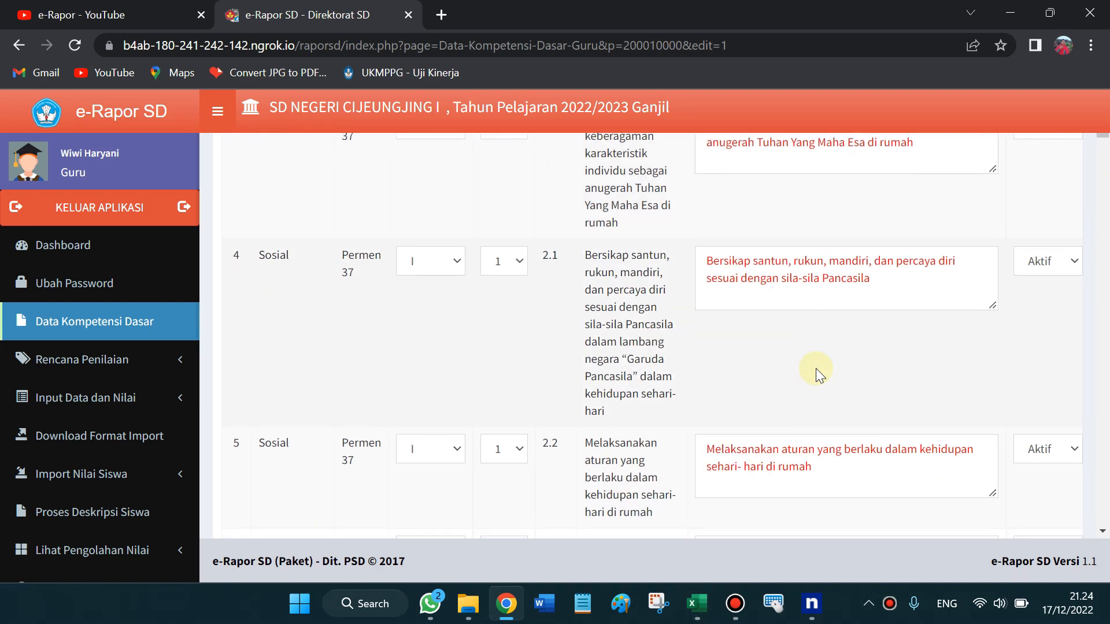
{"action": "scroll", "coordinate": [817, 369], "scroll_direction": "up", "scroll_amount": 3}
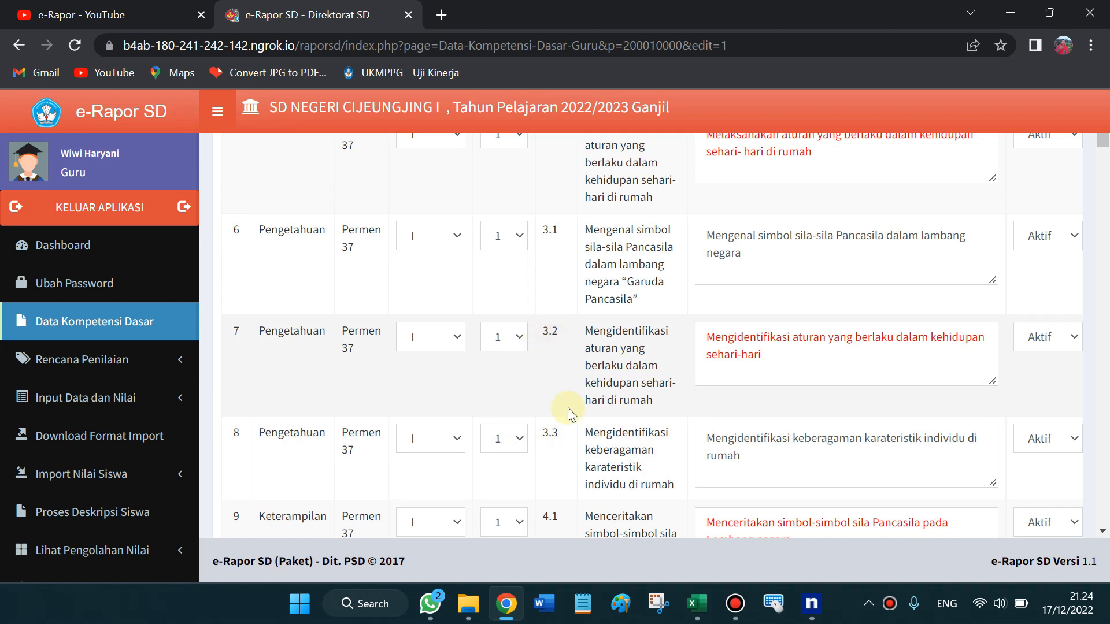
{"action": "left_click", "coordinate": [521, 443]}
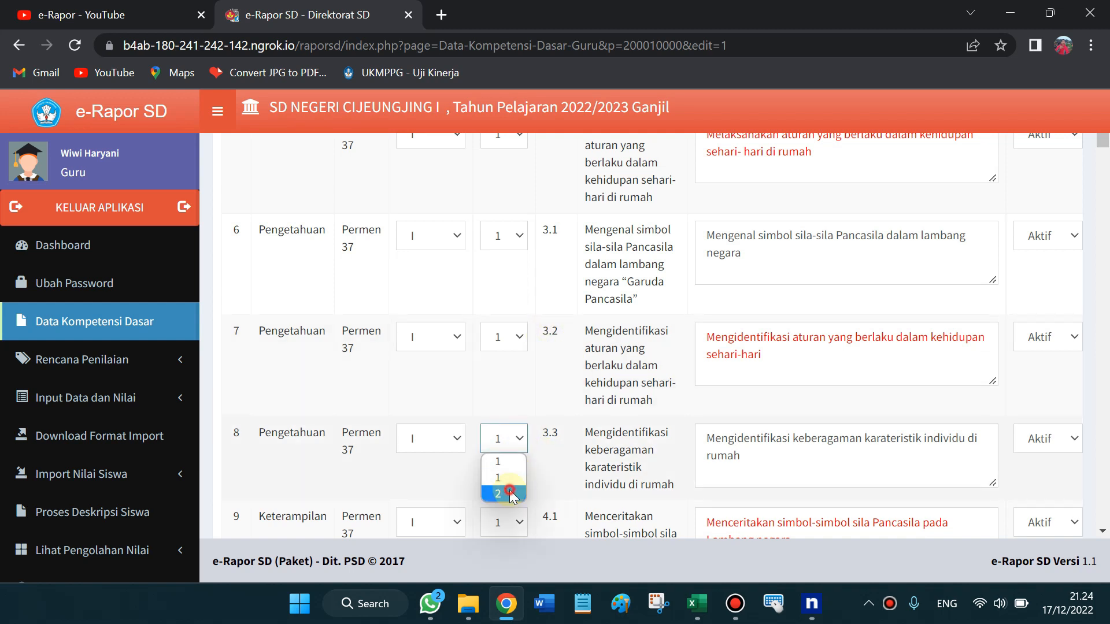
{"action": "left_click", "coordinate": [512, 475]}
{"action": "left_click", "coordinate": [522, 445]}
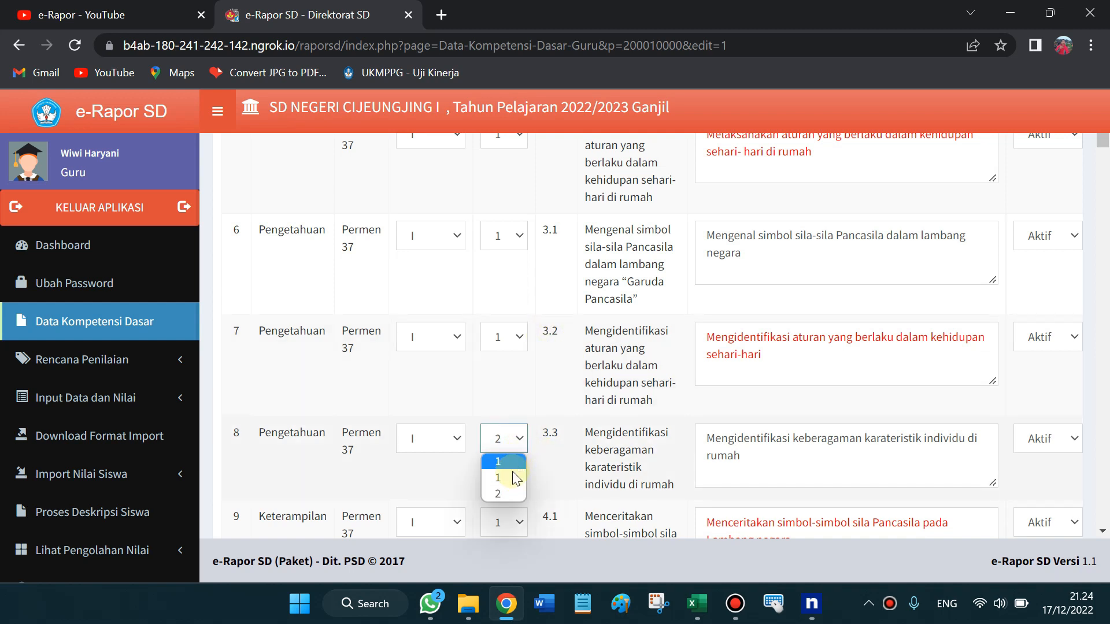
{"action": "left_click", "coordinate": [511, 460]}
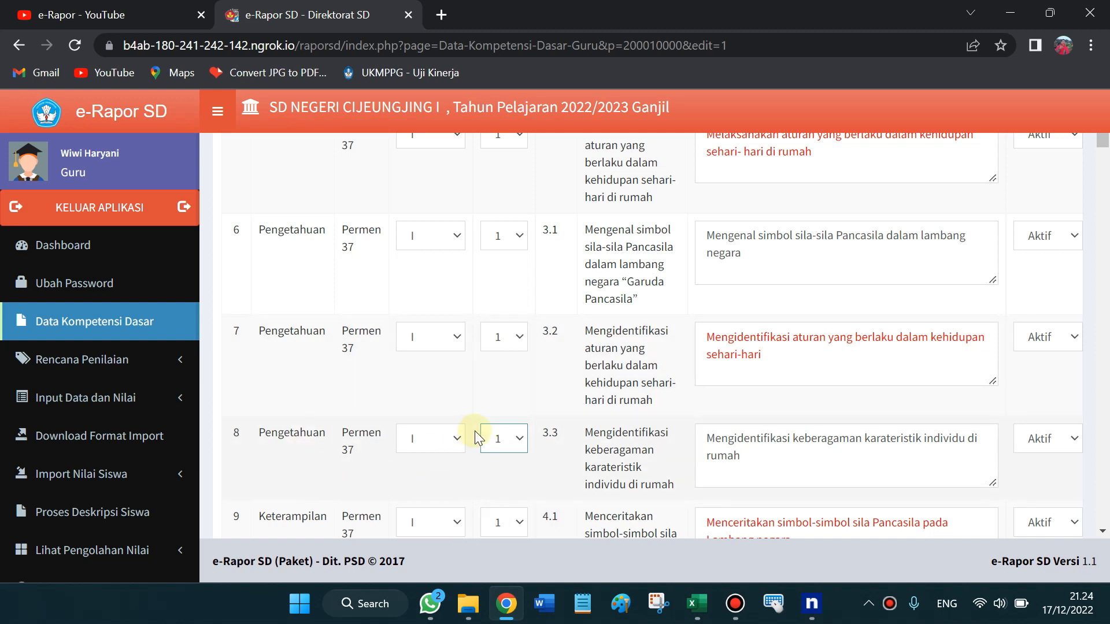
{"action": "left_click", "coordinate": [1102, 156]}
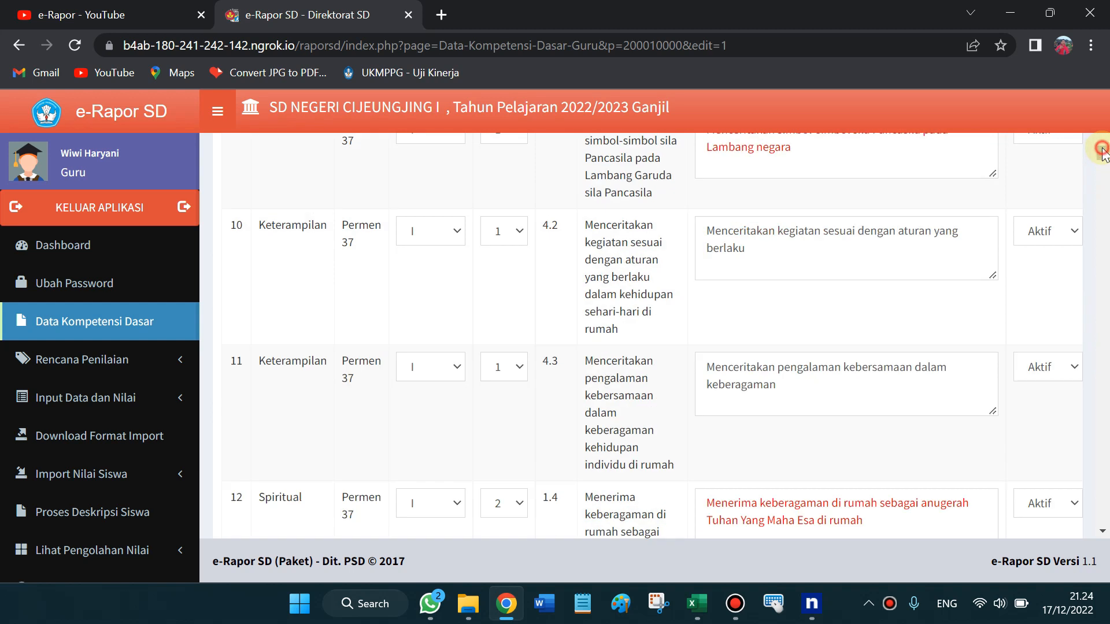
{"action": "left_click_drag", "start_coordinate": [1102, 153], "coordinate": [1103, 180]}
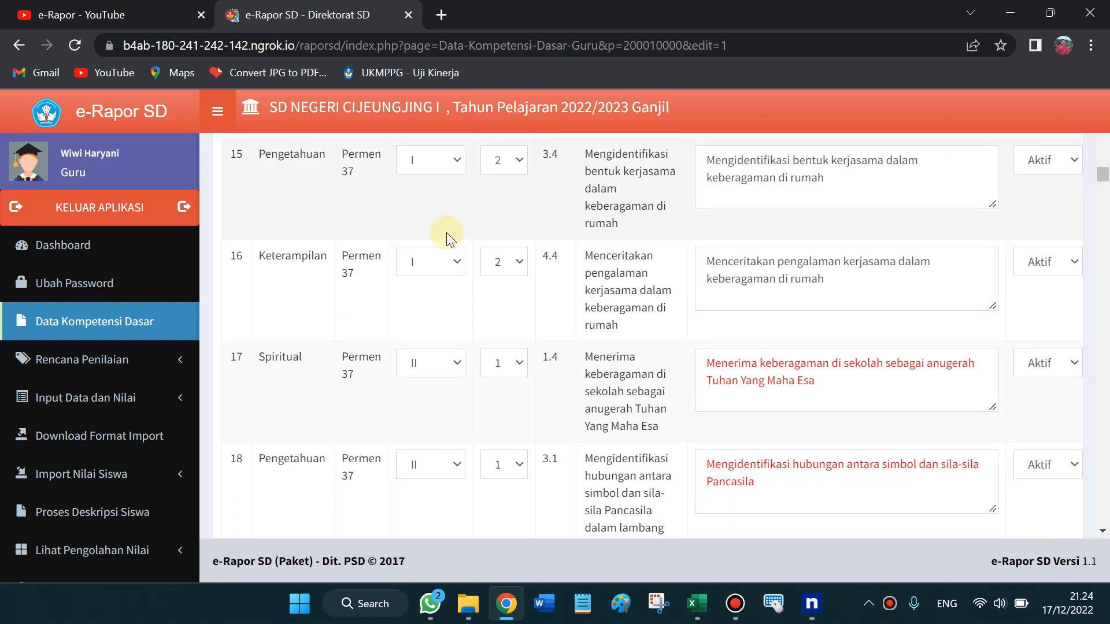
{"action": "left_click", "coordinate": [546, 256]}
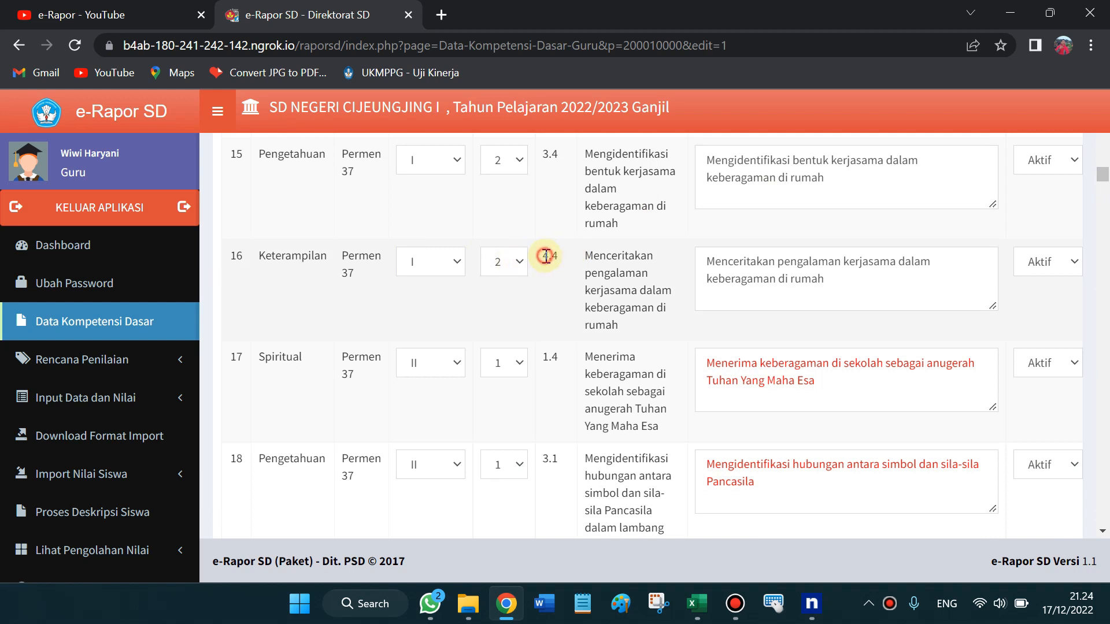
{"action": "left_click", "coordinate": [455, 266]}
{"action": "left_click", "coordinate": [461, 228]}
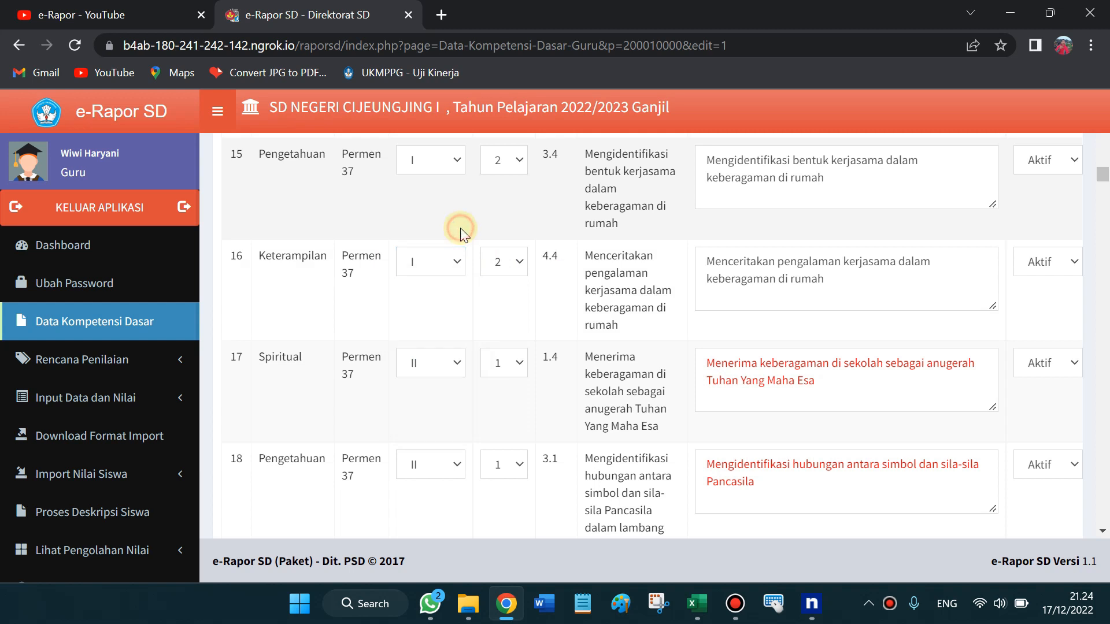
{"action": "left_click", "coordinate": [452, 373]}
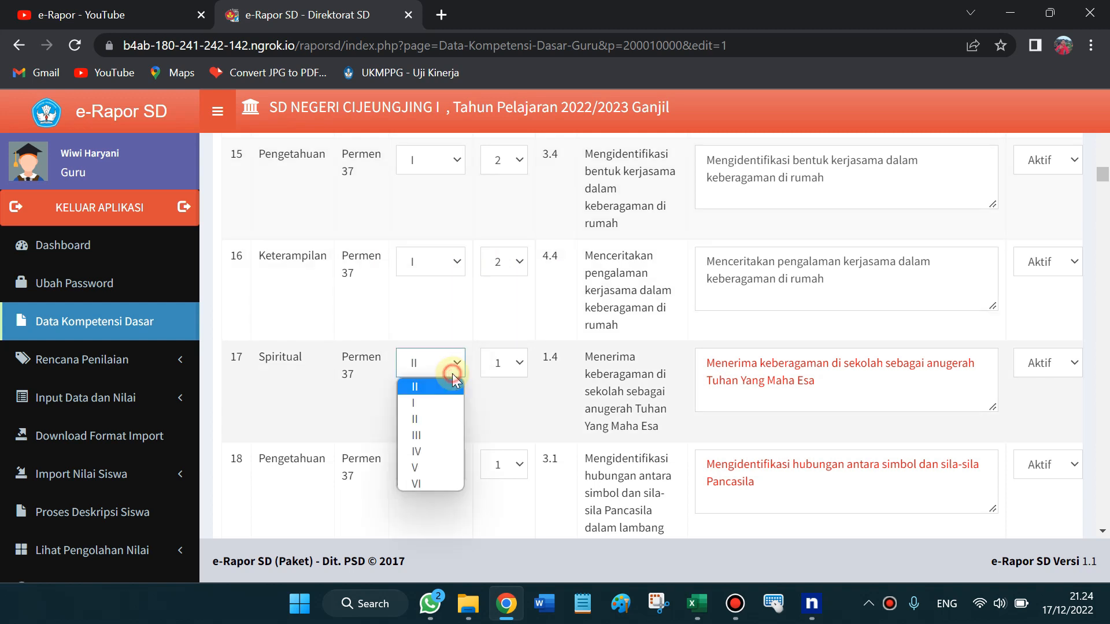
{"action": "left_click", "coordinate": [448, 321]}
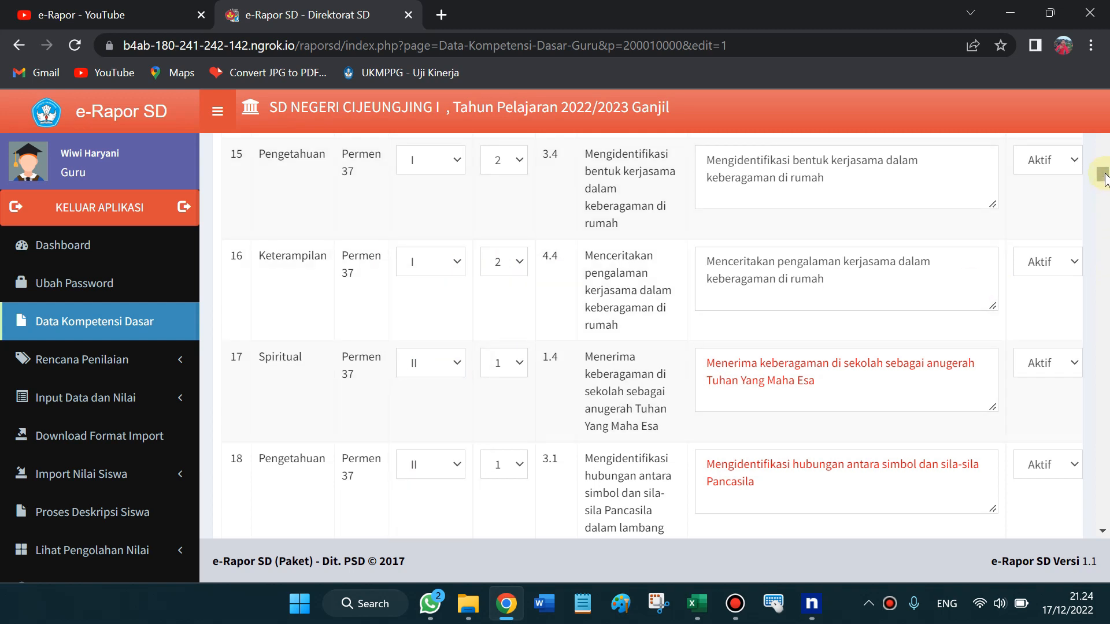
{"action": "scroll", "coordinate": [1104, 174], "scroll_direction": "up", "scroll_amount": 2}
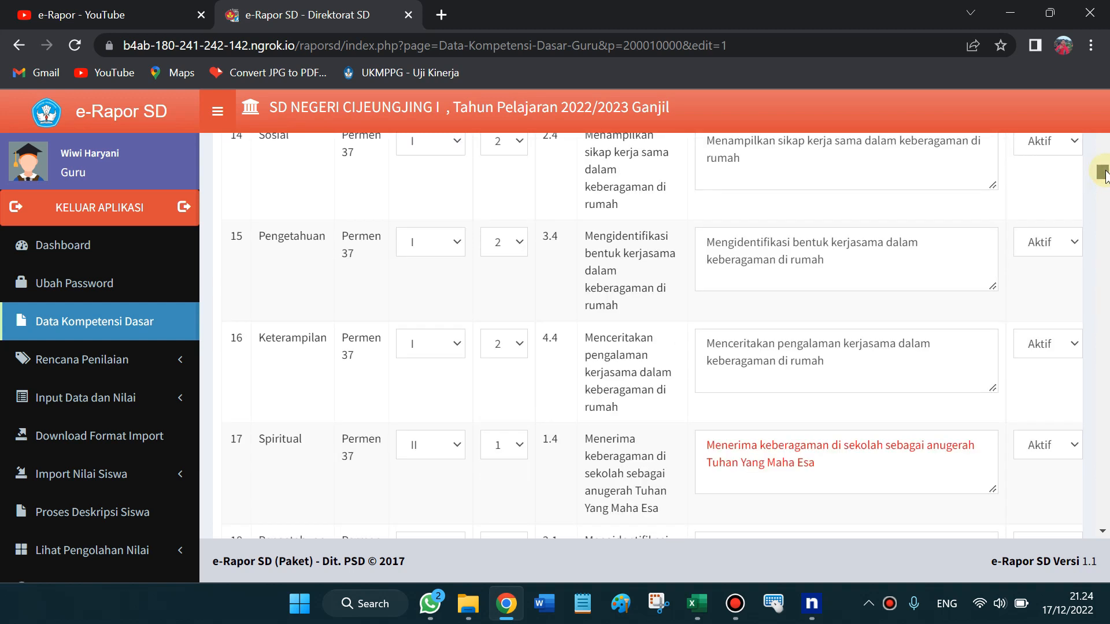
{"action": "left_click_drag", "start_coordinate": [1105, 172], "coordinate": [1105, 147]}
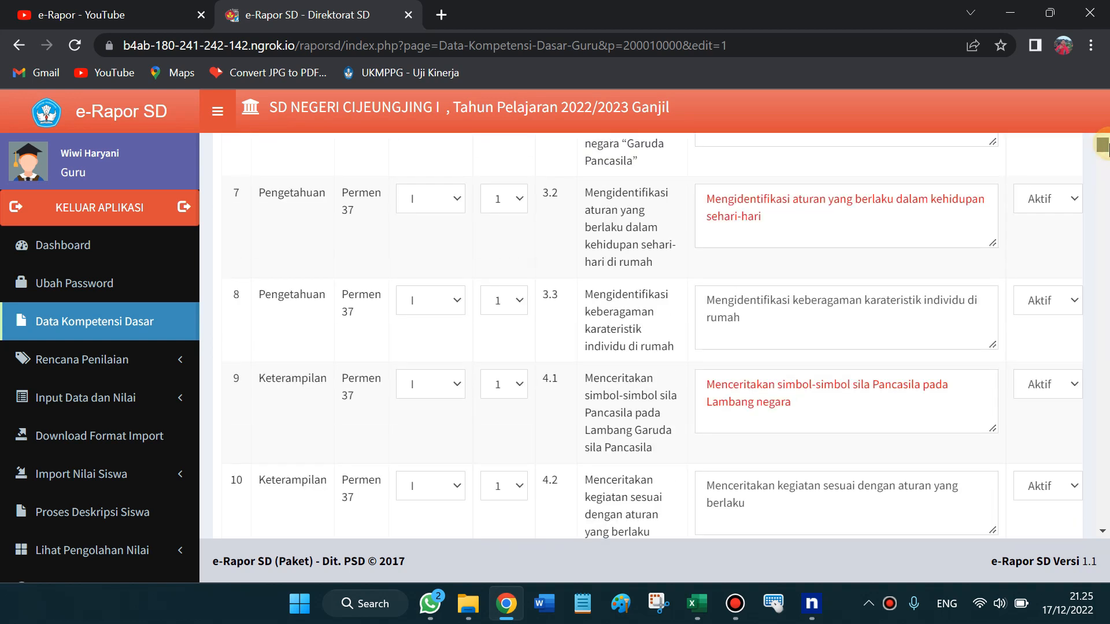
{"action": "scroll", "coordinate": [1103, 145], "scroll_direction": "up", "scroll_amount": 1}
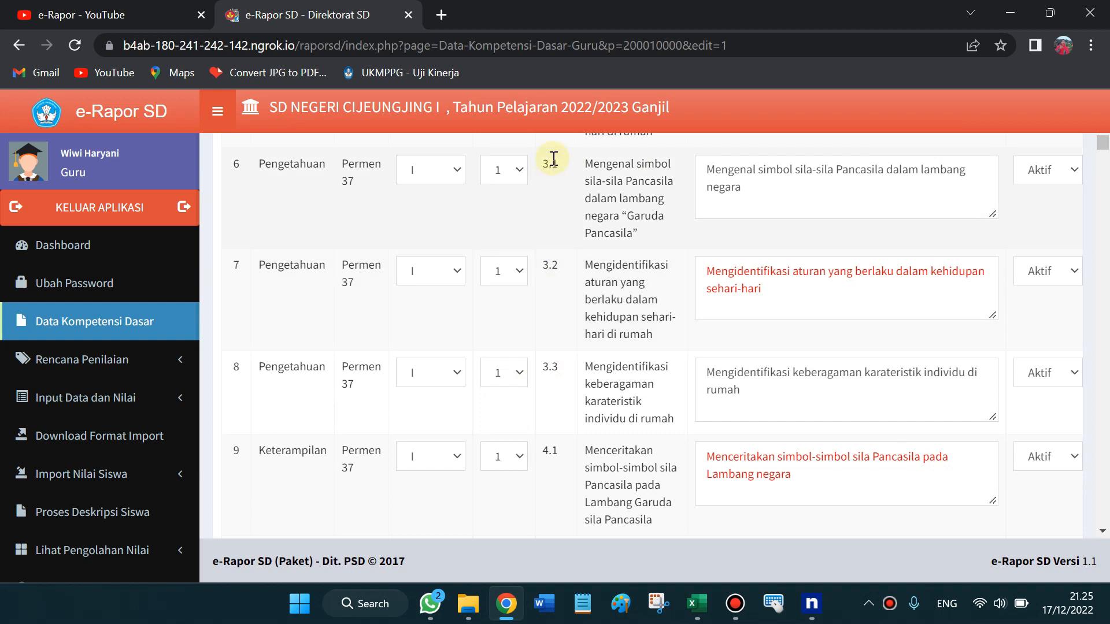
{"action": "left_click", "coordinate": [697, 603]}
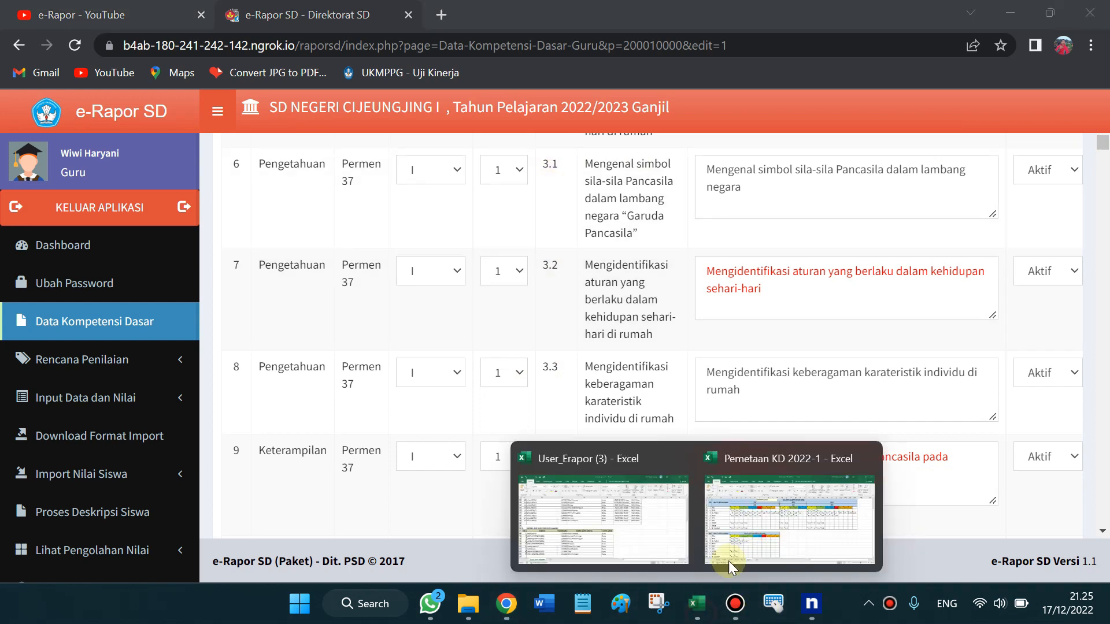
{"action": "left_click", "coordinate": [782, 519]}
{"action": "left_click_drag", "start_coordinate": [174, 232], "coordinate": [235, 232]}
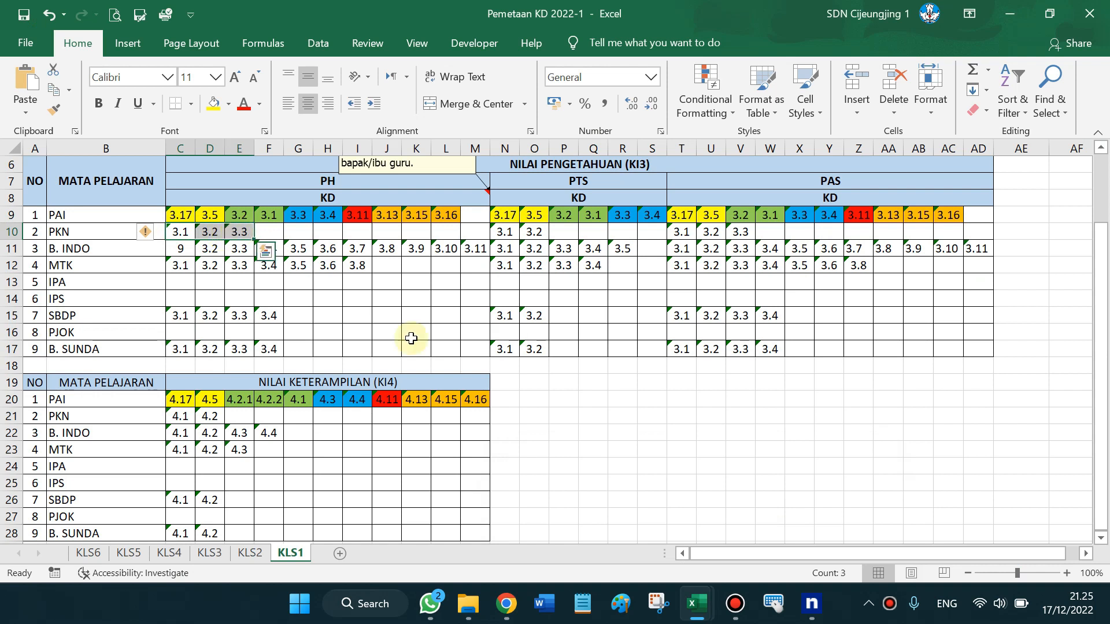
{"action": "mouse_move", "coordinate": [808, 610]}
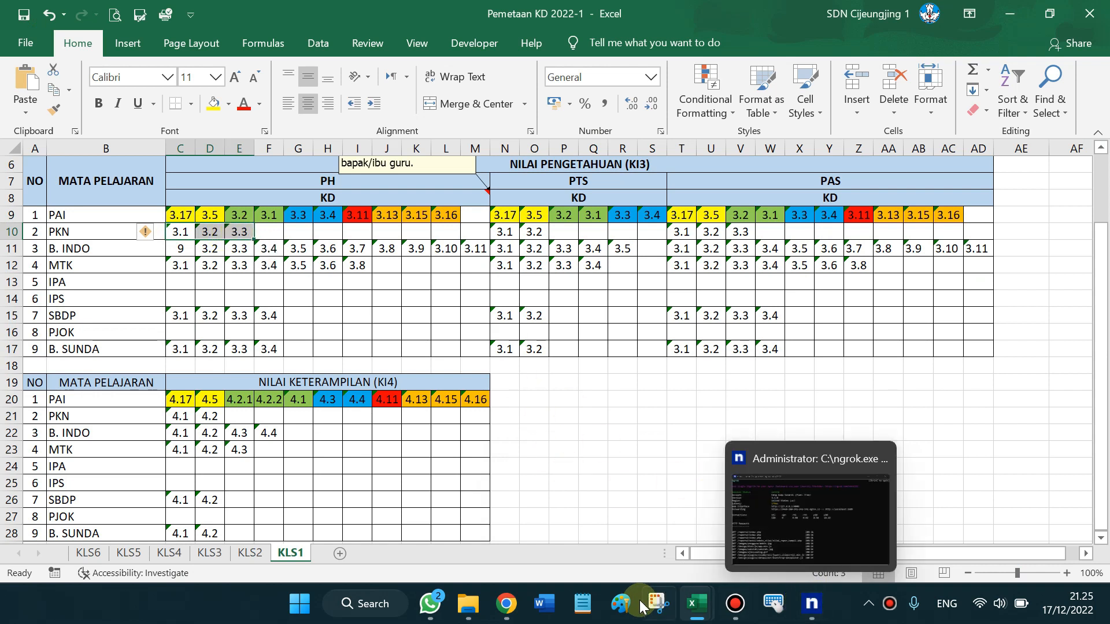
{"action": "left_click", "coordinate": [506, 604]}
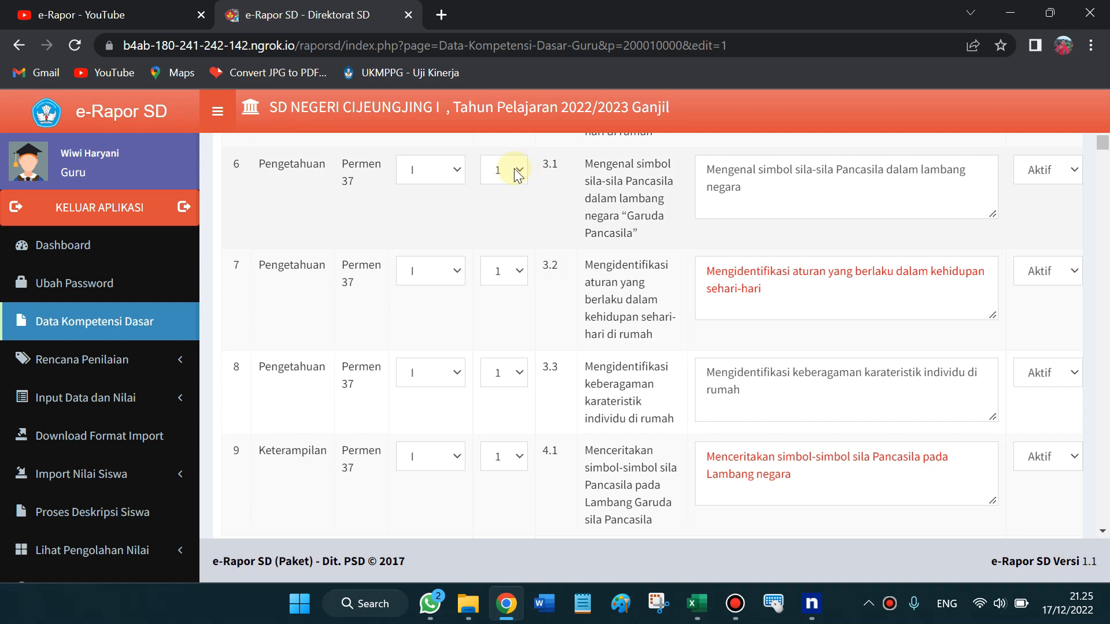
Leave row 6's semester unchanged and scroll further down the PKN edit table
{"action": "left_click", "coordinate": [511, 169]}
{"action": "left_click_drag", "start_coordinate": [566, 186], "coordinate": [522, 206]}
{"action": "left_click", "coordinate": [522, 206]}
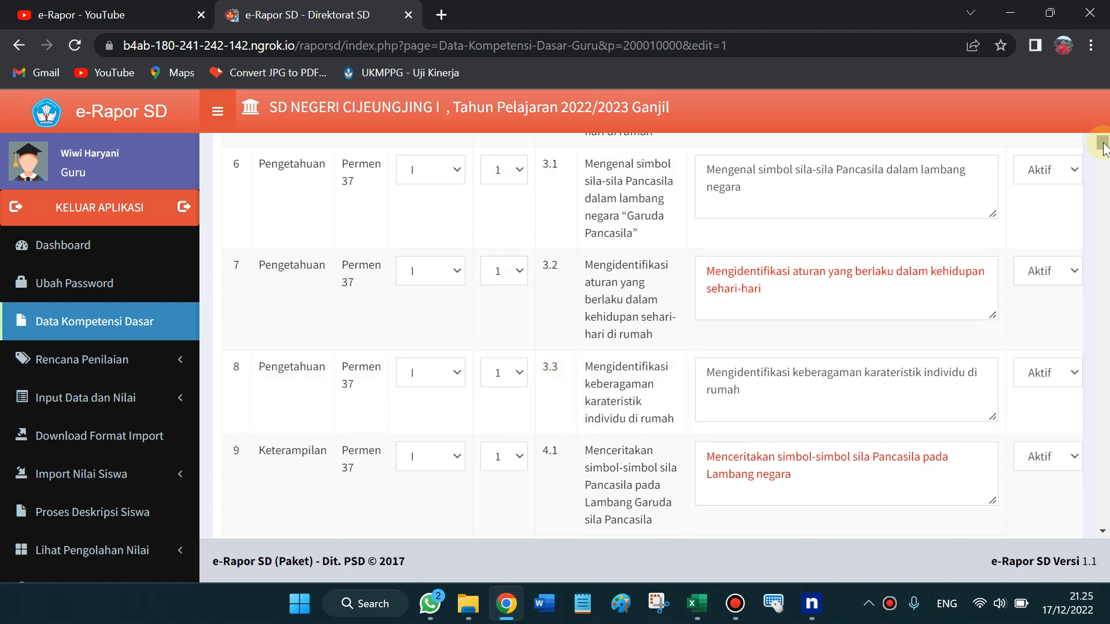
{"action": "scroll", "coordinate": [1103, 145], "scroll_direction": "down", "scroll_amount": 2}
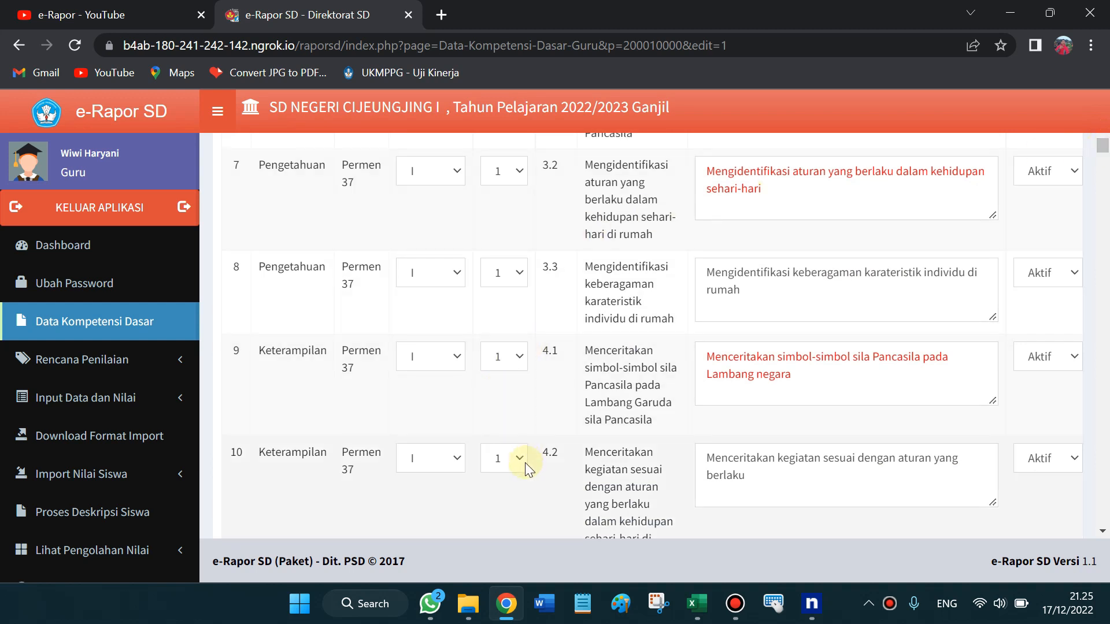
{"action": "left_click", "coordinate": [516, 396]}
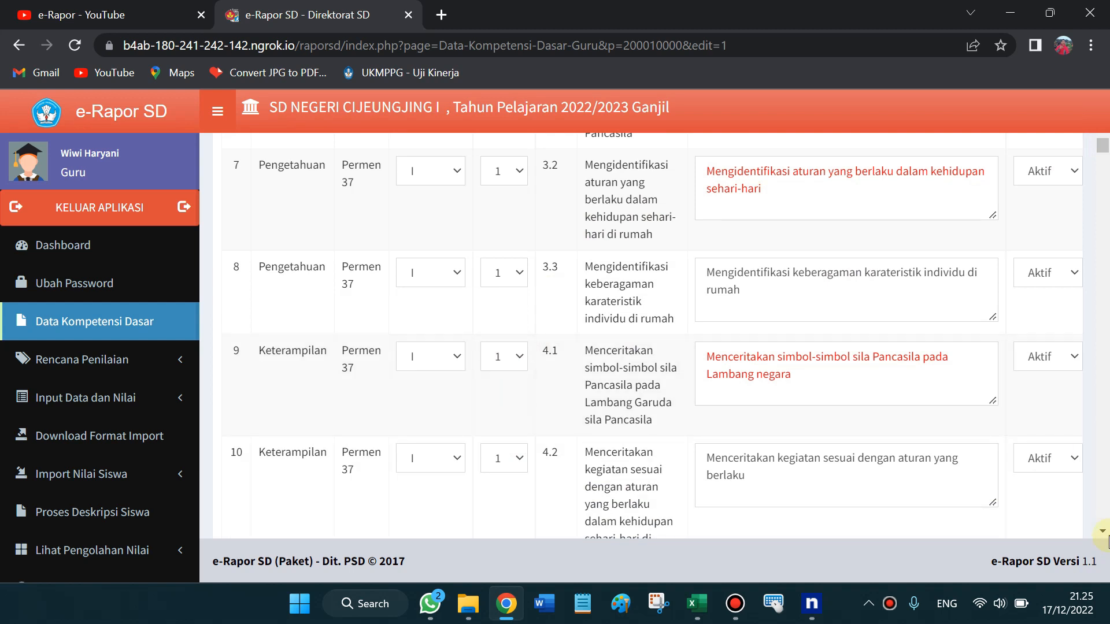
{"action": "left_click", "coordinate": [1102, 531]}
{"action": "left_click", "coordinate": [1106, 529]}
{"action": "left_click", "coordinate": [1106, 529]}
{"action": "left_click", "coordinate": [1106, 529]}
{"action": "left_click", "coordinate": [1106, 528]}
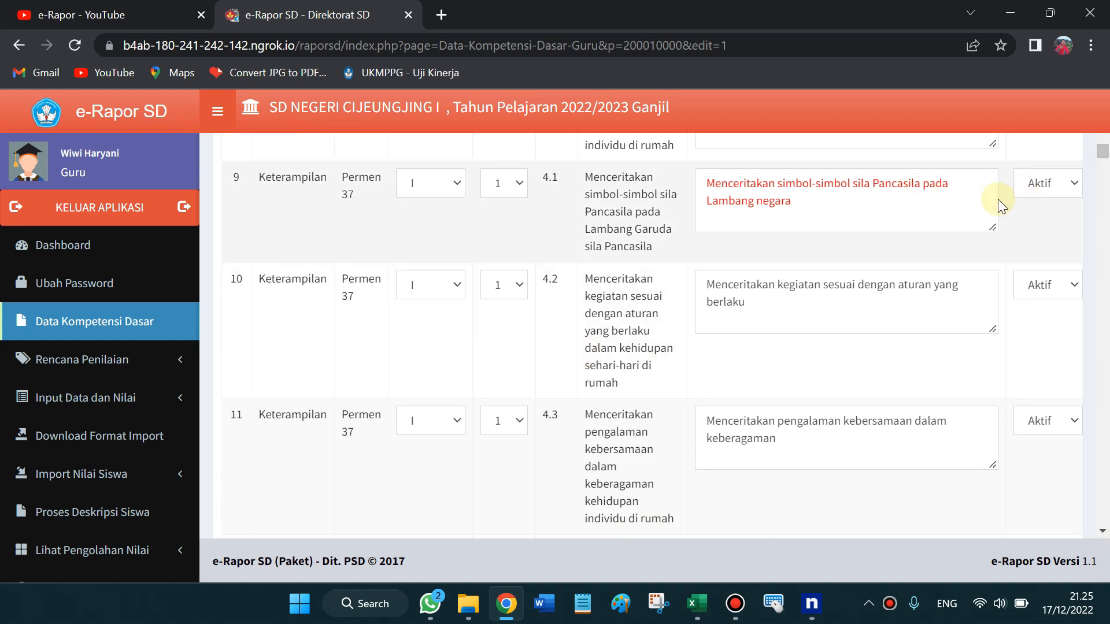
Toggle row 9's skill KD 4.1 status to Tidak Aktif and back to Aktif, then scroll to the bottom
{"action": "left_click", "coordinate": [1072, 189]}
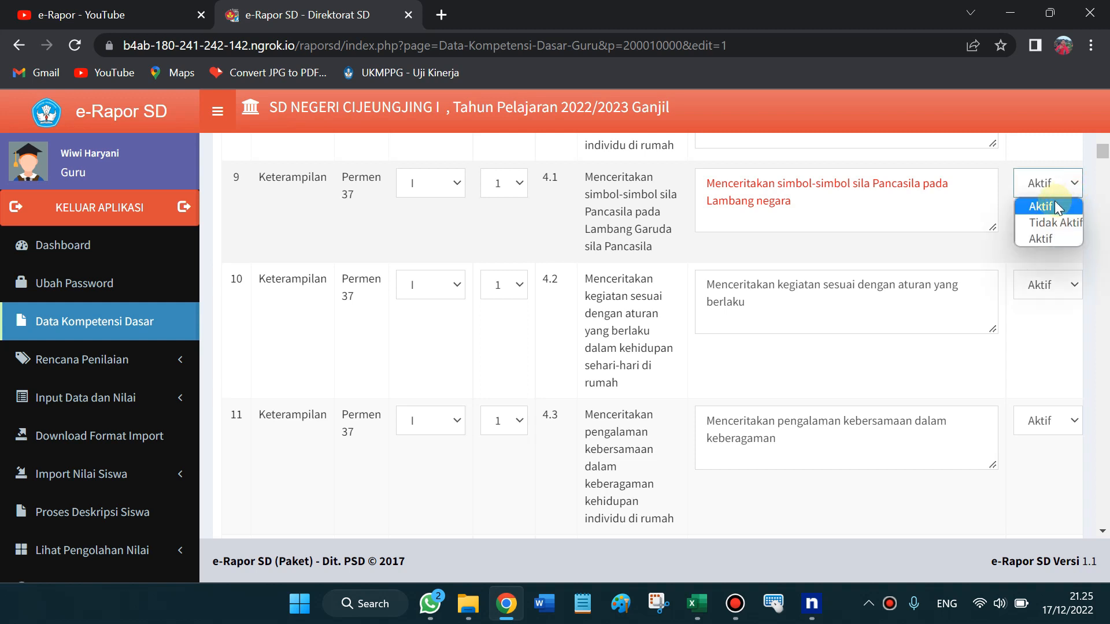
{"action": "left_click", "coordinate": [559, 227]}
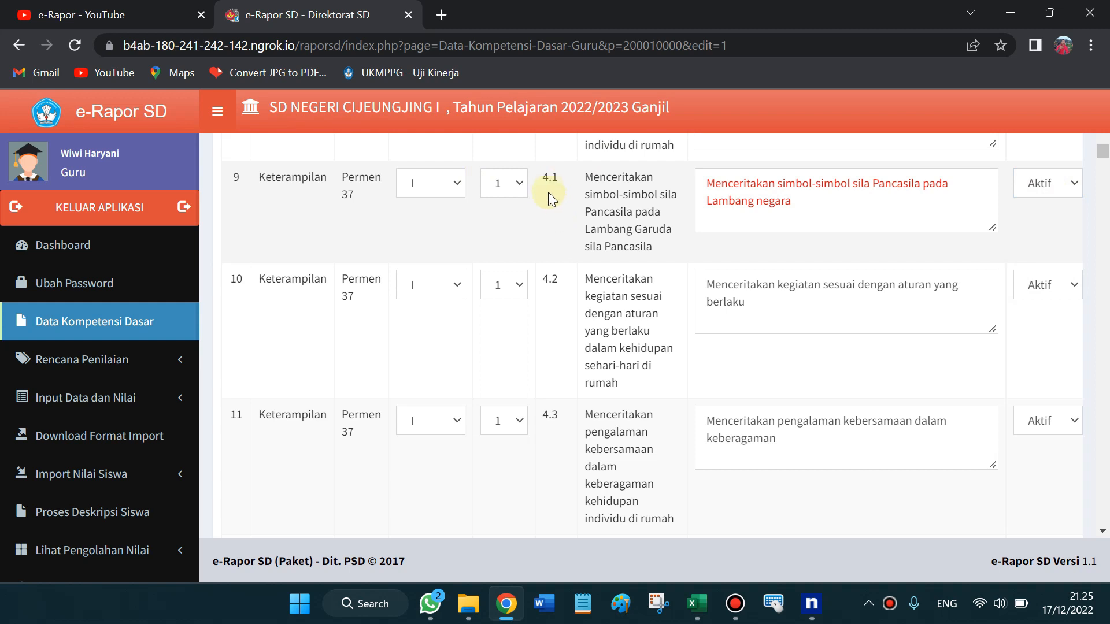
{"action": "left_click_drag", "start_coordinate": [543, 176], "coordinate": [558, 179]}
{"action": "left_click", "coordinate": [1071, 182]}
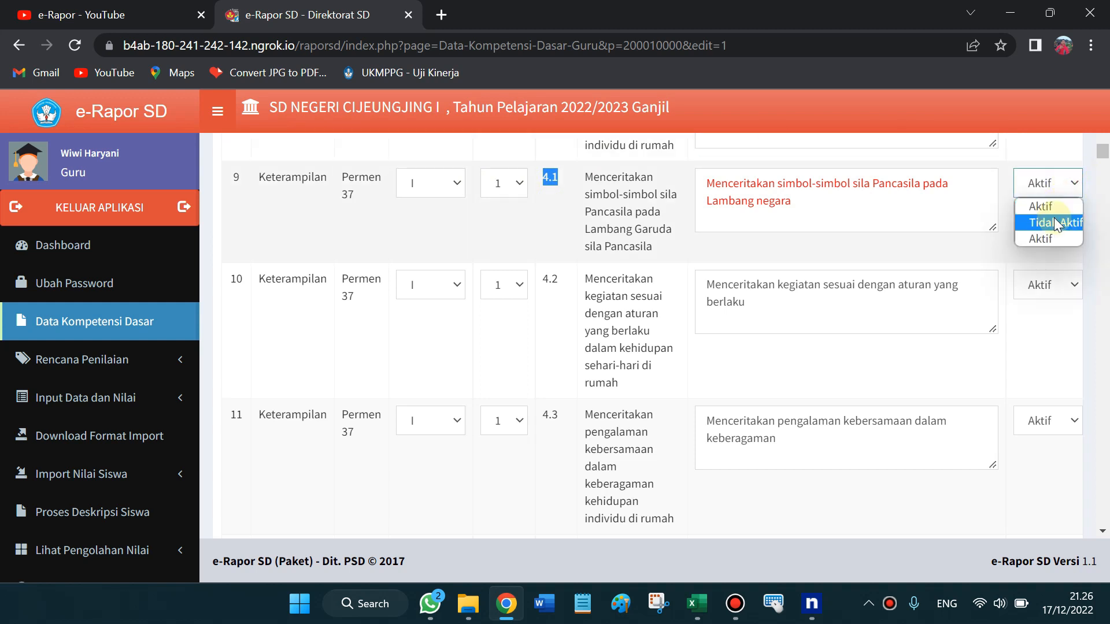
{"action": "left_click", "coordinate": [1053, 220]}
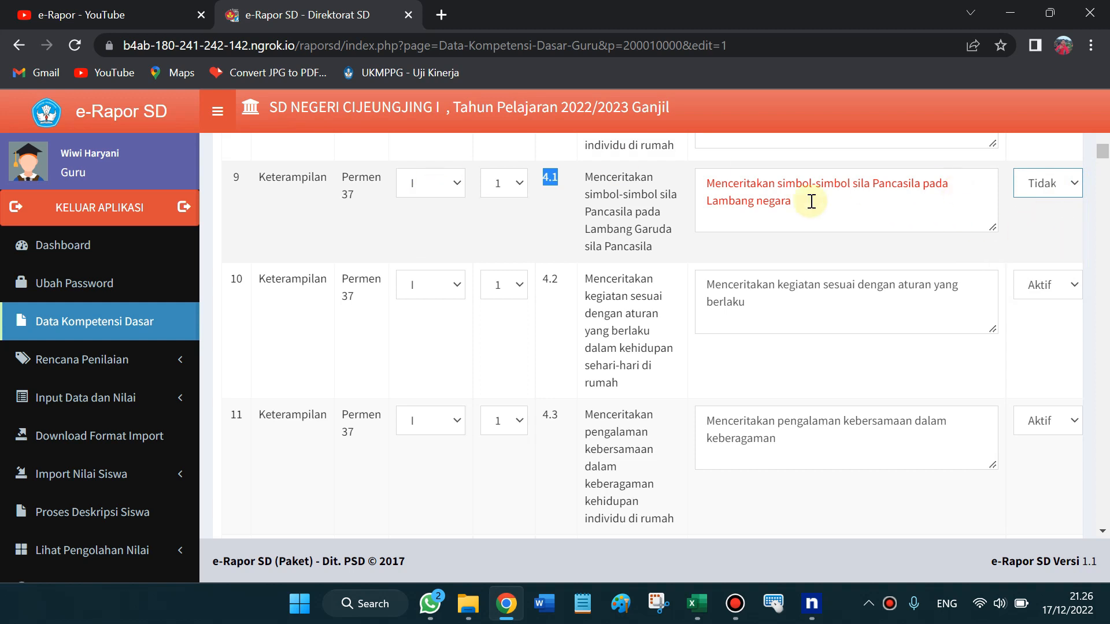
{"action": "left_click", "coordinate": [1068, 191]}
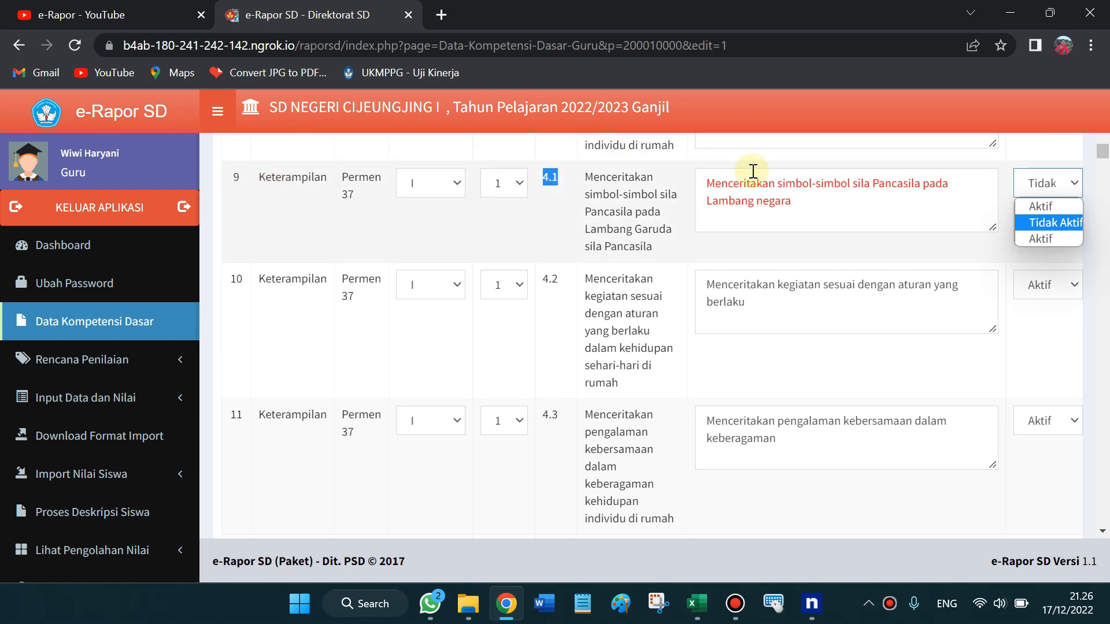
{"action": "left_click", "coordinate": [1045, 238]}
{"action": "left_click", "coordinate": [712, 186]}
{"action": "left_click_drag", "start_coordinate": [717, 186], "coordinate": [797, 205]}
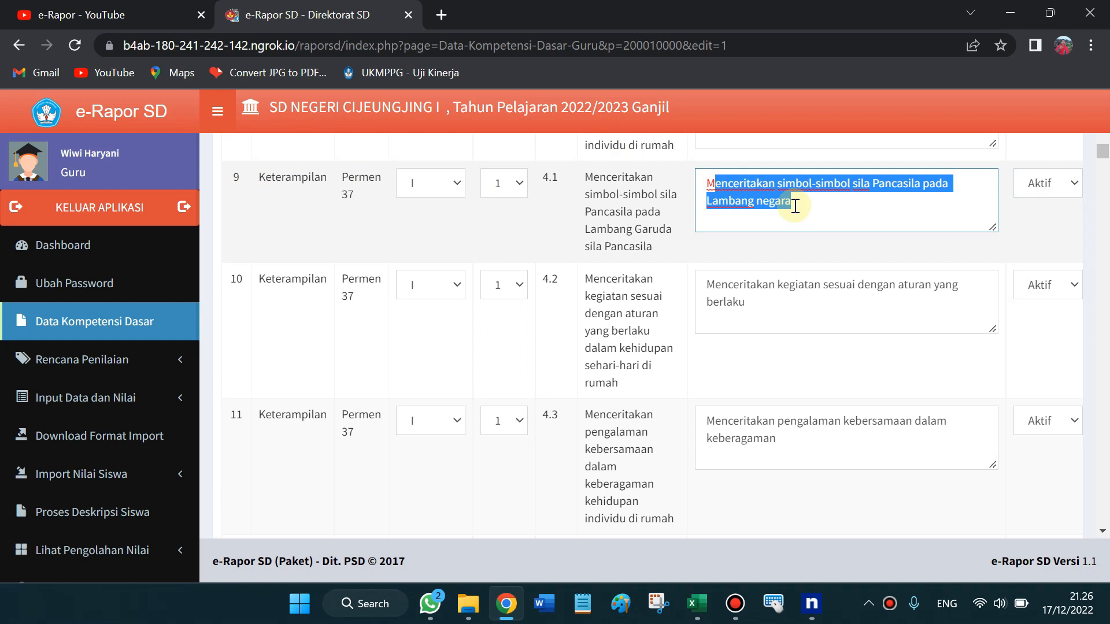
{"action": "left_click", "coordinate": [1050, 226]}
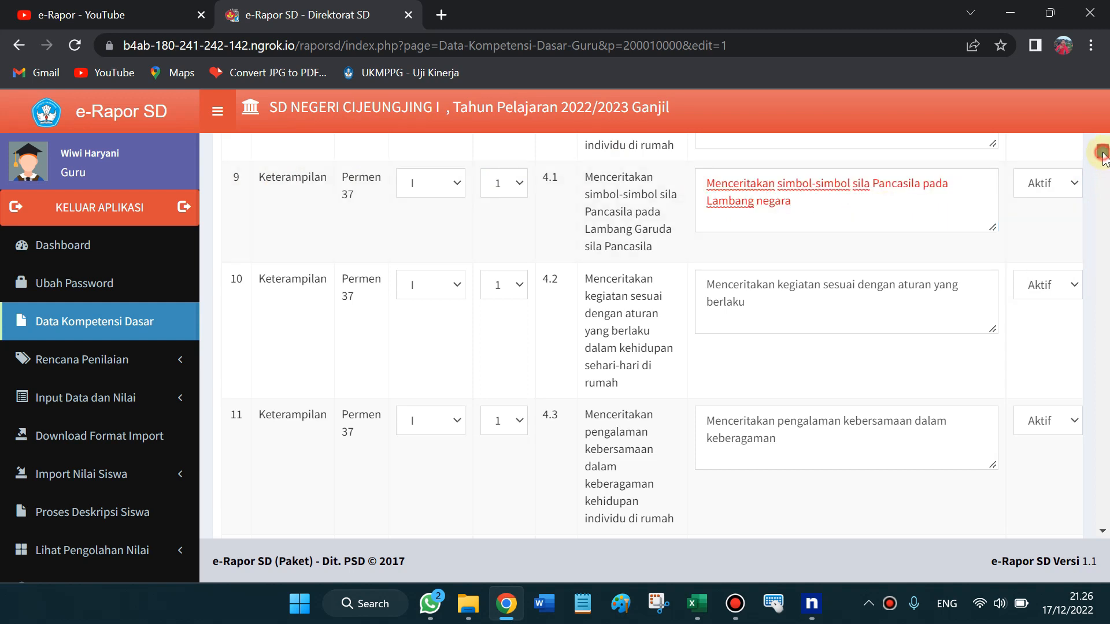
{"action": "left_click_drag", "start_coordinate": [813, 216], "coordinate": [688, 184]}
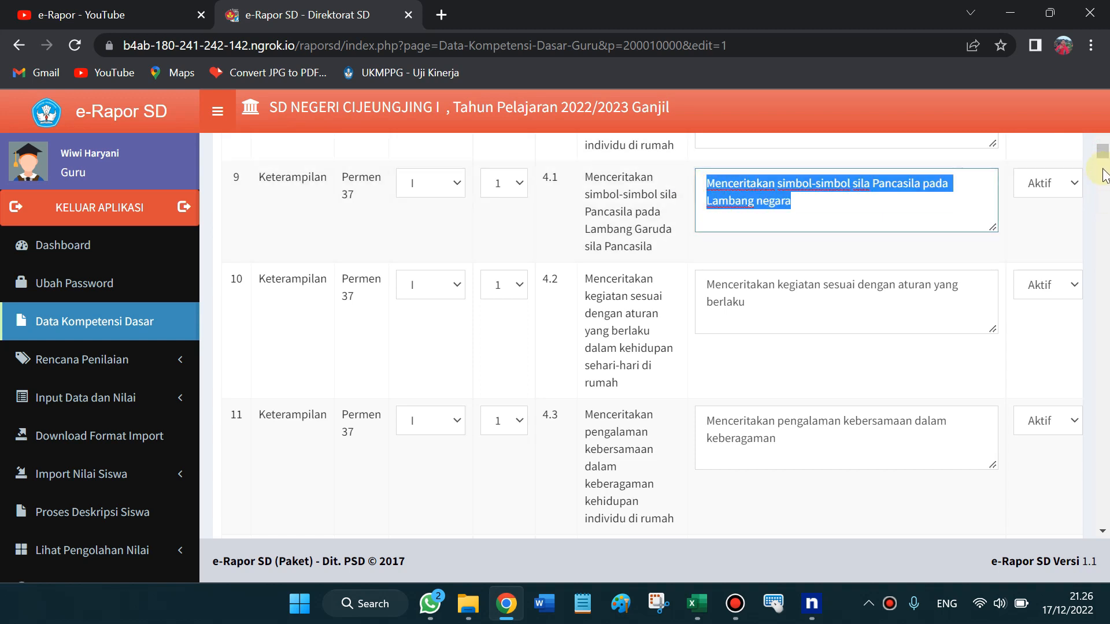
{"action": "left_click_drag", "start_coordinate": [1102, 150], "coordinate": [1102, 150]}
{"action": "left_click_drag", "start_coordinate": [1104, 140], "coordinate": [1077, 532]}
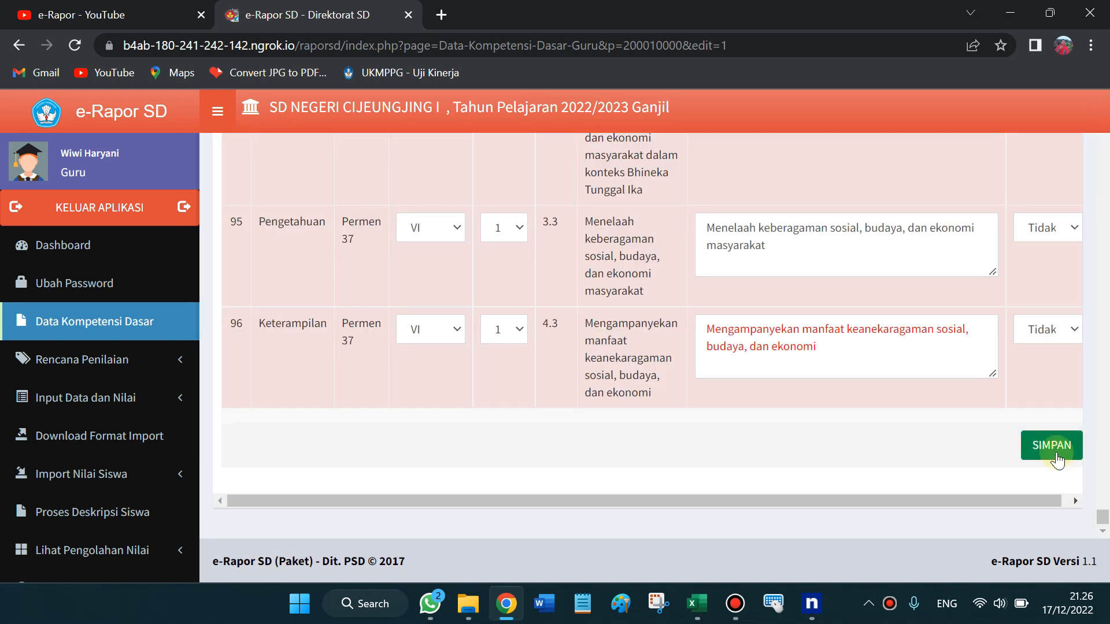
Save the PKN statuses with SIMPAN, keeping Pendidikan Pancasila dan Kewarganegaraan selected
{"action": "left_click", "coordinate": [1052, 462]}
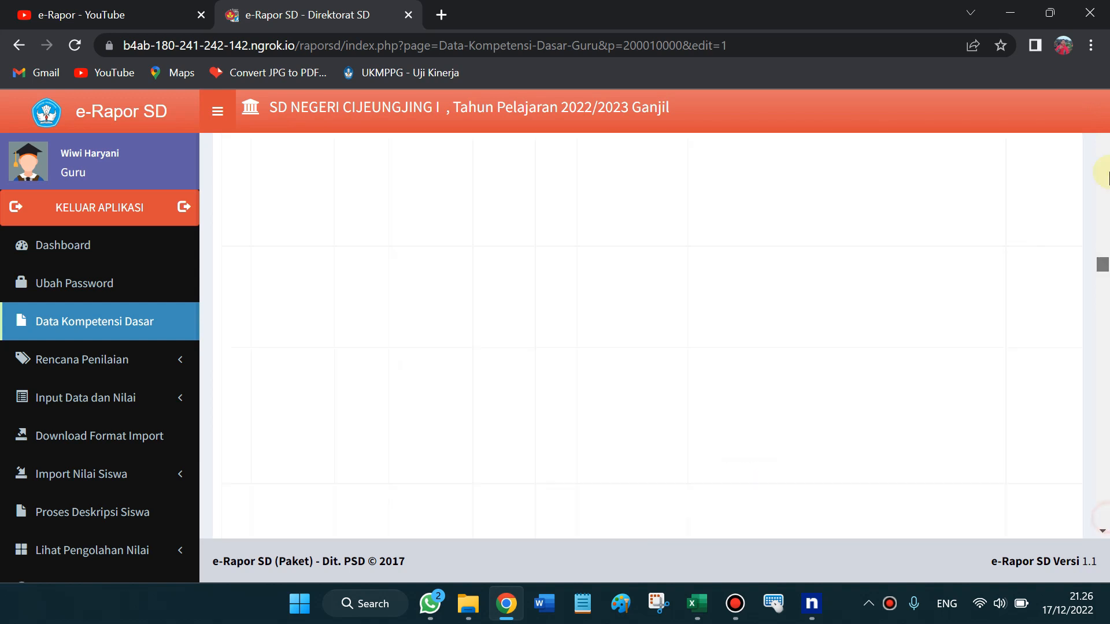
{"action": "left_click", "coordinate": [480, 252]}
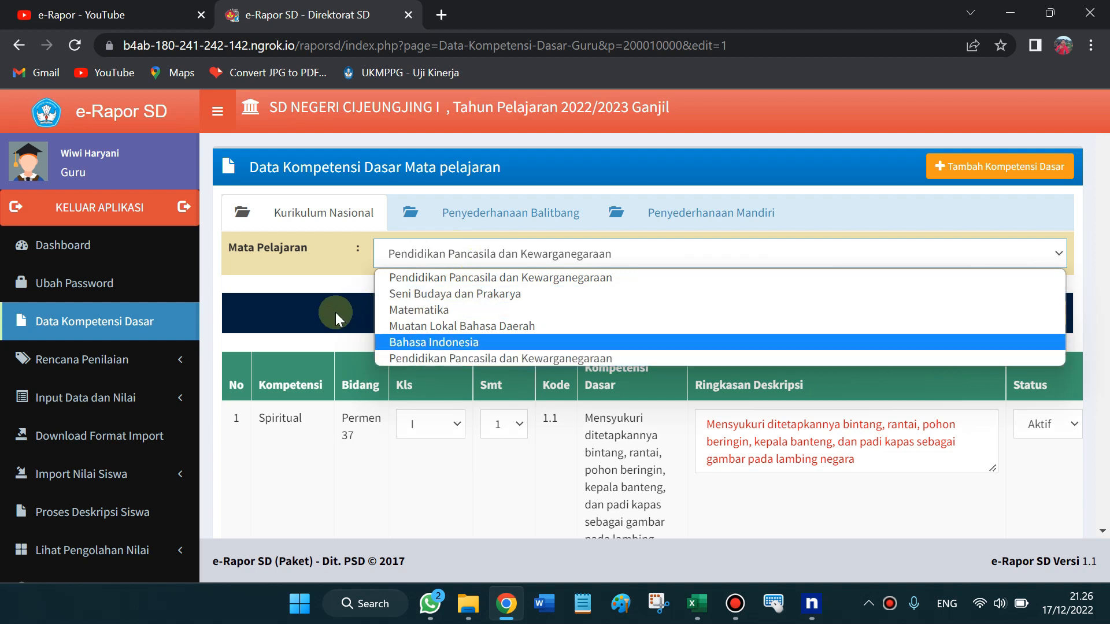
{"action": "left_click", "coordinate": [309, 280]}
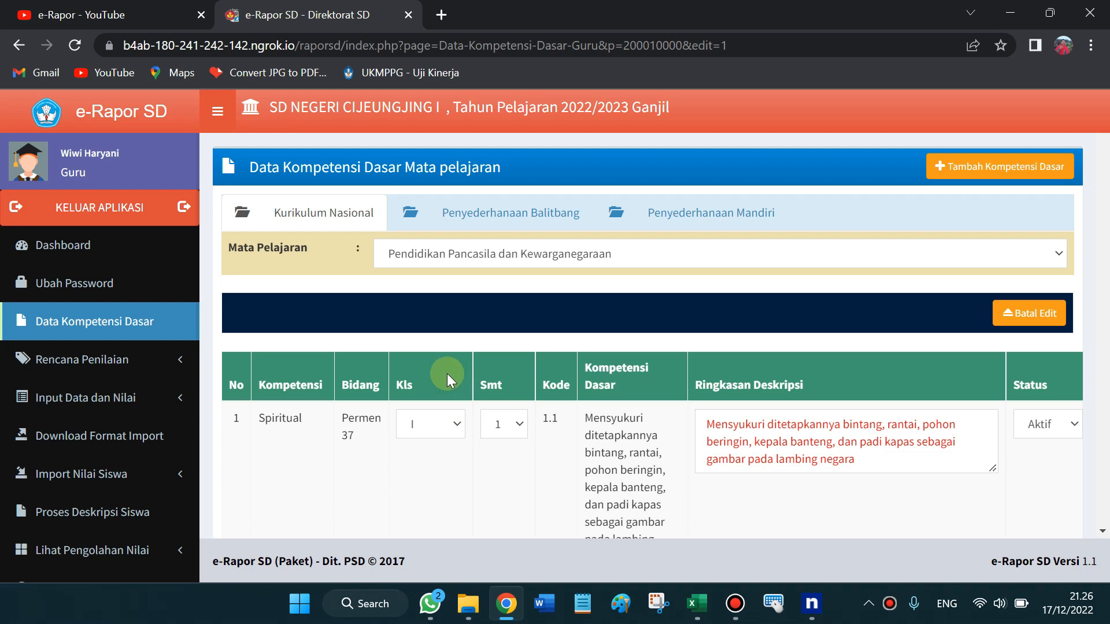
{"action": "double_click", "coordinate": [547, 419]}
{"action": "left_click", "coordinate": [697, 604]}
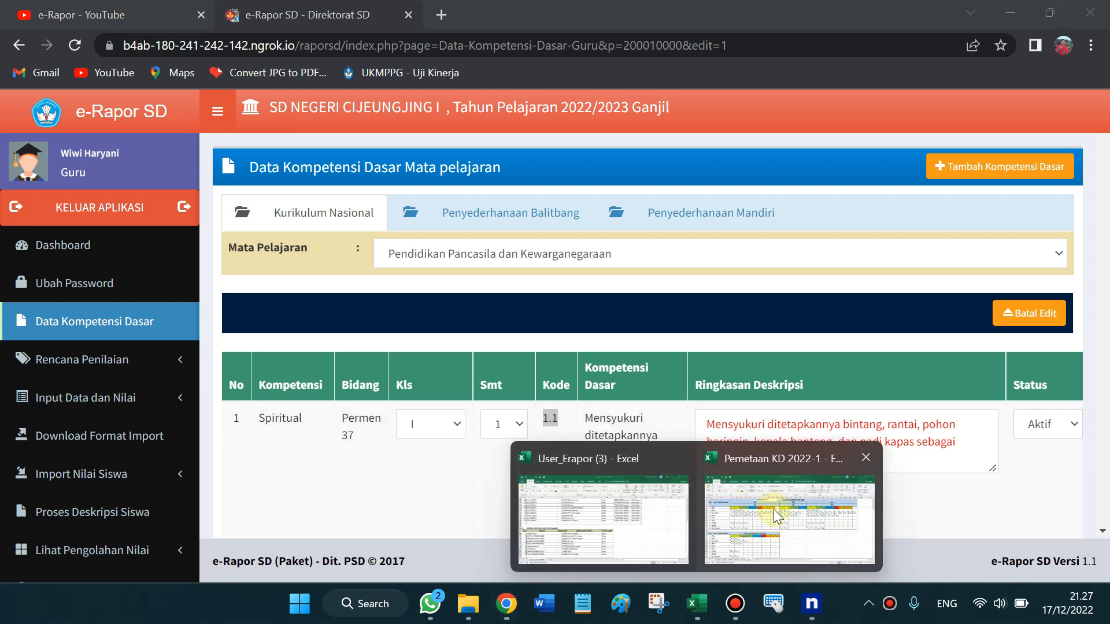
{"action": "left_click", "coordinate": [775, 512]}
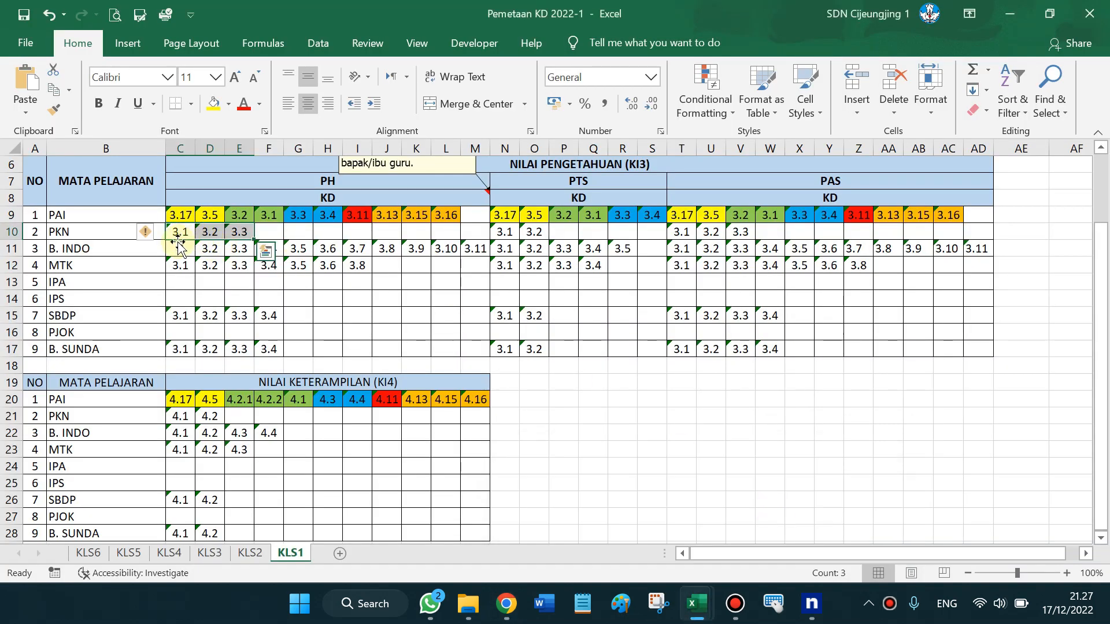
{"action": "left_click_drag", "start_coordinate": [180, 232], "coordinate": [254, 233]}
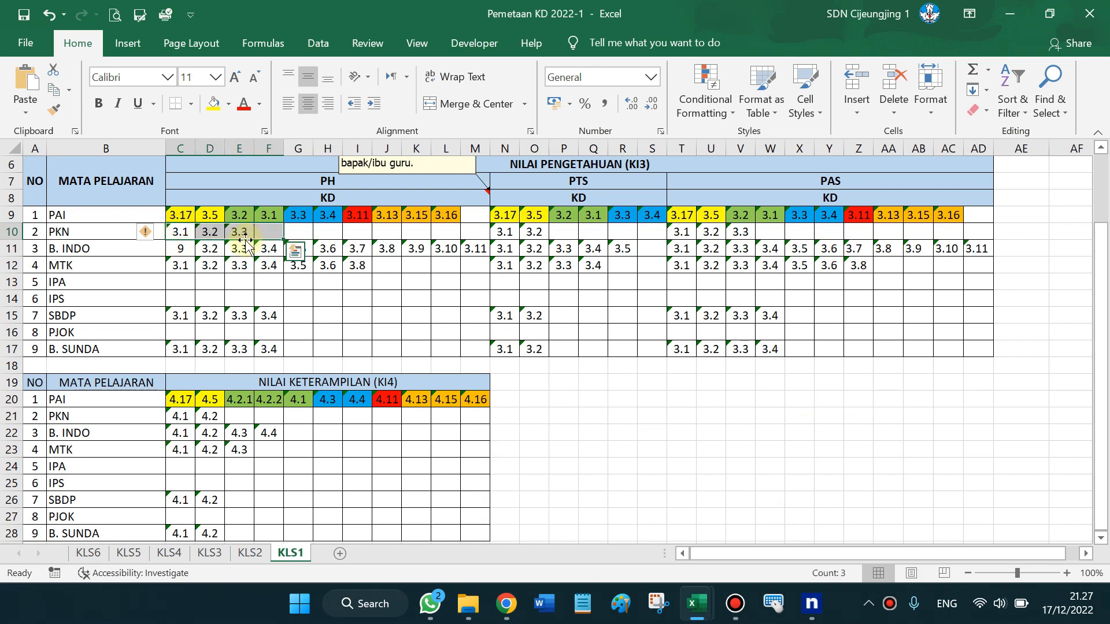
{"action": "left_click", "coordinate": [242, 250]}
{"action": "left_click", "coordinate": [1010, 13]}
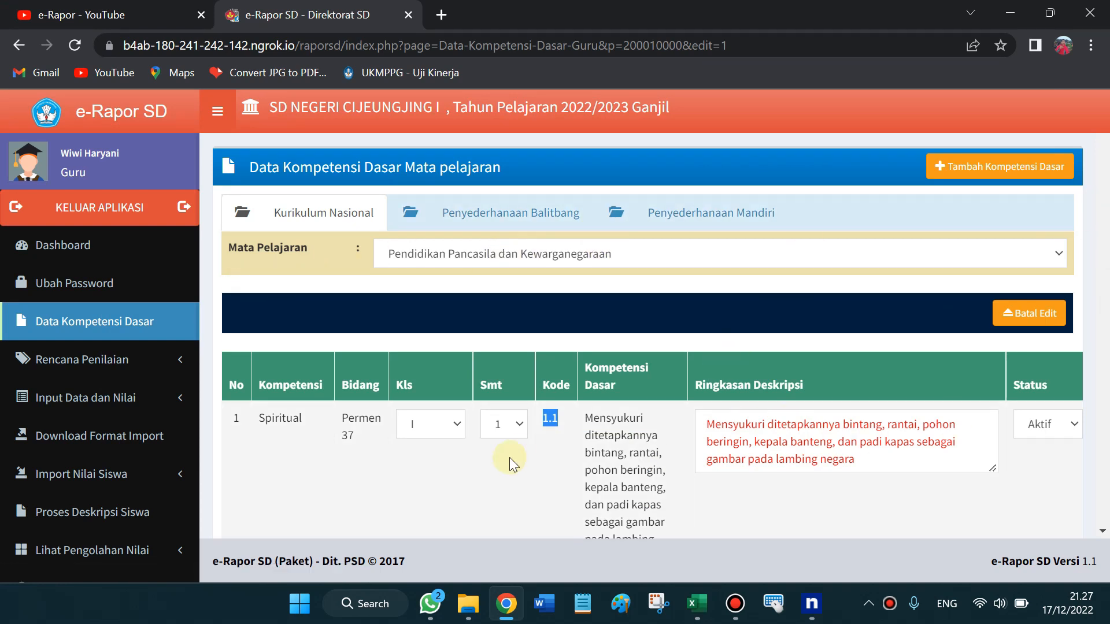
Select Muatan Lokal Bahasa Daerah as the subject and start adding a new basic competency
{"action": "left_click", "coordinate": [548, 281]}
{"action": "left_click", "coordinate": [558, 254]}
{"action": "key", "text": "Down"}
{"action": "key", "text": "Down"}
{"action": "key", "text": "Down"}
{"action": "key", "text": "Down"}
{"action": "key", "text": "Up"}
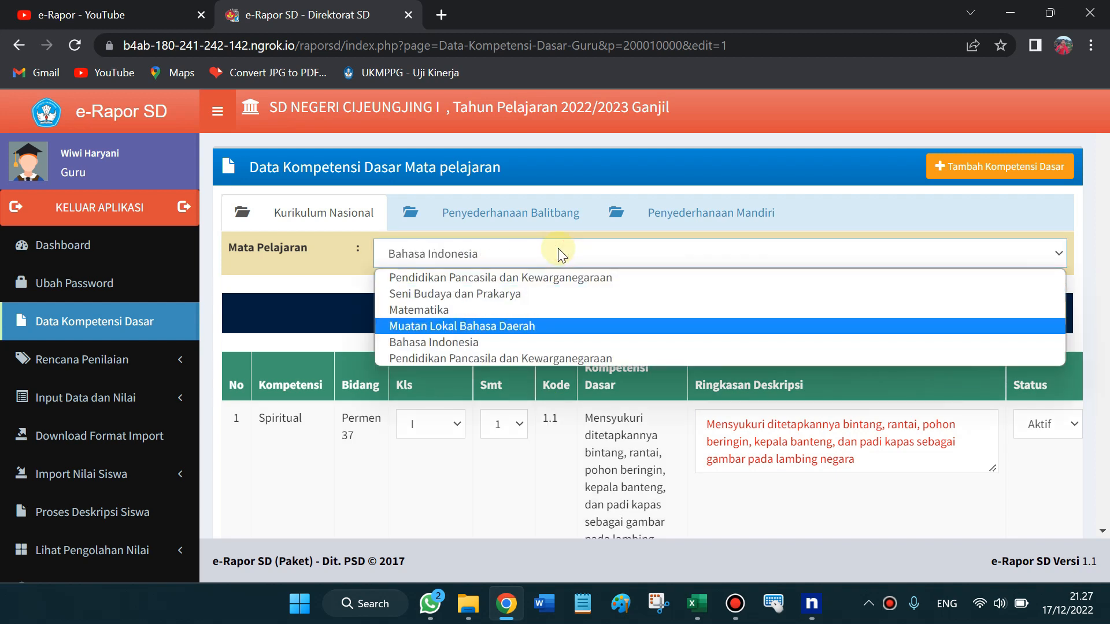
{"action": "left_click", "coordinate": [487, 321]}
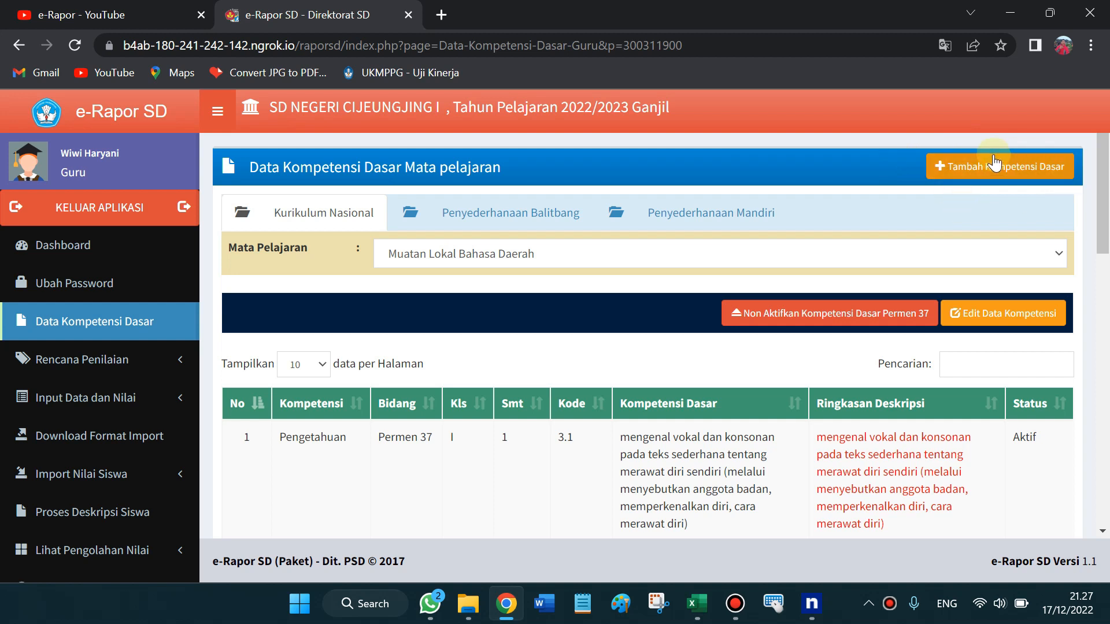
{"action": "left_click", "coordinate": [991, 175]}
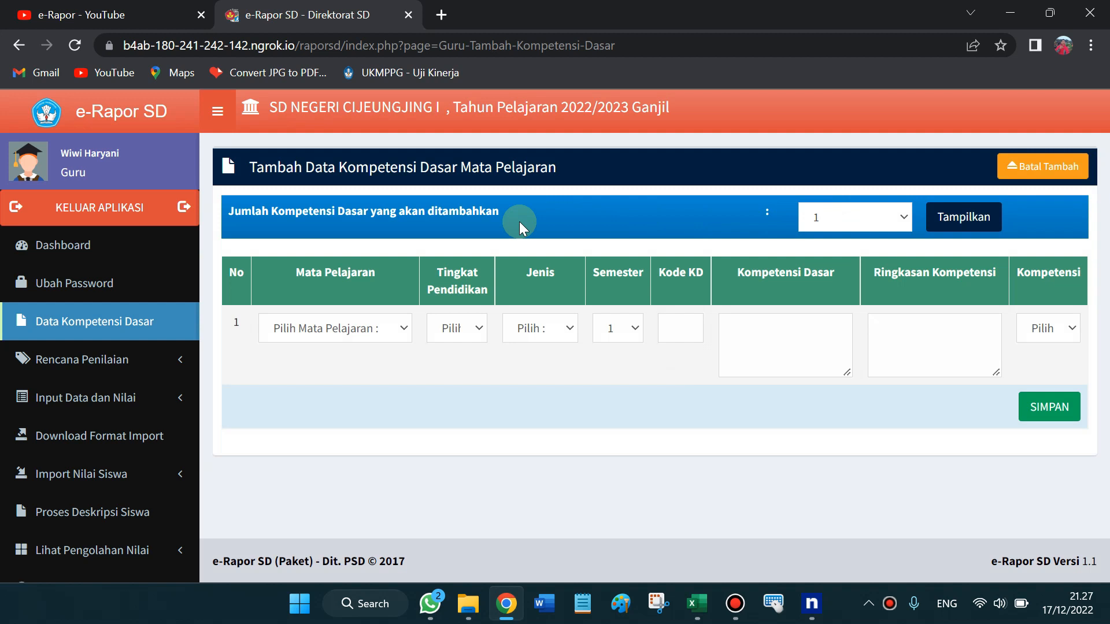
Set the new row to Muatan Lokal Bahasa Daerah, Tingkat I, Jenis Pengetahuan
{"action": "left_click", "coordinate": [404, 328]}
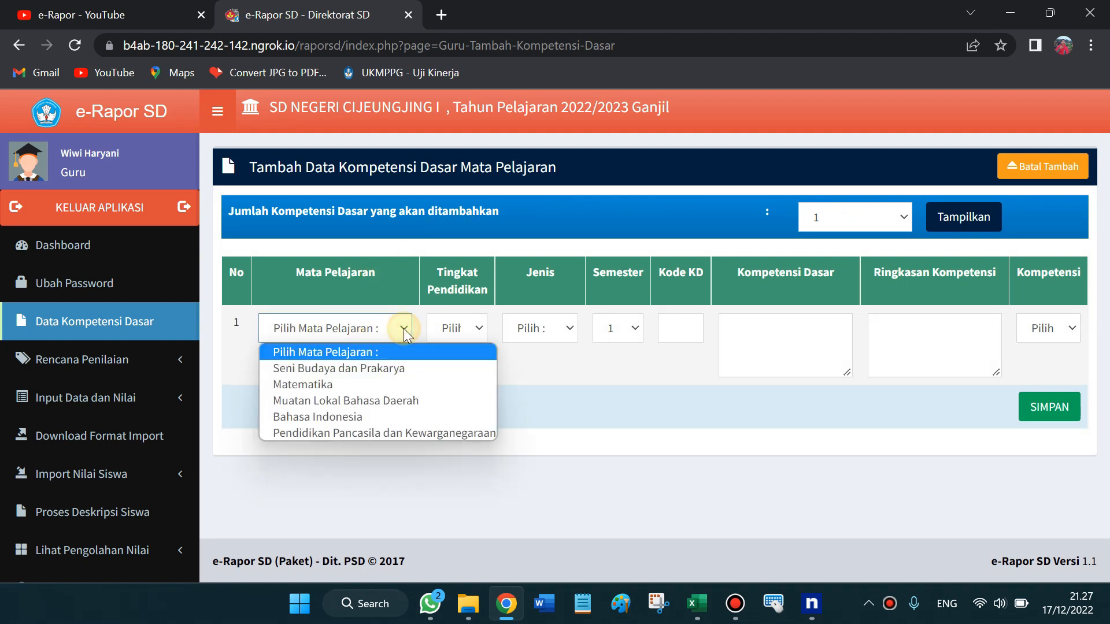
{"action": "left_click", "coordinate": [387, 401]}
{"action": "left_click", "coordinate": [478, 328]}
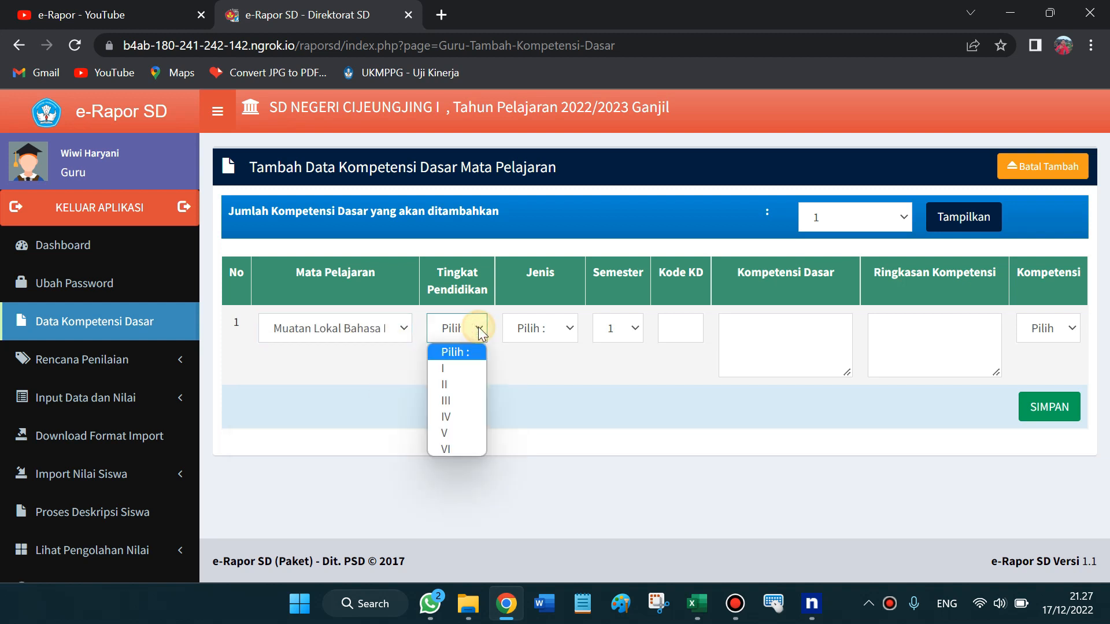
{"action": "left_click", "coordinate": [470, 369]}
{"action": "left_click", "coordinate": [568, 327]}
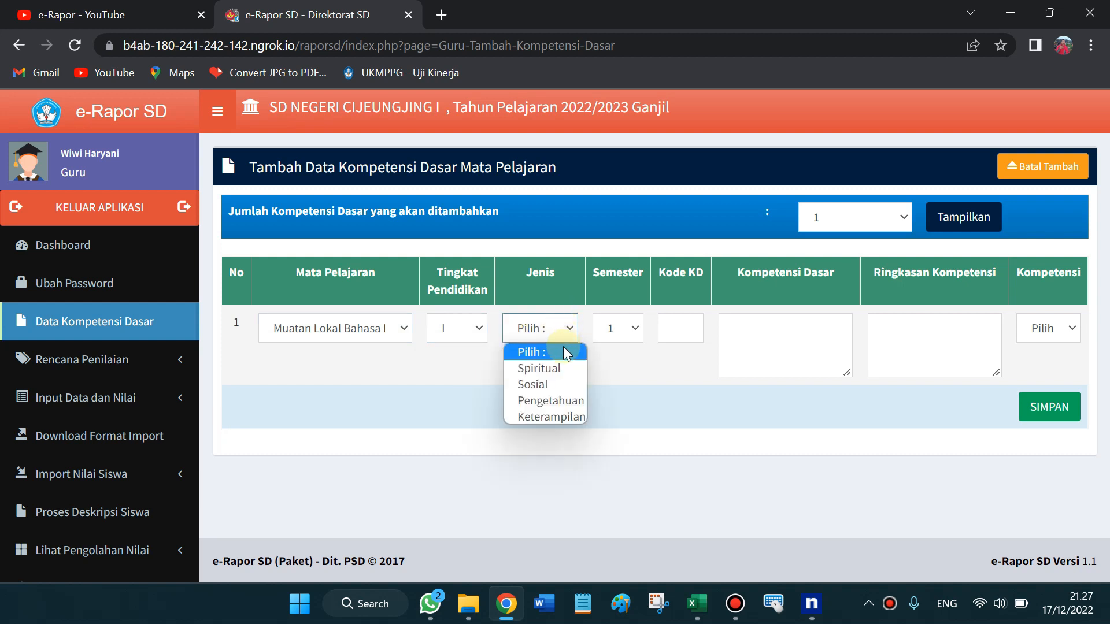
{"action": "left_click", "coordinate": [562, 399]}
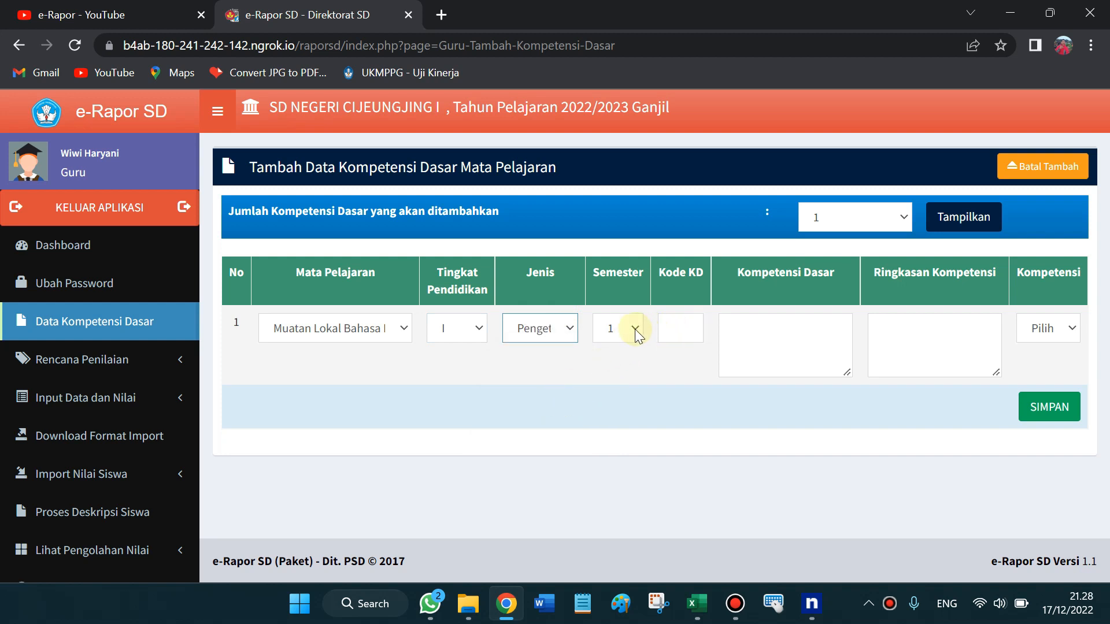
Enter KD code 3.1 and move into the competency description field
{"action": "left_click", "coordinate": [675, 329]}
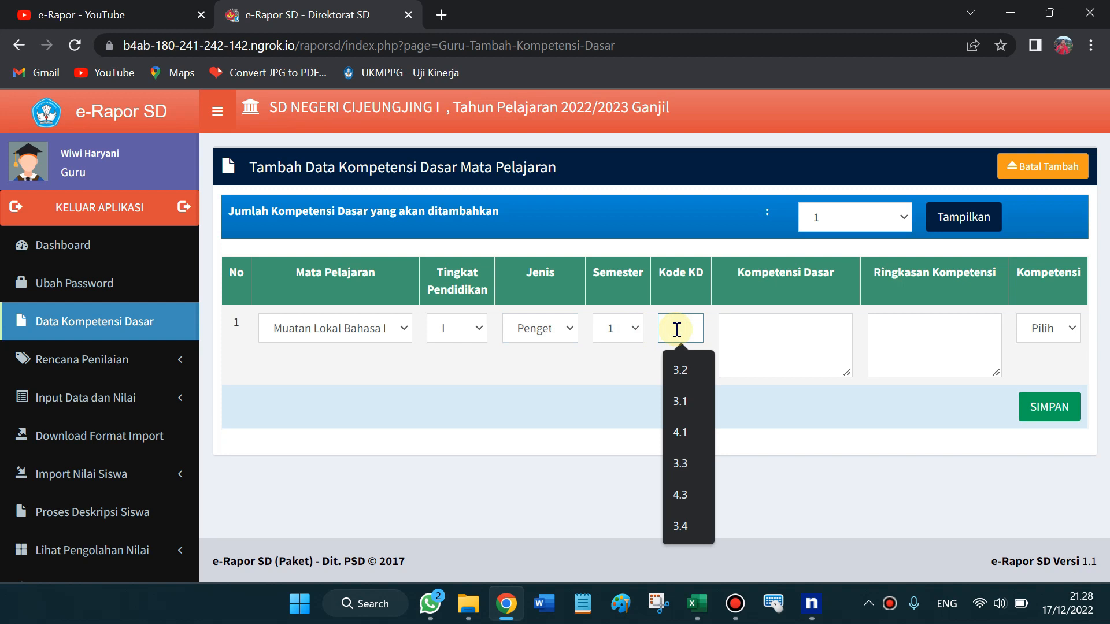
{"action": "type", "text": "3."}
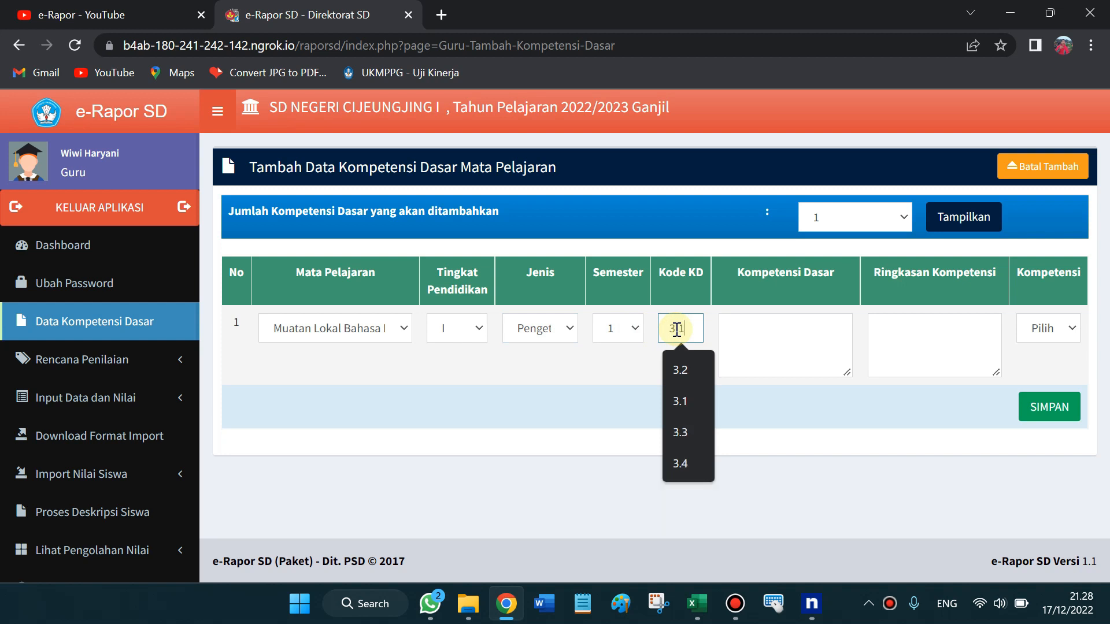
{"action": "key", "text": "Return"}
{"action": "left_click", "coordinate": [773, 331]}
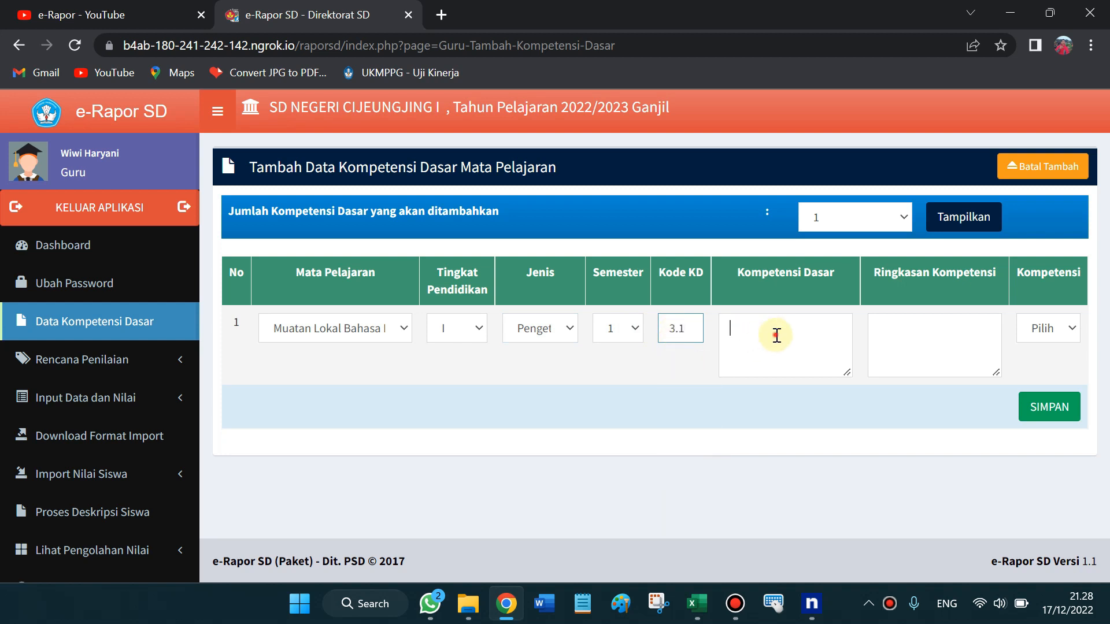
{"action": "left_click", "coordinate": [923, 325]}
{"action": "left_click", "coordinate": [783, 340]}
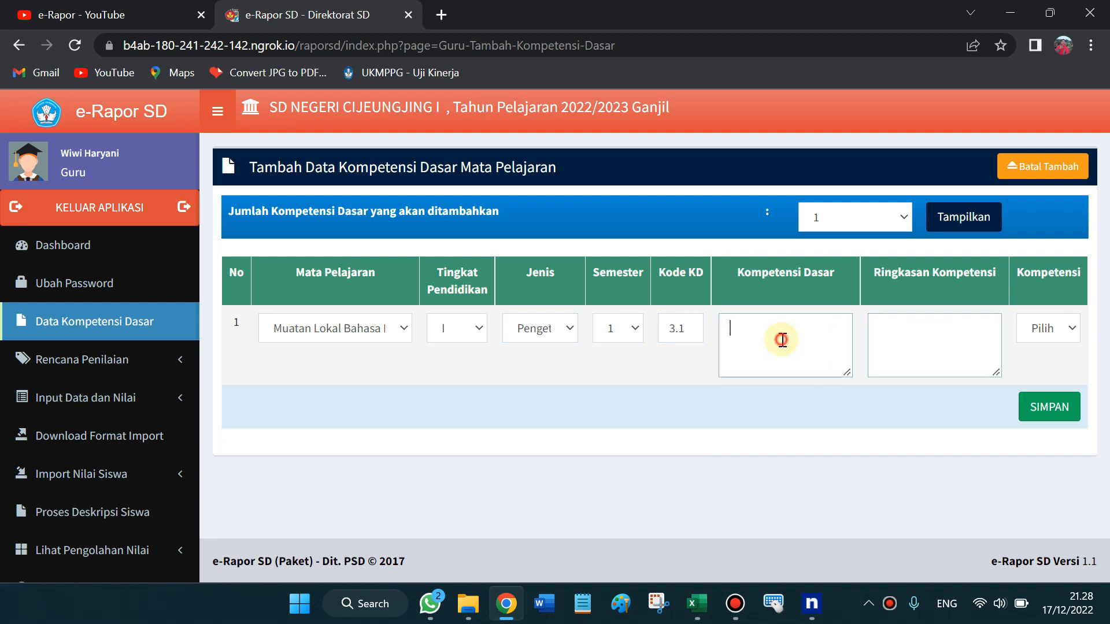
{"action": "mouse_move", "coordinate": [621, 7]}
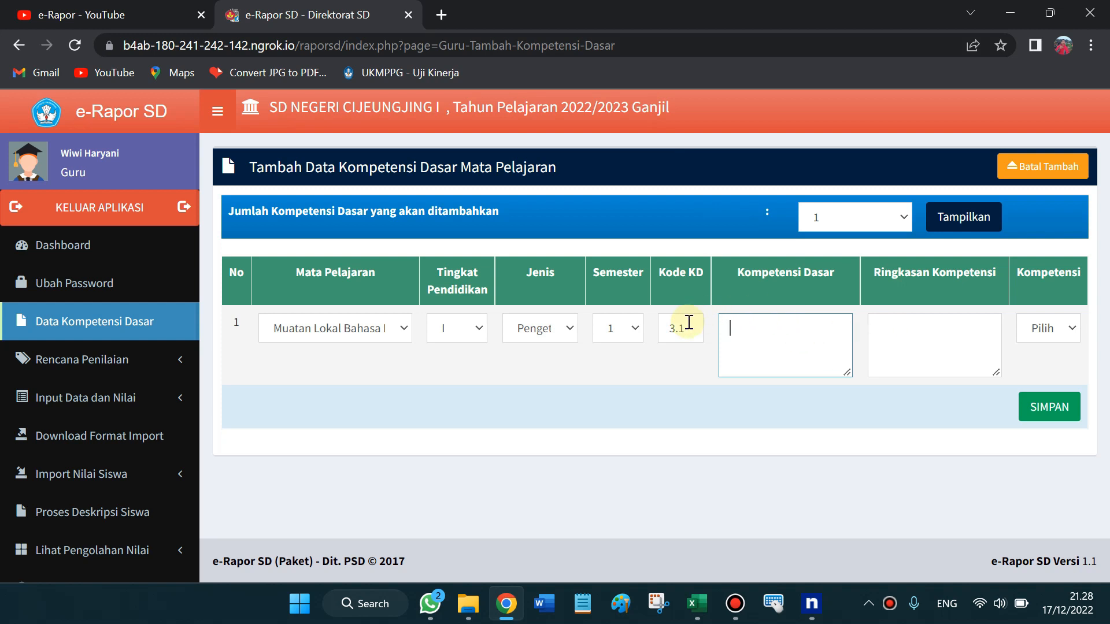
Set the KD 3.1 row's competency source to Permen 37, leaving description and summary blank
{"action": "left_click_drag", "start_coordinate": [665, 328], "coordinate": [685, 329]}
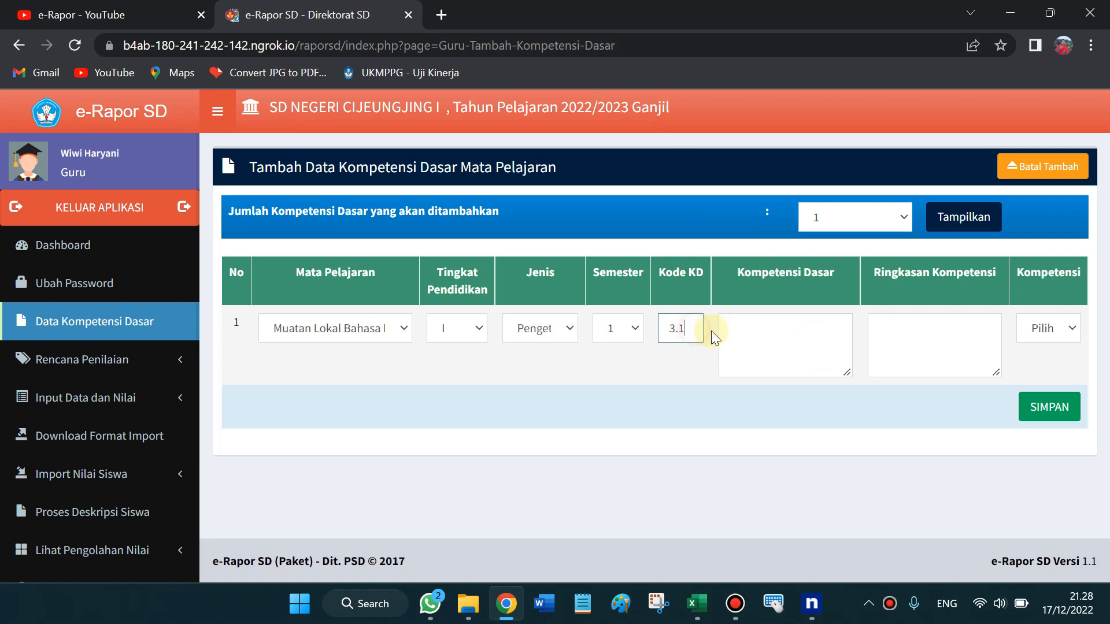
{"action": "left_click", "coordinate": [754, 336]}
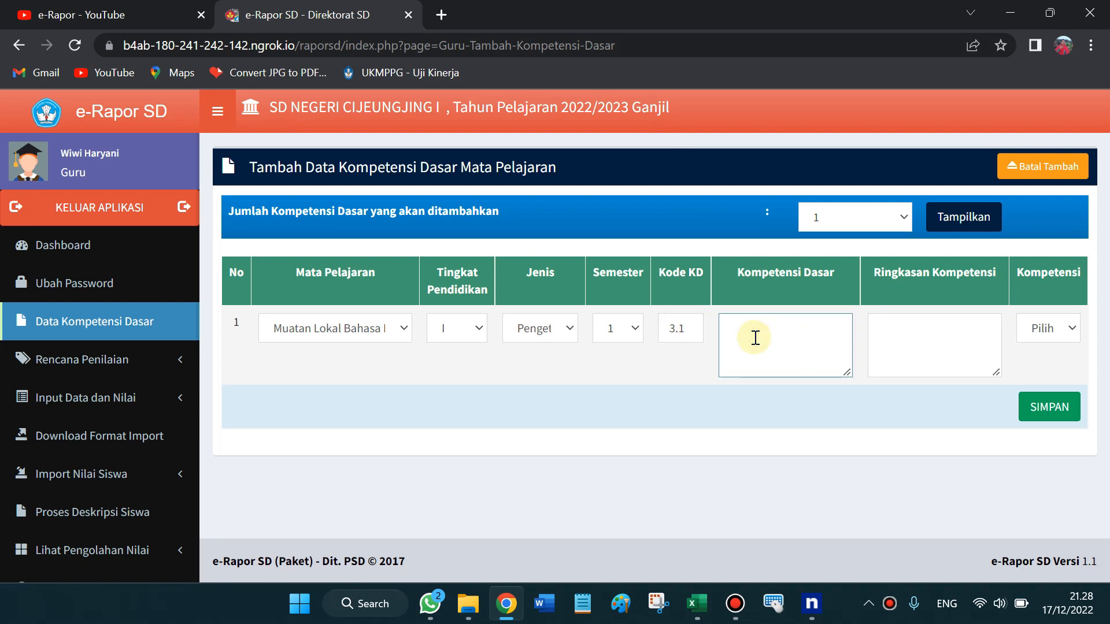
{"action": "left_click", "coordinate": [899, 346]}
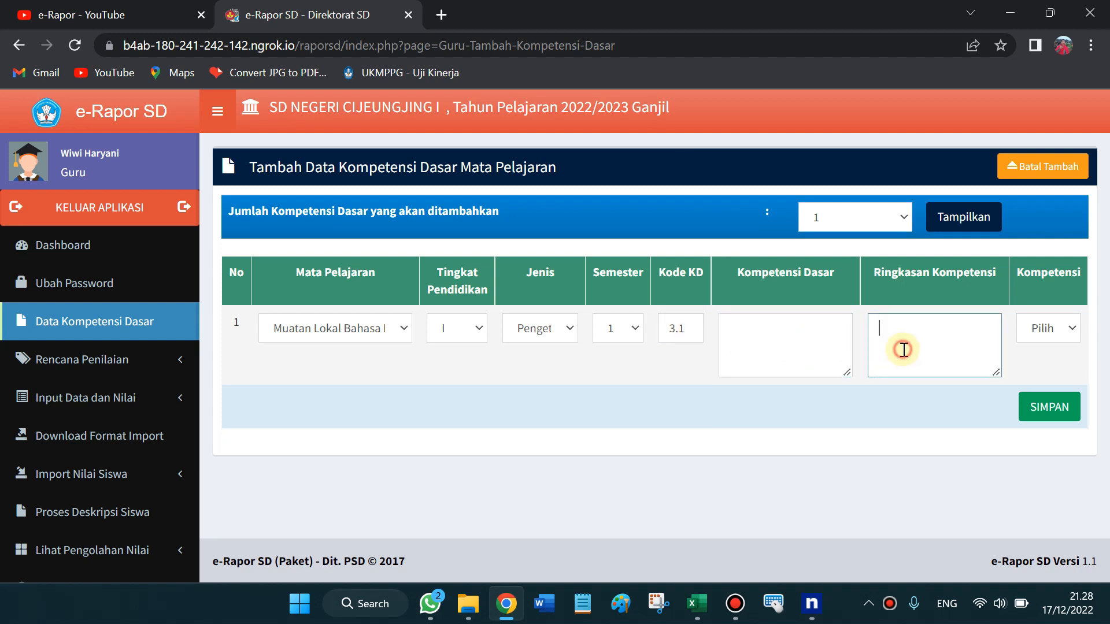
{"action": "left_click", "coordinate": [1074, 328]}
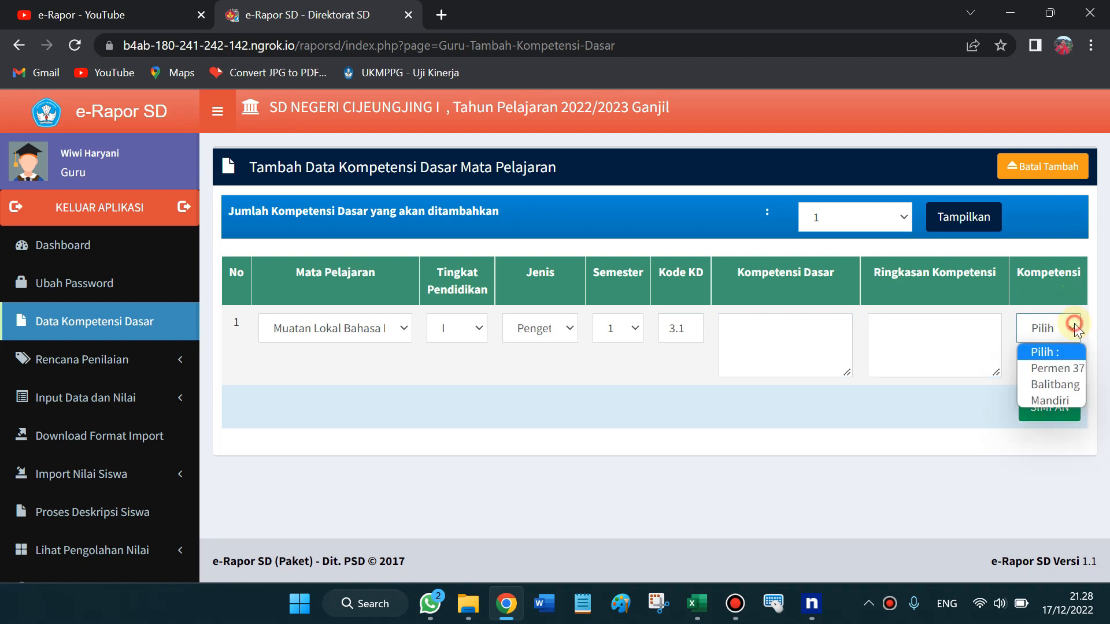
{"action": "left_click", "coordinate": [1064, 370]}
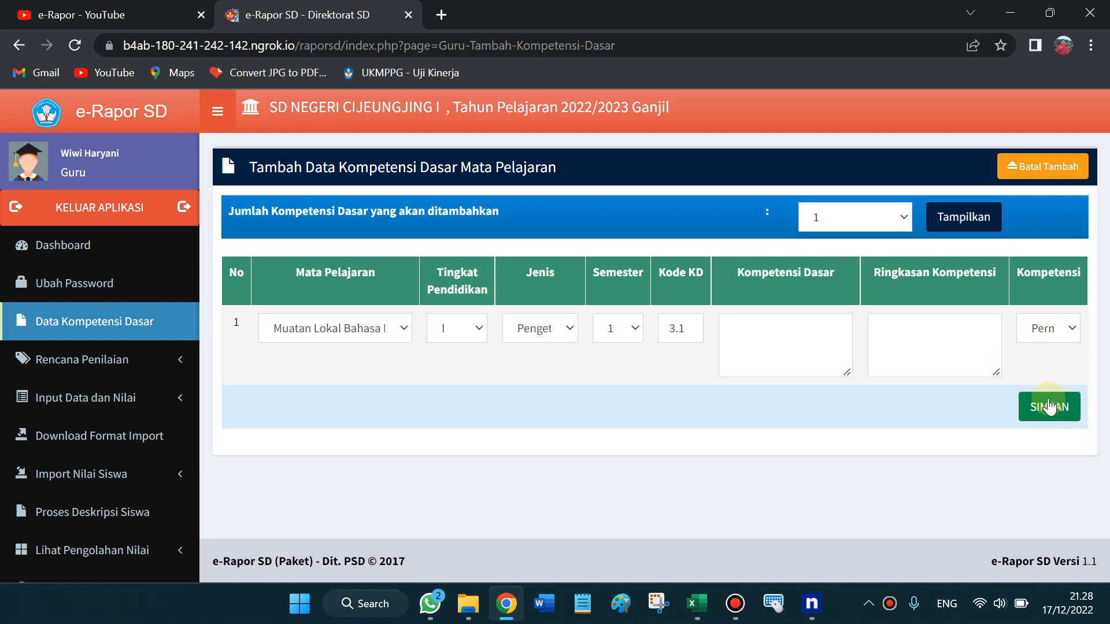
{"action": "left_click", "coordinate": [791, 321]}
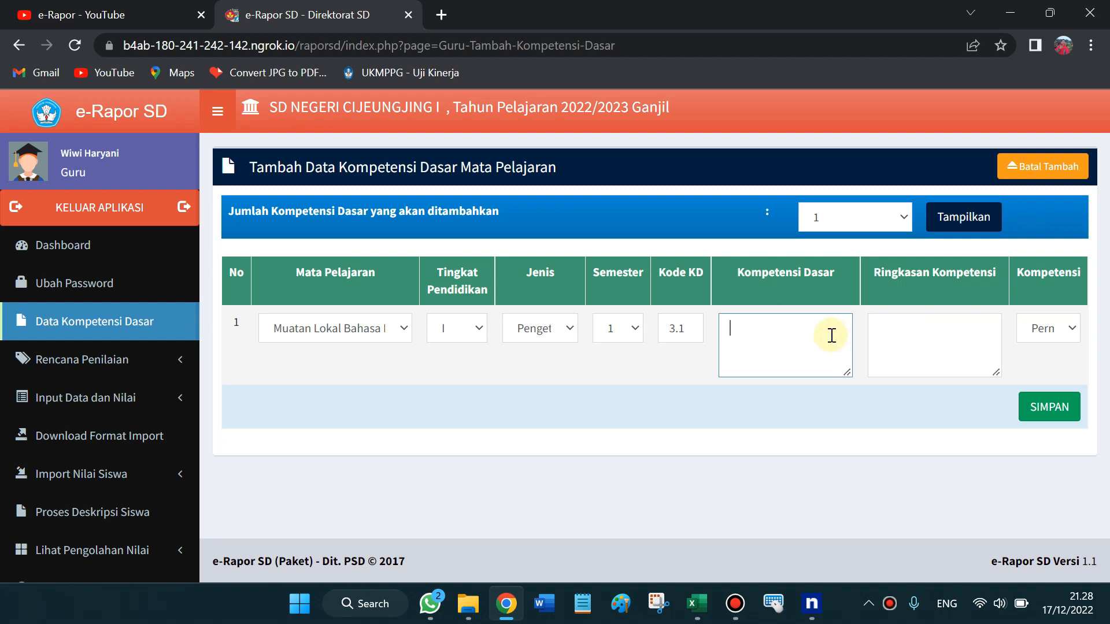
{"action": "left_click", "coordinate": [872, 329]}
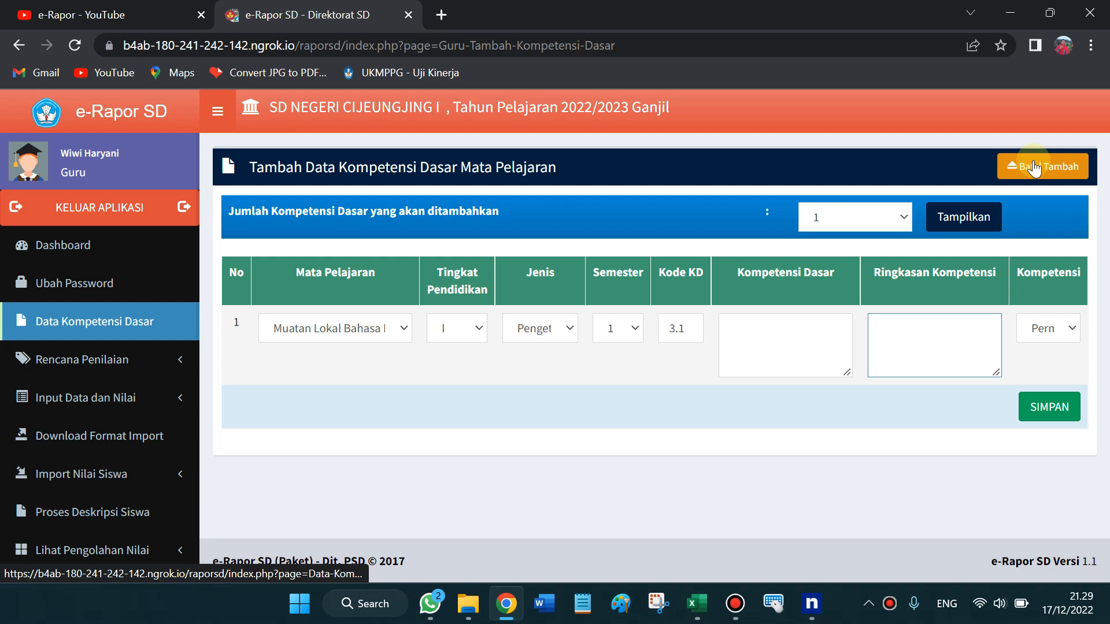
Cancel the new basic competency entry with Batal Tambah
{"action": "left_click", "coordinate": [769, 337]}
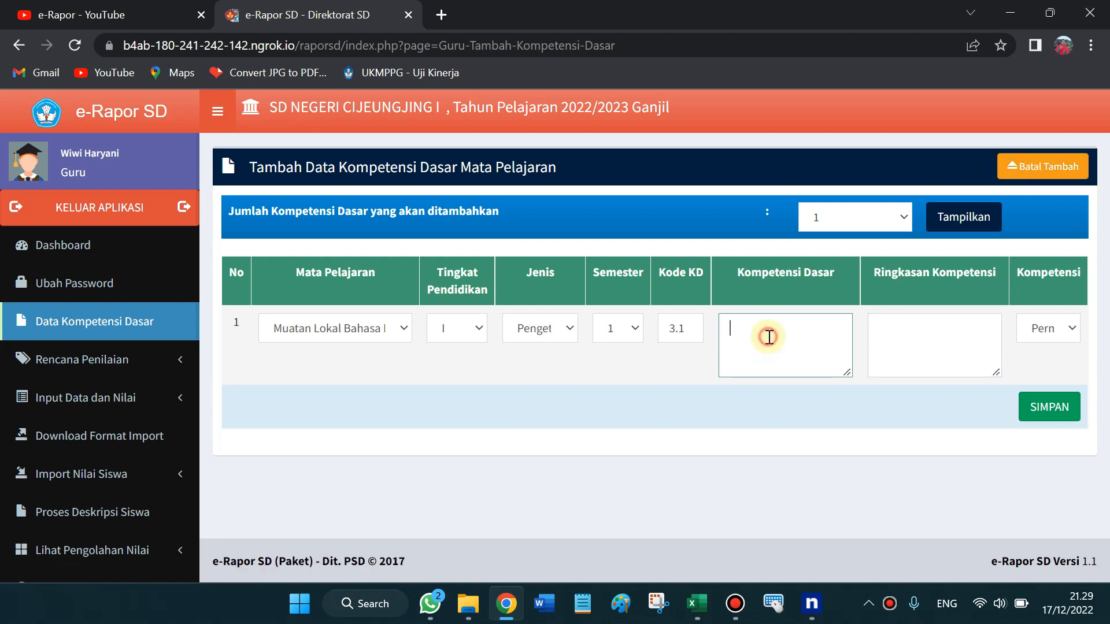
{"action": "left_click", "coordinate": [1053, 173]}
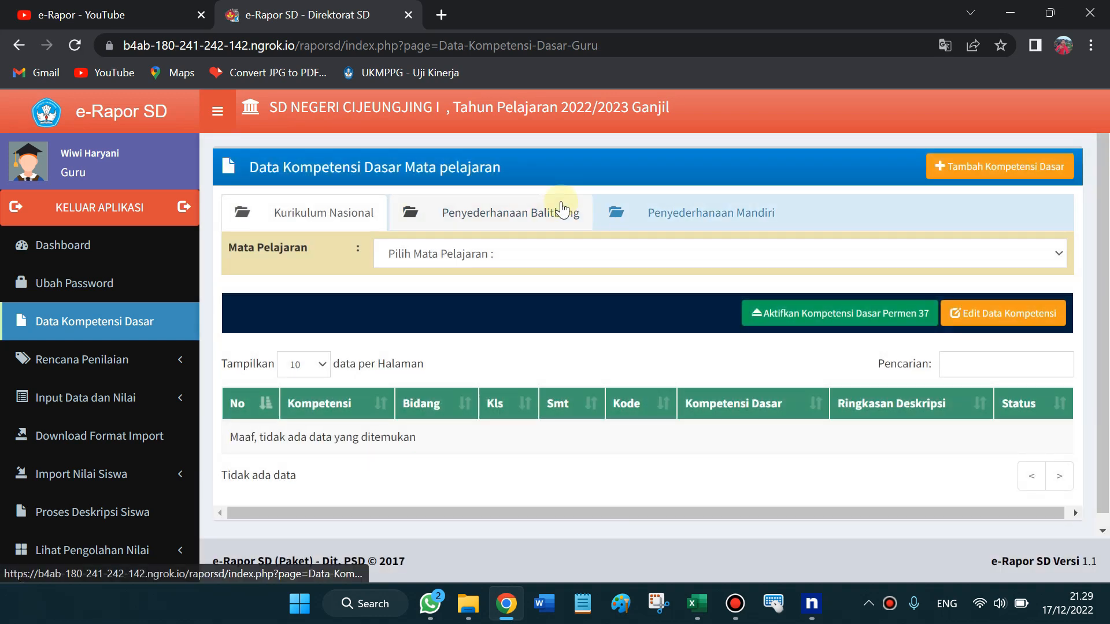
{"action": "mouse_move", "coordinate": [1109, 240]}
{"action": "left_mouse_down"}
{"action": "mouse_move", "coordinate": [1109, 261]}
{"action": "mouse_move", "coordinate": [1106, 227]}
{"action": "left_mouse_up"}
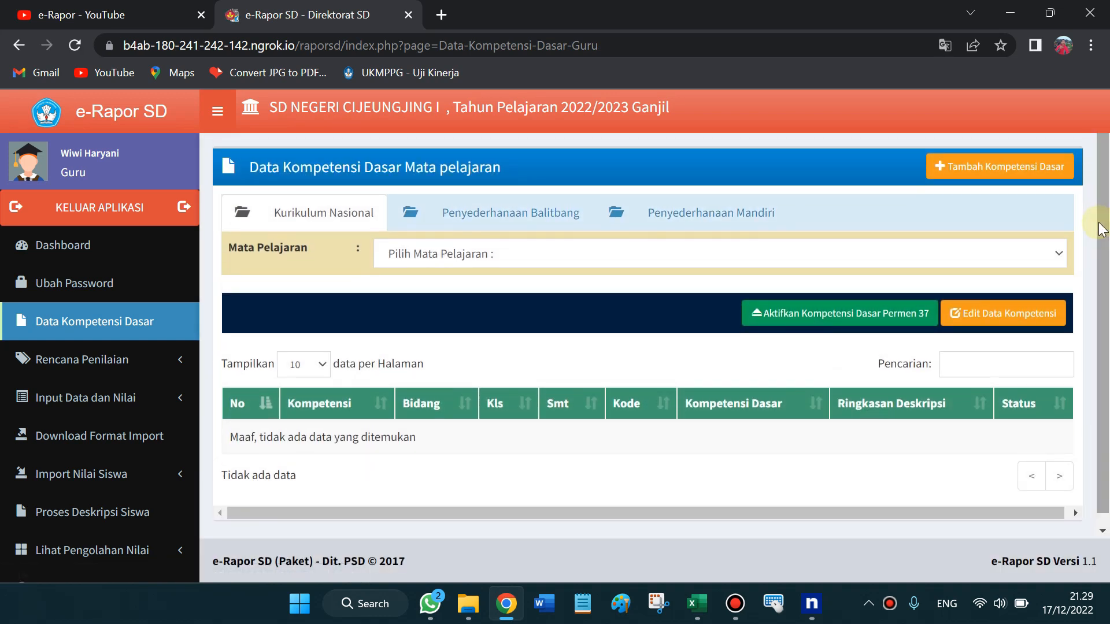
Leave the subject unselected and expand Rencana Penilaian in the sidebar
{"action": "left_click", "coordinate": [630, 260]}
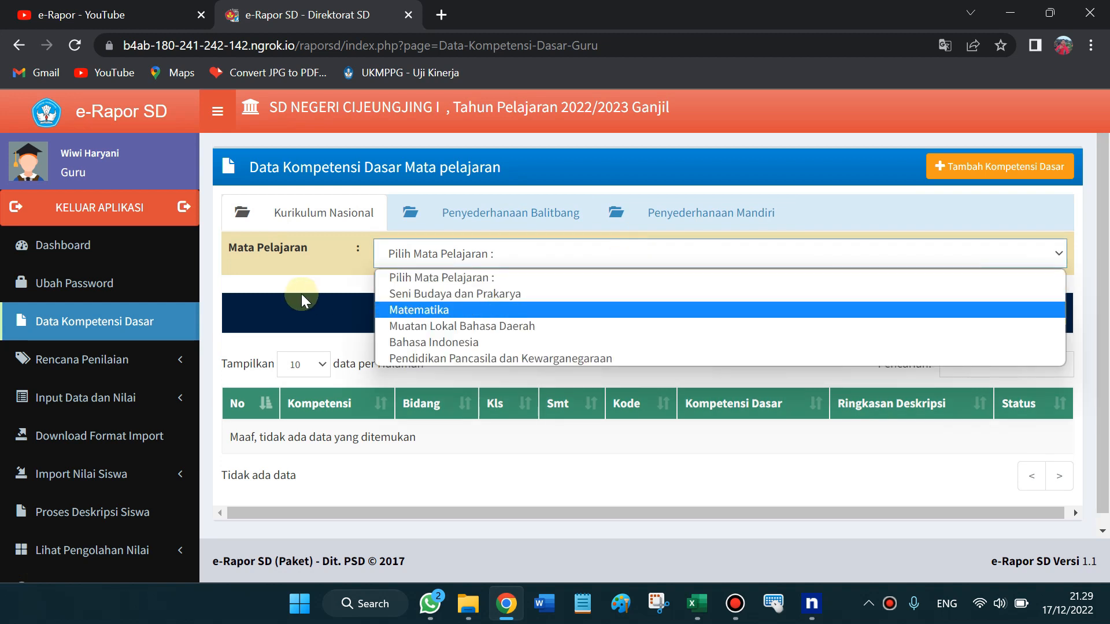
{"action": "left_click", "coordinate": [328, 282]}
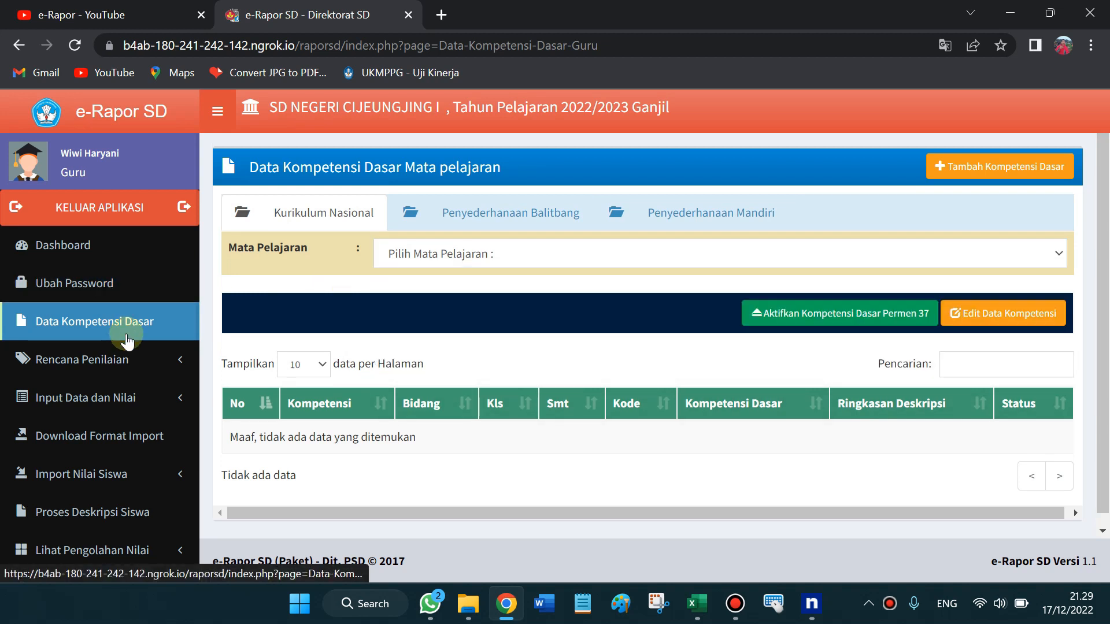
{"action": "left_click", "coordinate": [135, 373]}
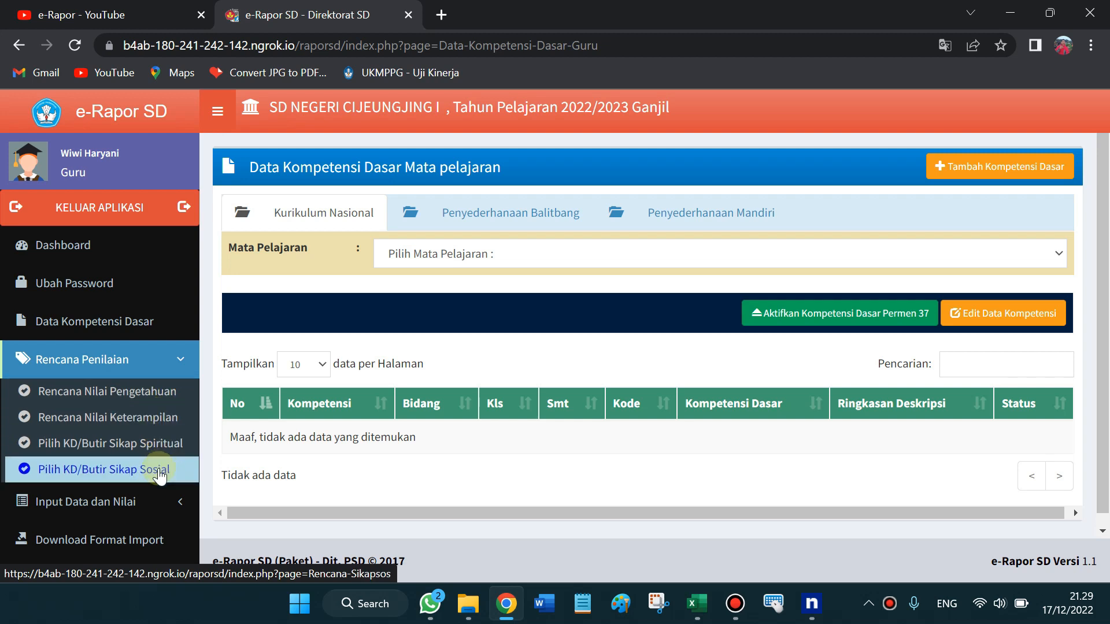
Open Rencana Nilai Pengetahuan for Kelas 1 and Pendidikan Pancasila dan Kewarganegaraan
{"action": "left_click", "coordinate": [146, 398]}
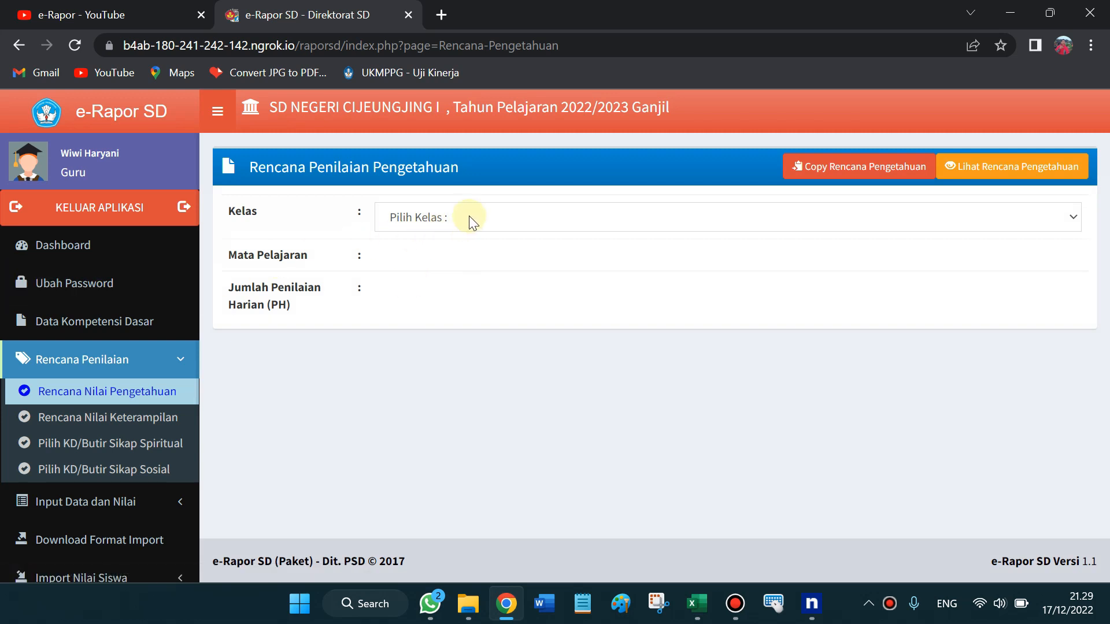
{"action": "left_click", "coordinate": [469, 219]}
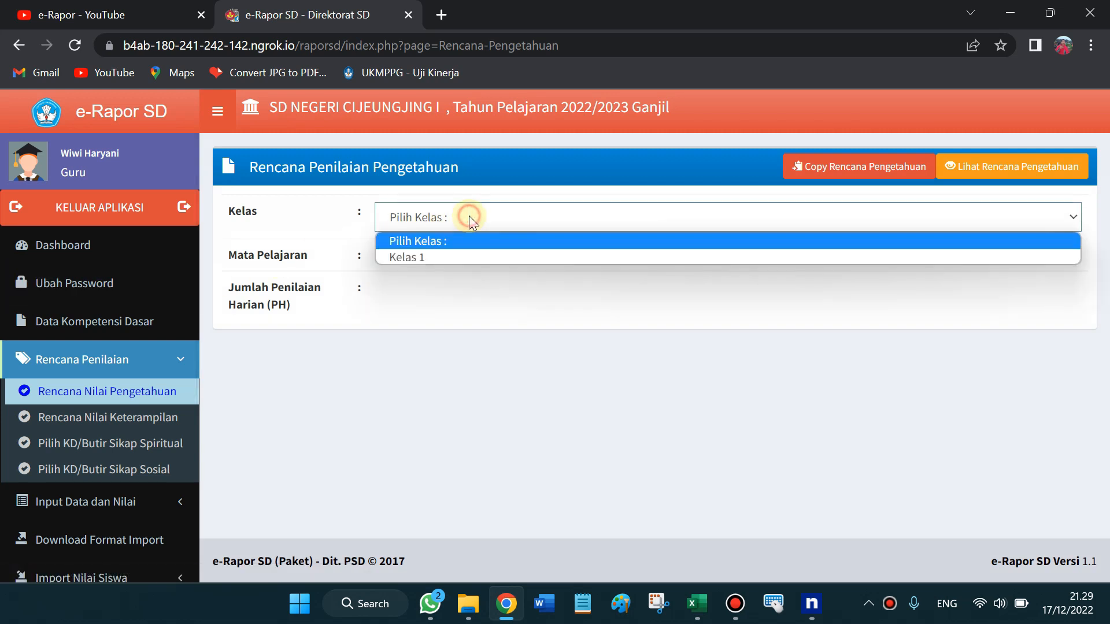
{"action": "left_click", "coordinate": [438, 254]}
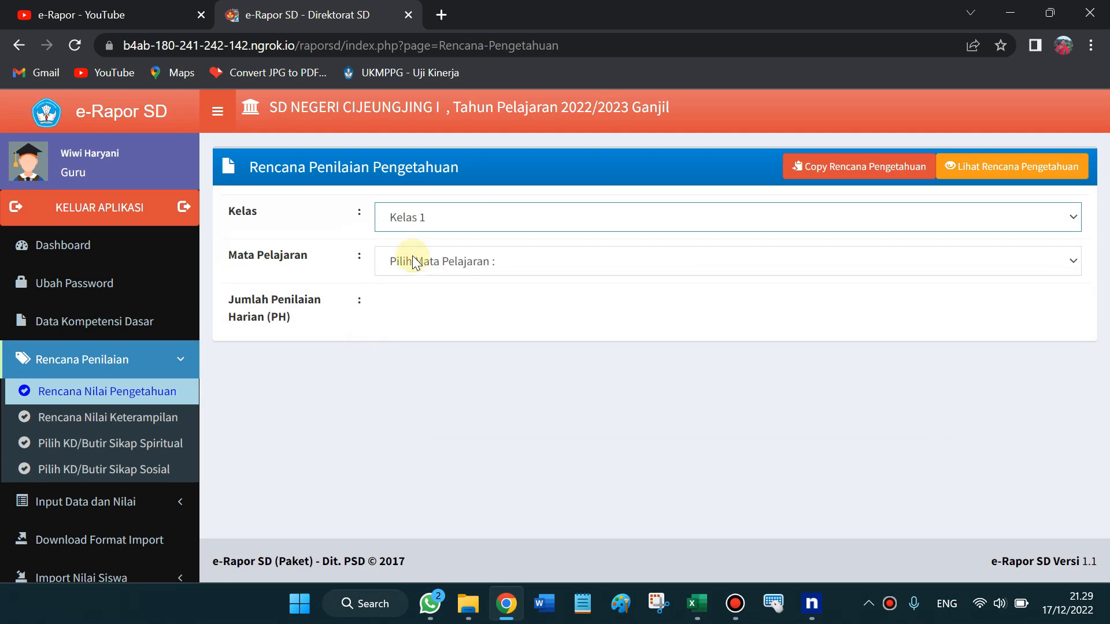
{"action": "left_click", "coordinate": [412, 259]}
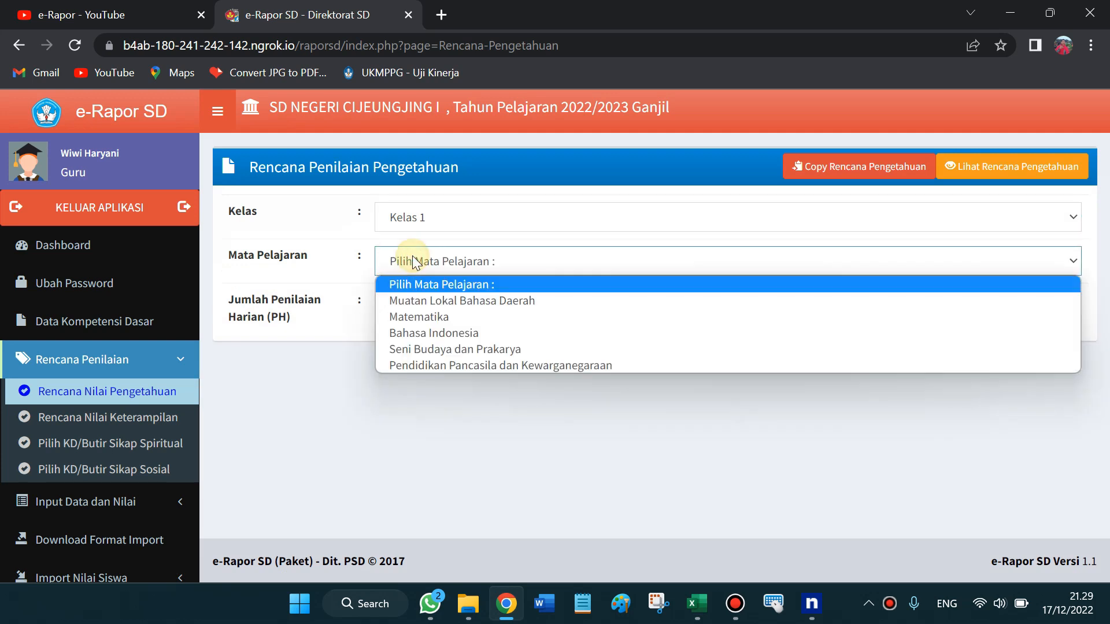
{"action": "left_click", "coordinate": [452, 366]}
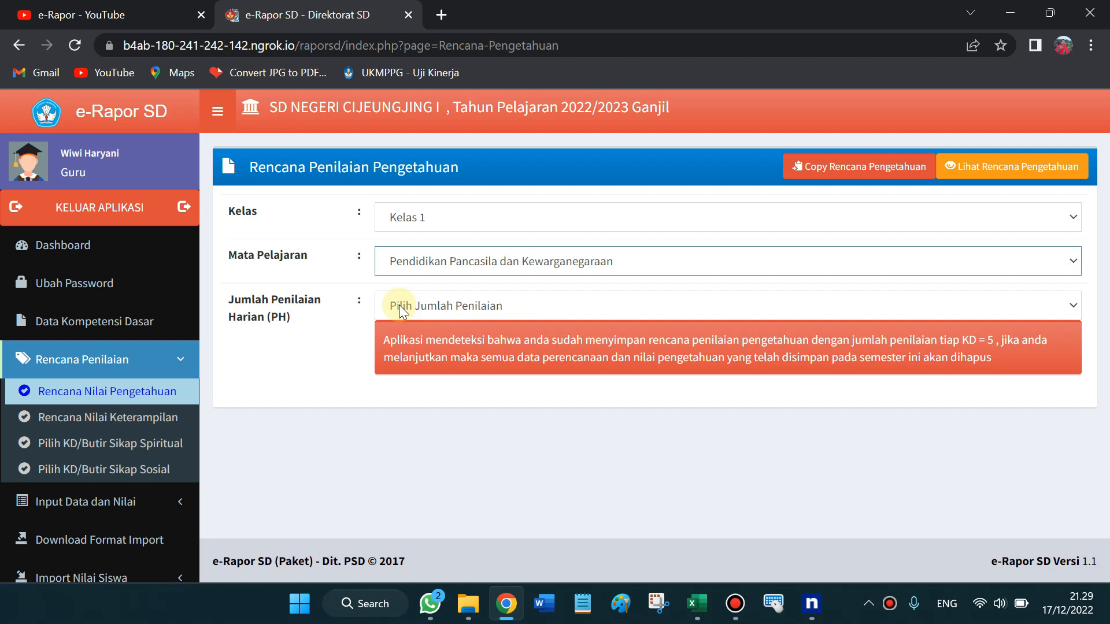
{"action": "left_click", "coordinate": [399, 305]}
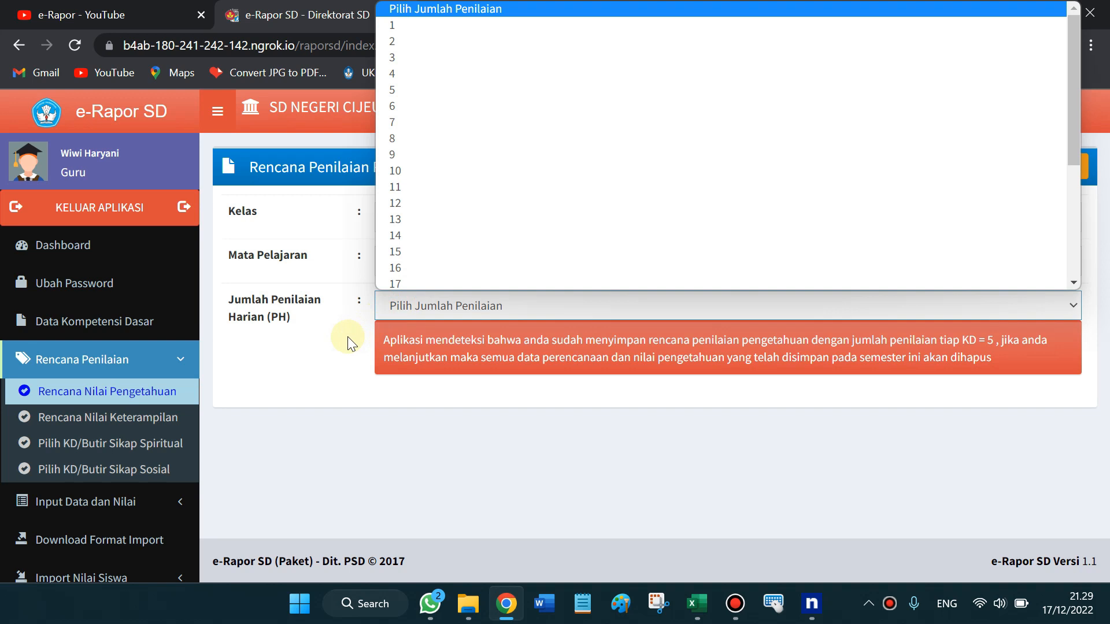
{"action": "left_click", "coordinate": [340, 360]}
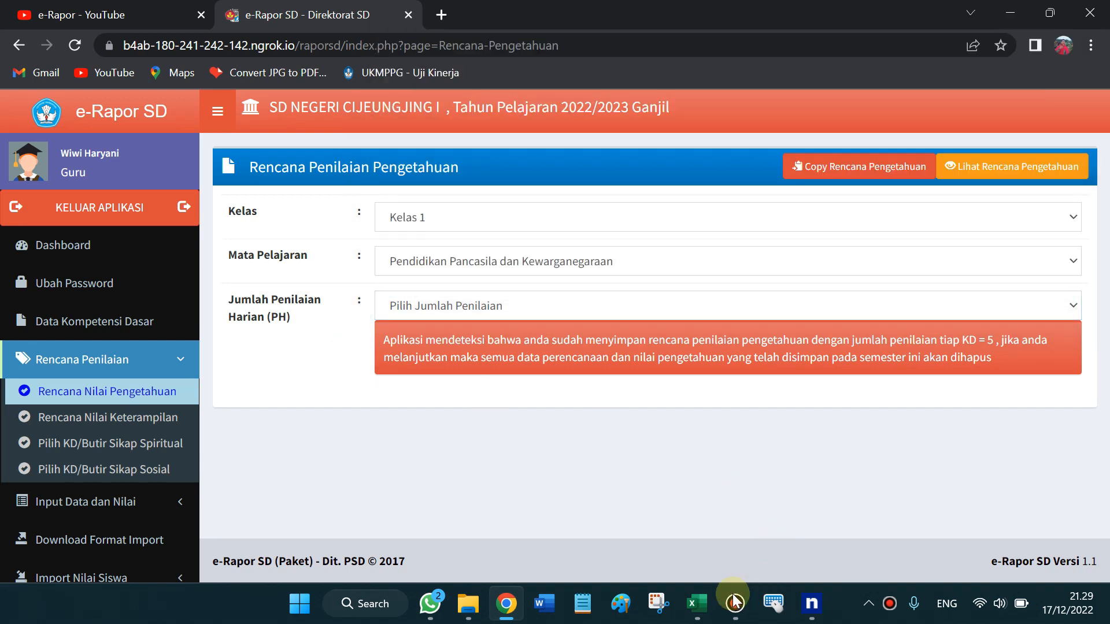
{"action": "left_click", "coordinate": [697, 602]}
{"action": "left_click", "coordinate": [786, 535]}
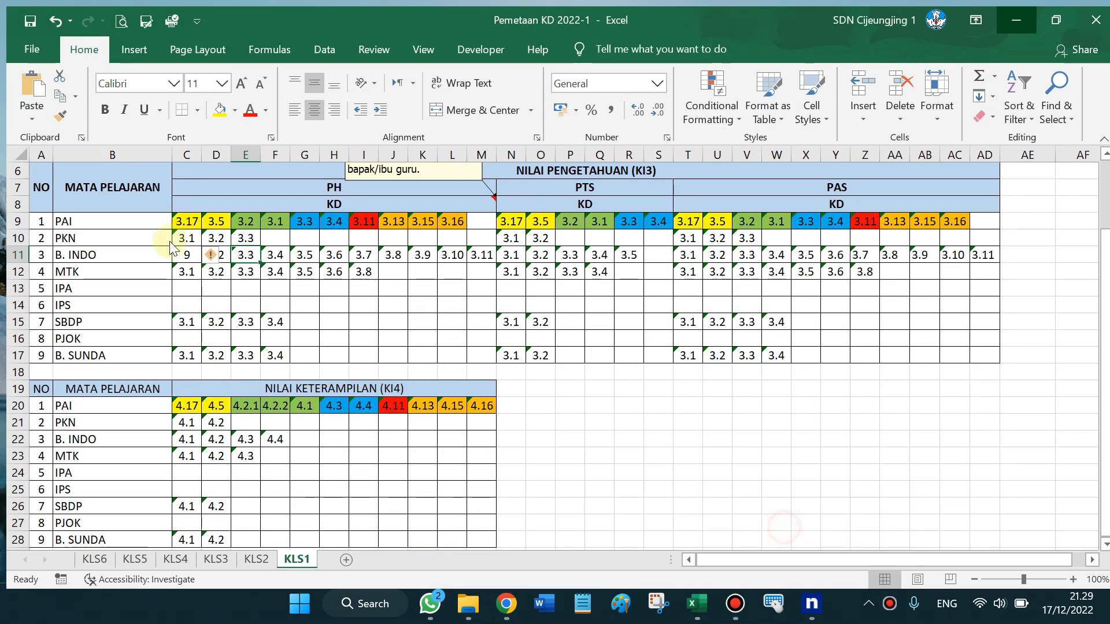
{"action": "left_click_drag", "start_coordinate": [180, 232], "coordinate": [236, 233]}
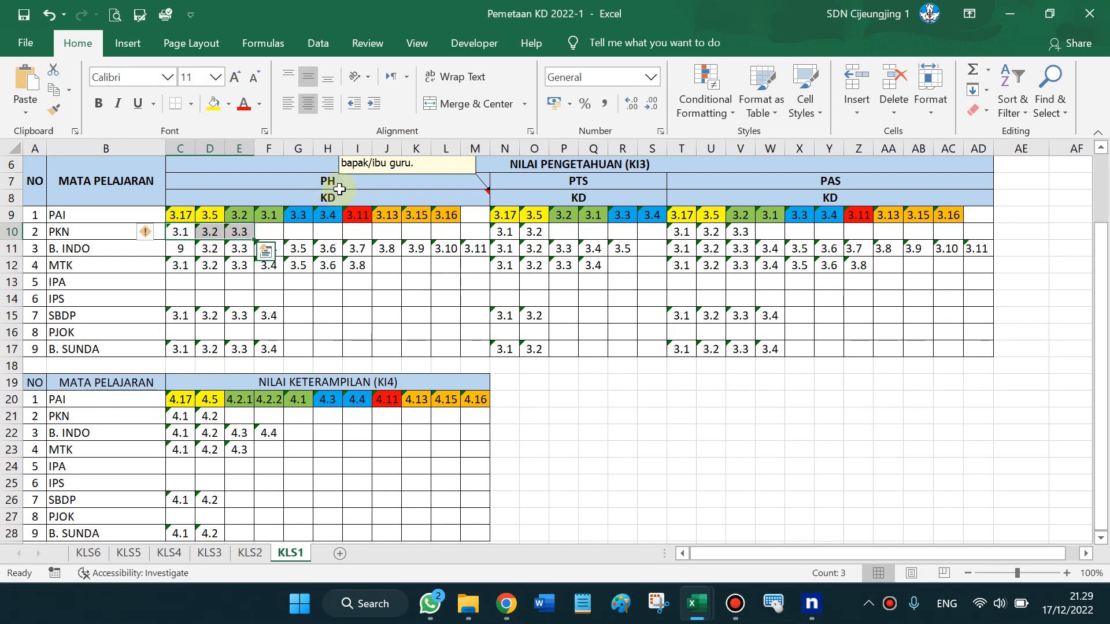
{"action": "left_click", "coordinate": [322, 177]}
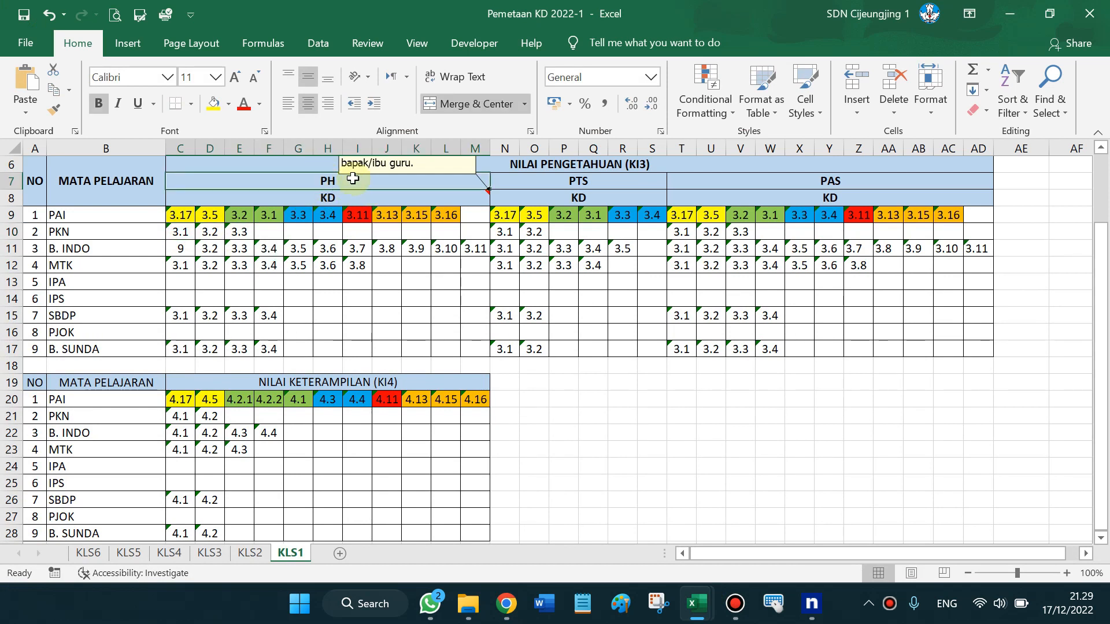
{"action": "left_click_drag", "start_coordinate": [171, 229], "coordinate": [238, 232]}
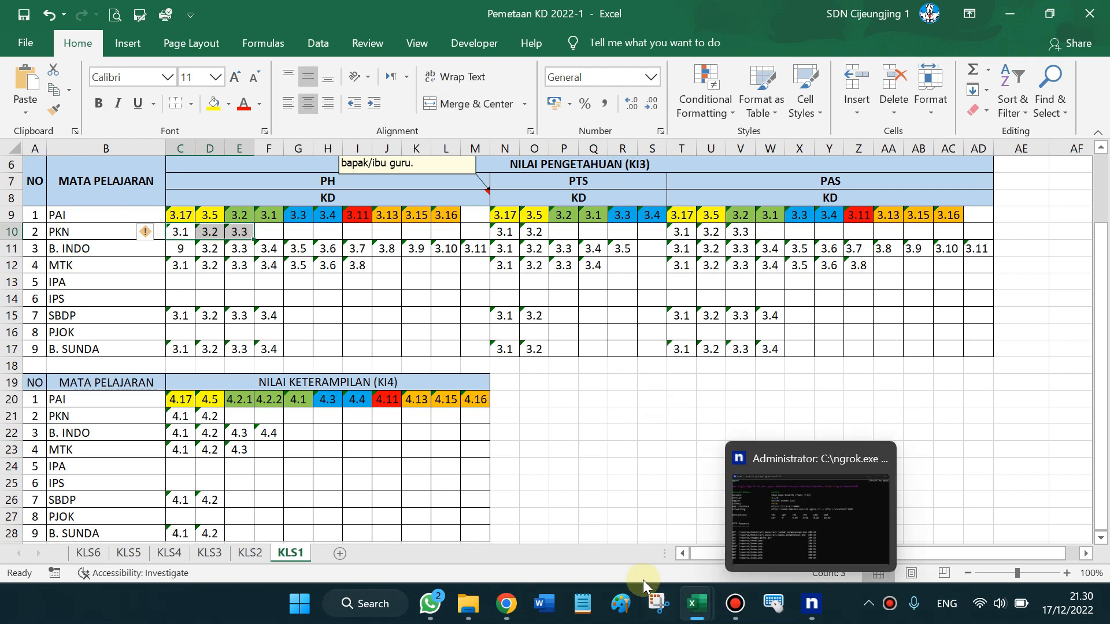
{"action": "left_click", "coordinate": [506, 604]}
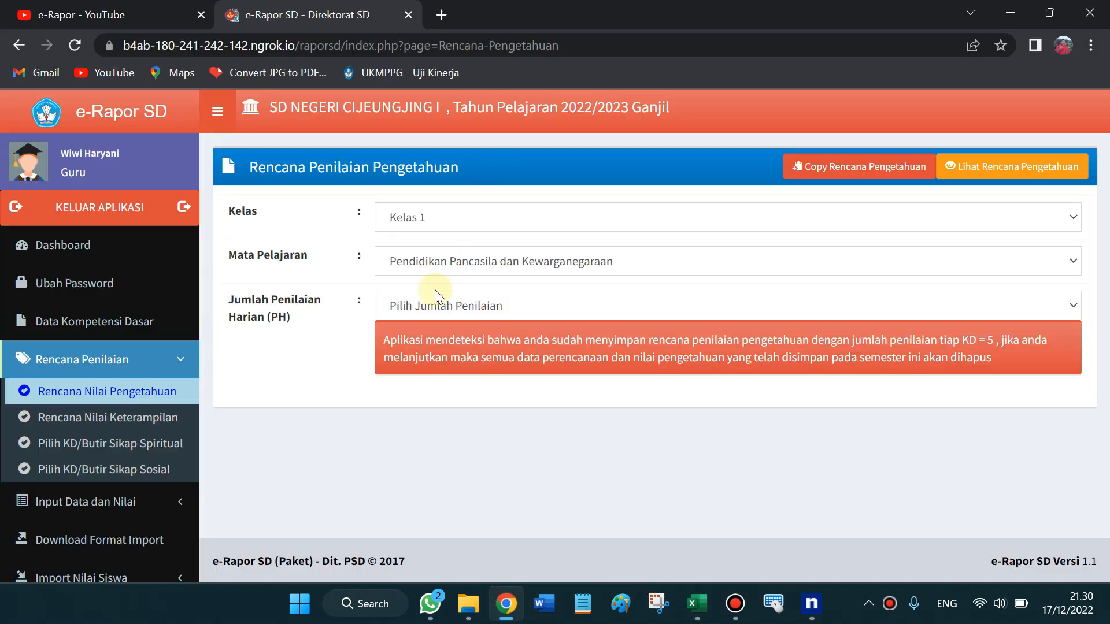
Set Jumlah Penilaian to 3 and scroll down to the PH.1–PH.3 KD table
{"action": "left_click", "coordinate": [416, 307]}
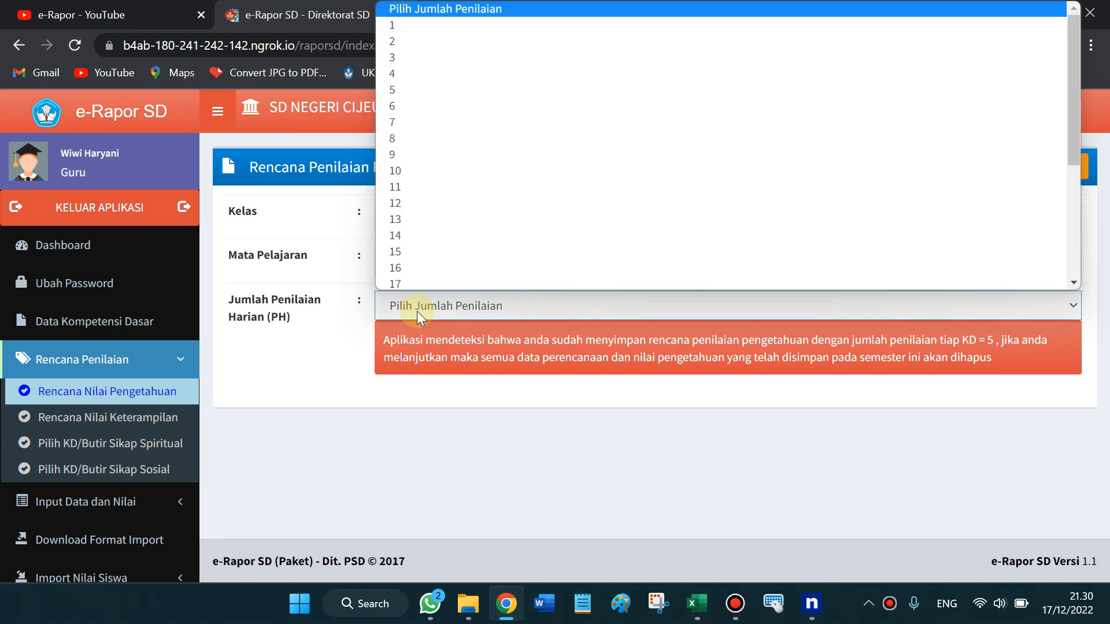
{"action": "left_click", "coordinate": [392, 55]}
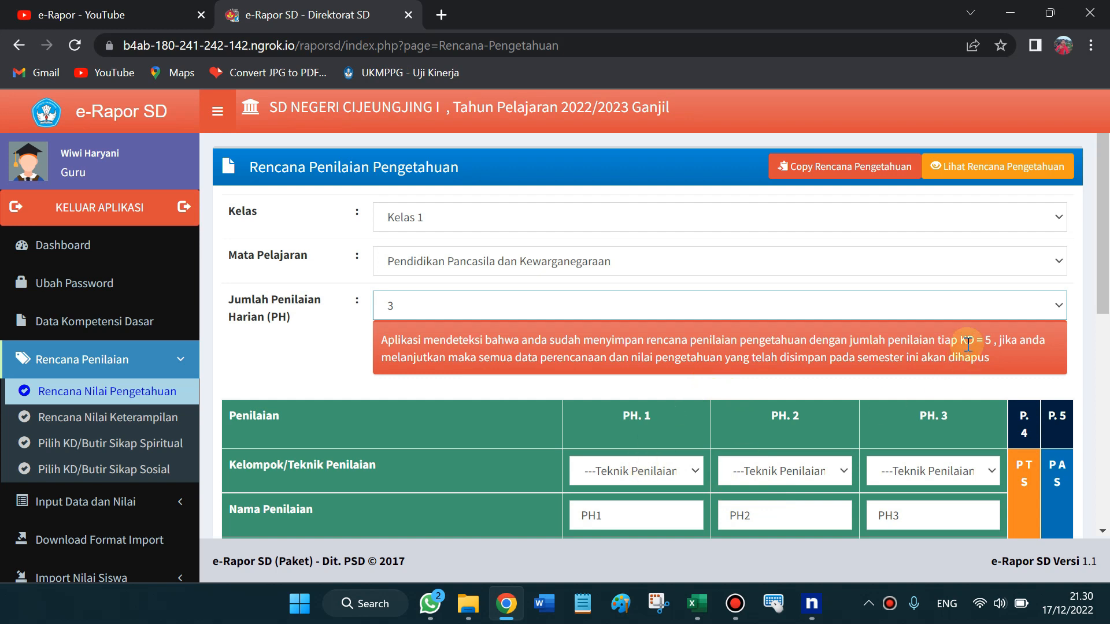
{"action": "scroll", "coordinate": [1103, 273], "scroll_direction": "down", "scroll_amount": 1}
{"action": "left_click_drag", "start_coordinate": [1106, 272], "coordinate": [1106, 324]}
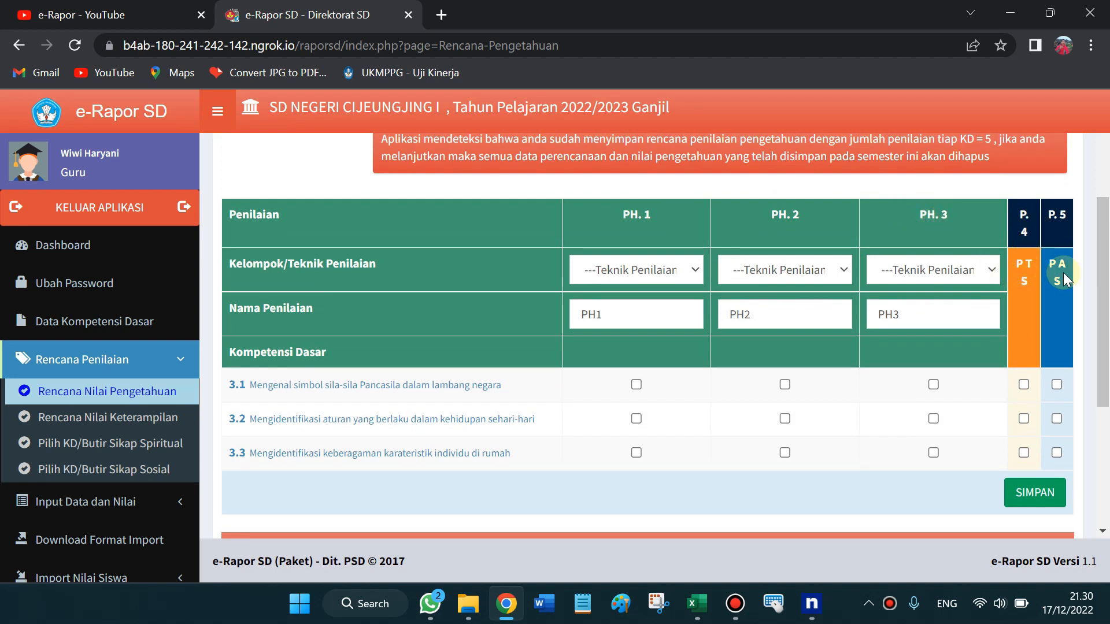
Set PH.1's technique to Penugasan and tick KD 3.1 under PH.1
{"action": "left_click", "coordinate": [686, 273]}
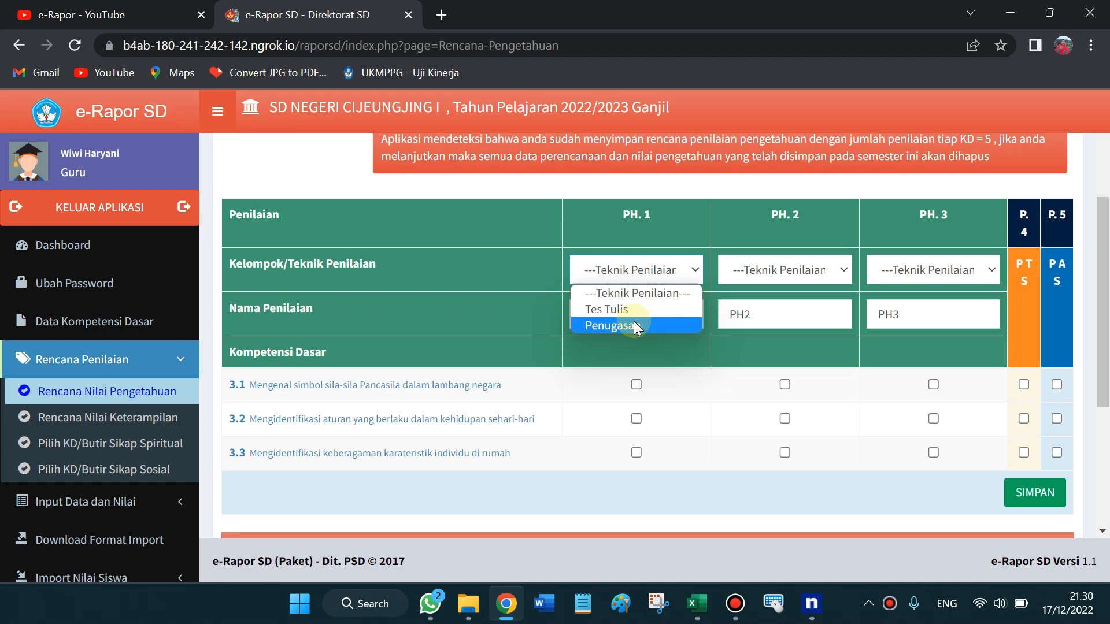
{"action": "left_click", "coordinate": [769, 263]}
{"action": "left_click", "coordinate": [719, 273]}
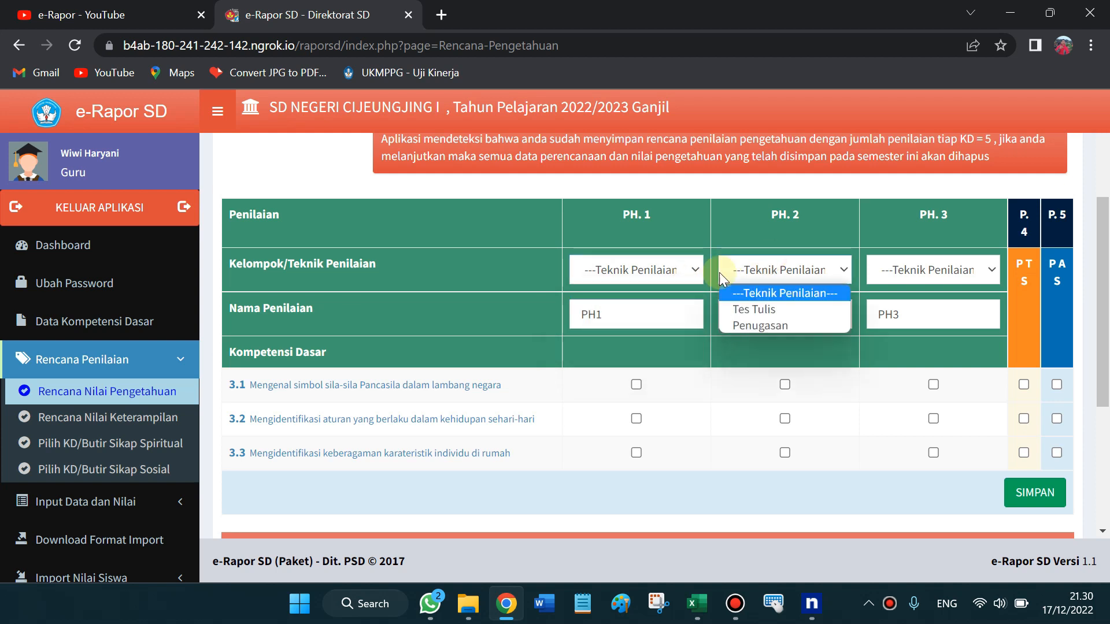
{"action": "left_click", "coordinate": [566, 377]}
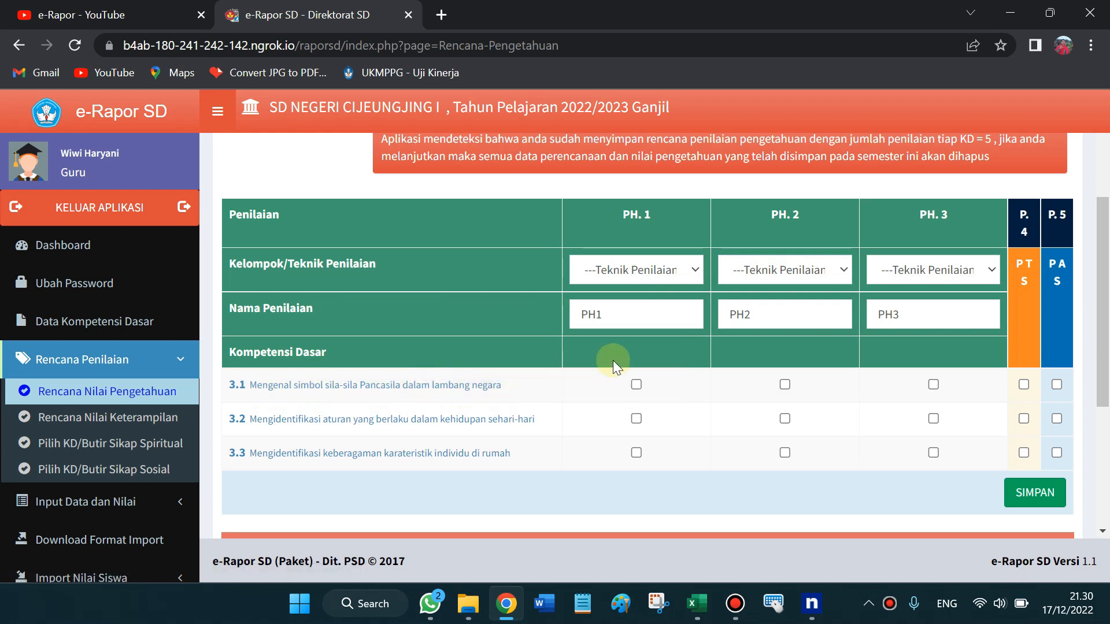
{"action": "left_click", "coordinate": [693, 267]}
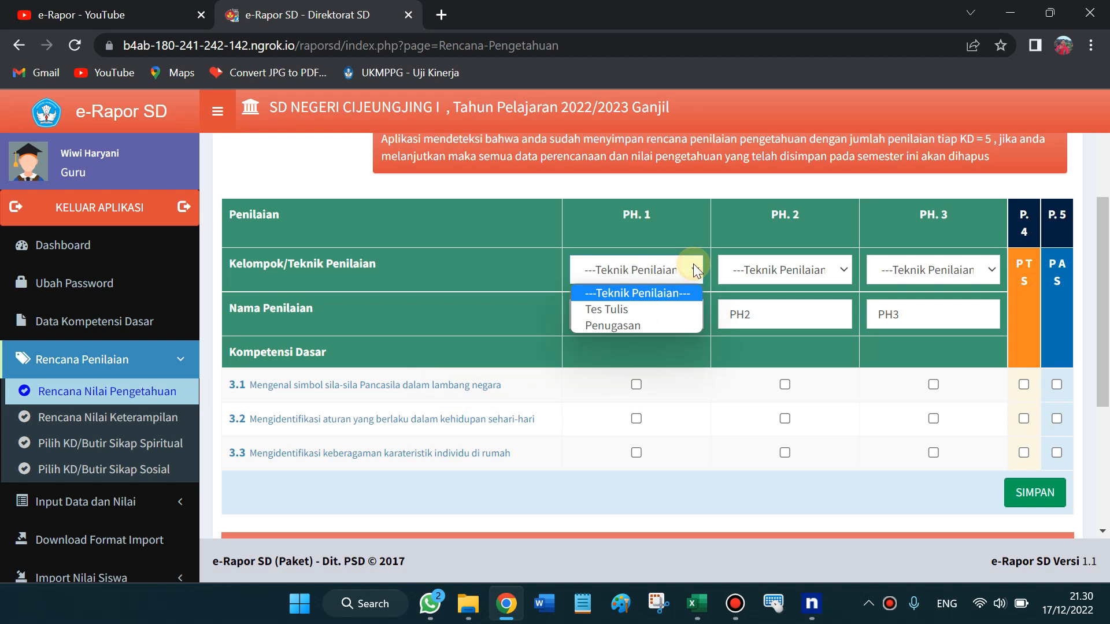
{"action": "left_click", "coordinate": [637, 325]}
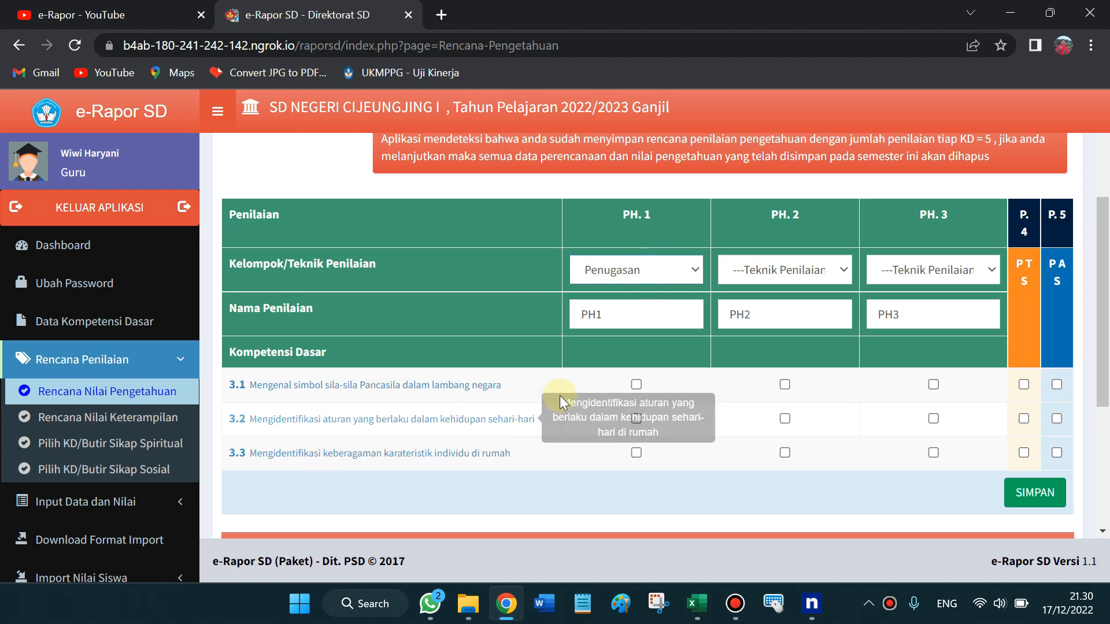
{"action": "left_click", "coordinate": [636, 385]}
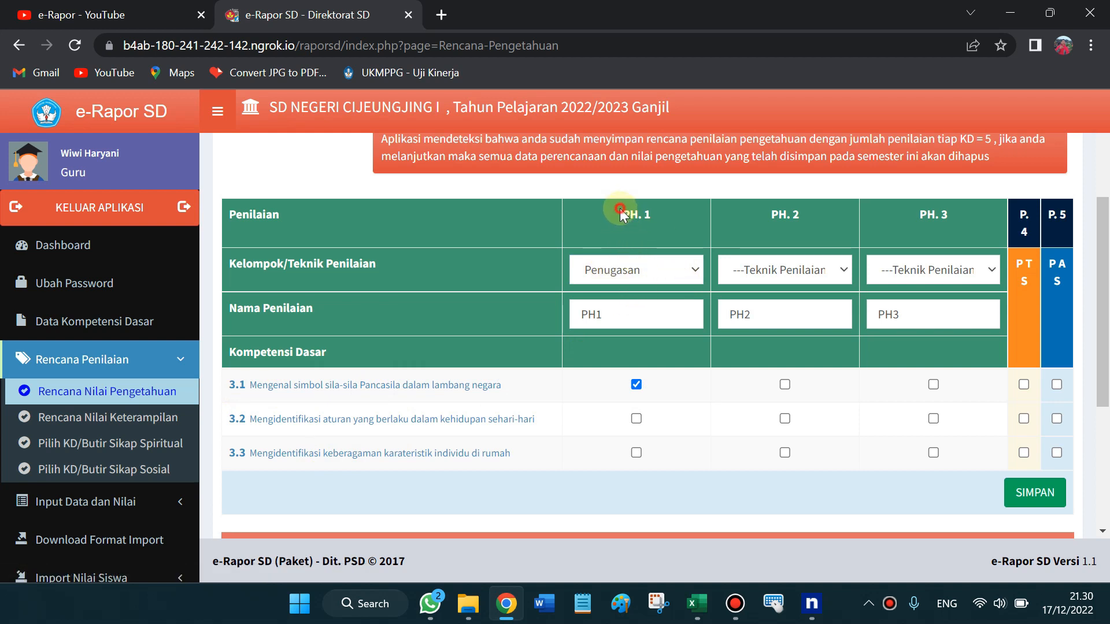
Move KD 3.1 from PH.1 to PH.2 and set PH.2's technique to Penugasan
{"action": "left_click_drag", "start_coordinate": [620, 209], "coordinate": [654, 209]}
{"action": "left_click", "coordinate": [661, 217]}
{"action": "left_click_drag", "start_coordinate": [223, 389], "coordinate": [249, 399]}
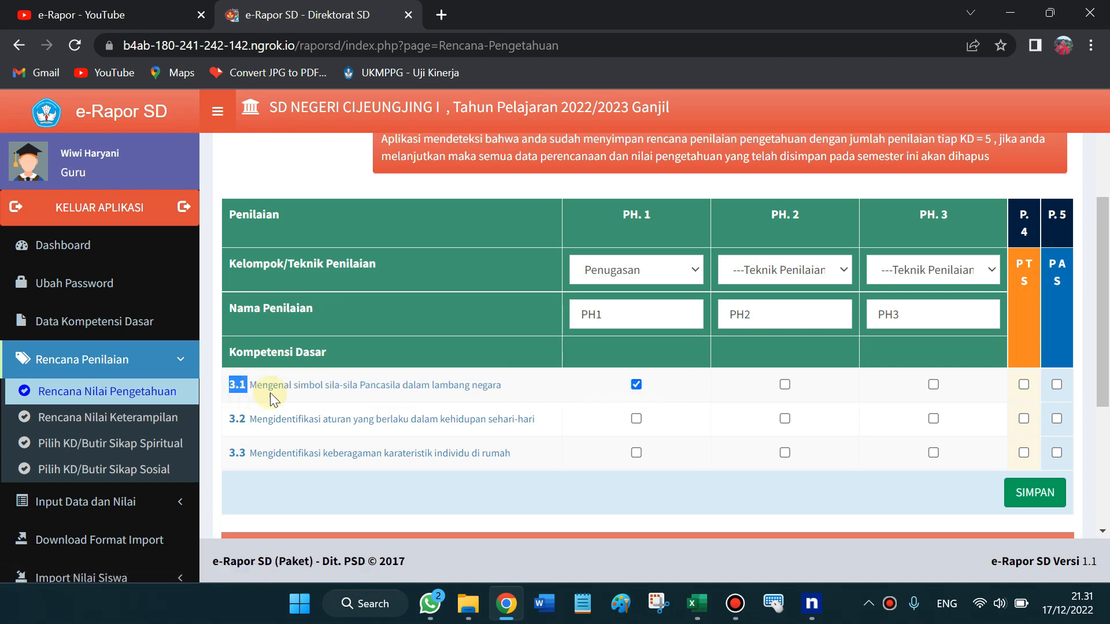
{"action": "left_click", "coordinate": [642, 384]}
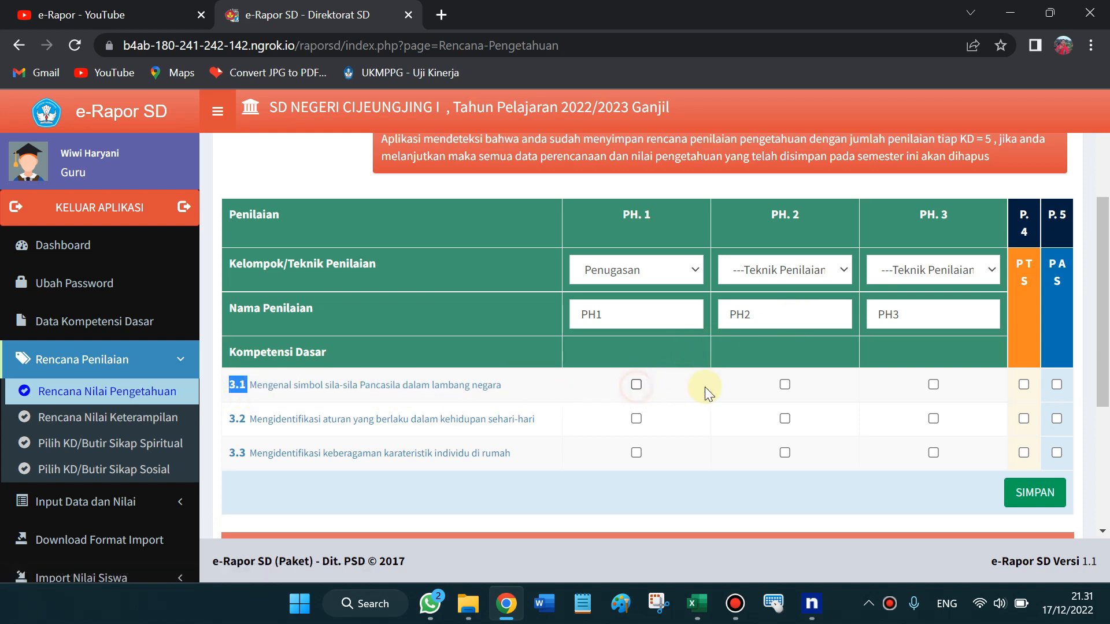
{"action": "left_click", "coordinate": [788, 386]}
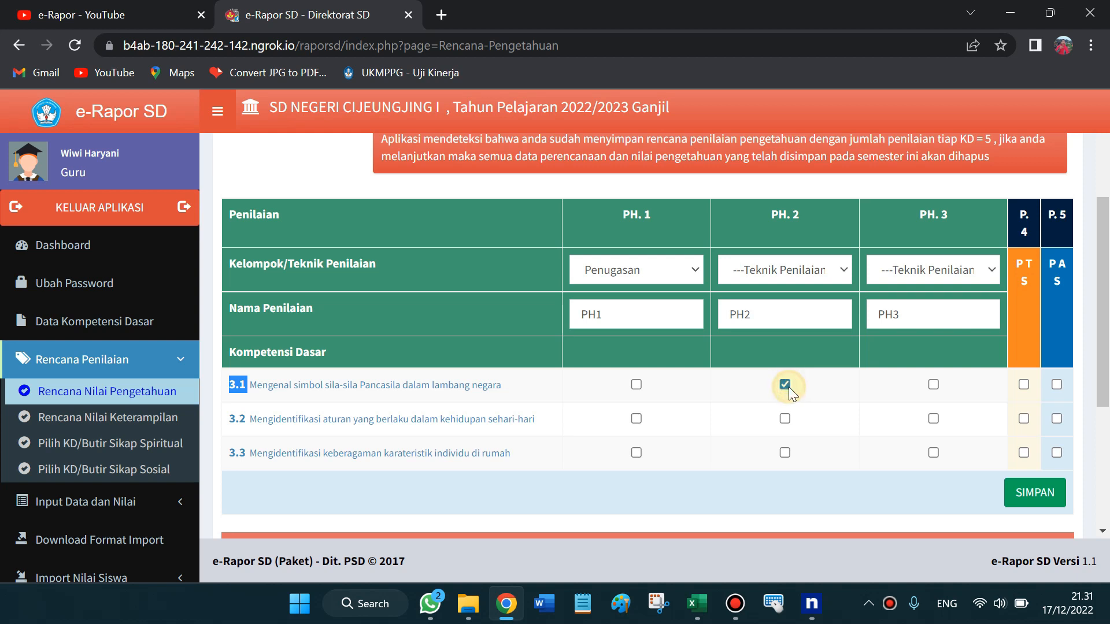
{"action": "left_click", "coordinate": [806, 260]}
{"action": "left_click", "coordinate": [771, 322]}
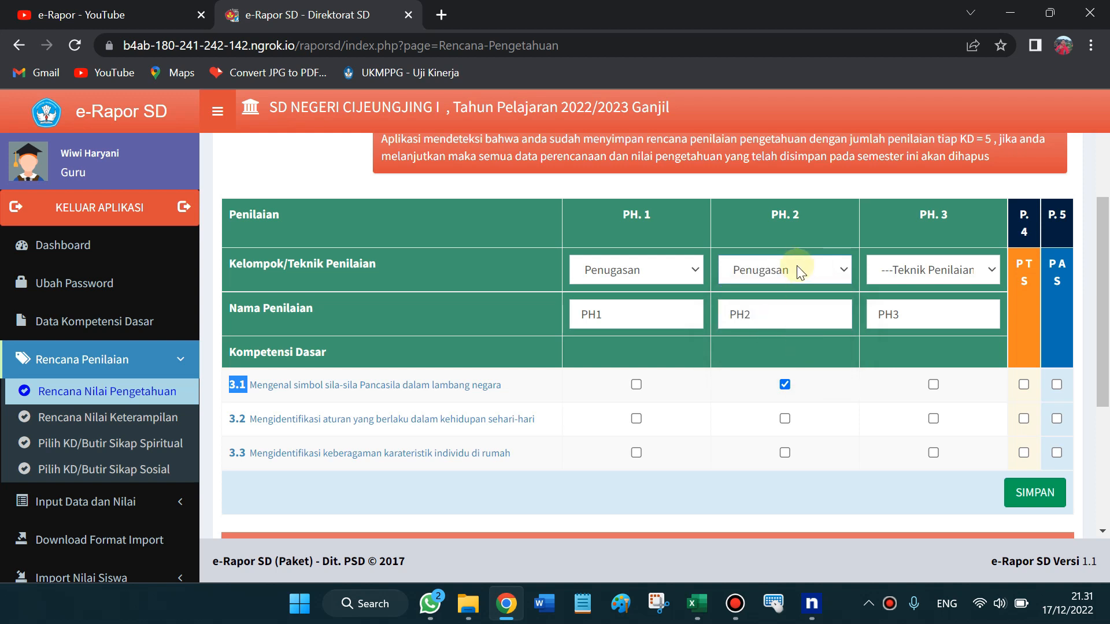
Make PH.1 and PH.3 Tes Tulis, ticking KD 3.2 under PH.1 and KD 3.3 under PH.3
{"action": "left_click", "coordinate": [671, 269]}
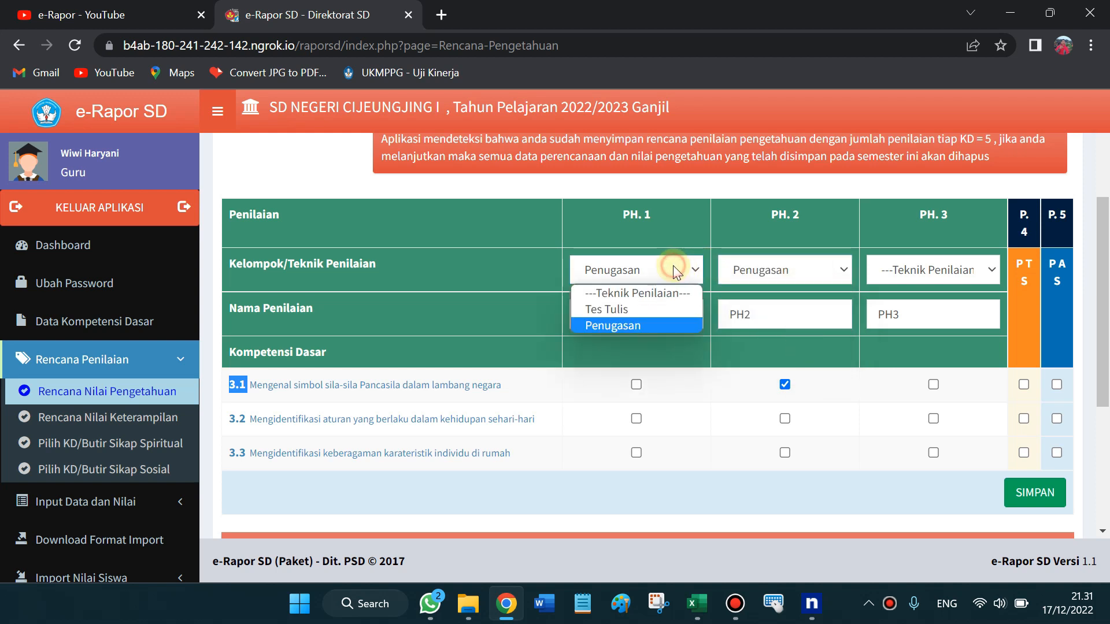
{"action": "left_click", "coordinate": [626, 309]}
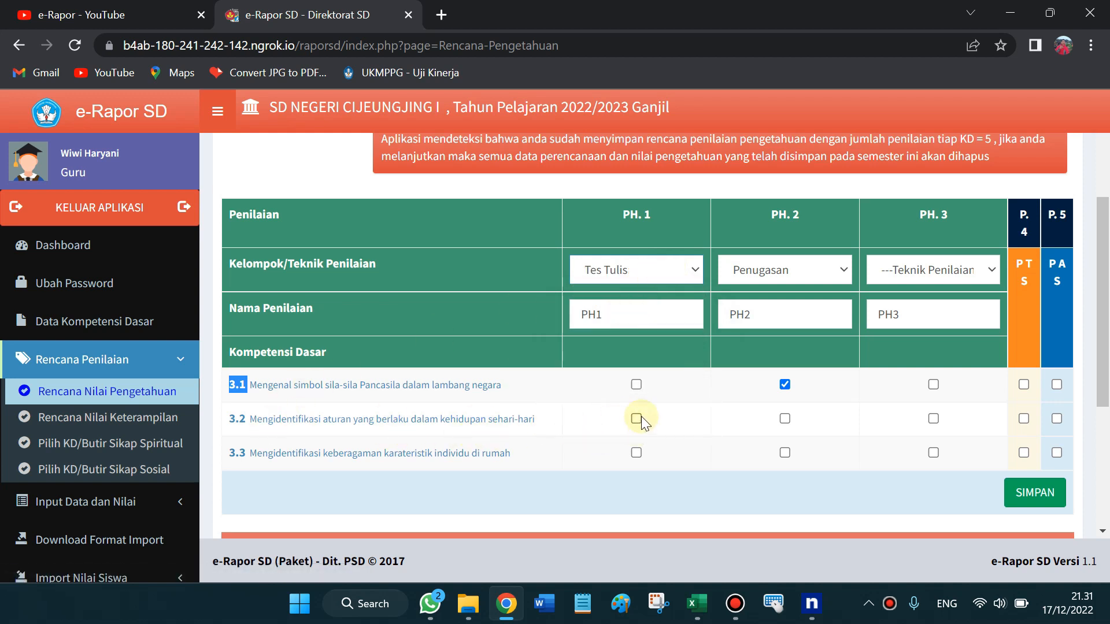
{"action": "left_click", "coordinate": [638, 418]}
{"action": "left_click", "coordinate": [952, 270]}
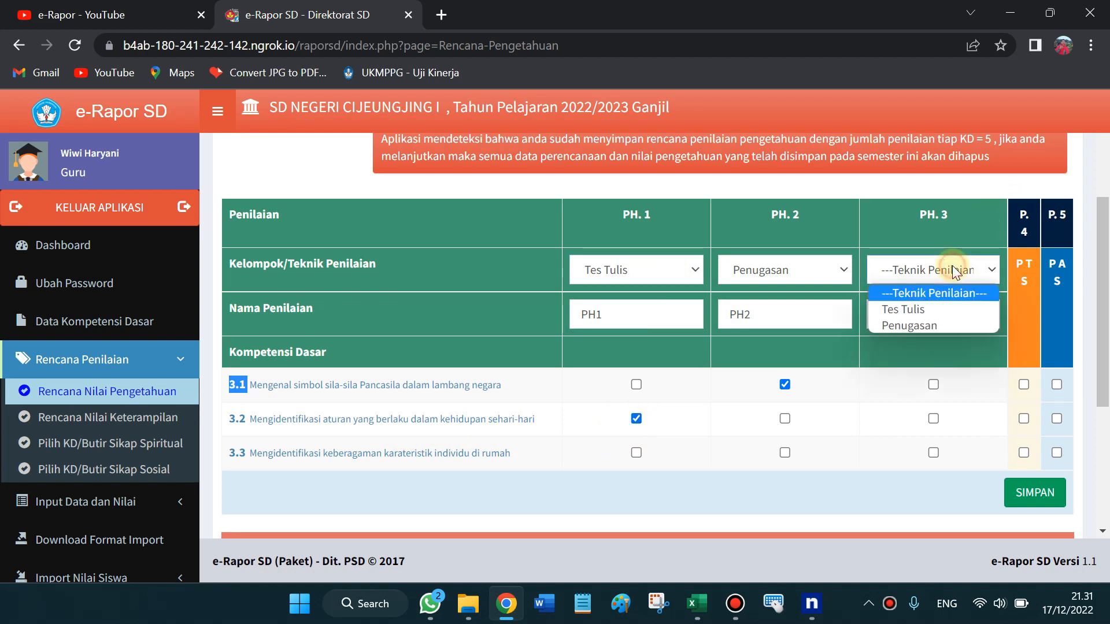
{"action": "left_click", "coordinate": [925, 309]}
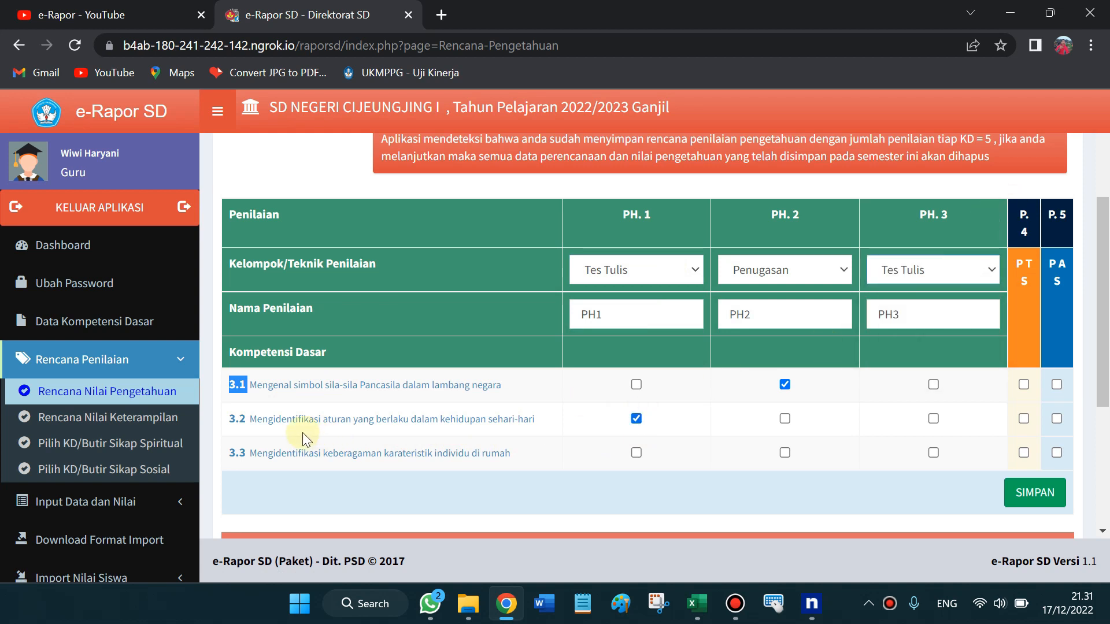
{"action": "left_click", "coordinate": [934, 453]}
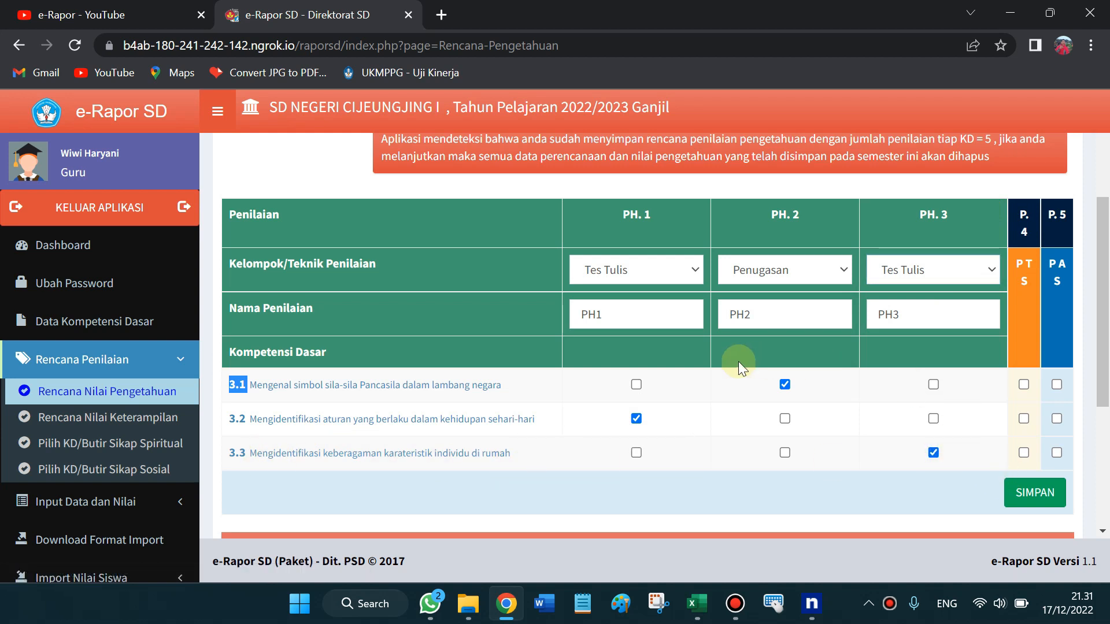
Rearrange the ticks so KD 3.1 is under PH.1 and KD 3.2 under PH.2
{"action": "left_click", "coordinate": [636, 419]}
{"action": "double_click", "coordinate": [785, 383]}
{"action": "left_click", "coordinate": [643, 416]}
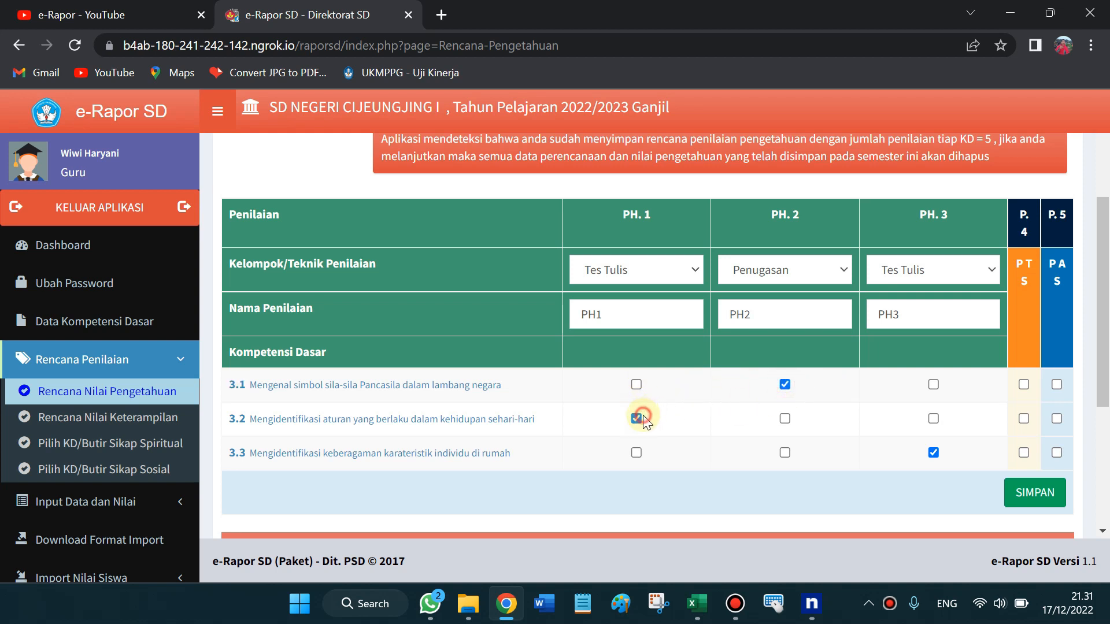
{"action": "left_click", "coordinate": [786, 383]}
{"action": "left_click", "coordinate": [638, 384]}
{"action": "left_click", "coordinate": [783, 419]}
{"action": "left_click", "coordinate": [636, 418]}
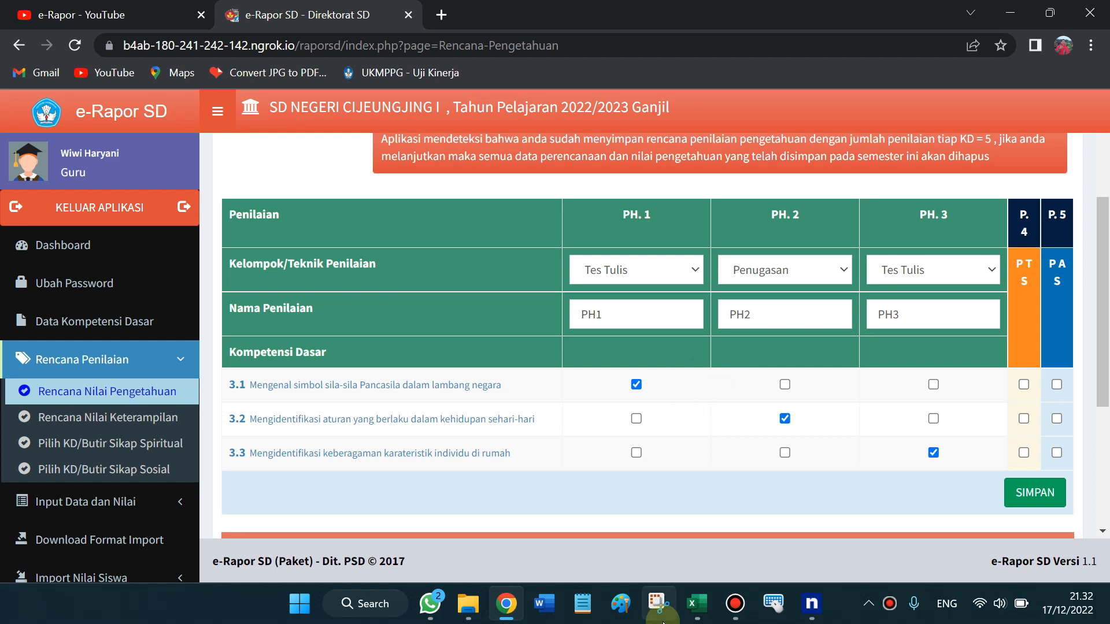
{"action": "mouse_move", "coordinate": [697, 604]}
{"action": "left_click", "coordinate": [775, 494]}
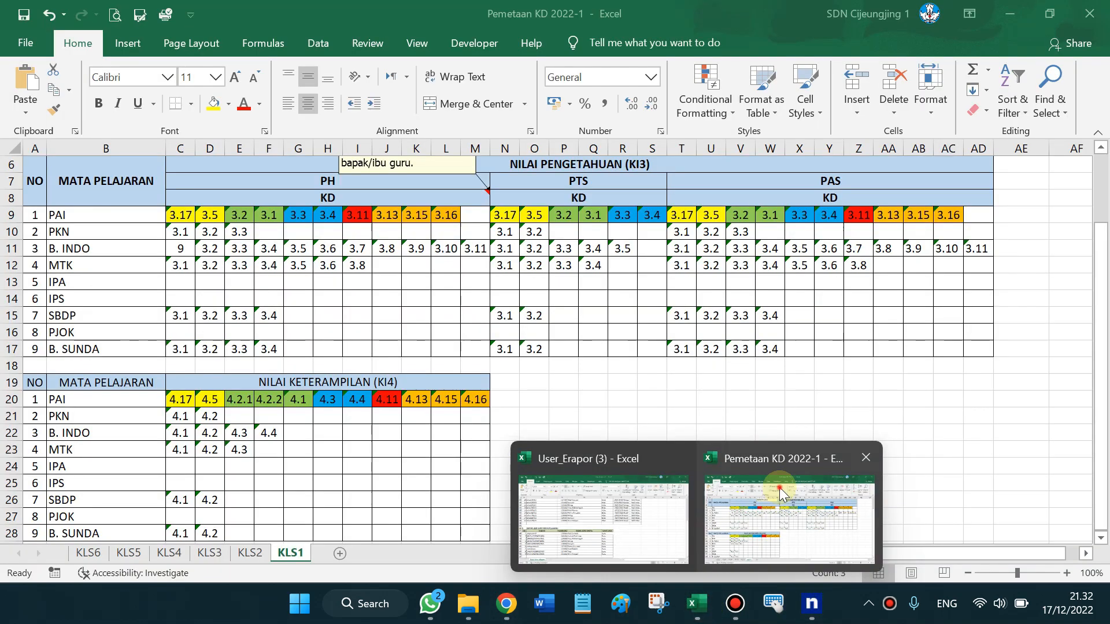
{"action": "left_click_drag", "start_coordinate": [183, 210], "coordinate": [218, 211]}
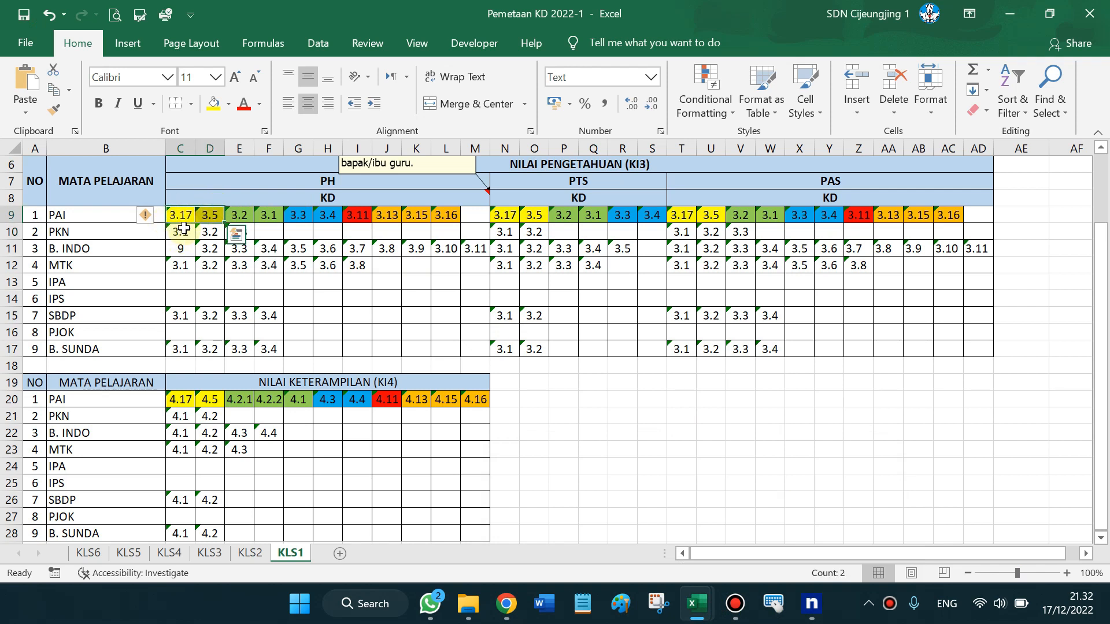
{"action": "left_click", "coordinate": [246, 215]}
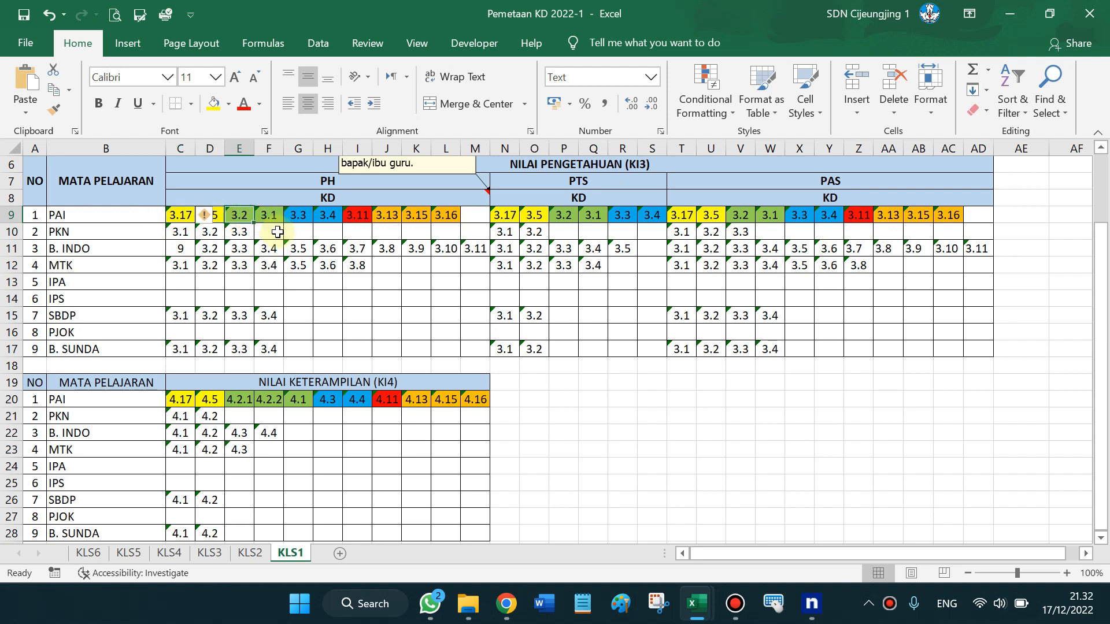
{"action": "left_click", "coordinate": [268, 215]}
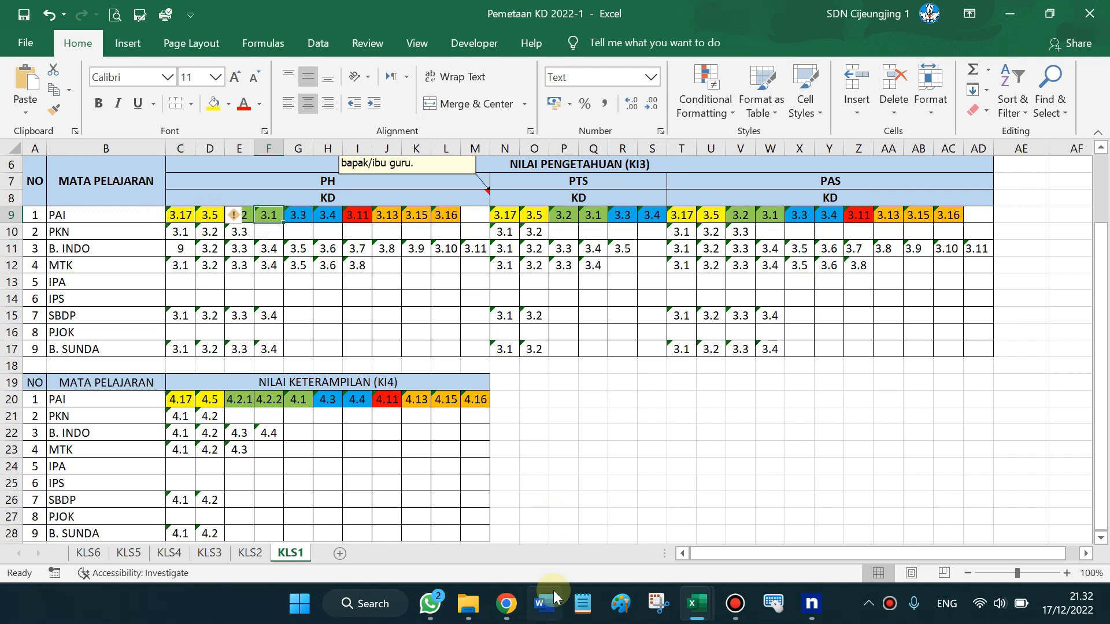
{"action": "mouse_move", "coordinate": [470, 610]}
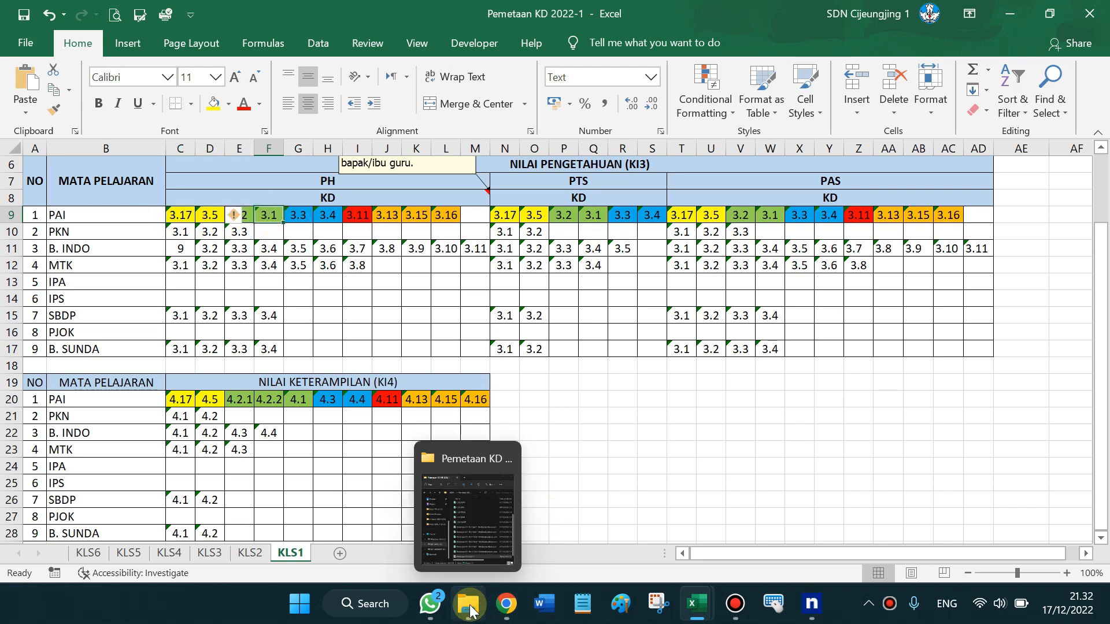
{"action": "left_click", "coordinate": [506, 604]}
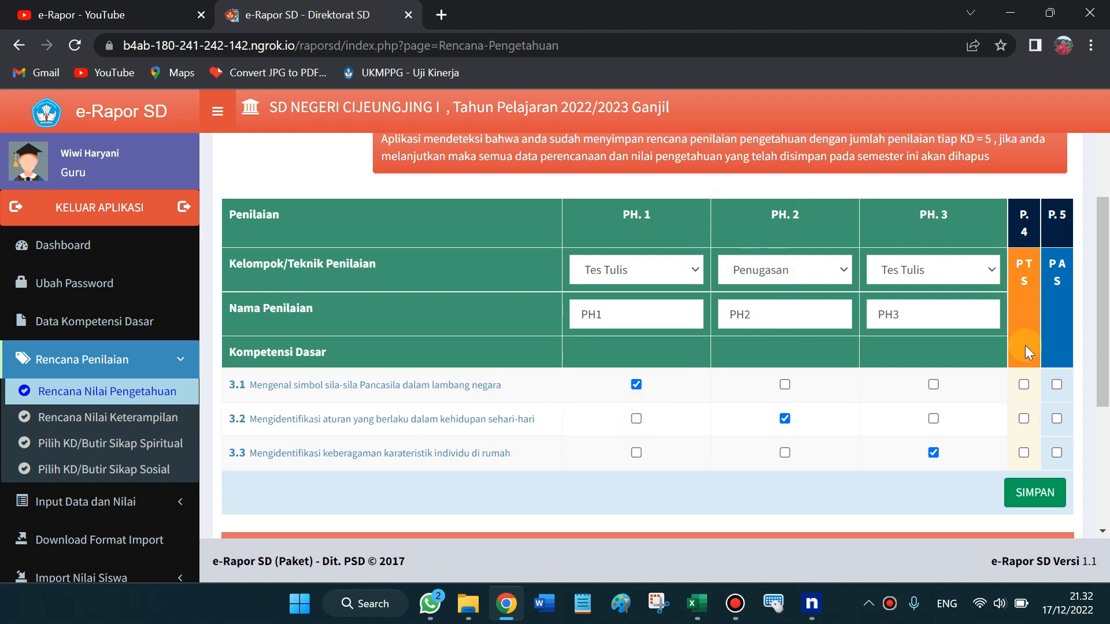
Swap the ticks so KD 3.2 sits under PH.1 and KD 3.1 under PH.2
{"action": "left_click", "coordinate": [636, 385]}
{"action": "left_click", "coordinate": [637, 419]}
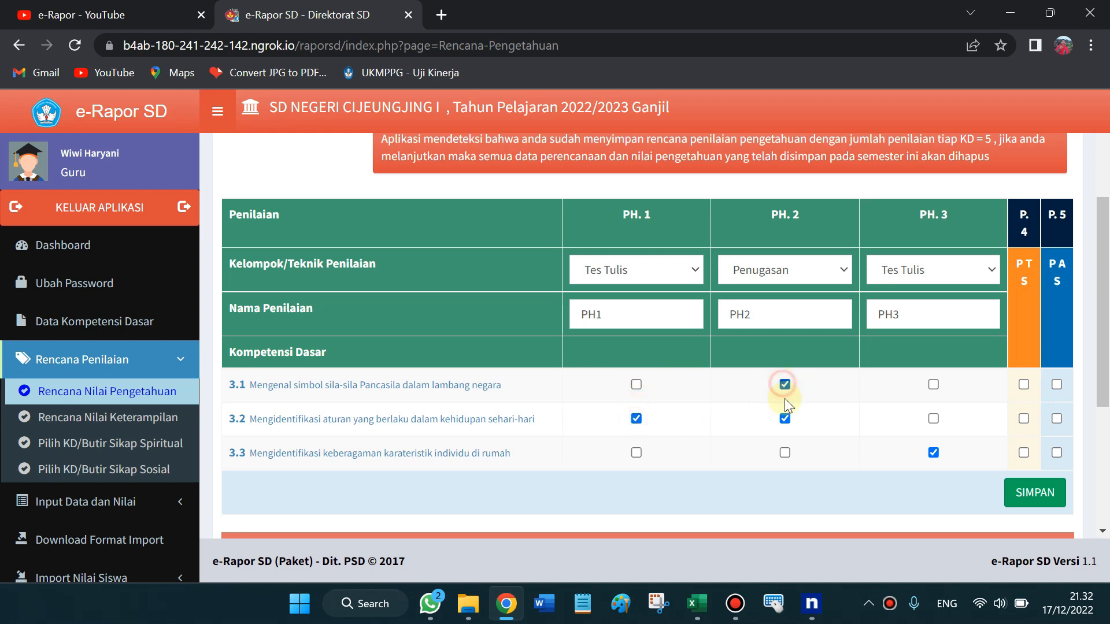
{"action": "left_click", "coordinate": [785, 418]}
Tick KD 3.1 and 3.2 for the PTS and KD 3.1–3.3 for the PAS
{"action": "left_click", "coordinate": [1024, 385]}
{"action": "left_click", "coordinate": [1023, 419]}
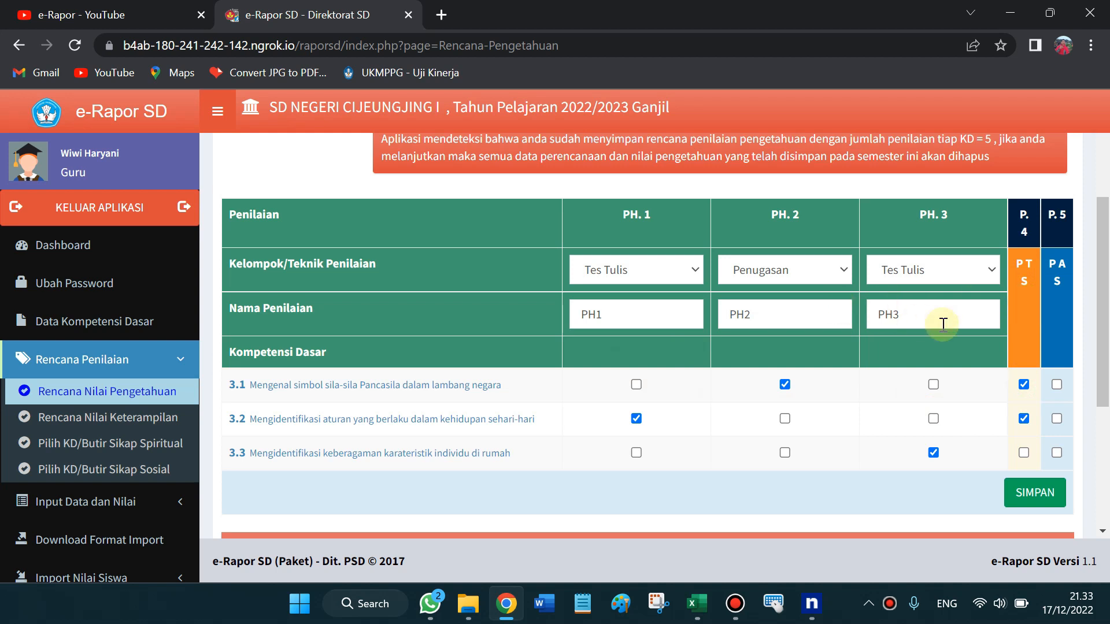
{"action": "left_click", "coordinate": [1058, 386]}
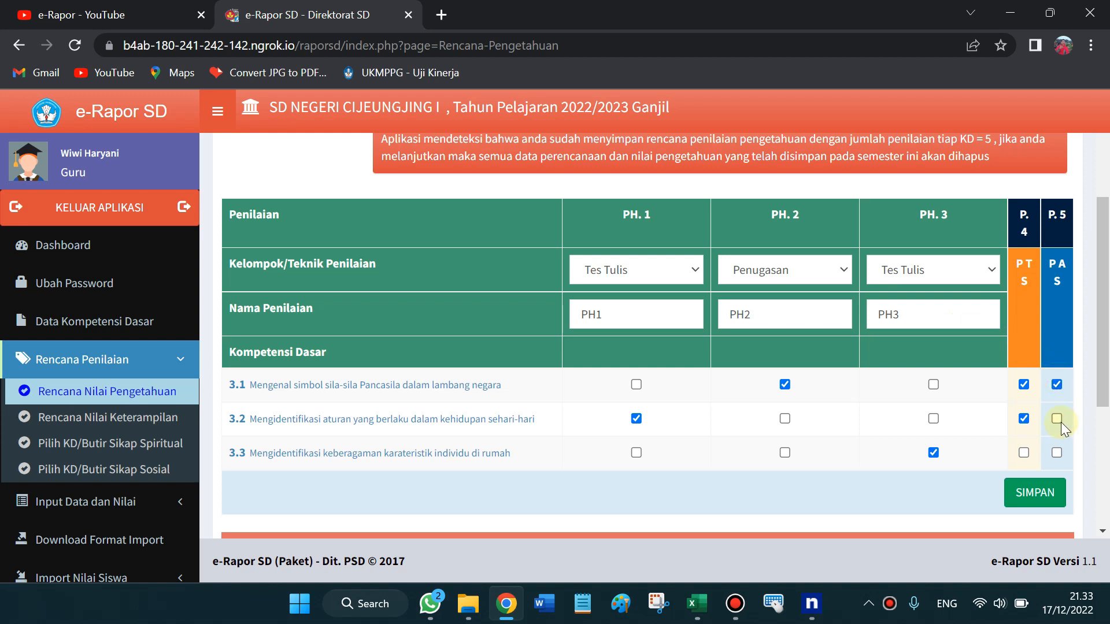
{"action": "left_click", "coordinate": [1057, 453]}
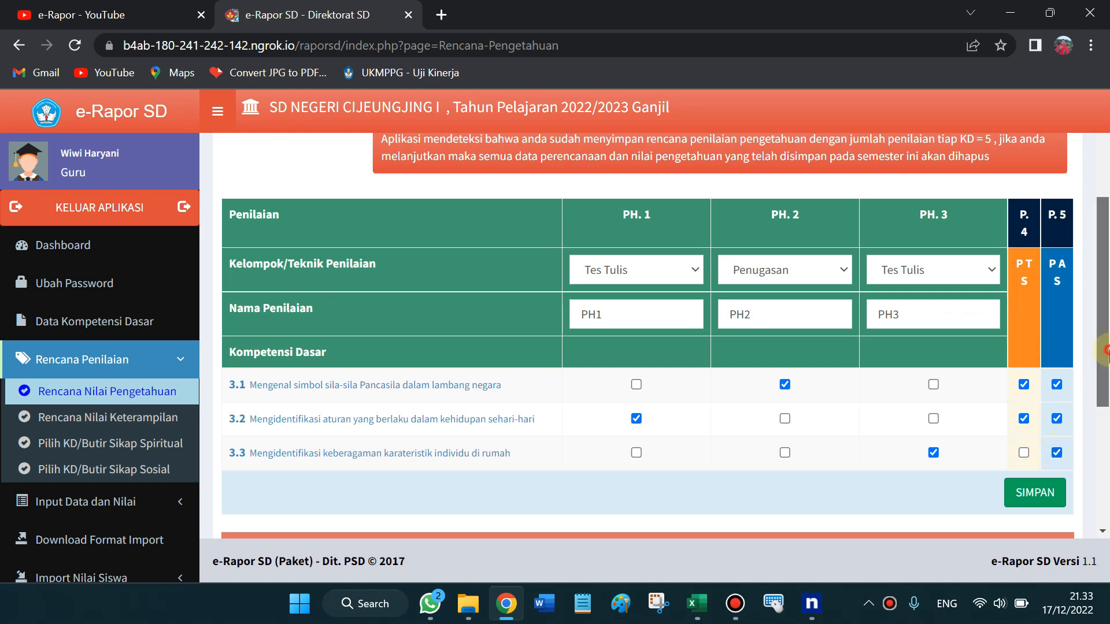
{"action": "scroll", "coordinate": [1106, 425], "scroll_direction": "down", "scroll_amount": 2}
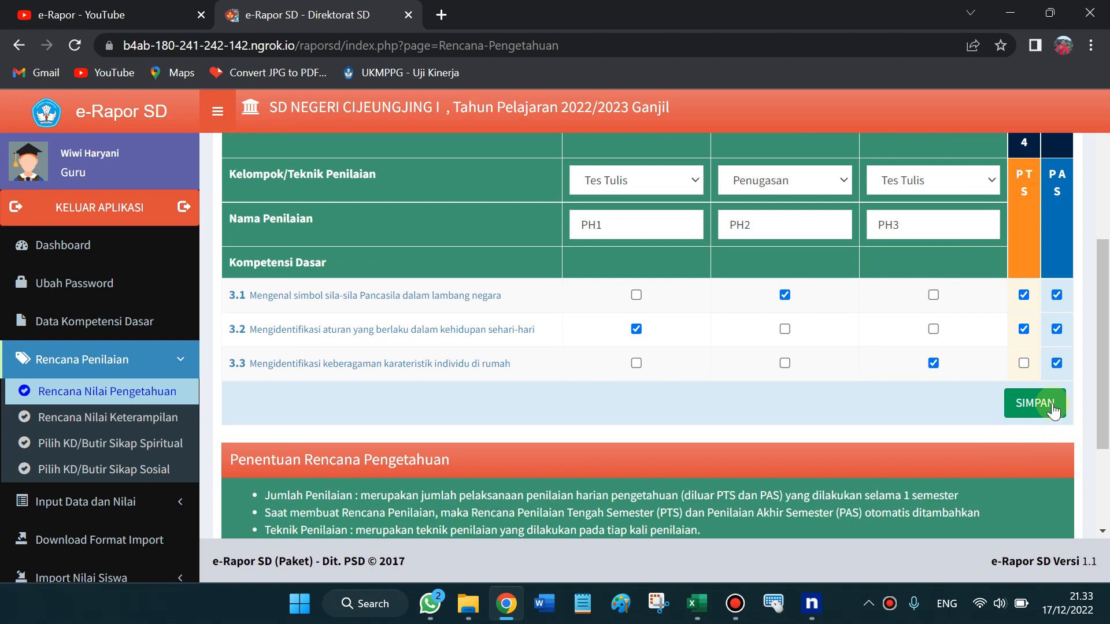
Switch the Kelas 1 knowledge plan to Matematika and bring up the Pemetaan KD workbook
{"action": "left_click_drag", "start_coordinate": [1106, 425], "coordinate": [1106, 238]}
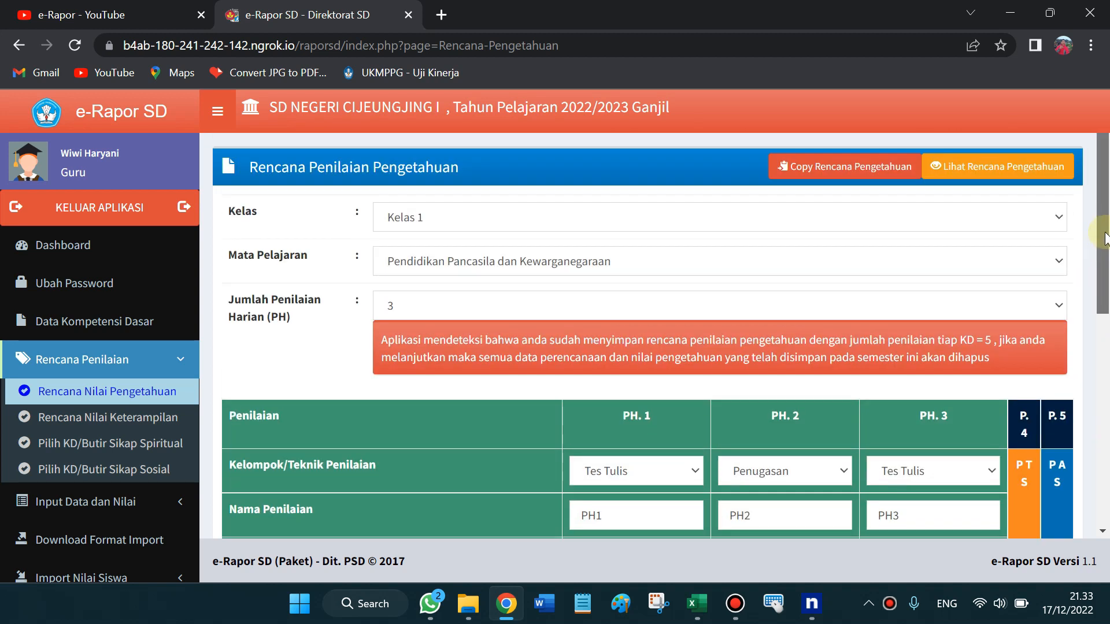
{"action": "left_click", "coordinate": [442, 265]}
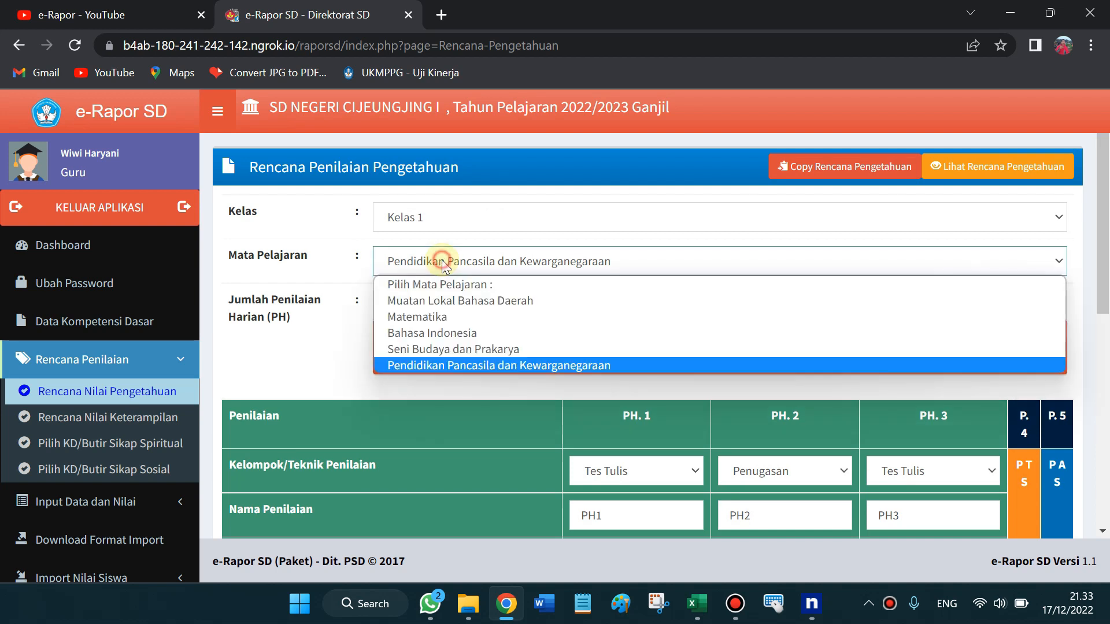
{"action": "left_click", "coordinate": [442, 316]}
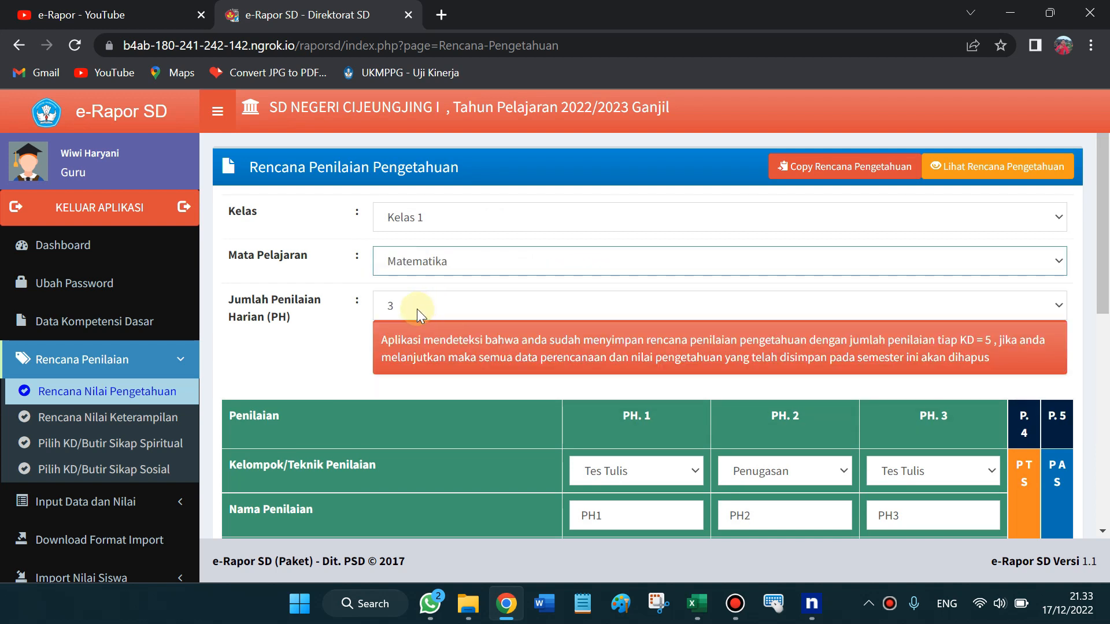
{"action": "left_click", "coordinate": [417, 309]}
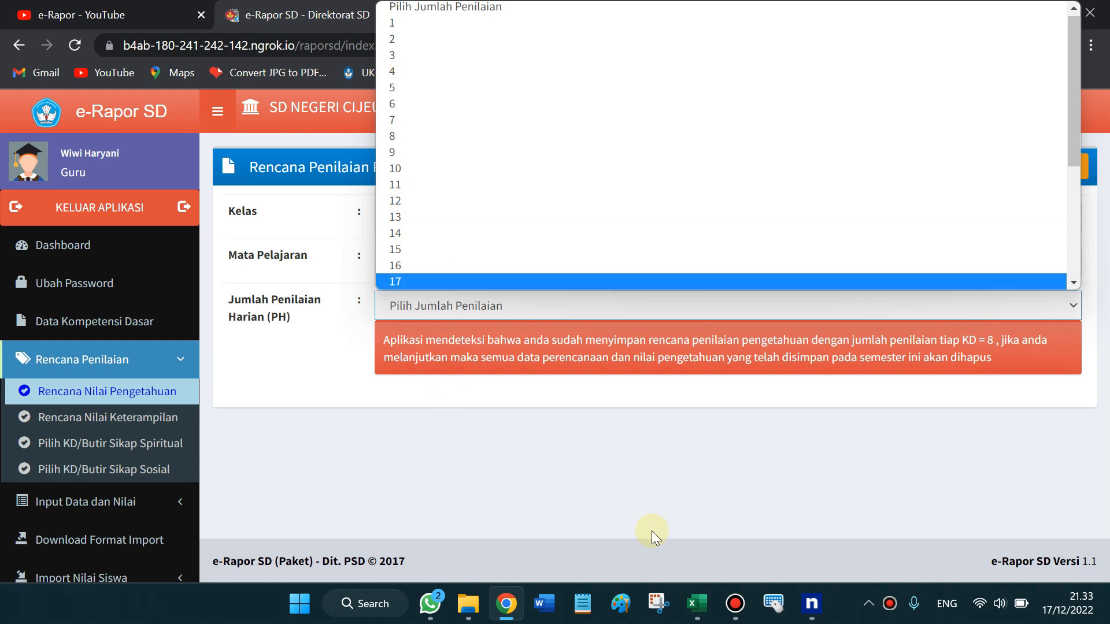
{"action": "left_click", "coordinate": [696, 604]}
Review the MTK knowledge KDs across C12:I12 in the KLS1 sheet
{"action": "left_click", "coordinate": [782, 520]}
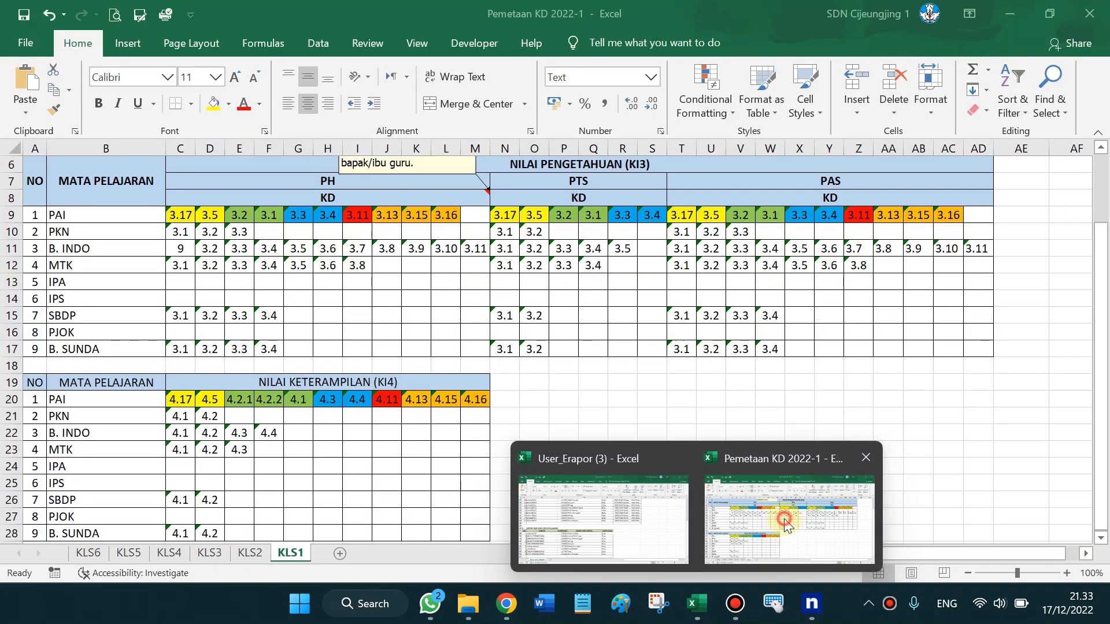
{"action": "left_click_drag", "start_coordinate": [174, 267], "coordinate": [364, 267]}
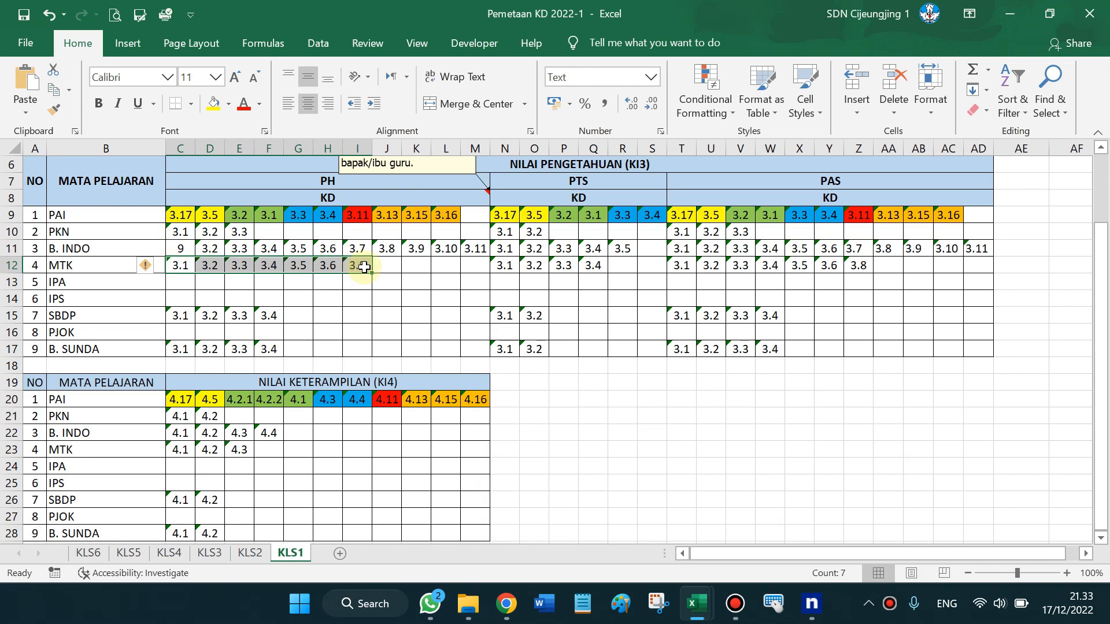
{"action": "left_click", "coordinate": [185, 264]}
{"action": "key", "text": "Right"}
{"action": "key", "text": "Right"}
{"action": "key", "text": "Right"}
{"action": "key", "text": "Right"}
{"action": "key", "text": "Right"}
{"action": "key", "text": "Right"}
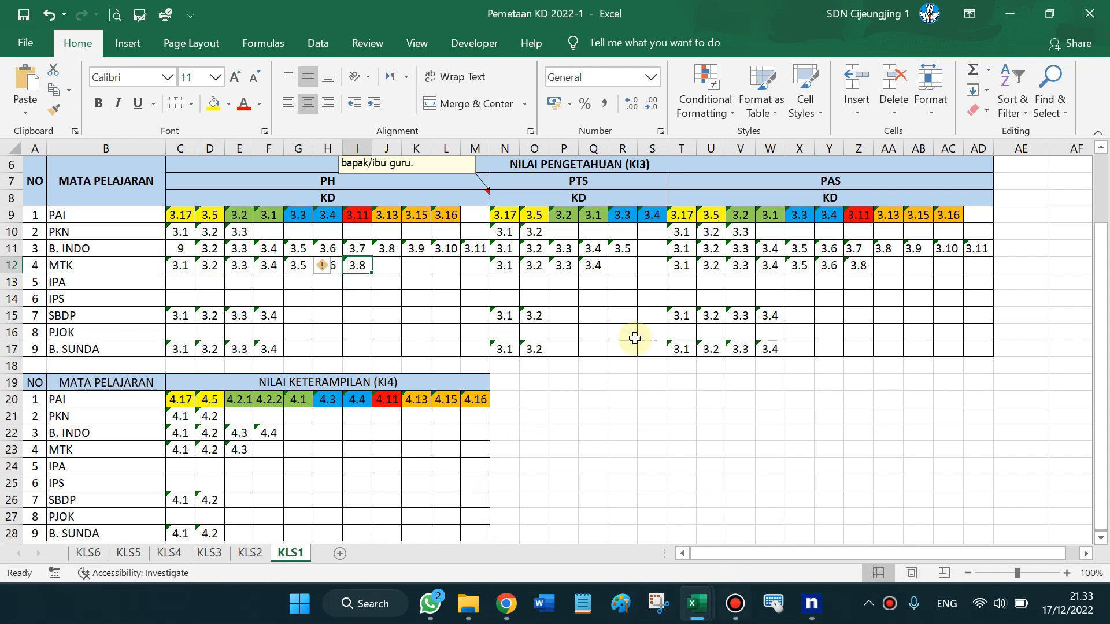
{"action": "key", "text": "Left"}
{"action": "key", "text": "Left"}
{"action": "key", "text": "Left"}
{"action": "key", "text": "Left"}
{"action": "key", "text": "Left"}
{"action": "key", "text": "Left"}
{"action": "key", "text": "Right"}
{"action": "key", "text": "Right"}
{"action": "key", "text": "Right"}
{"action": "key", "text": "Right"}
{"action": "key", "text": "Right"}
{"action": "key", "text": "Right"}
{"action": "key", "text": "Left"}
{"action": "key", "text": "Left"}
{"action": "key", "text": "Left"}
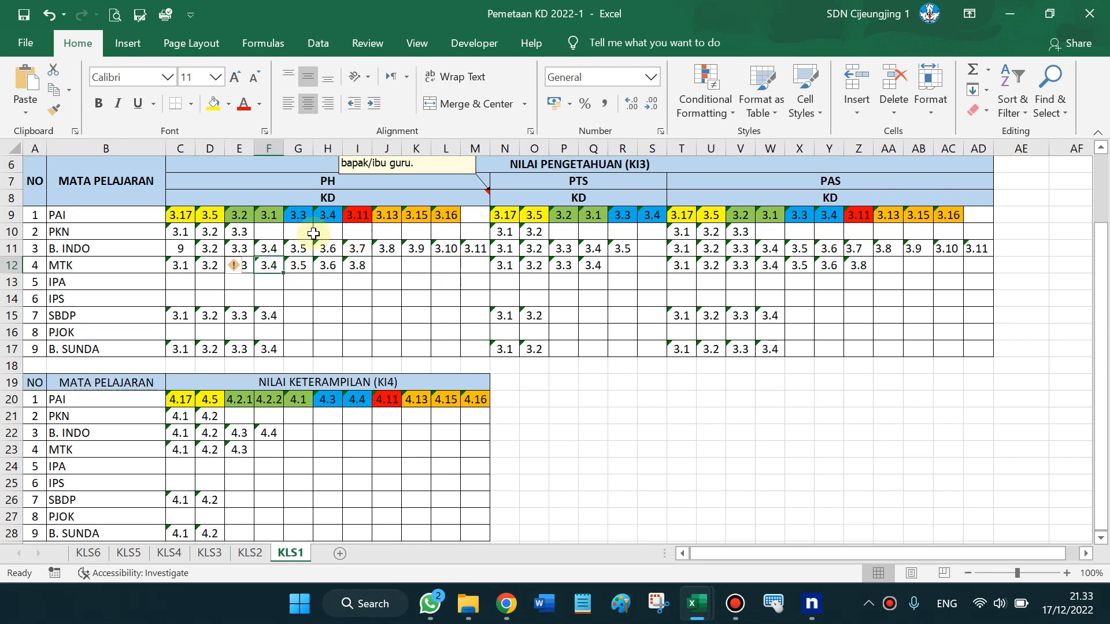
Check the PAI KDs 3.17, 3.5, 3.2 and 3.1, then return to the e-Rapor plan
{"action": "left_click", "coordinate": [183, 219]}
{"action": "key", "text": "Right"}
{"action": "key", "text": "Left"}
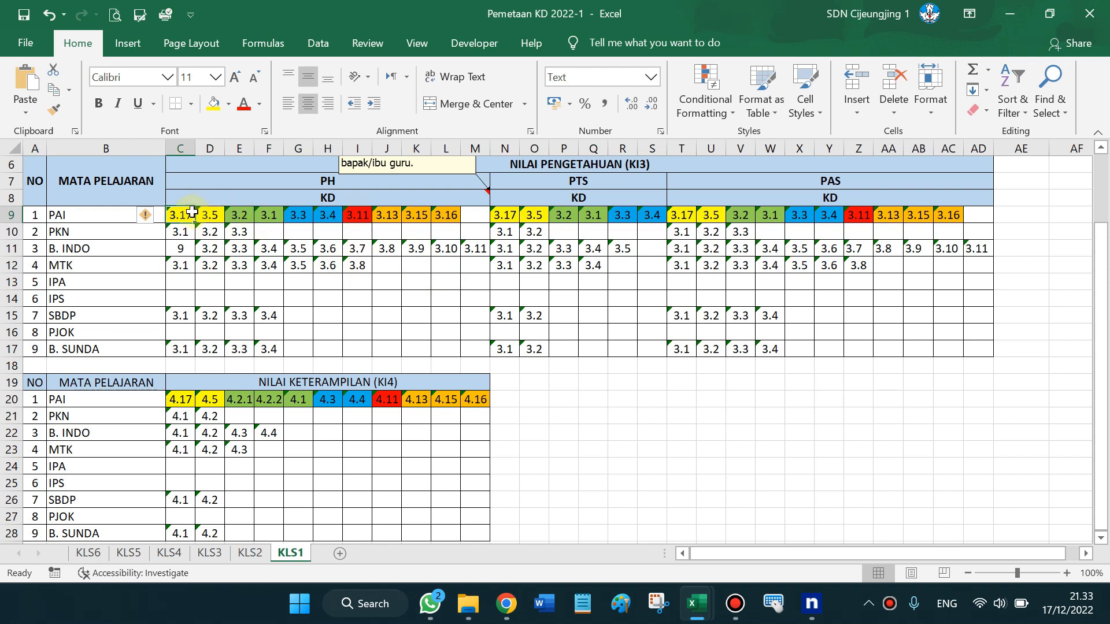
{"action": "left_click_drag", "start_coordinate": [186, 214], "coordinate": [200, 215]}
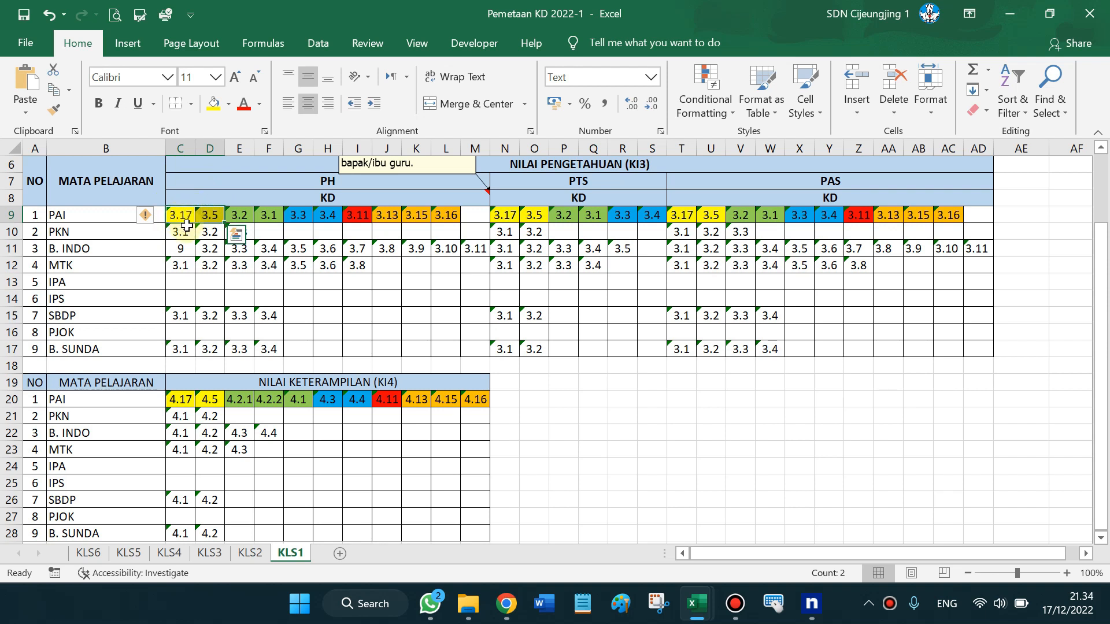
{"action": "left_click_drag", "start_coordinate": [238, 216], "coordinate": [266, 215]}
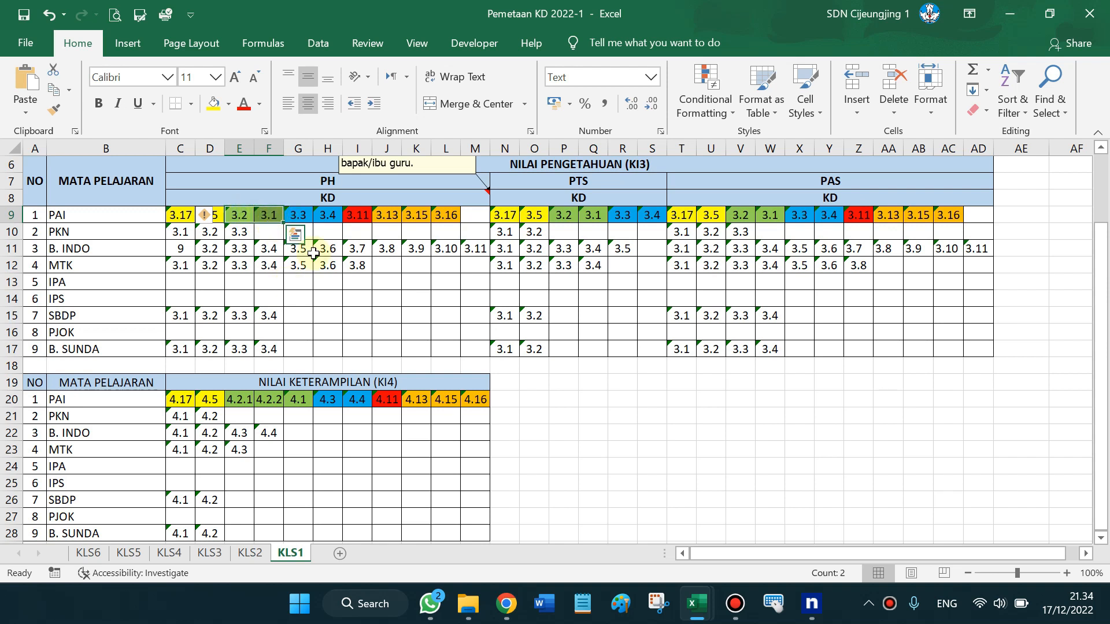
{"action": "left_click_drag", "start_coordinate": [374, 382], "coordinate": [239, 278]}
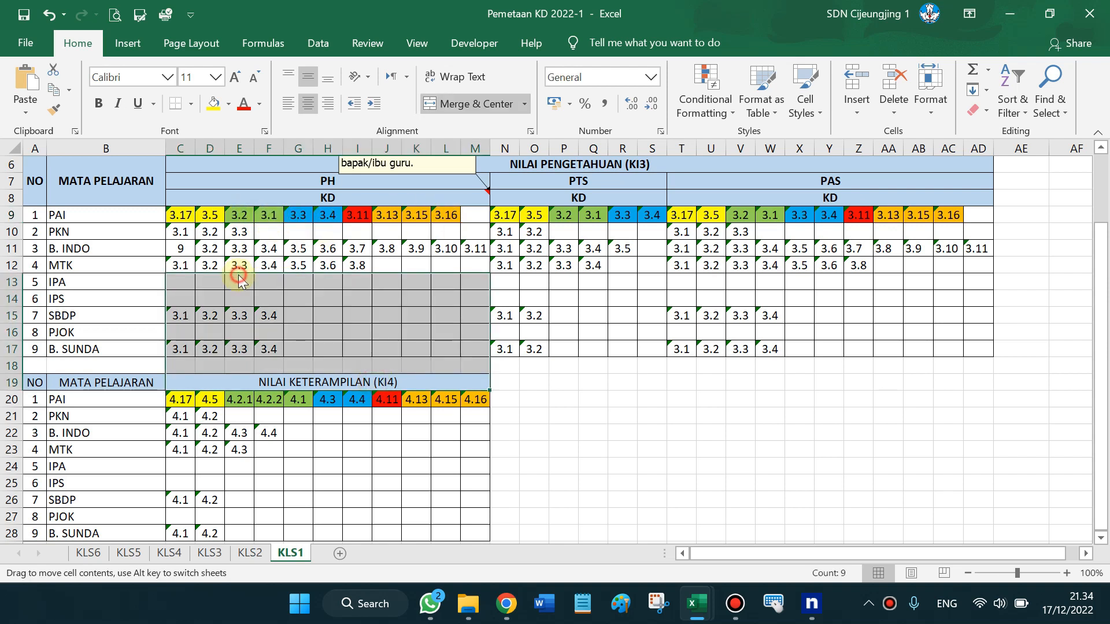
{"action": "left_click", "coordinate": [181, 232]}
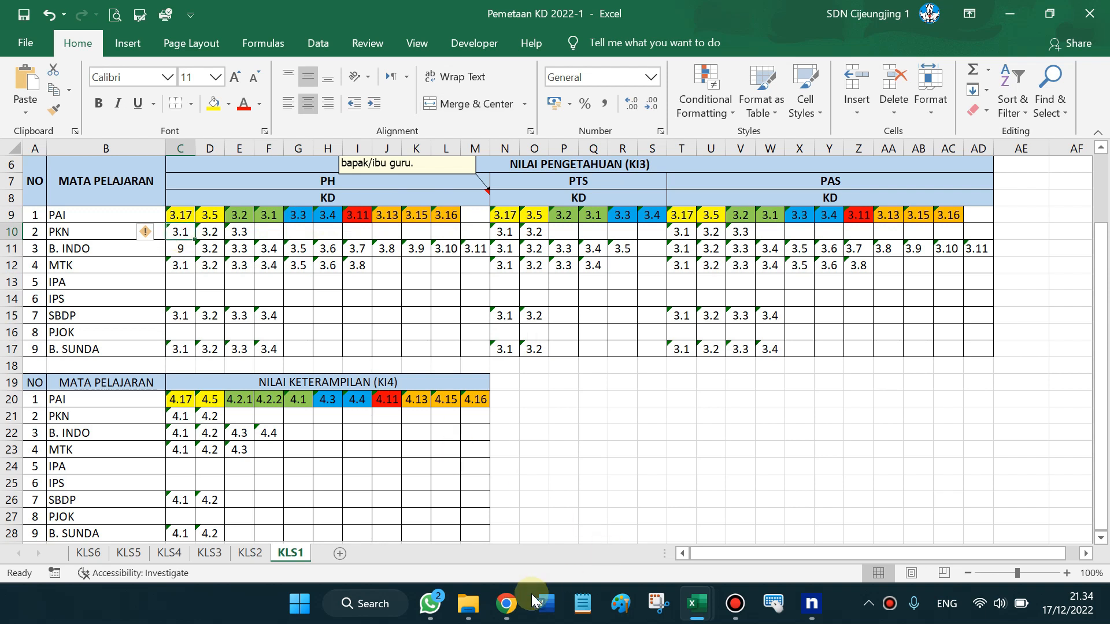
{"action": "left_click", "coordinate": [506, 604]}
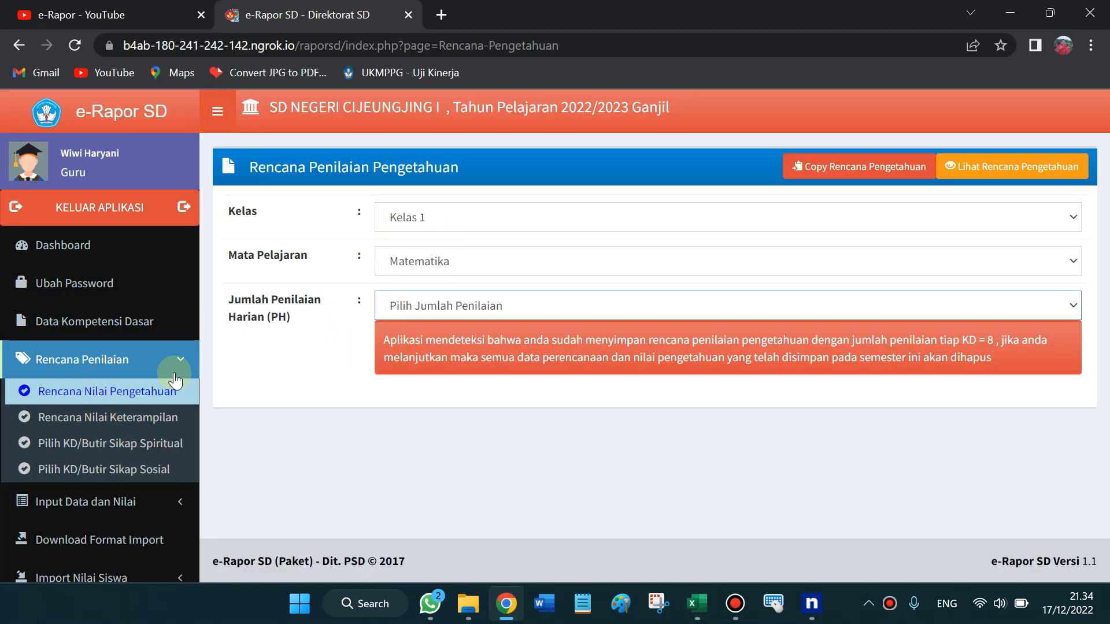
Compare the knowledge plan form for Matematika and Bahasa Indonesia, reviewing the warning text
{"action": "left_click", "coordinate": [450, 269]}
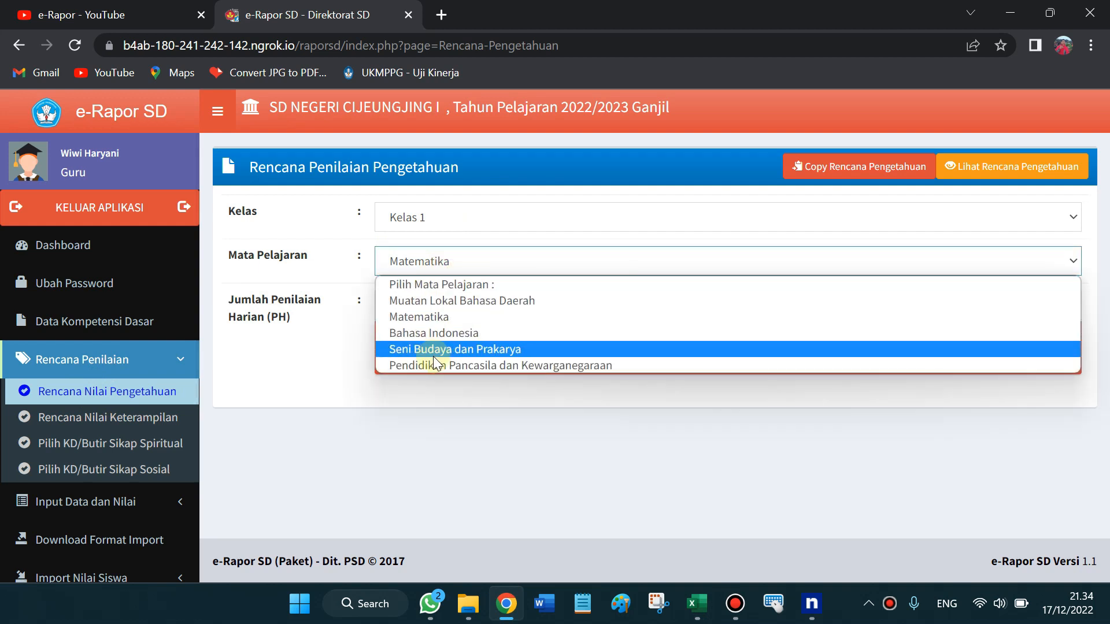
{"action": "left_click", "coordinate": [322, 347]}
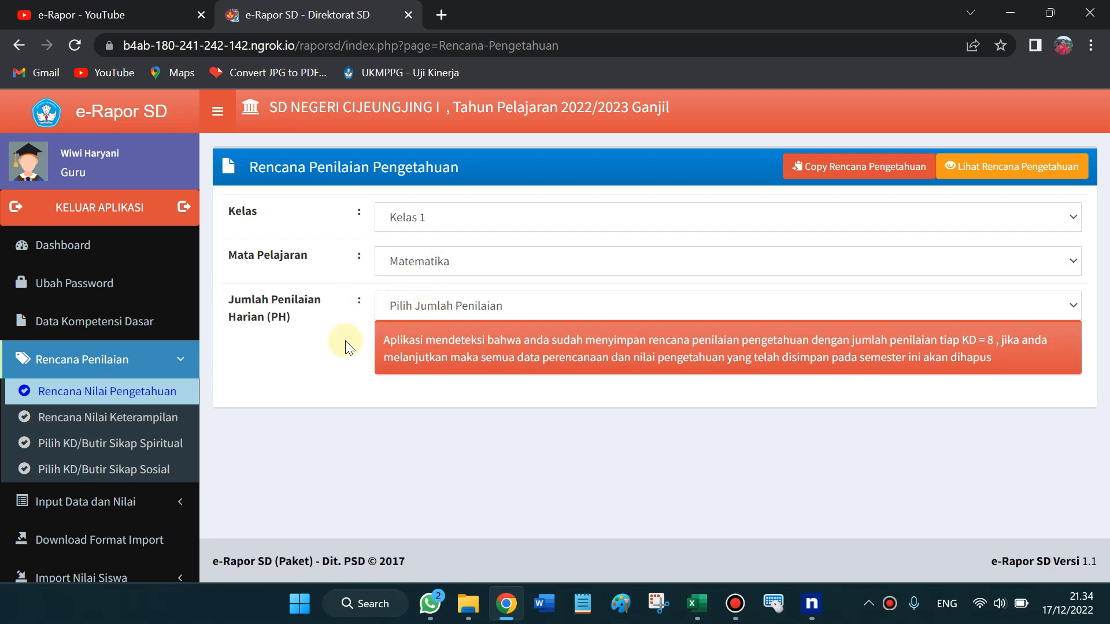
{"action": "left_click_drag", "start_coordinate": [386, 342], "coordinate": [651, 340]}
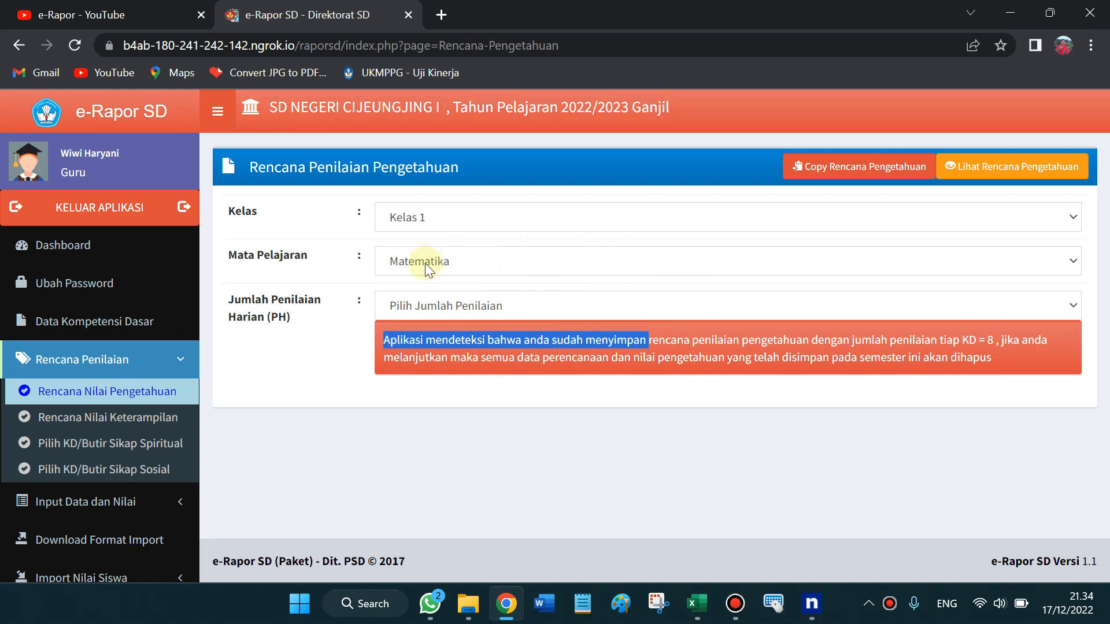
{"action": "left_click", "coordinate": [478, 268]}
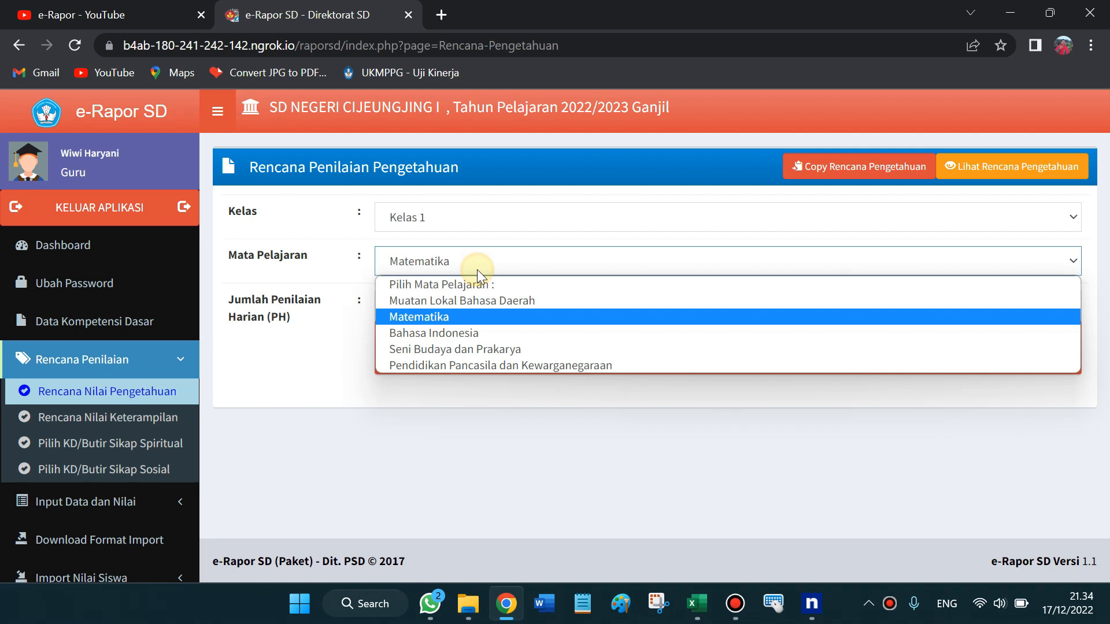
{"action": "left_click", "coordinate": [443, 334]}
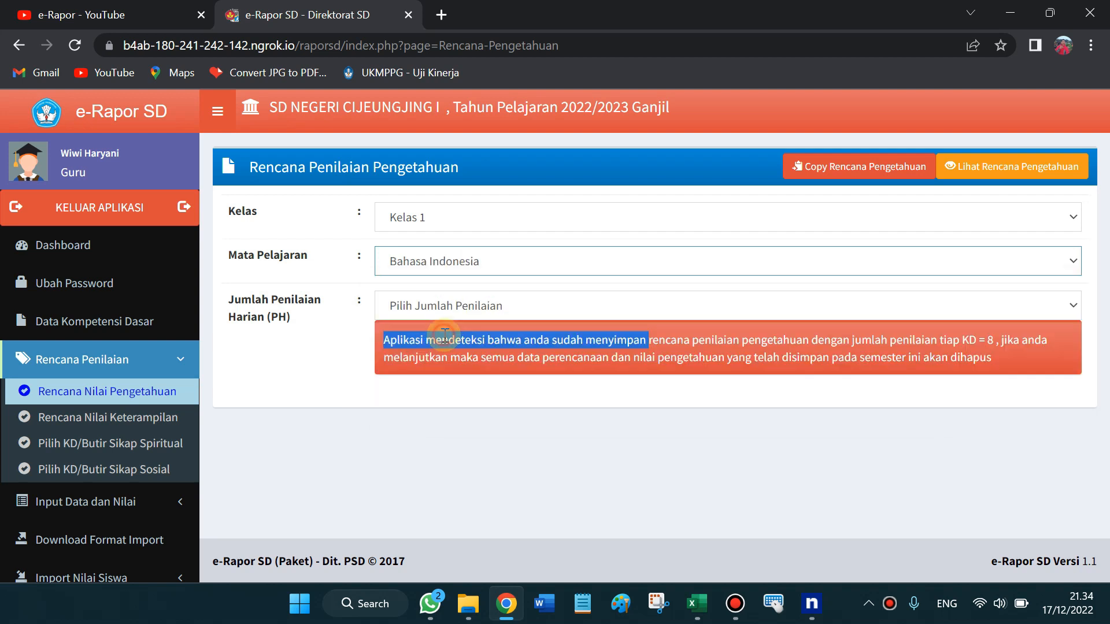
{"action": "left_click", "coordinate": [388, 340]}
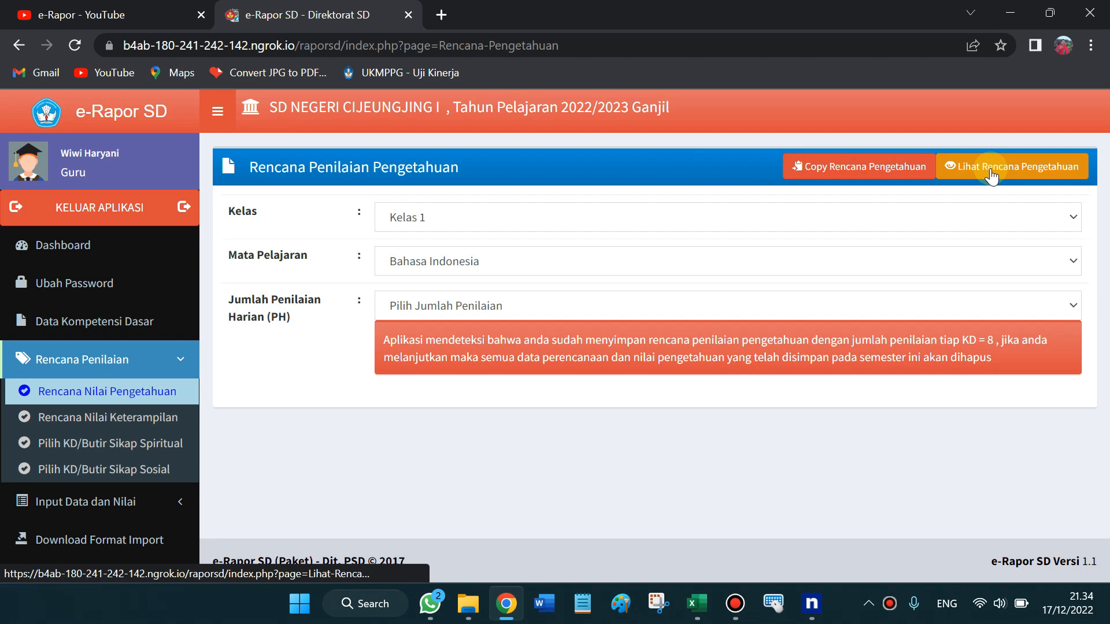
Choose Pendidikan Pancasila dan Kewarganegaraan, then open the Lihat Rencana Pengetahuan overview
{"action": "left_click", "coordinate": [523, 258]}
{"action": "key", "text": "Down"}
{"action": "key", "text": "Down"}
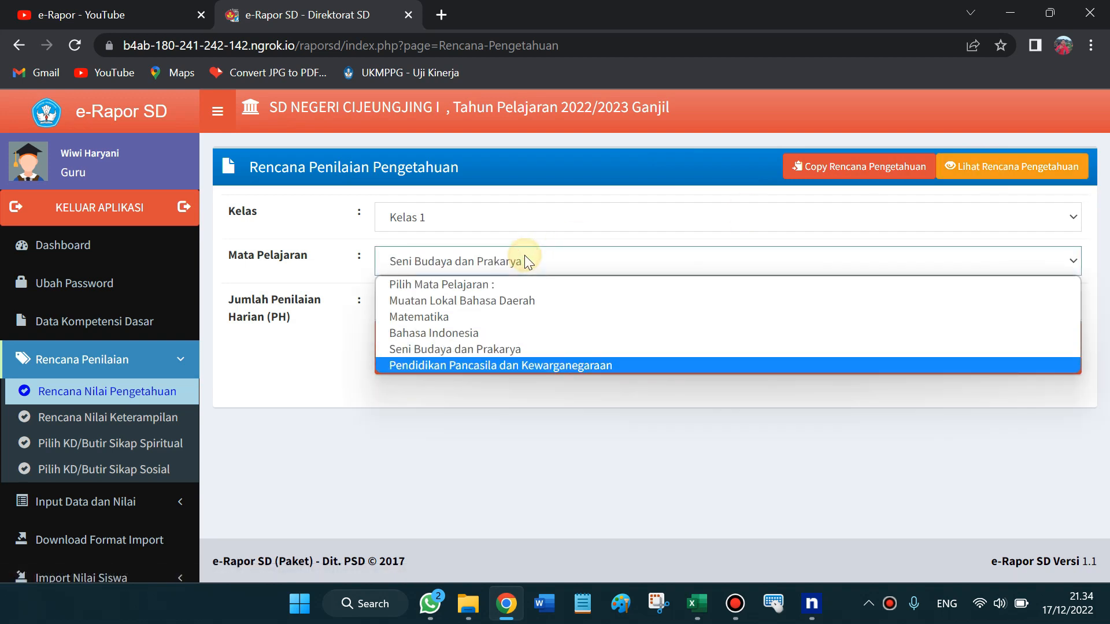
{"action": "left_click", "coordinate": [501, 363]}
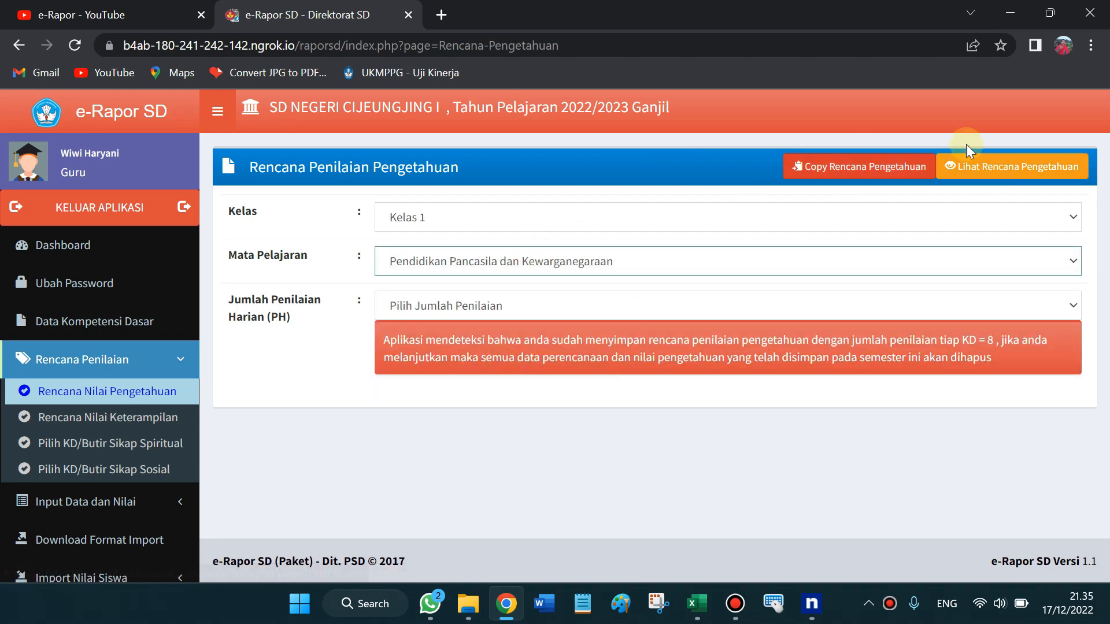
{"action": "left_click", "coordinate": [990, 172]}
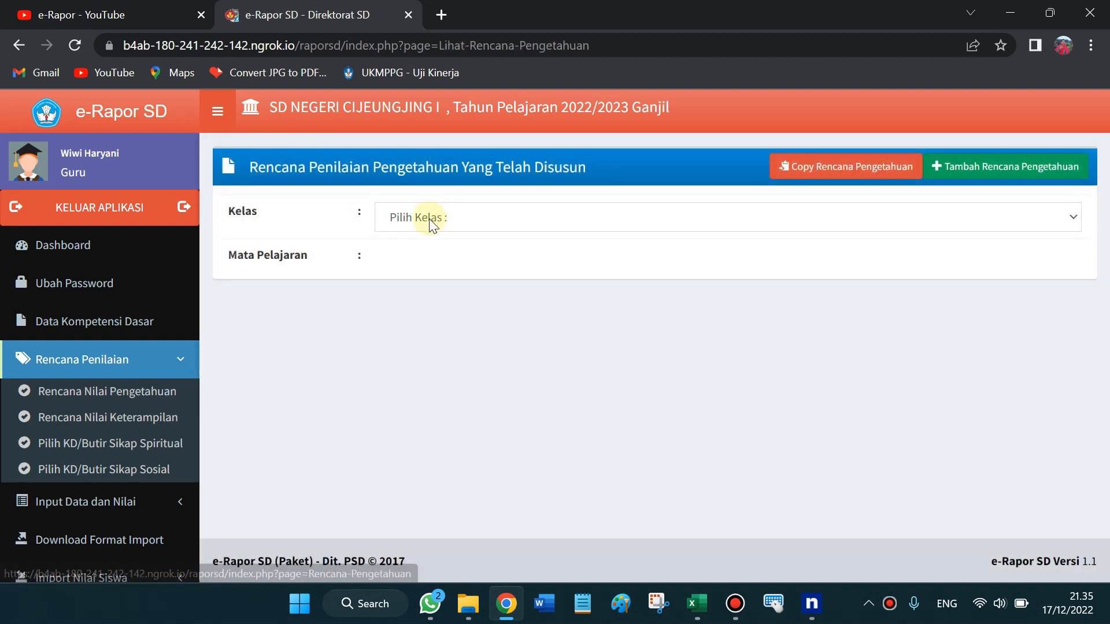
Show the Kelas 1 PKN knowledge plan and review KD 3.1–3.3 Tes Tulis entries, PH weight 1, PAS 2
{"action": "left_click", "coordinate": [429, 219]}
{"action": "key", "text": "Down"}
{"action": "key", "text": "Return"}
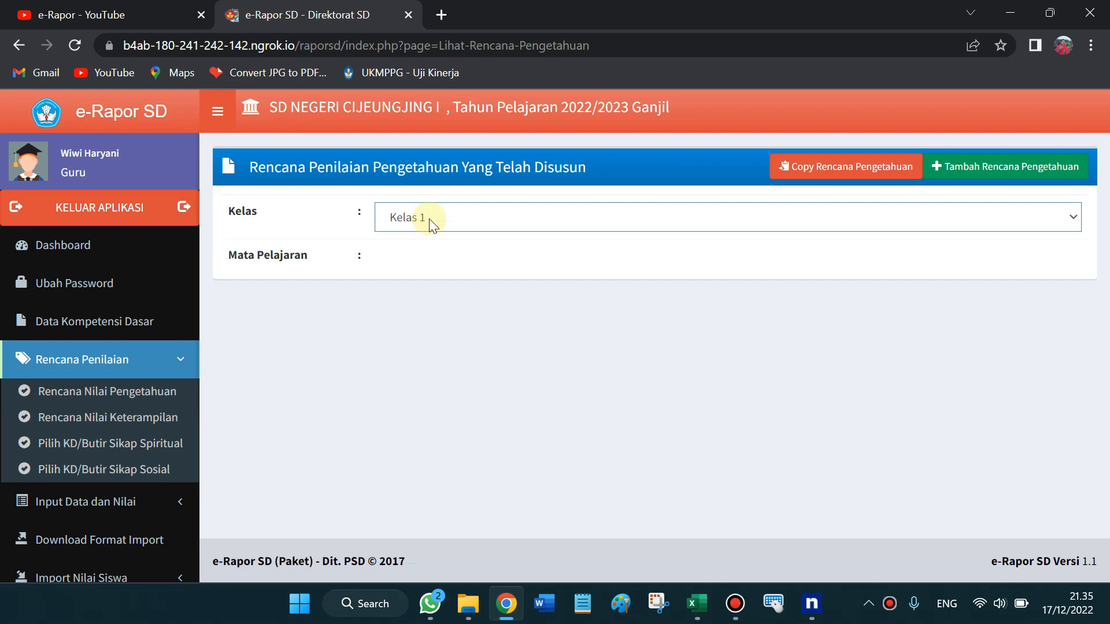
{"action": "left_click", "coordinate": [406, 260]}
{"action": "key", "text": "Down"}
{"action": "key", "text": "Down"}
{"action": "key", "text": "Down"}
{"action": "key", "text": "Down"}
{"action": "key", "text": "Down"}
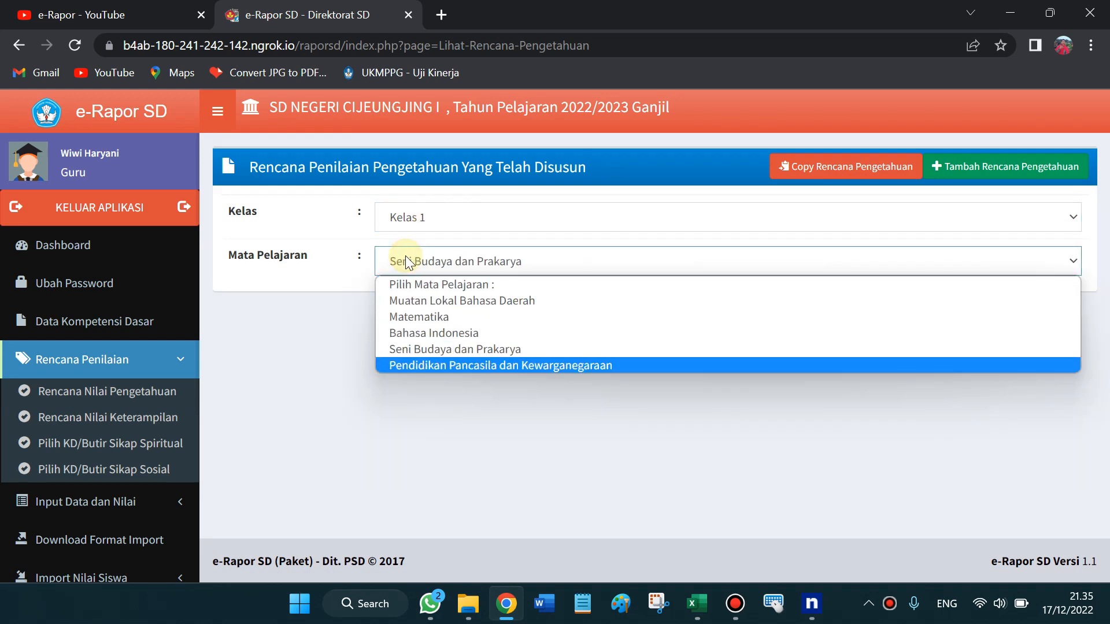
{"action": "key", "text": "Return"}
{"action": "left_click_drag", "start_coordinate": [1104, 257], "coordinate": [1109, 356]}
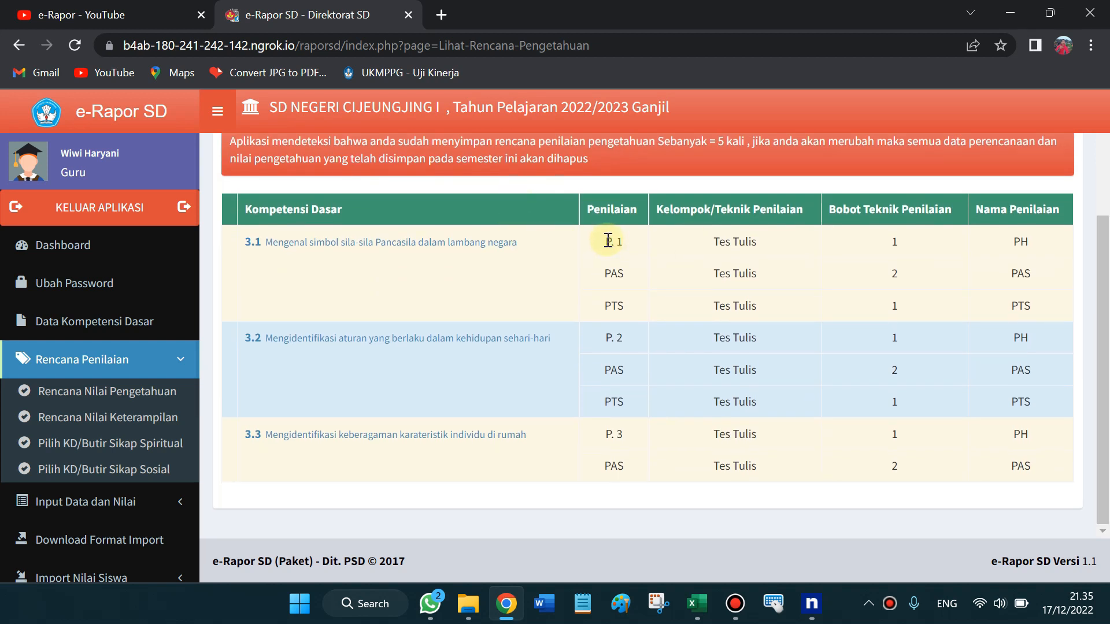
{"action": "left_click_drag", "start_coordinate": [610, 241], "coordinate": [619, 242]}
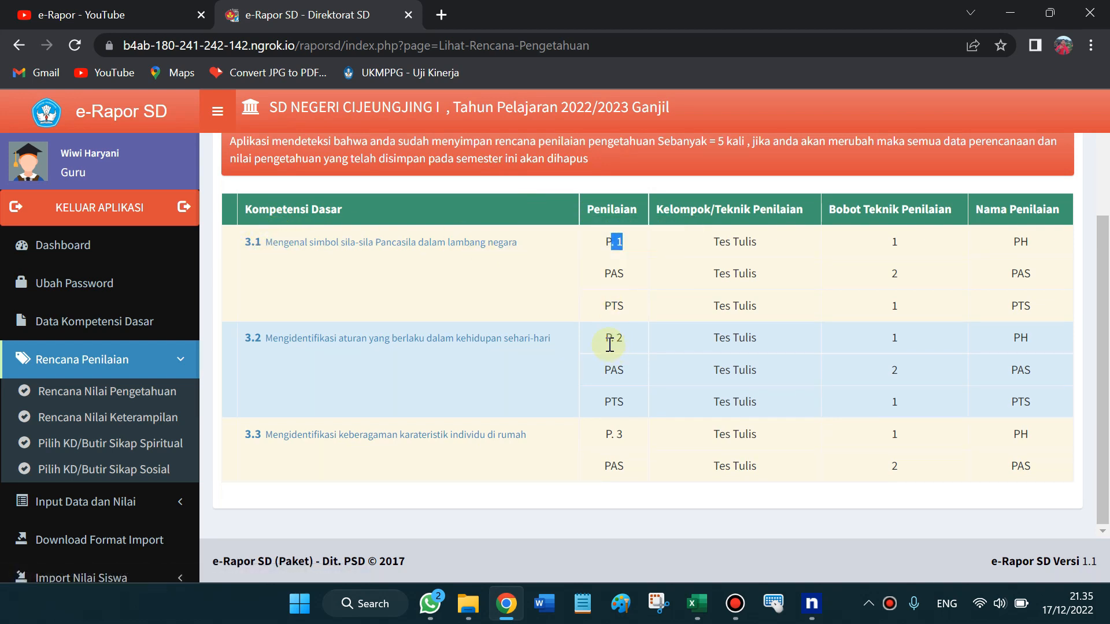
{"action": "left_click_drag", "start_coordinate": [606, 339], "coordinate": [628, 346]}
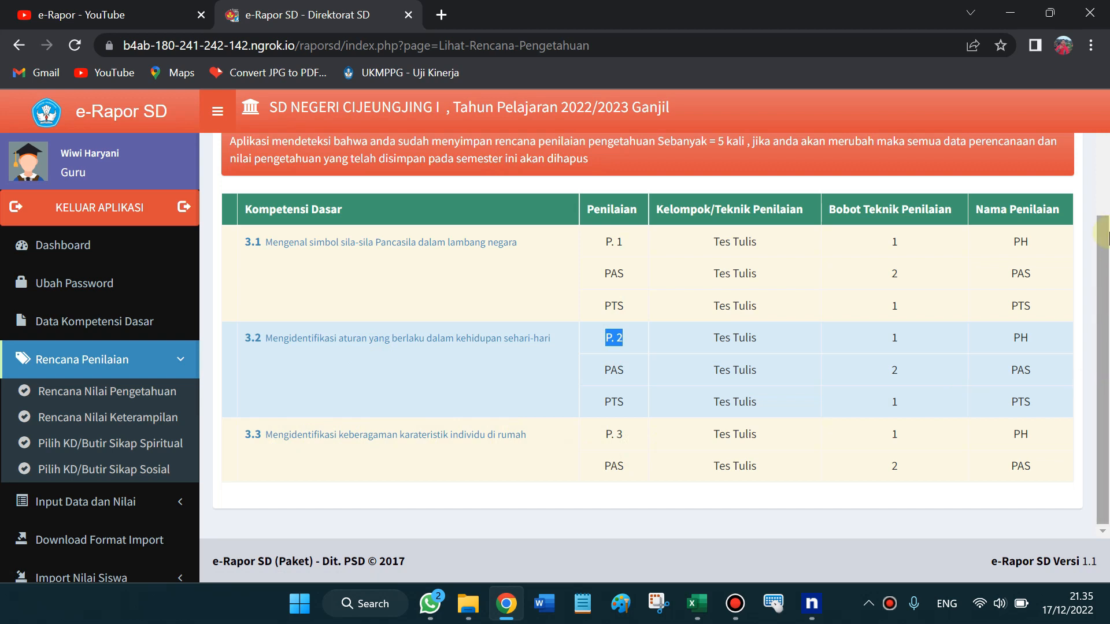
{"action": "left_click_drag", "start_coordinate": [1108, 271], "coordinate": [1099, 163]}
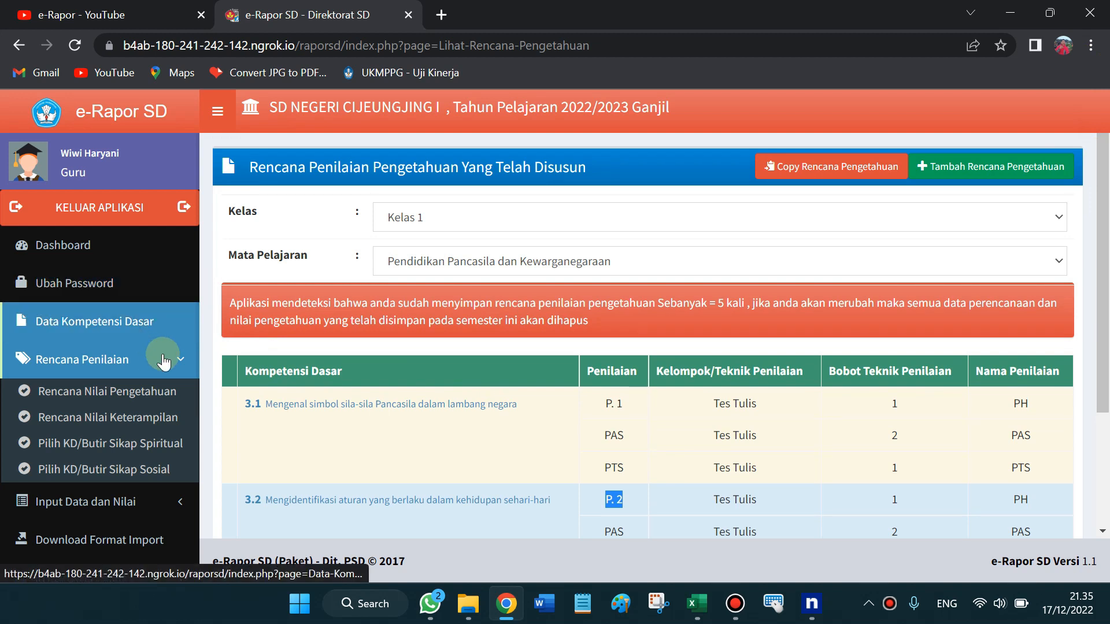
On Rencana Nilai Keterampilan, choose Kelas 1 and Pendidikan Pancasila dan Kewarganegaraan
{"action": "left_click", "coordinate": [120, 419]}
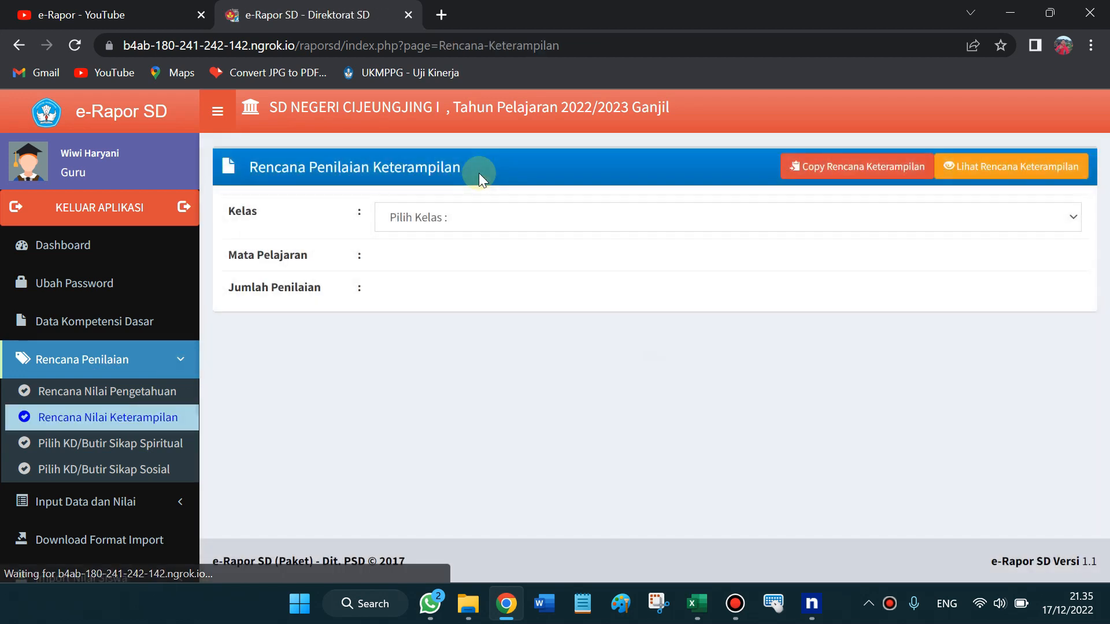
{"action": "left_click", "coordinate": [427, 219]}
{"action": "key", "text": "Down"}
{"action": "key", "text": "Return"}
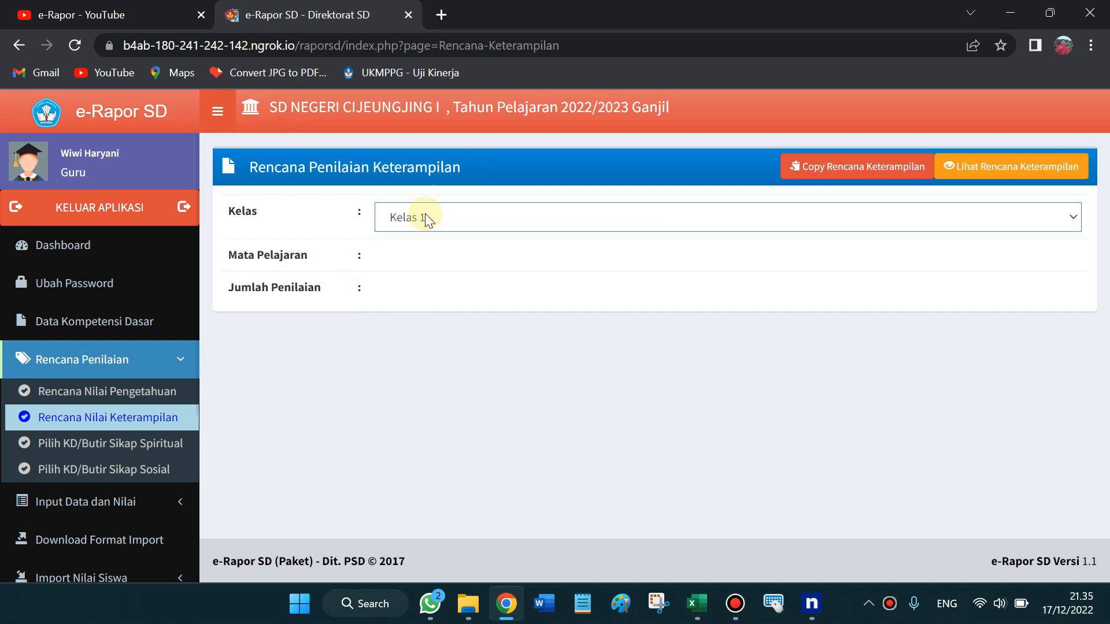
{"action": "key", "text": "Tab"}
{"action": "key", "text": "Down"}
{"action": "key", "text": "Down"}
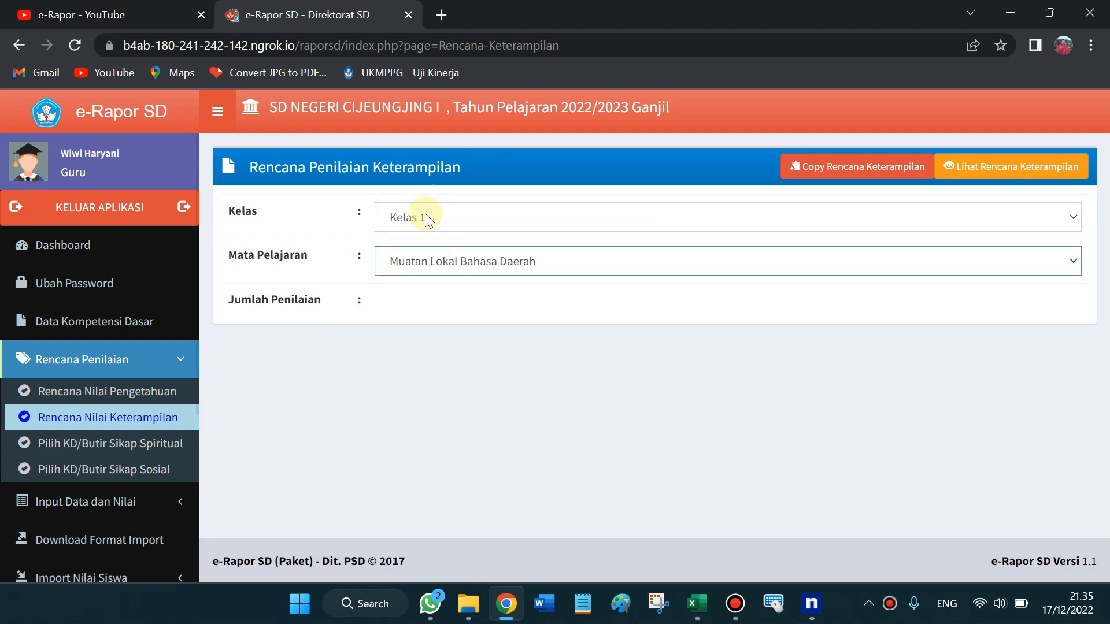
{"action": "key", "text": "Down"}
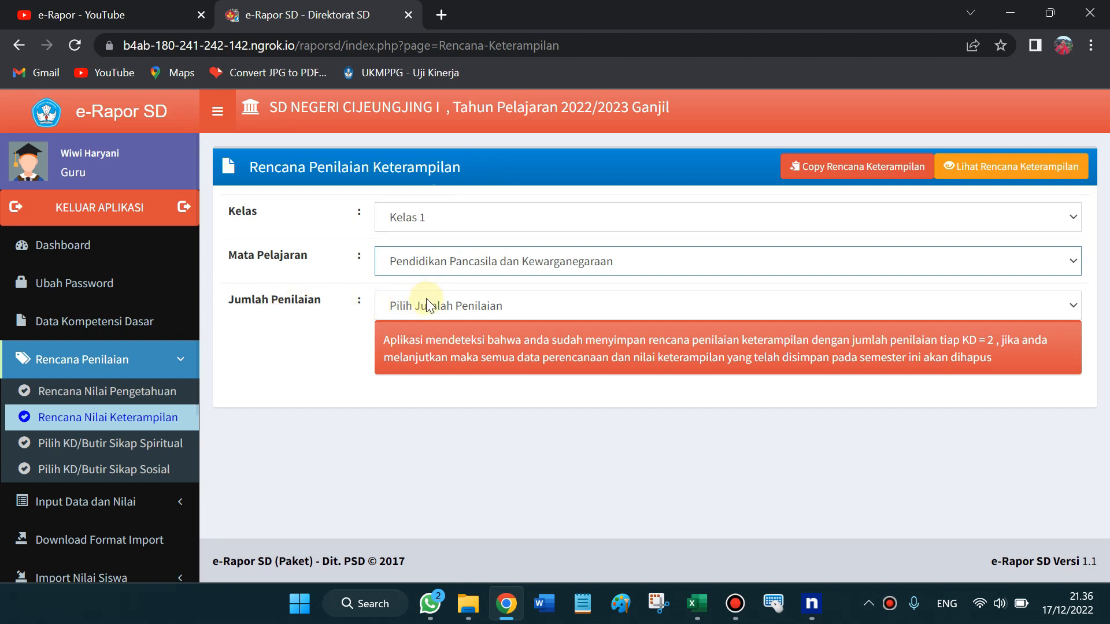
{"action": "left_click", "coordinate": [426, 302]}
{"action": "left_click", "coordinate": [471, 522]}
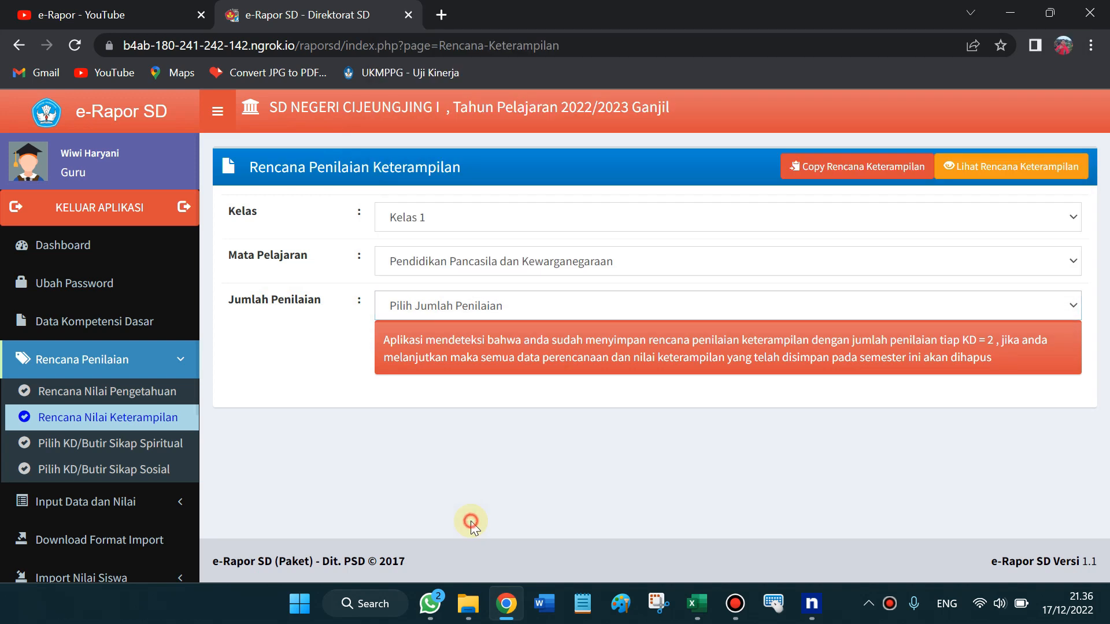
Check PKN skills KD 4.1 and 4.2 on the KLS1 sheet of the Pemetaan KD 2022-1 workbook
{"action": "left_click", "coordinate": [696, 615]}
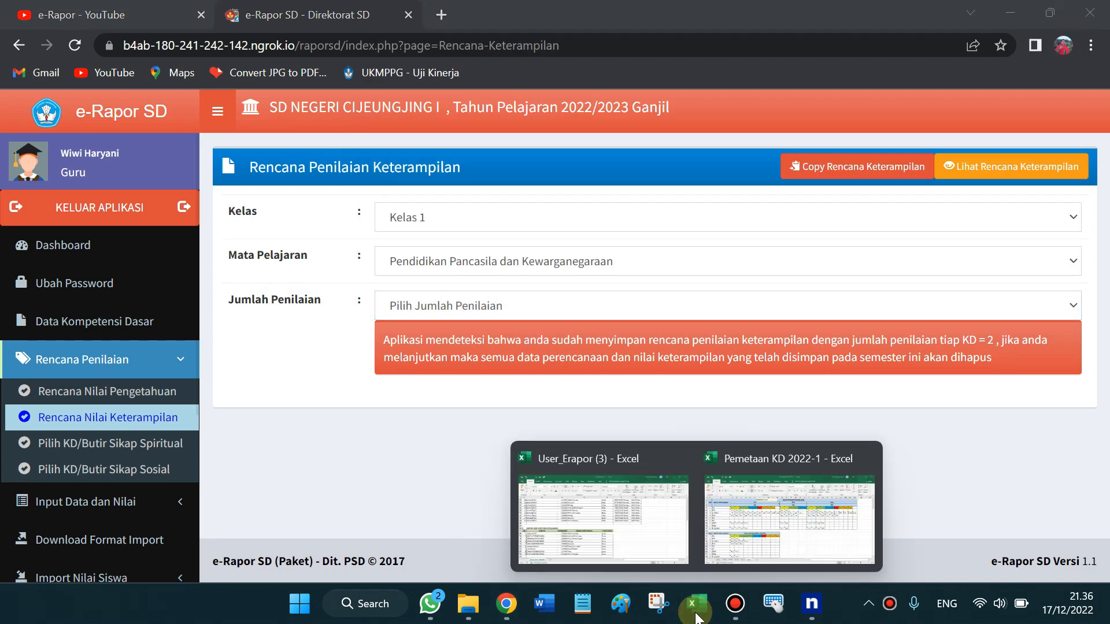
{"action": "left_click", "coordinate": [772, 538]}
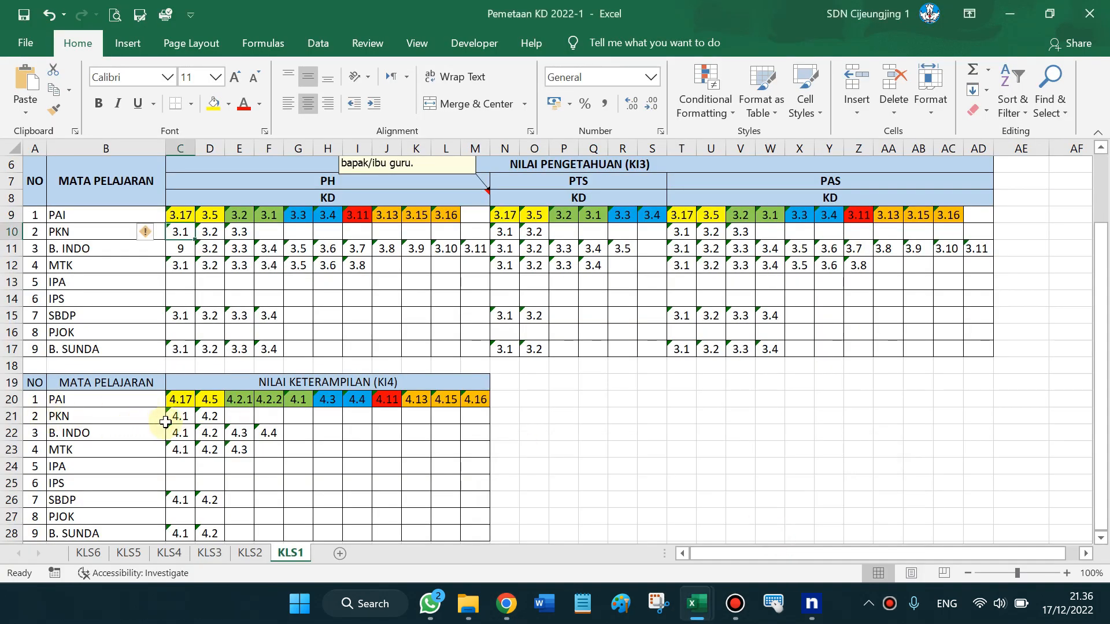
{"action": "left_click_drag", "start_coordinate": [168, 419], "coordinate": [209, 416]}
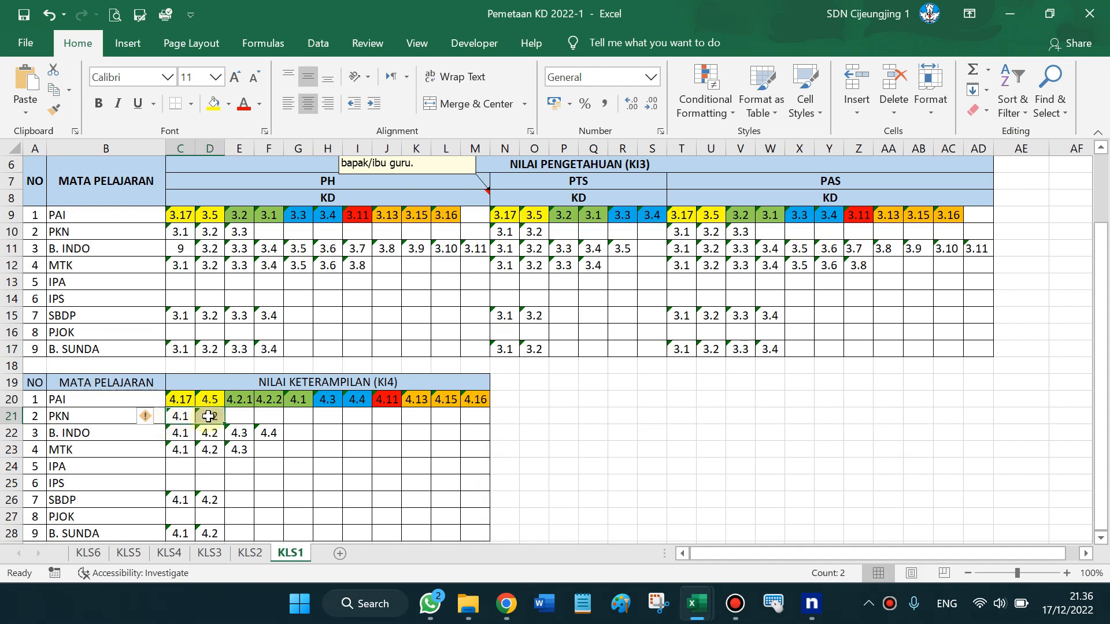
{"action": "left_click", "coordinate": [506, 603]}
Set the number of skills assessments per KD to 2
{"action": "left_click", "coordinate": [406, 308]}
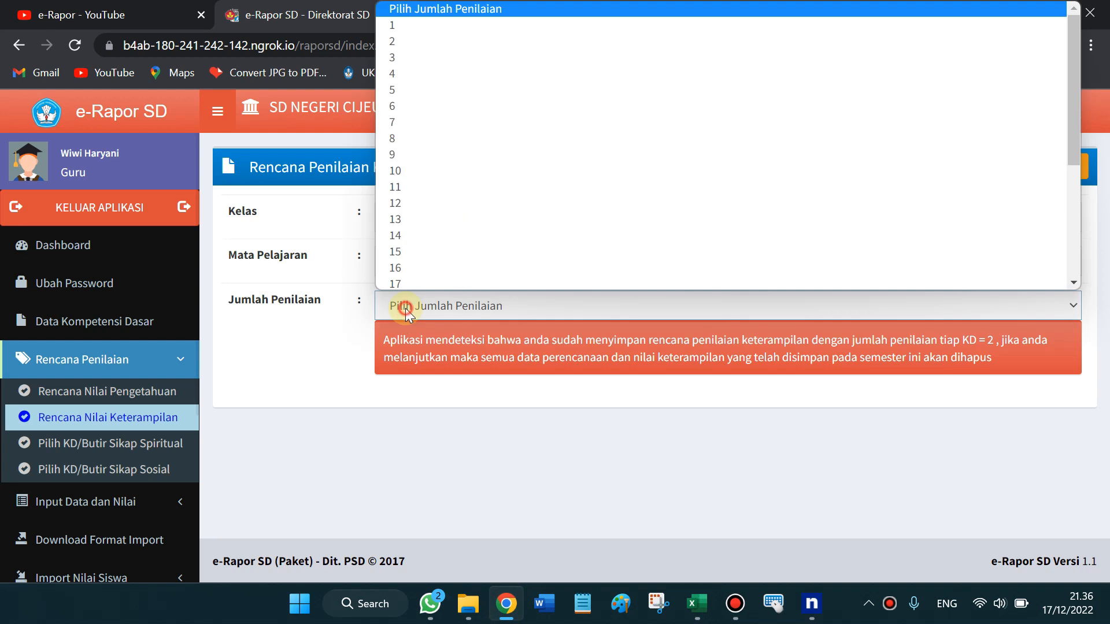
{"action": "left_click", "coordinate": [394, 38]}
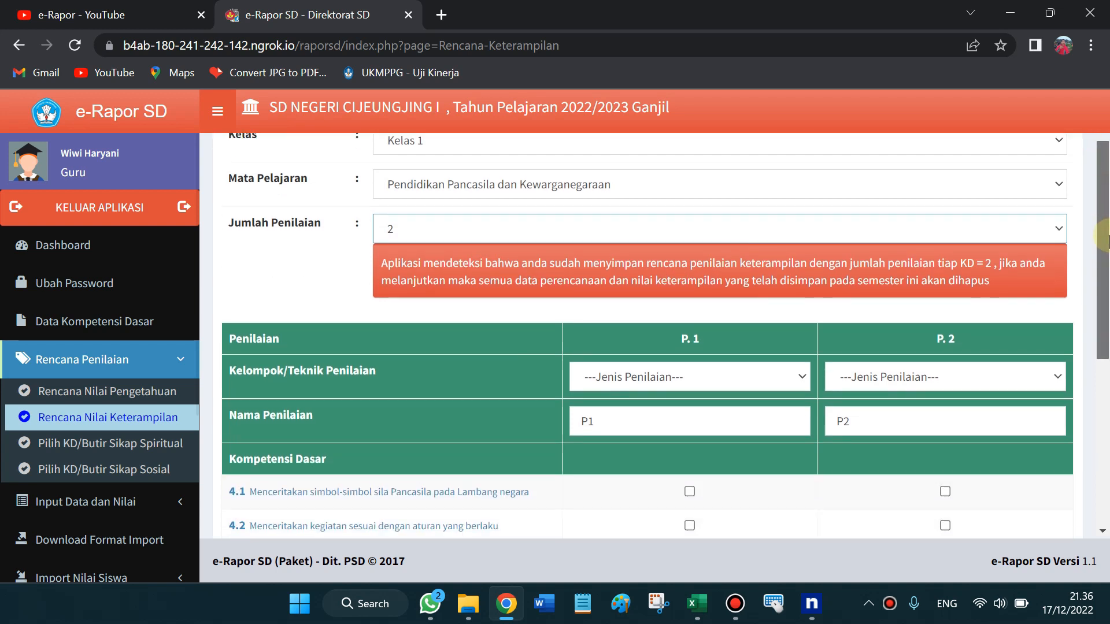
{"action": "scroll", "coordinate": [1104, 243], "scroll_direction": "down", "scroll_amount": 2}
{"action": "left_click_drag", "start_coordinate": [1105, 242], "coordinate": [1104, 261]}
{"action": "scroll", "coordinate": [1105, 263], "scroll_direction": "down", "scroll_amount": 1}
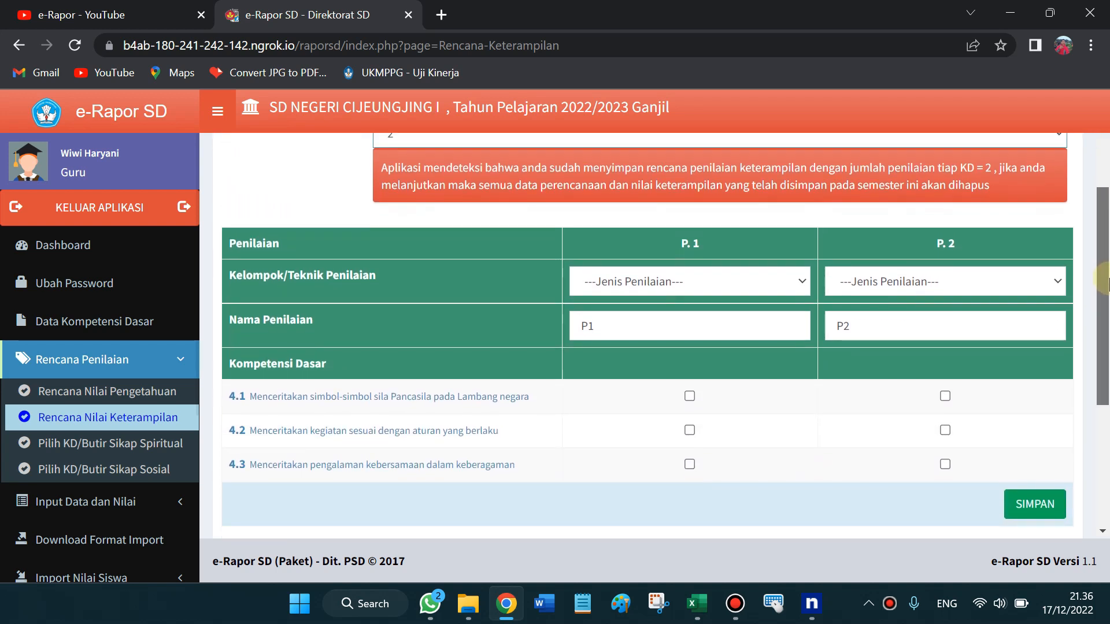
{"action": "left_click", "coordinate": [703, 271]}
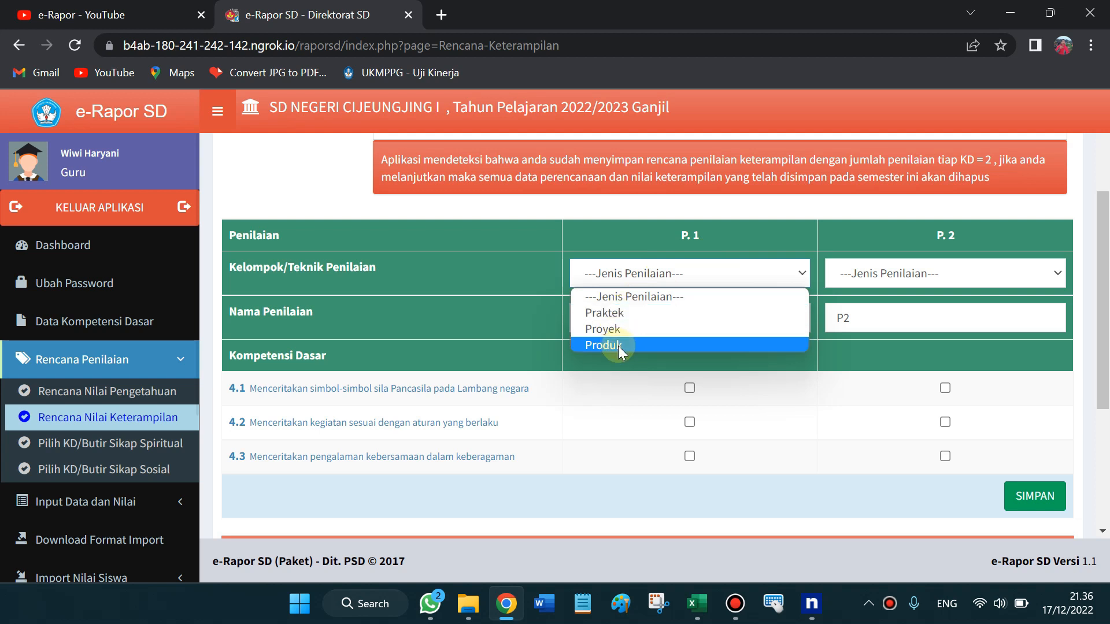
{"action": "left_click", "coordinate": [589, 372]}
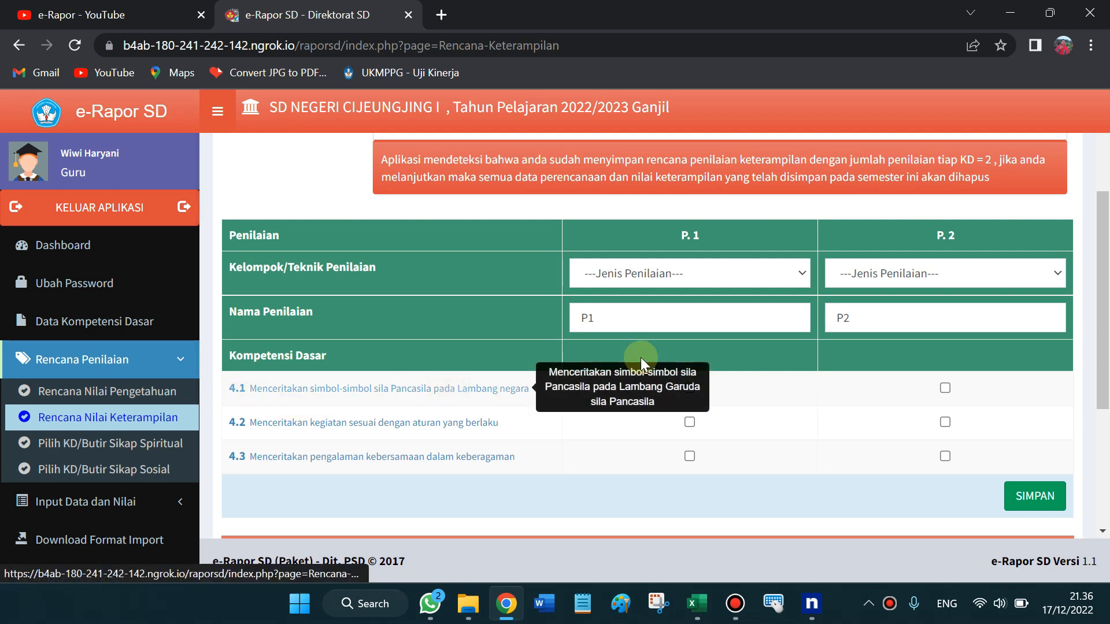
Make P.1 and P.2 Praktek, ticking KD 4.1 under P.1 and 4.2 under P.2
{"action": "left_click", "coordinate": [733, 276]}
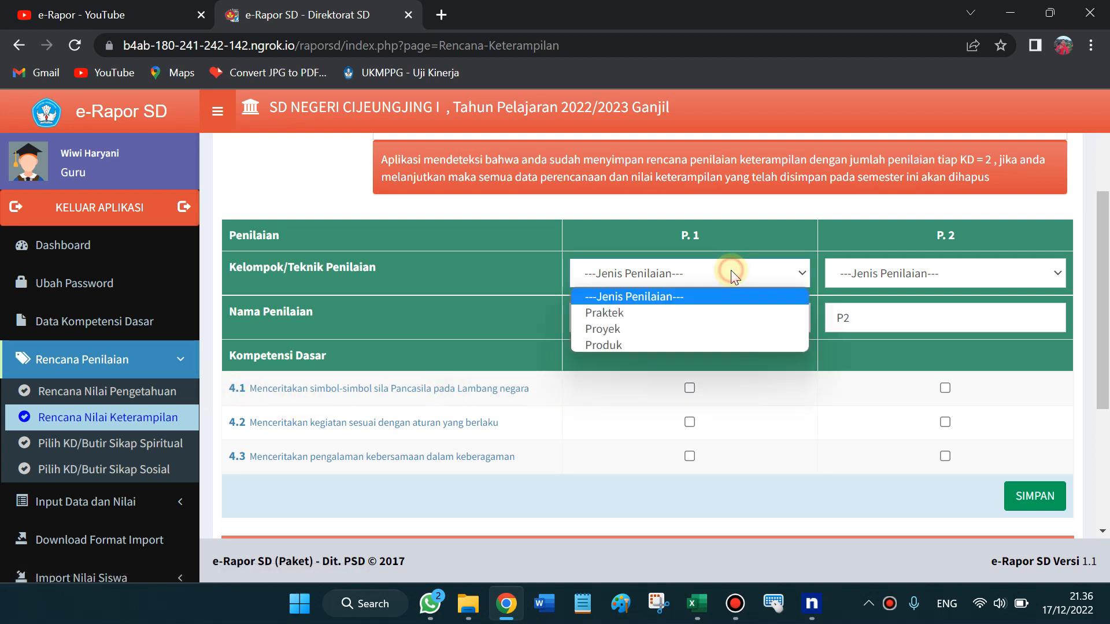
{"action": "left_click", "coordinate": [665, 314]}
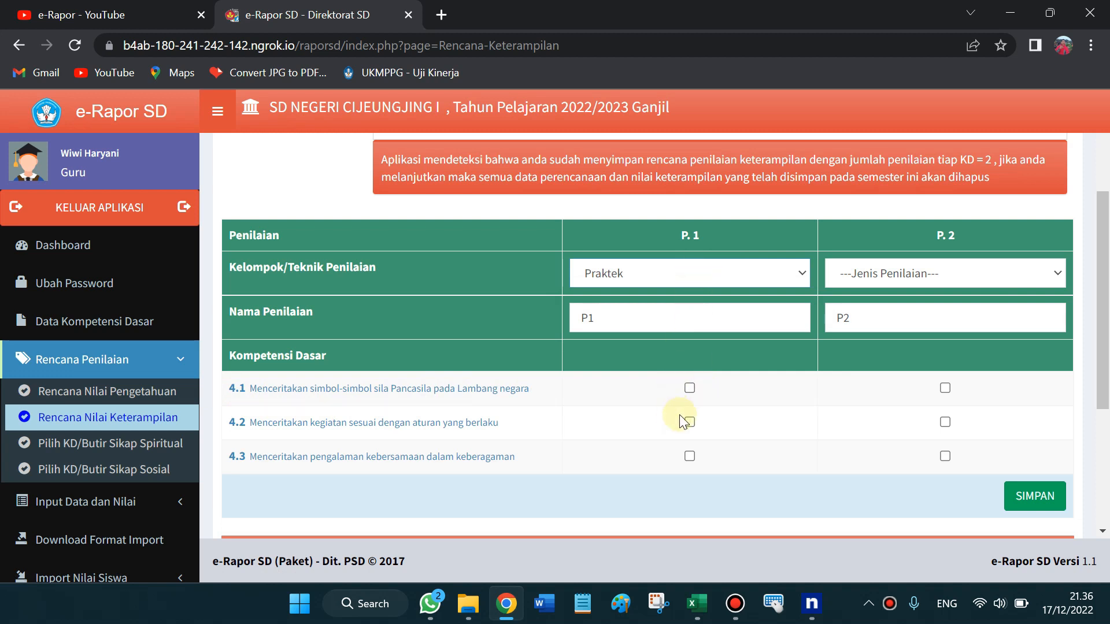
{"action": "left_click", "coordinate": [690, 389]}
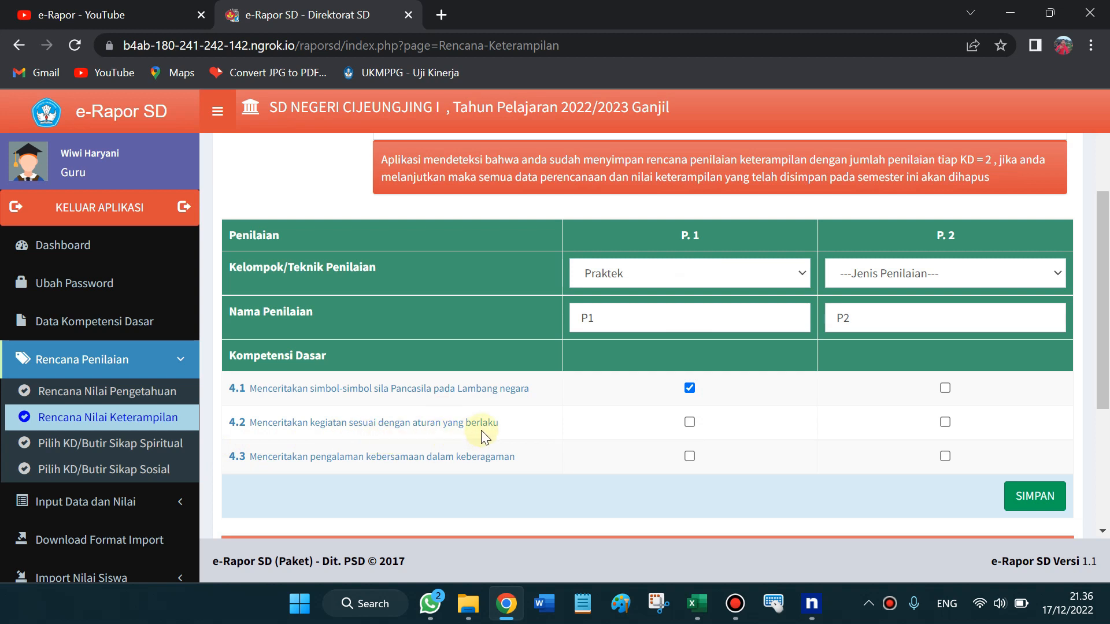
{"action": "left_click", "coordinate": [942, 273]}
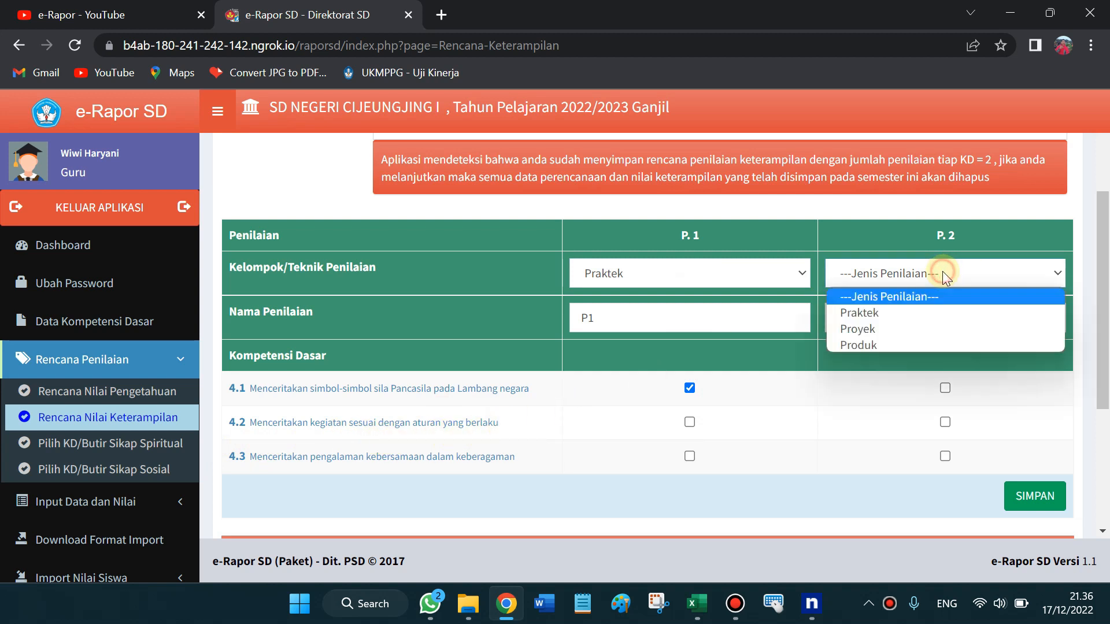
{"action": "left_click", "coordinate": [905, 311]}
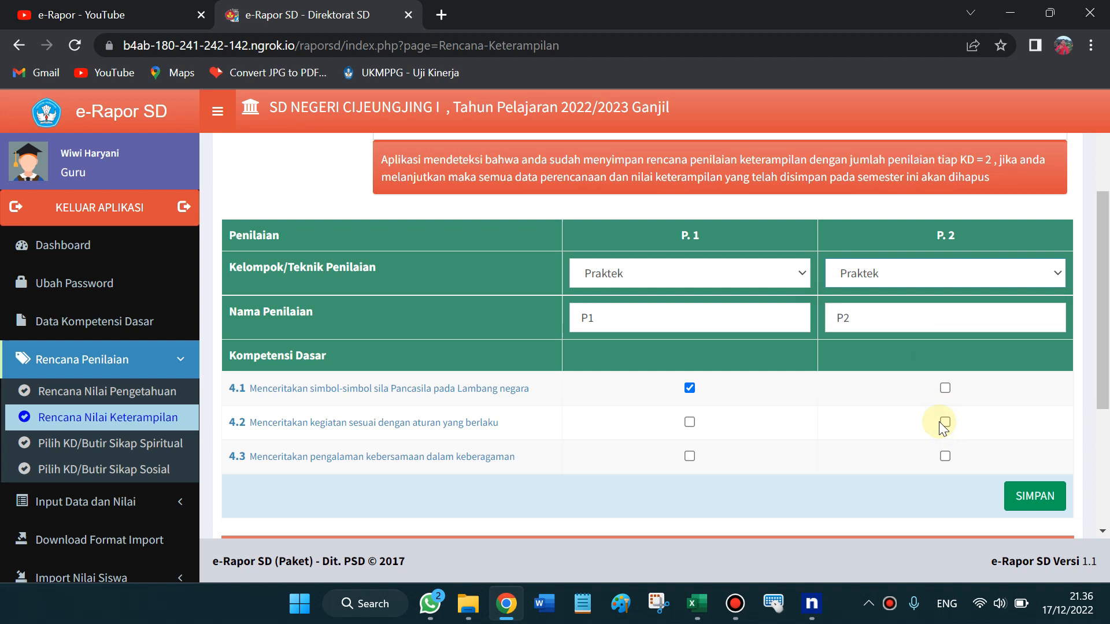
{"action": "left_click", "coordinate": [945, 421]}
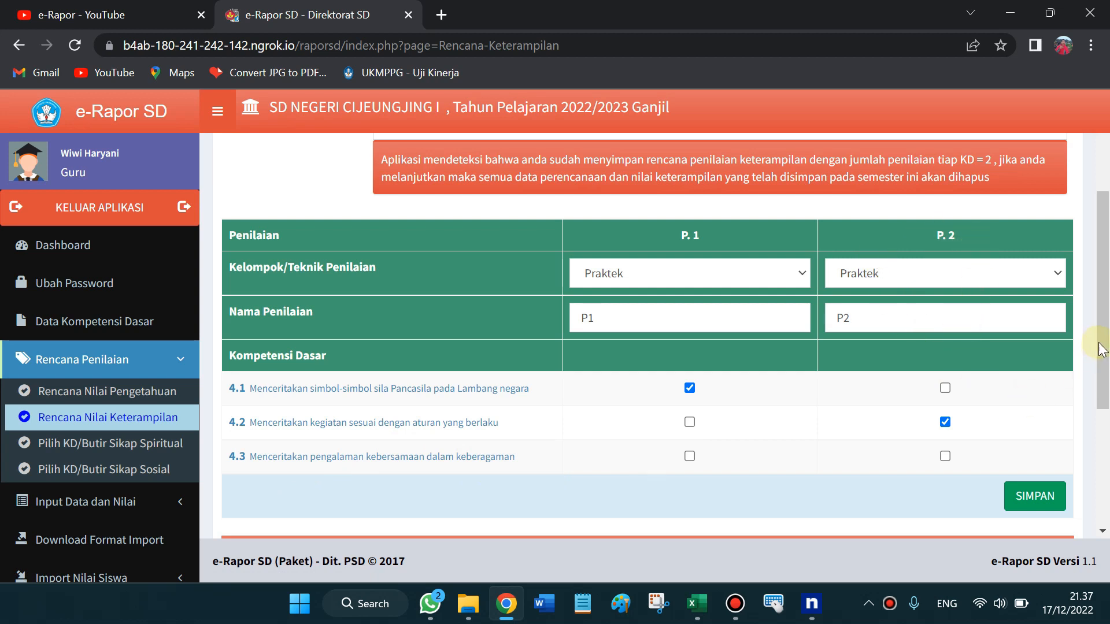
{"action": "scroll", "coordinate": [942, 231], "scroll_direction": "up", "scroll_amount": 3}
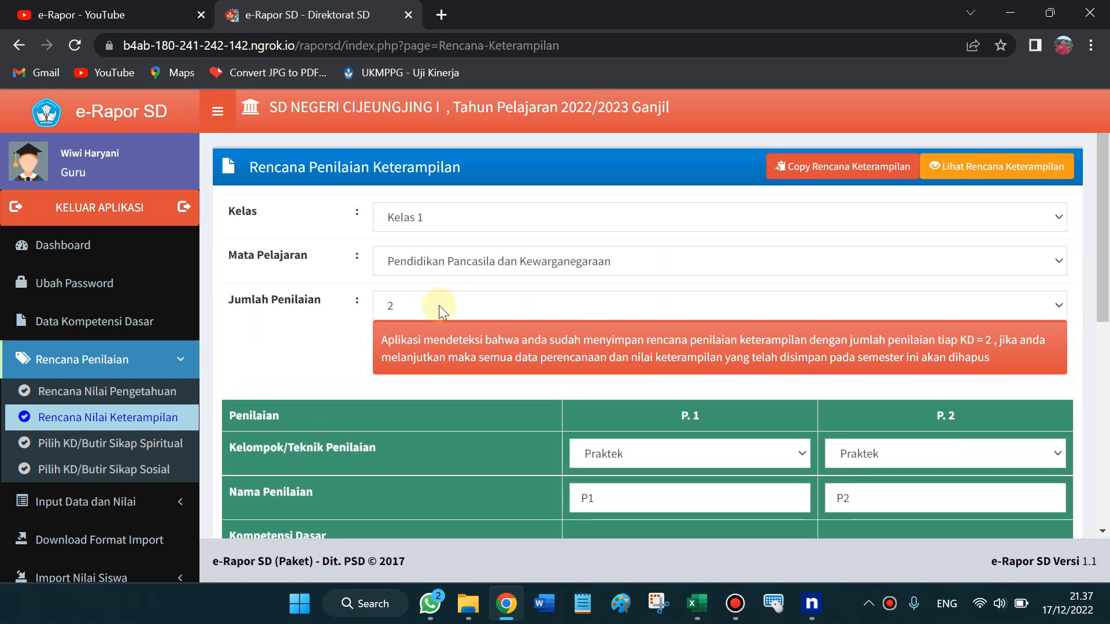
Raise Jumlah Penilaian to 3, ticking KD 4.2 under P2 and 4.3 under P3
{"action": "left_click", "coordinate": [438, 305]}
{"action": "left_click", "coordinate": [412, 61]}
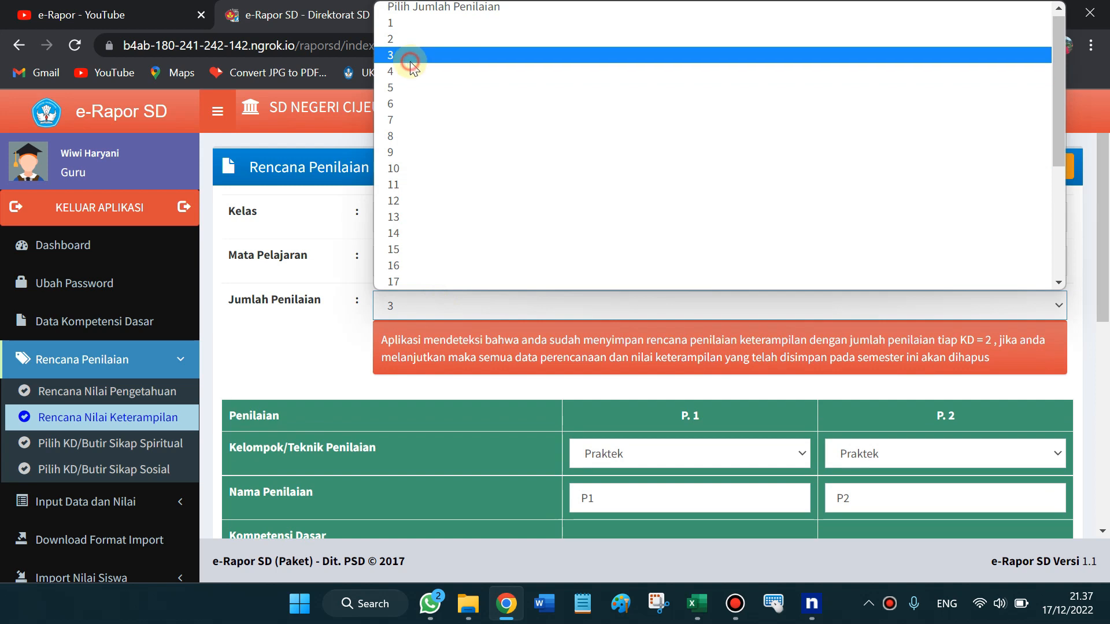
{"action": "left_click_drag", "start_coordinate": [1106, 155], "coordinate": [1108, 310]}
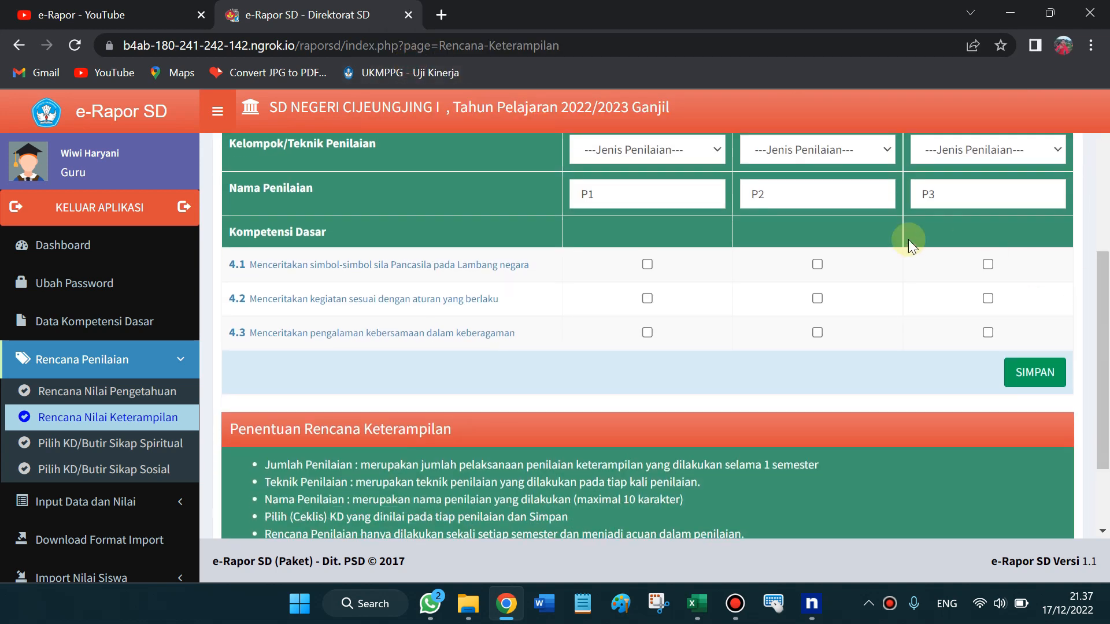
{"action": "left_click", "coordinate": [817, 298]}
{"action": "left_click", "coordinate": [988, 333]}
{"action": "left_click_drag", "start_coordinate": [1105, 320], "coordinate": [1107, 235]}
Set the P1, P2 and P3 techniques to Praktek
{"action": "left_click", "coordinate": [699, 321]}
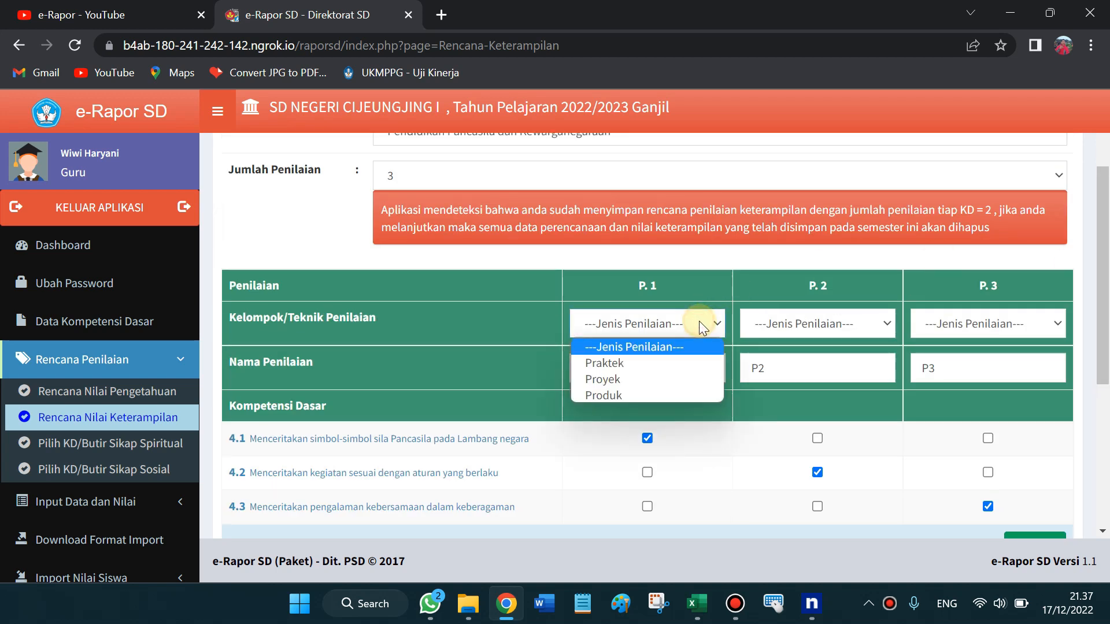
{"action": "key", "text": "Down"}
{"action": "left_click", "coordinate": [620, 365]}
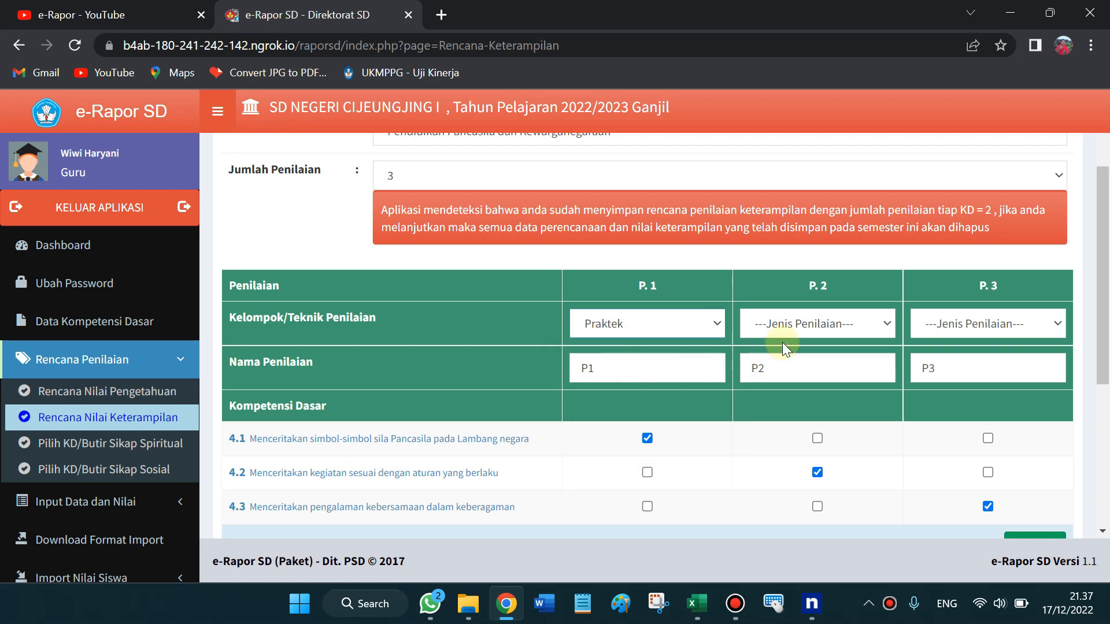
{"action": "left_click", "coordinate": [824, 330]}
{"action": "left_click", "coordinate": [803, 363]}
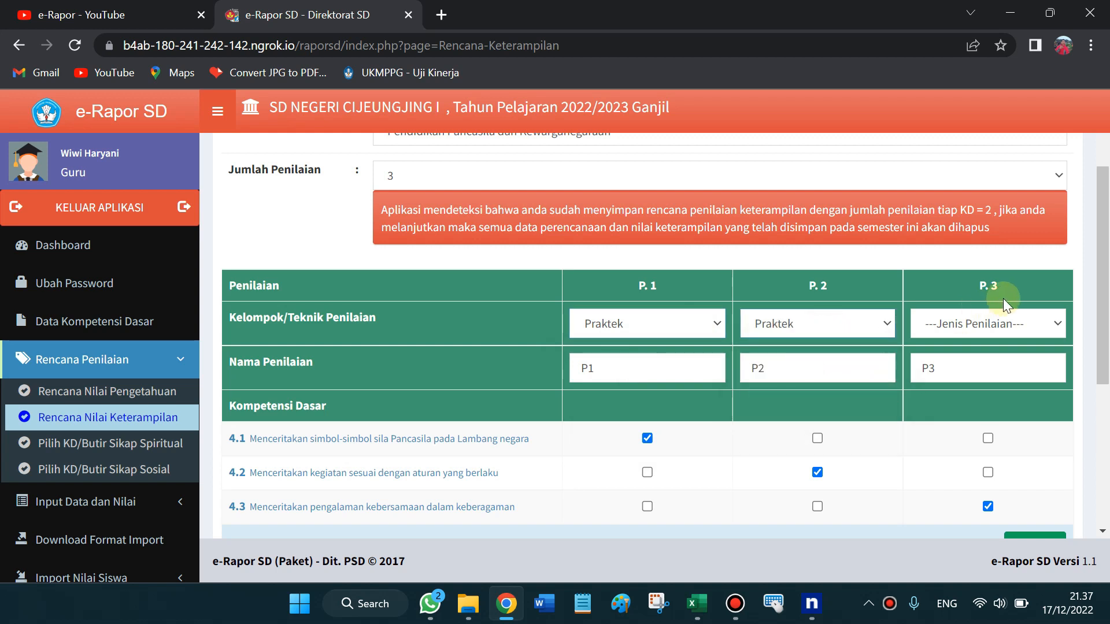
{"action": "left_click", "coordinate": [989, 325]}
{"action": "left_click", "coordinate": [944, 363]}
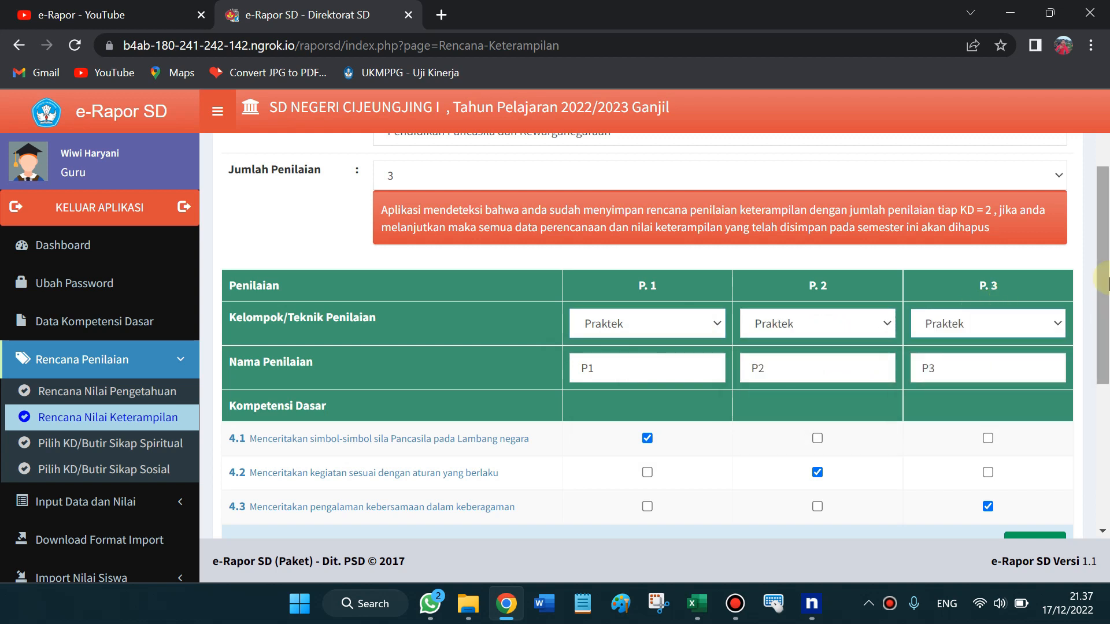
{"action": "scroll", "coordinate": [1105, 385], "scroll_direction": "down", "scroll_amount": 4}
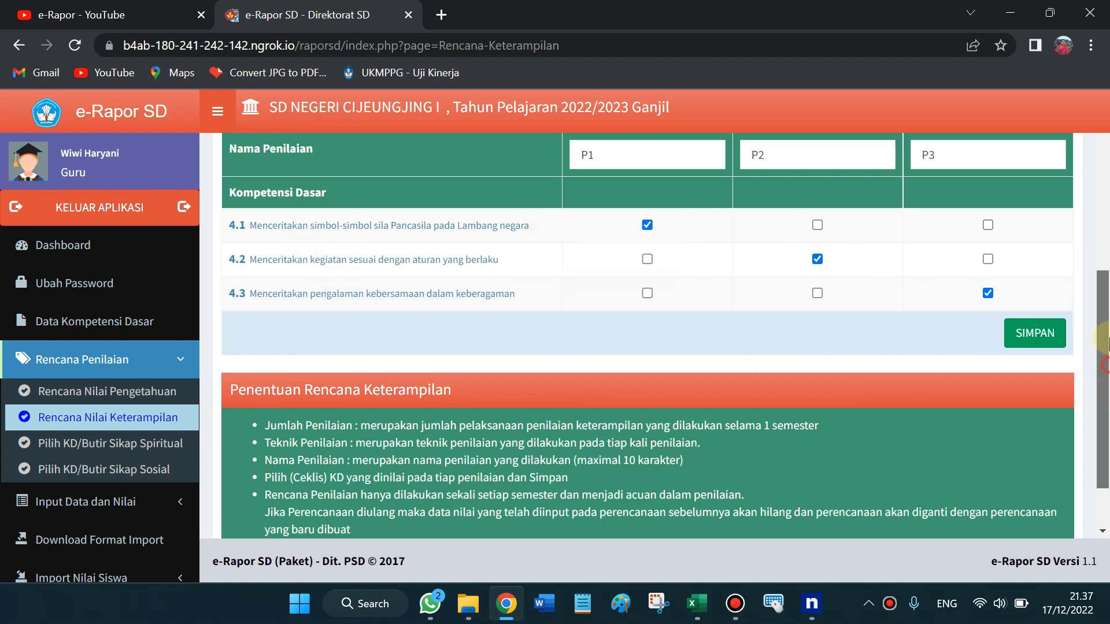
{"action": "scroll", "coordinate": [1094, 280], "scroll_direction": "up", "scroll_amount": 3}
{"action": "scroll", "coordinate": [1104, 334], "scroll_direction": "up", "scroll_amount": 3}
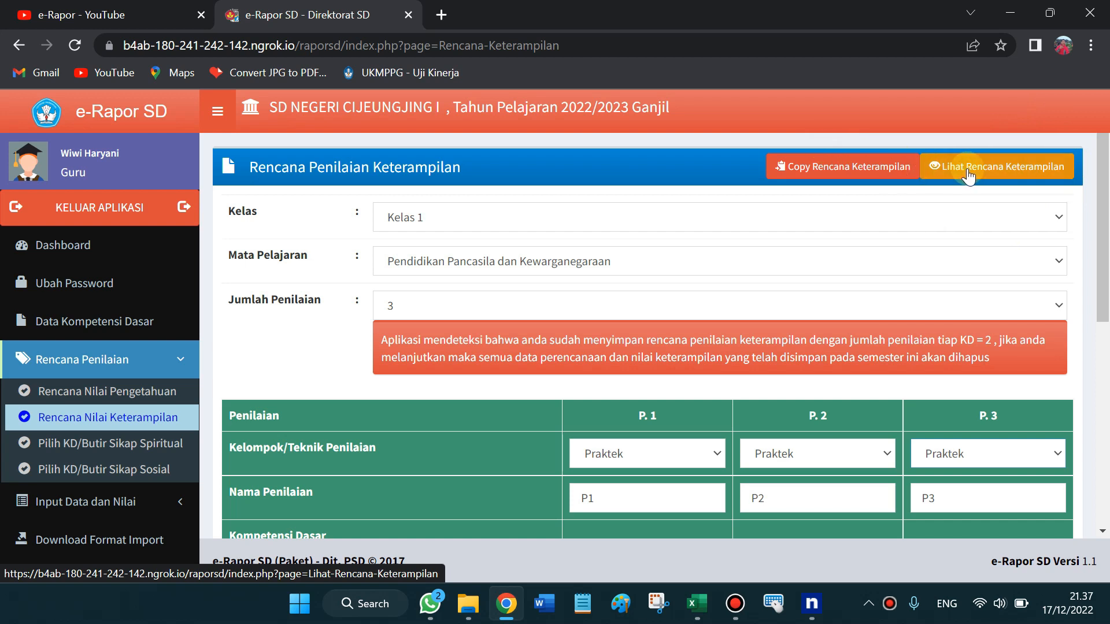
{"action": "left_click_drag", "start_coordinate": [1101, 265], "coordinate": [1102, 297]}
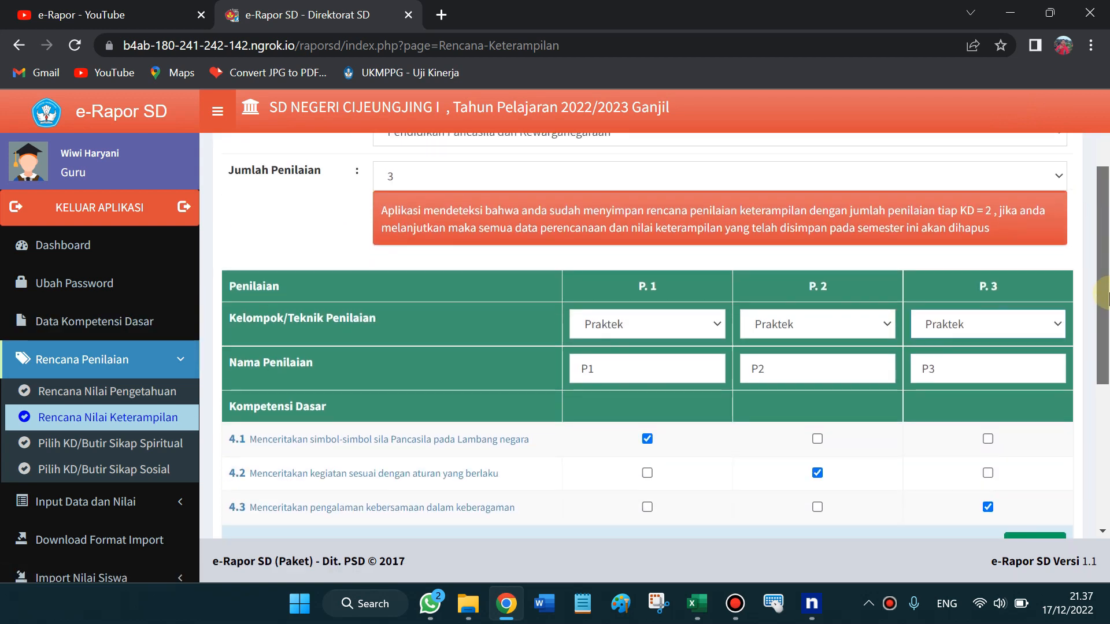
{"action": "left_click", "coordinate": [144, 455]}
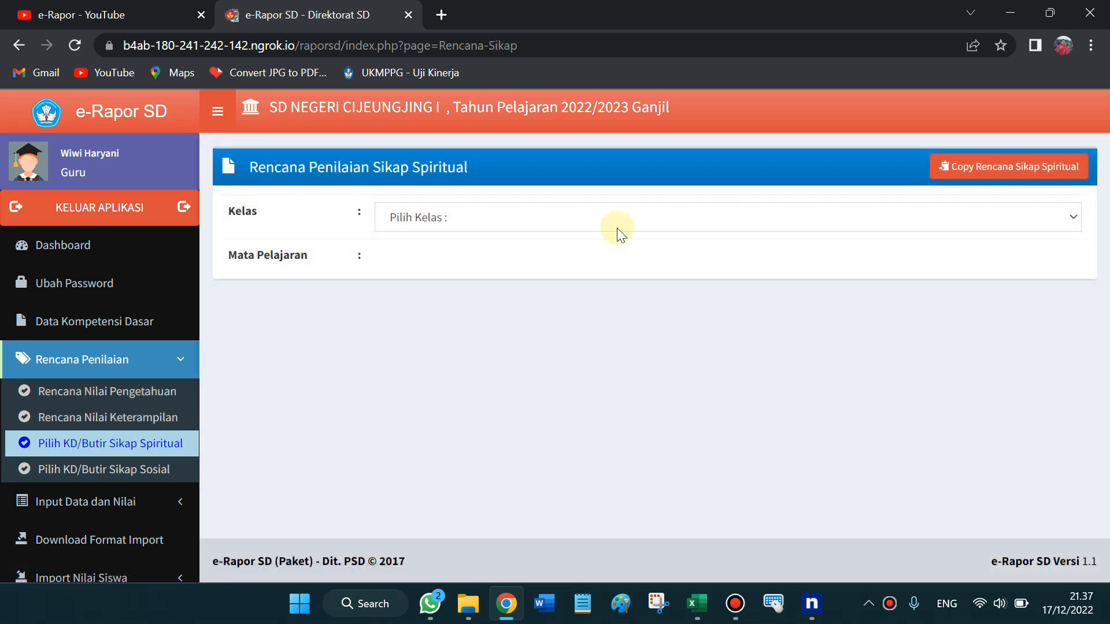
On the spiritual attitude plan, choose Kelas 1 and Pendidikan Pancasila dan Kewarganegaraan
{"action": "left_click", "coordinate": [616, 228]}
{"action": "key", "text": "Down"}
{"action": "key", "text": "Return"}
{"action": "key", "text": "Tab"}
{"action": "key", "text": "Down"}
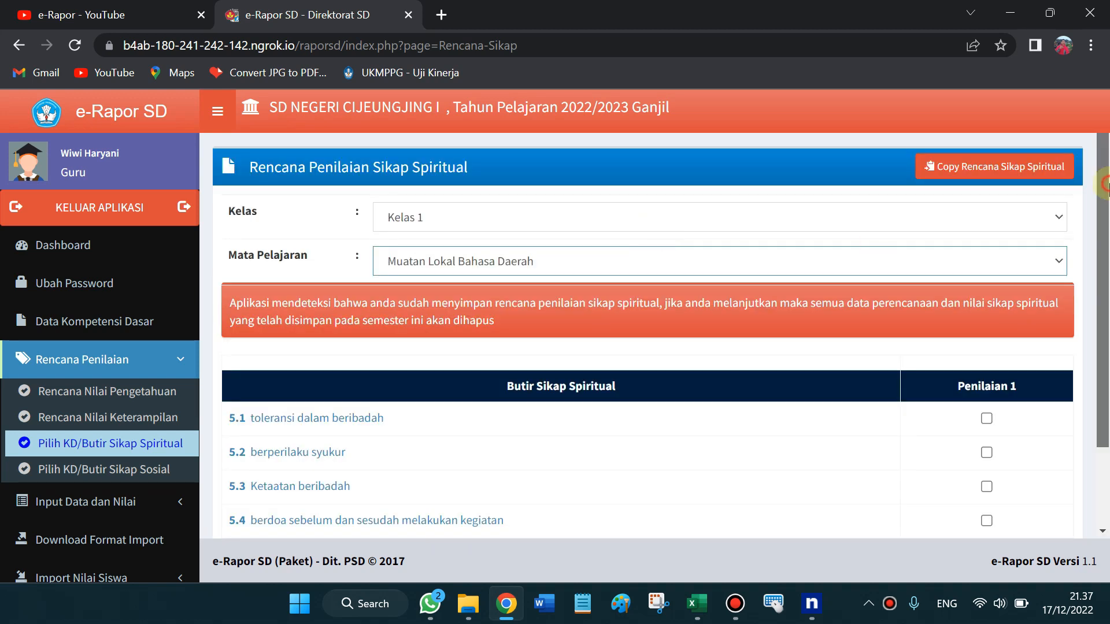
{"action": "left_click_drag", "start_coordinate": [1109, 189], "coordinate": [1037, 314]}
{"action": "left_click", "coordinate": [989, 325]}
{"action": "left_click", "coordinate": [988, 312]}
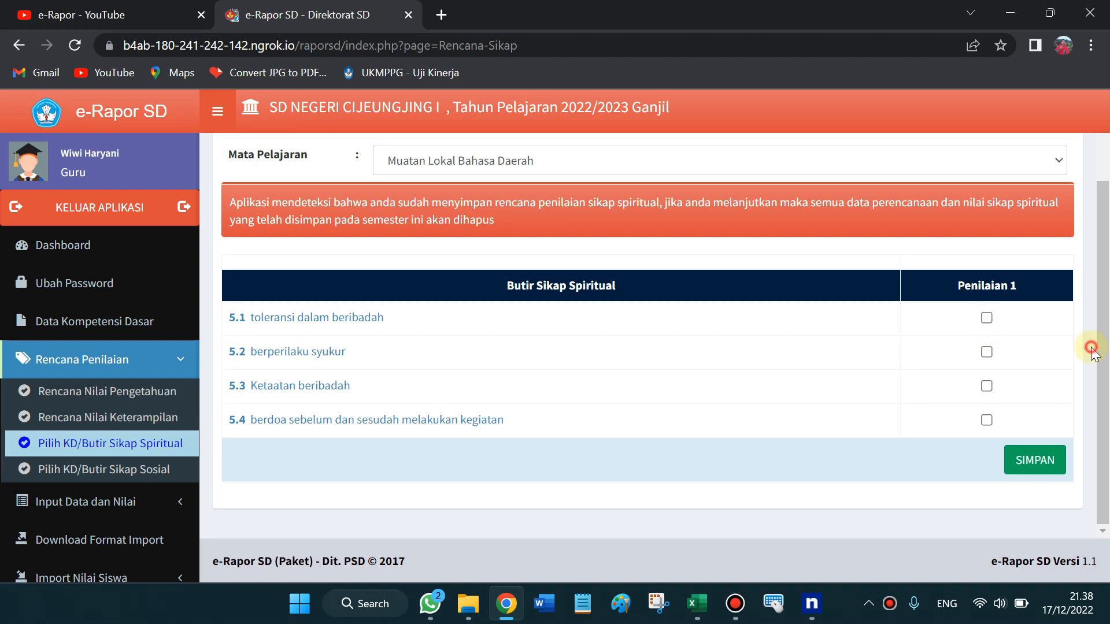
{"action": "left_click_drag", "start_coordinate": [1102, 347], "coordinate": [1106, 321]}
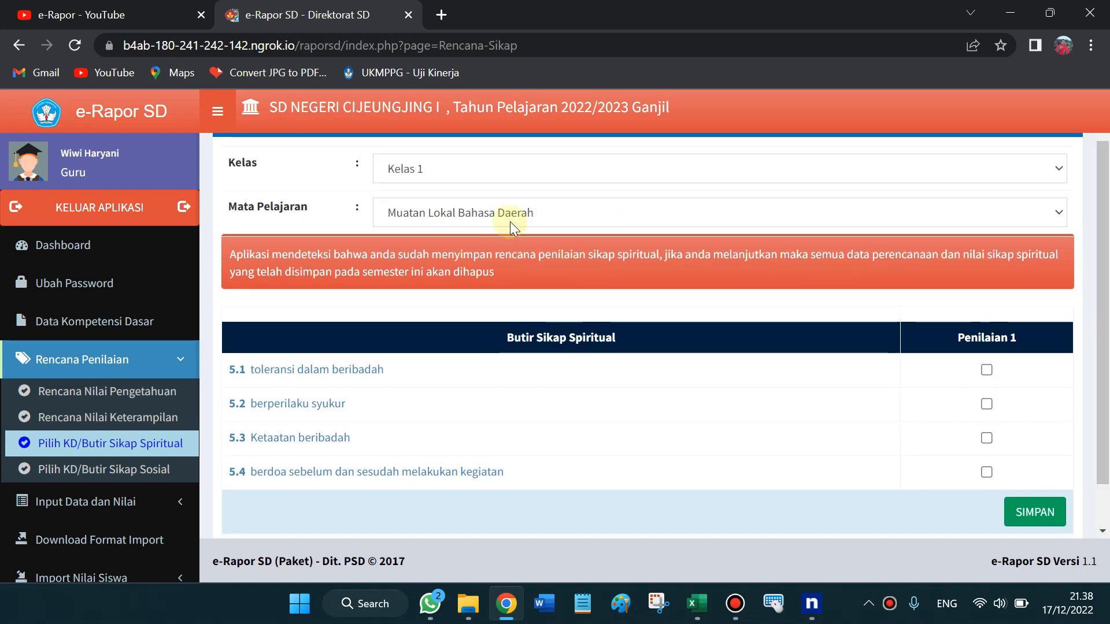
{"action": "left_click", "coordinate": [511, 223]}
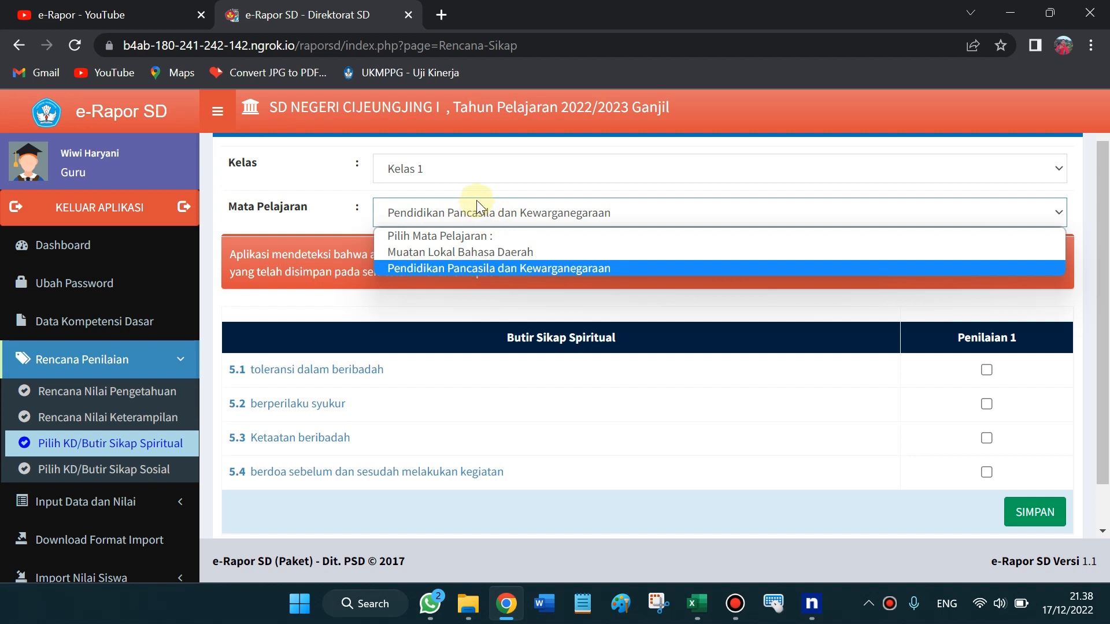
{"action": "left_click", "coordinate": [439, 263]}
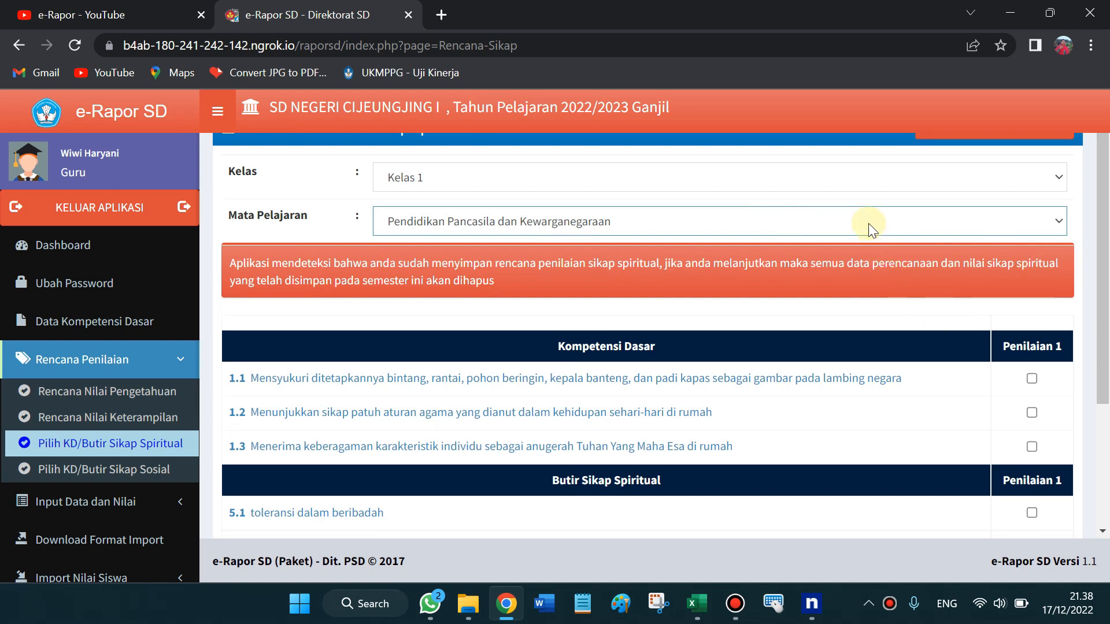
Tick KD 1.1, 1.2, 1.3 and spiritual items 5.1, 5.2, 5.4 under Penilaian 1
{"action": "left_click_drag", "start_coordinate": [1108, 219], "coordinate": [1108, 263]}
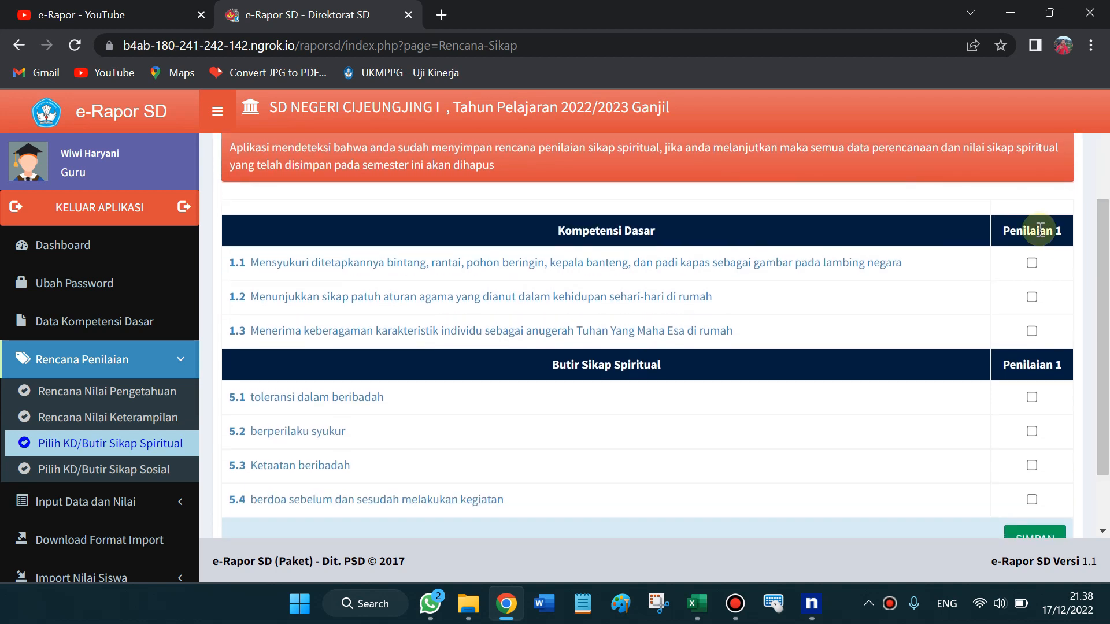
{"action": "left_click", "coordinate": [1032, 264]}
{"action": "left_click", "coordinate": [1033, 297]}
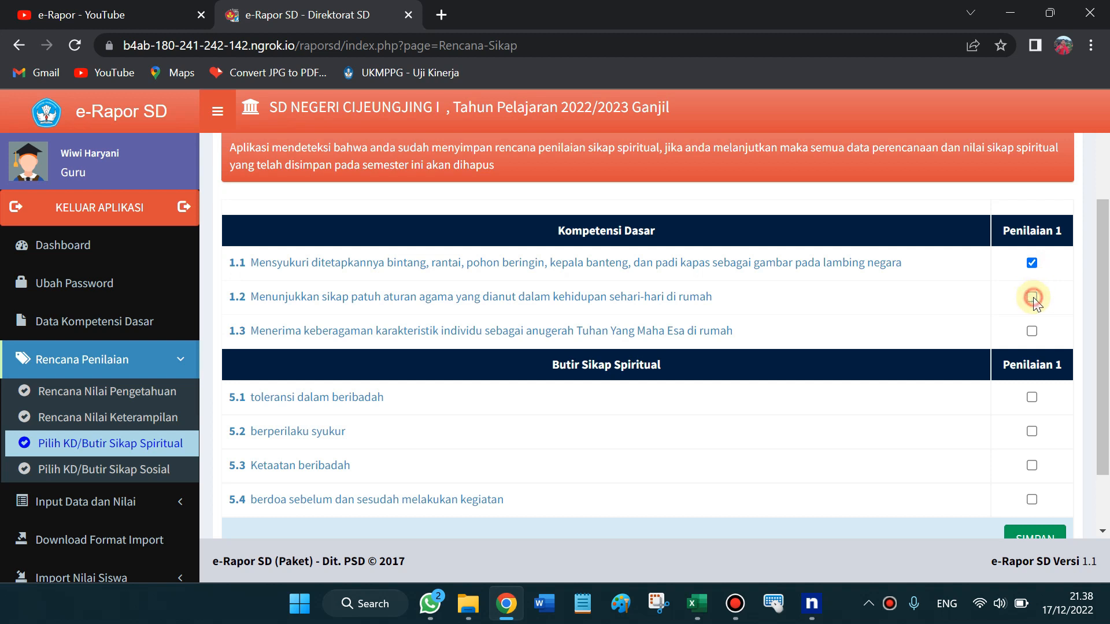
{"action": "left_click", "coordinate": [1033, 332]}
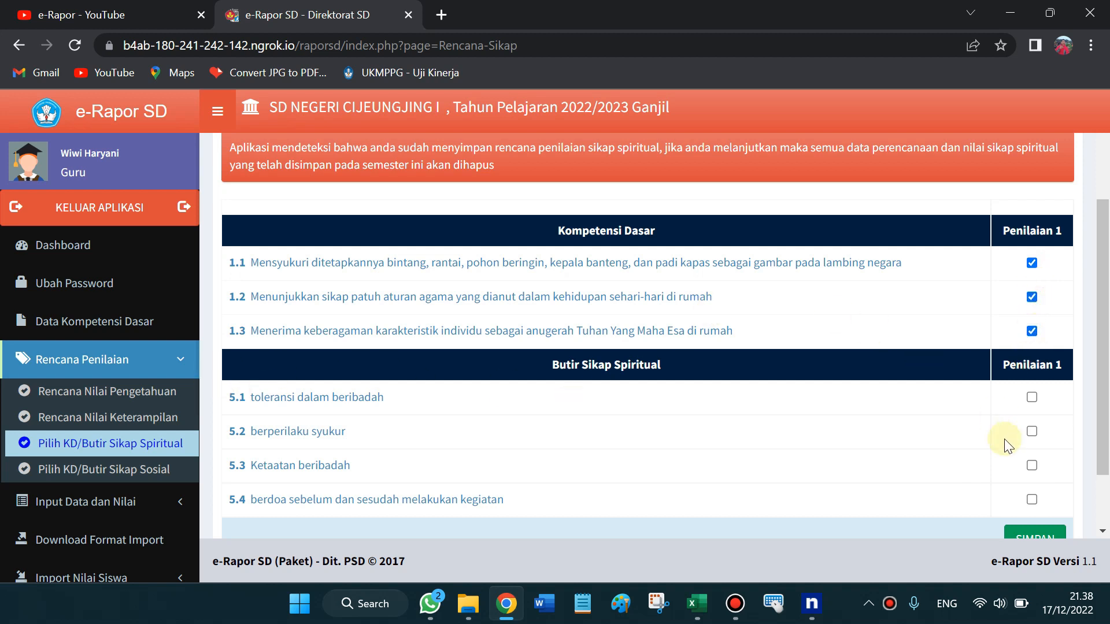
{"action": "left_click", "coordinate": [1032, 398]}
{"action": "left_click", "coordinate": [1032, 432]}
{"action": "left_click", "coordinate": [1031, 501]}
{"action": "left_click", "coordinate": [106, 470]}
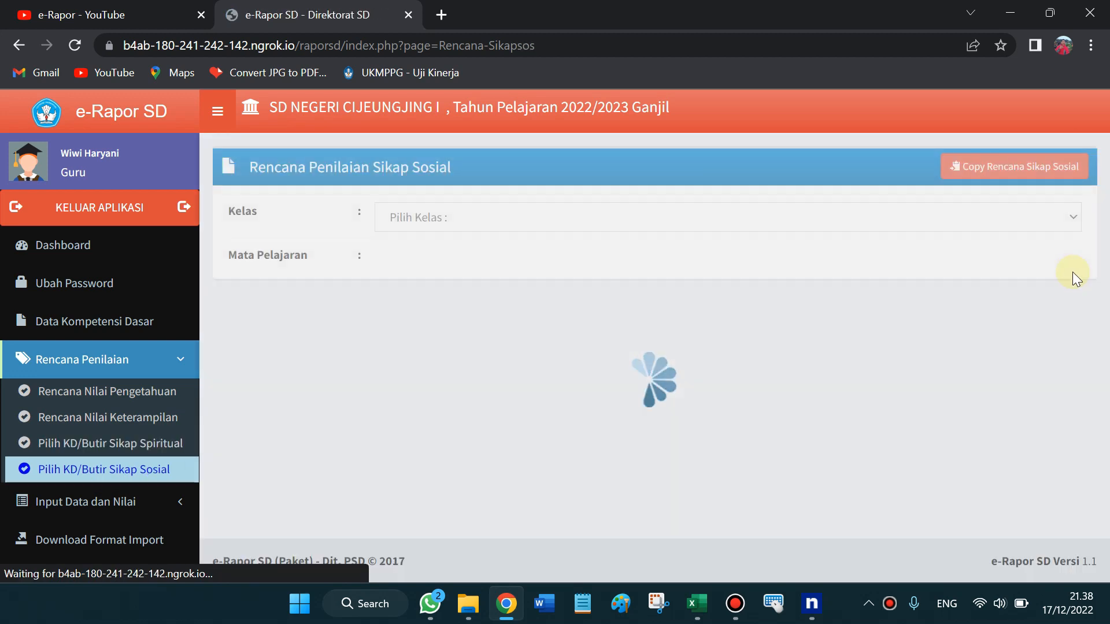
Choose Kelas 1 on the social attitude plan and review items 6.1–6.6
{"action": "left_click", "coordinate": [427, 222]}
{"action": "key", "text": "Down"}
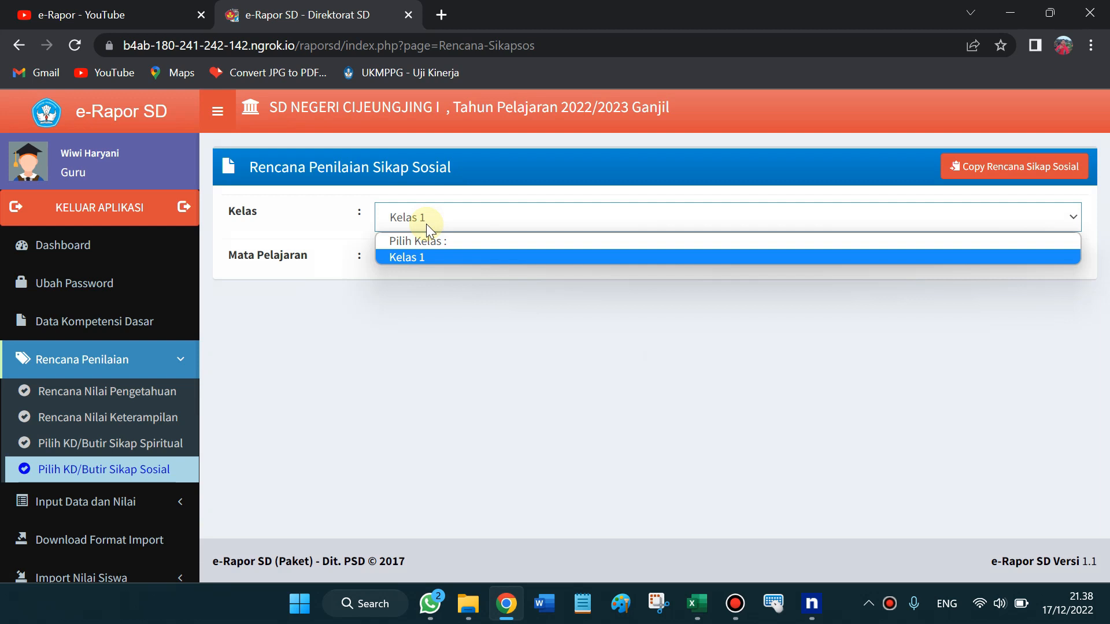
{"action": "key", "text": "Return"}
{"action": "key", "text": "Tab"}
{"action": "key", "text": "Down"}
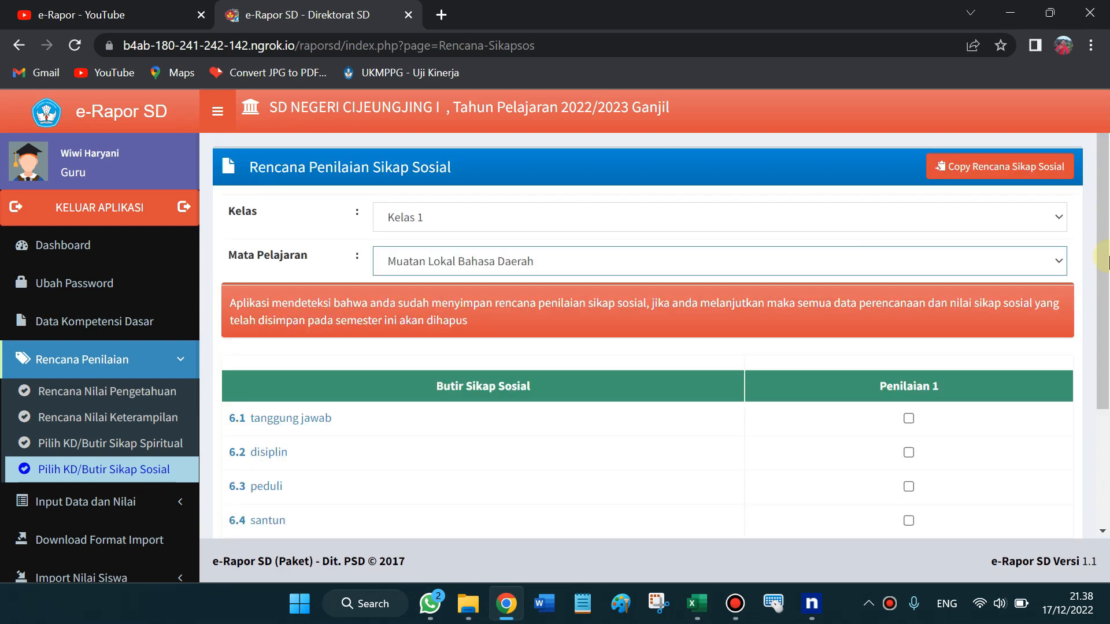
{"action": "left_click_drag", "start_coordinate": [1109, 174], "coordinate": [1106, 310]}
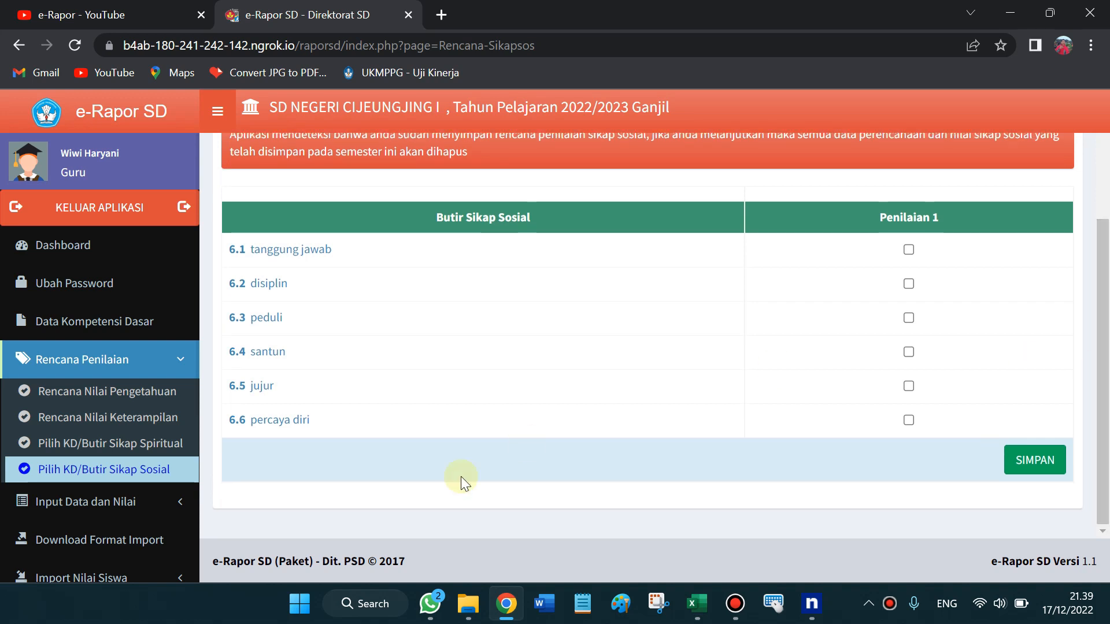
Collapse Rencana Penilaian and go to Input Data dan Nilai > Input Nilai Pengetahuan
{"action": "left_click", "coordinate": [178, 367]}
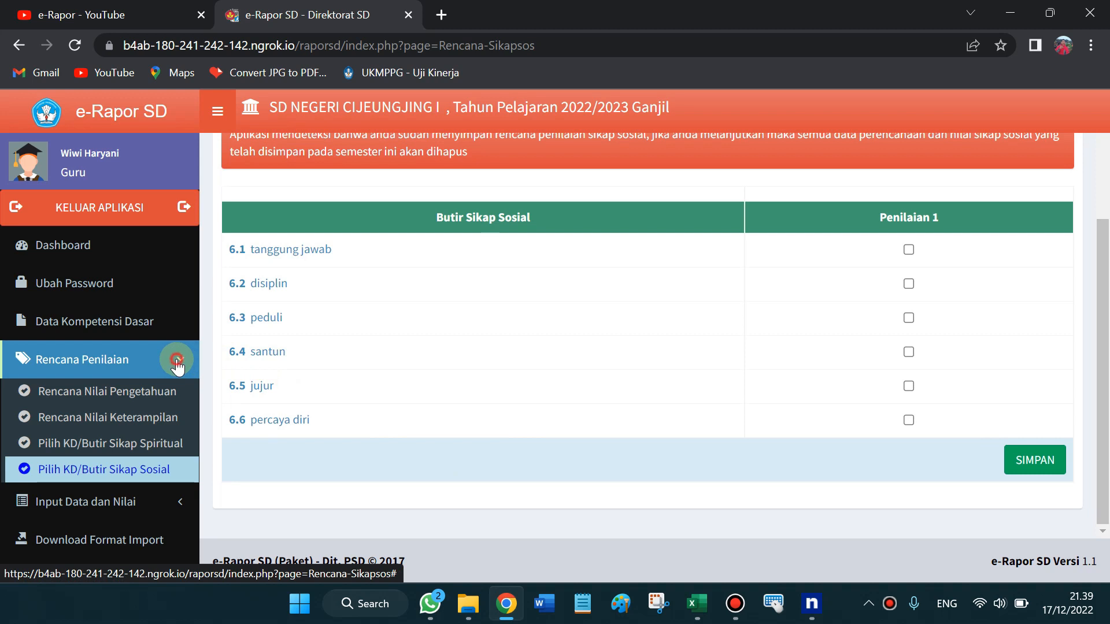
{"action": "left_click", "coordinate": [176, 365]}
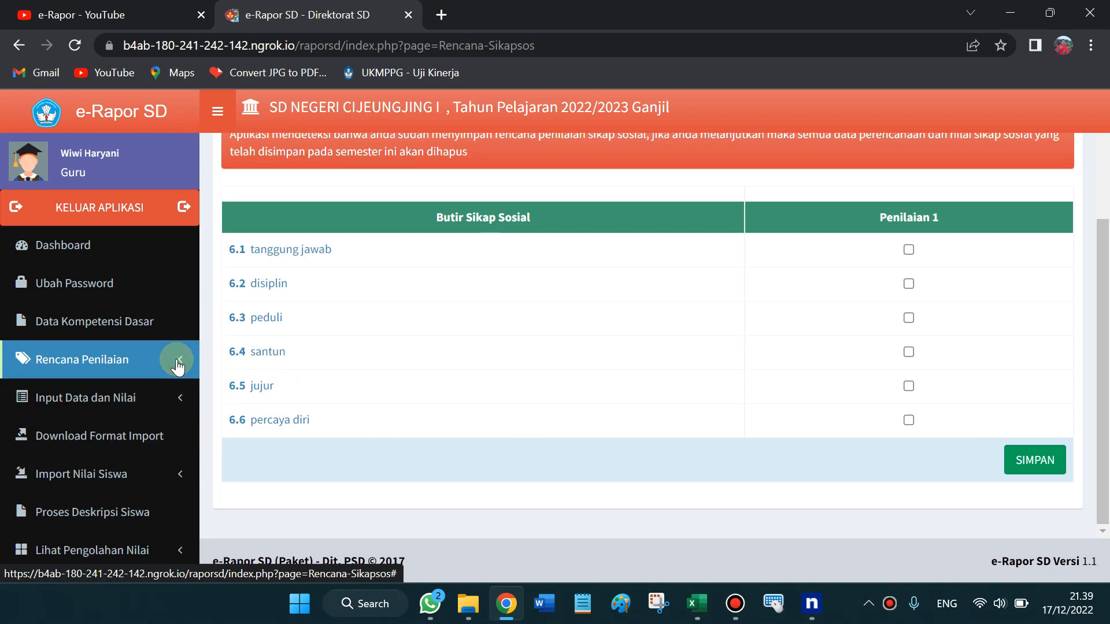
{"action": "left_click", "coordinate": [136, 332]}
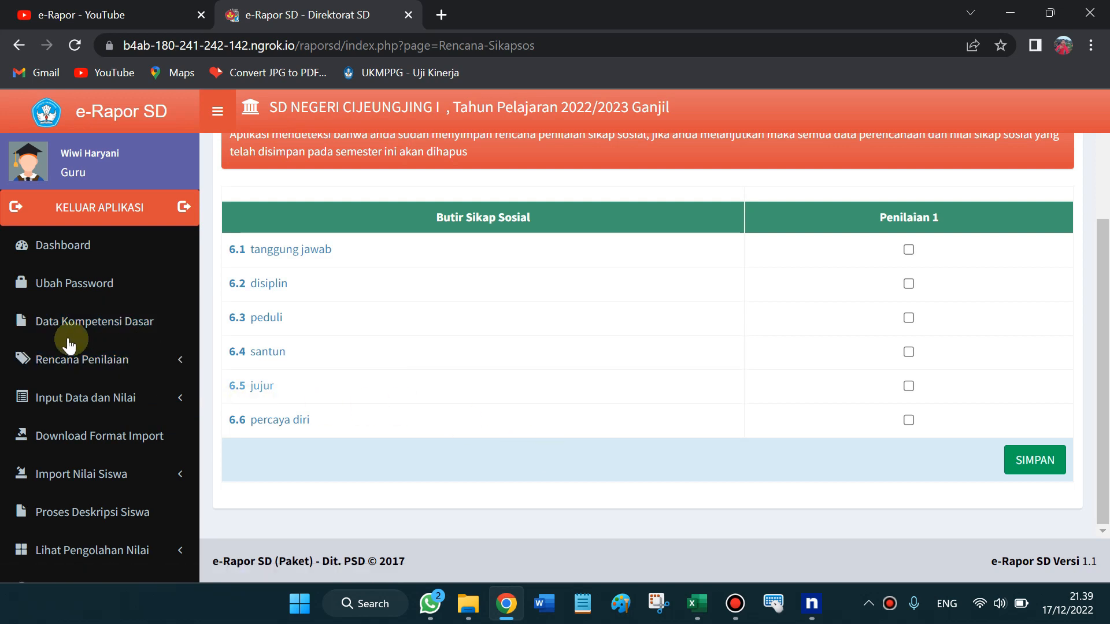
{"action": "left_click", "coordinate": [132, 400]}
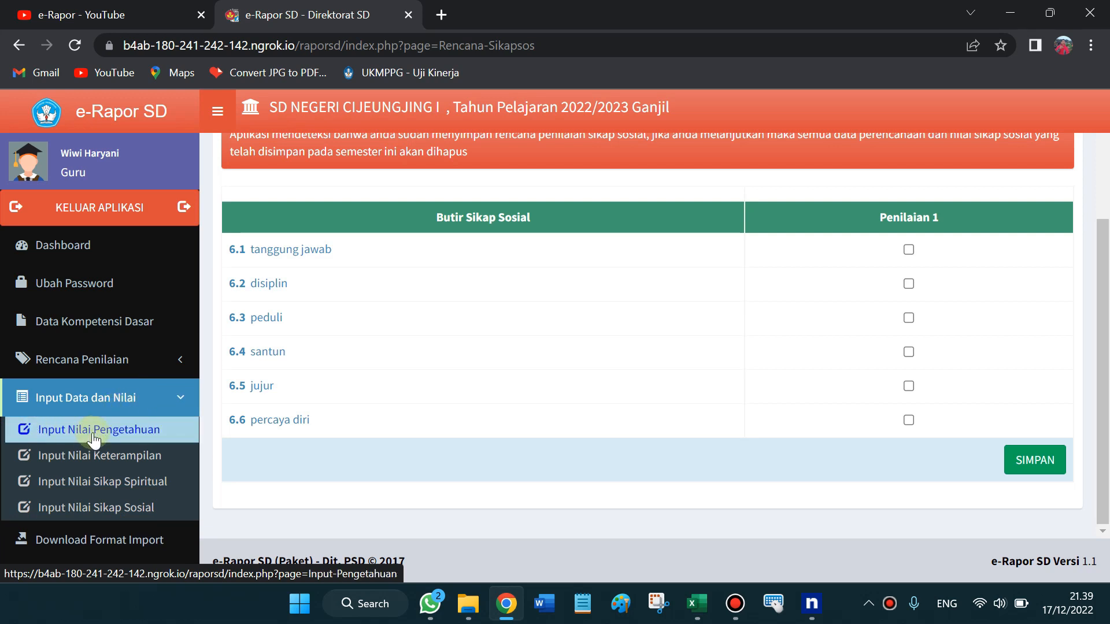
{"action": "left_click", "coordinate": [114, 438]}
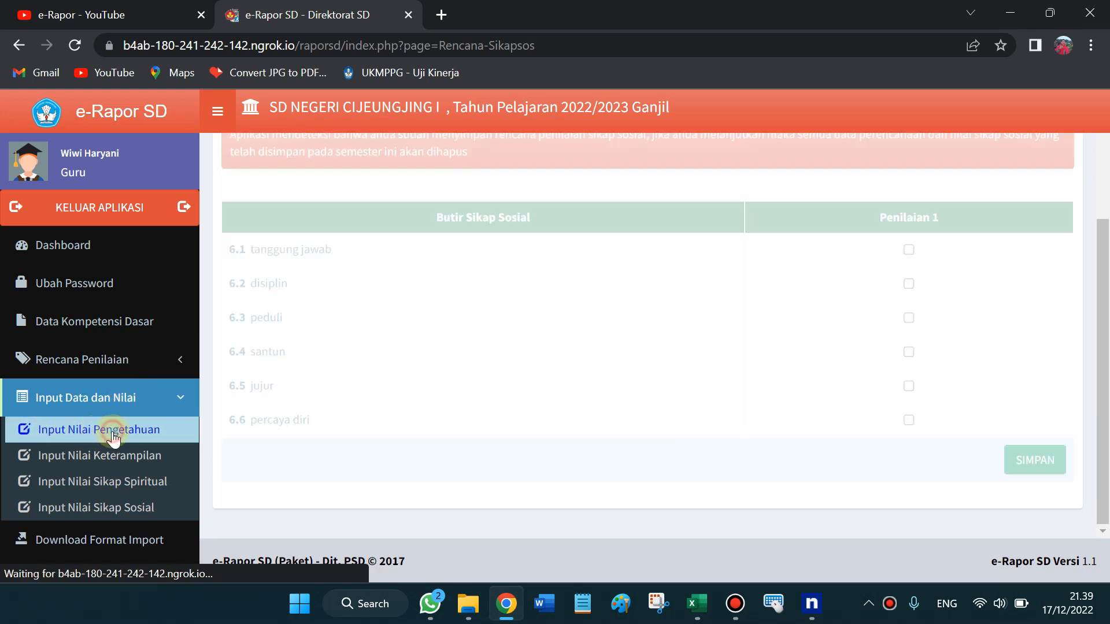
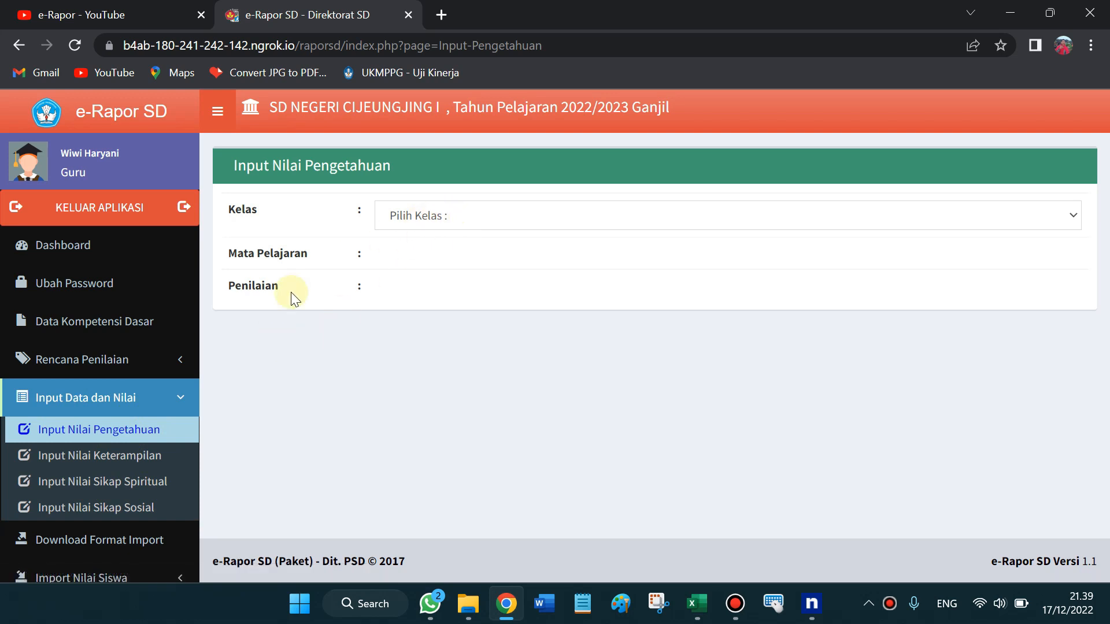
Load the Kelas 1 Pendidikan Pancasila dan Kewarganegaraan P. 1 ; PH1 scores and scroll through all 11 students
{"action": "left_click", "coordinate": [474, 218]}
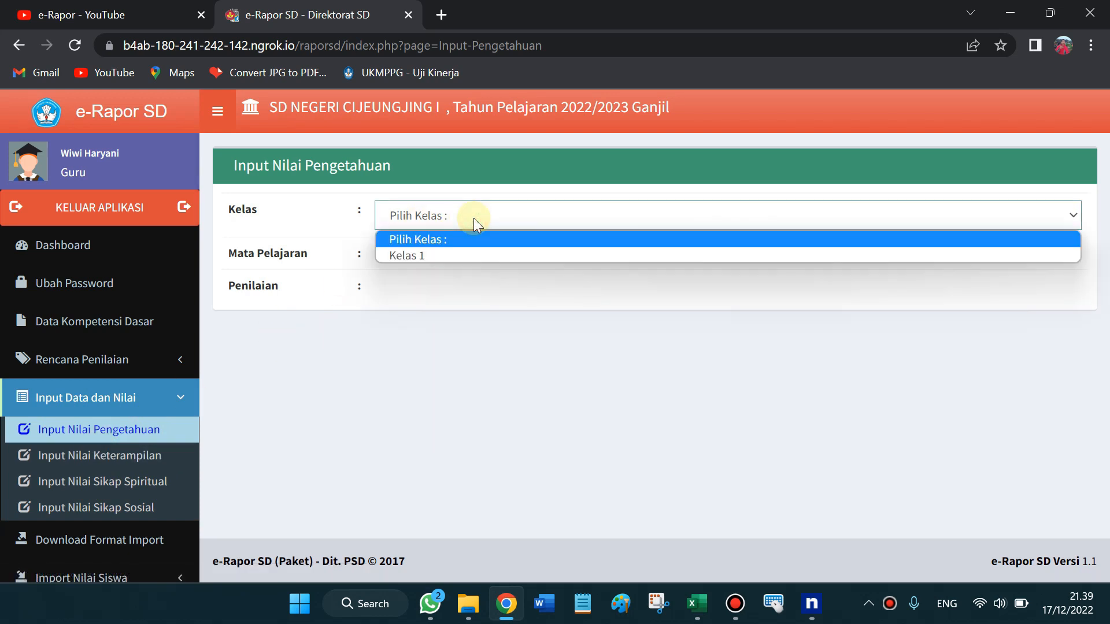
{"action": "key", "text": "Down"}
{"action": "key", "text": "Return"}
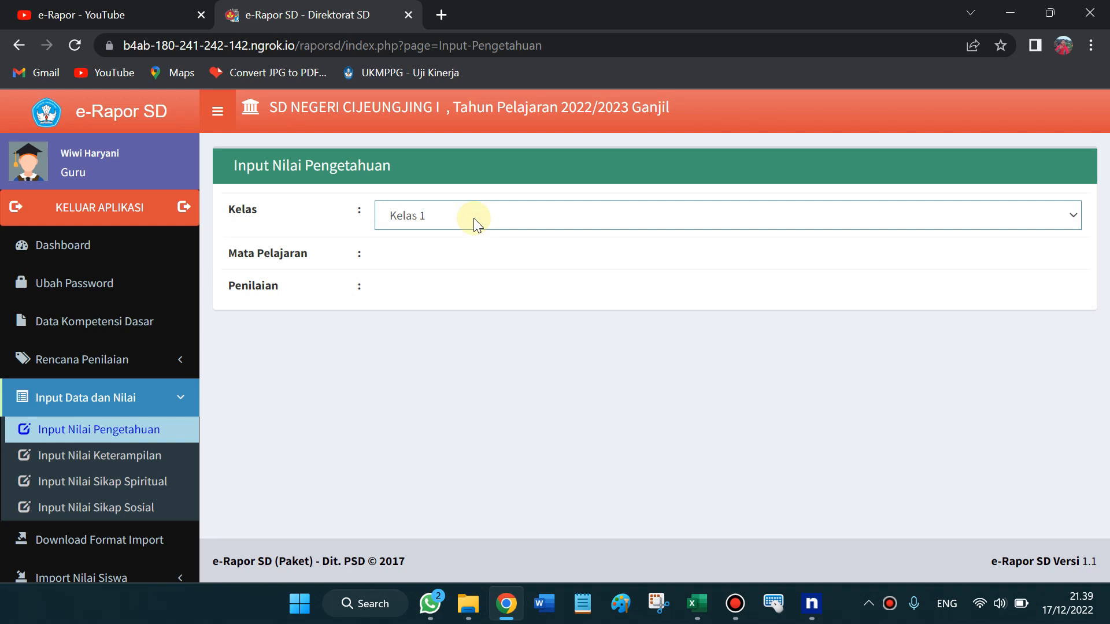
{"action": "key", "text": "Tab"}
{"action": "key", "text": "Down"}
{"action": "key", "text": "Down"}
{"action": "key", "text": "Down"}
{"action": "key", "text": "Down"}
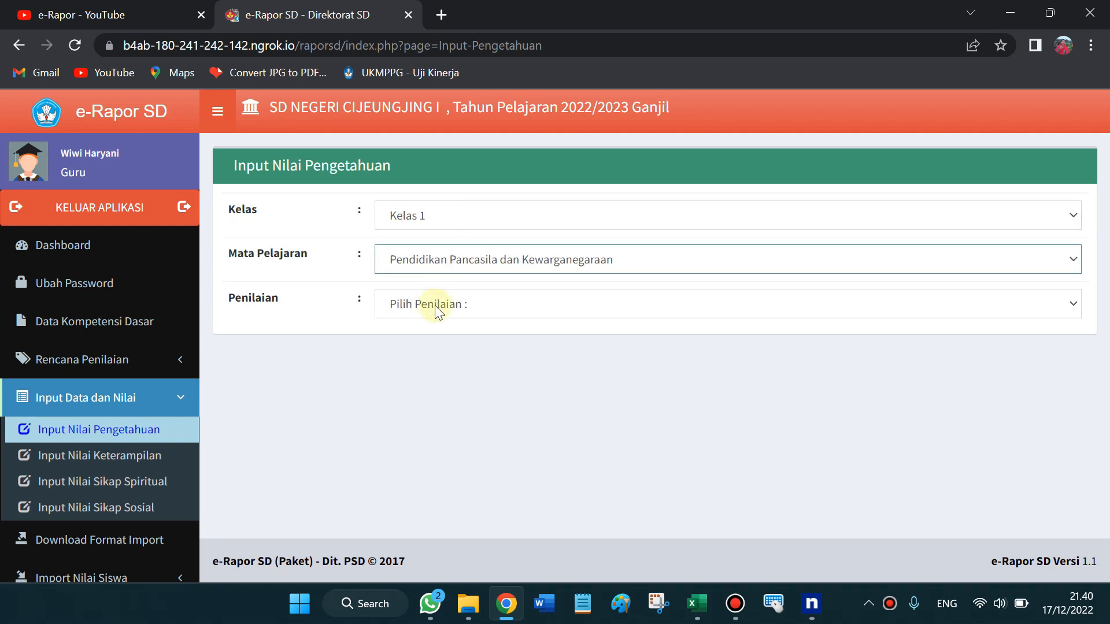
{"action": "left_click", "coordinate": [435, 306]}
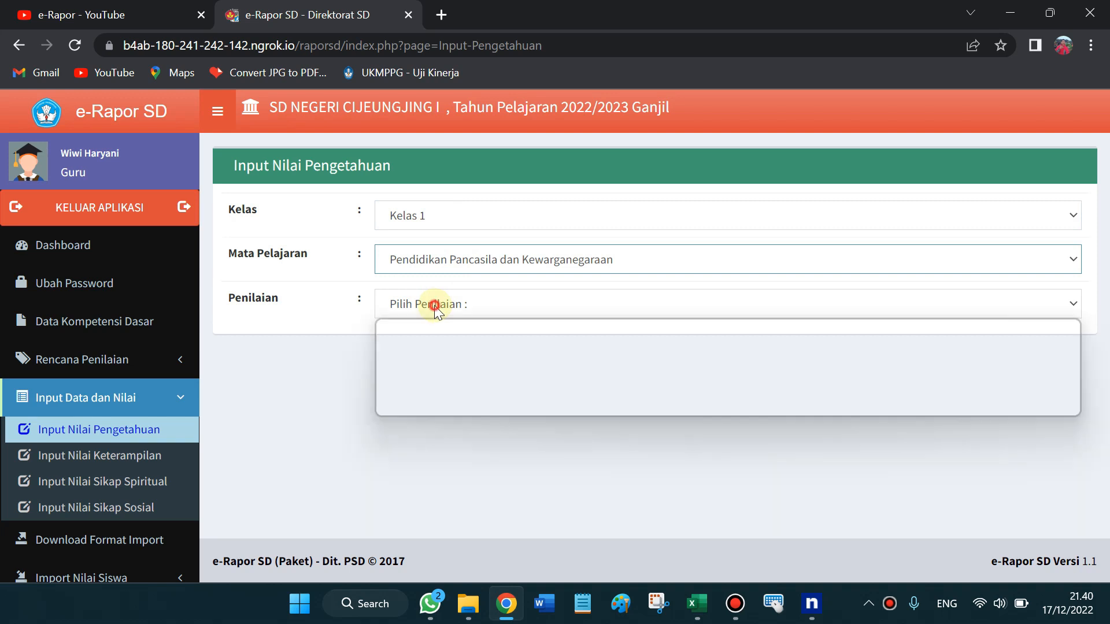
{"action": "key", "text": "Down"}
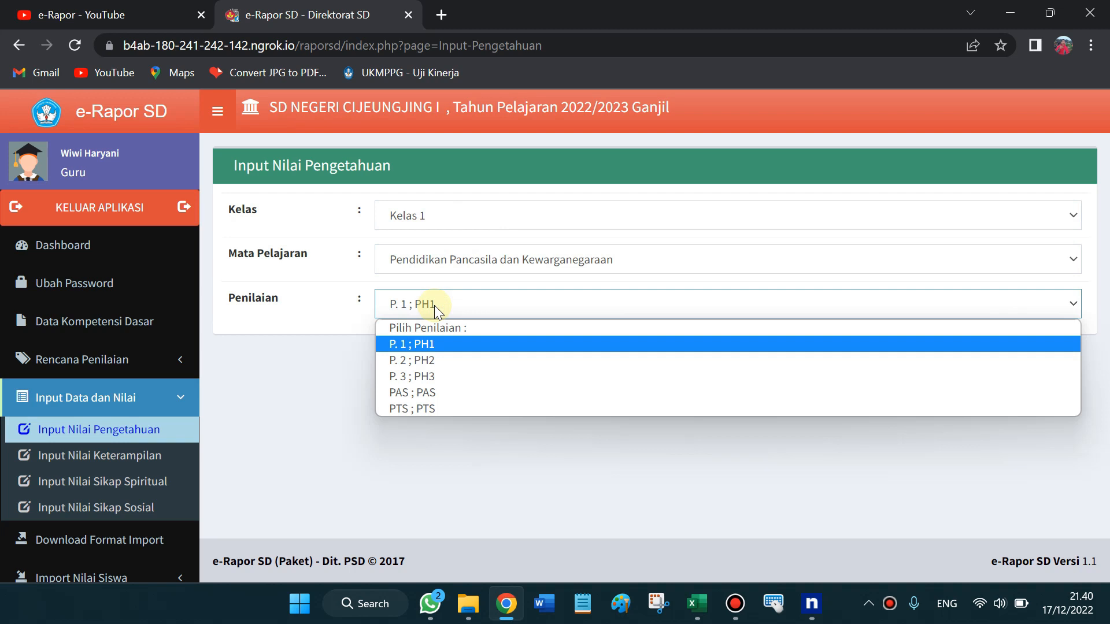
{"action": "key", "text": "Return"}
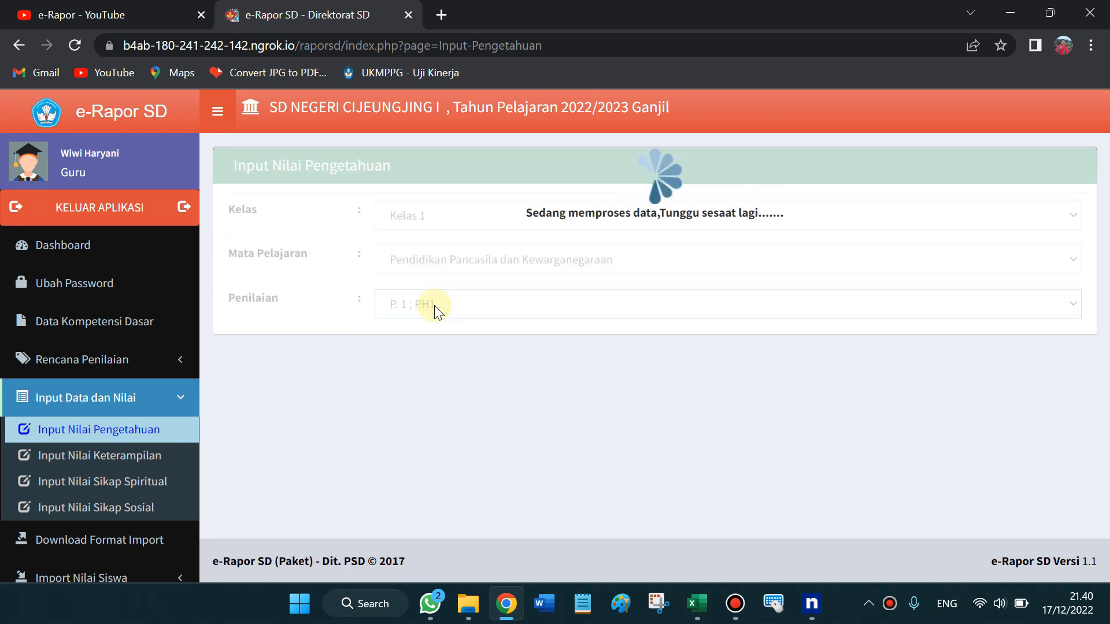
{"action": "left_click_drag", "start_coordinate": [1107, 213], "coordinate": [1106, 255]}
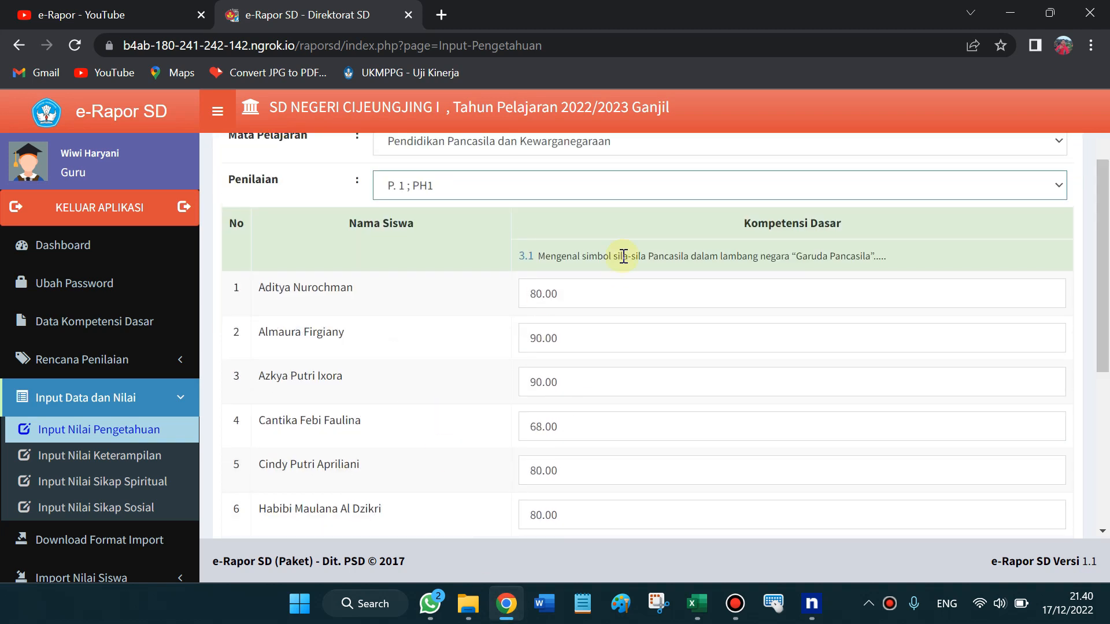
{"action": "left_click_drag", "start_coordinate": [1107, 231], "coordinate": [1106, 417]}
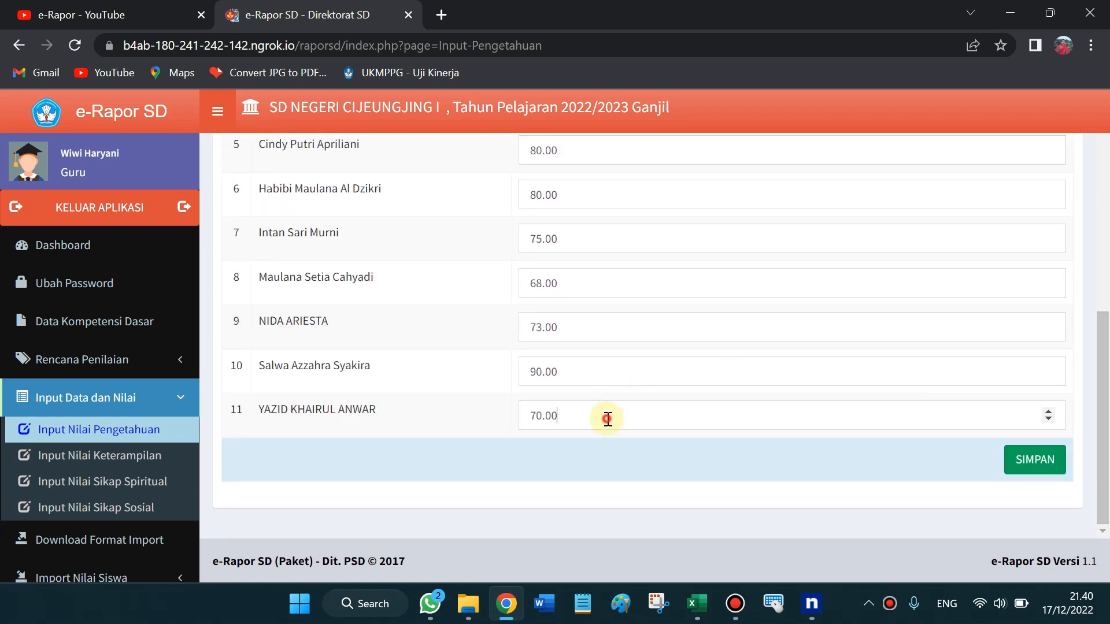
{"action": "left_click_drag", "start_coordinate": [1105, 379], "coordinate": [1106, 142]}
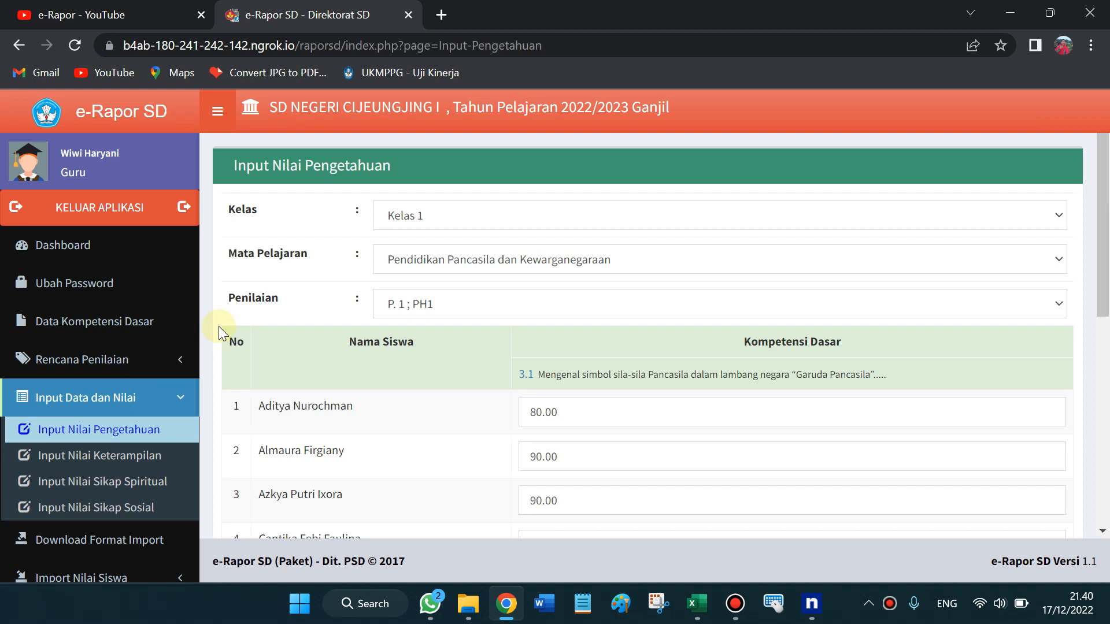
Return to Input Nilai Pengetahuan and choose Kelas 1 with Pendidikan Pancasila dan Kewarganegaraan
{"action": "left_click", "coordinate": [112, 455]}
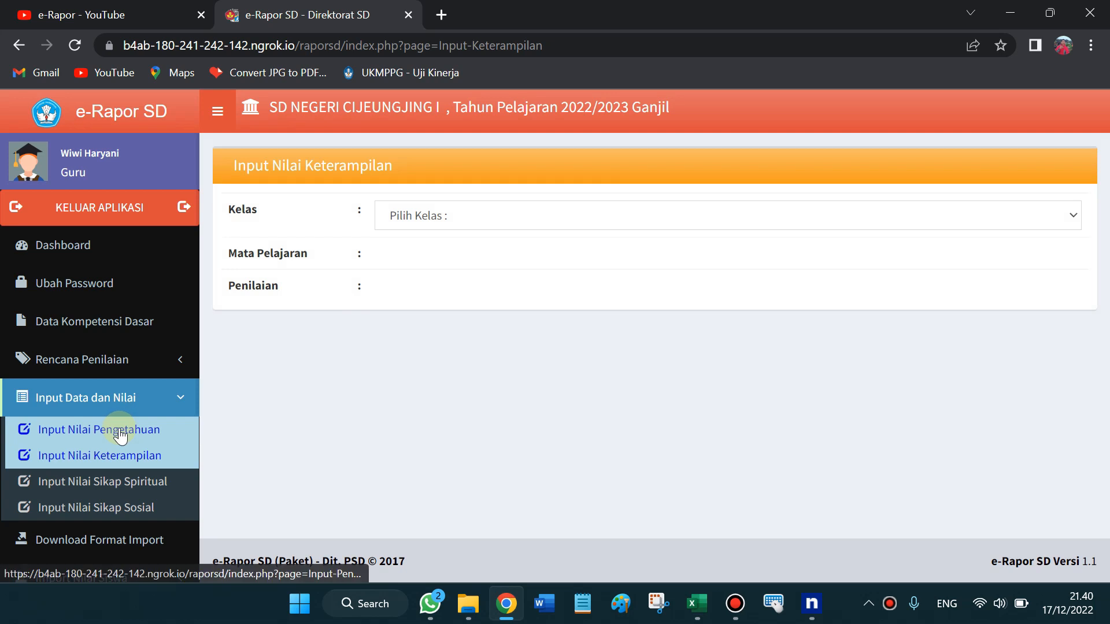
{"action": "left_click", "coordinate": [119, 433]}
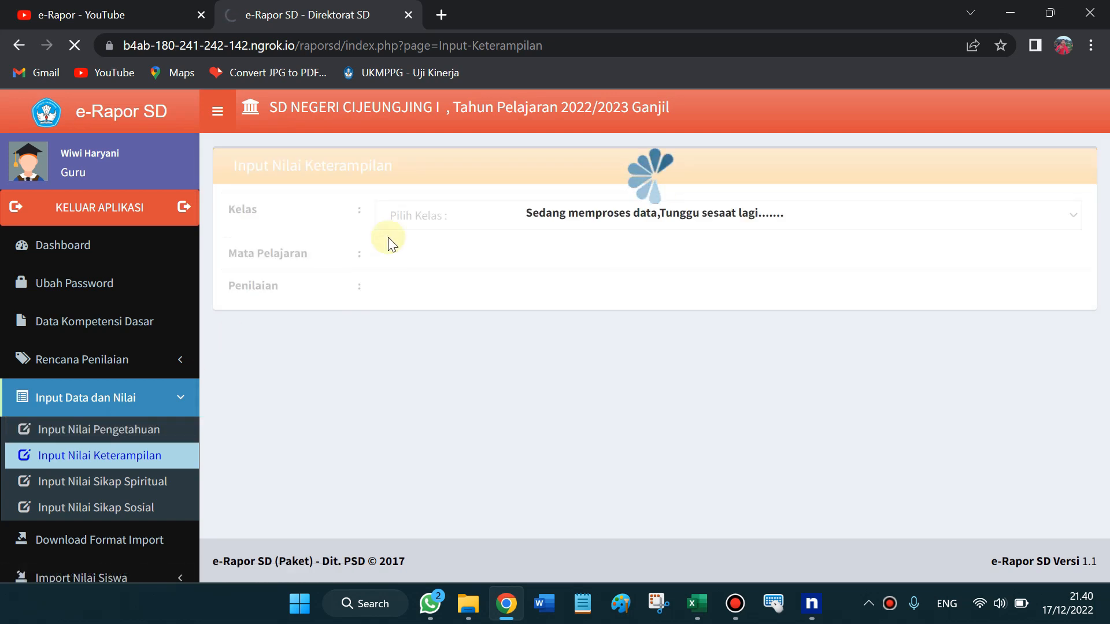
{"action": "left_click", "coordinate": [444, 224]}
{"action": "key", "text": "Down"}
{"action": "key", "text": "Return"}
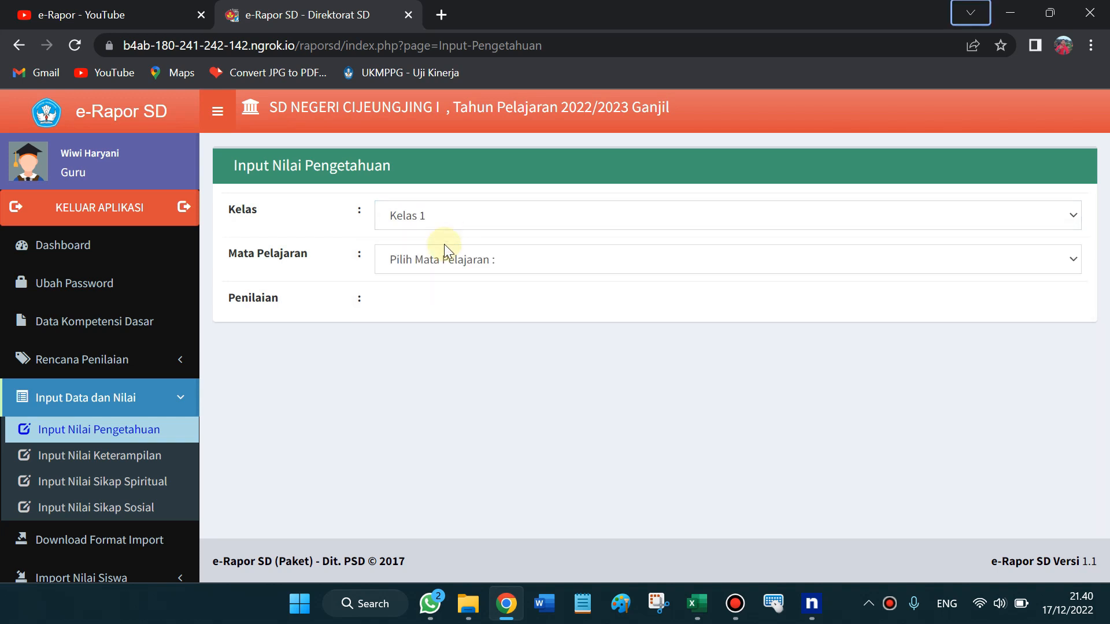
{"action": "left_click", "coordinate": [444, 247]}
{"action": "key", "text": "Down"}
{"action": "key", "text": "Down"}
{"action": "key", "text": "Down"}
{"action": "key", "text": "Down"}
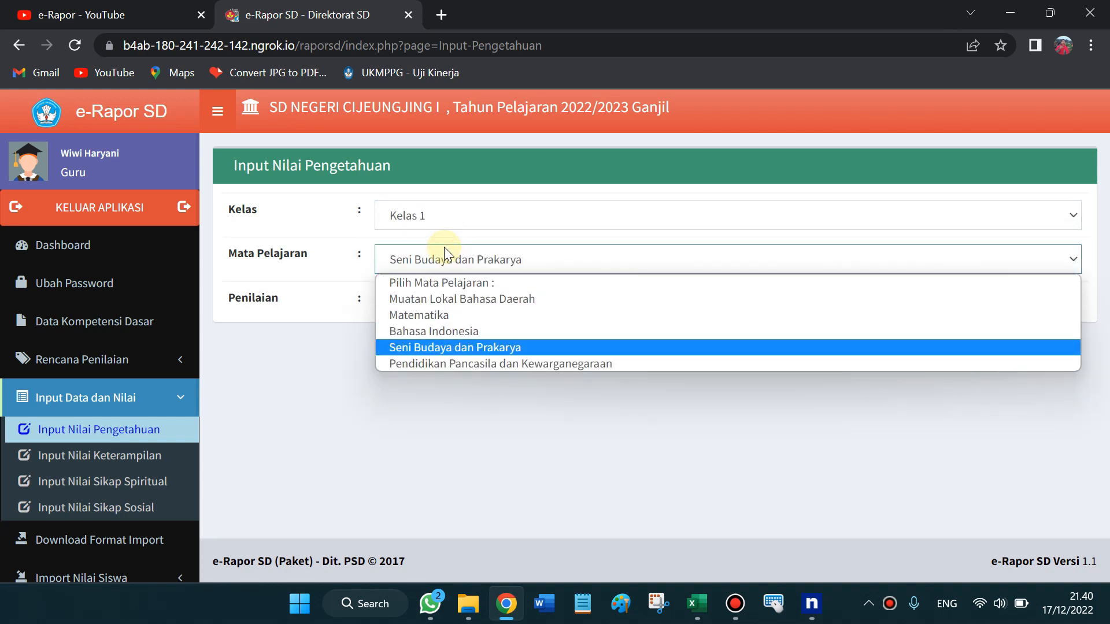
{"action": "key", "text": "Down"}
{"action": "key", "text": "Return"}
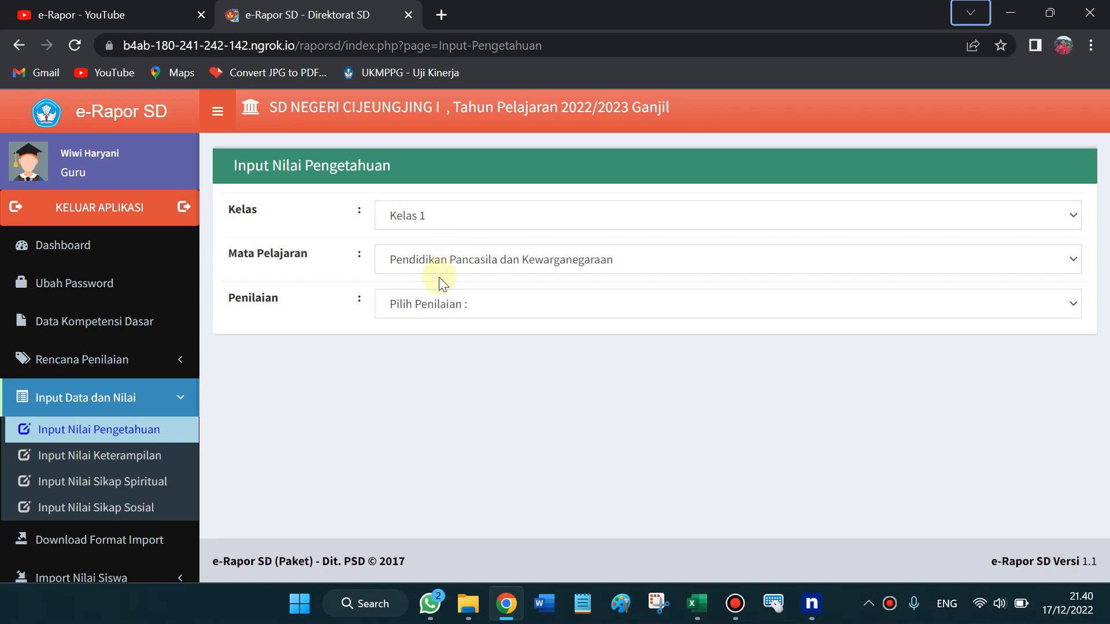
View the P. 2 ; PH2 and P. 3 ; PH3 scores, then go to Input Nilai Sikap Spiritual
{"action": "left_click", "coordinate": [439, 290]}
{"action": "key", "text": "Down"}
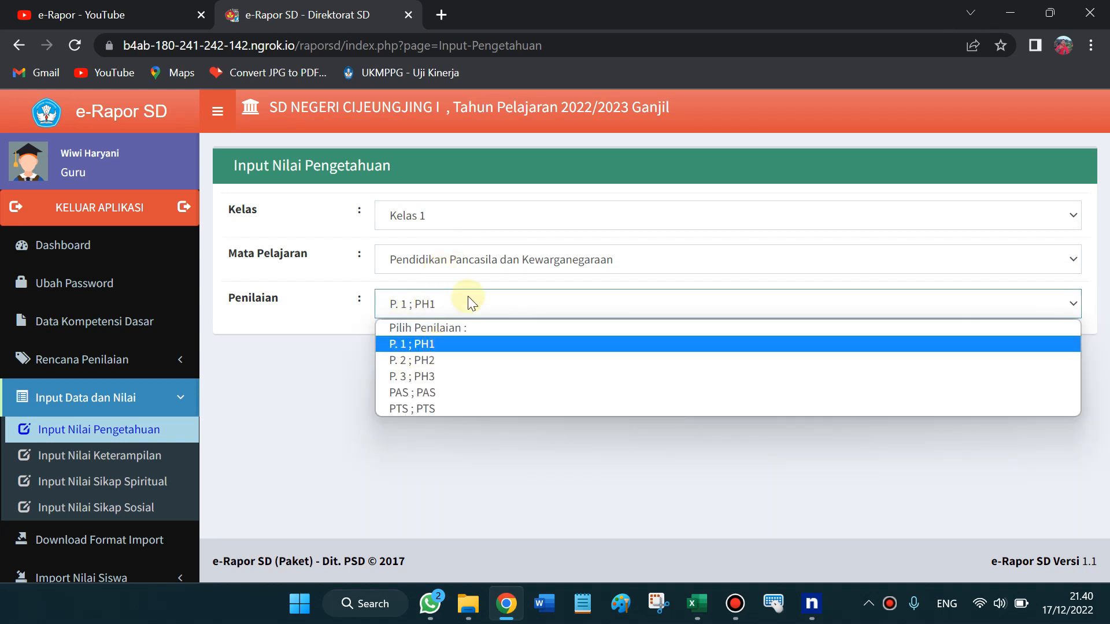
{"action": "left_click", "coordinate": [411, 361]}
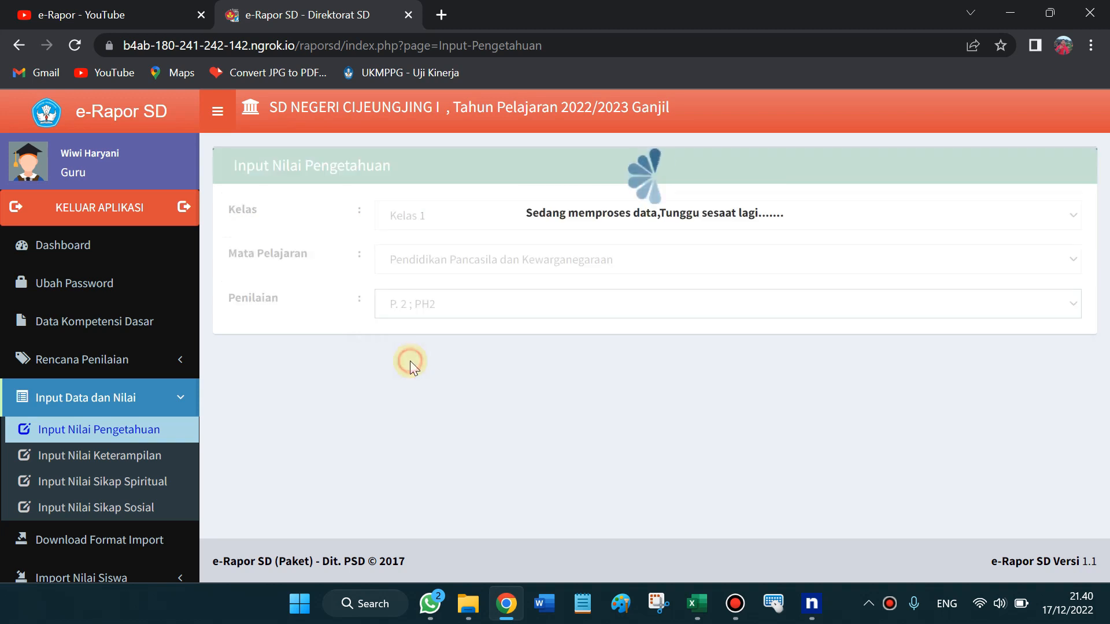
{"action": "left_click", "coordinate": [422, 308]}
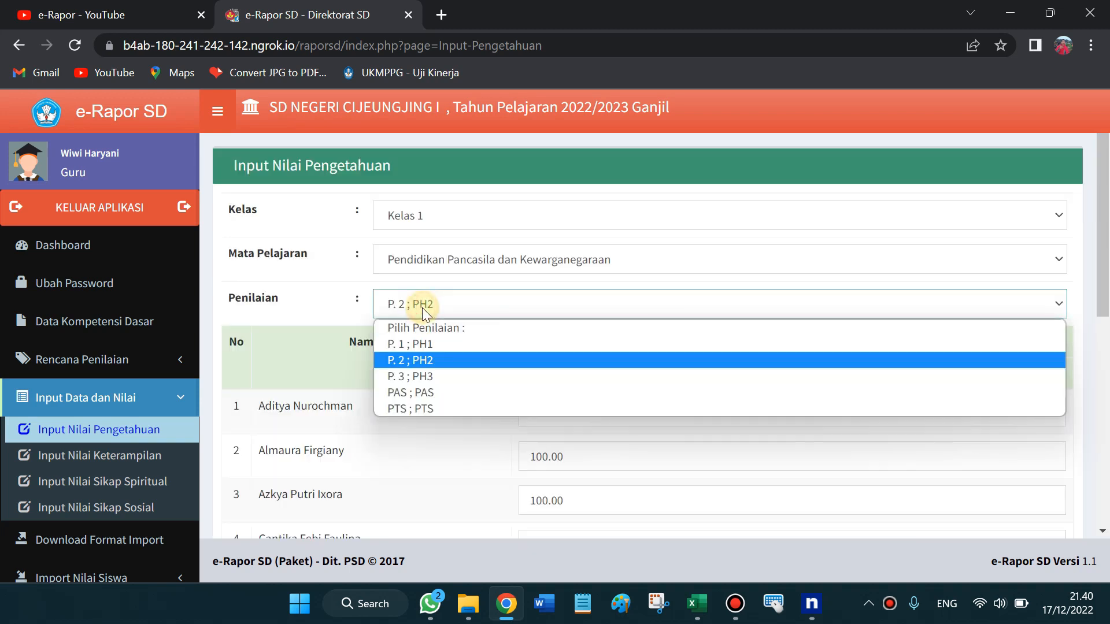
{"action": "left_click", "coordinate": [425, 375]}
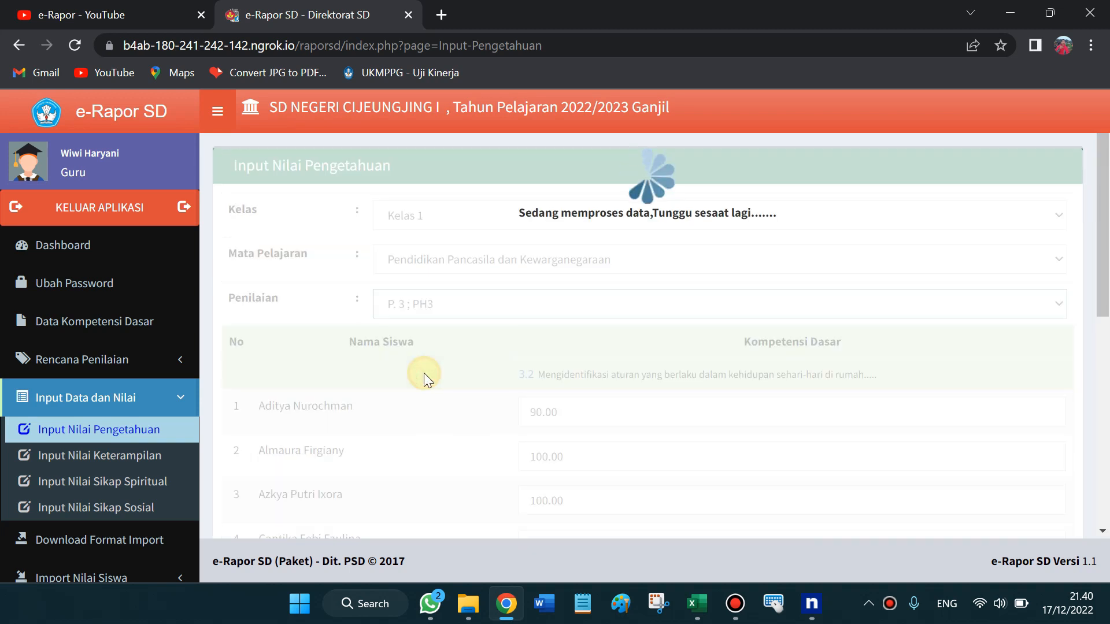
{"action": "left_click", "coordinate": [434, 303]}
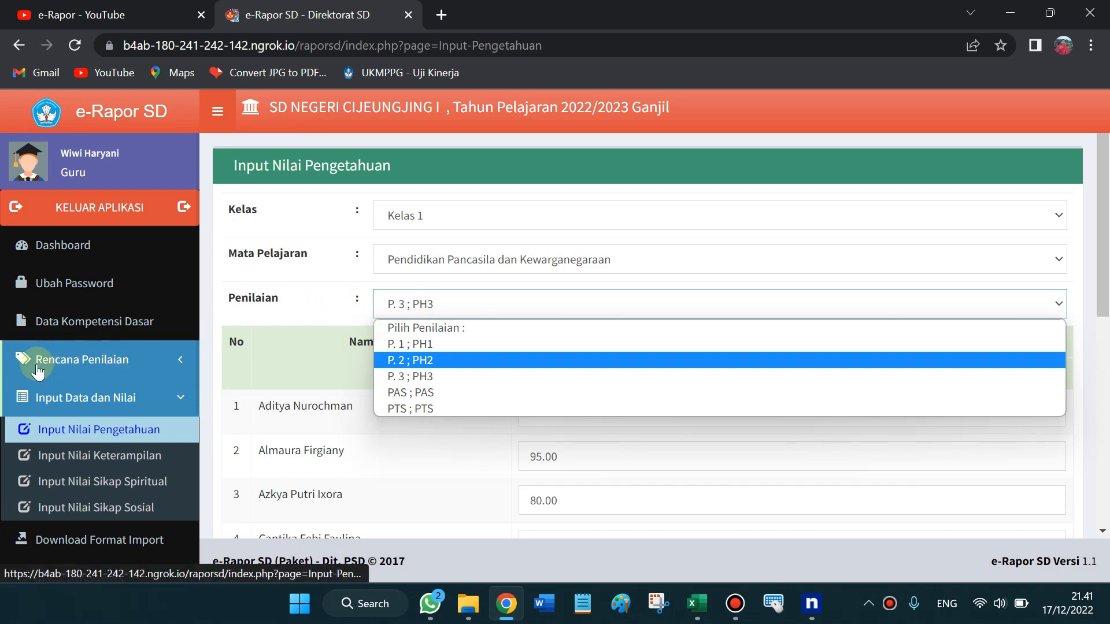
{"action": "left_click", "coordinate": [313, 283]}
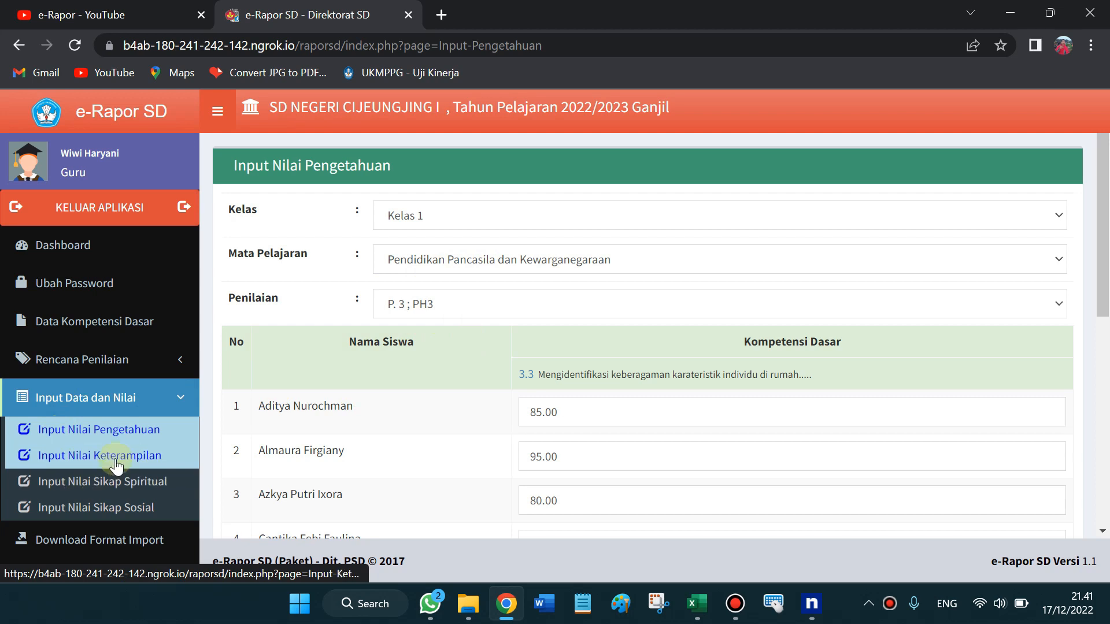
{"action": "left_click", "coordinate": [119, 487]}
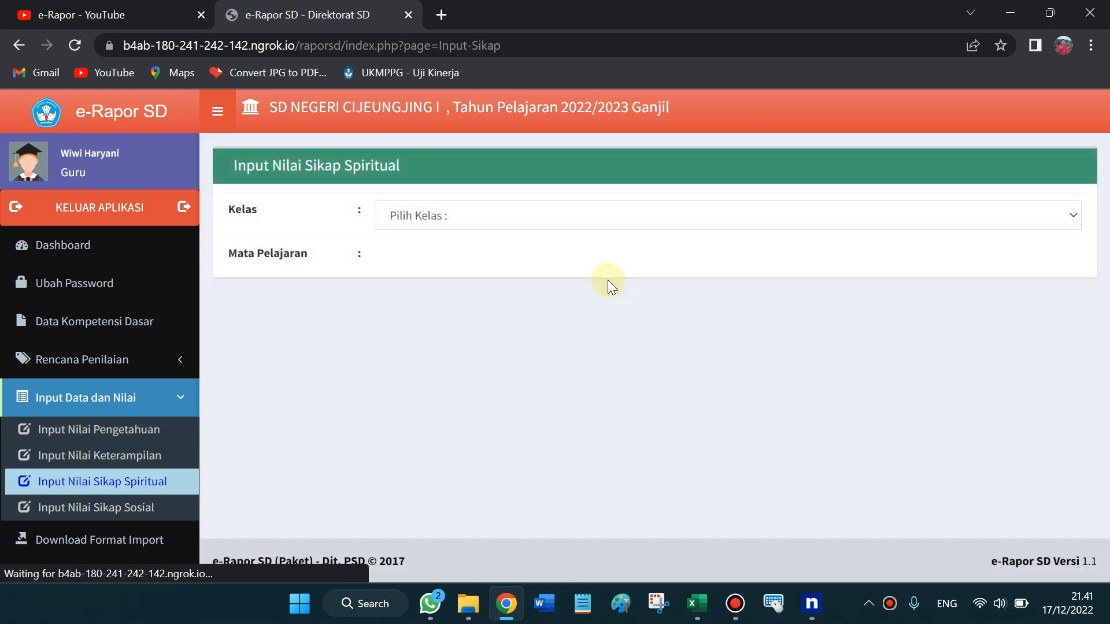
Choose Kelas 1 and Pendidikan Pancasila dan Kewarganegaraan, then scroll through each student's Baik ratings
{"action": "left_click", "coordinate": [426, 221]}
{"action": "key", "text": "Down"}
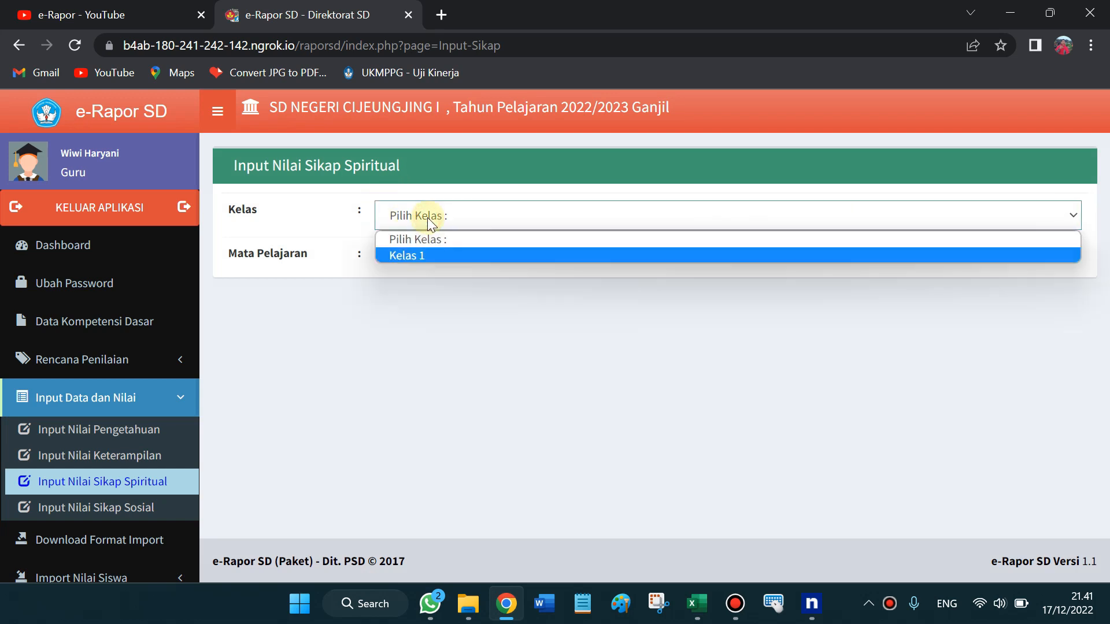
{"action": "key", "text": "Return"}
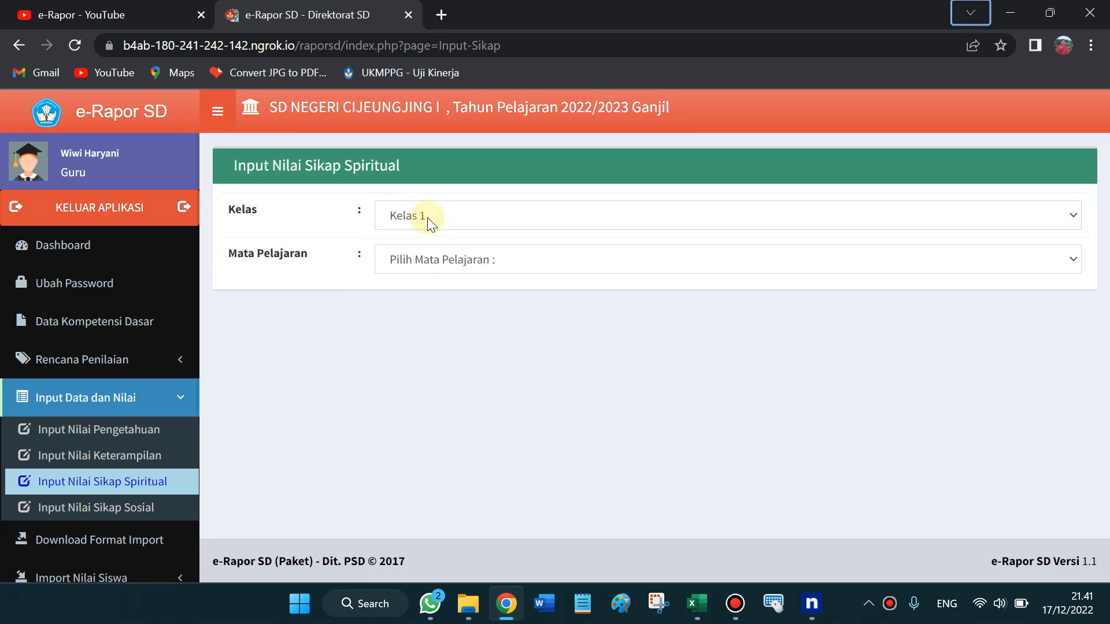
{"action": "left_click", "coordinate": [457, 256]}
{"action": "key", "text": "Down"}
{"action": "key", "text": "Down"}
{"action": "key", "text": "Down"}
{"action": "key", "text": "Down"}
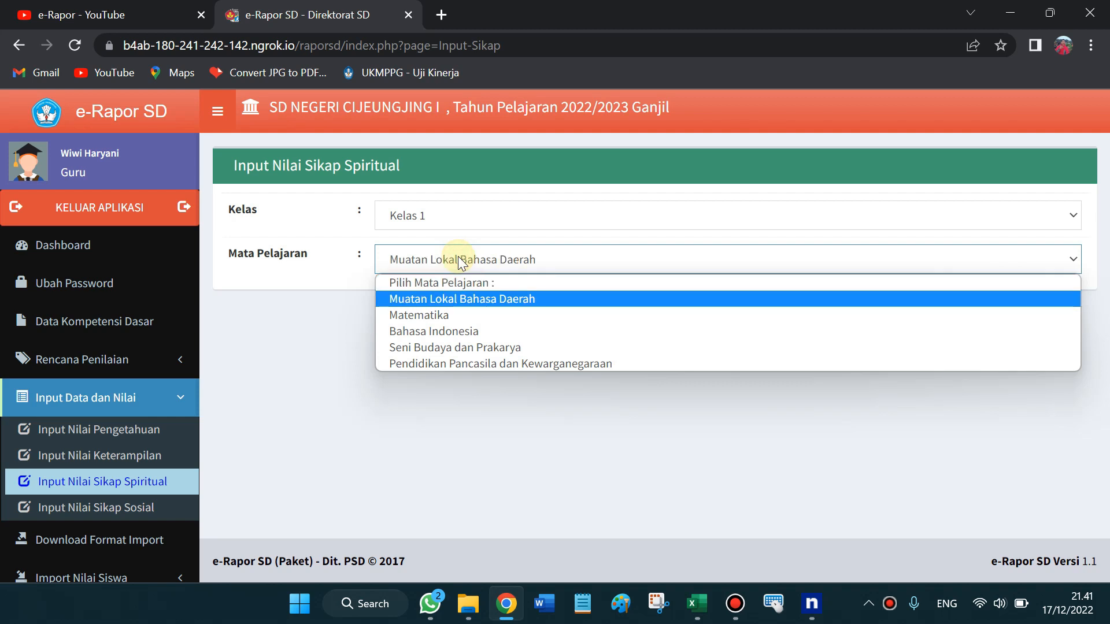
{"action": "key", "text": "Down"}
{"action": "key", "text": "Return"}
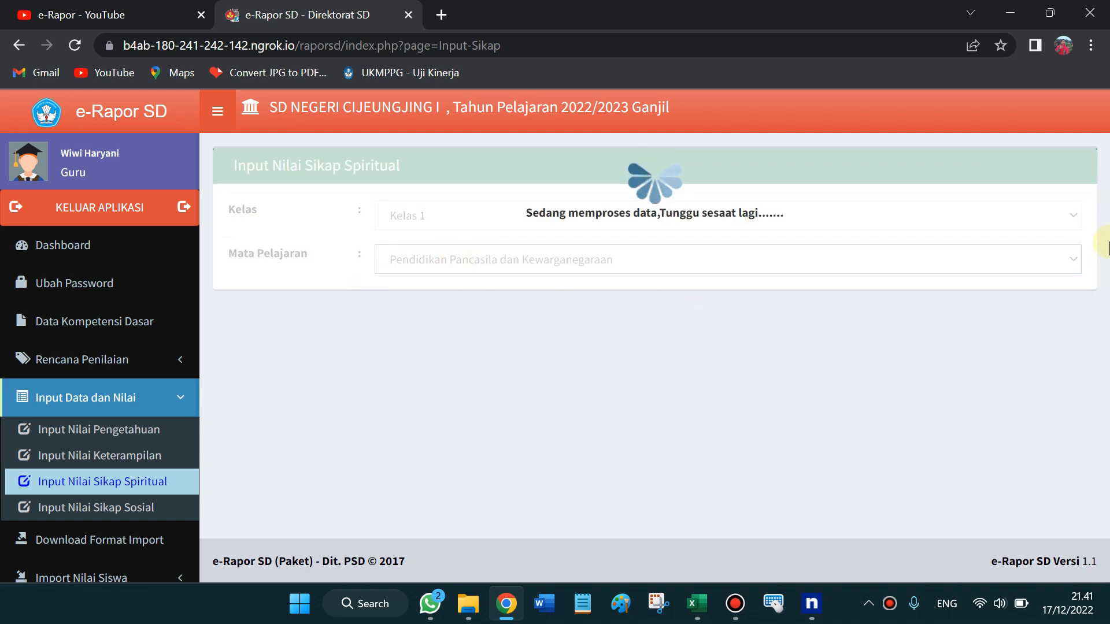
{"action": "scroll", "coordinate": [1103, 246], "scroll_direction": "down", "scroll_amount": 1}
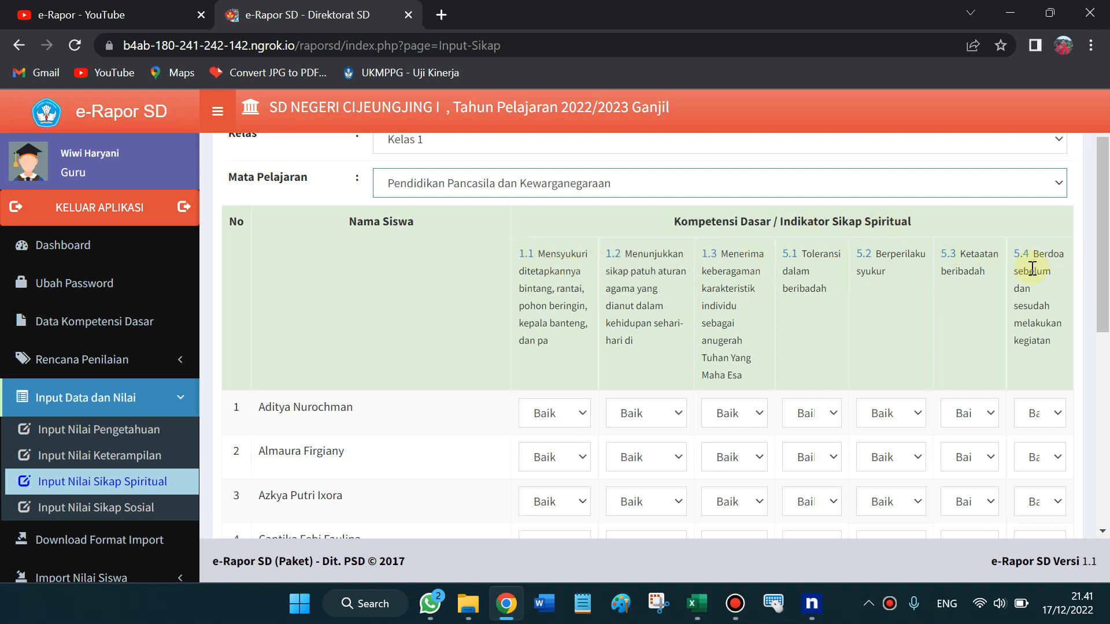
{"action": "mouse_move", "coordinate": [1105, 260]}
{"action": "left_mouse_down"}
{"action": "mouse_move", "coordinate": [1106, 451]}
{"action": "mouse_move", "coordinate": [1106, 254]}
{"action": "left_mouse_up"}
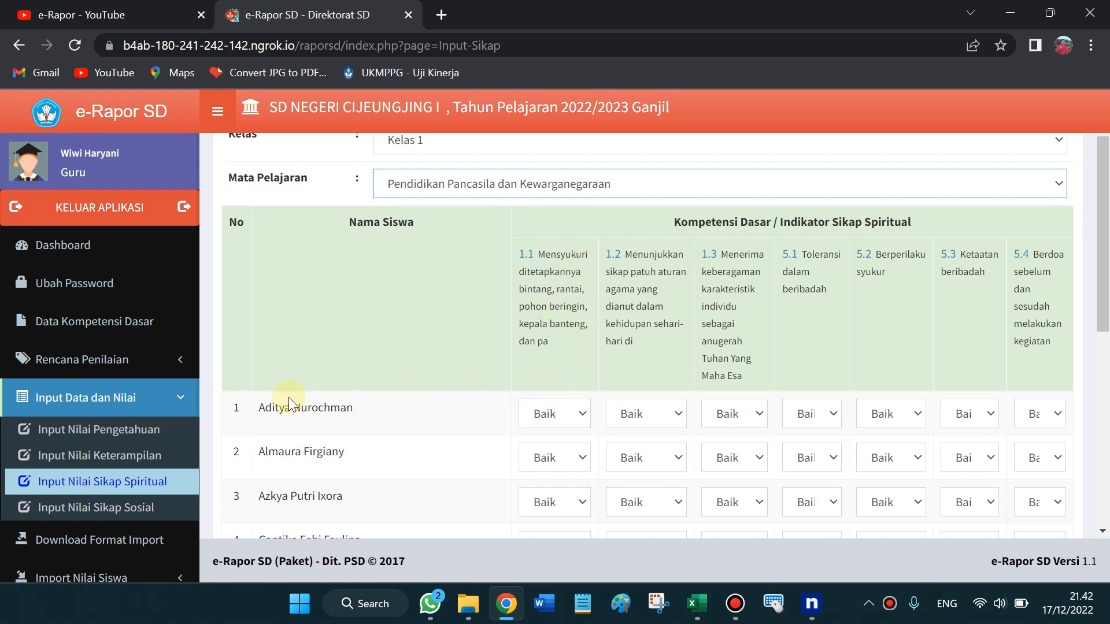
Rate the first student Sangat Baik on spiritual indicators 1.1 and 5.4
{"action": "left_click_drag", "start_coordinate": [258, 408], "coordinate": [324, 408]}
{"action": "left_click", "coordinate": [583, 414]}
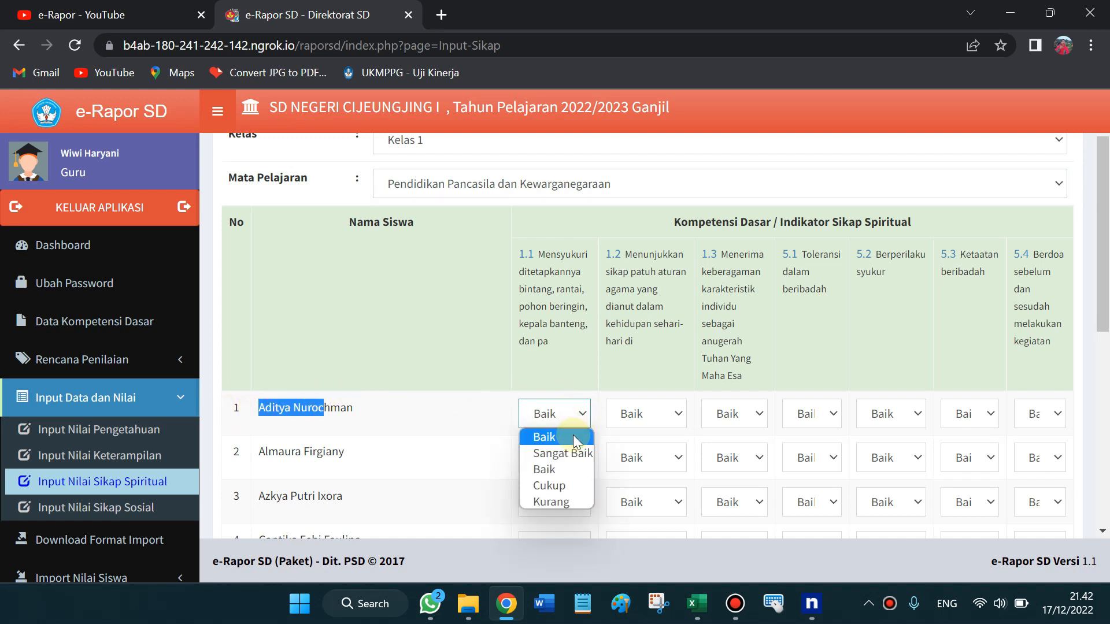
{"action": "left_click", "coordinate": [569, 452]}
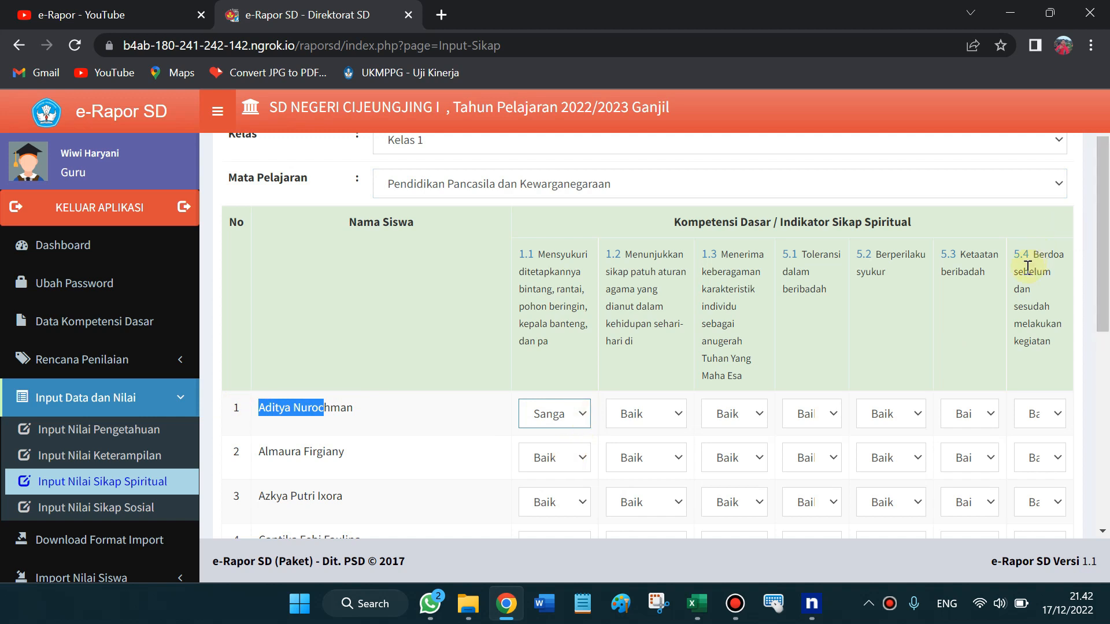
{"action": "left_click", "coordinate": [1060, 412]}
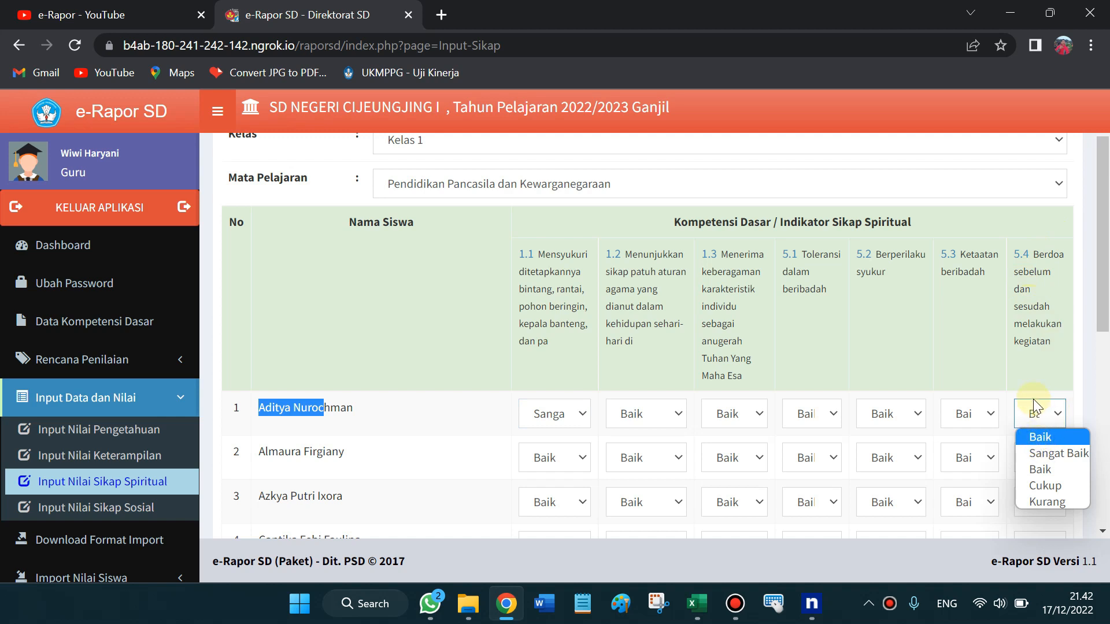
{"action": "left_click", "coordinate": [1046, 457]}
Check the 5.3 rating options and scroll through the sheet reviewing all students' ratings
{"action": "left_click_drag", "start_coordinate": [1105, 314], "coordinate": [1105, 351]}
{"action": "left_click", "coordinate": [991, 237]}
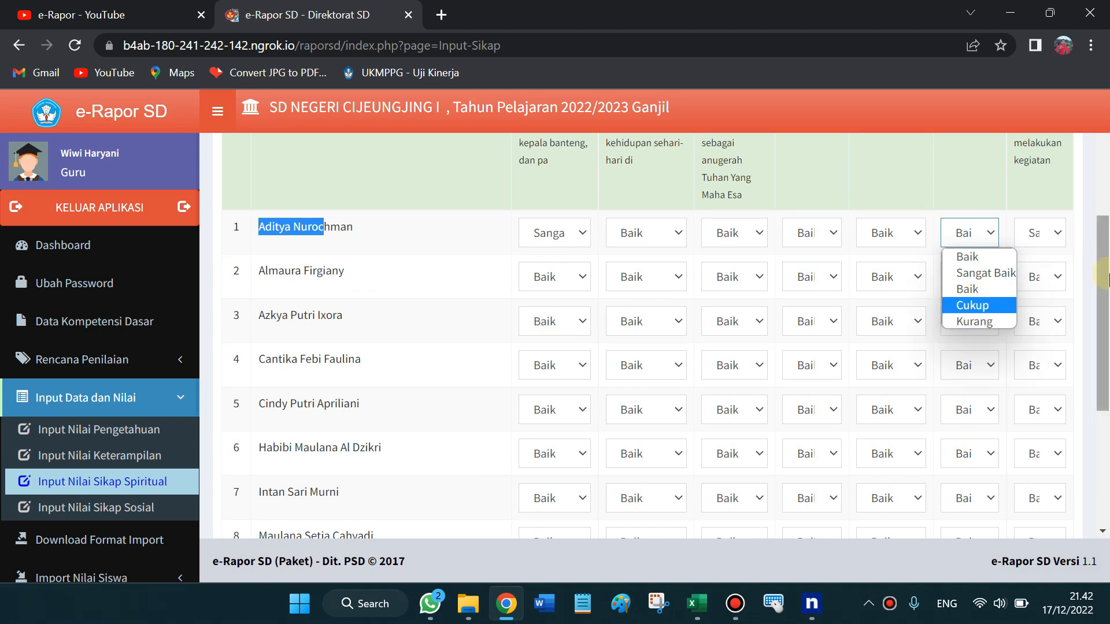
{"action": "scroll", "coordinate": [1104, 276], "scroll_direction": "up", "scroll_amount": 2}
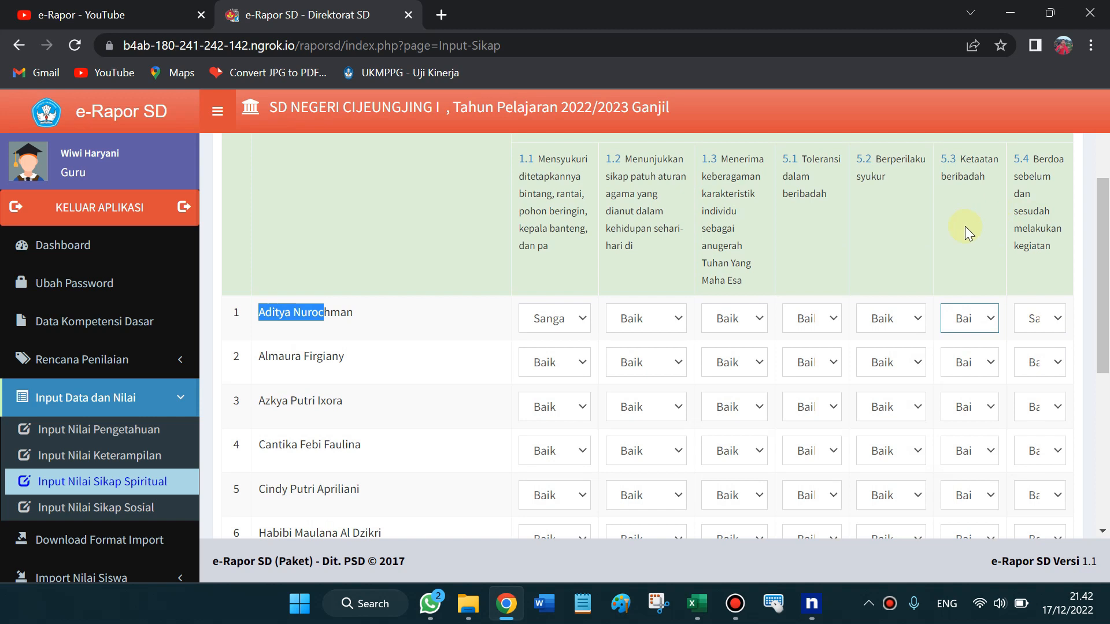
{"action": "left_click", "coordinate": [965, 226]}
{"action": "mouse_move", "coordinate": [1106, 267]}
{"action": "left_mouse_down"}
{"action": "mouse_move", "coordinate": [1106, 237]}
{"action": "mouse_move", "coordinate": [1107, 336]}
{"action": "mouse_move", "coordinate": [1107, 235]}
{"action": "mouse_move", "coordinate": [1108, 271]}
{"action": "left_mouse_up"}
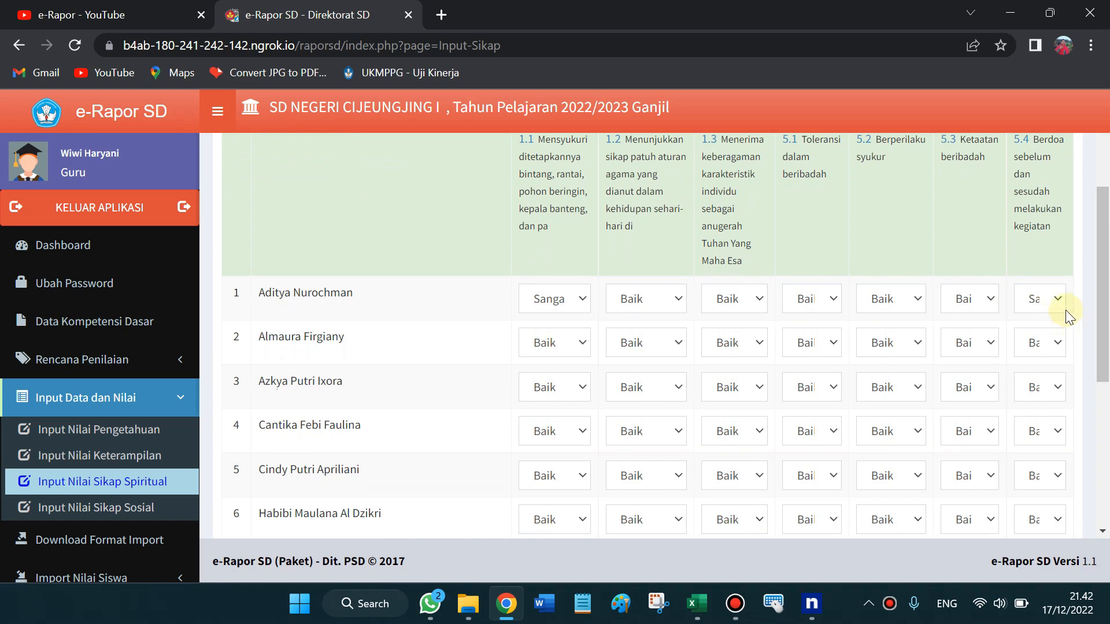
{"action": "left_click_drag", "start_coordinate": [1107, 299], "coordinate": [1107, 345]}
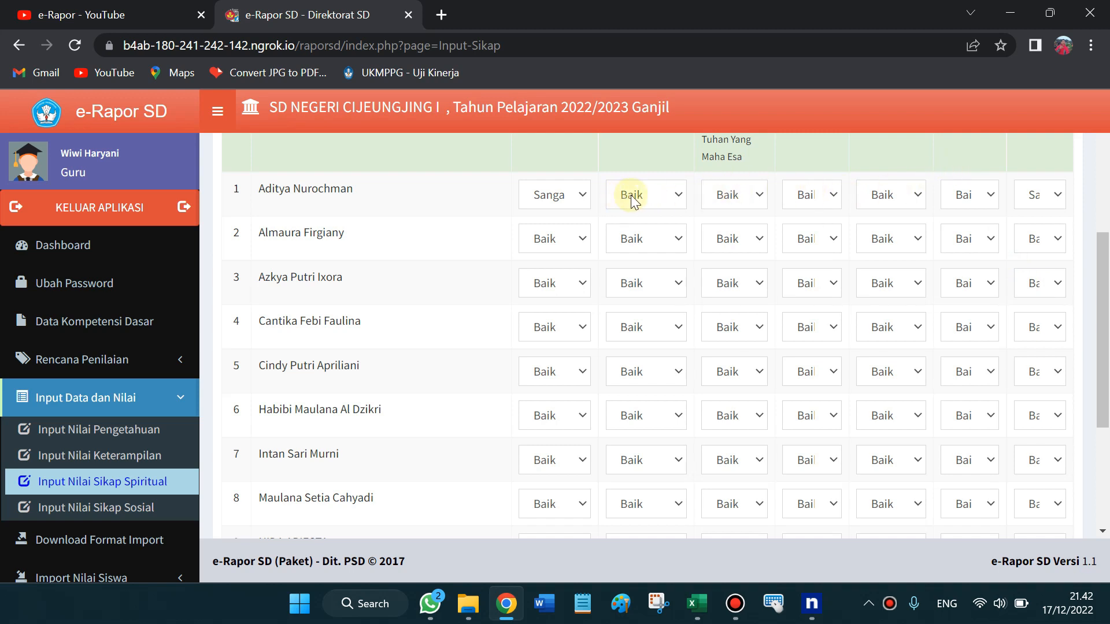
{"action": "mouse_move", "coordinate": [1106, 273]}
{"action": "left_mouse_down"}
{"action": "mouse_move", "coordinate": [1104, 318]}
{"action": "mouse_move", "coordinate": [1106, 214]}
{"action": "mouse_move", "coordinate": [1106, 254]}
{"action": "left_mouse_up"}
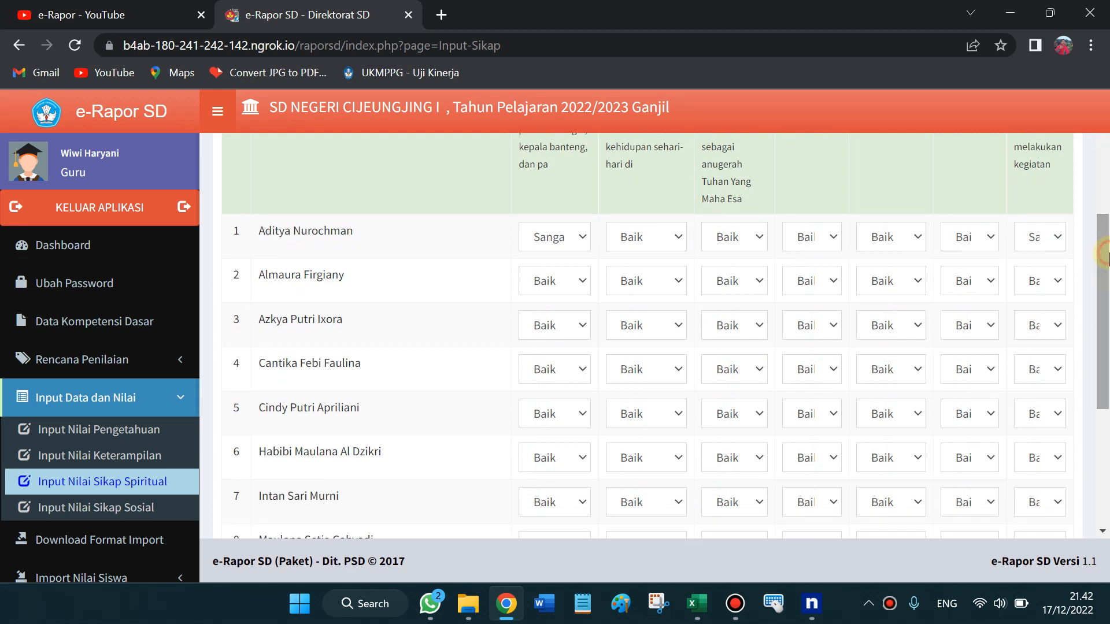
{"action": "left_click_drag", "start_coordinate": [1106, 278], "coordinate": [1107, 315]}
{"action": "left_click_drag", "start_coordinate": [1109, 312], "coordinate": [1108, 311]}
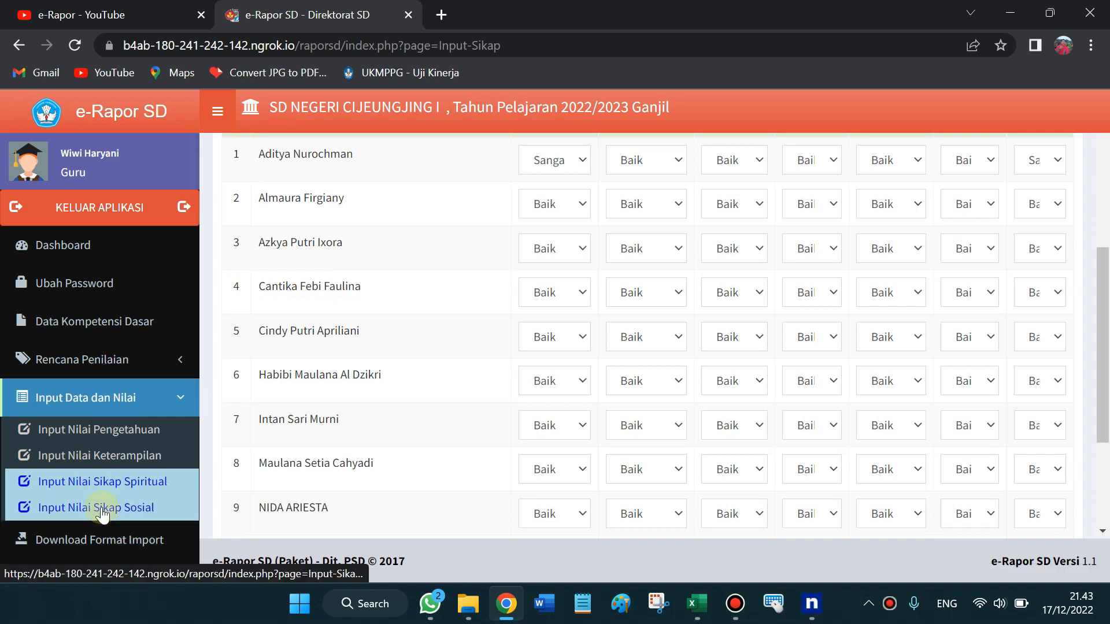
Collapse the Input Data dan Nilai menu and go to the Download Format Import page
{"action": "scroll", "coordinate": [1102, 421], "scroll_direction": "down", "scroll_amount": 3}
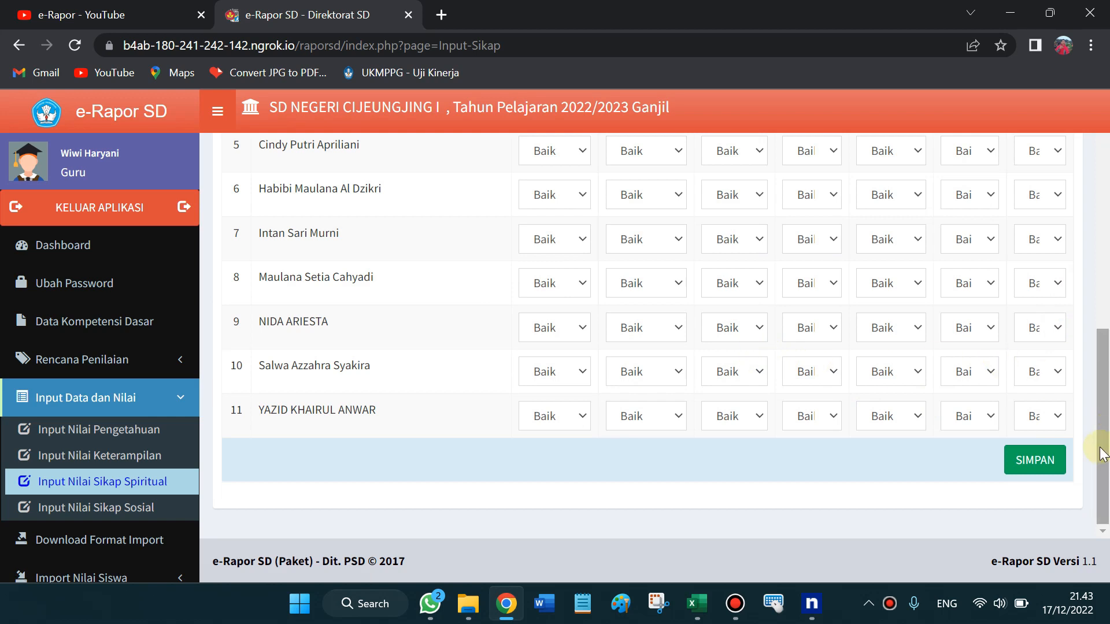
{"action": "left_click", "coordinate": [174, 405]}
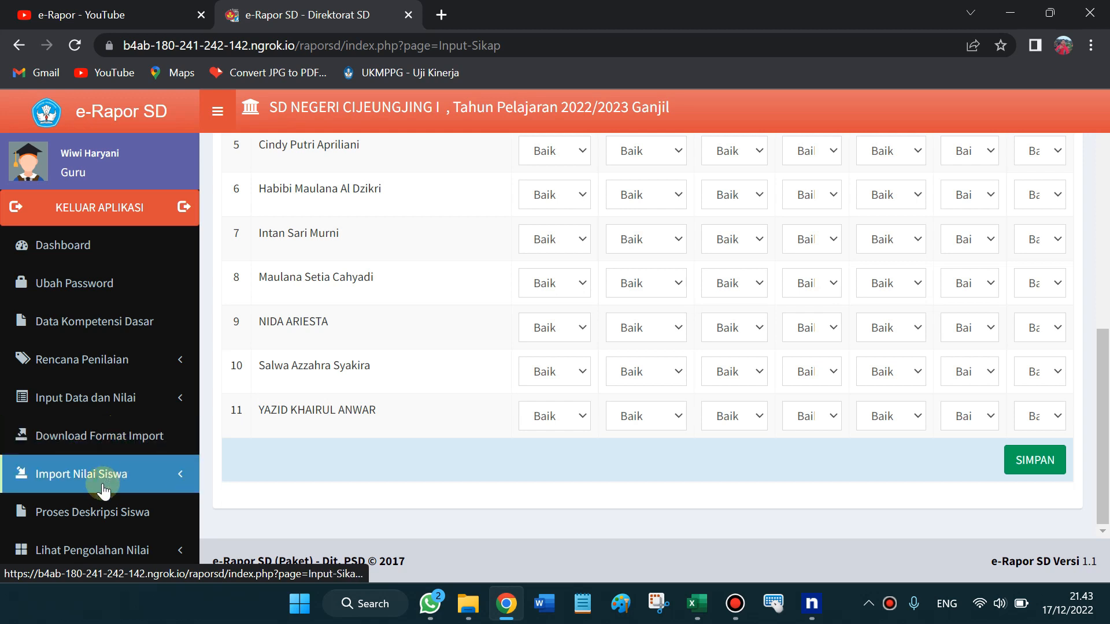
{"action": "left_click", "coordinate": [106, 437]}
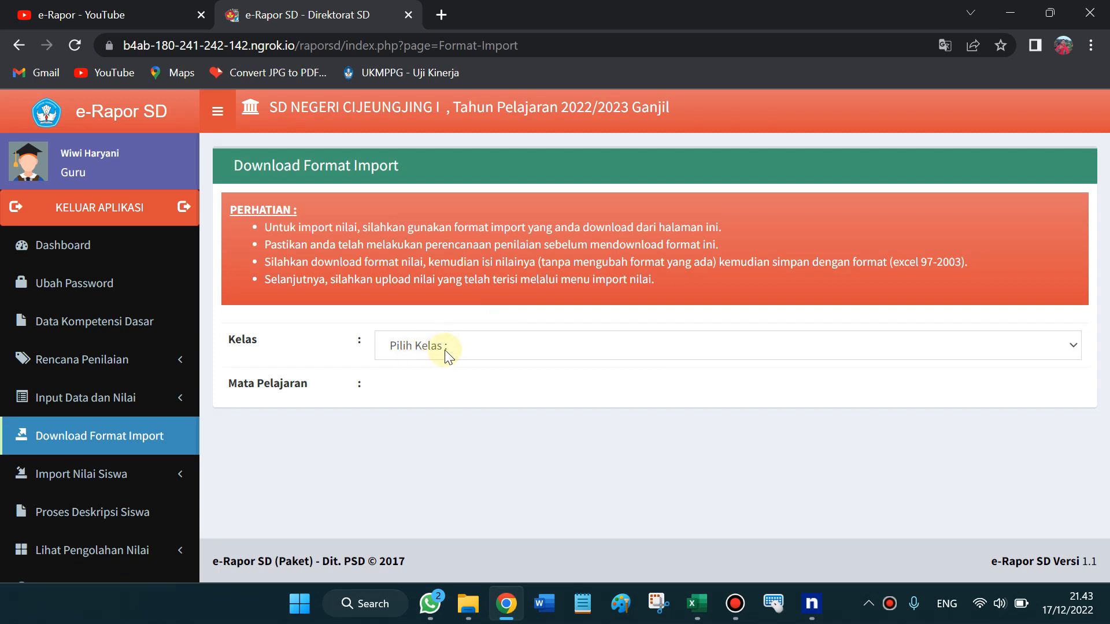
{"action": "left_click", "coordinate": [468, 603]}
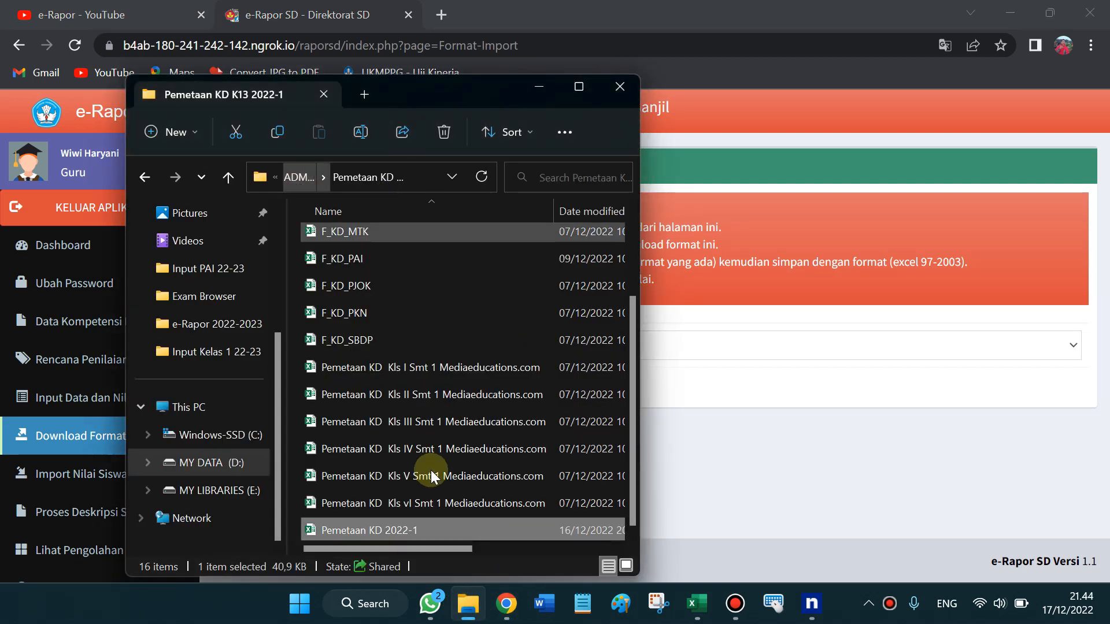
Open Apk E-Rapor Excel v.22a KELAS 1 from D: > .OPS File > NILAI > Nilai SD Cijeungjing 1 2022-2023
{"action": "left_click", "coordinate": [695, 605]}
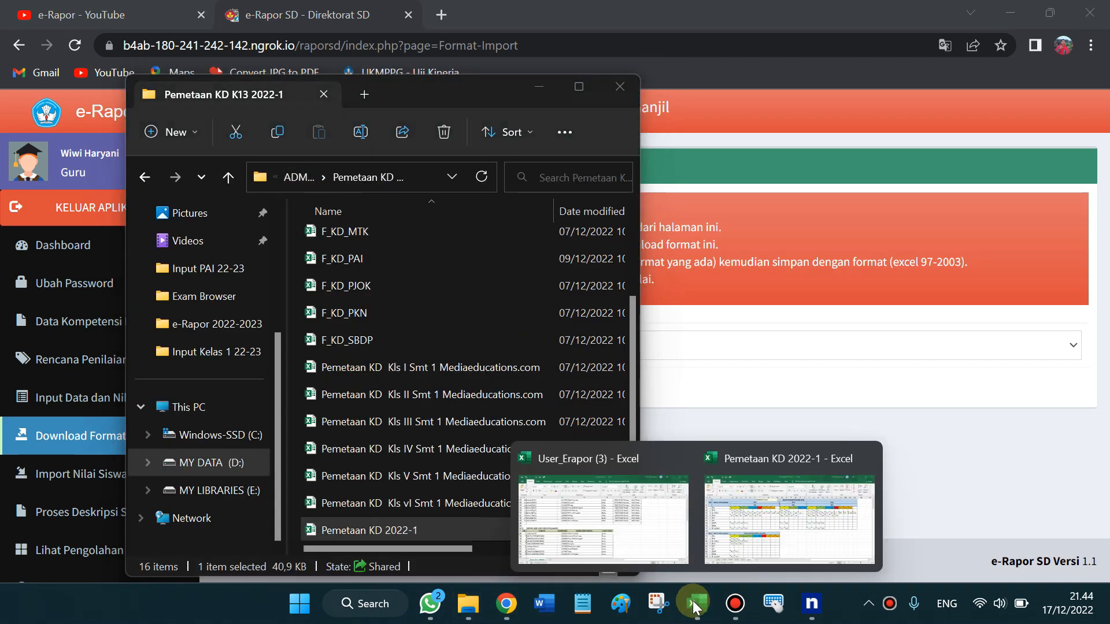
{"action": "left_click", "coordinate": [307, 178]}
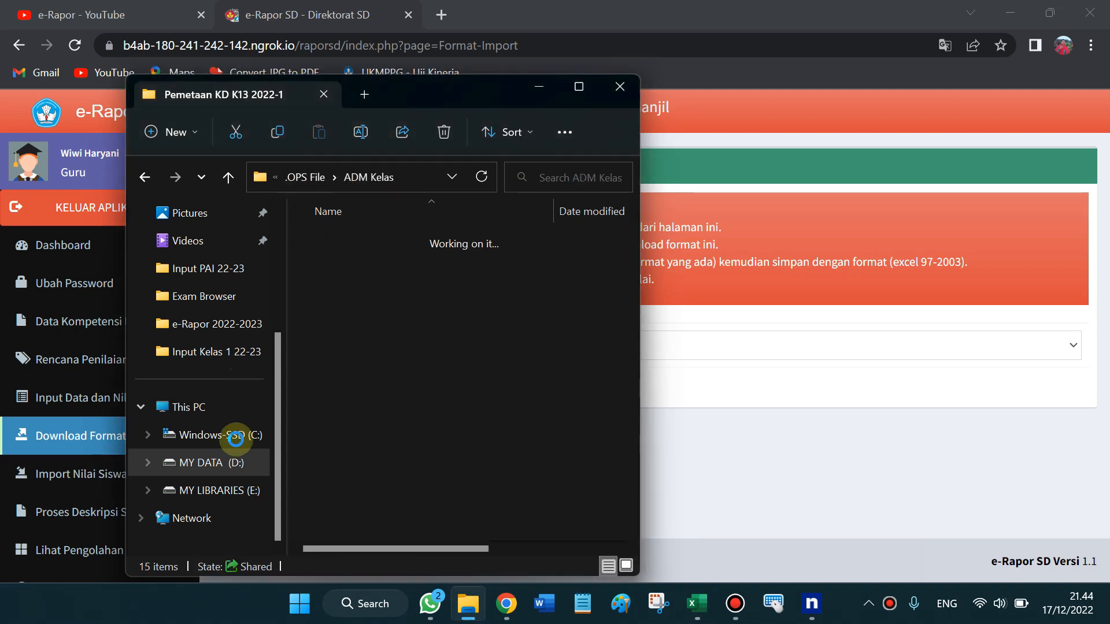
{"action": "left_click", "coordinate": [229, 461]}
{"action": "left_click", "coordinate": [364, 243]}
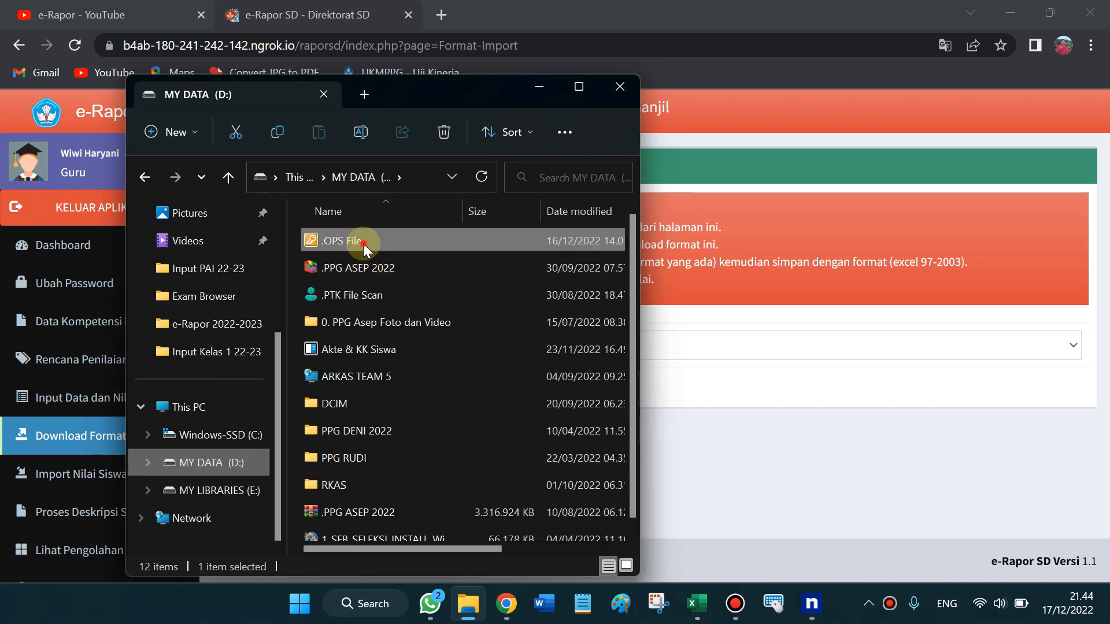
{"action": "double_click", "coordinate": [363, 244]}
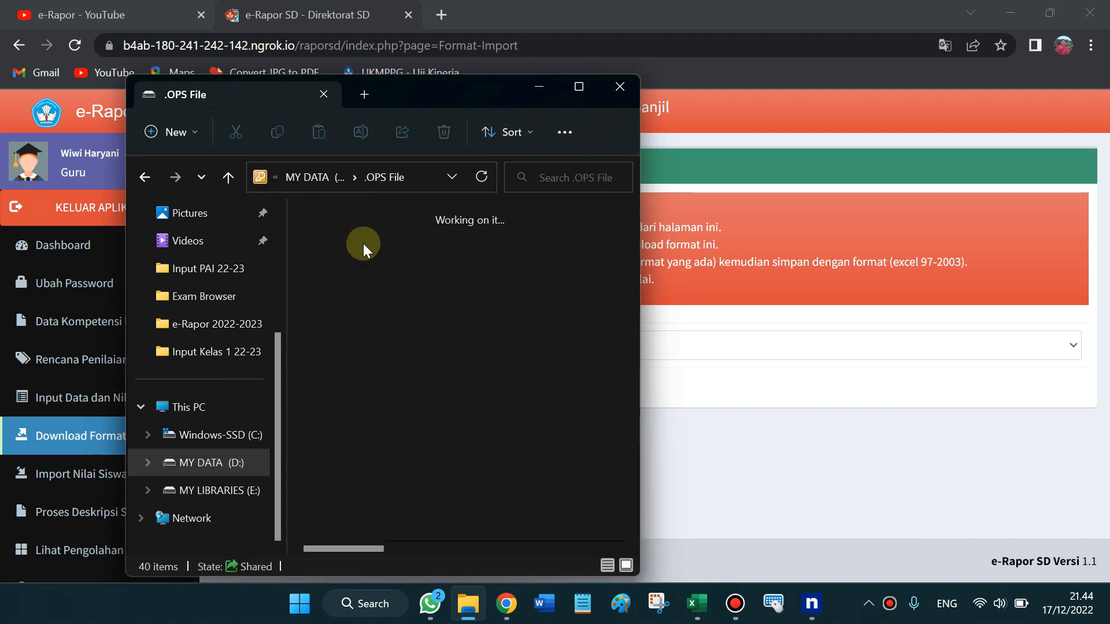
{"action": "key", "text": "Down"}
{"action": "key", "text": "Down"}
{"action": "key", "text": "Down"}
{"action": "key", "text": "Down"}
{"action": "key", "text": "n"}
{"action": "key", "text": "n"}
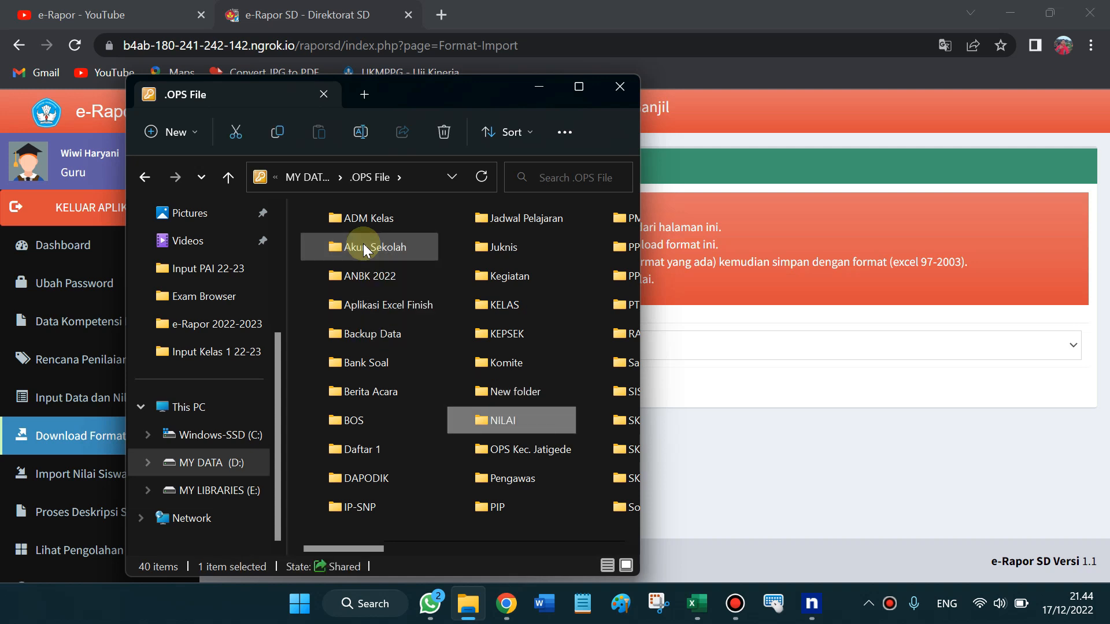
{"action": "key", "text": "Return"}
{"action": "key", "text": "Down"}
{"action": "key", "text": "Down"}
{"action": "key", "text": "Down"}
{"action": "key", "text": "Down"}
{"action": "key", "text": "Down"}
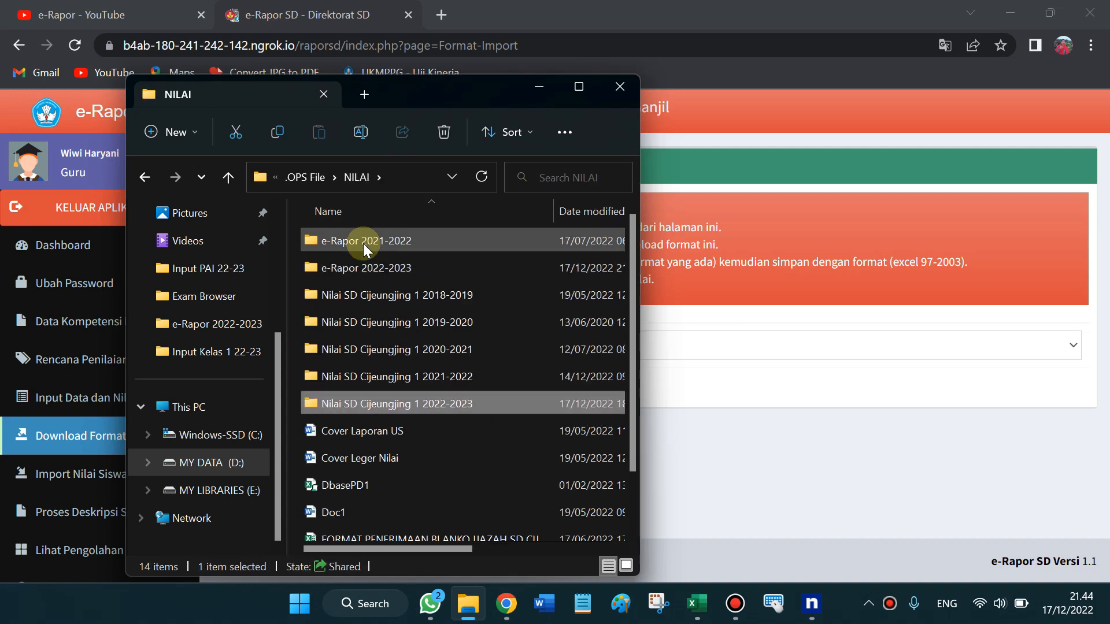
{"action": "key", "text": "Return"}
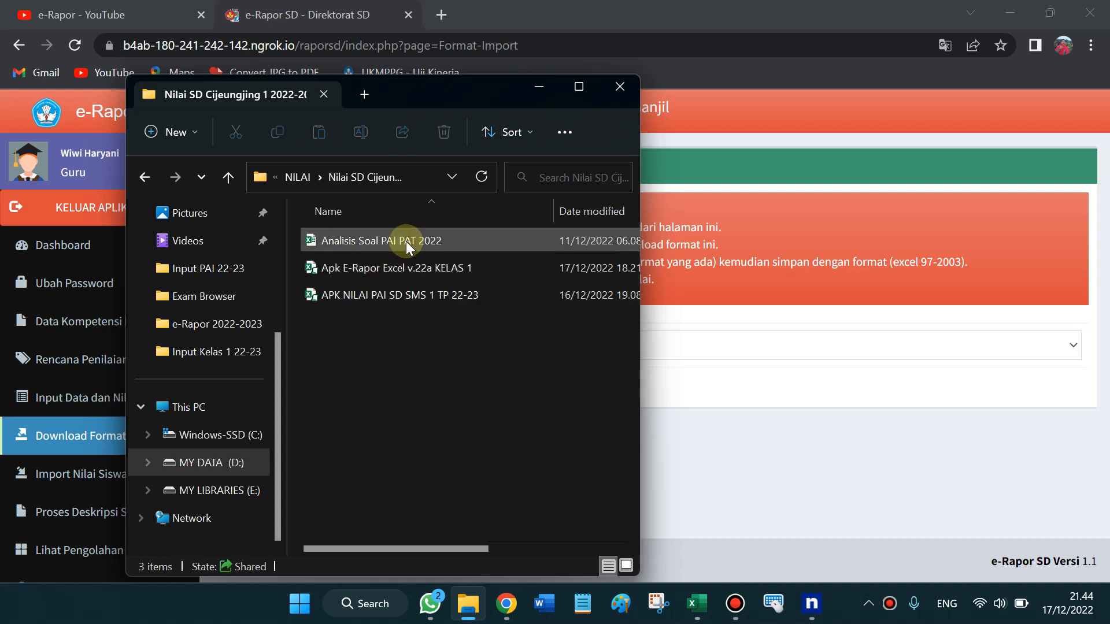
{"action": "left_click", "coordinate": [402, 269]}
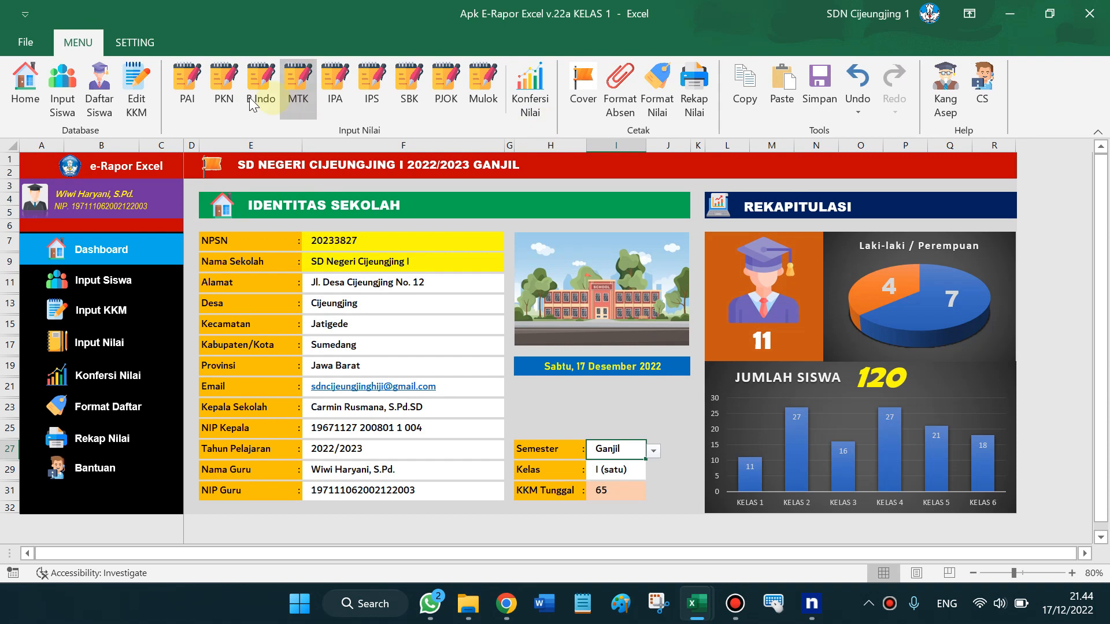
Inspect the PKN sheet's 3.1–3.3 headers and first score, then glance at Pemetaan KD 2022-1
{"action": "left_click", "coordinate": [231, 94]}
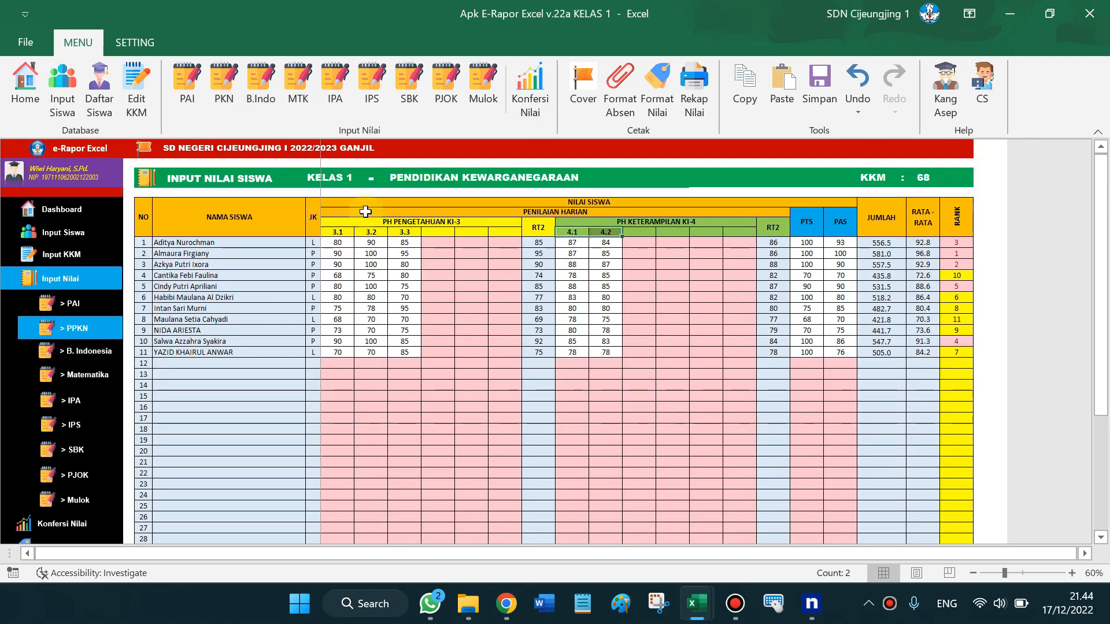
{"action": "left_click", "coordinate": [344, 233]}
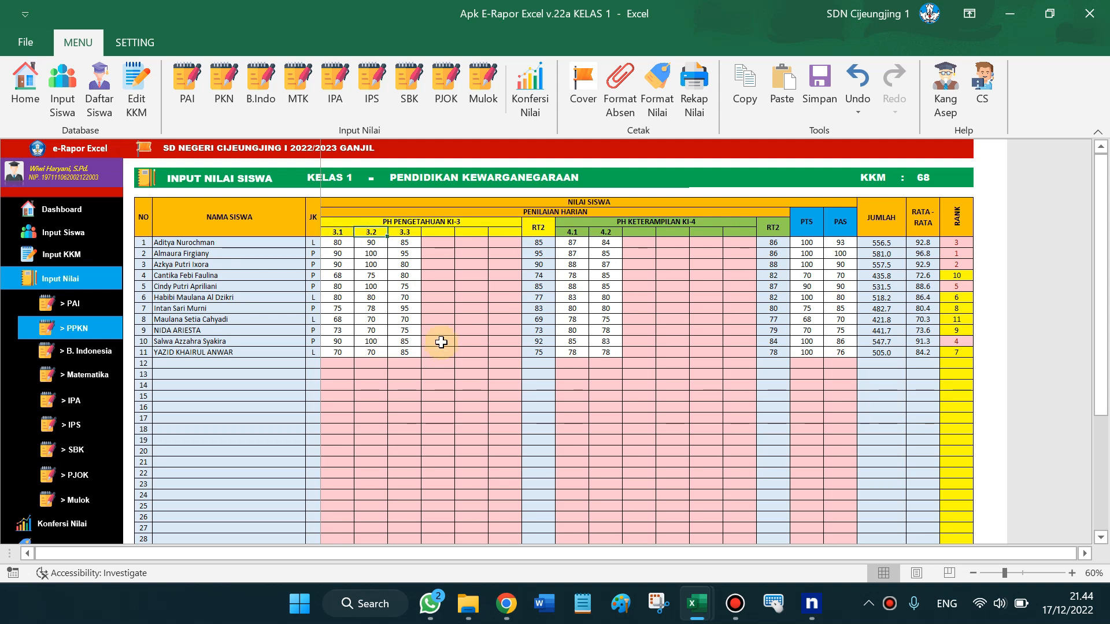
{"action": "left_click", "coordinate": [375, 233]}
{"action": "left_click", "coordinate": [404, 233]}
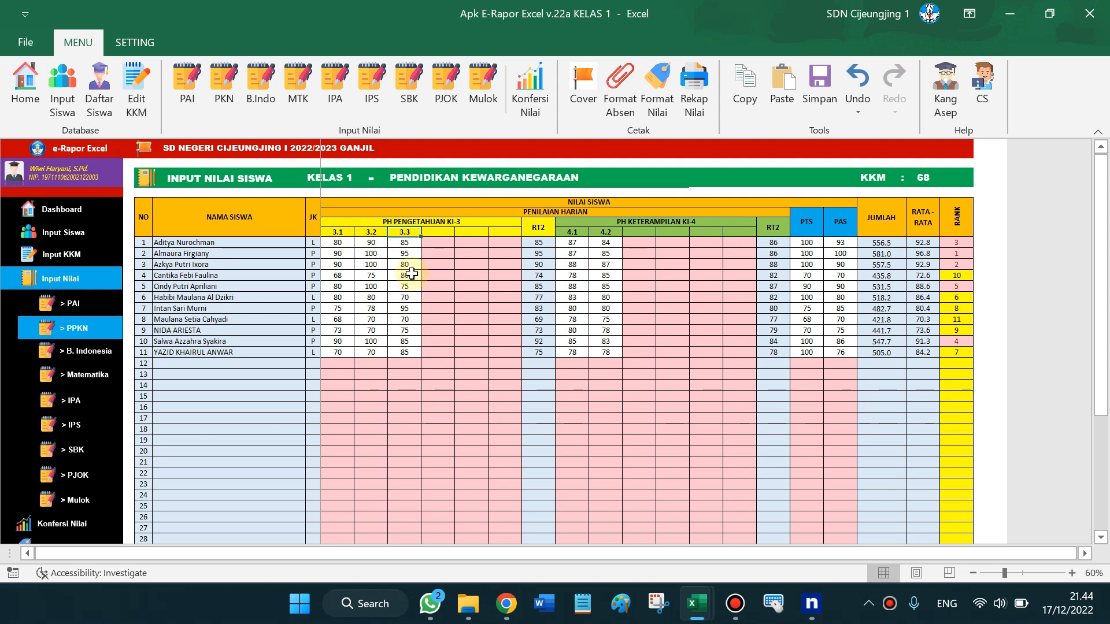
{"action": "left_click", "coordinate": [337, 242]}
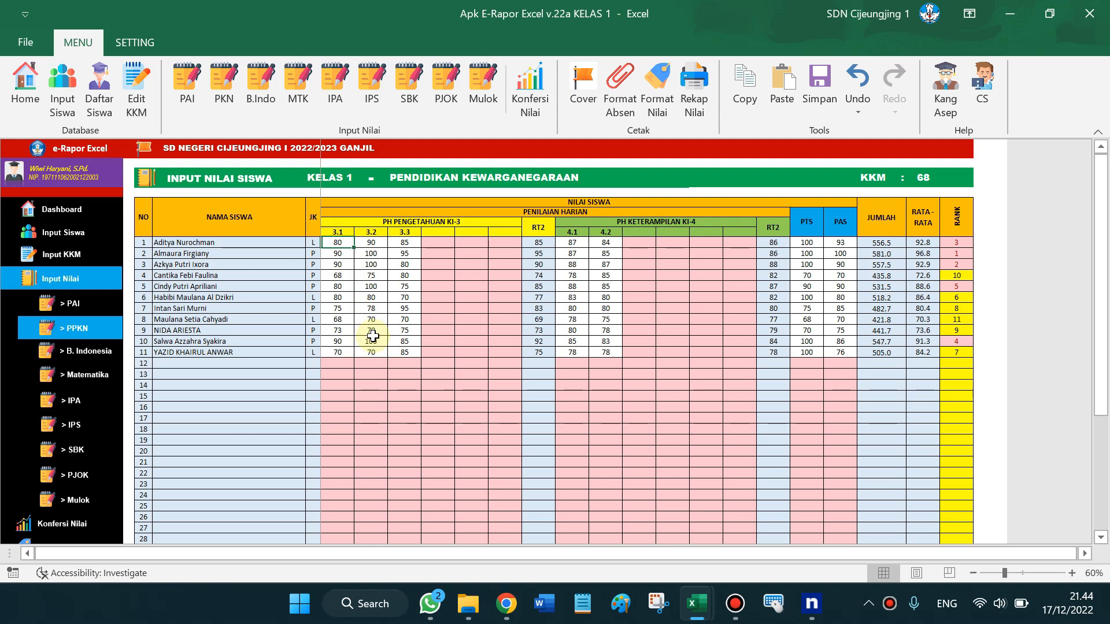
{"action": "key", "text": "alt+Tab"}
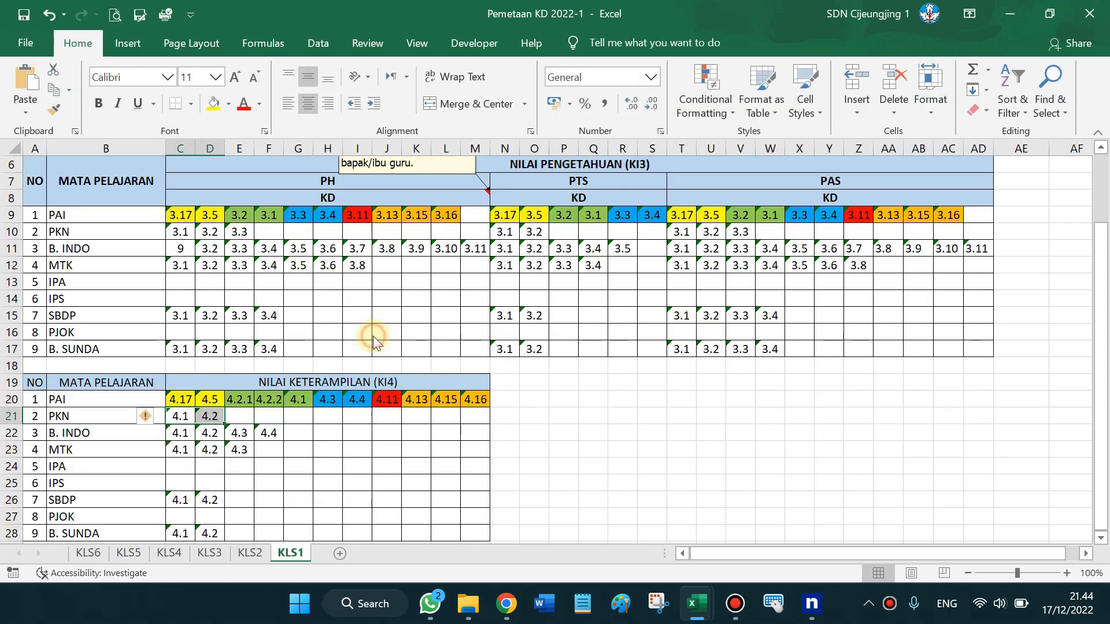
{"action": "key", "text": "alt+Tab"}
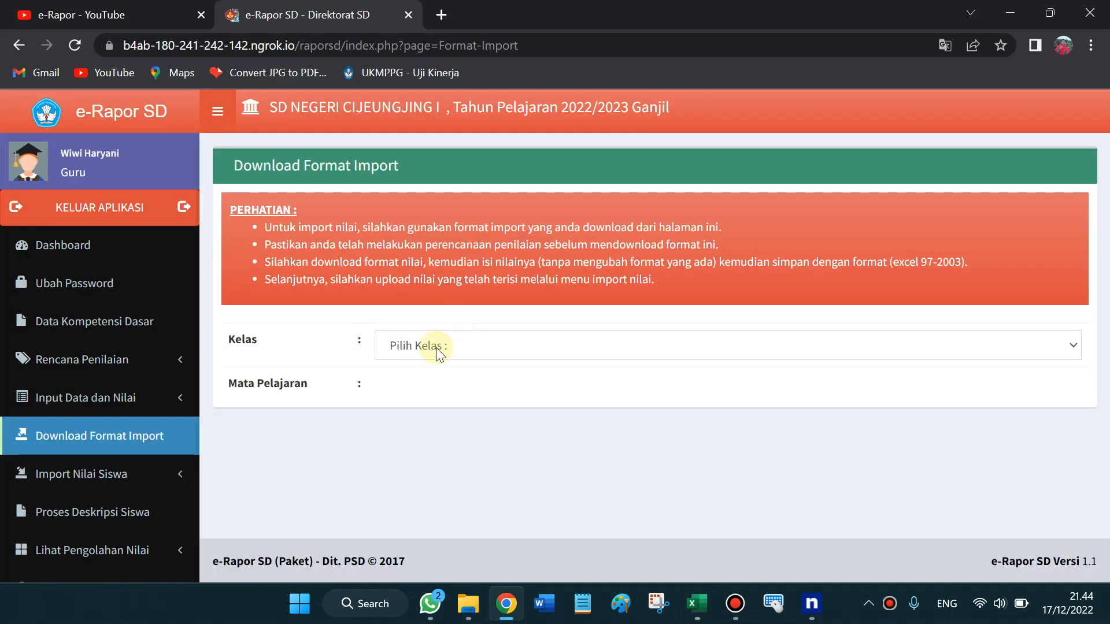
Choose Kelas 1 and Pendidikan Pancasila dan Kewarganegaraan on the Download Format Import page
{"action": "left_click", "coordinate": [436, 348]}
{"action": "key", "text": "Down"}
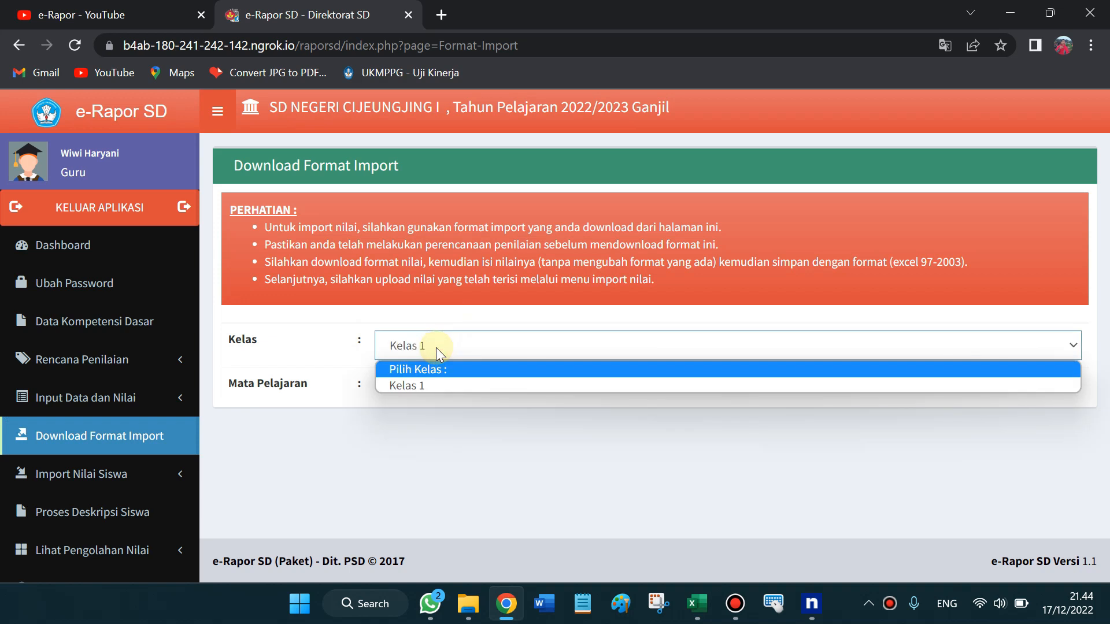
{"action": "key", "text": "Return"}
{"action": "left_click", "coordinate": [403, 389]}
{"action": "key", "text": "Down"}
{"action": "key", "text": "Down"}
{"action": "key", "text": "Down"}
{"action": "key", "text": "Down"}
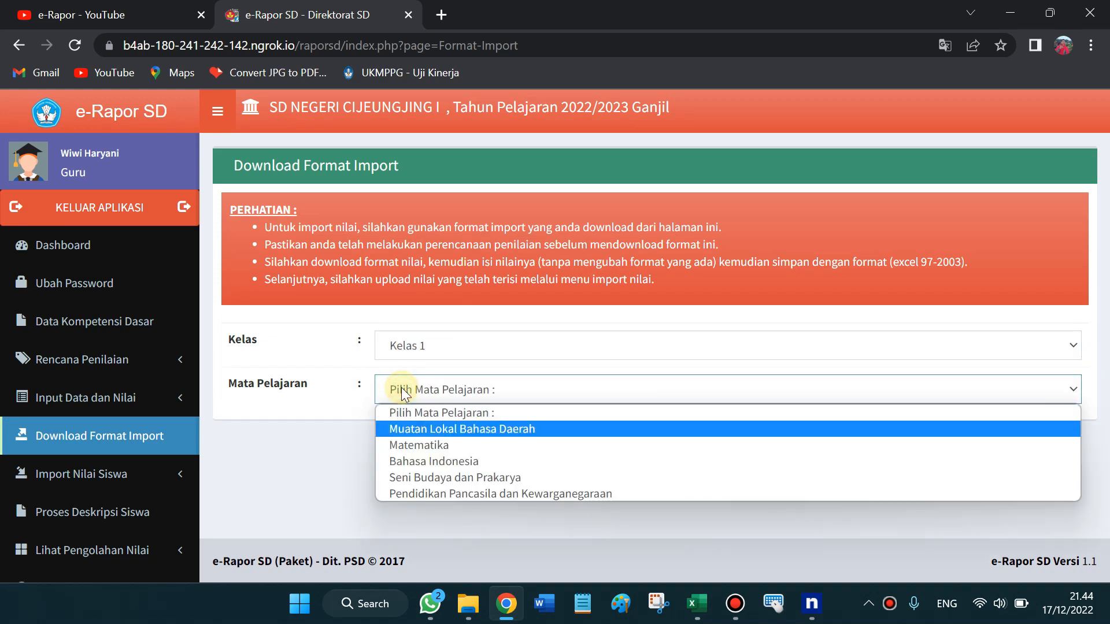
{"action": "key", "text": "Down"}
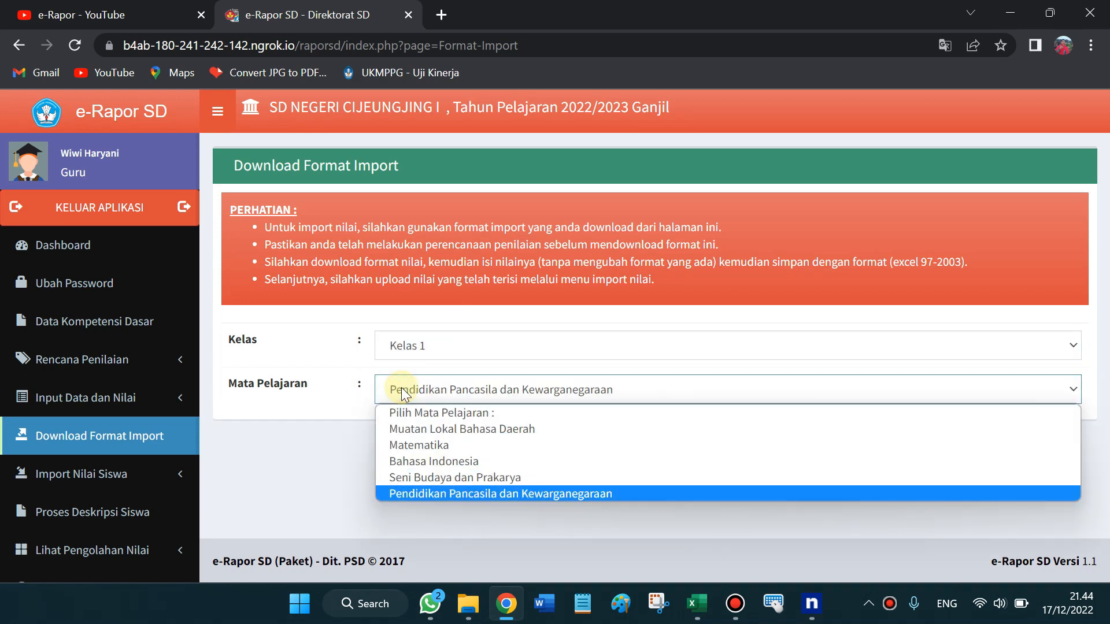
{"action": "key", "text": "Return"}
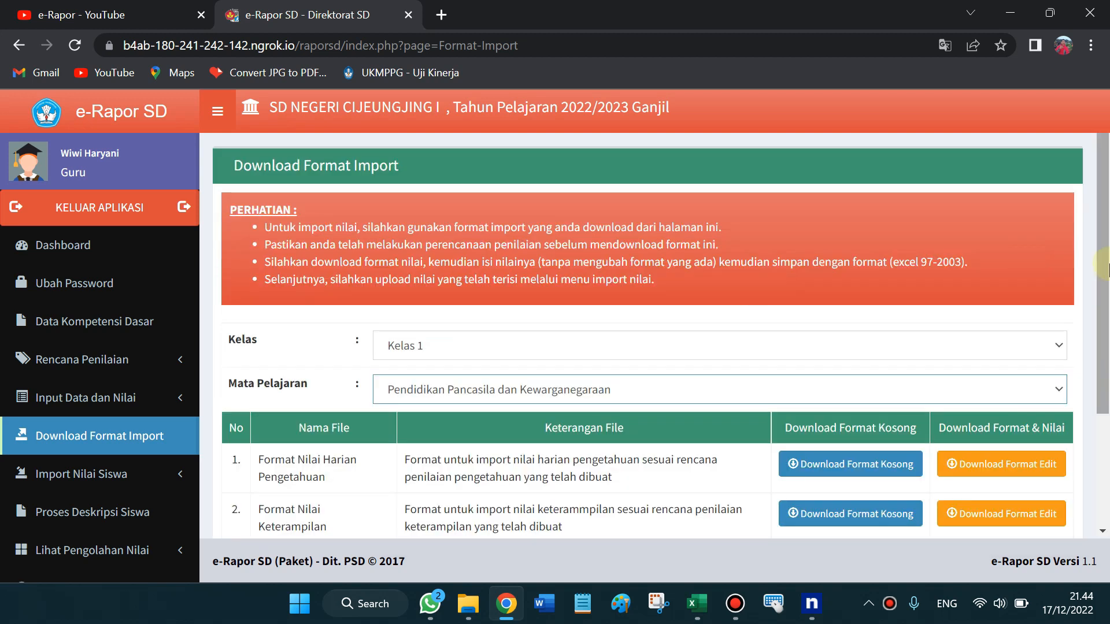
{"action": "scroll", "coordinate": [1106, 373], "scroll_direction": "down", "scroll_amount": 3}
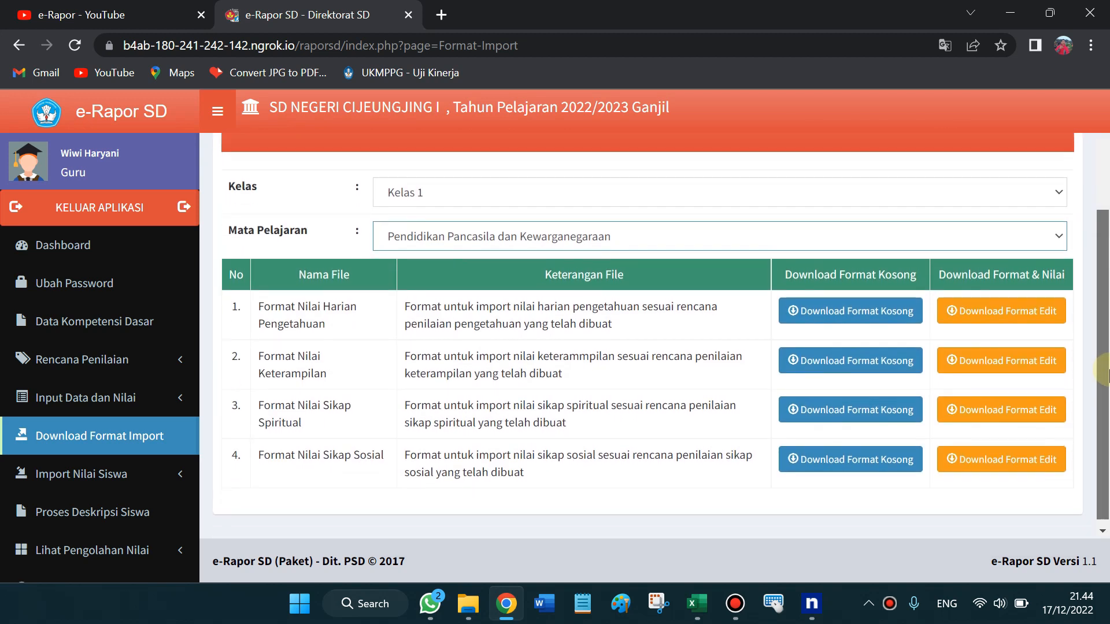
Download the blank Nilai Harian Pengetahuan format and open the F_KD_Peng_PPKn spreadsheet
{"action": "left_click", "coordinate": [844, 327]}
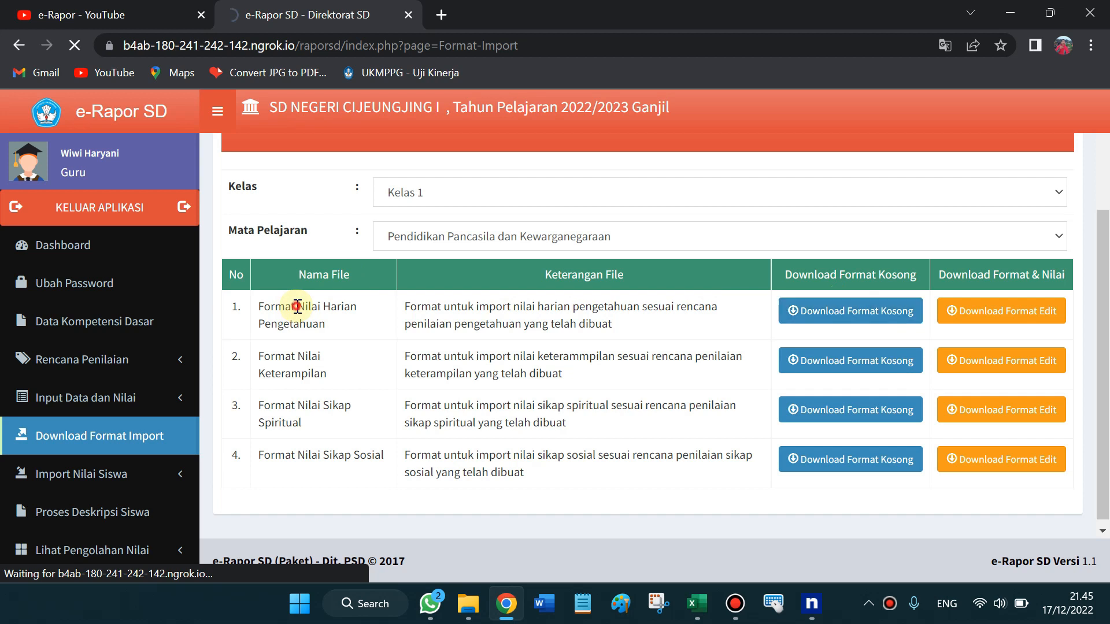
{"action": "left_click_drag", "start_coordinate": [297, 307], "coordinate": [340, 328]}
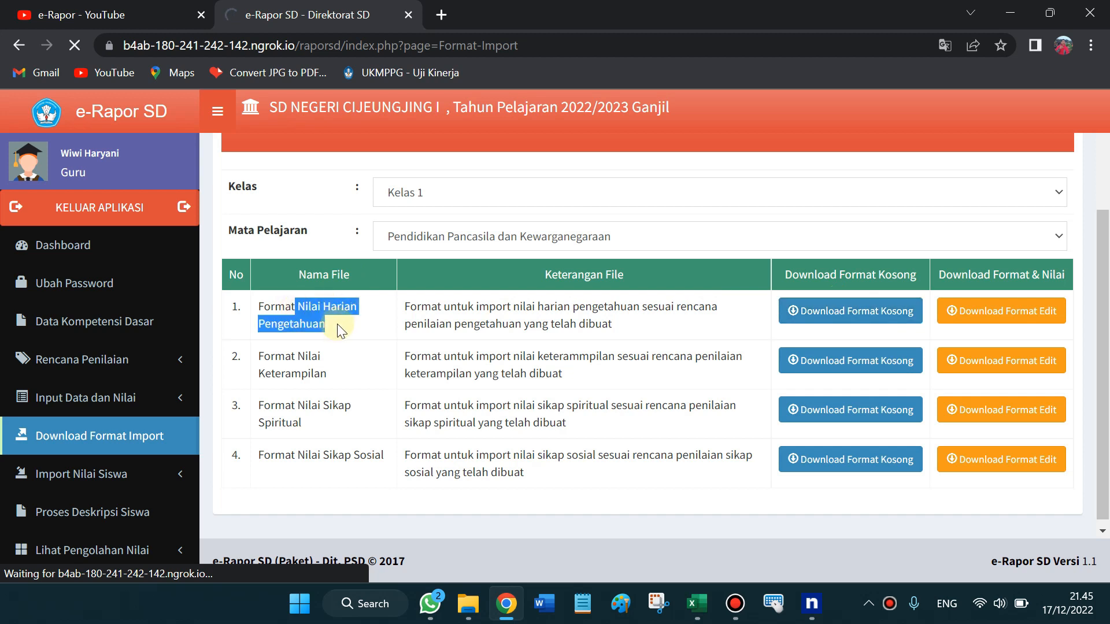
{"action": "left_click", "coordinate": [848, 314]}
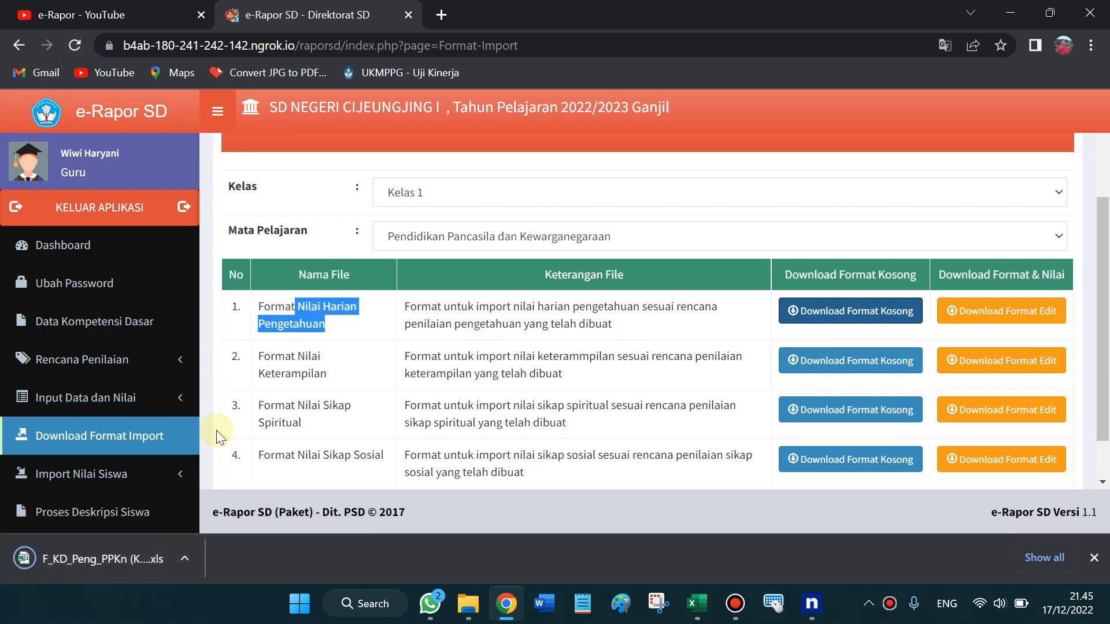
{"action": "left_click", "coordinate": [323, 319]}
{"action": "left_click_drag", "start_coordinate": [271, 375], "coordinate": [328, 381]}
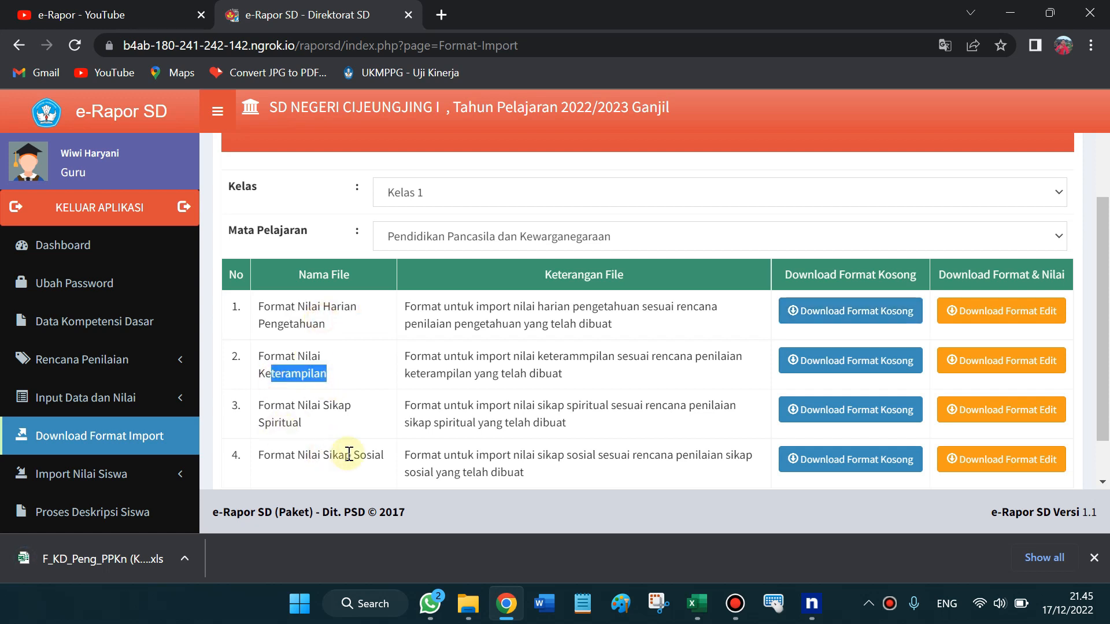
{"action": "left_click_drag", "start_coordinate": [345, 456], "coordinate": [372, 457]}
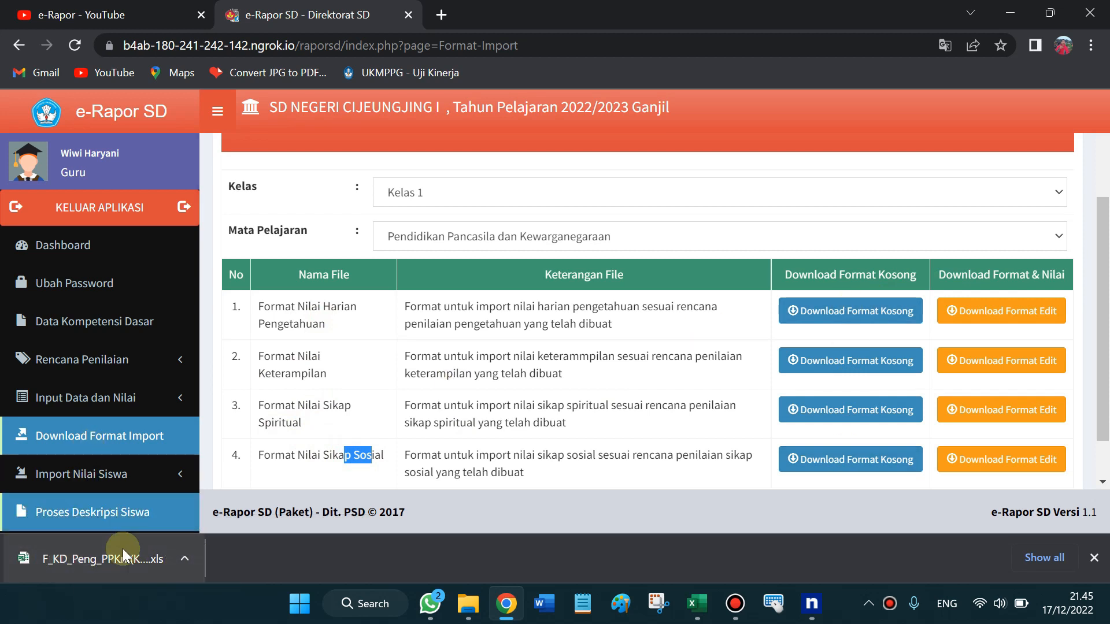
{"action": "left_click", "coordinate": [114, 565]}
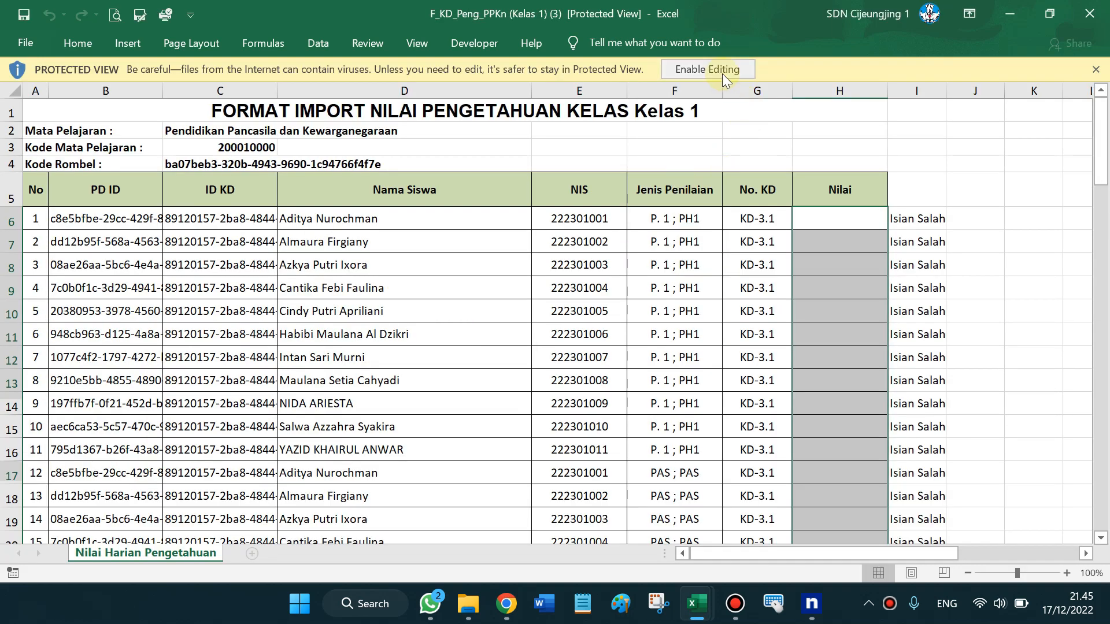
Enable editing and step through the Jenis Penilaian assessment types down to the PTS and PH2 rows
{"action": "left_click", "coordinate": [723, 74]}
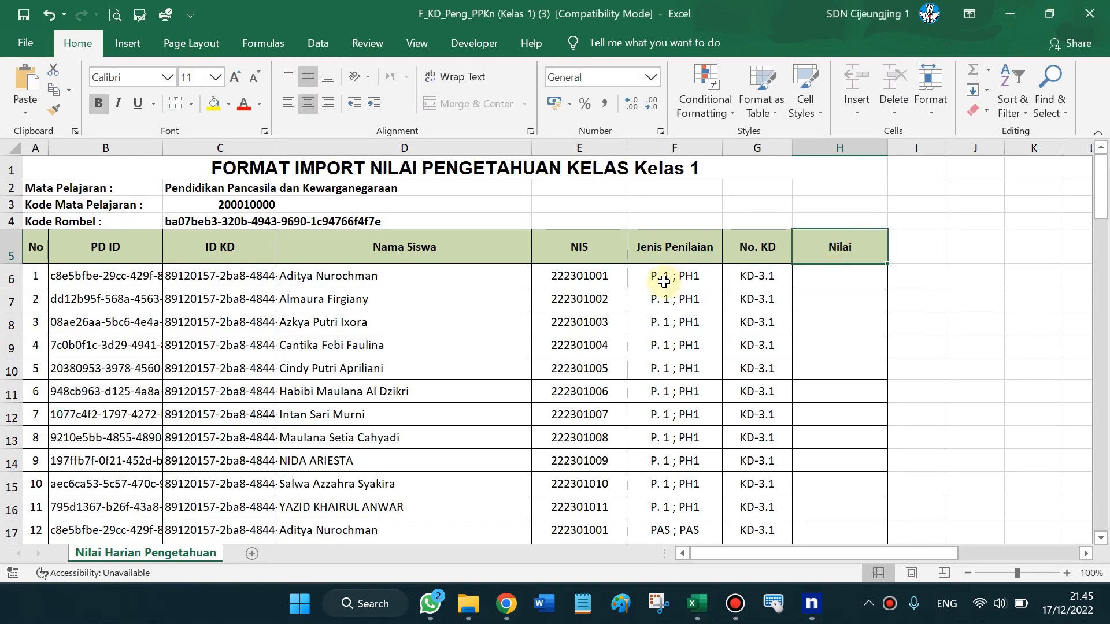
{"action": "left_click", "coordinate": [690, 256]}
{"action": "key", "text": "Down"}
{"action": "key", "text": "Down"}
{"action": "key", "text": "Down"}
{"action": "key", "text": "Down"}
{"action": "key", "text": "Down"}
{"action": "key", "text": "Down"}
{"action": "key", "text": "Down"}
{"action": "key", "text": "Down"}
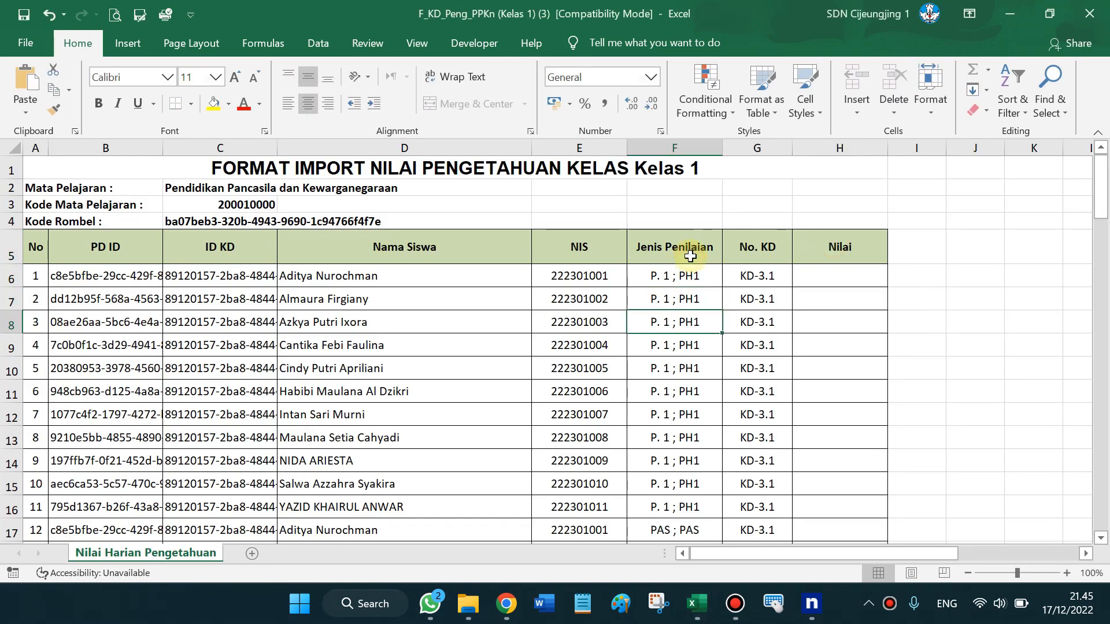
{"action": "key", "text": "Down"}
{"action": "key", "text": "Down"}
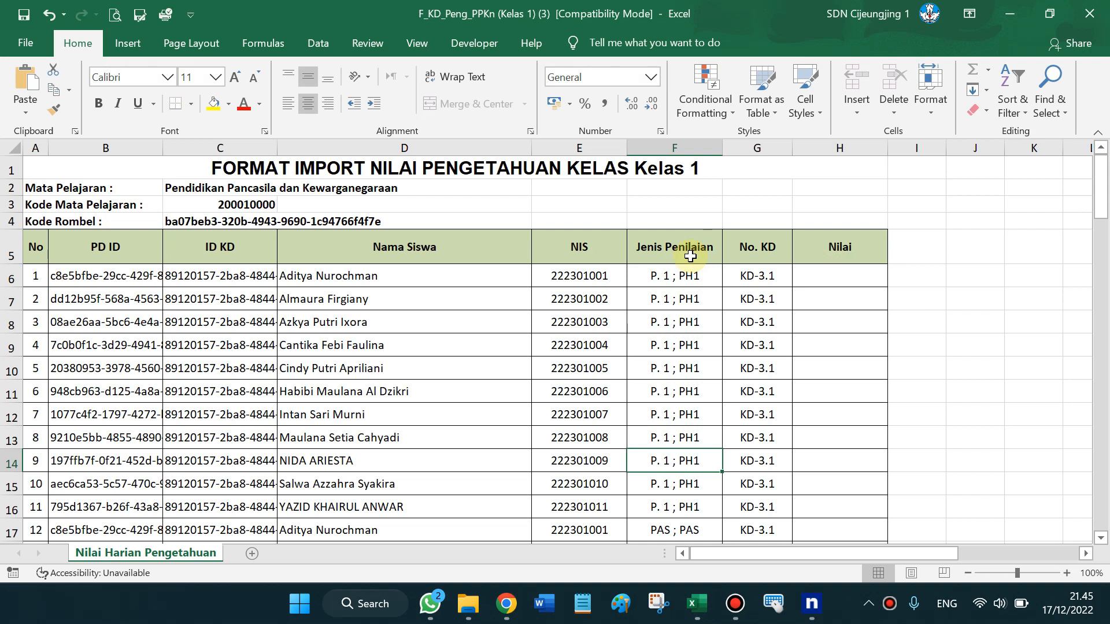
{"action": "key", "text": "Down"}
{"action": "key", "text": "Down"}
{"action": "key", "text": "Down"}
{"action": "key", "text": "Down"}
{"action": "key", "text": "Down"}
{"action": "key", "text": "Down"}
{"action": "key", "text": "Down"}
{"action": "key", "text": "Down"}
{"action": "key", "text": "Down"}
{"action": "key", "text": "Down"}
{"action": "key", "text": "Down"}
{"action": "key", "text": "Down"}
{"action": "key", "text": "Down"}
{"action": "key", "text": "Down"}
{"action": "key", "text": "Down"}
{"action": "key", "text": "Down"}
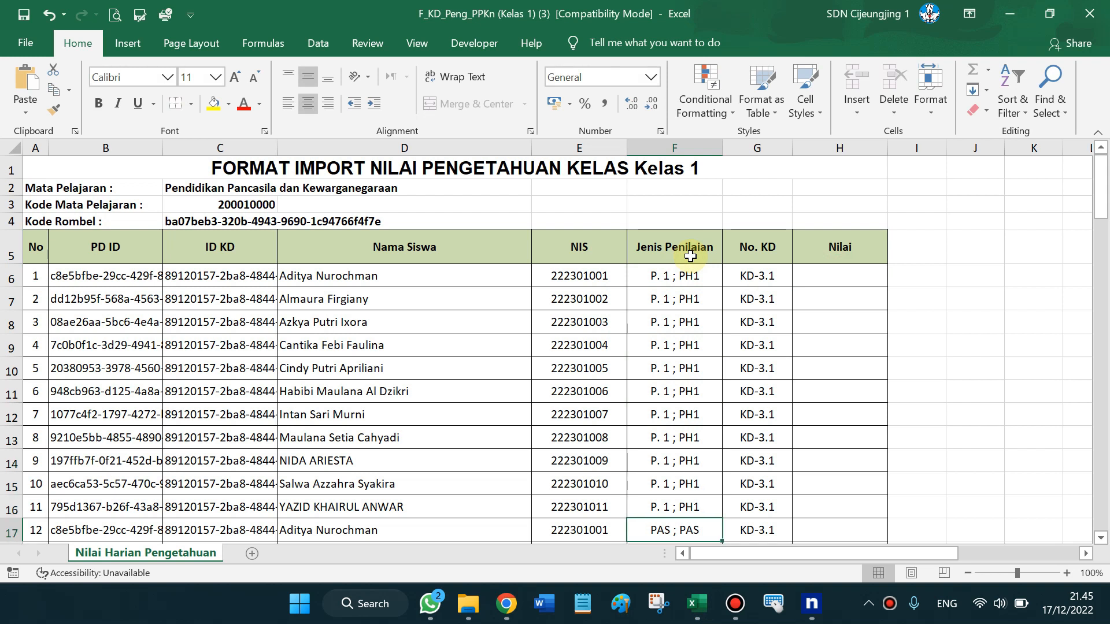
{"action": "key", "text": "Down"}
{"action": "key", "text": "Down"}
{"action": "key", "text": "Down"}
{"action": "key", "text": "Down"}
{"action": "key", "text": "Down"}
{"action": "key", "text": "Down"}
{"action": "key", "text": "Down"}
{"action": "key", "text": "Down"}
{"action": "key", "text": "Down"}
{"action": "key", "text": "Down"}
{"action": "key", "text": "Down"}
{"action": "key", "text": "Down"}
{"action": "key", "text": "Down"}
{"action": "key", "text": "Down"}
{"action": "key", "text": "Down"}
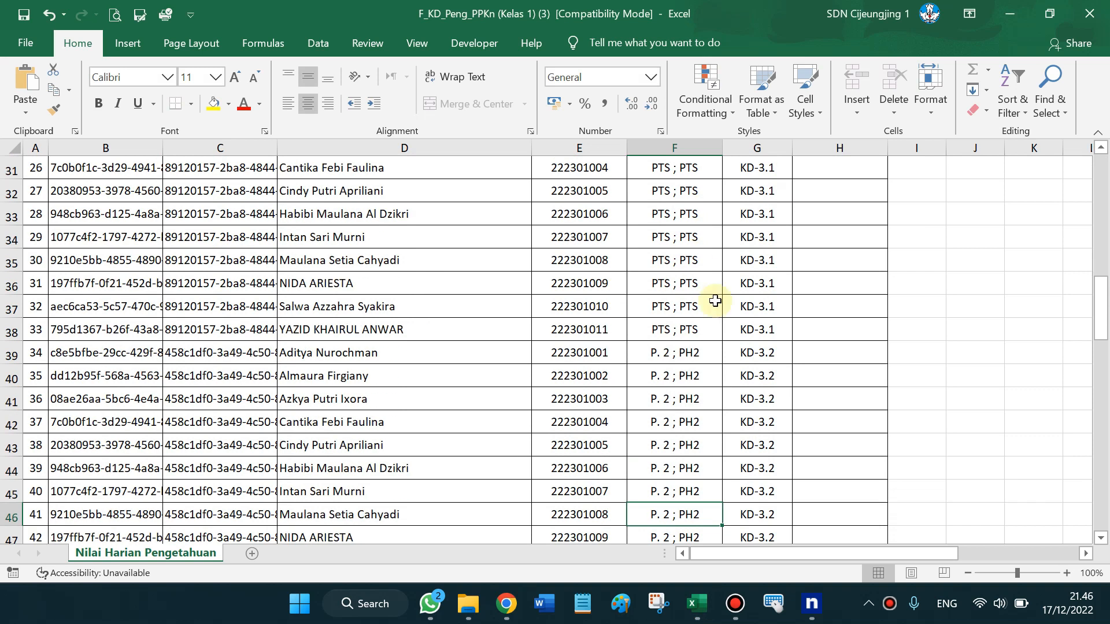
{"action": "left_click_drag", "start_coordinate": [773, 230], "coordinate": [768, 327]}
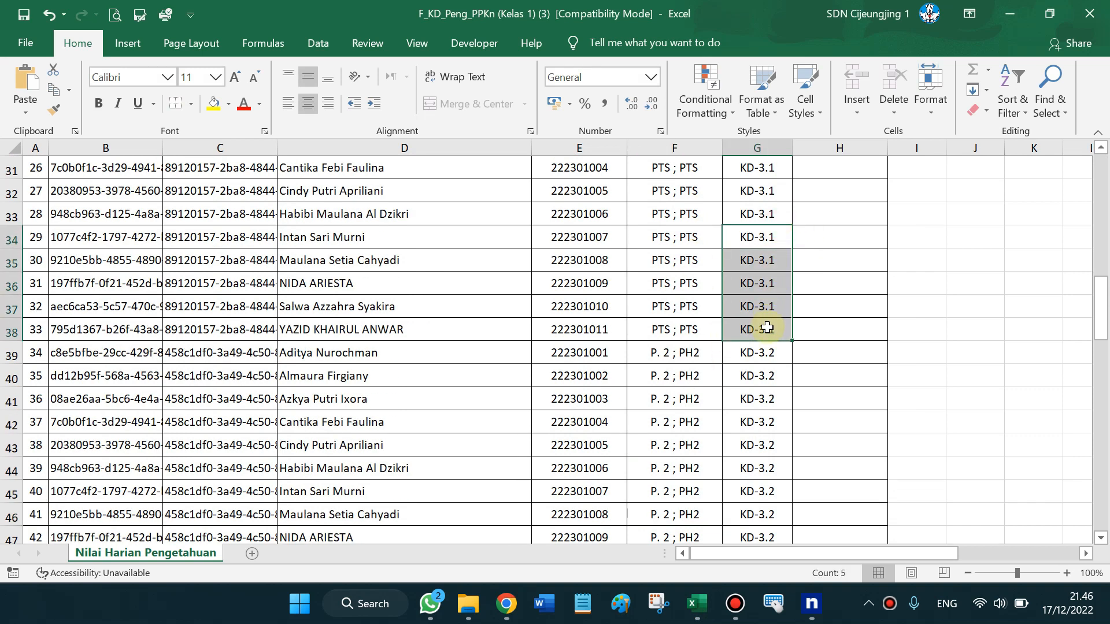
Check the KD entries for the PH2, PAS and PTS rows and the column H score hint
{"action": "left_click", "coordinate": [673, 353]}
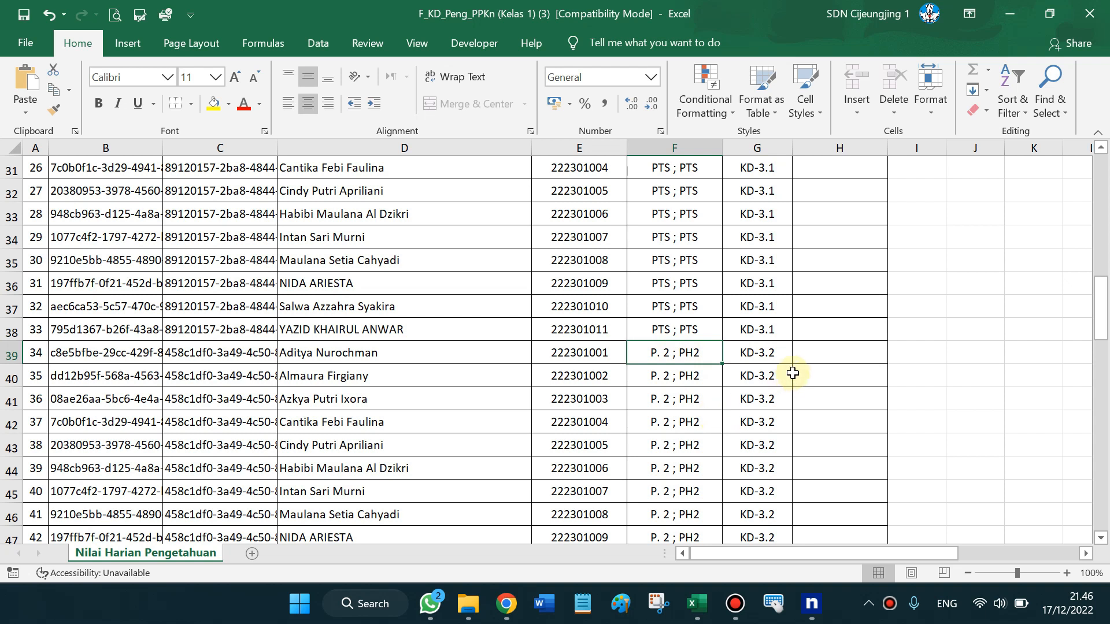
{"action": "left_click", "coordinate": [784, 356]}
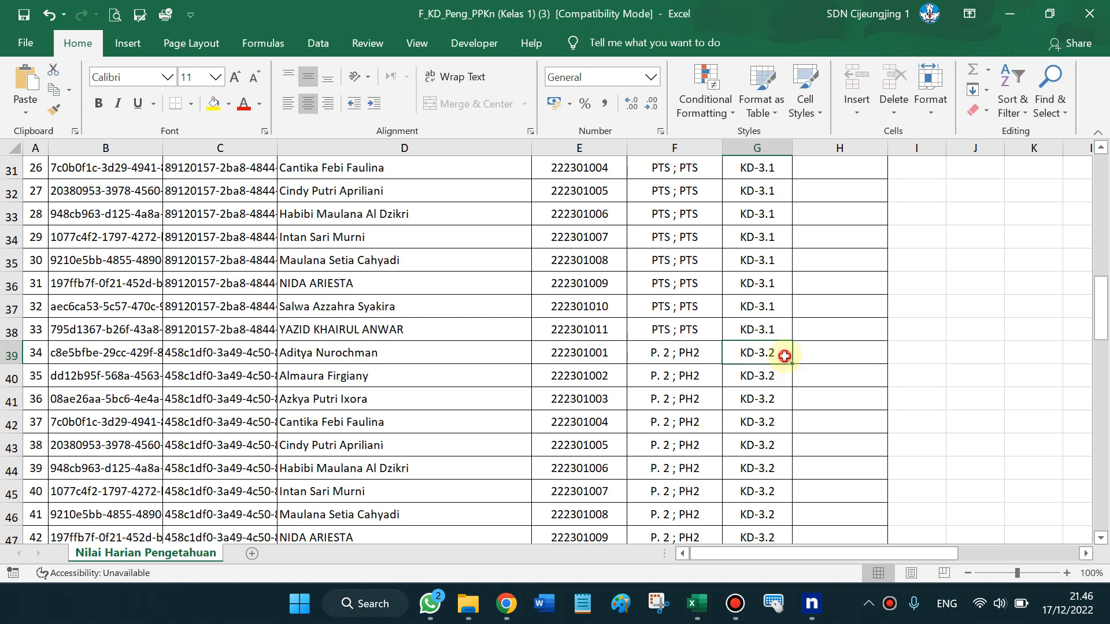
{"action": "scroll", "coordinate": [784, 356], "scroll_direction": "down", "scroll_amount": 6}
{"action": "left_click", "coordinate": [745, 263]}
{"action": "left_click_drag", "start_coordinate": [745, 263], "coordinate": [748, 285]}
{"action": "left_click", "coordinate": [783, 302]}
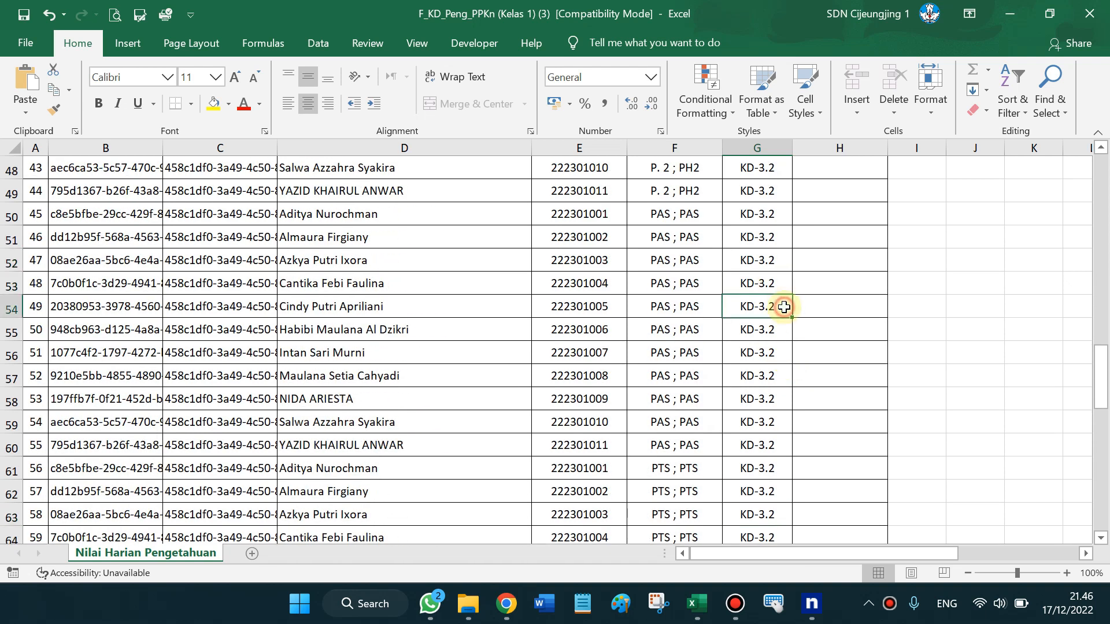
{"action": "left_click", "coordinate": [660, 398]}
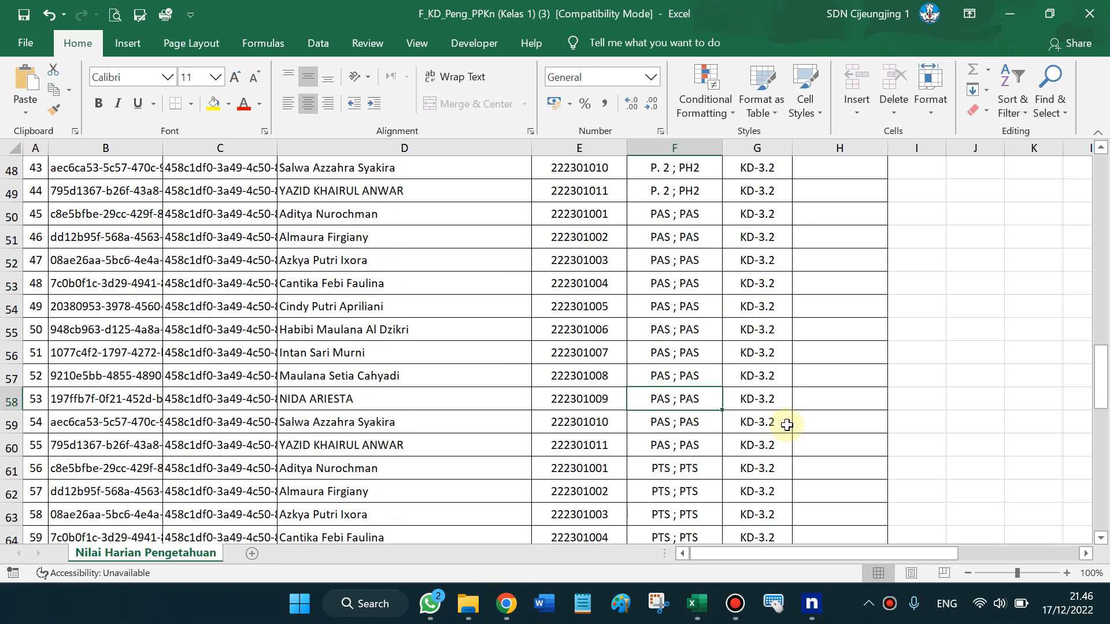
{"action": "left_click", "coordinate": [728, 471]}
{"action": "left_click", "coordinate": [666, 467]}
{"action": "left_click", "coordinate": [799, 481]}
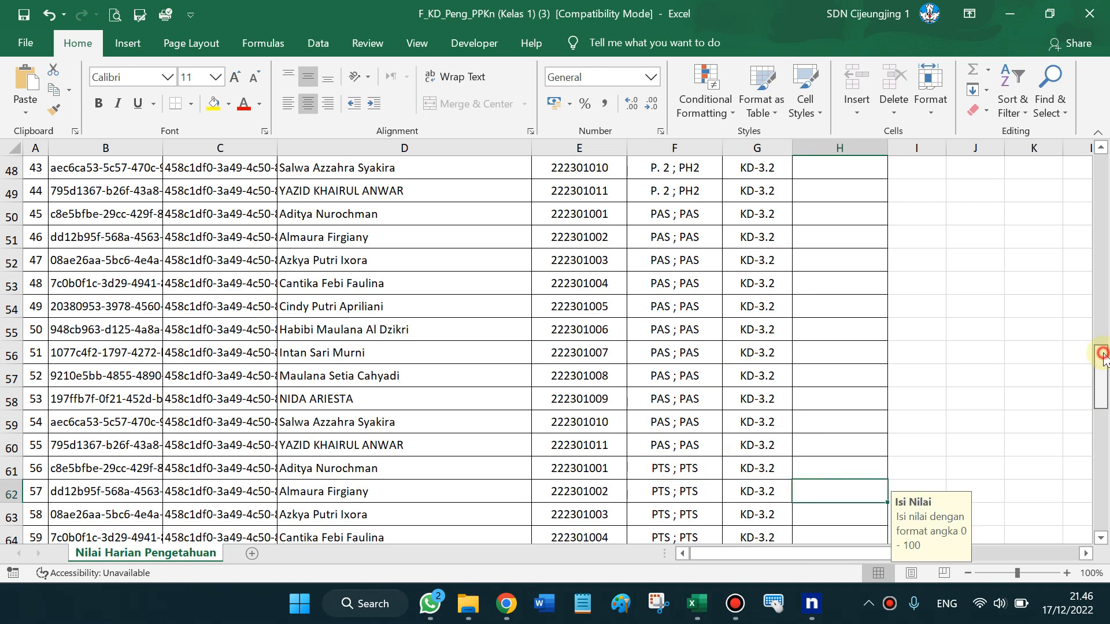
{"action": "scroll", "coordinate": [1105, 372], "scroll_direction": "down", "scroll_amount": 9}
{"action": "left_click_drag", "start_coordinate": [1109, 373], "coordinate": [1105, 139]}
Switch to the Apk E-Rapor Excel v.22a KELAS 1 PPKn sheet
{"action": "key", "text": "alt+Tab"}
{"action": "key", "text": "alt+Right"}
{"action": "key", "text": "alt+Left"}
{"action": "key", "text": "alt+Down"}
{"action": "key", "text": "alt+Left"}
{"action": "key", "text": "alt+Left"}
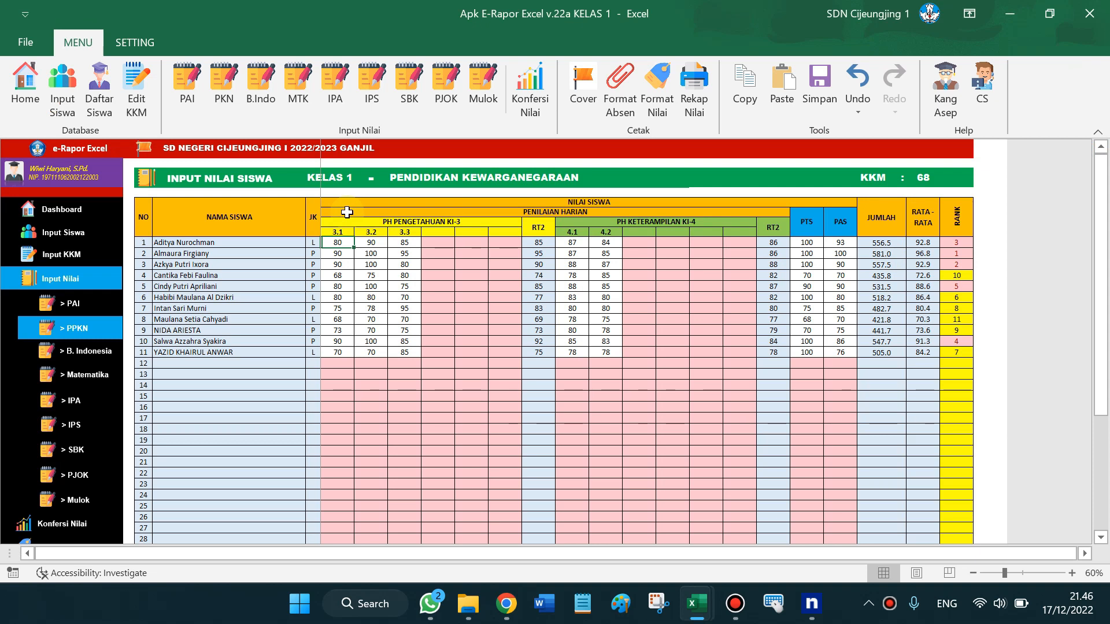
Select and copy the 11 students' 3.1 scores, then switch back to F_KD_Peng_PPKn
{"action": "key", "text": "shift+Down"}
{"action": "key", "text": "shift+Down"}
{"action": "key", "text": "shift+Down"}
{"action": "key", "text": "shift+Down"}
{"action": "key", "text": "shift+Down"}
{"action": "key", "text": "shift+Down"}
{"action": "key", "text": "shift+Down"}
{"action": "key", "text": "shift+Down"}
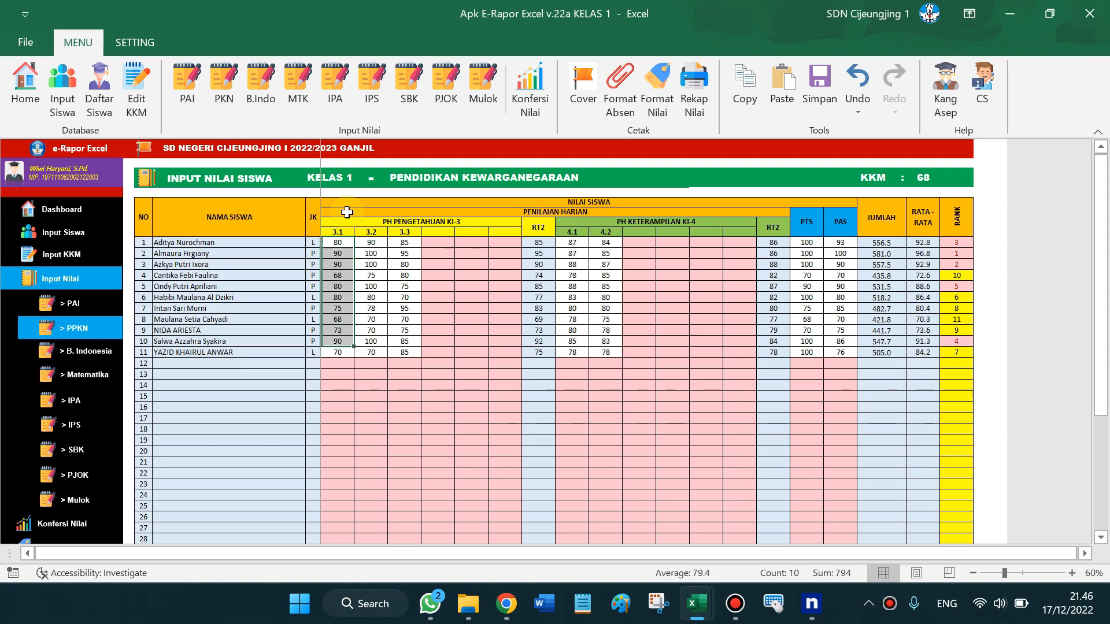
{"action": "key", "text": "shift+Down"}
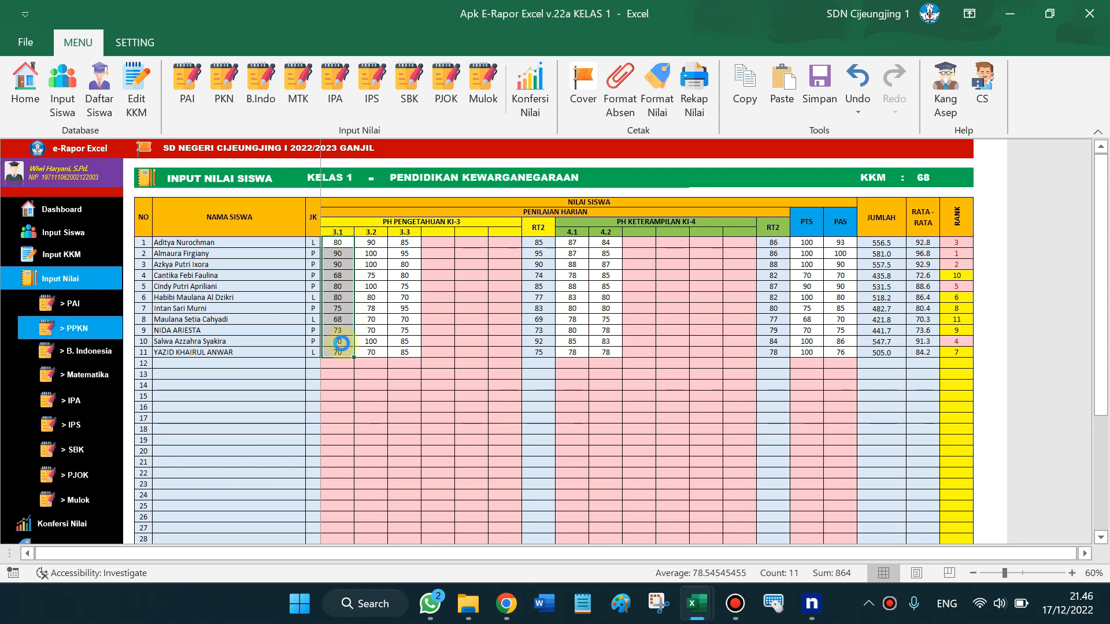
{"action": "key", "text": "ctrl+c"}
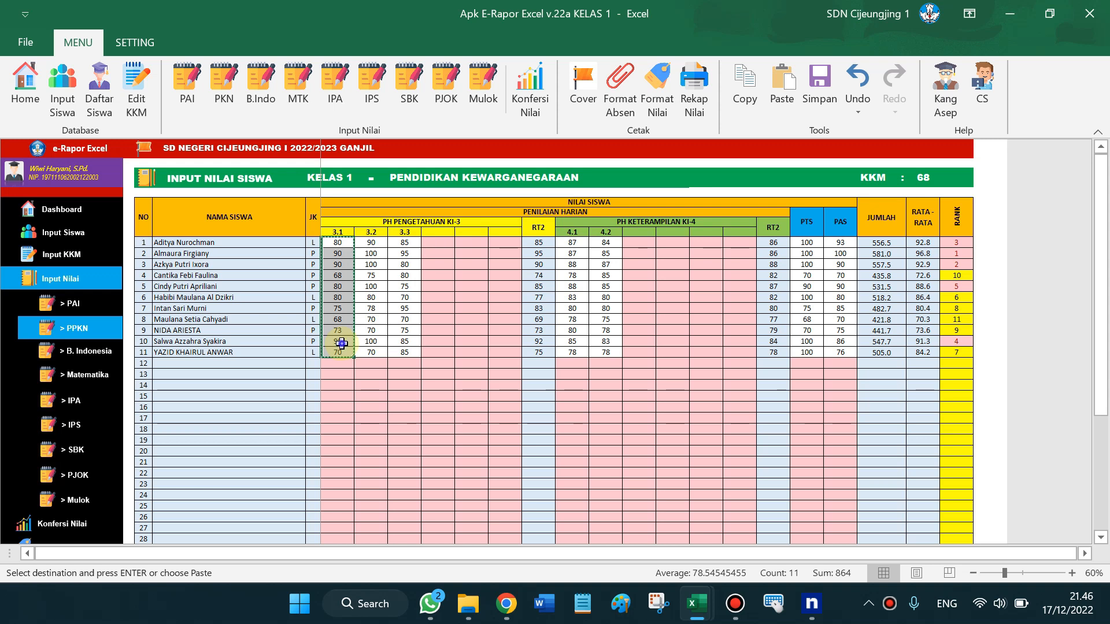
{"action": "right_click", "coordinate": [342, 343]}
{"action": "left_click", "coordinate": [388, 258]}
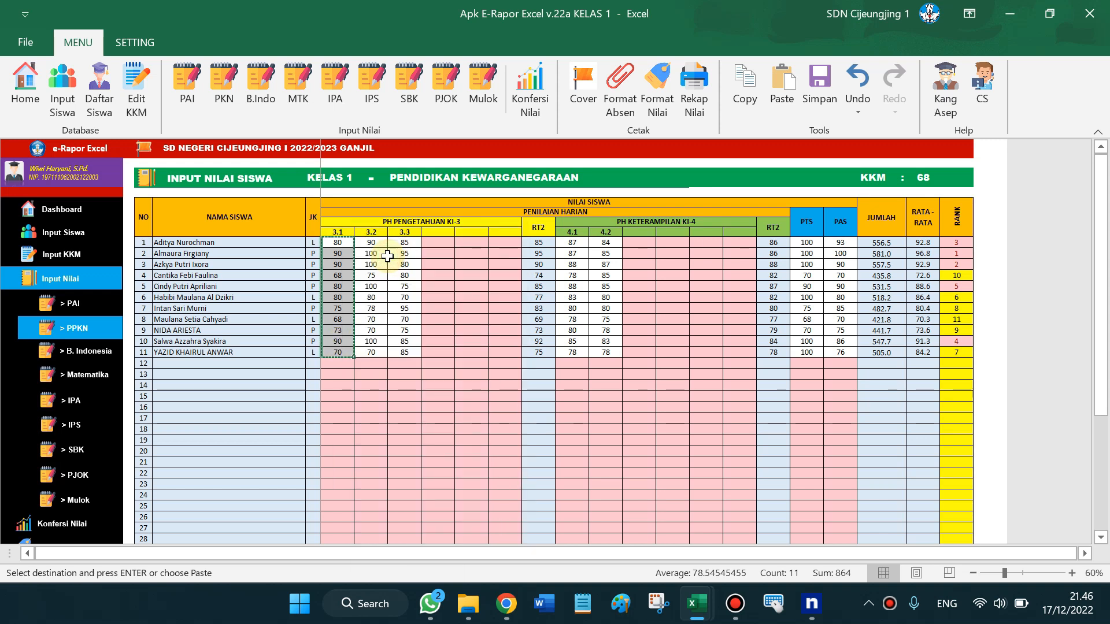
{"action": "key", "text": "alt+Tab"}
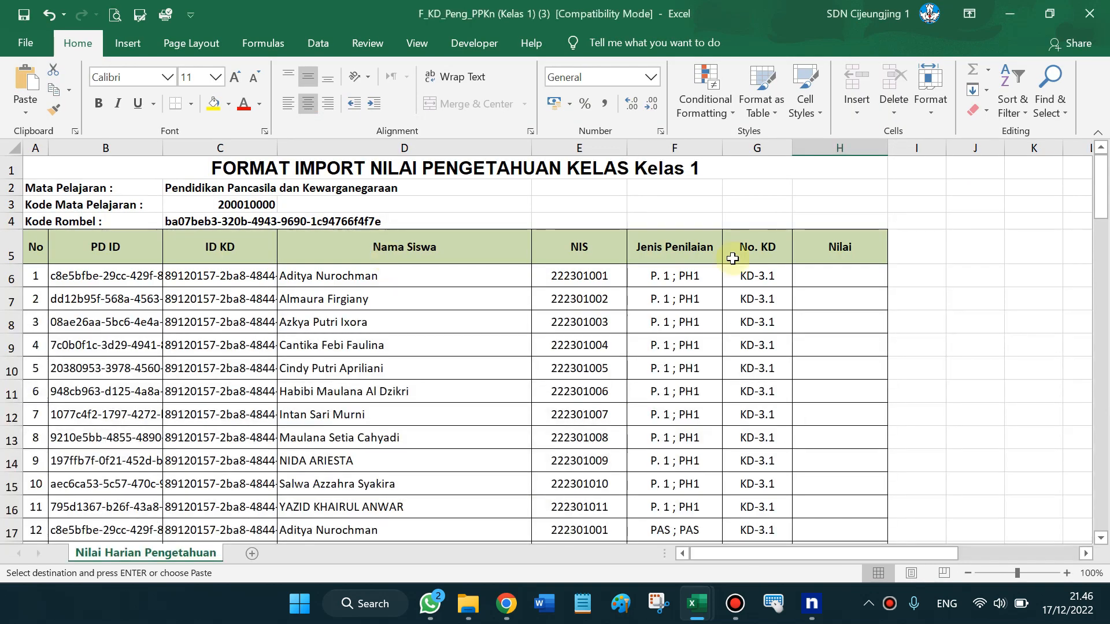
Paste the eleven KD-3.1 PH1 scores into the template's Nilai cells H6:H16
{"action": "left_click", "coordinate": [824, 276]}
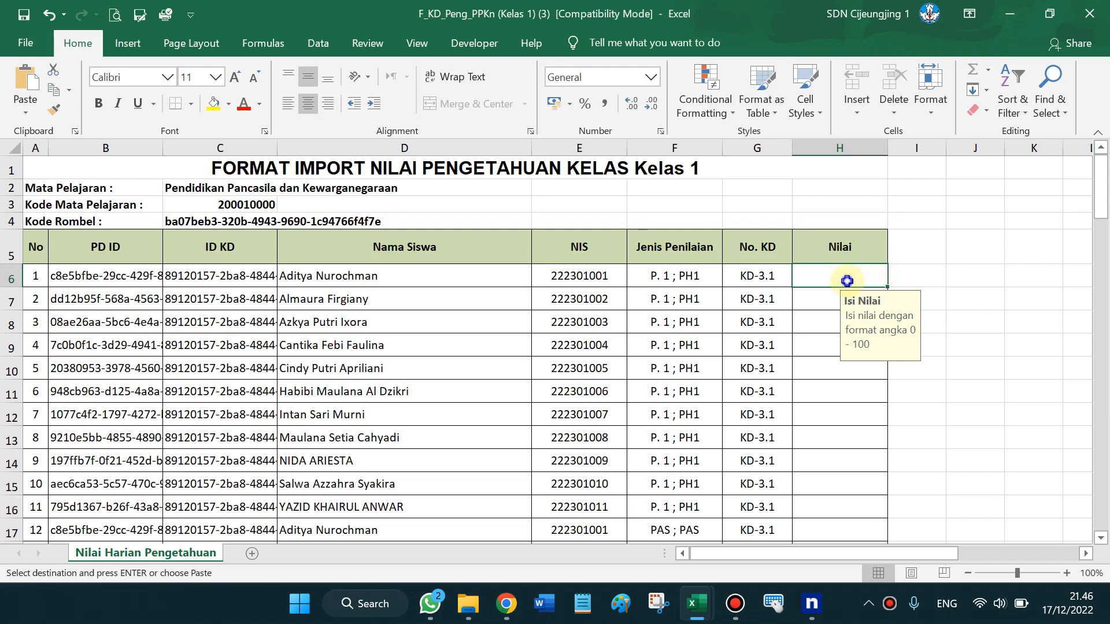
{"action": "right_click", "coordinate": [885, 281]}
{"action": "left_click", "coordinate": [913, 281]}
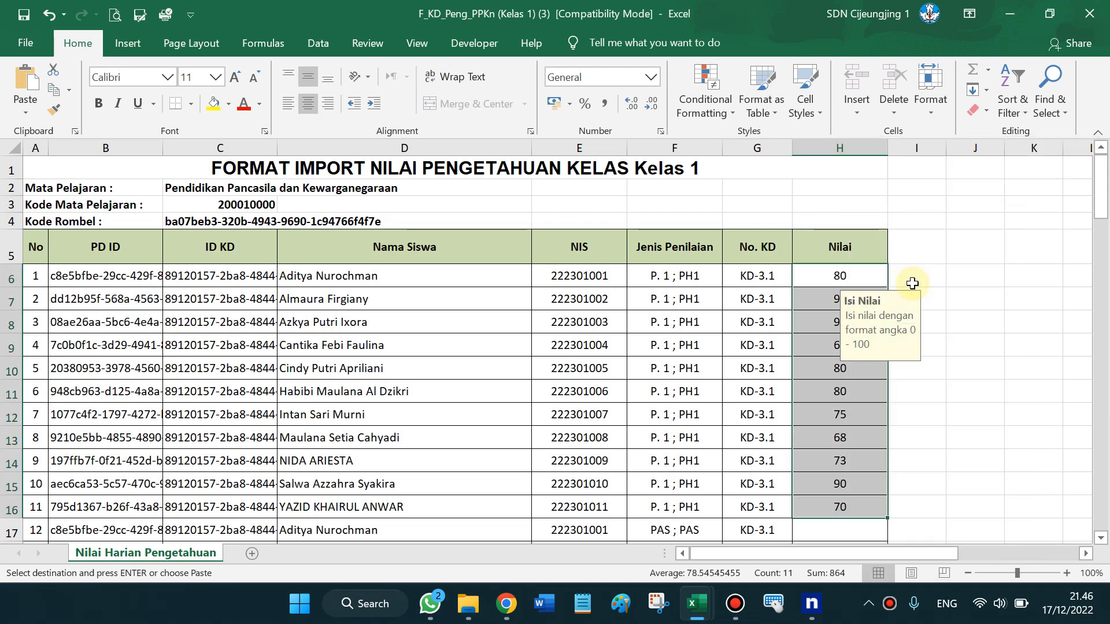
Scroll the template and select the first two student names
{"action": "scroll", "coordinate": [1104, 211], "scroll_direction": "down", "scroll_amount": 2}
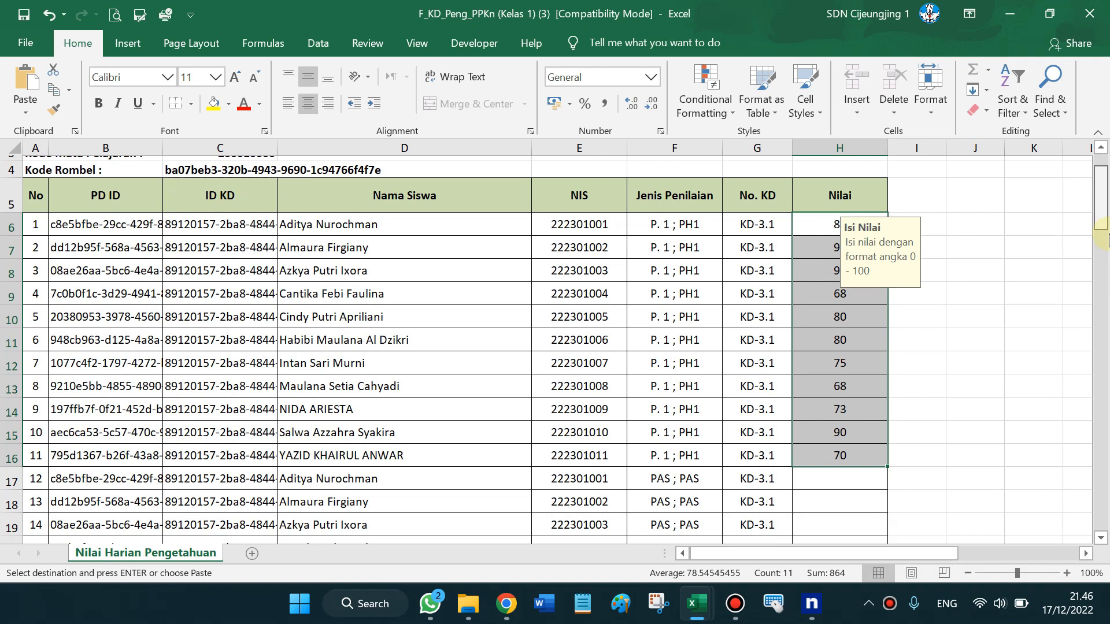
{"action": "left_click_drag", "start_coordinate": [1106, 226], "coordinate": [1103, 216]}
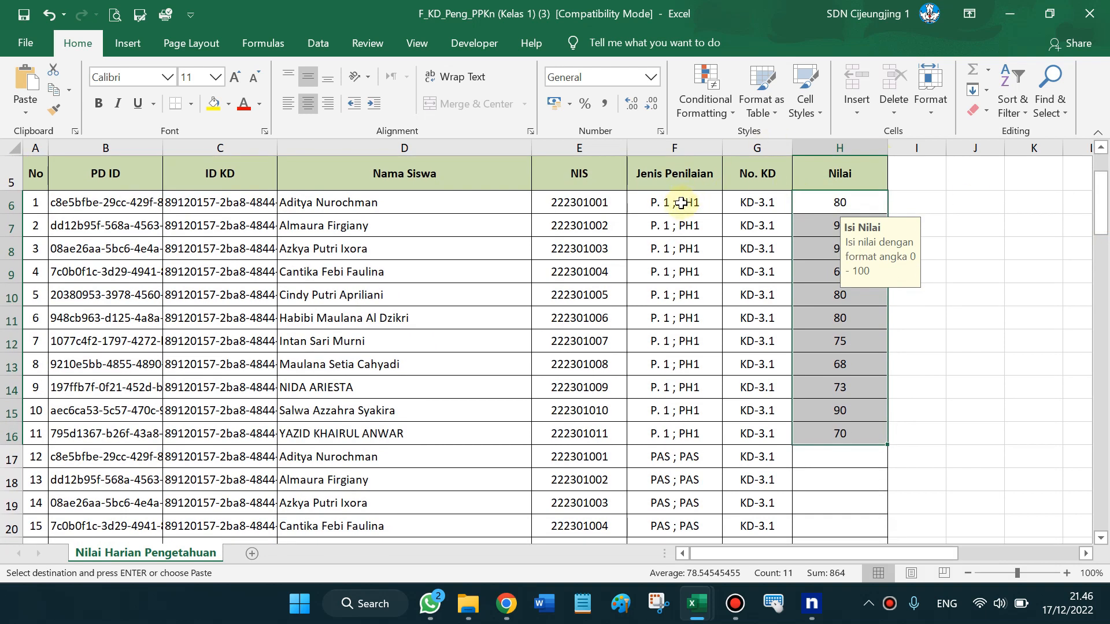
{"action": "left_click_drag", "start_coordinate": [404, 203], "coordinate": [376, 427]}
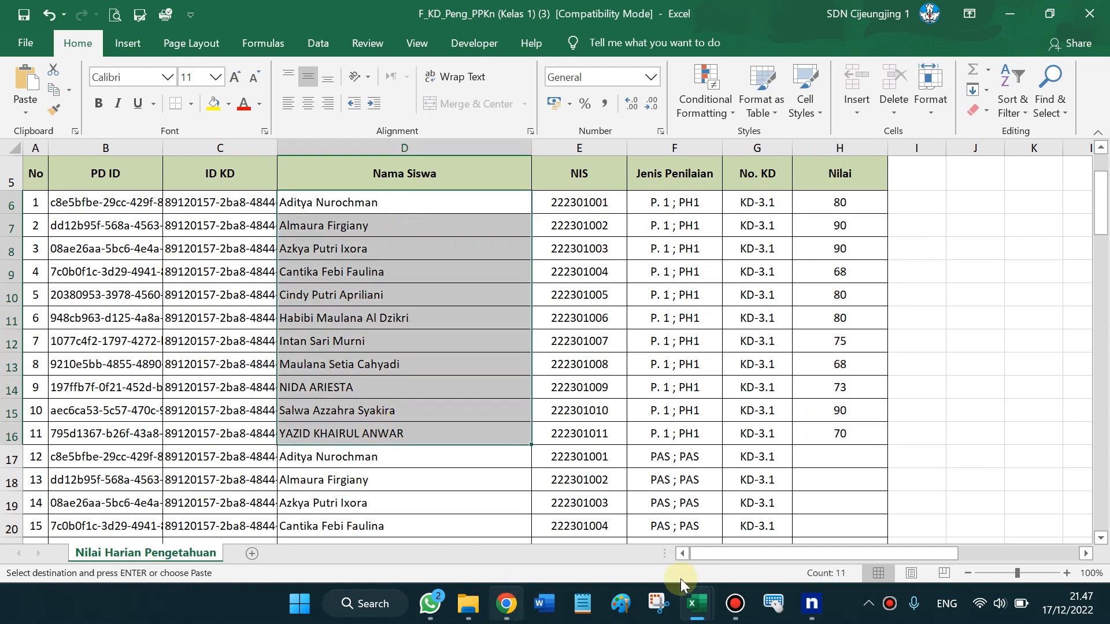
{"action": "mouse_move", "coordinate": [703, 619]}
{"action": "left_click", "coordinate": [769, 483]}
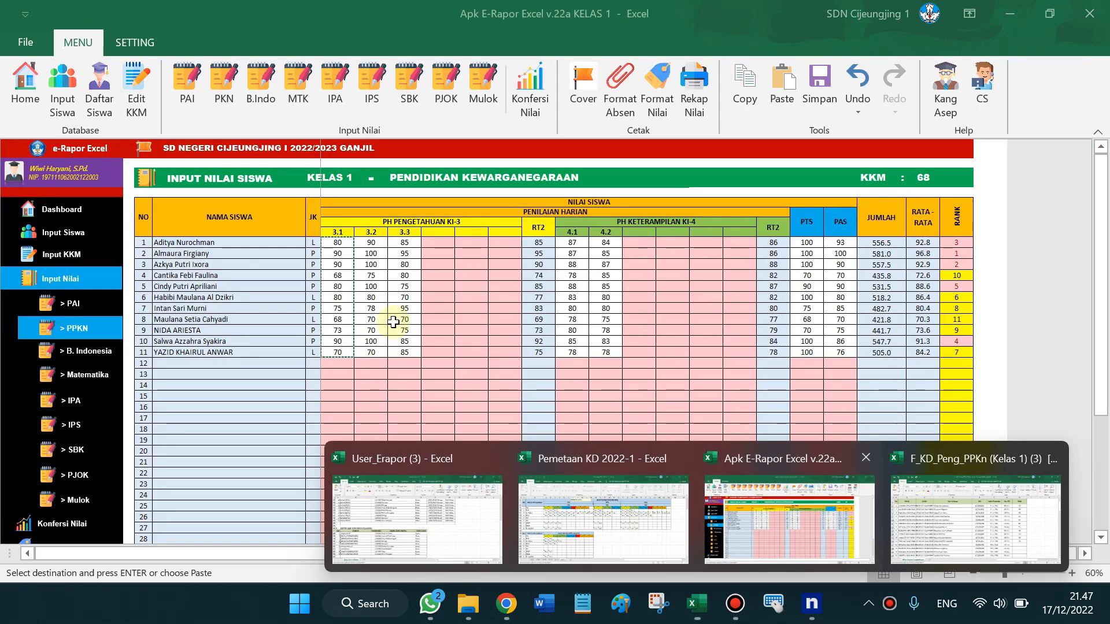
{"action": "left_click", "coordinate": [185, 245]}
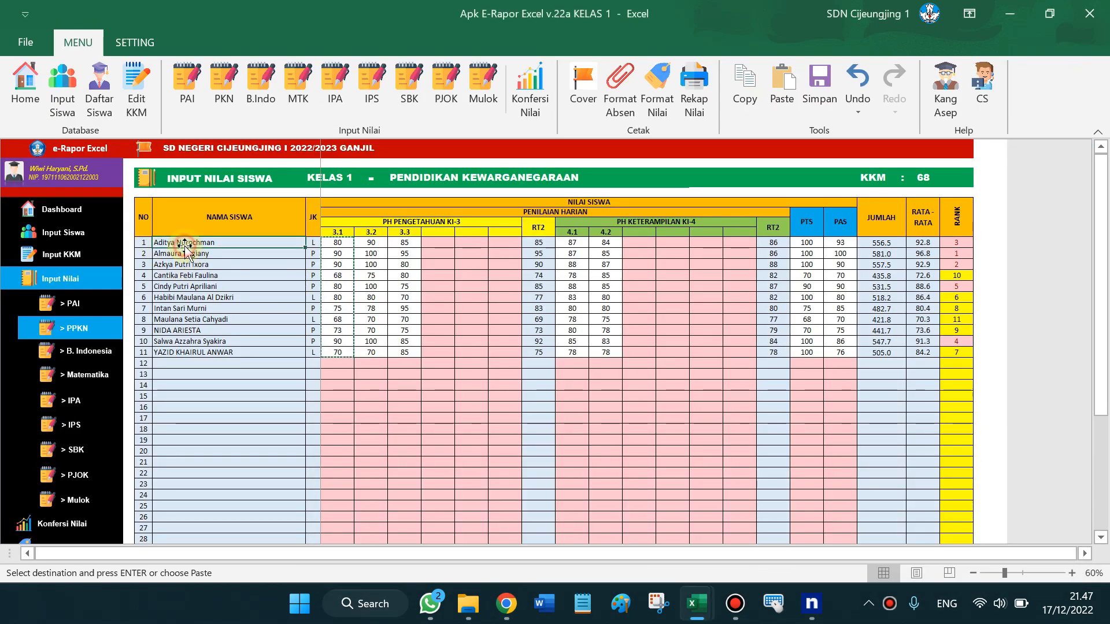
{"action": "left_click_drag", "start_coordinate": [173, 243], "coordinate": [182, 352]}
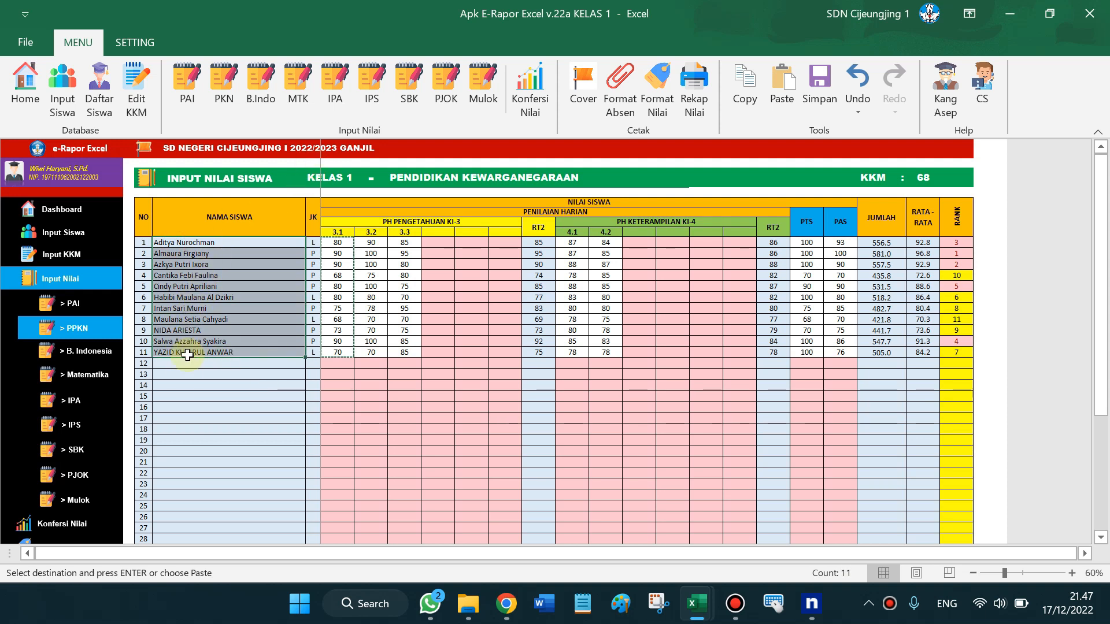
{"action": "left_click", "coordinate": [185, 372]}
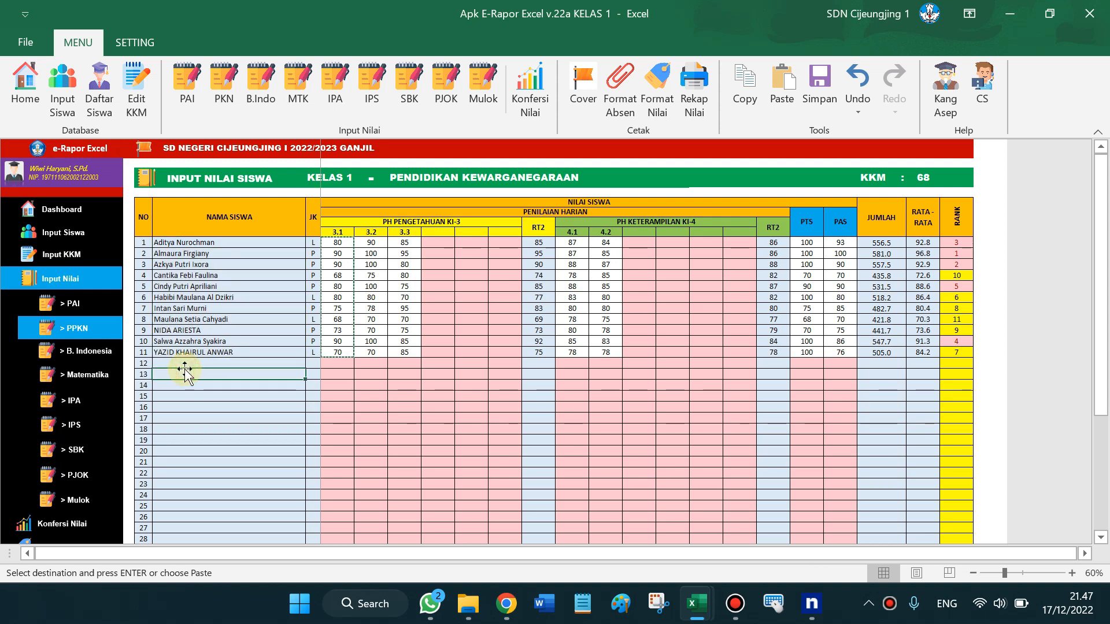
{"action": "key", "text": "Up"}
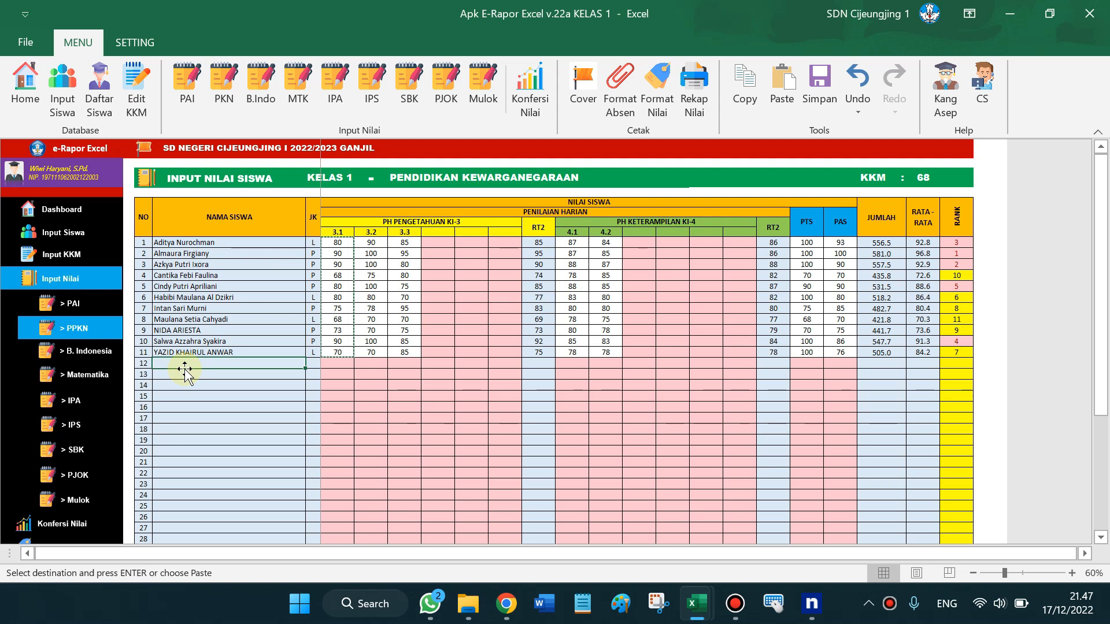
{"action": "left_click_drag", "start_coordinate": [202, 241], "coordinate": [193, 352]}
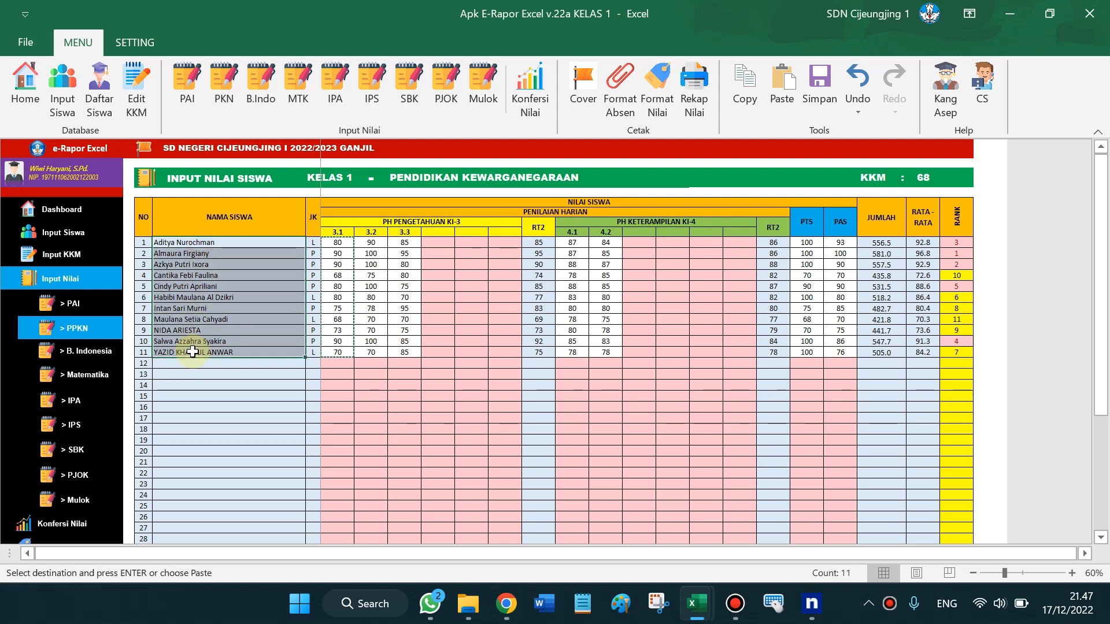
{"action": "left_click", "coordinate": [174, 362]}
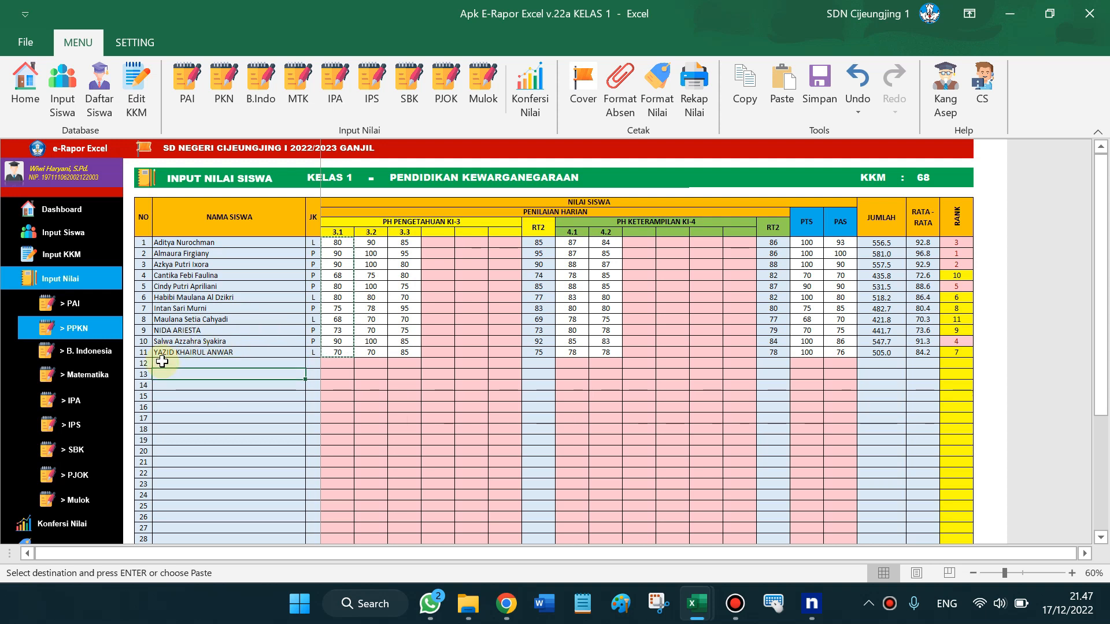
{"action": "left_click", "coordinate": [340, 366]}
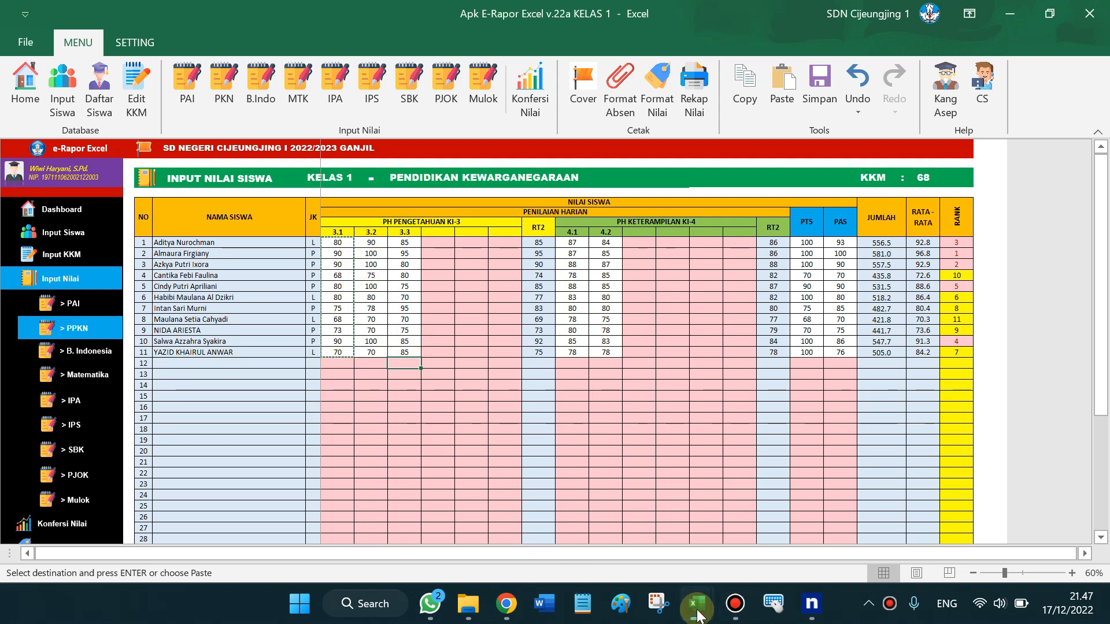
{"action": "left_click", "coordinate": [697, 613]}
Switch to the F_KD_Peng_PPKn workbook from the Excel previews
{"action": "left_click", "coordinate": [442, 514]}
{"action": "left_click", "coordinate": [703, 613]}
{"action": "left_click", "coordinate": [703, 613]}
{"action": "left_click", "coordinate": [703, 613]}
{"action": "left_click", "coordinate": [927, 490]}
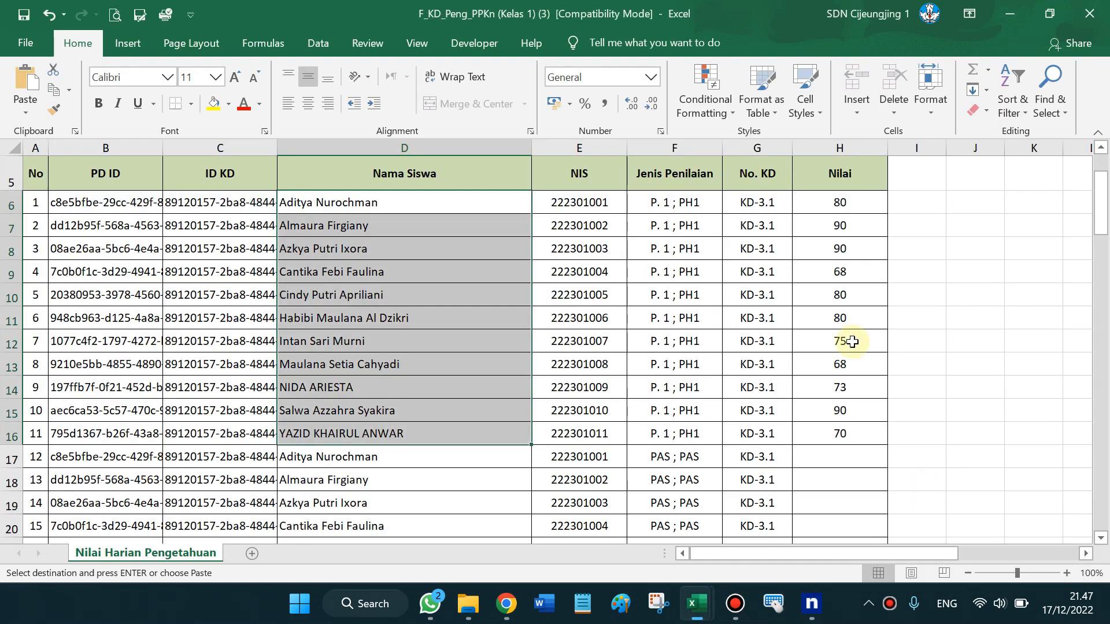
Scroll down column H to the empty PAS score cells at H17 and row 26
{"action": "left_click", "coordinate": [835, 148]}
{"action": "left_click", "coordinate": [716, 319]}
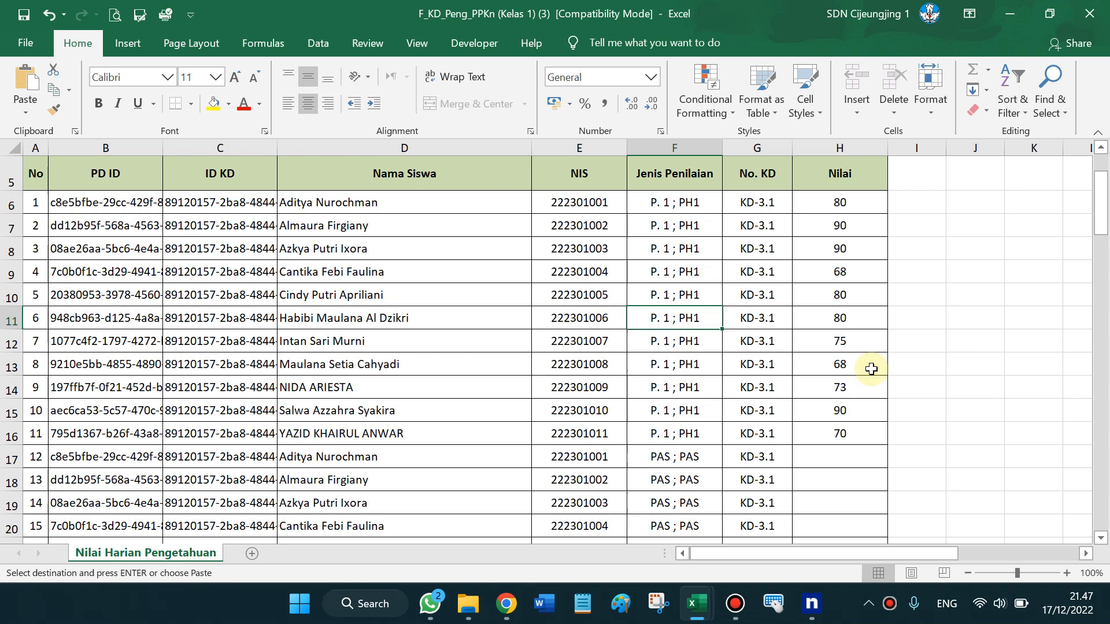
{"action": "left_click_drag", "start_coordinate": [1099, 185], "coordinate": [1098, 190]}
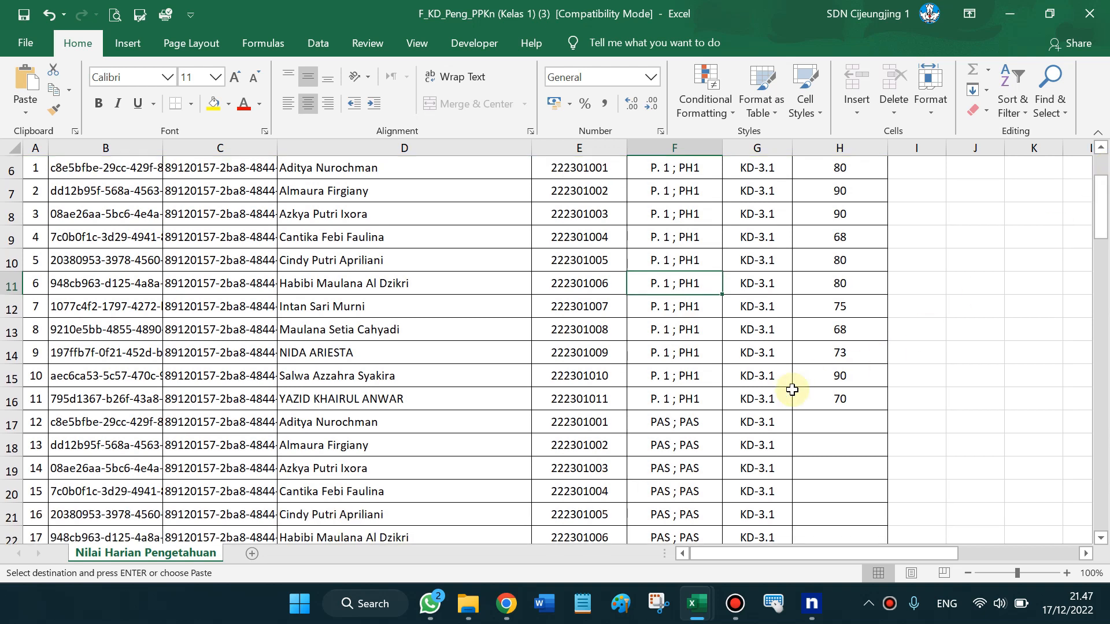
{"action": "left_click", "coordinate": [827, 421]}
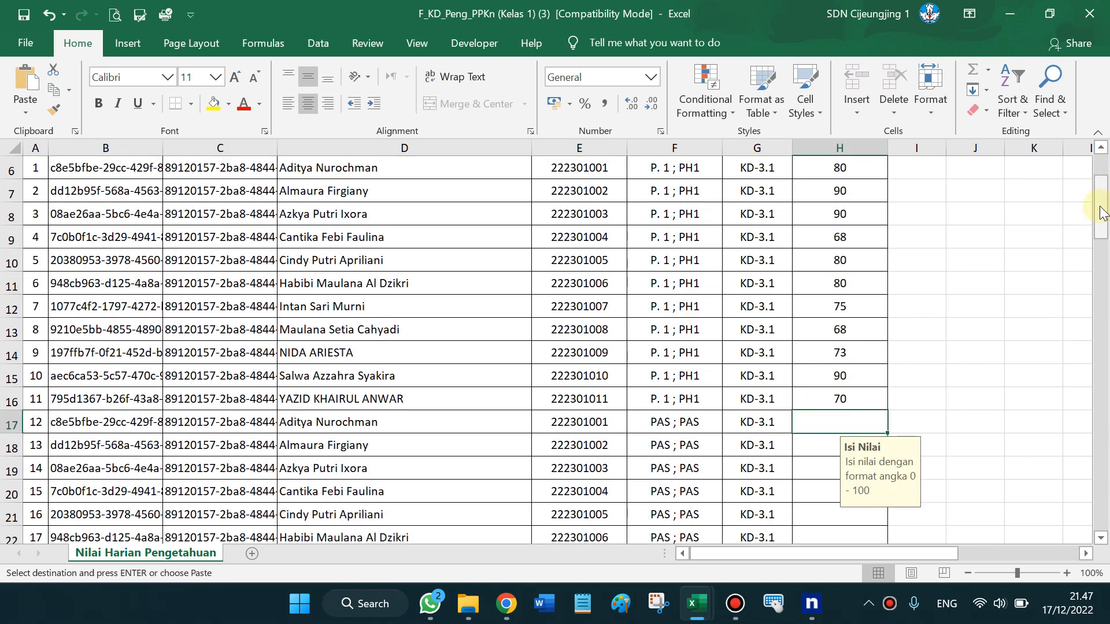
{"action": "left_click_drag", "start_coordinate": [1100, 213], "coordinate": [1104, 269]}
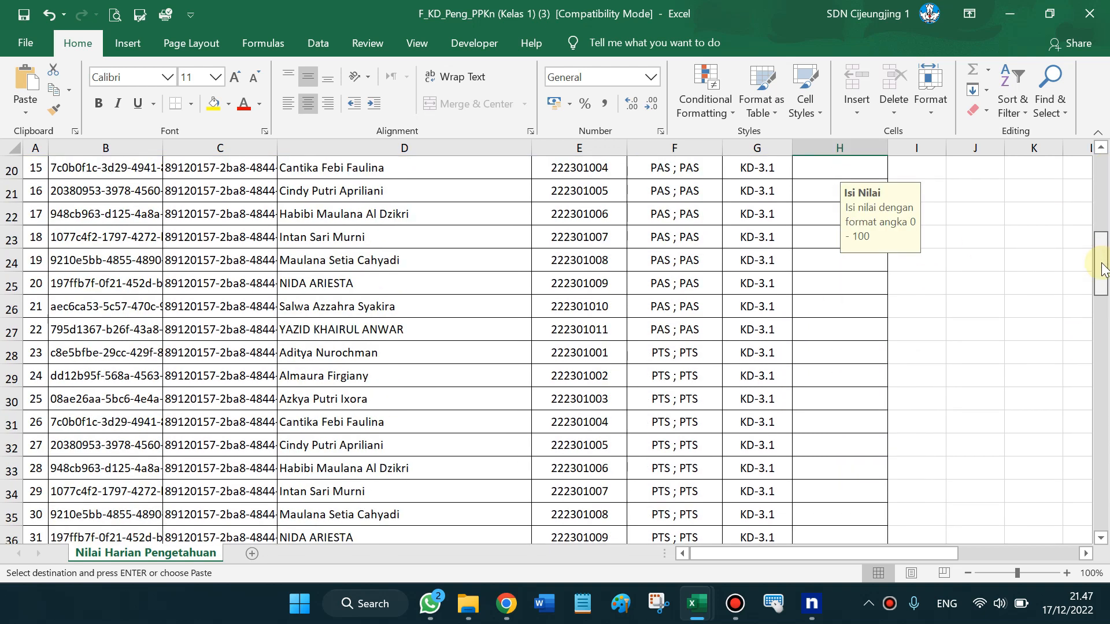
{"action": "left_click", "coordinate": [807, 295]}
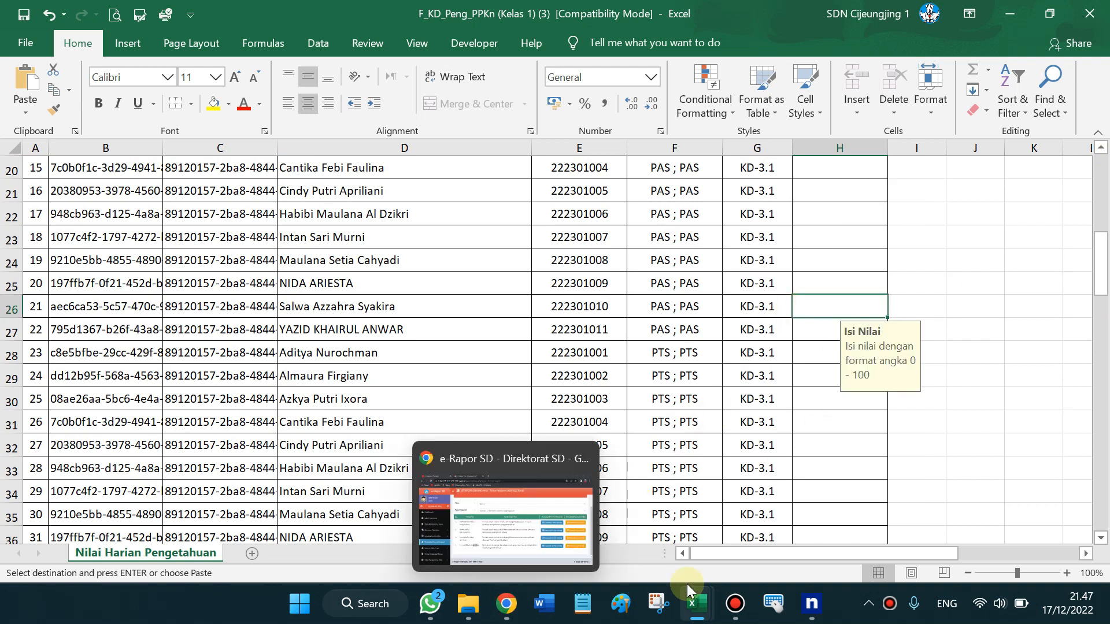
{"action": "left_click", "coordinate": [696, 605]}
In Apk E-Rapor Excel, select the 11 students' PTS and PAS scores, with PAS totalling 915
{"action": "left_click", "coordinate": [764, 524]}
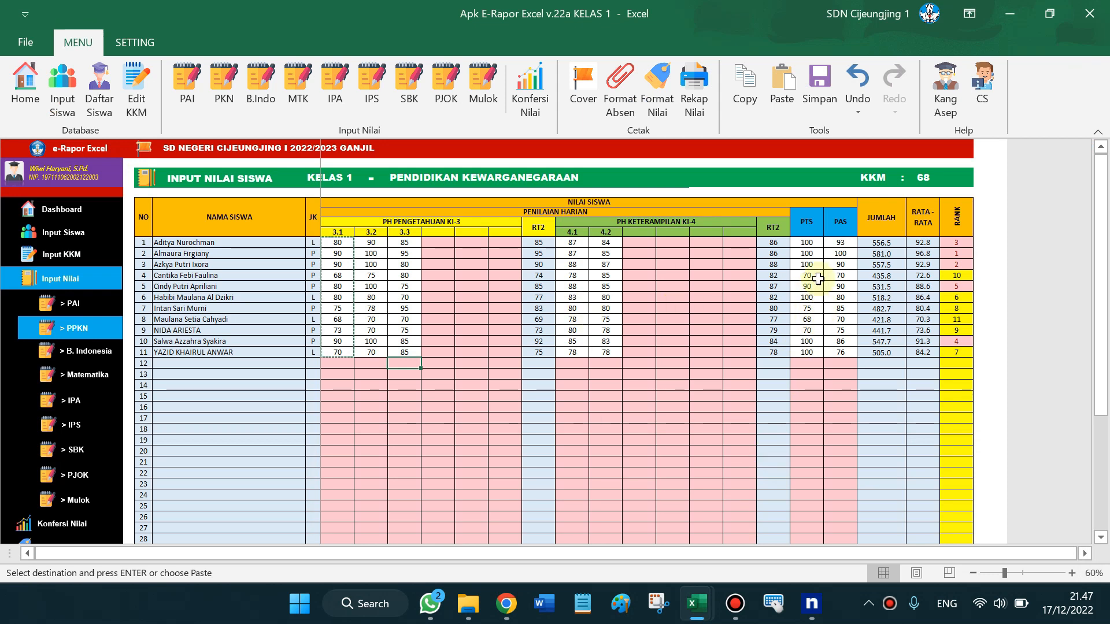
{"action": "left_click_drag", "start_coordinate": [808, 242], "coordinate": [808, 352]}
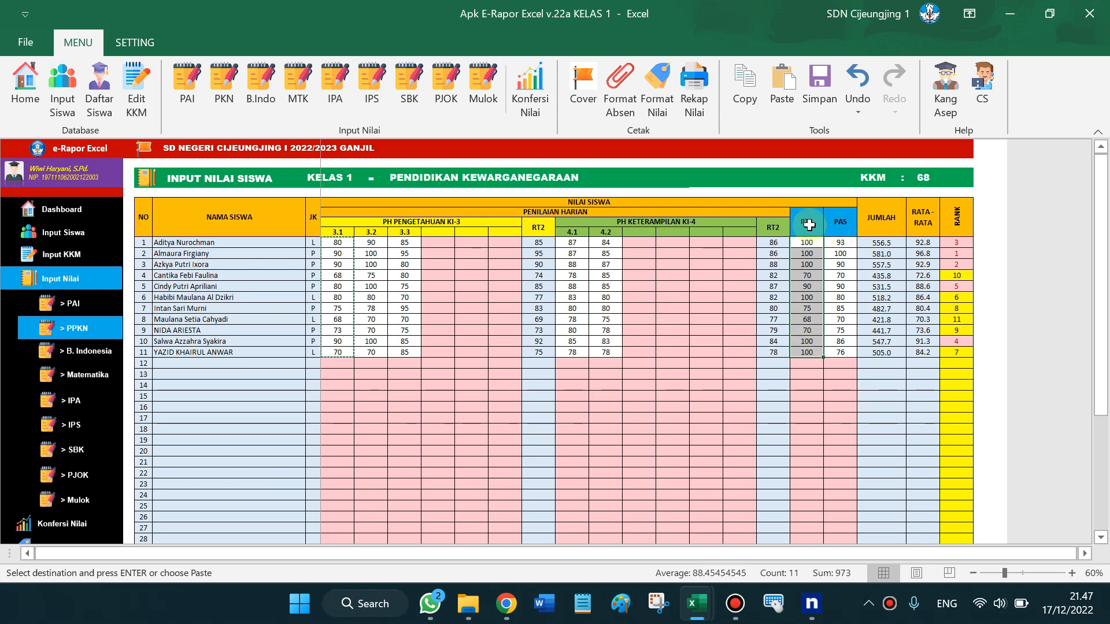
{"action": "left_click", "coordinate": [809, 224]}
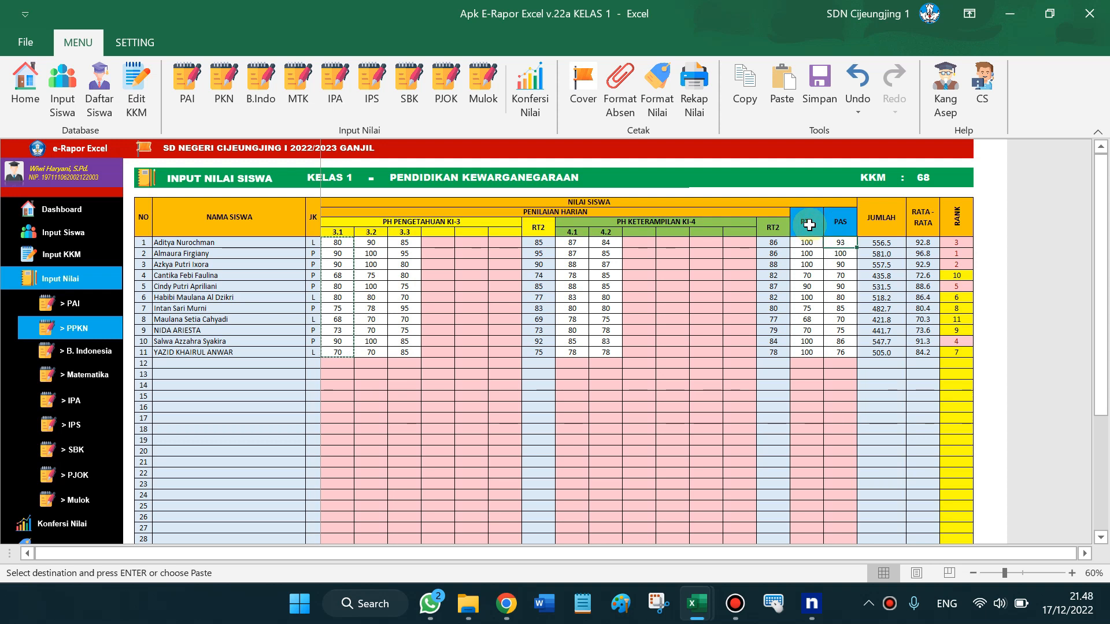
{"action": "left_click", "coordinate": [809, 225]}
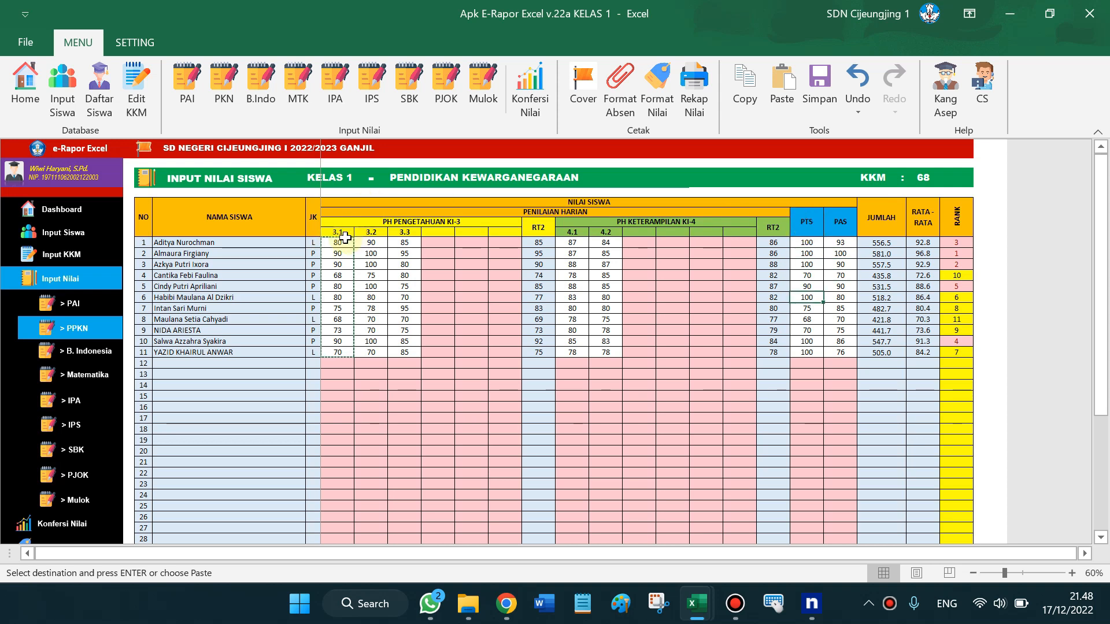
{"action": "double_click", "coordinate": [343, 239]}
{"action": "key", "text": "Return"}
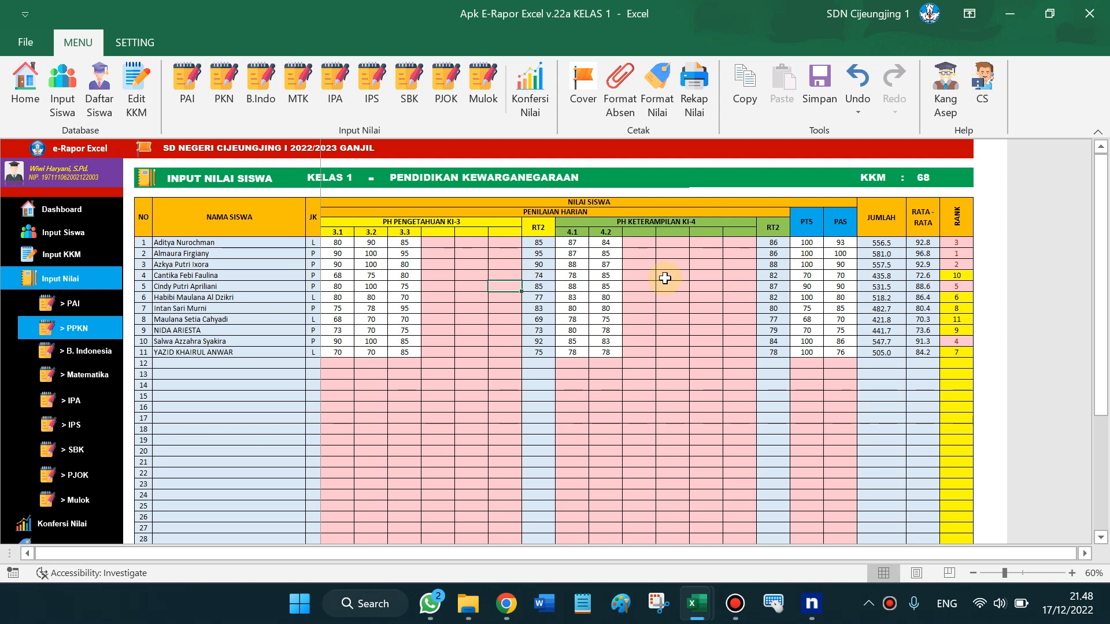
{"action": "left_click_drag", "start_coordinate": [840, 242], "coordinate": [843, 347]}
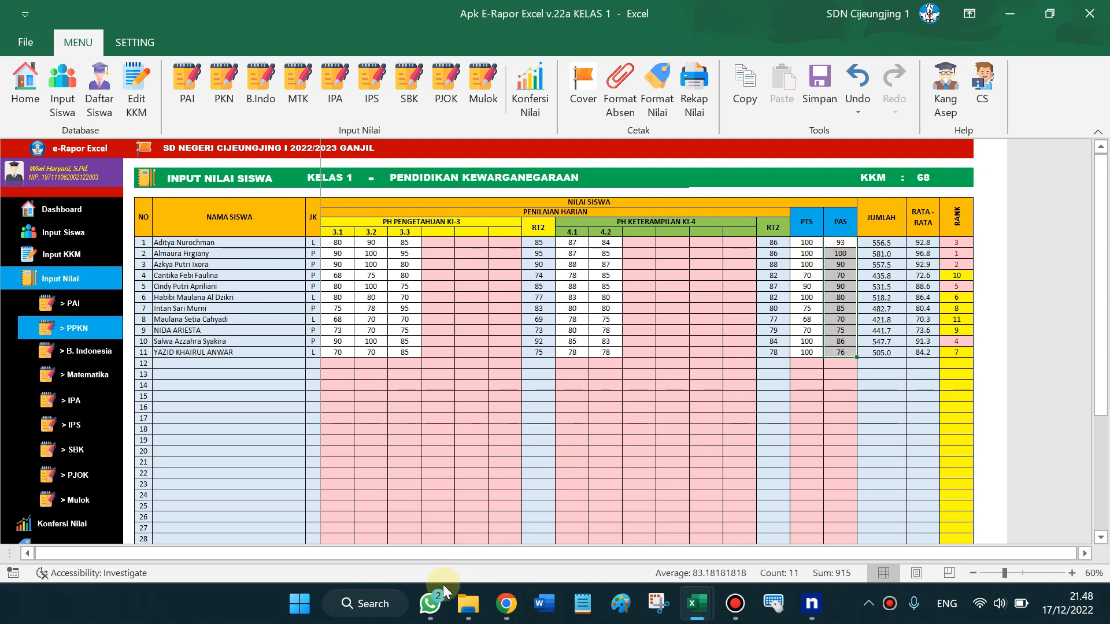
{"action": "left_click", "coordinate": [696, 618]}
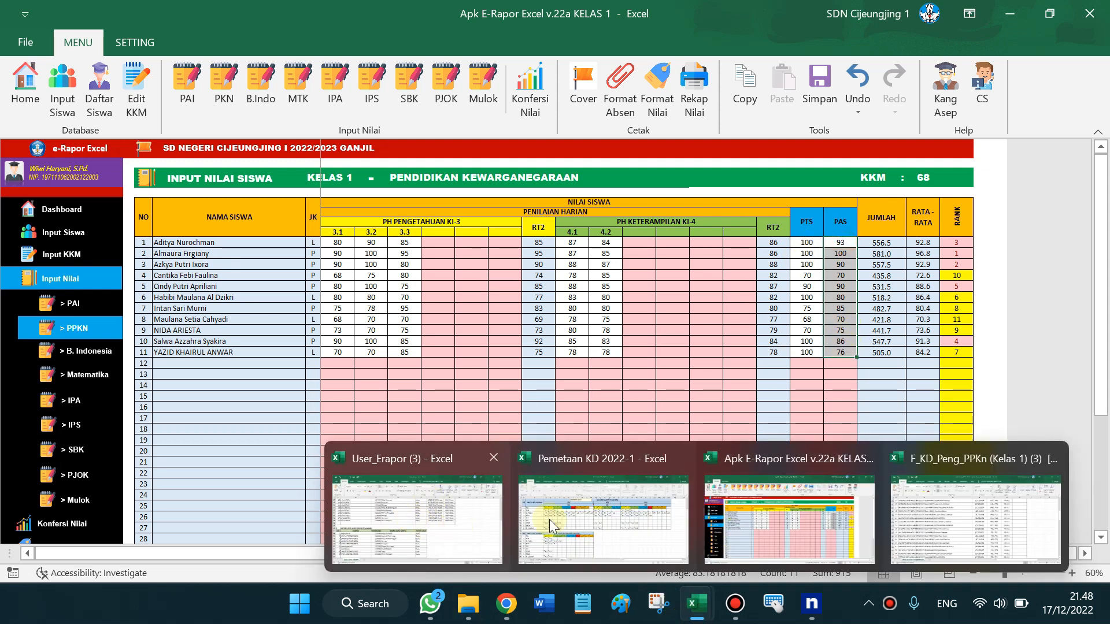
In F_KD_Peng_PPKn, inspect the empty score cells H21, H23 and H30
{"action": "left_click", "coordinate": [981, 495]}
{"action": "left_click", "coordinate": [819, 241]}
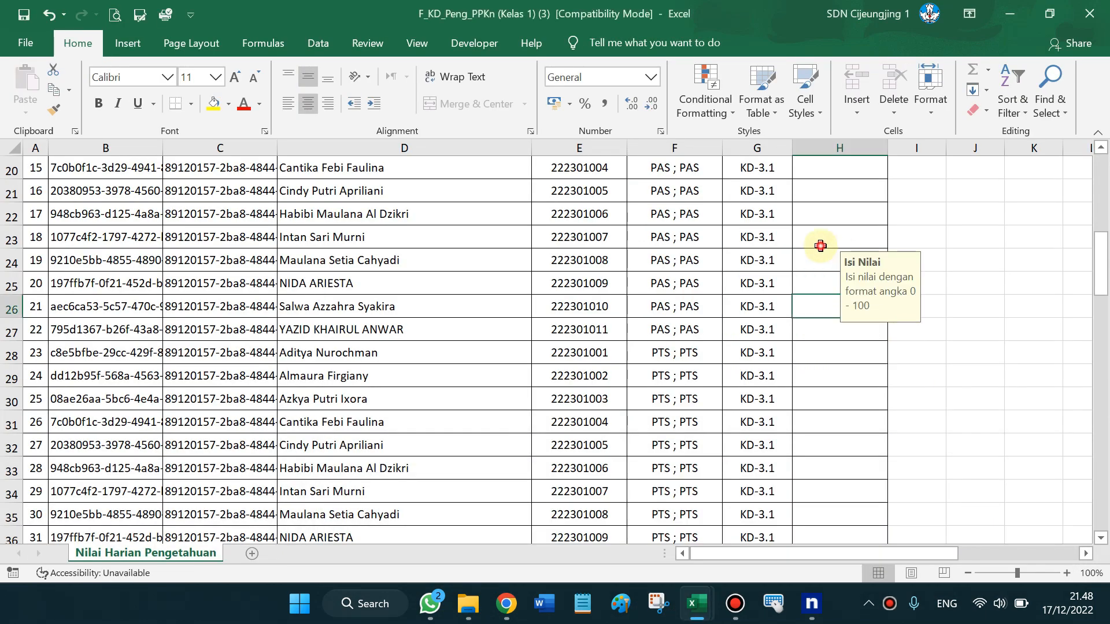
{"action": "left_click", "coordinate": [817, 395]}
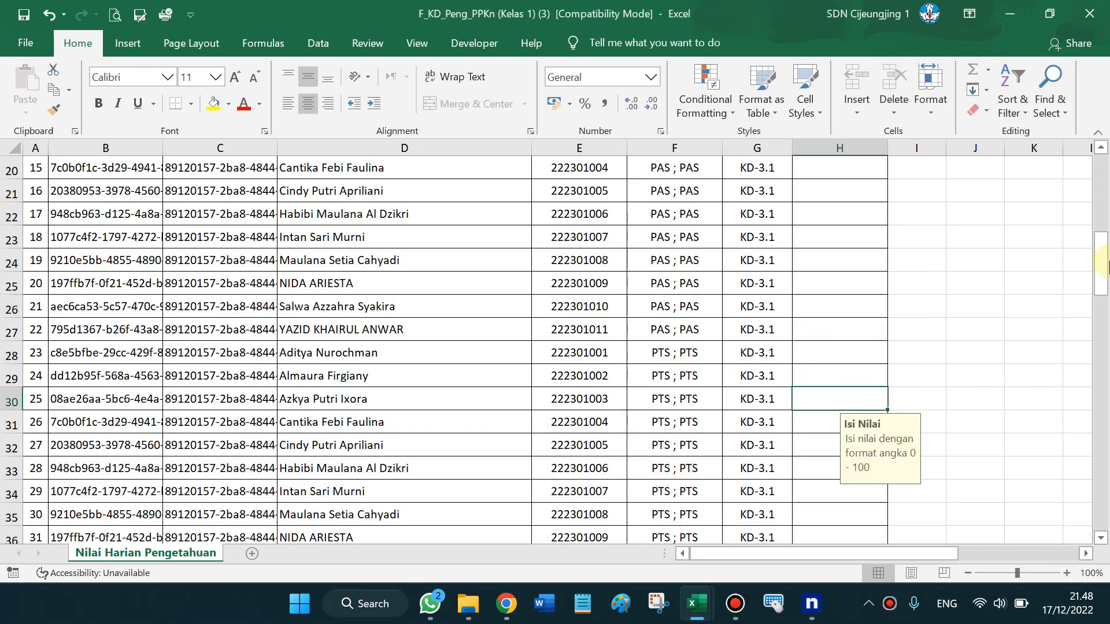
{"action": "left_click", "coordinate": [739, 356]}
{"action": "left_click", "coordinate": [813, 182]}
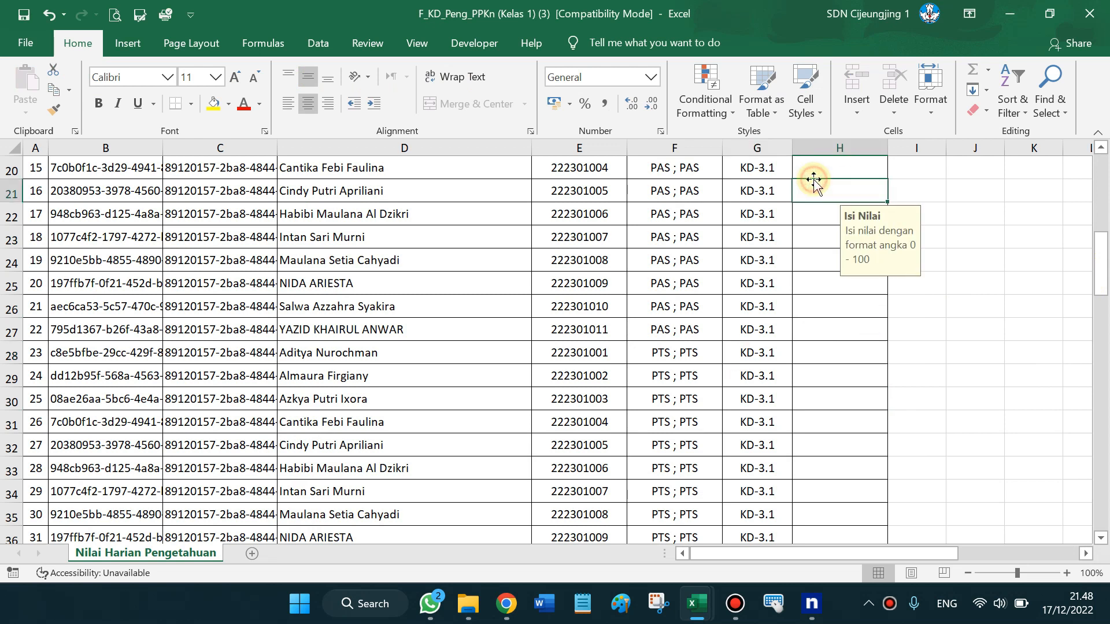
{"action": "left_click", "coordinate": [751, 181]}
{"action": "left_click", "coordinate": [762, 351]}
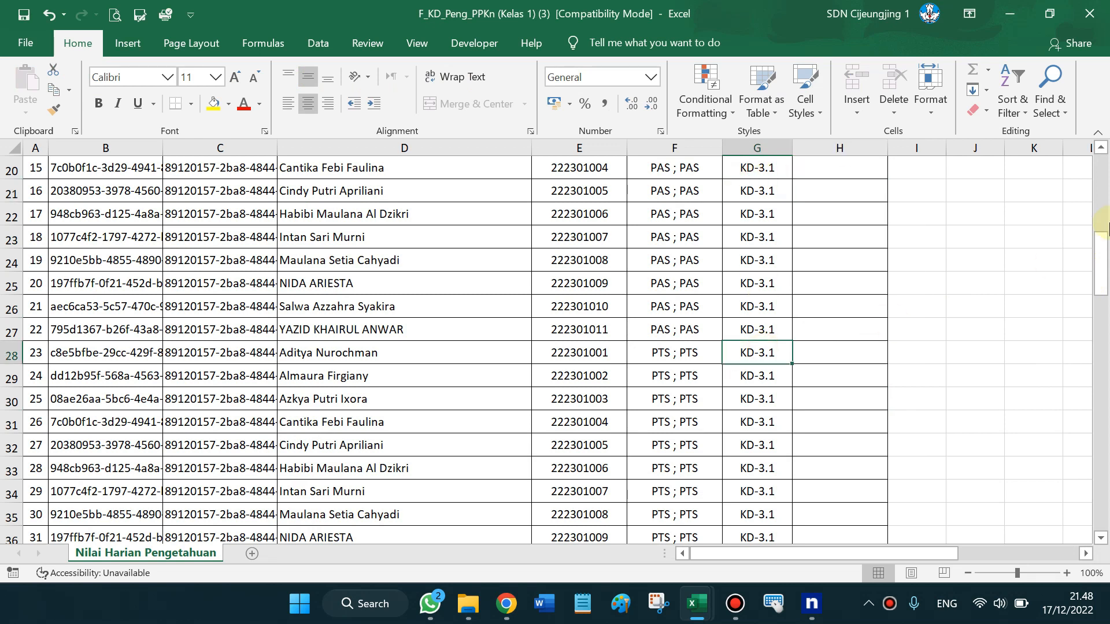
Scroll the template and select the NIS through No. KD headings
{"action": "scroll", "coordinate": [1105, 268], "scroll_direction": "down", "scroll_amount": 7}
{"action": "scroll", "coordinate": [1105, 268], "scroll_direction": "up", "scroll_amount": 13}
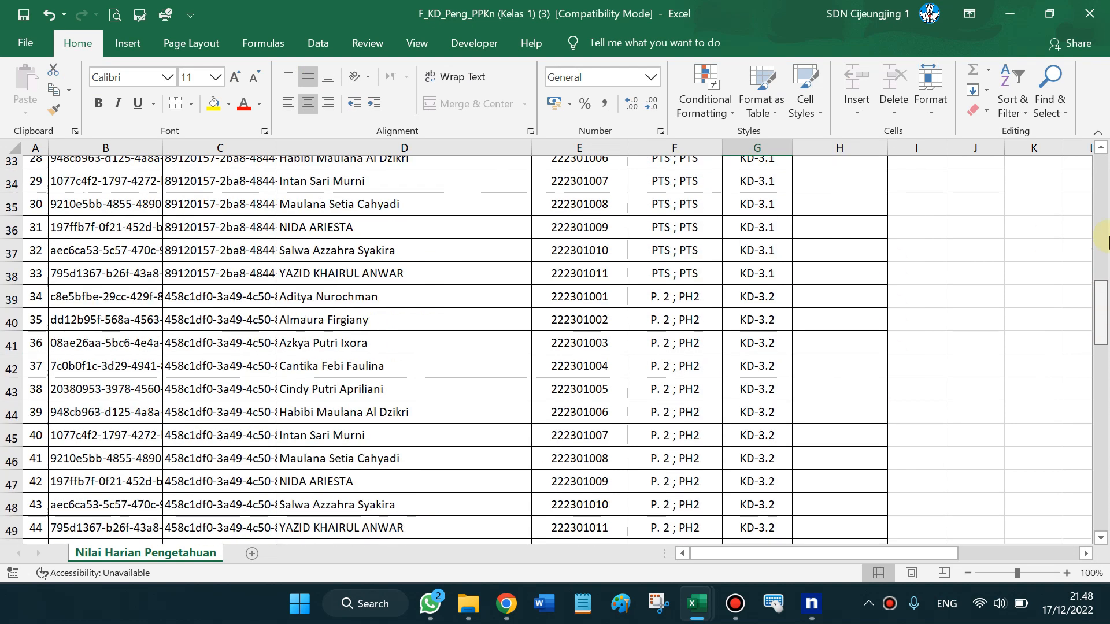
{"action": "scroll", "coordinate": [1099, 275], "scroll_direction": "down", "scroll_amount": 1}
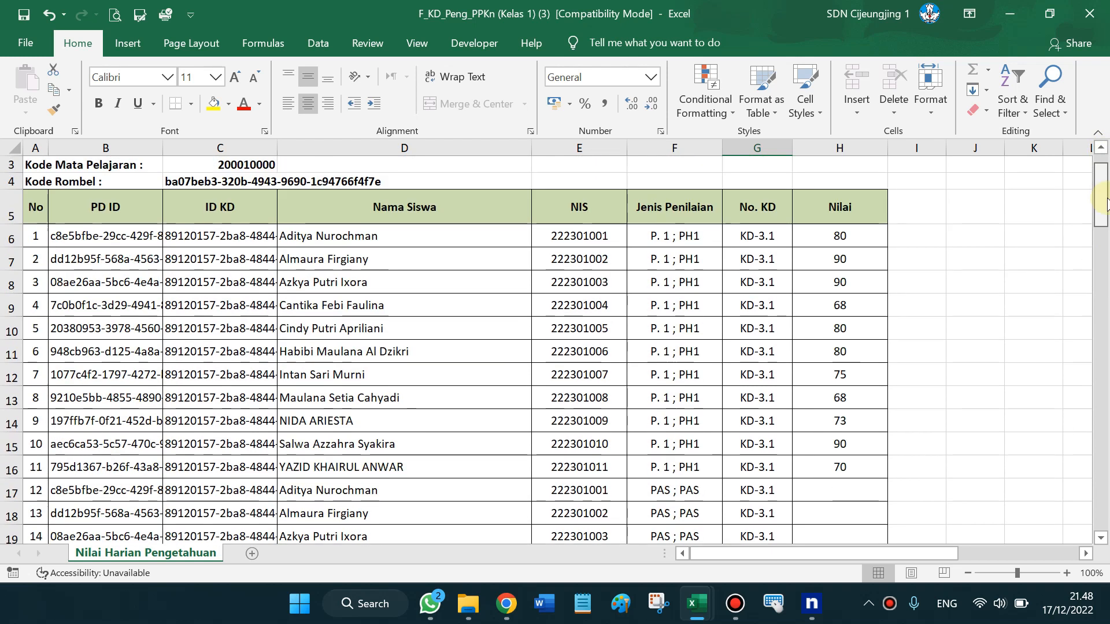
{"action": "left_click", "coordinate": [680, 206]}
{"action": "left_click", "coordinate": [539, 210]}
{"action": "left_click_drag", "start_coordinate": [539, 210], "coordinate": [767, 228]}
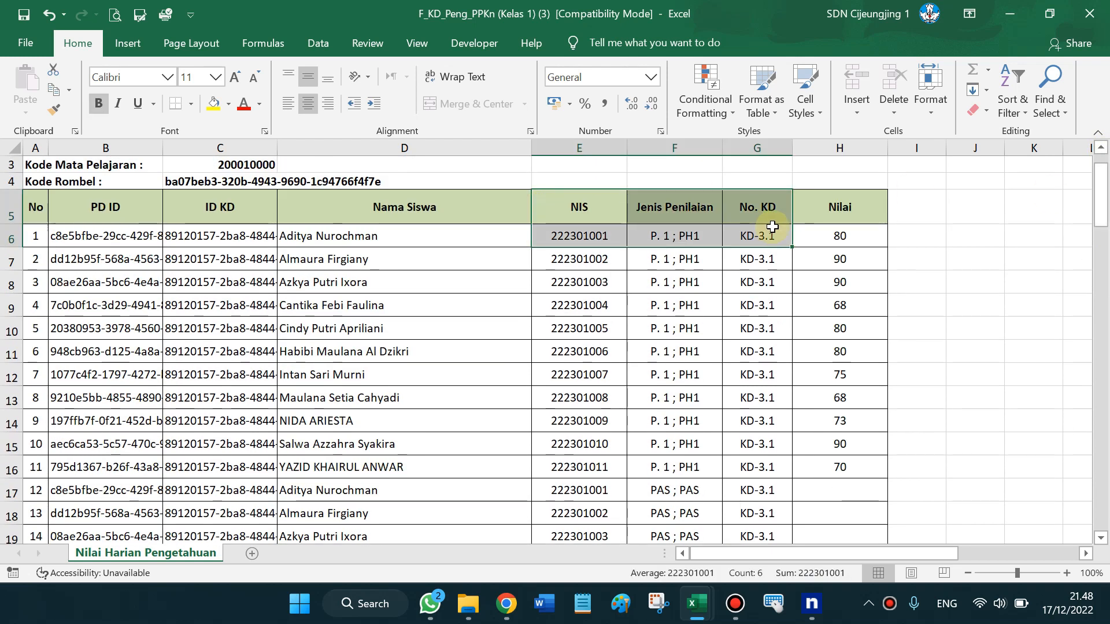
{"action": "left_click", "coordinate": [501, 215]}
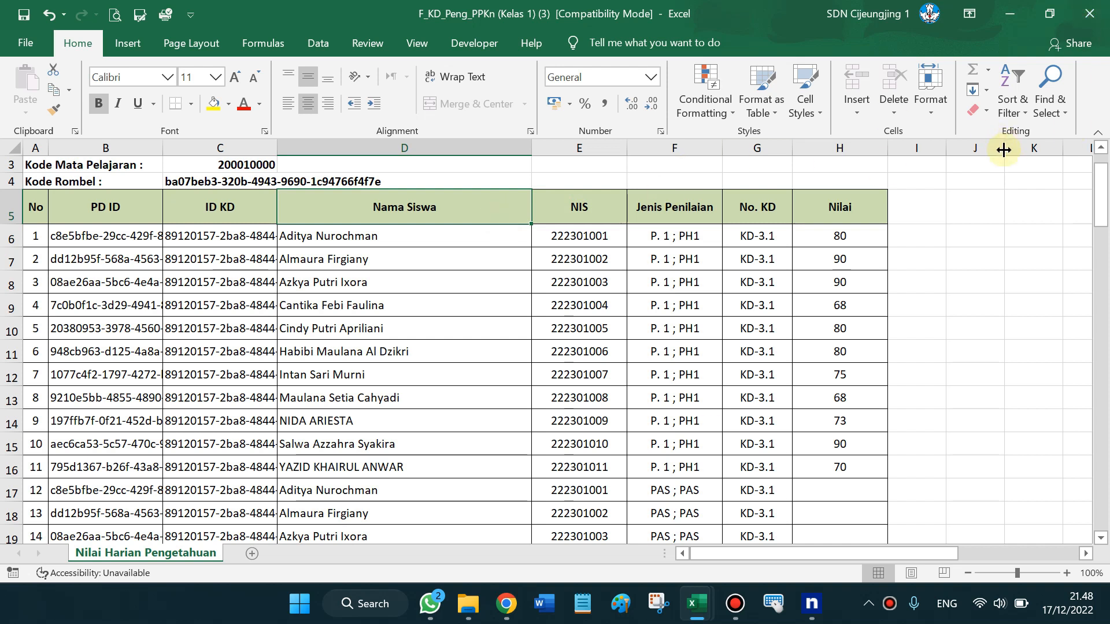
{"action": "left_click_drag", "start_coordinate": [1107, 199], "coordinate": [1103, 132]}
Cancel closing the PPKn workbook without saving and minimize its window
{"action": "left_click", "coordinate": [1102, 7]}
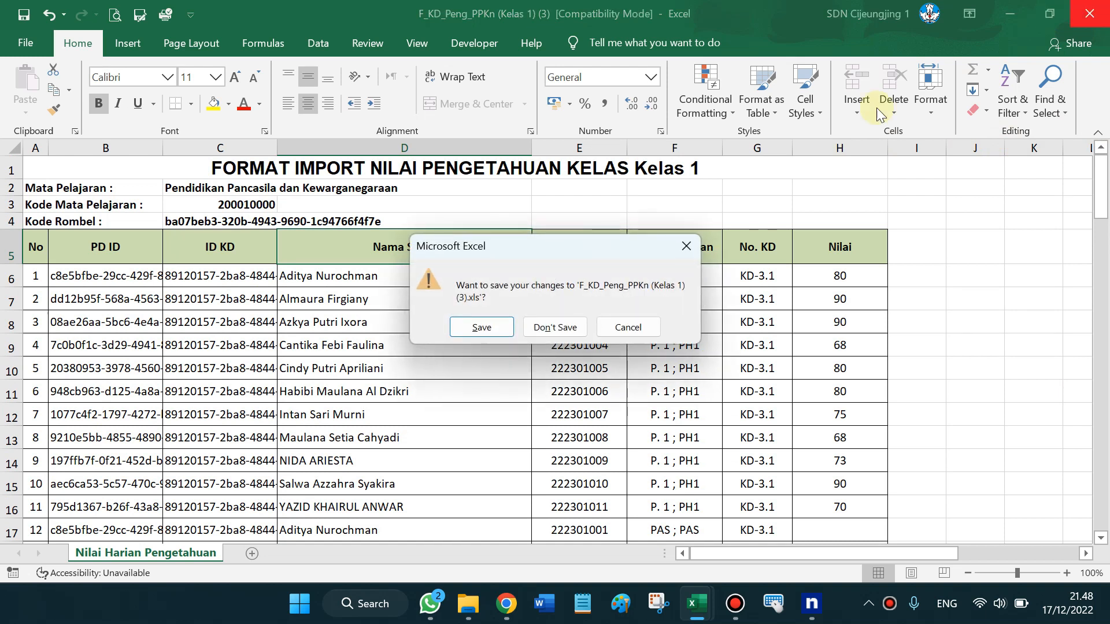
{"action": "left_click", "coordinate": [643, 325]}
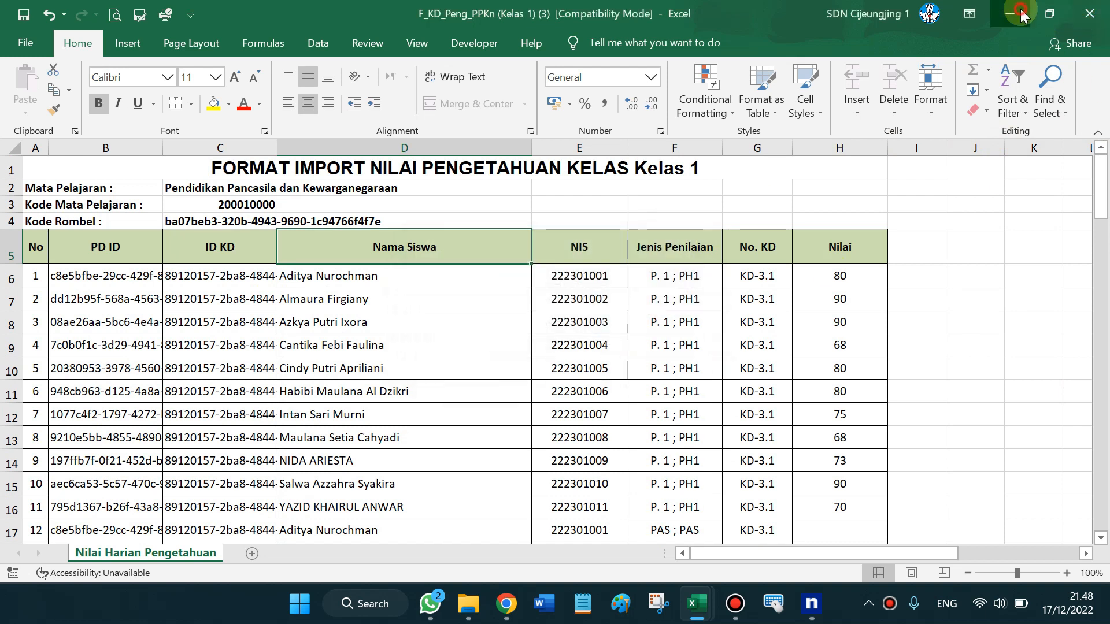
{"action": "left_click", "coordinate": [1010, 13]}
Download the filled Kelas 1 PPKn format as F_KD_Peng_PPKn (Kelas 1) (4) and open it
{"action": "left_click", "coordinate": [501, 617]}
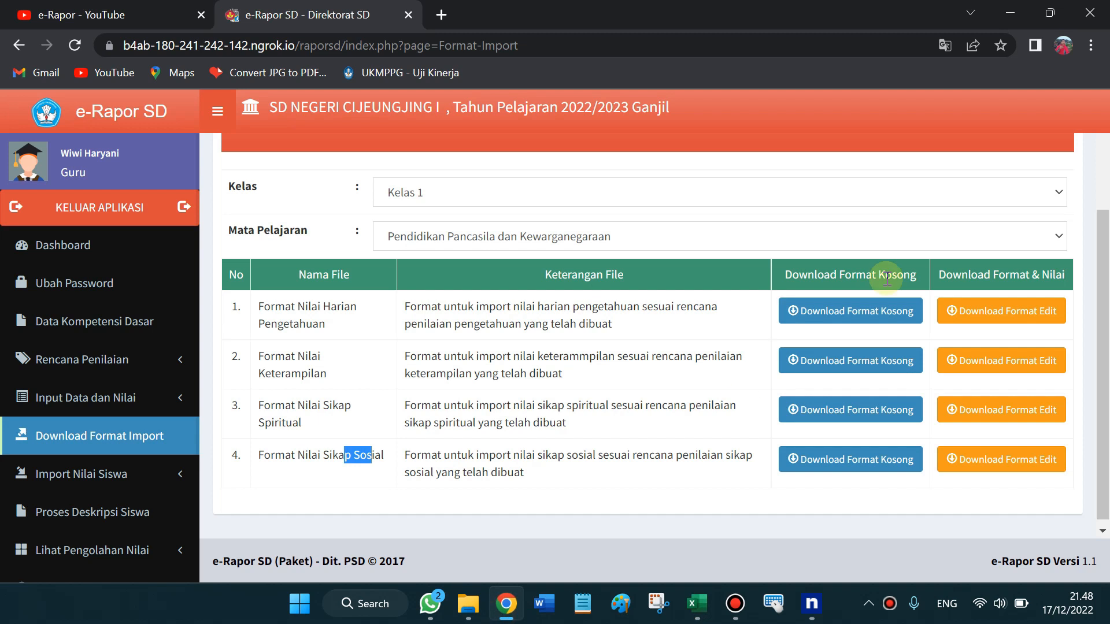
{"action": "left_click", "coordinate": [1004, 327]}
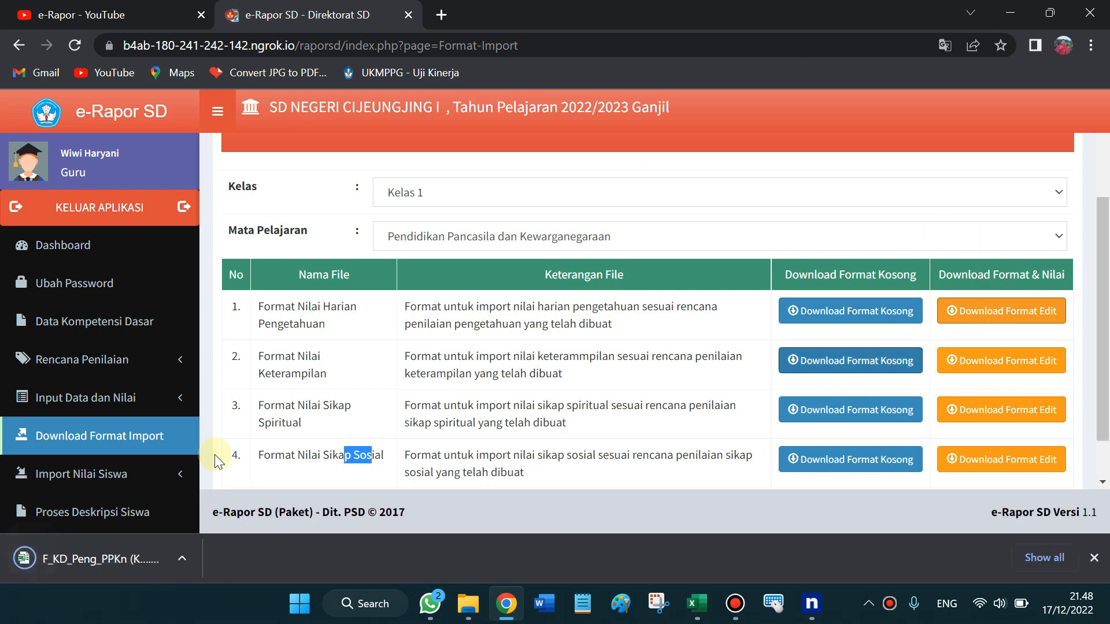
{"action": "left_click", "coordinate": [109, 564]}
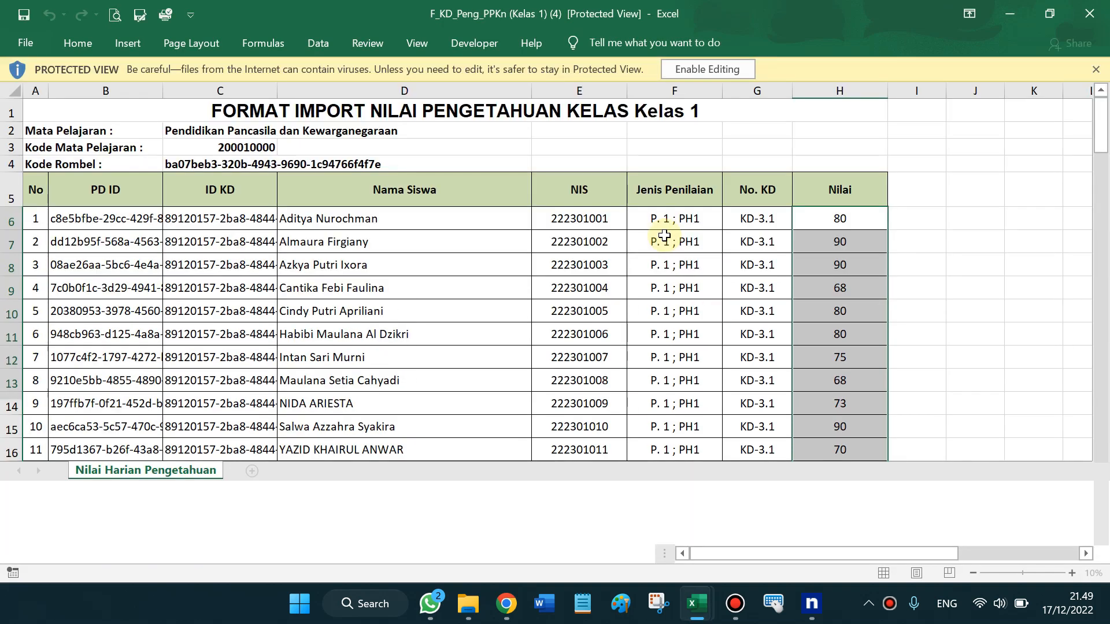
Enable editing on the PPKn (4) file, confirm scores reach cell H93, and close it
{"action": "left_click", "coordinate": [689, 70]}
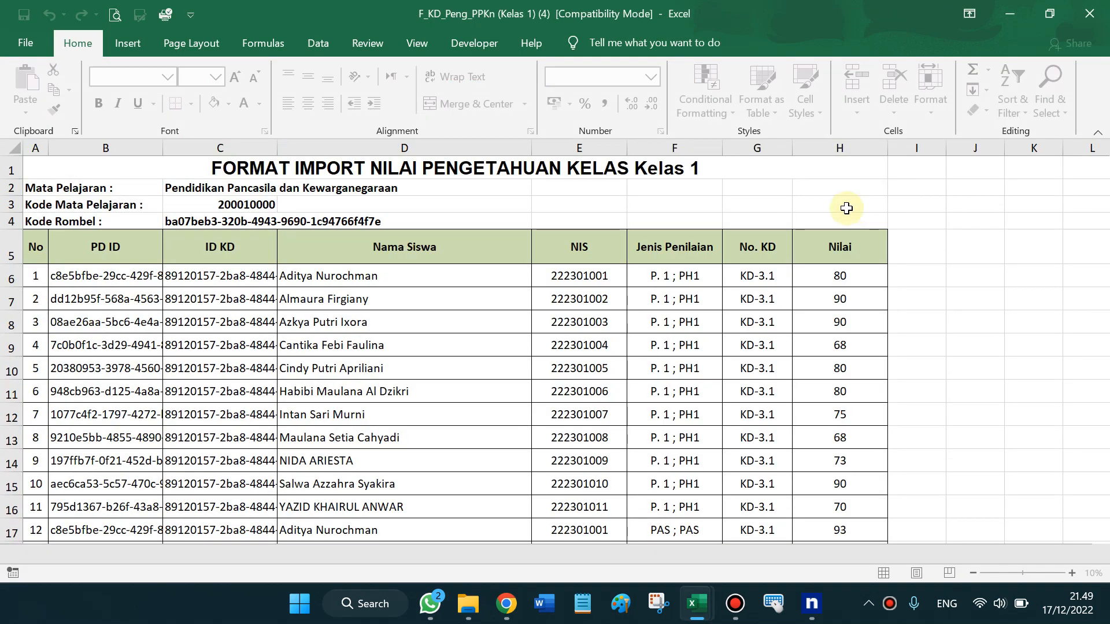
{"action": "left_click", "coordinate": [836, 216]}
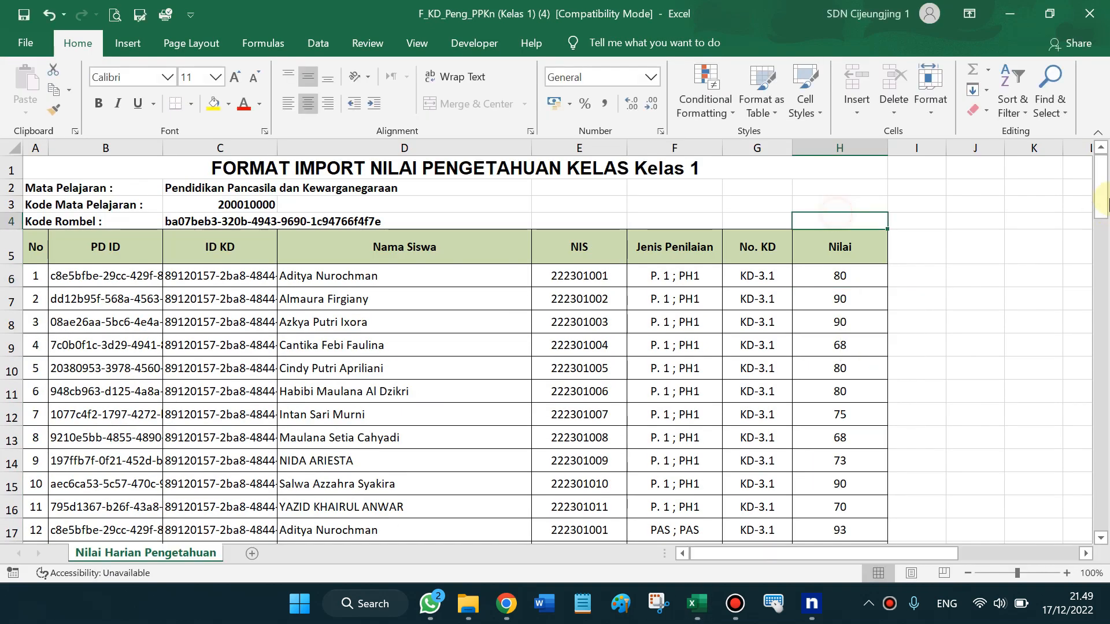
{"action": "scroll", "coordinate": [1100, 188], "scroll_direction": "down", "scroll_amount": 1}
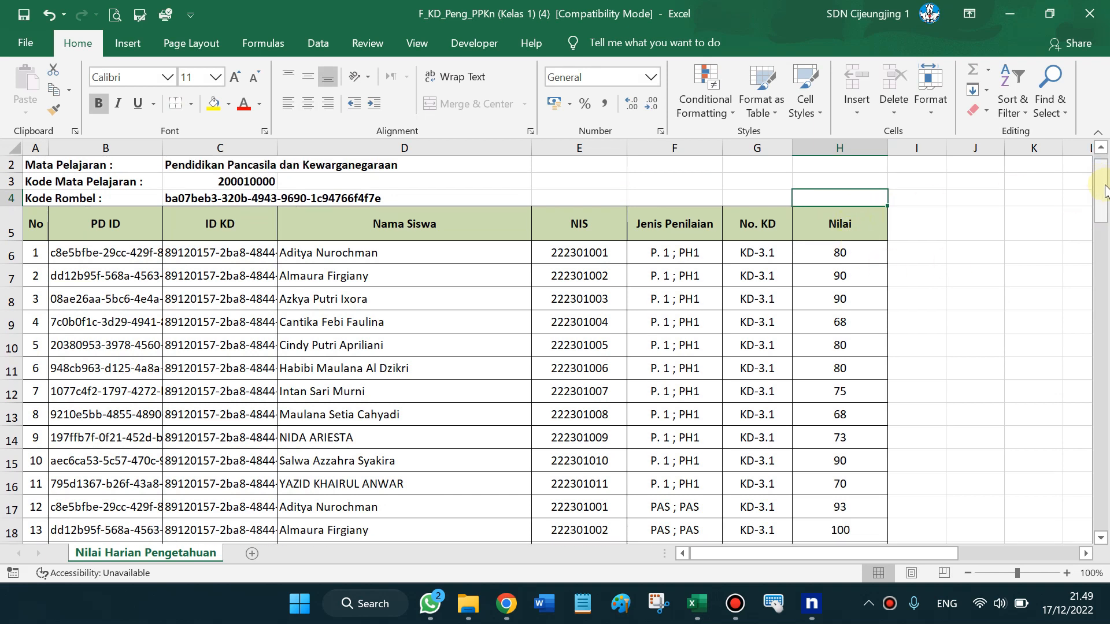
{"action": "left_click_drag", "start_coordinate": [1105, 185], "coordinate": [1105, 544]}
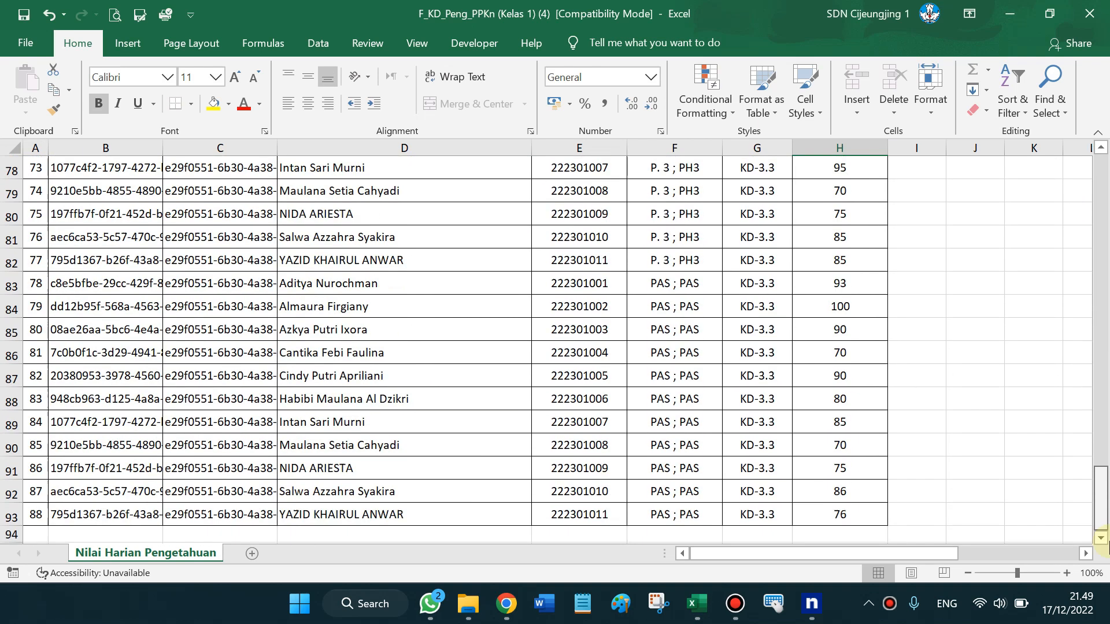
{"action": "left_click", "coordinate": [864, 515]}
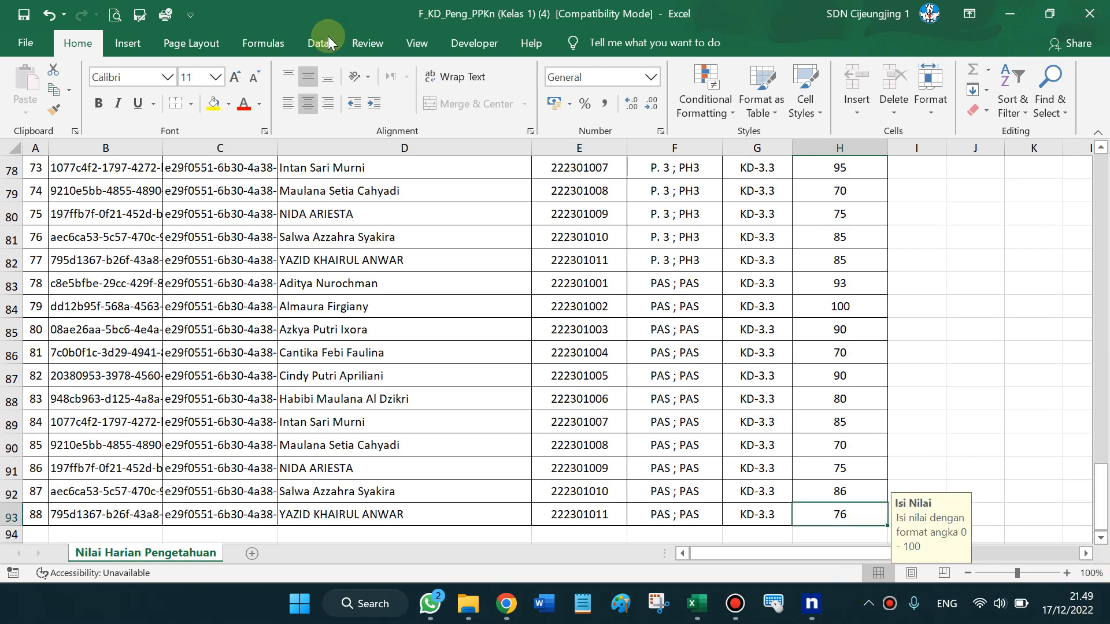
{"action": "left_click", "coordinate": [1091, 8]}
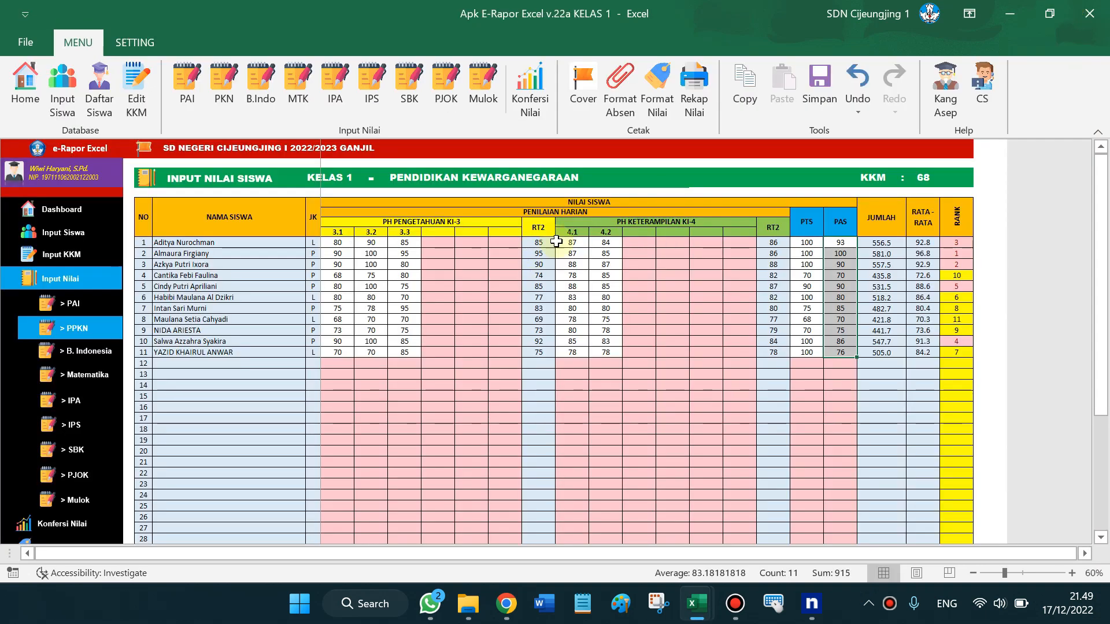
Minimize the Apk E-Rapor Excel window to reveal the e-Rapor SD download page
{"action": "left_click", "coordinate": [1012, 20]}
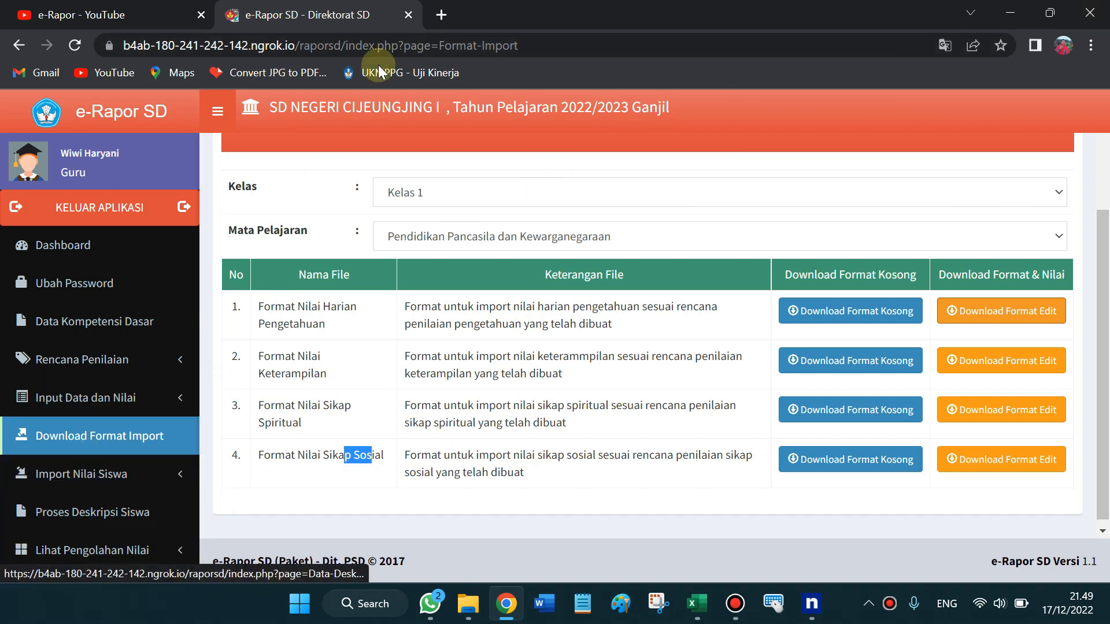
Go to Import Nilai Siswa > Import Nilai Pengetahuan and bring up the Choose File picker
{"action": "left_click", "coordinate": [104, 476]}
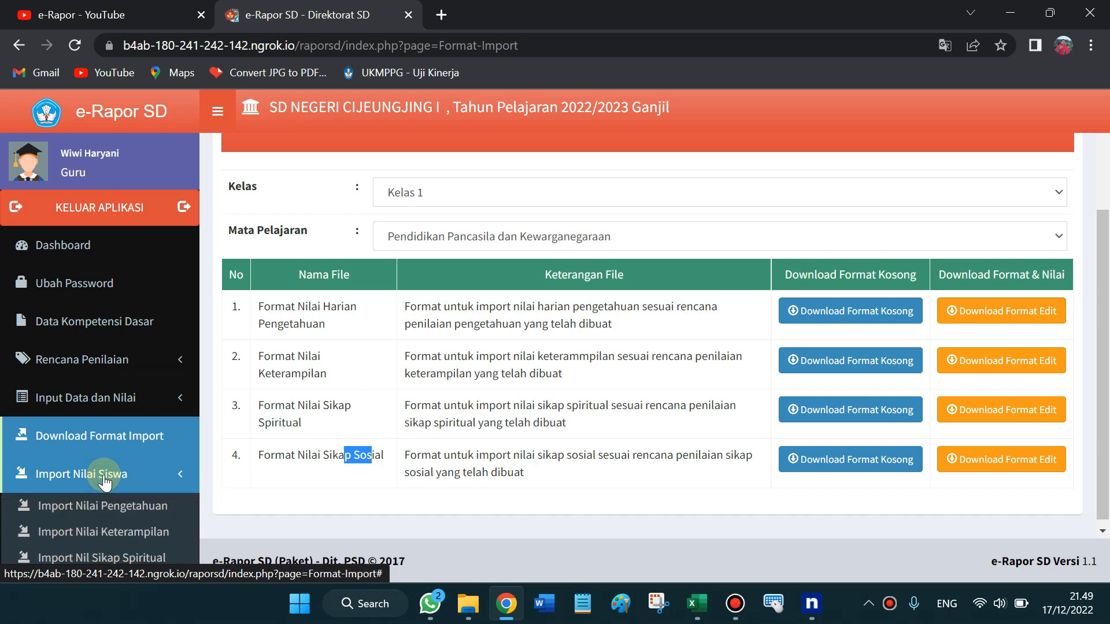
{"action": "scroll", "coordinate": [1101, 278], "scroll_direction": "down", "scroll_amount": 1}
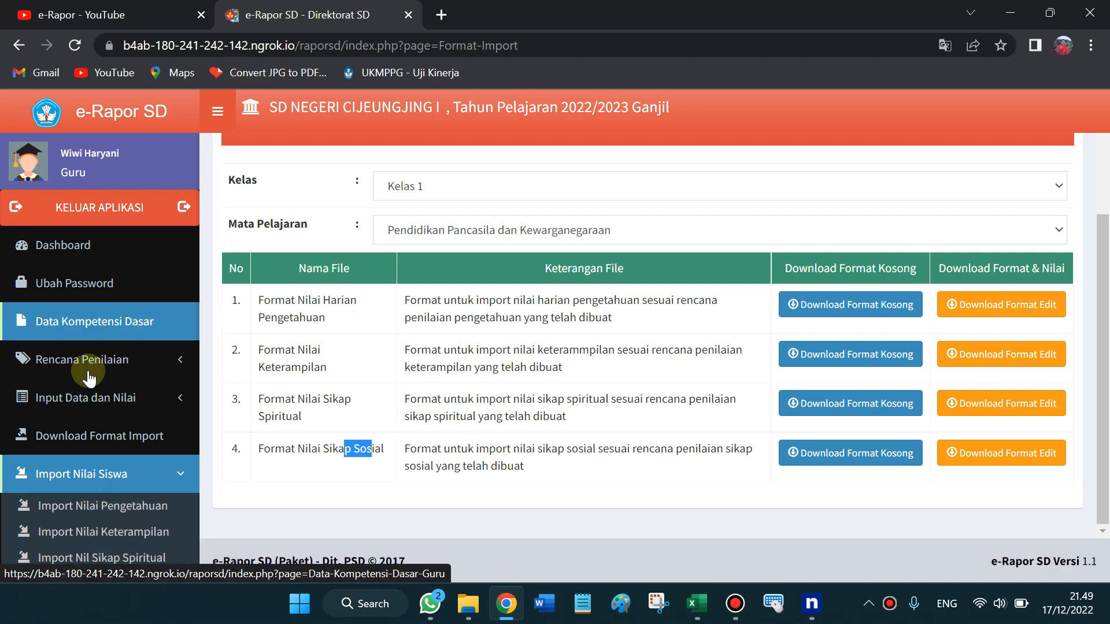
{"action": "left_click", "coordinate": [102, 511]}
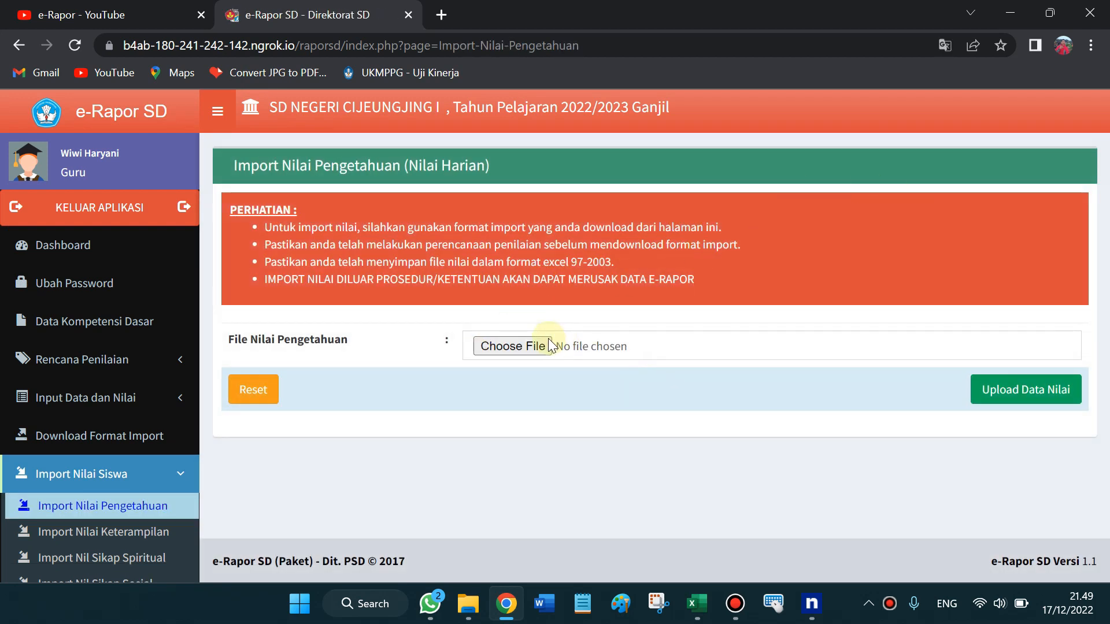
{"action": "left_click", "coordinate": [527, 348]}
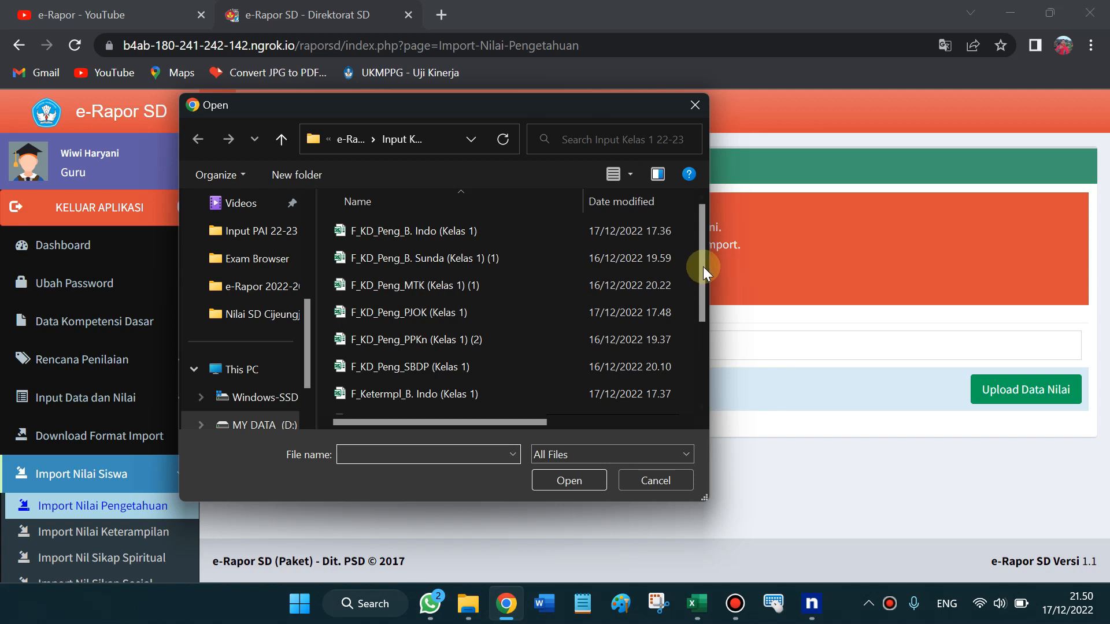
Attach F_KD_Peng_PPKn (Kelas 1) (4).xls from the Downloads folder
{"action": "left_click_drag", "start_coordinate": [703, 268], "coordinate": [709, 209]}
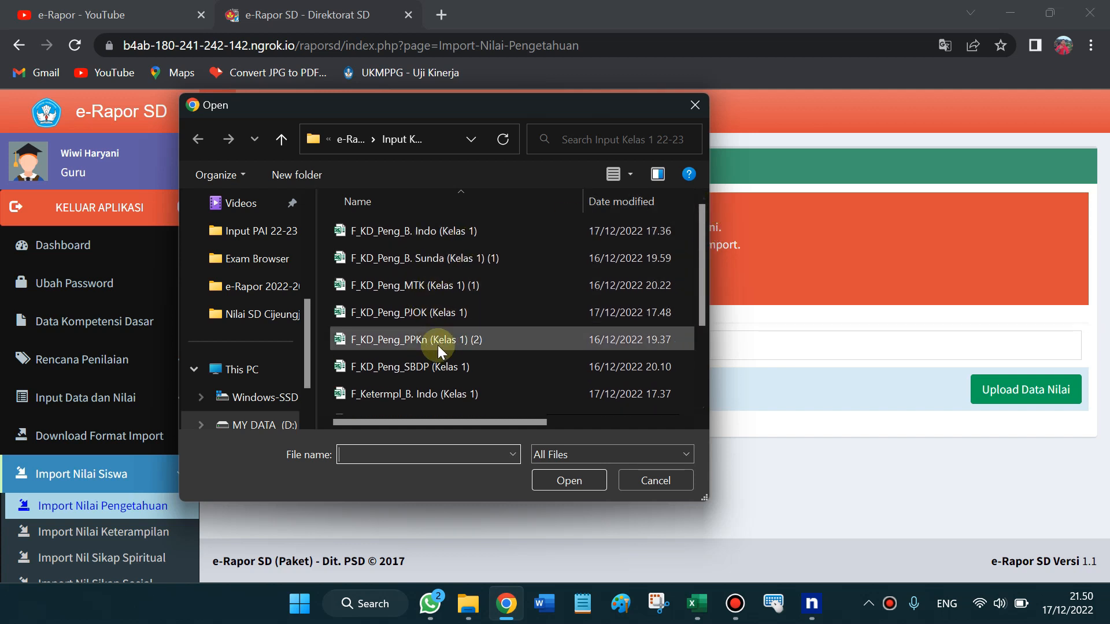
{"action": "left_click_drag", "start_coordinate": [706, 233], "coordinate": [698, 192]}
{"action": "left_click", "coordinate": [309, 338]}
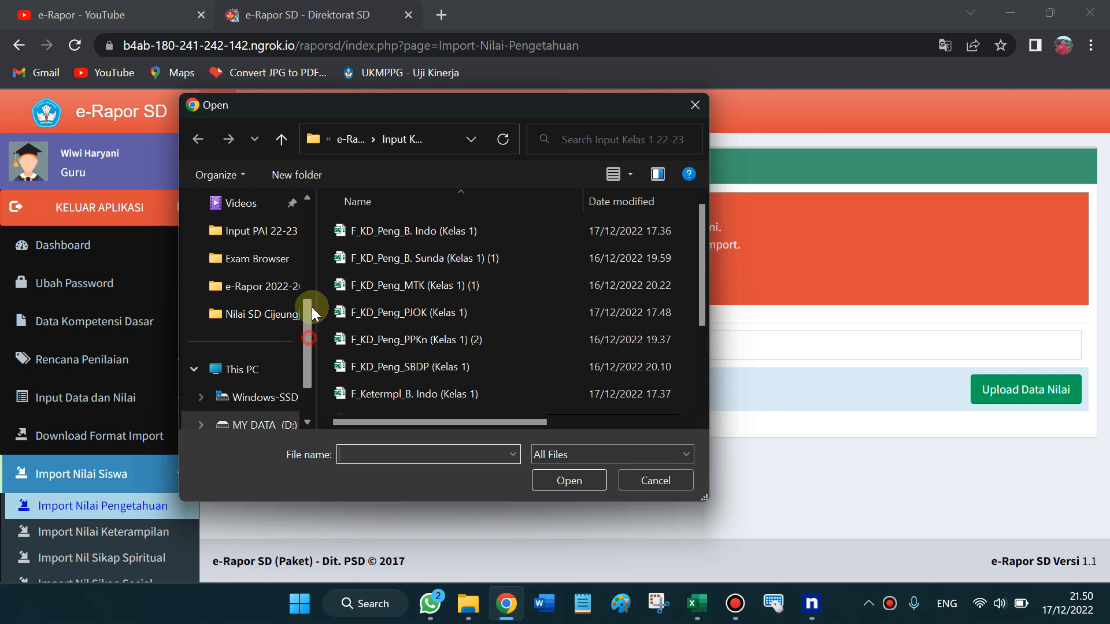
{"action": "left_click_drag", "start_coordinate": [311, 307], "coordinate": [315, 230]}
{"action": "left_click", "coordinate": [251, 374]}
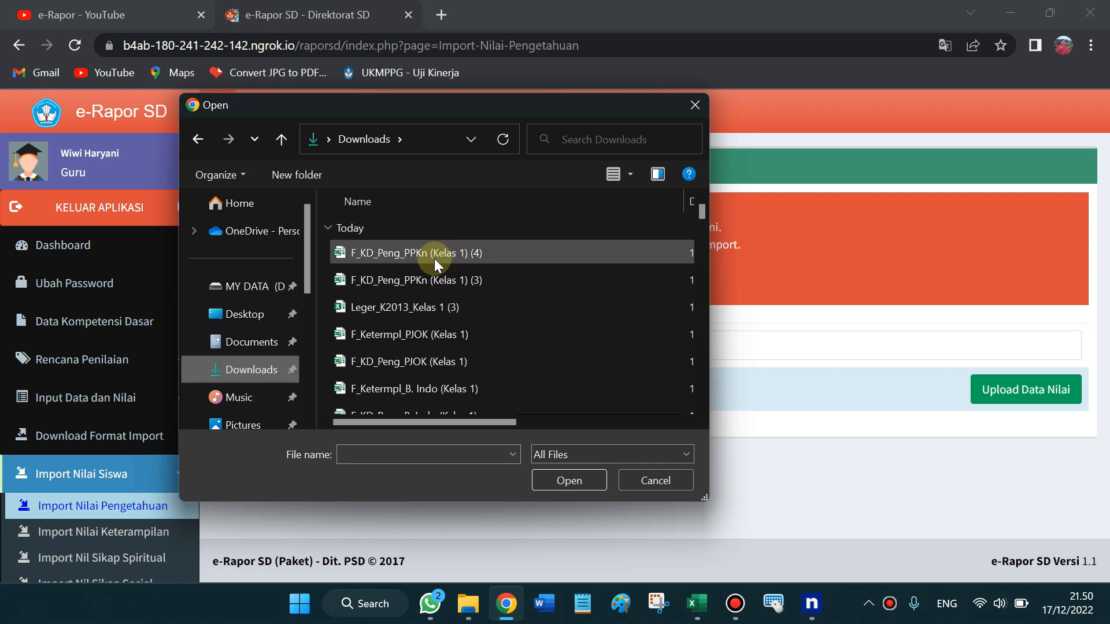
{"action": "left_click", "coordinate": [435, 258]}
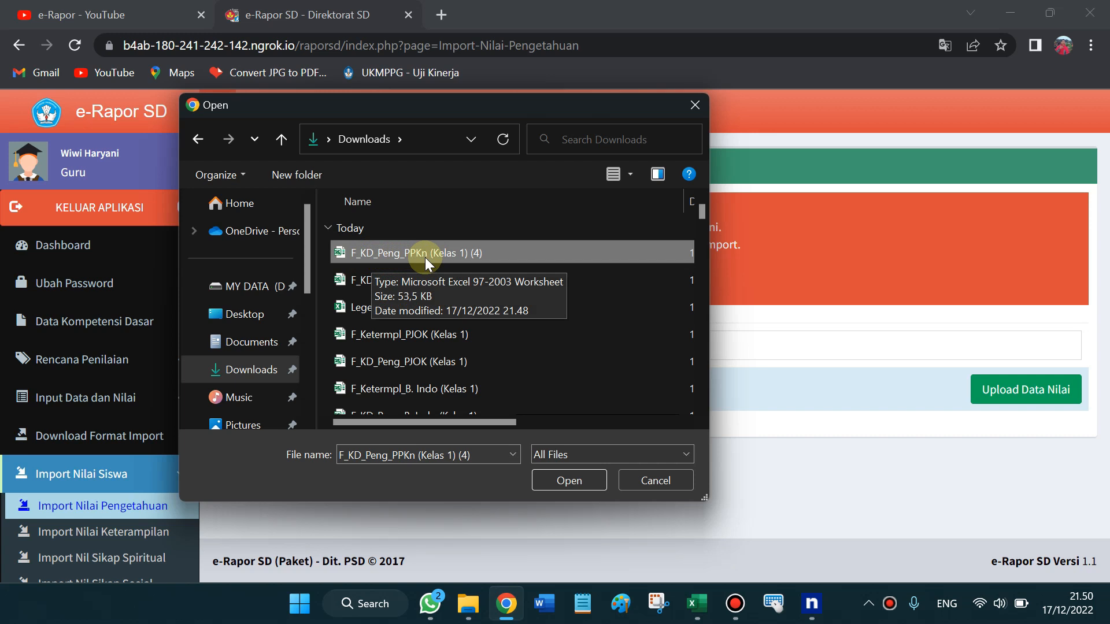
{"action": "double_click", "coordinate": [469, 252]}
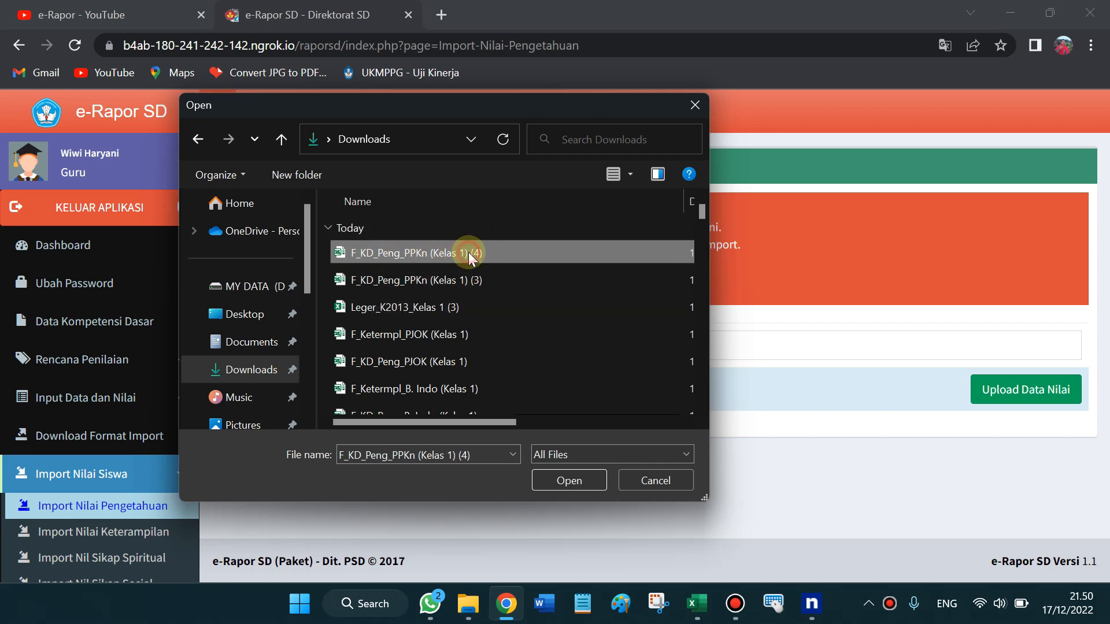
Upload the PPKn file, review the KD-3.1 PH1 score preview, and collapse Import Nilai Siswa
{"action": "left_click", "coordinate": [1047, 403]}
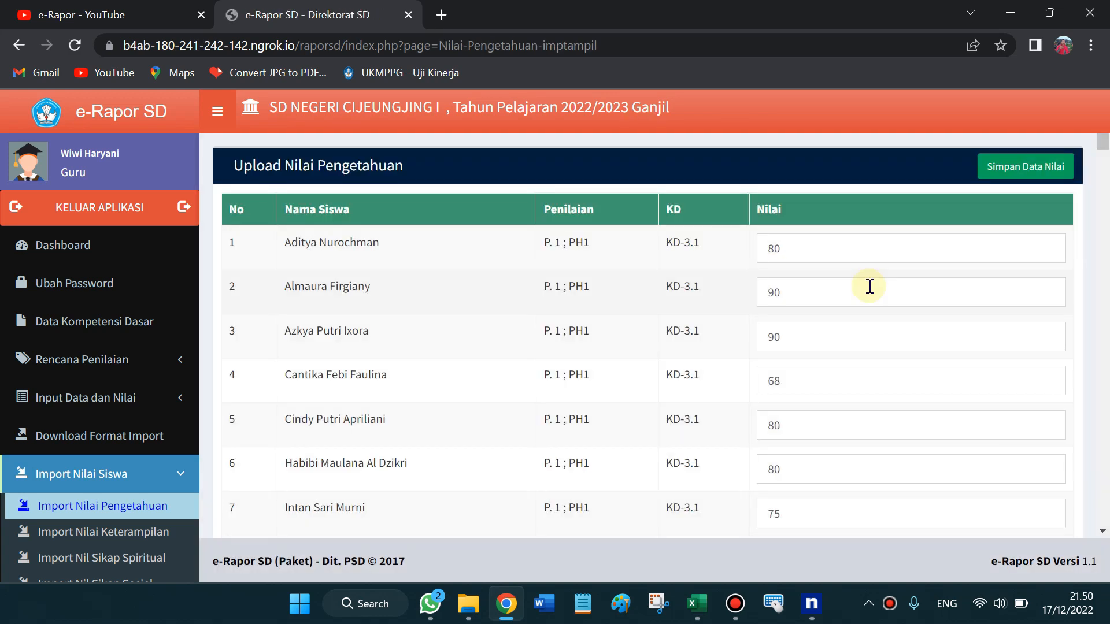
{"action": "left_click_drag", "start_coordinate": [1105, 141], "coordinate": [1107, 97]}
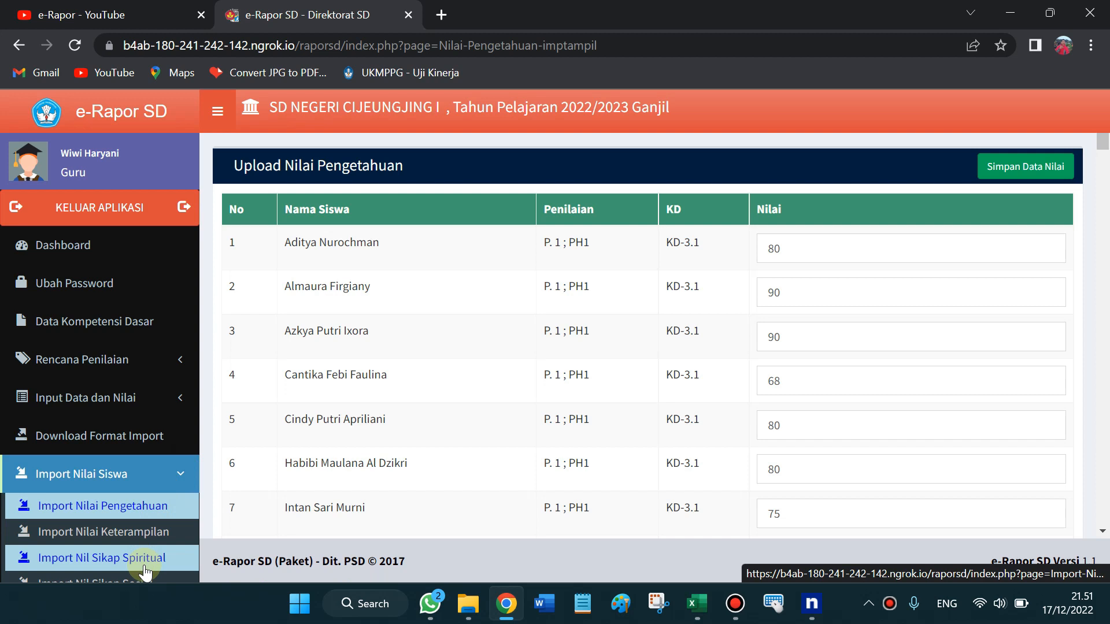
{"action": "left_click", "coordinate": [181, 476]}
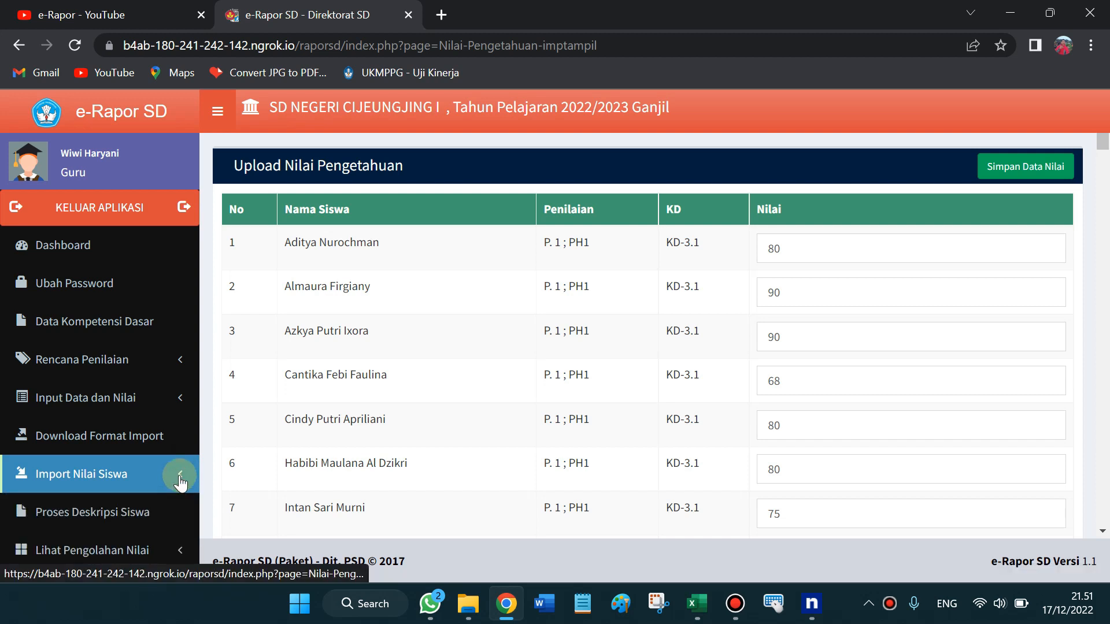
On Proses Deskripsi Siswa, select Kelas 1 and Pendidikan Pancasila dan Kewarganegaraan, then save the descriptions
{"action": "left_click", "coordinate": [115, 516]}
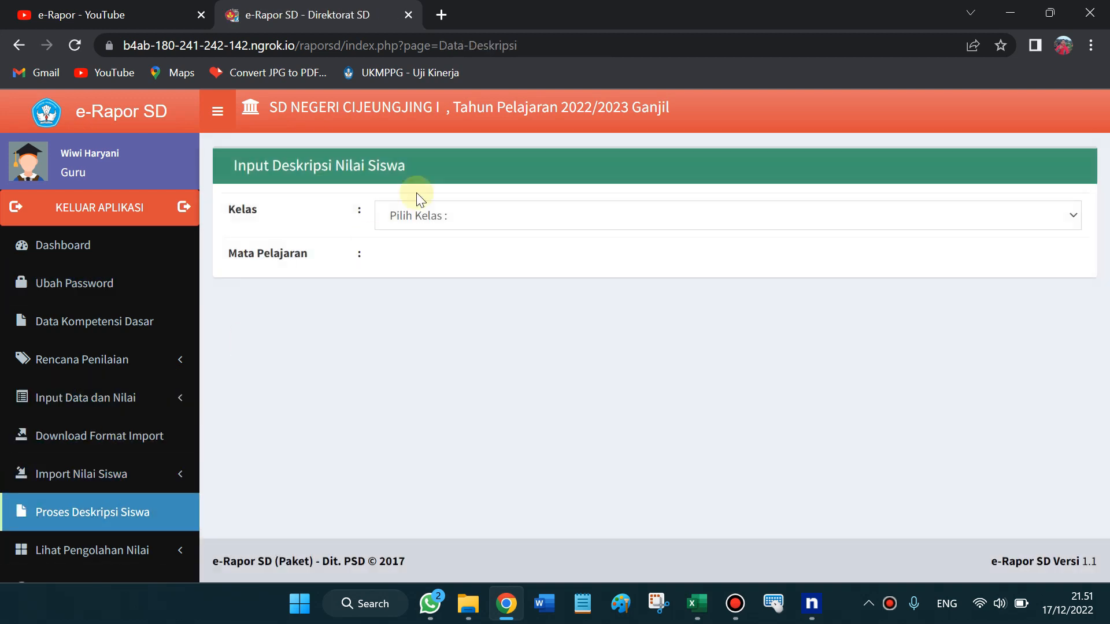
{"action": "left_click", "coordinate": [450, 212]}
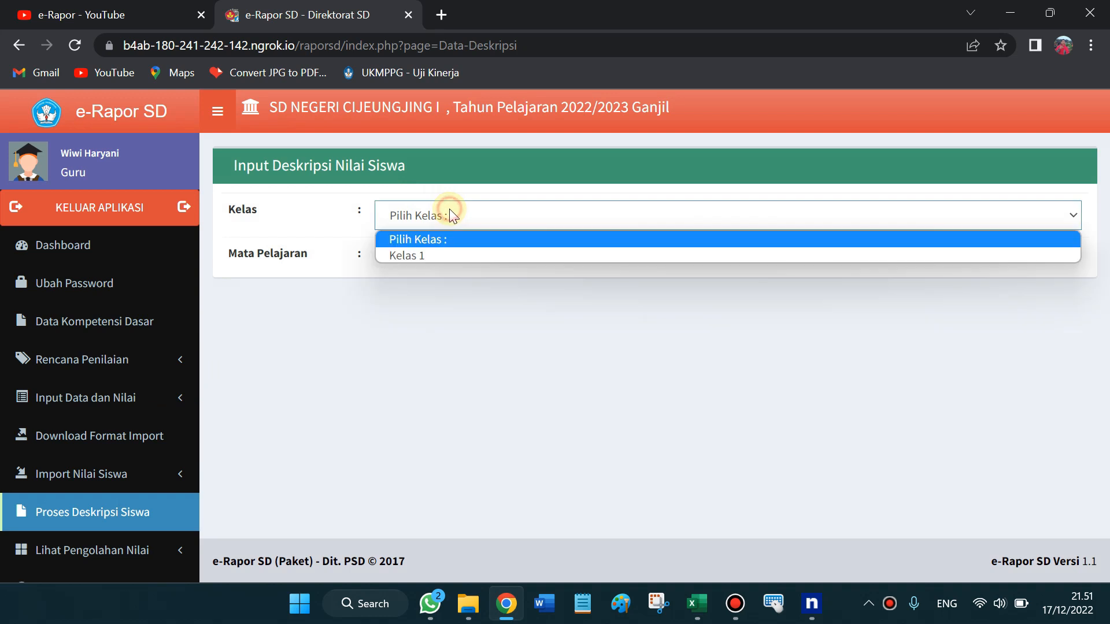
{"action": "left_click", "coordinate": [433, 255]}
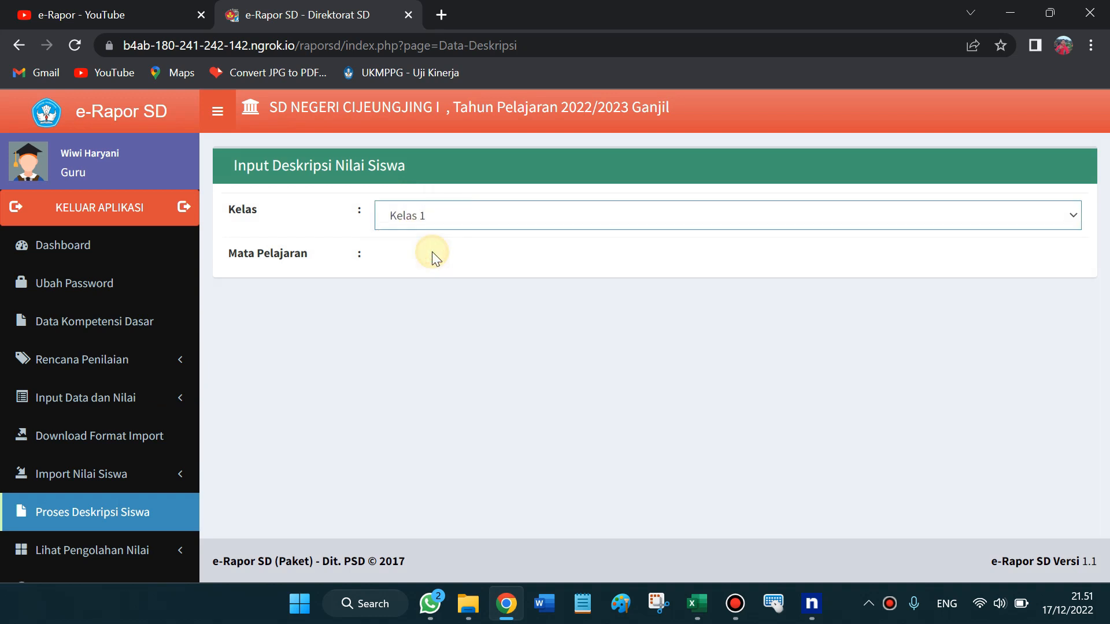
{"action": "left_click", "coordinate": [432, 252]}
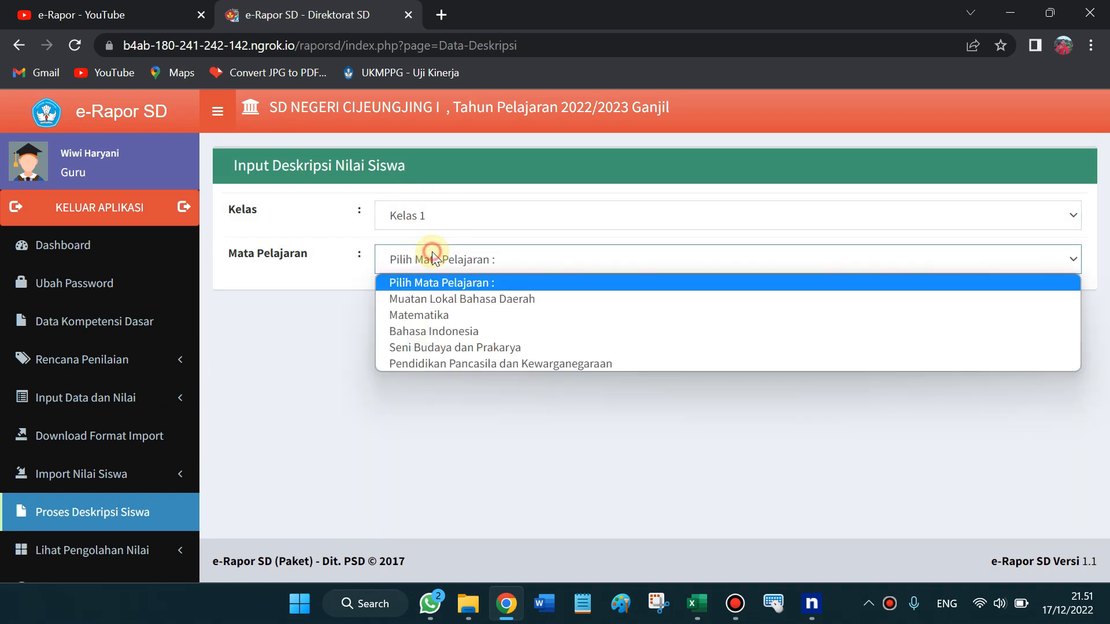
{"action": "left_click", "coordinate": [449, 360]}
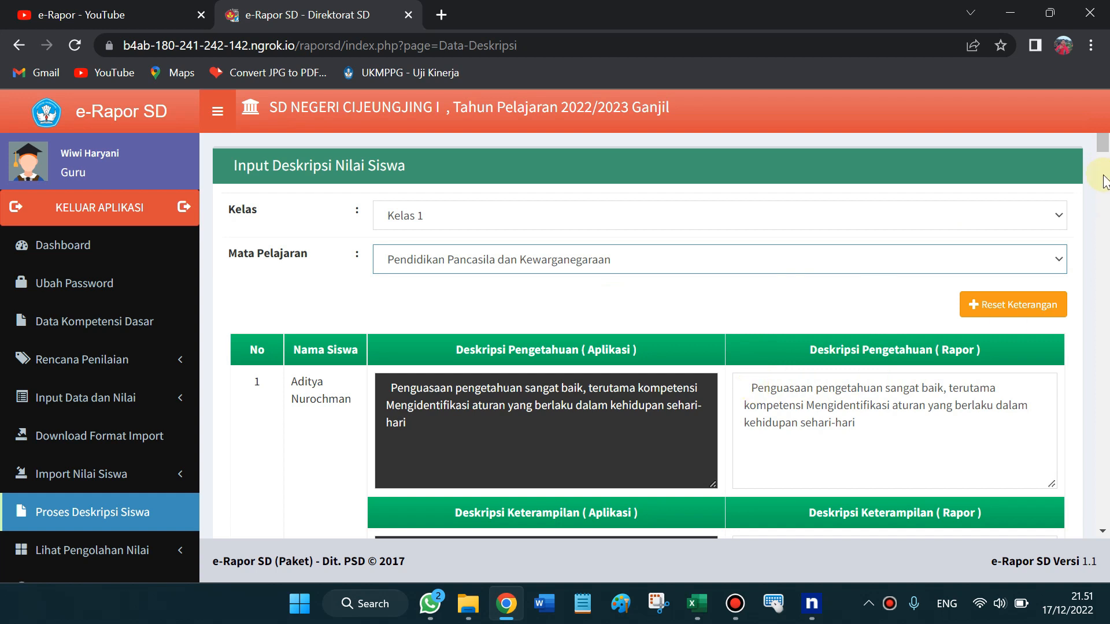
{"action": "left_click_drag", "start_coordinate": [1103, 155], "coordinate": [1107, 607]}
{"action": "left_click", "coordinate": [1024, 461]}
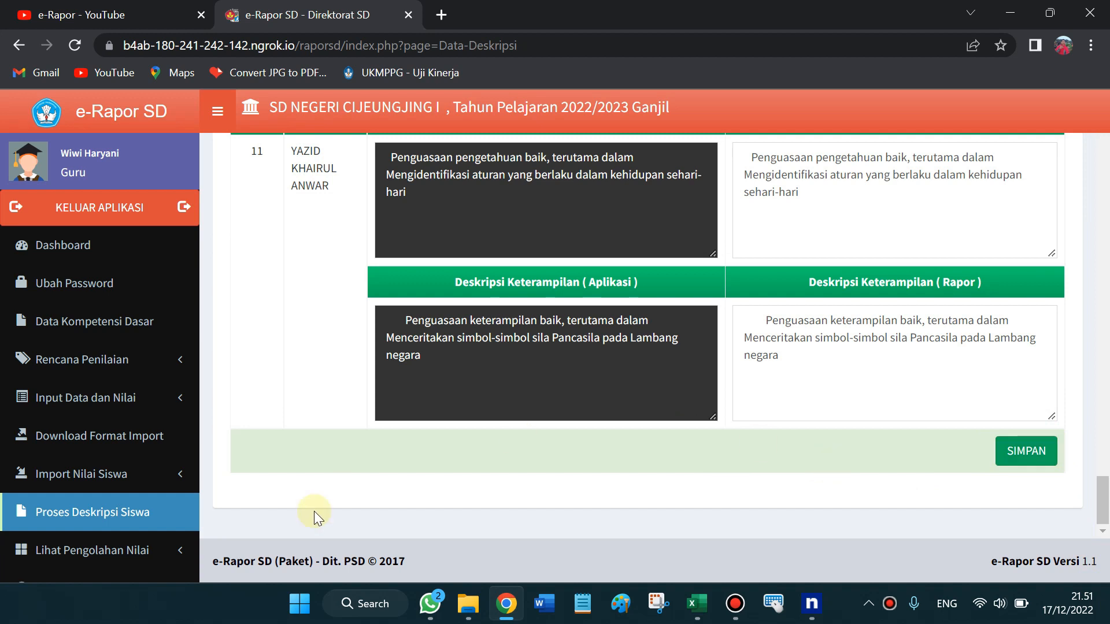
{"action": "left_click_drag", "start_coordinate": [1102, 509], "coordinate": [1104, 121]}
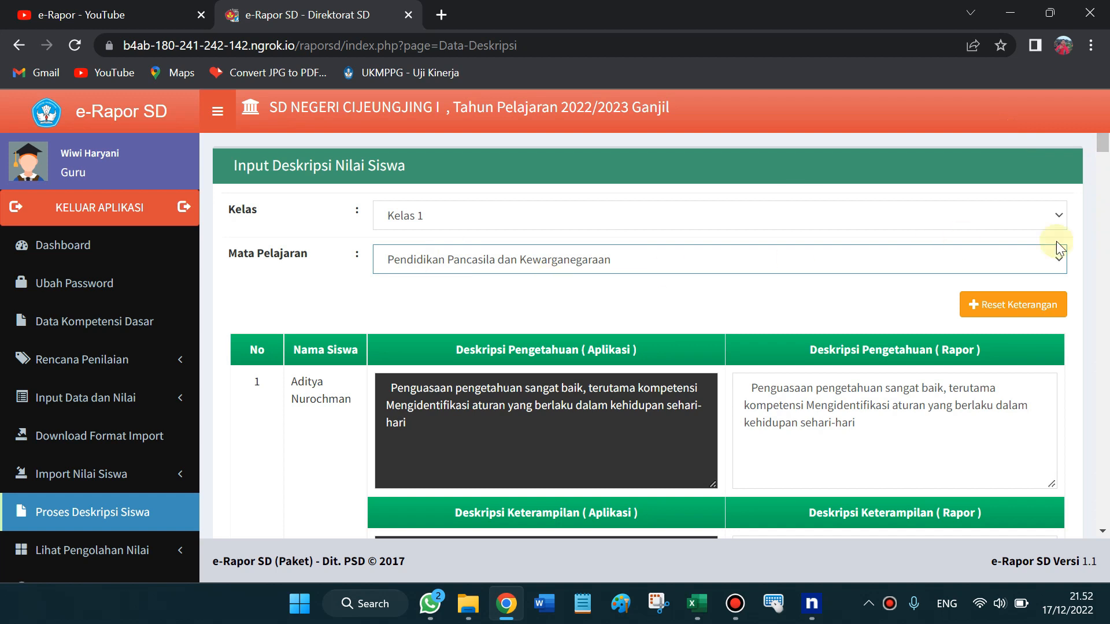
{"action": "left_click_drag", "start_coordinate": [1105, 144], "coordinate": [1075, 509]}
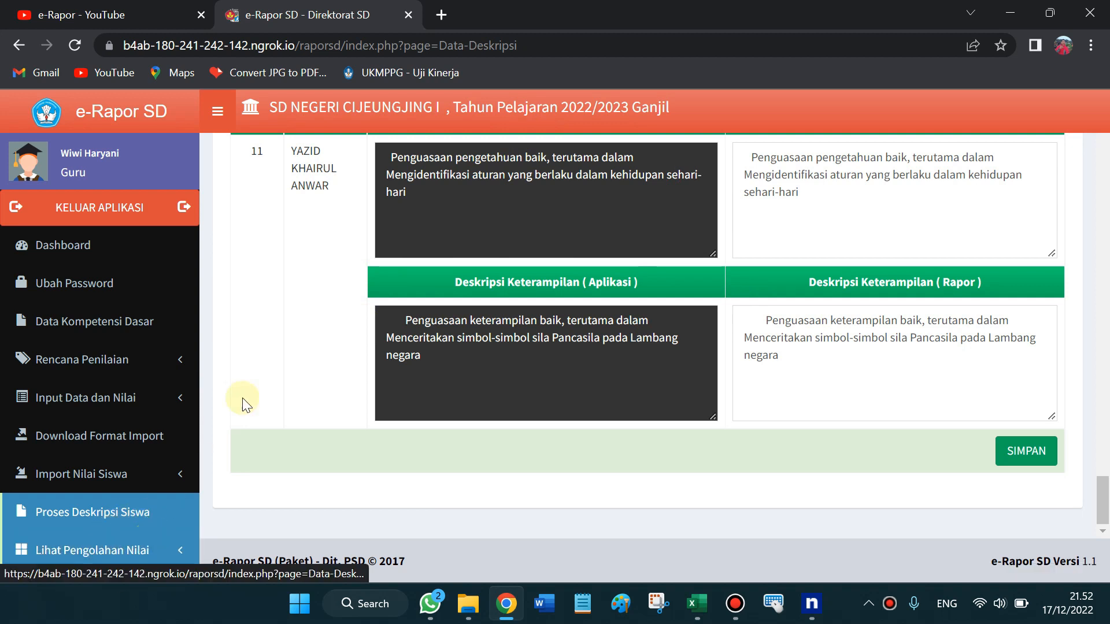
Set the browser zoom to 80% and expand Lihat Pengolahan Nilai in the sidebar
{"action": "left_click", "coordinate": [1091, 45]}
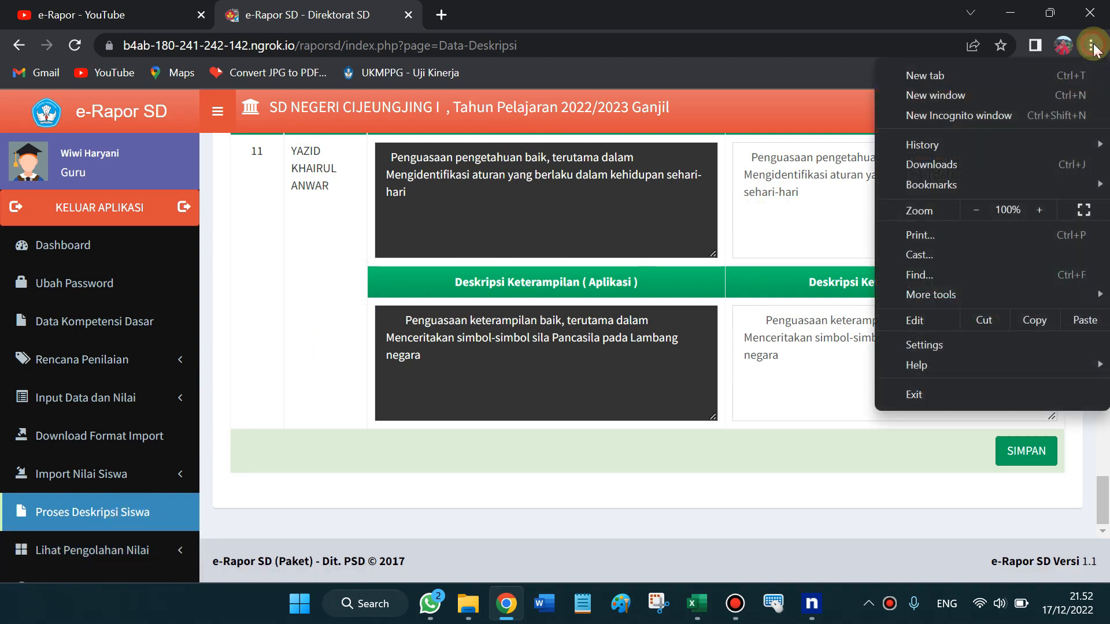
{"action": "left_click", "coordinate": [976, 210]}
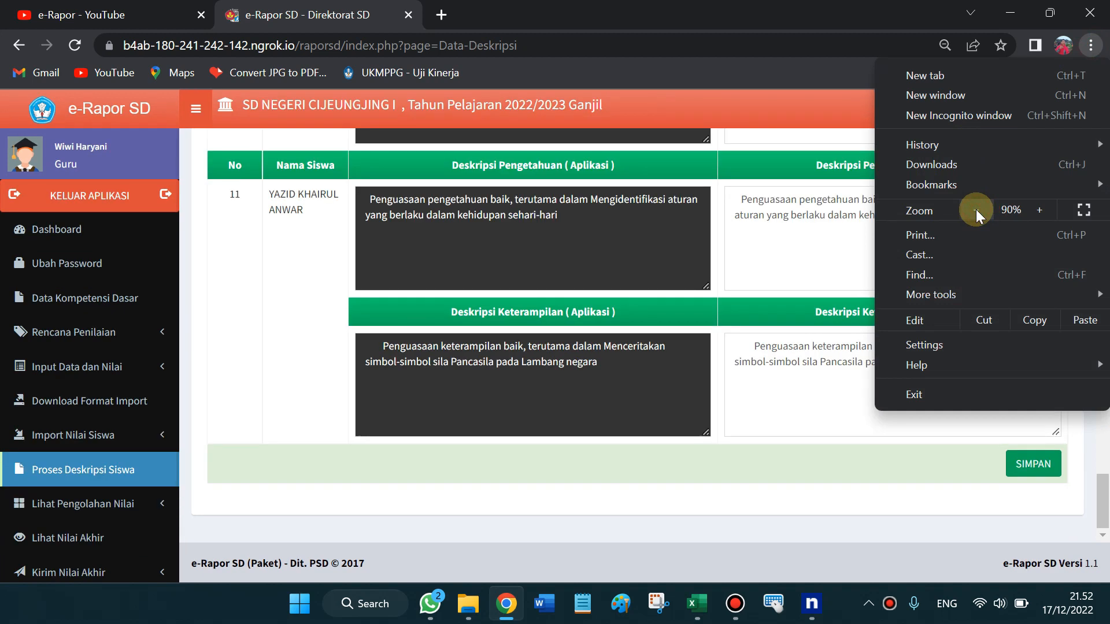
{"action": "left_click", "coordinate": [976, 210]}
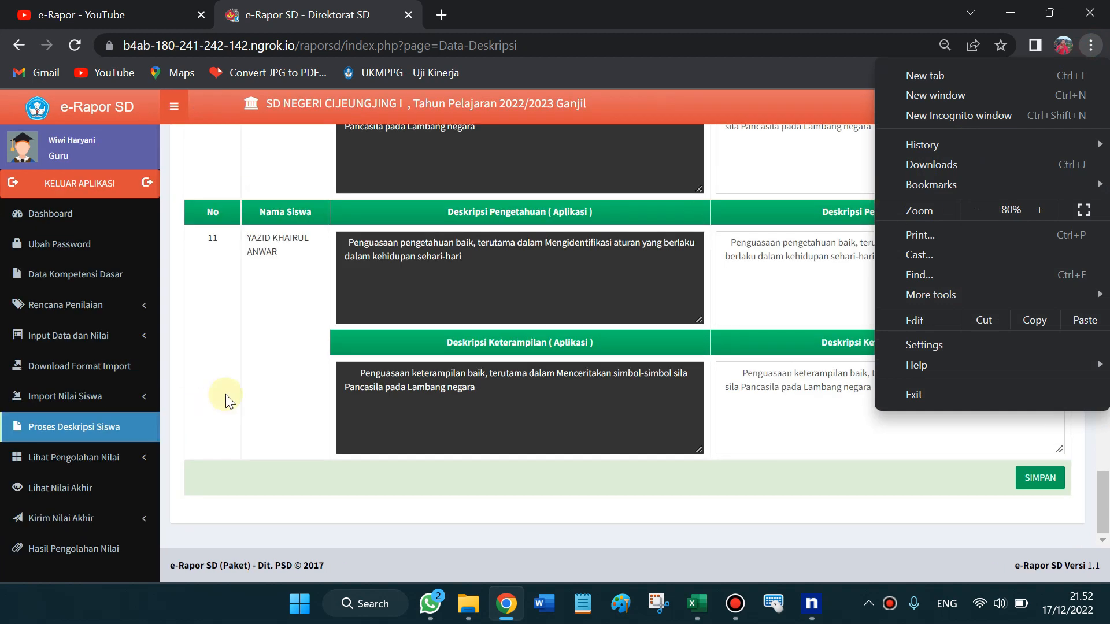
{"action": "left_click", "coordinate": [71, 464]}
{"action": "left_click", "coordinate": [72, 460]}
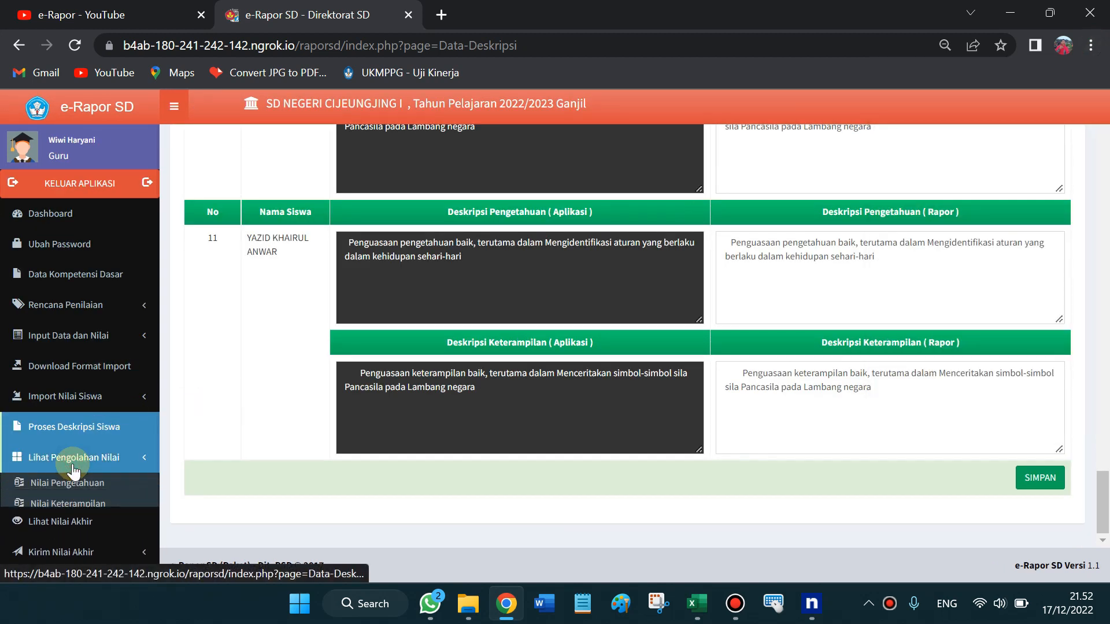
Open Nilai Pengetahuan for Kelas 1 and Pendidikan Pancasila dan Kewarganegaraan
{"action": "left_click", "coordinate": [101, 485]}
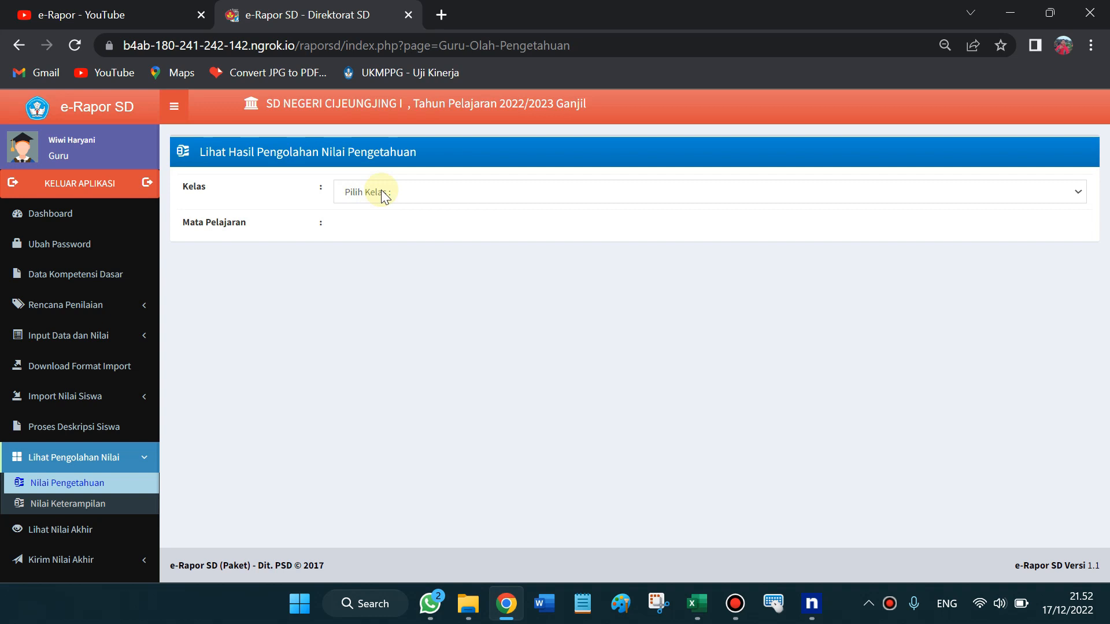
{"action": "left_click", "coordinate": [380, 191]}
{"action": "key", "text": "Down"}
{"action": "key", "text": "Return"}
{"action": "left_click", "coordinate": [358, 227]}
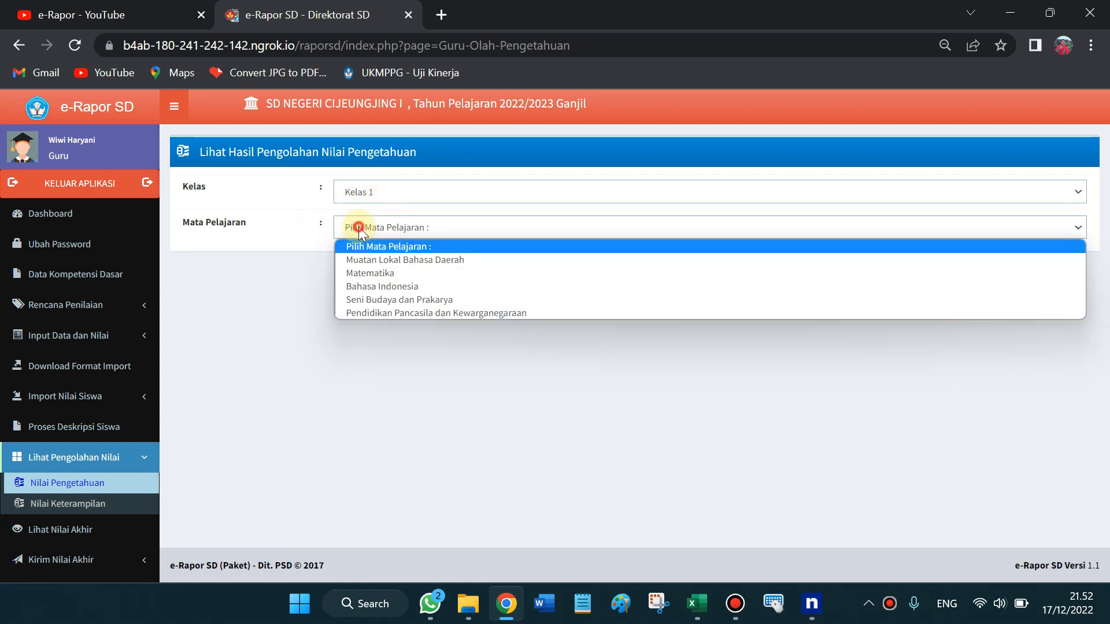
{"action": "left_click", "coordinate": [387, 310]}
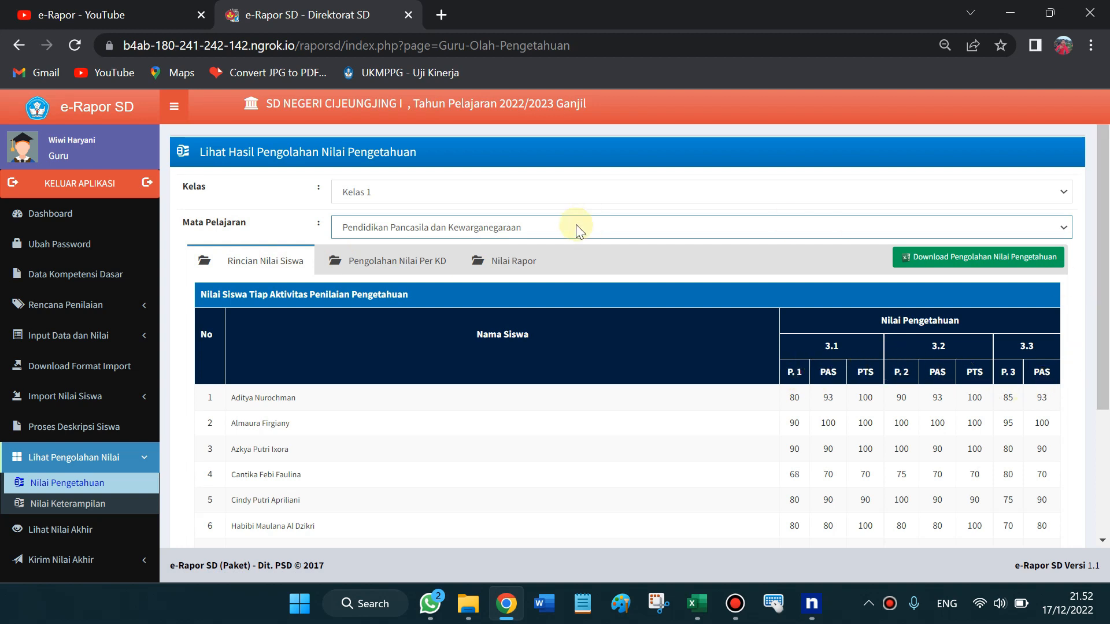
Review the Per KD and Nilai Rapor tabs, then download Pengolahan Nilai Pengetahuan as Excel
{"action": "left_click", "coordinate": [352, 269]}
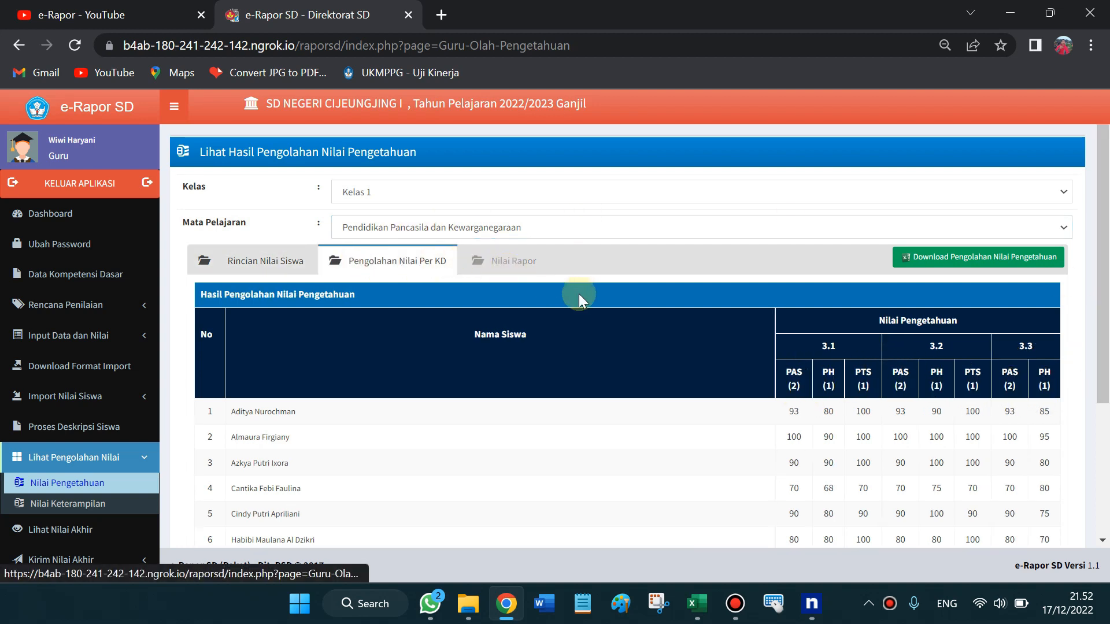
{"action": "left_click", "coordinate": [524, 260]}
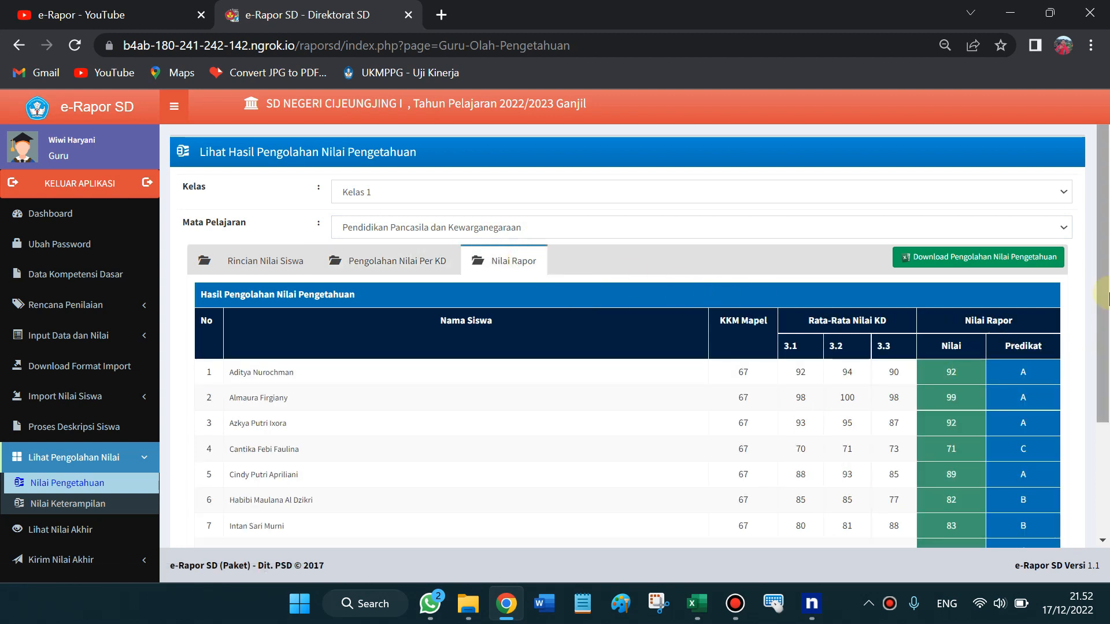
{"action": "scroll", "coordinate": [1106, 341], "scroll_direction": "down", "scroll_amount": 1}
{"action": "scroll", "coordinate": [1105, 341], "scroll_direction": "down", "scroll_amount": 1}
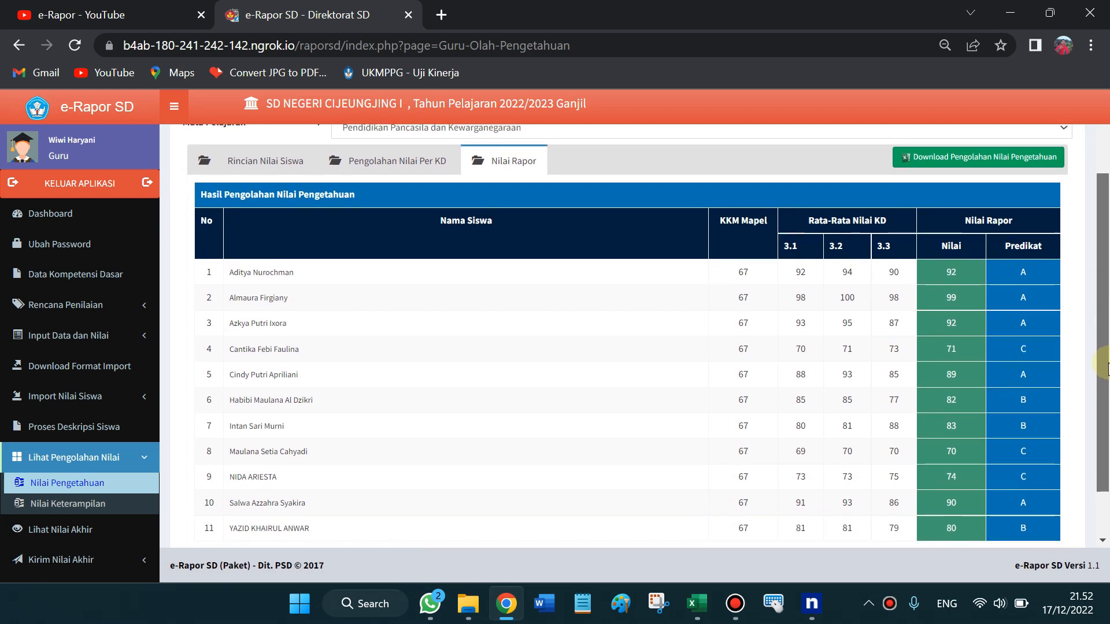
{"action": "left_click_drag", "start_coordinate": [945, 271], "coordinate": [971, 373]}
{"action": "left_click", "coordinate": [1023, 273]}
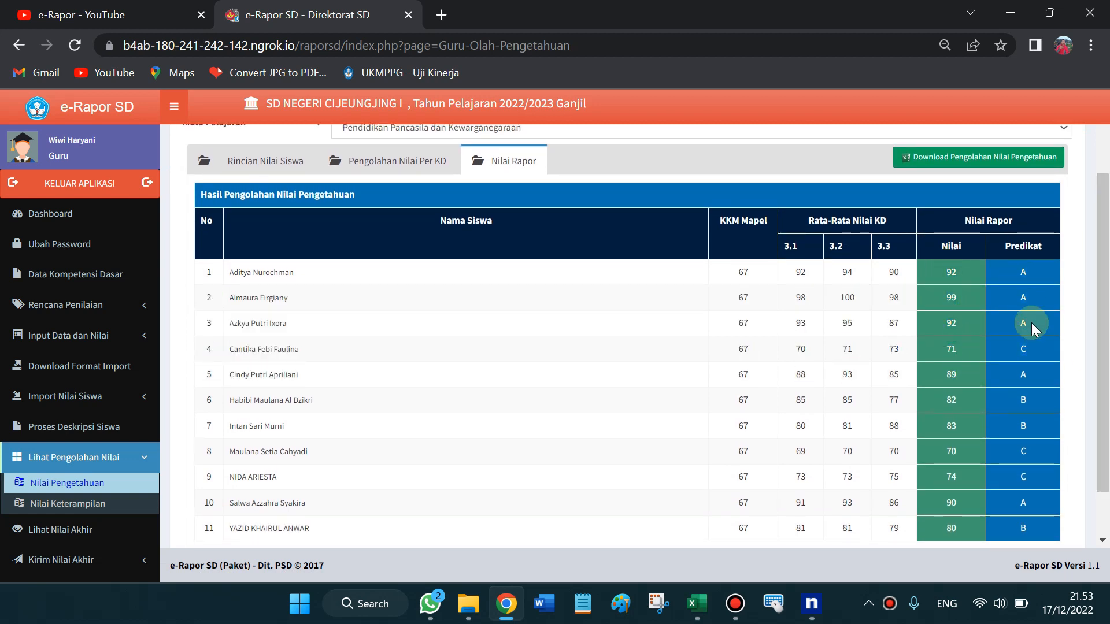
{"action": "scroll", "coordinate": [1106, 370], "scroll_direction": "down", "scroll_amount": 1}
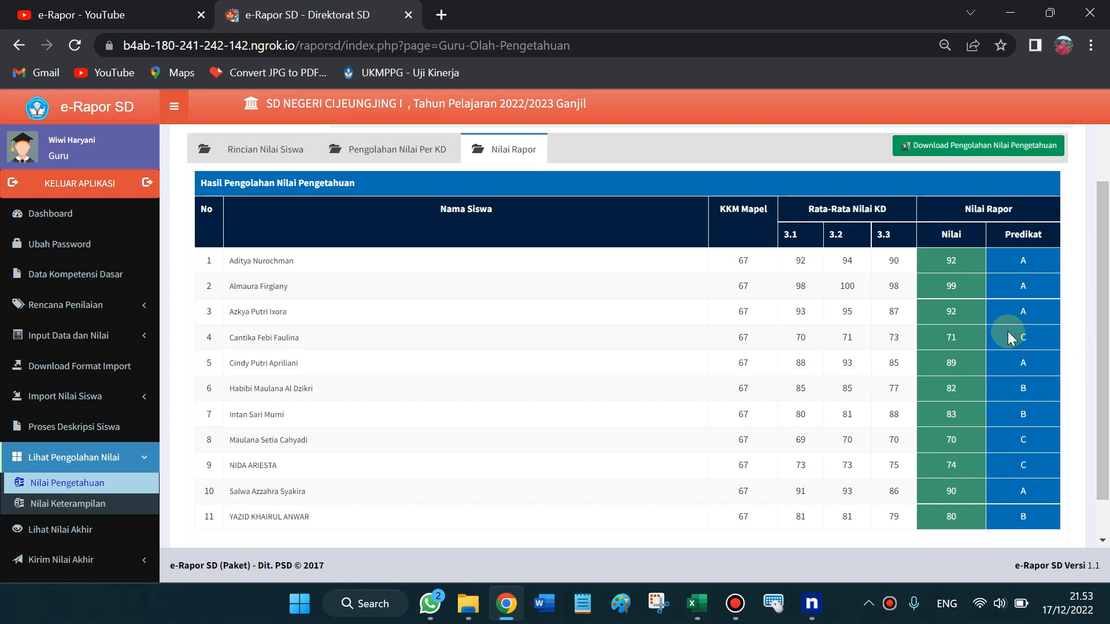
{"action": "left_click_drag", "start_coordinate": [1105, 328], "coordinate": [1107, 271]}
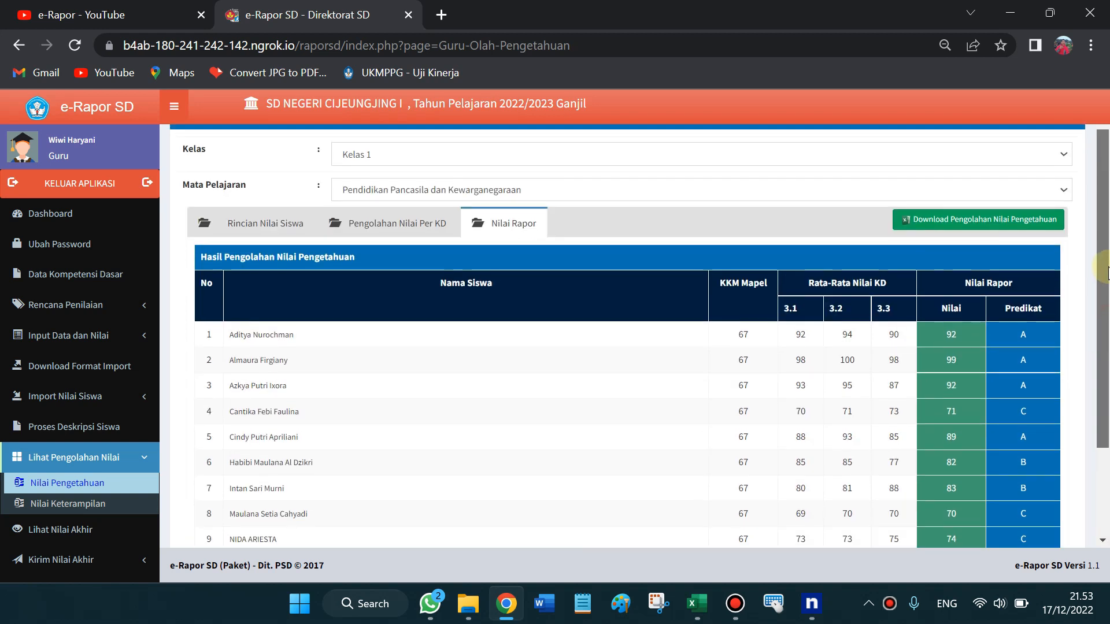
{"action": "left_click", "coordinate": [970, 223]}
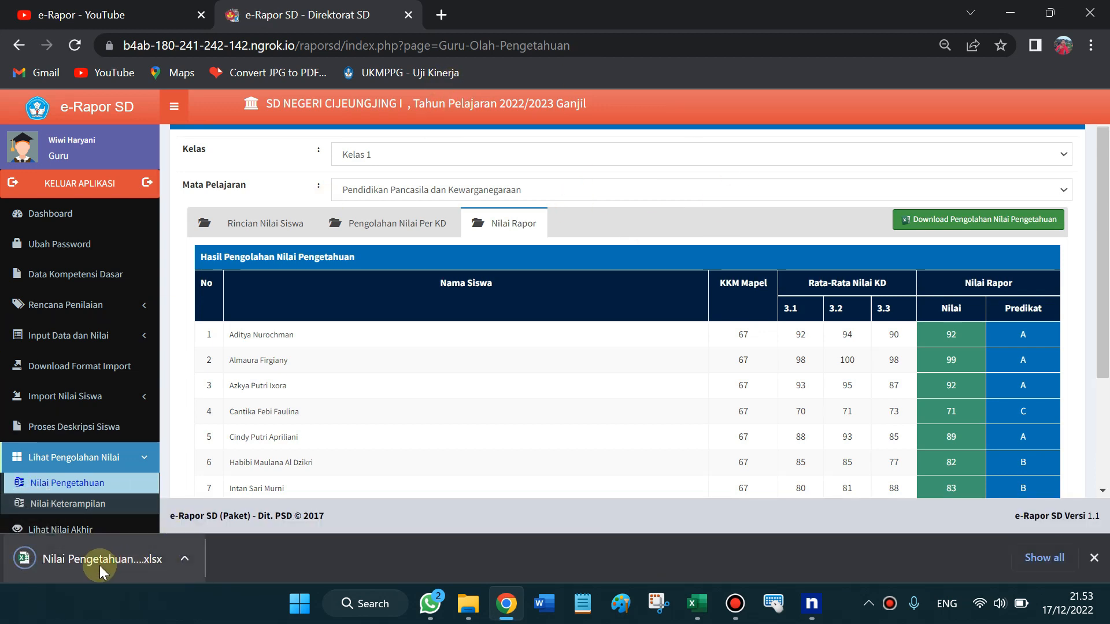
Open the downloaded Nilai Pengetahuan workbook and view its Rincian Nilai, Pengolahan Nilai and Nilai Rapor sheets
{"action": "left_click", "coordinate": [99, 566]}
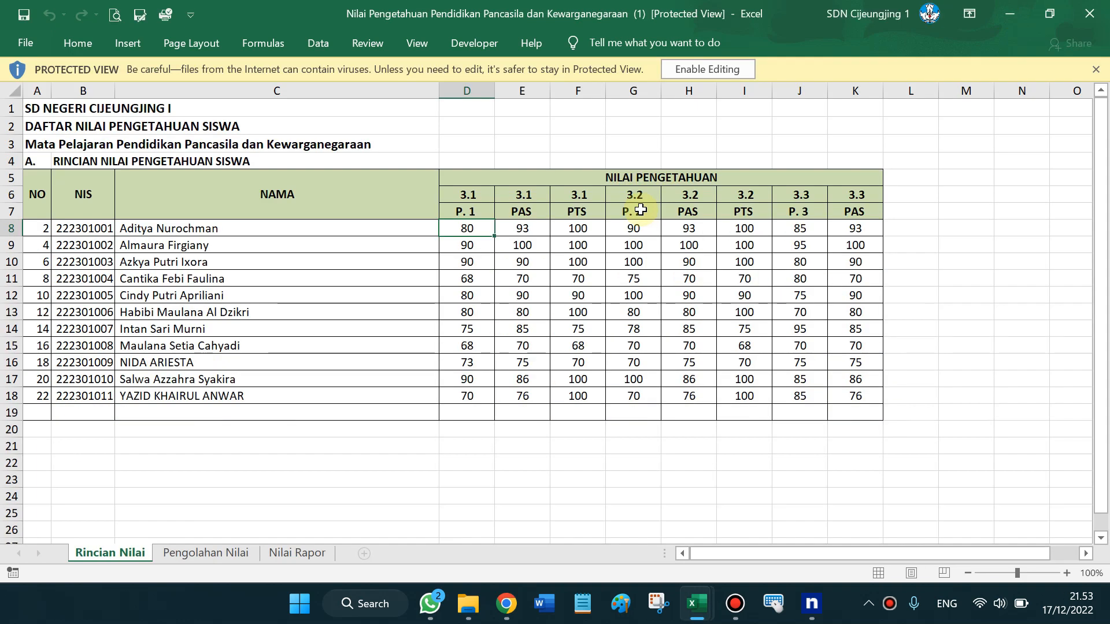
{"action": "left_click", "coordinate": [705, 61]}
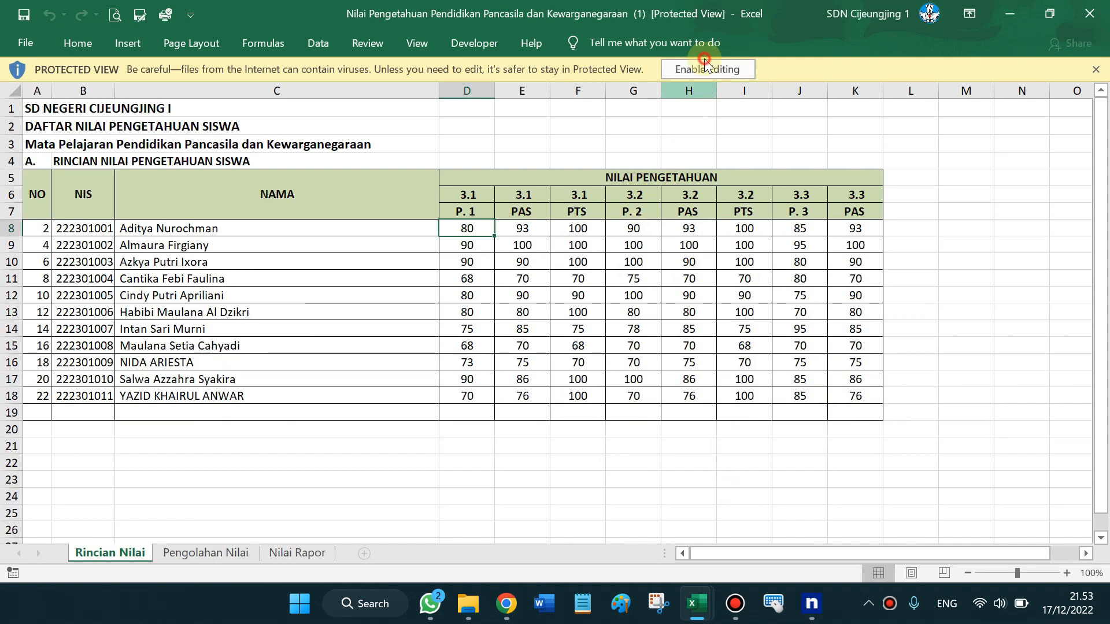
{"action": "left_click", "coordinate": [476, 196]}
{"action": "left_click", "coordinate": [591, 195]}
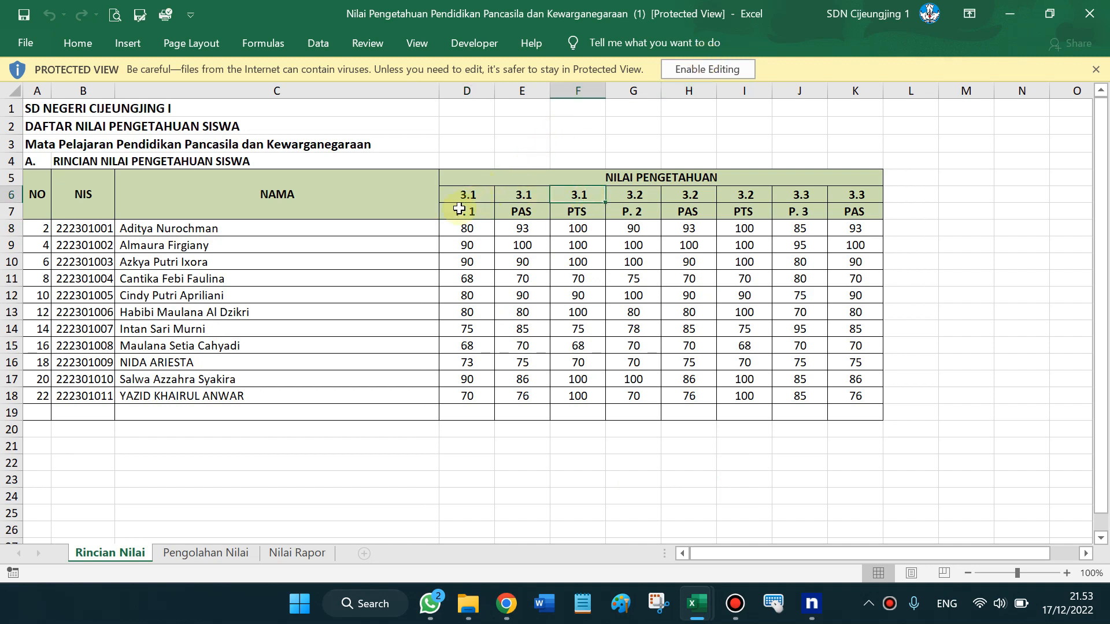
{"action": "left_click", "coordinate": [202, 556]}
{"action": "left_click", "coordinate": [311, 556]}
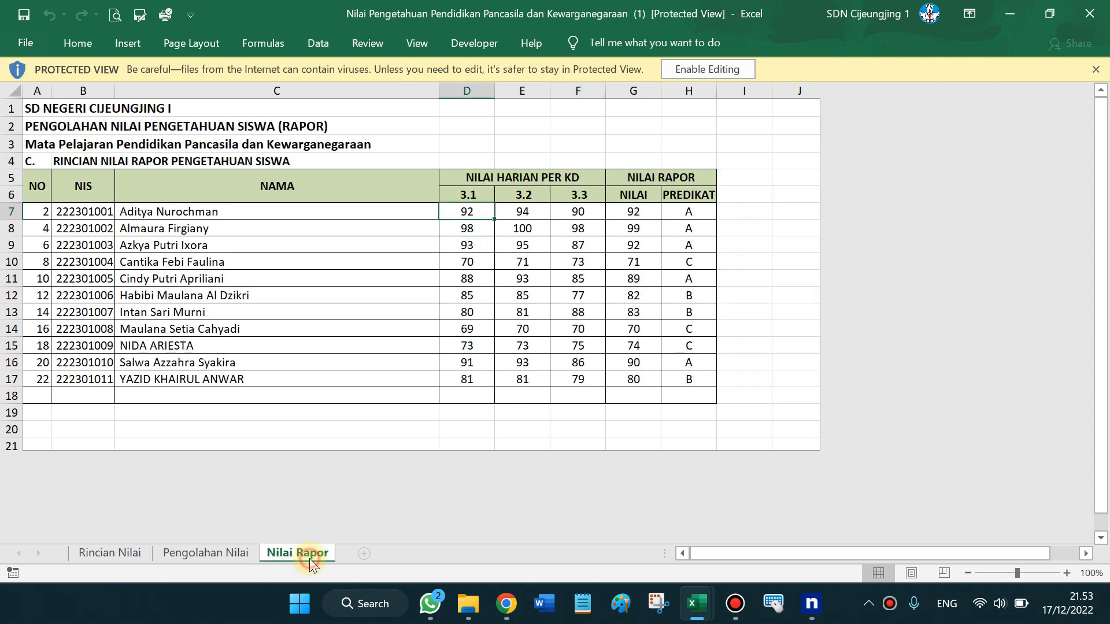
{"action": "left_click", "coordinate": [627, 194]}
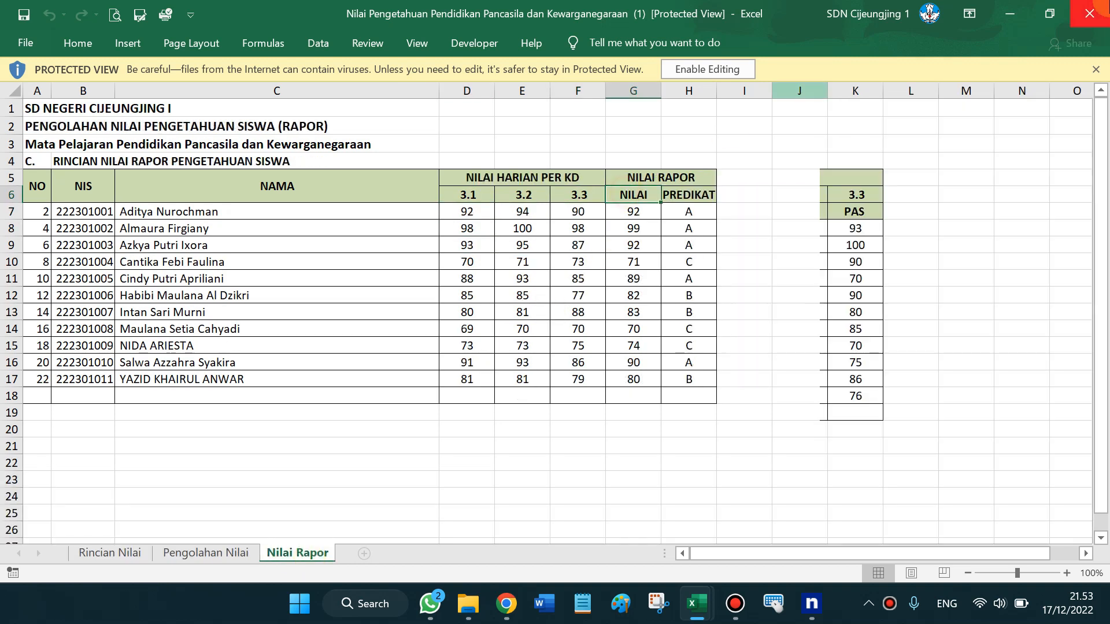
Close the workbook and minimize the ngrok console and Excel to return to e-Rapor
{"action": "left_click", "coordinate": [1108, 1]}
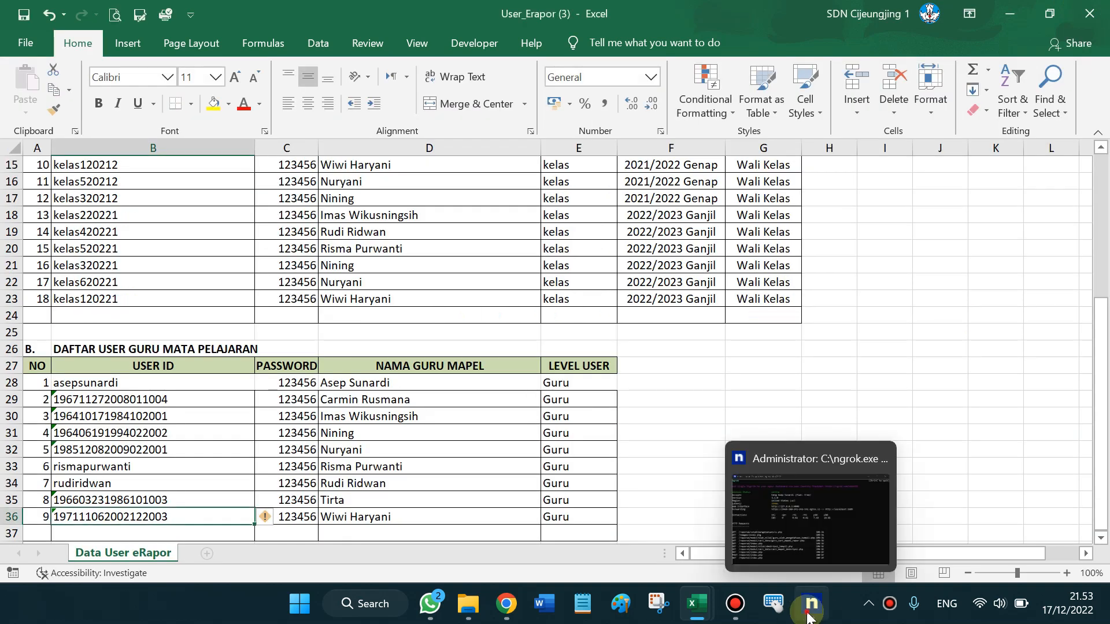
{"action": "left_click", "coordinate": [809, 610]}
{"action": "left_click", "coordinate": [457, 304]}
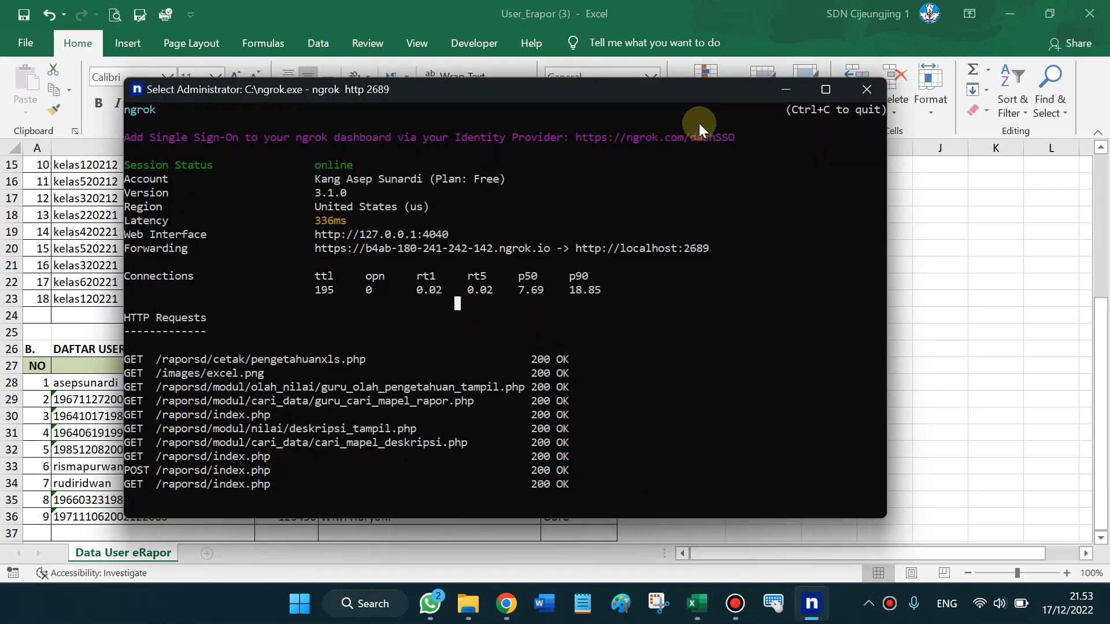
{"action": "left_click", "coordinate": [783, 91]}
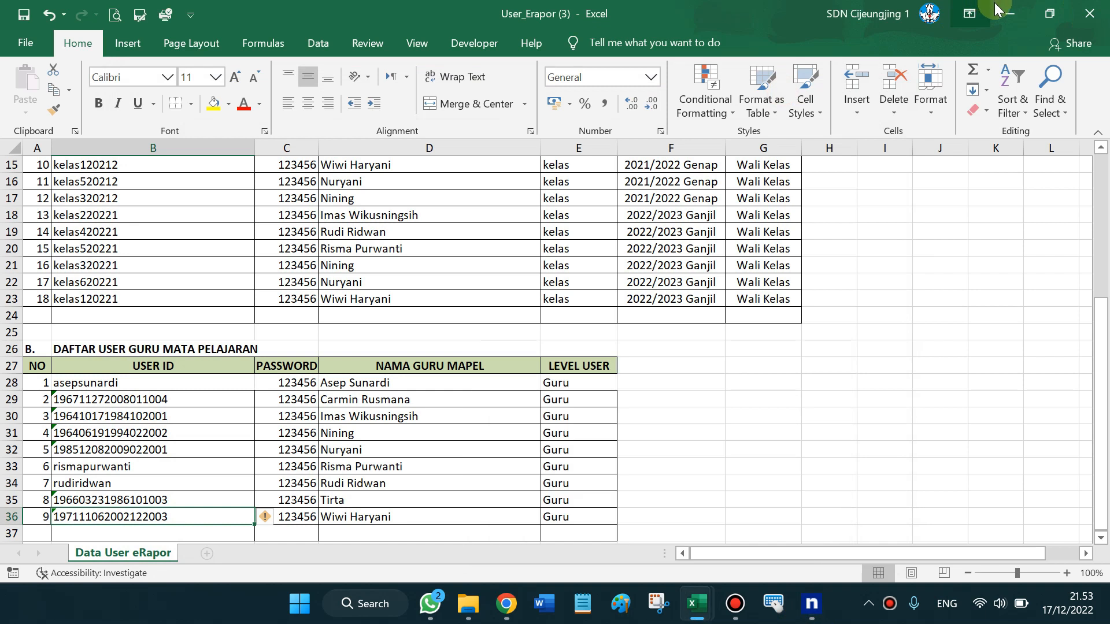
{"action": "left_click", "coordinate": [1010, 14]}
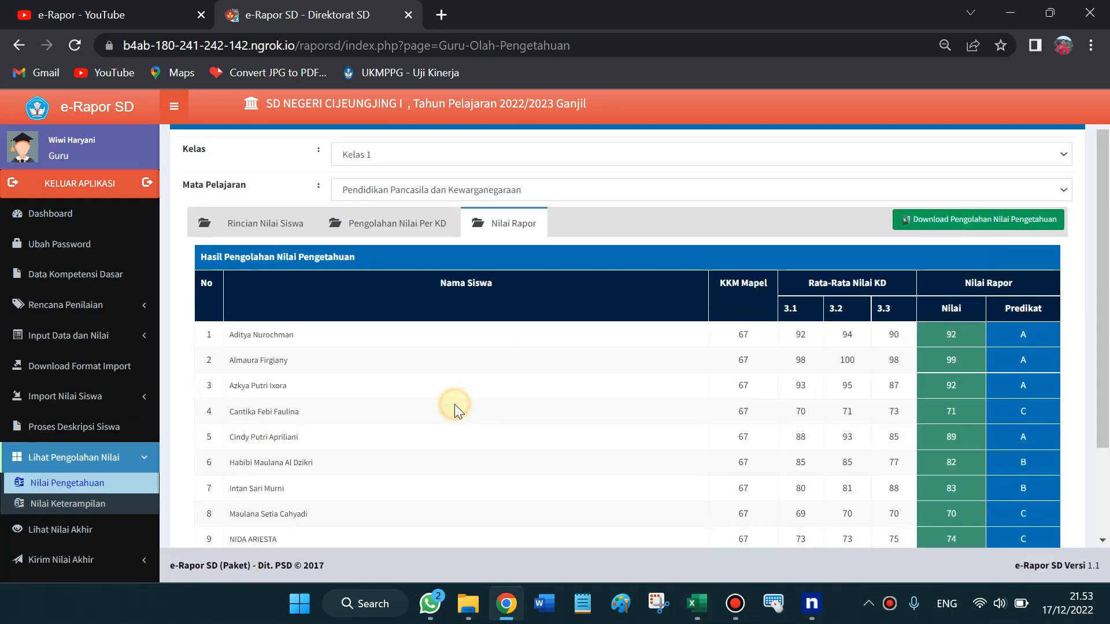
Open Lihat Nilai Akhir for Kelas 1 and Pendidikan Pancasila dan Kewarganegaraan
{"action": "left_click", "coordinate": [149, 459]}
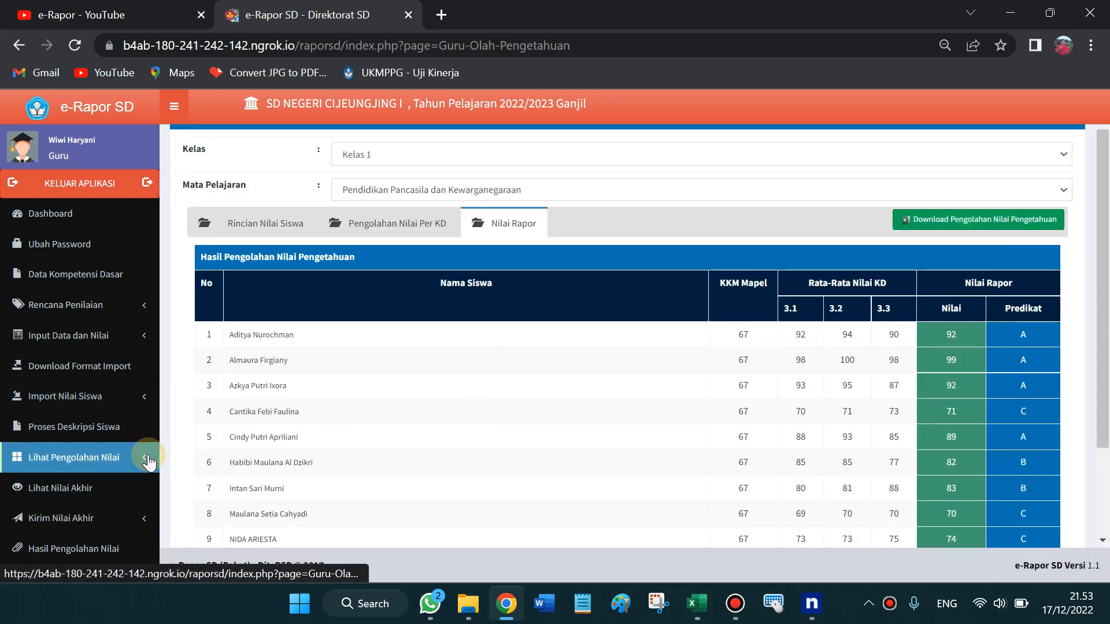
{"action": "left_click", "coordinate": [79, 489]}
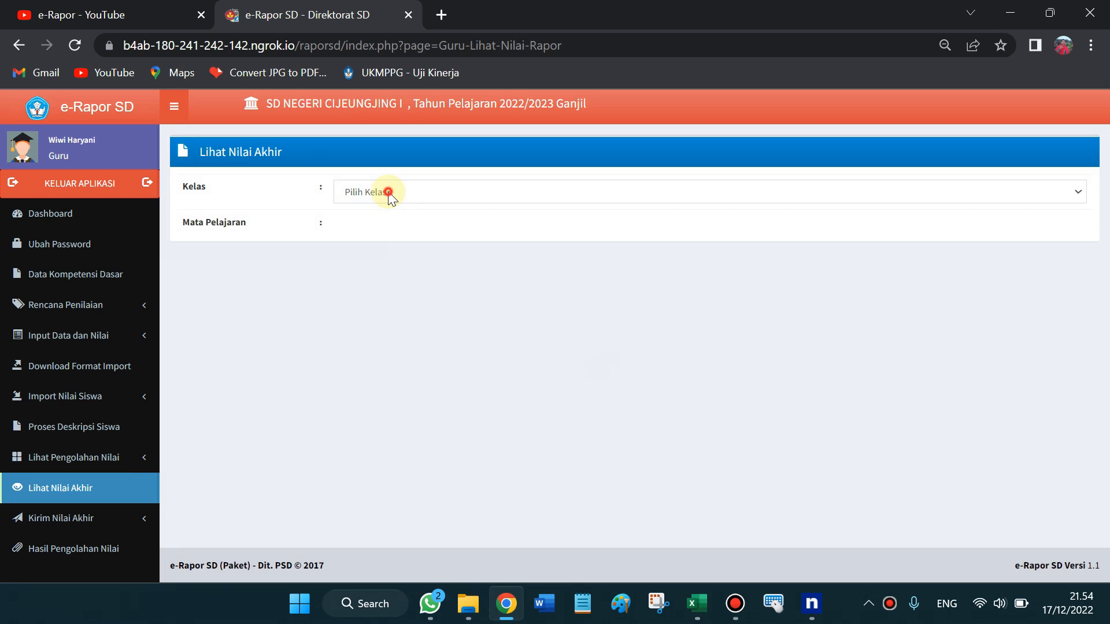
{"action": "left_click", "coordinate": [387, 192]}
{"action": "left_click", "coordinate": [377, 223]}
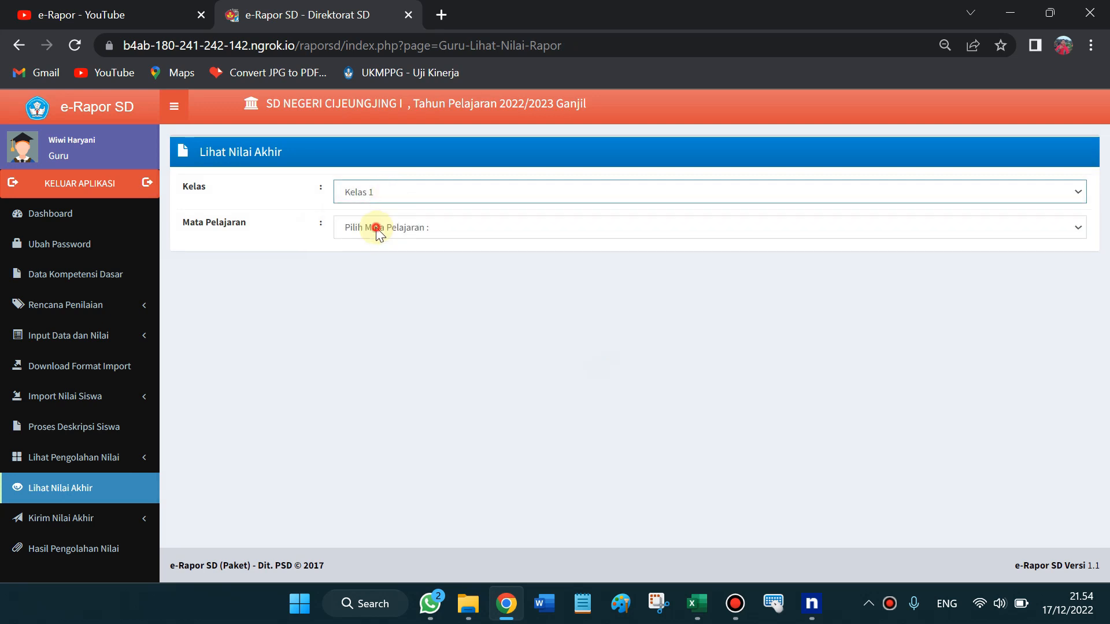
{"action": "left_click", "coordinate": [379, 229]}
{"action": "left_click", "coordinate": [390, 313]}
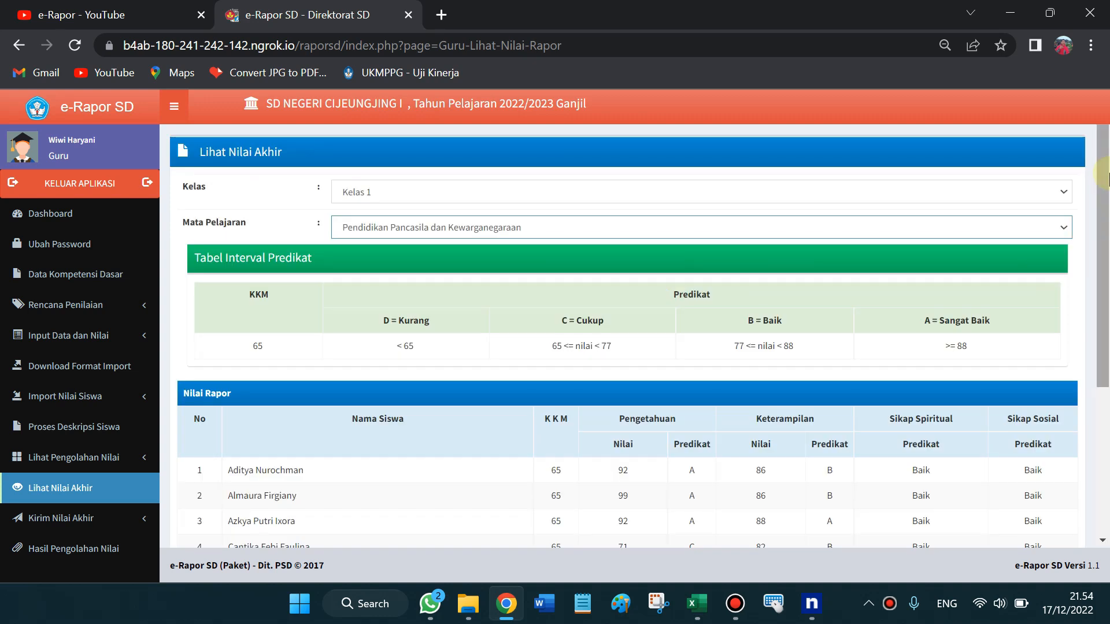
Scroll the Nilai Rapor table to review all 11 students' grades and Baik attitude ratings
{"action": "scroll", "coordinate": [1101, 275], "scroll_direction": "down", "scroll_amount": 3}
{"action": "mouse_move", "coordinate": [1106, 276]}
{"action": "left_mouse_down"}
{"action": "mouse_move", "coordinate": [1101, 387]}
{"action": "mouse_move", "coordinate": [1107, 287]}
{"action": "left_mouse_up"}
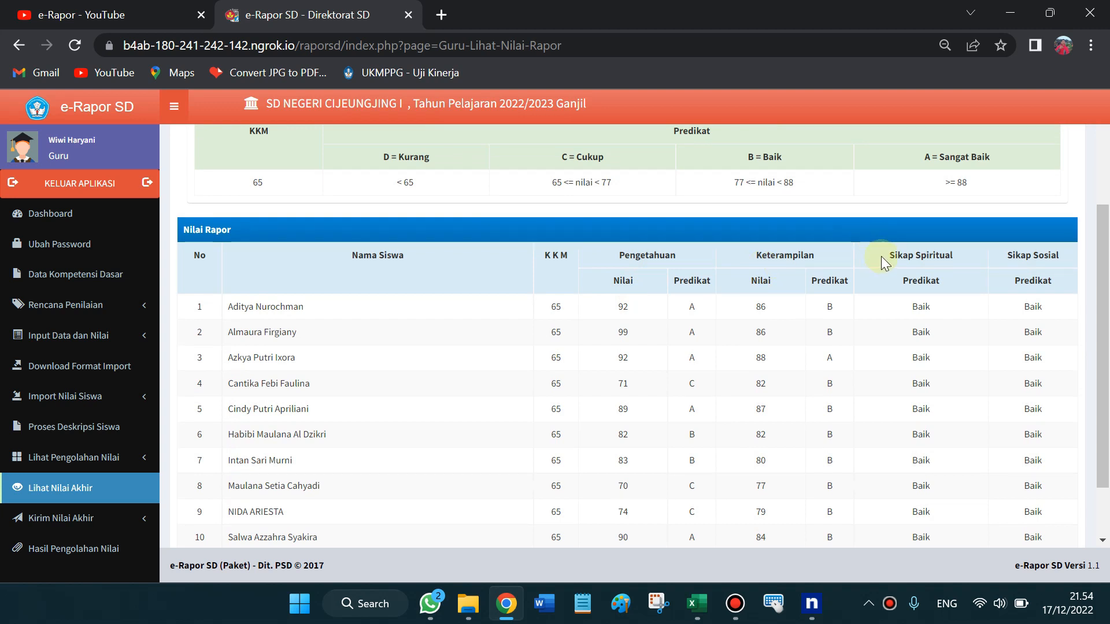
{"action": "left_click_drag", "start_coordinate": [908, 256], "coordinate": [1066, 261]}
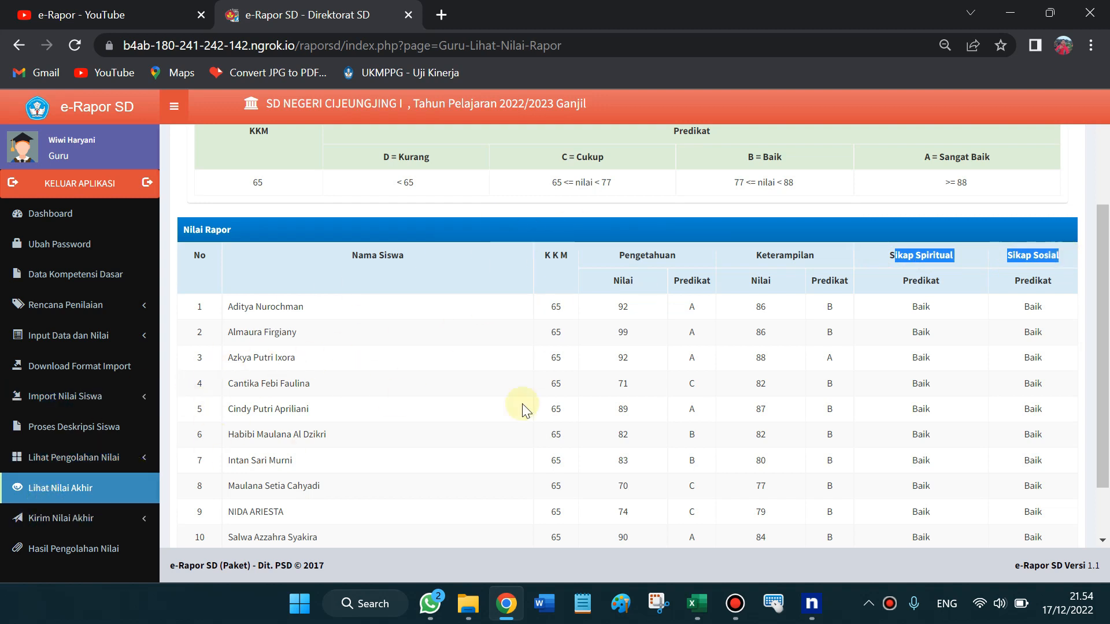
{"action": "left_click_drag", "start_coordinate": [1103, 264], "coordinate": [1105, 312]}
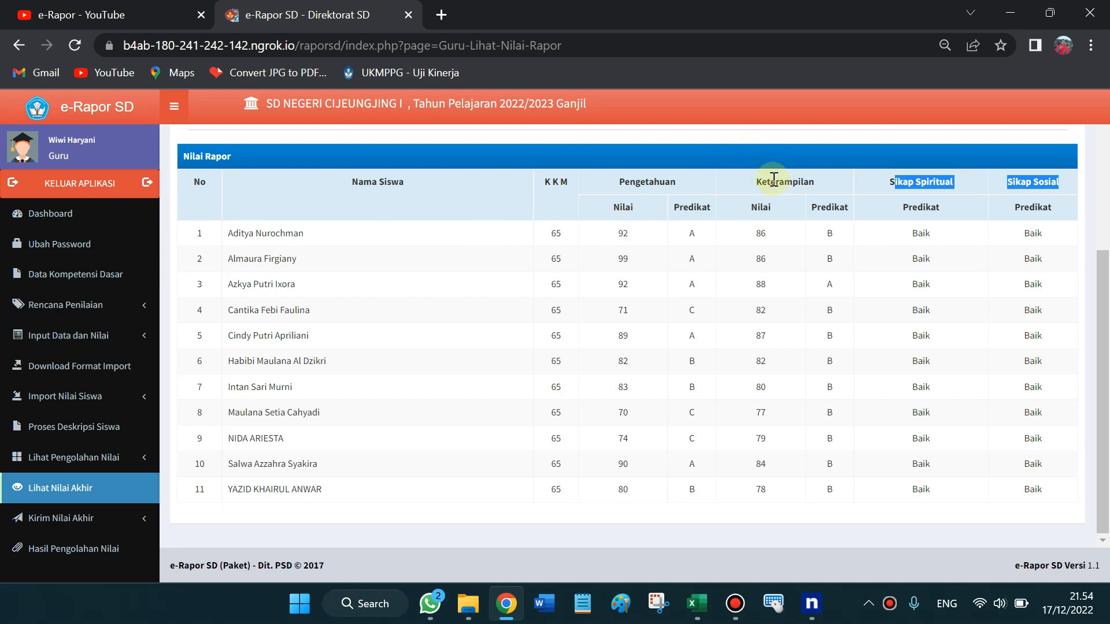
{"action": "left_click", "coordinate": [86, 338]}
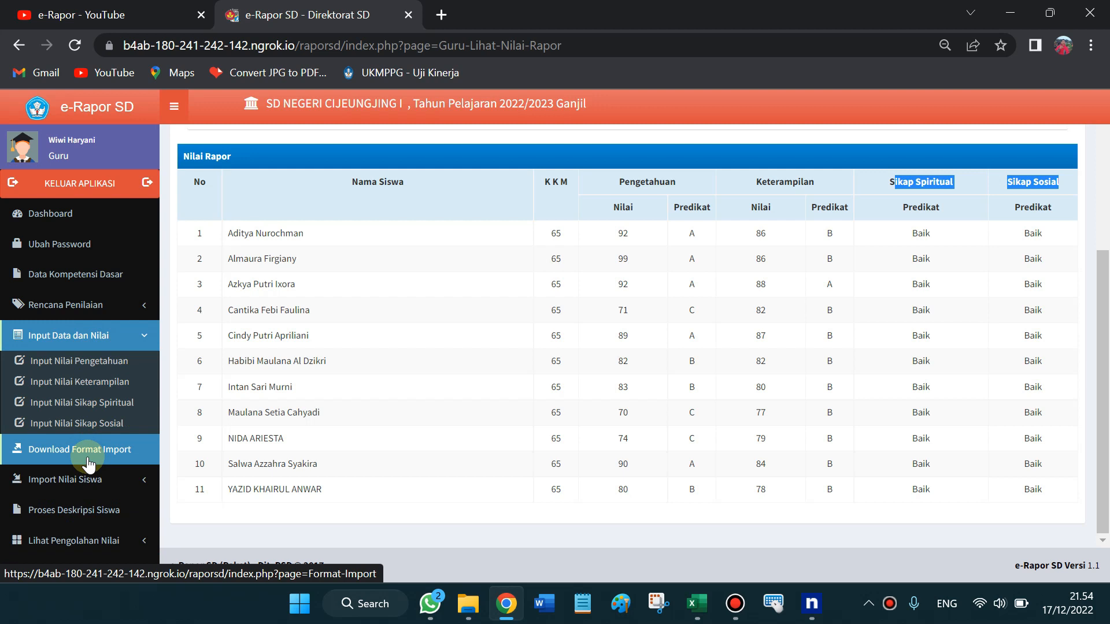
{"action": "left_click", "coordinate": [135, 334]}
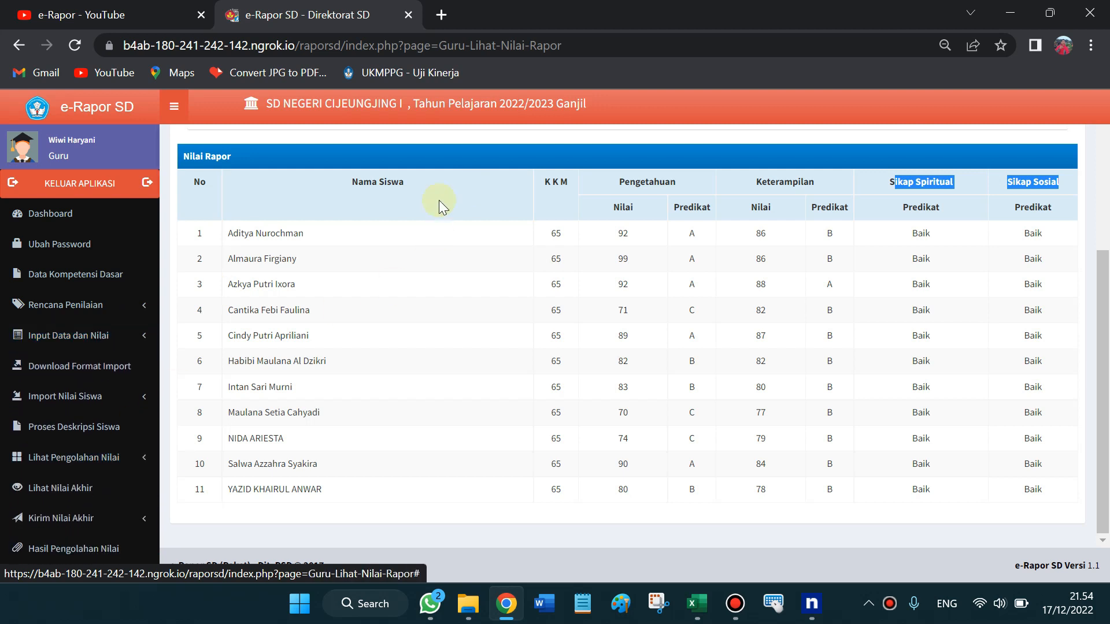
{"action": "mouse_move", "coordinate": [1103, 347]}
{"action": "left_mouse_down"}
{"action": "mouse_move", "coordinate": [1103, 310]}
{"action": "mouse_move", "coordinate": [1106, 350]}
{"action": "left_mouse_up"}
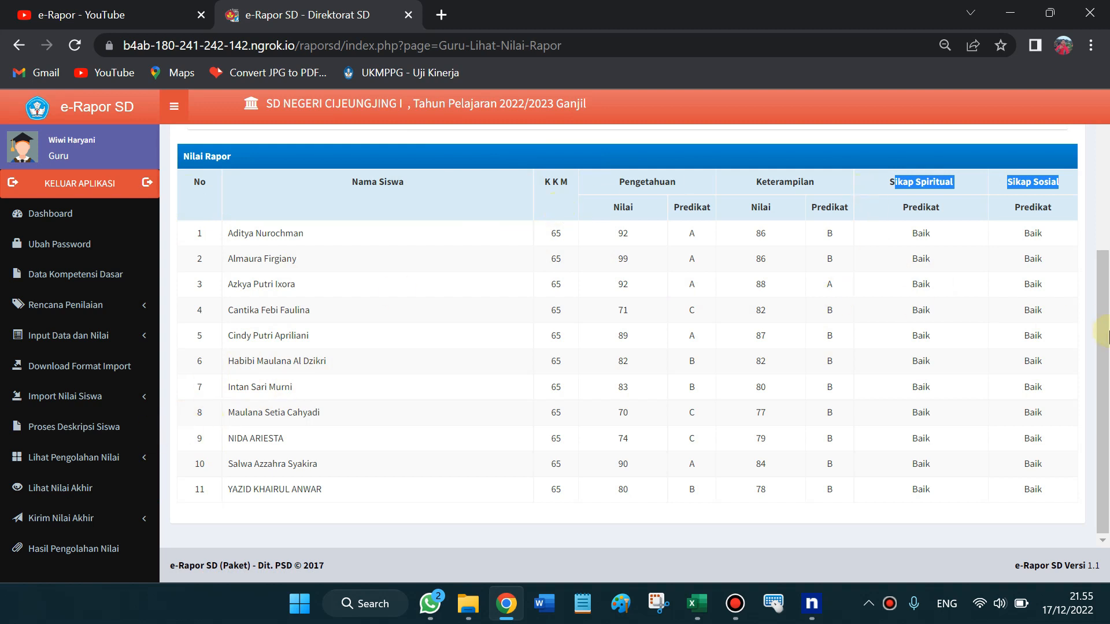
{"action": "mouse_move", "coordinate": [1109, 316]}
{"action": "left_mouse_down"}
{"action": "mouse_move", "coordinate": [1109, 376]}
{"action": "mouse_move", "coordinate": [1109, 311]}
{"action": "mouse_move", "coordinate": [1109, 323]}
{"action": "left_mouse_up"}
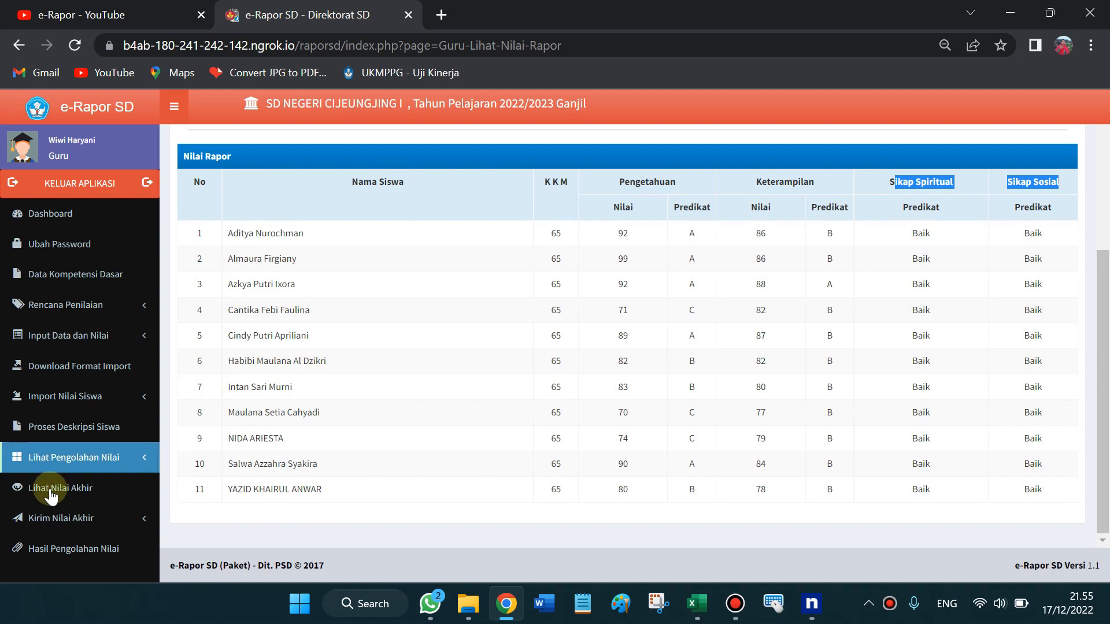
{"action": "left_click", "coordinate": [87, 518]}
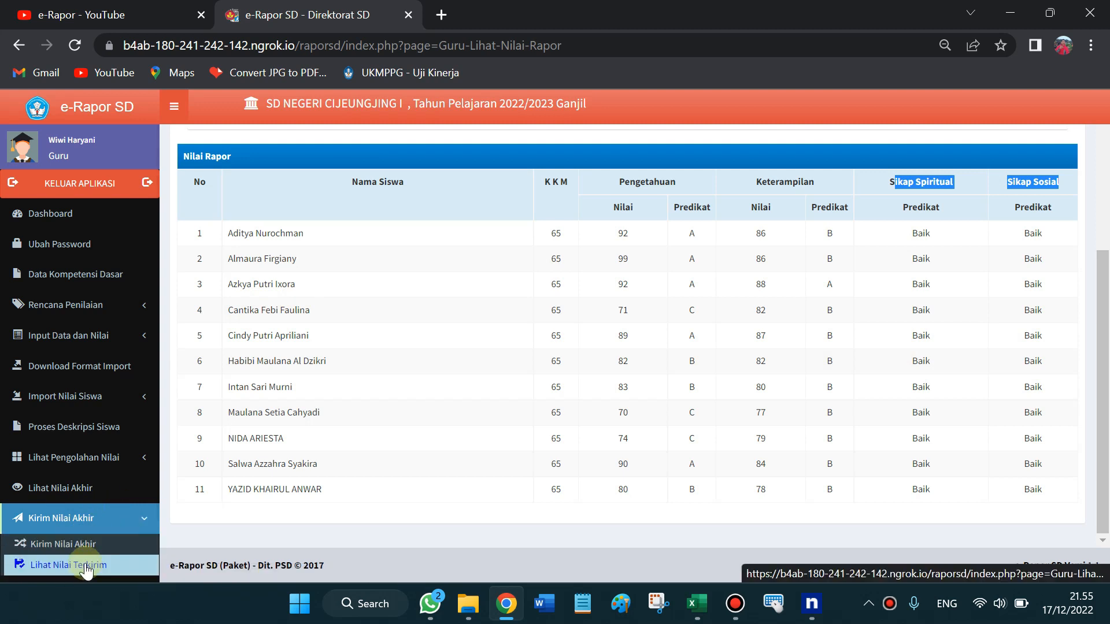
Open Kirim Nilai Akhir for Kelas 1 PPKn and scroll to the send button below the 11 students
{"action": "left_click", "coordinate": [81, 545]}
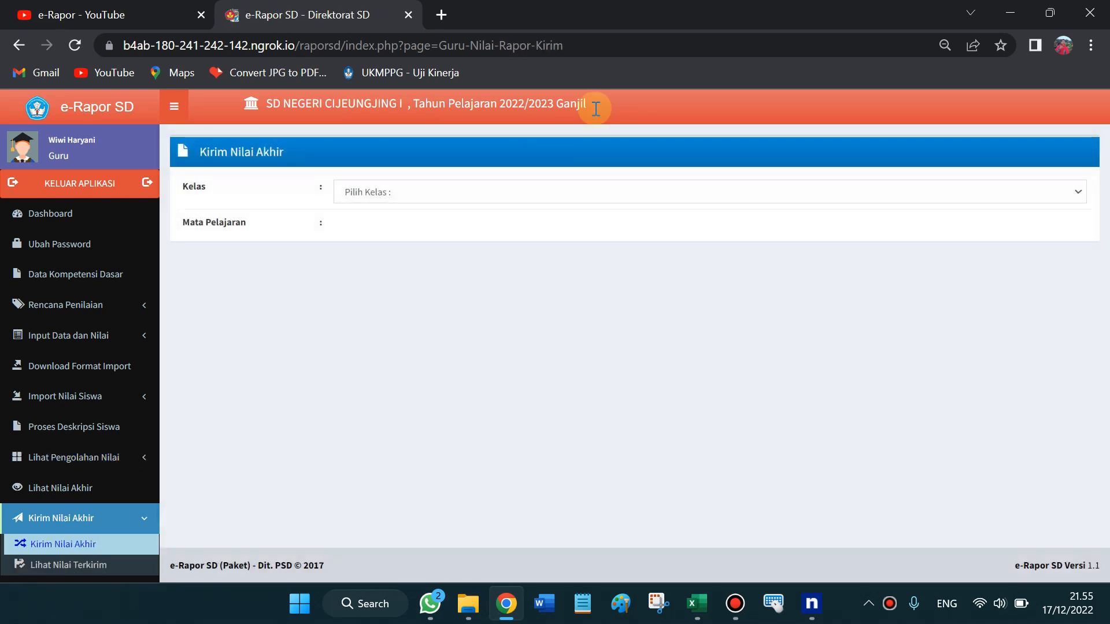
{"action": "left_click", "coordinate": [450, 194]}
{"action": "left_click", "coordinate": [451, 223]}
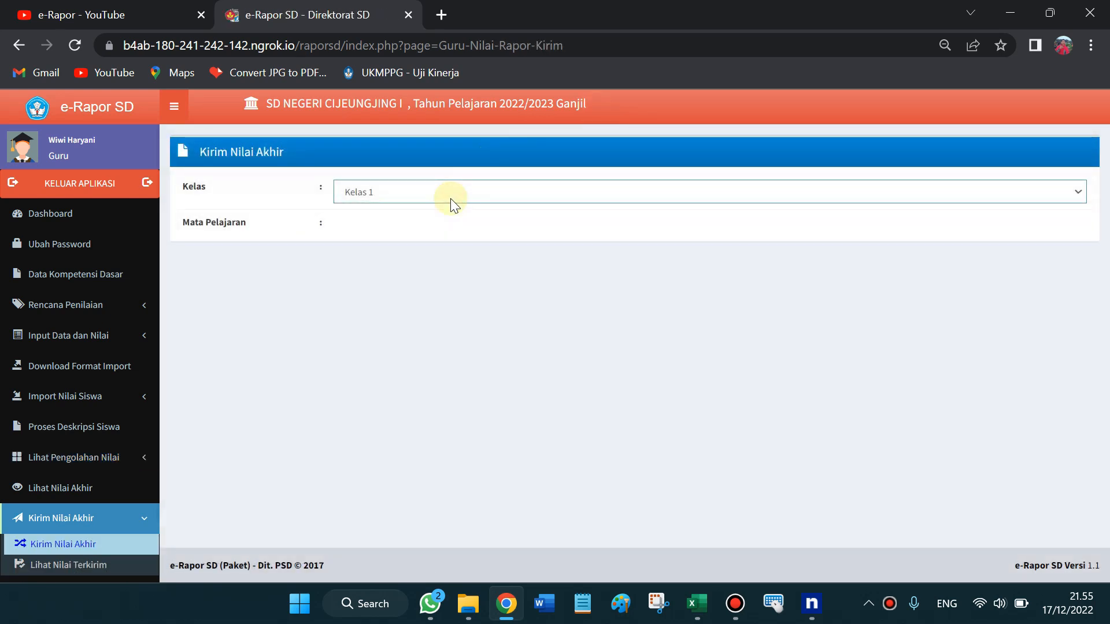
{"action": "left_click", "coordinate": [376, 231]}
{"action": "key", "text": "Down"}
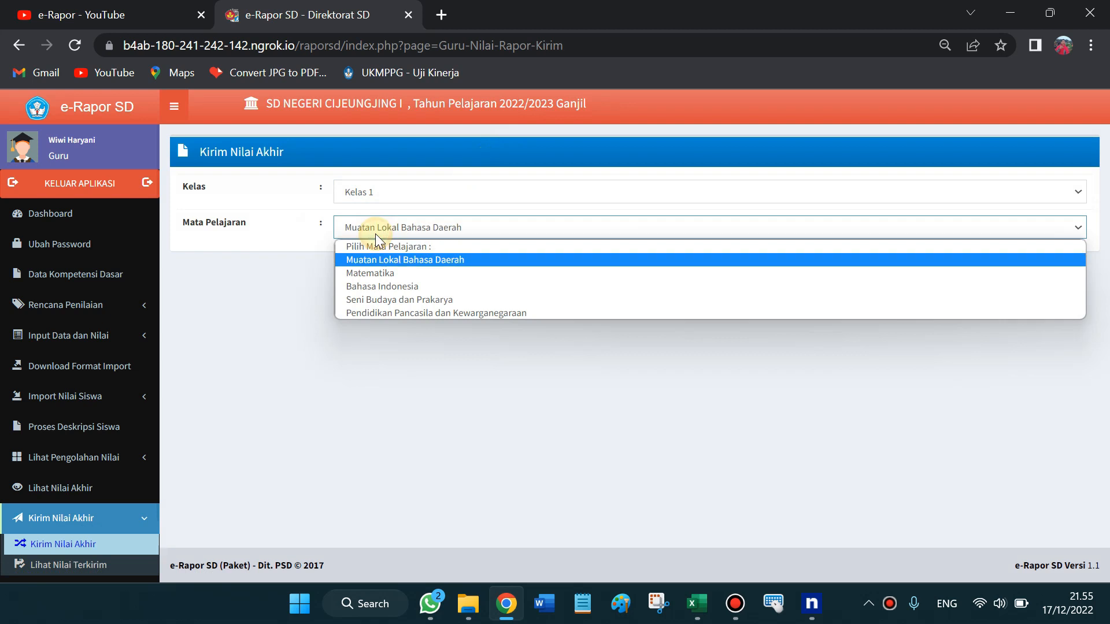
{"action": "key", "text": "Down"}
{"action": "key", "text": "Down"}
{"action": "key", "text": "Down"}
{"action": "key", "text": "Down"}
{"action": "key", "text": "Return"}
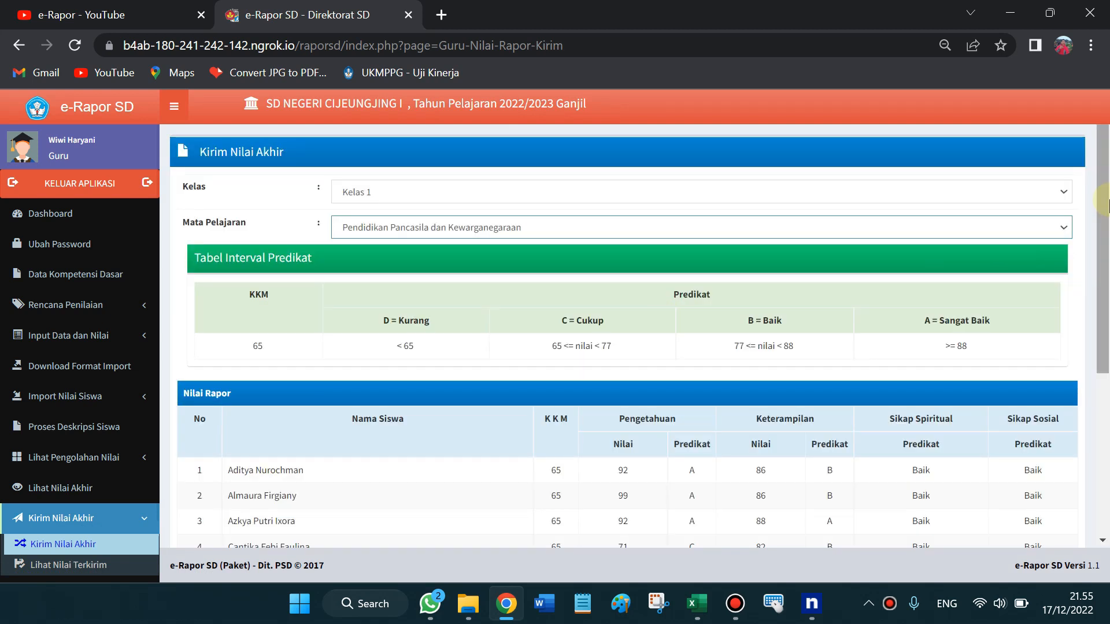
{"action": "scroll", "coordinate": [1106, 300], "scroll_direction": "down", "scroll_amount": 2}
{"action": "left_click_drag", "start_coordinate": [1106, 300], "coordinate": [1104, 399]}
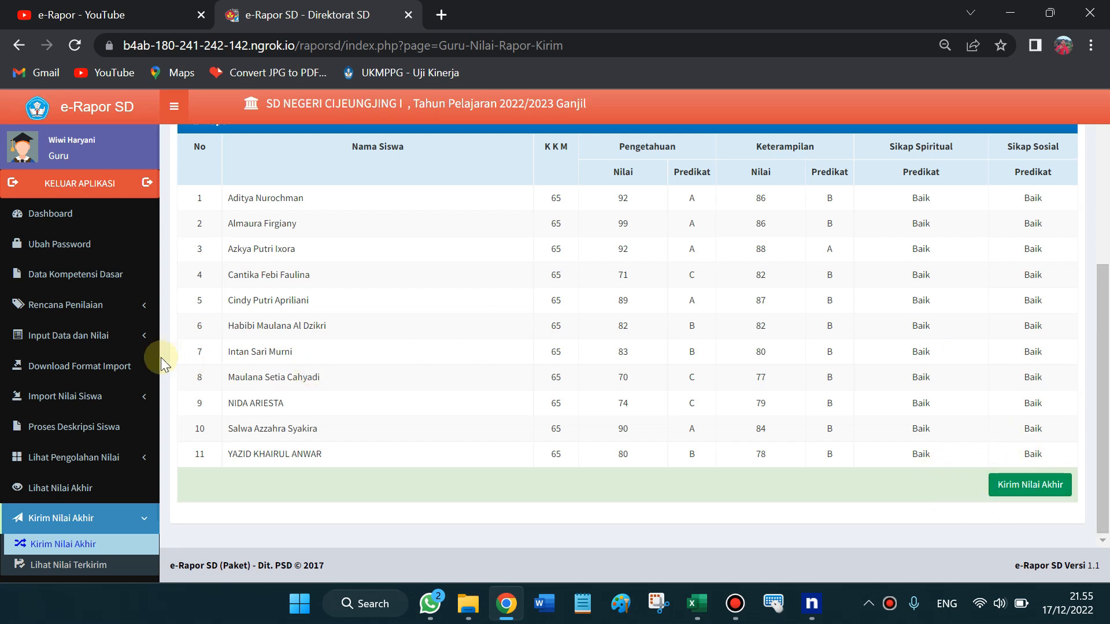
Open Lihat Nilai Terkirim for Kelas 1 PPKn, scroll its scores, and collapse Kirim Nilai Akhir
{"action": "left_click", "coordinate": [74, 567]}
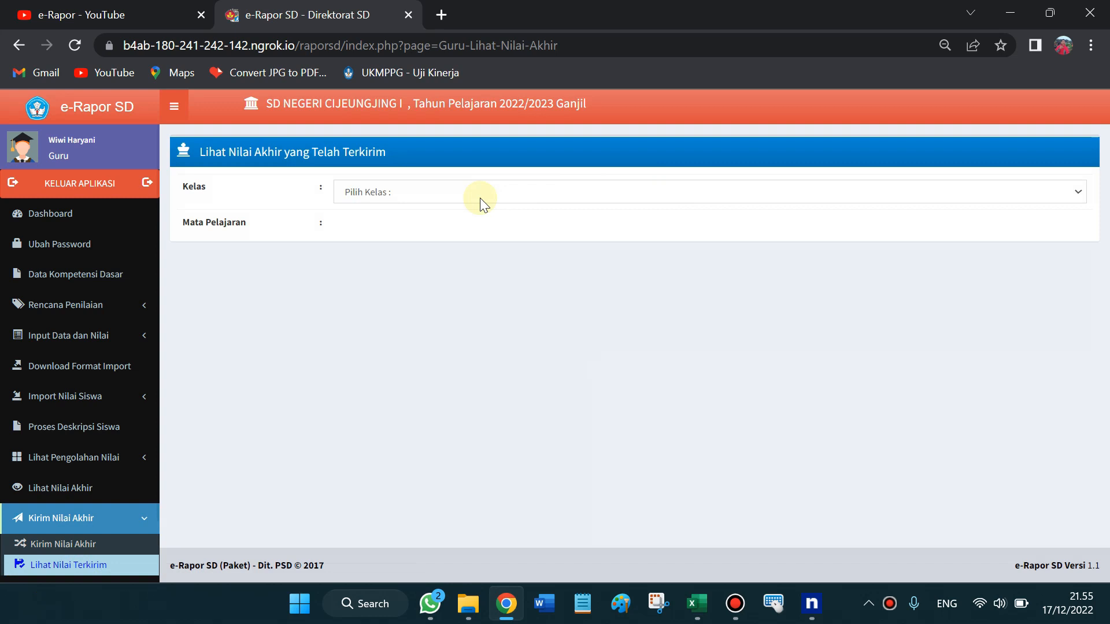
{"action": "left_click", "coordinate": [480, 198]}
{"action": "key", "text": "Down"}
{"action": "key", "text": "Return"}
{"action": "left_click", "coordinate": [426, 229]}
{"action": "key", "text": "Down"}
{"action": "key", "text": "Down"}
{"action": "key", "text": "Down"}
{"action": "key", "text": "Down"}
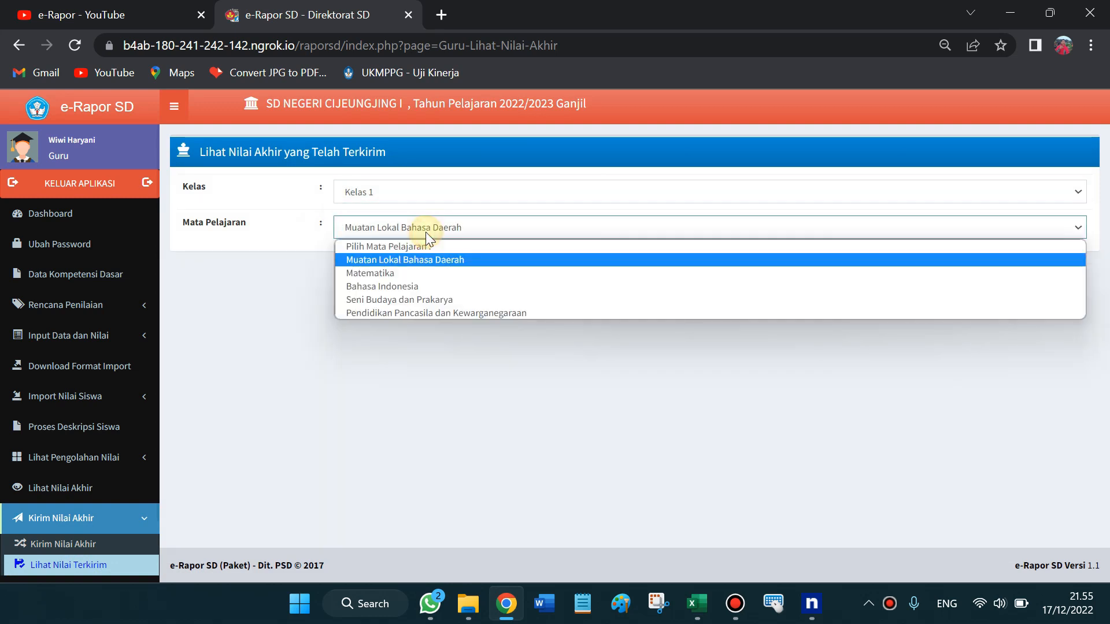
{"action": "key", "text": "Down"}
{"action": "key", "text": "Return"}
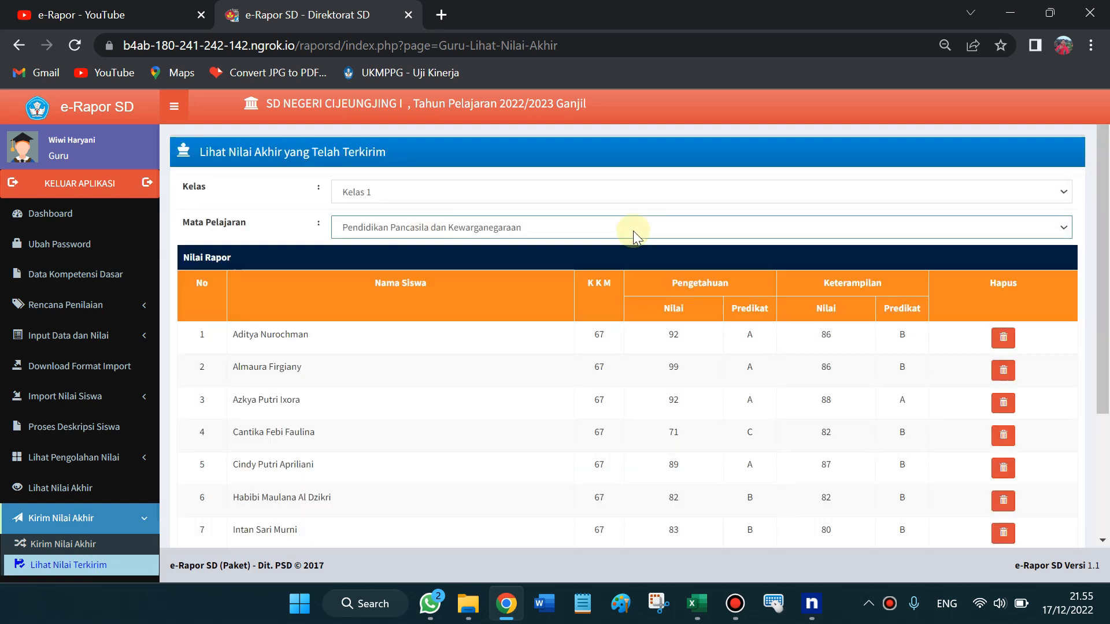
{"action": "left_click_drag", "start_coordinate": [1104, 277], "coordinate": [1103, 471]}
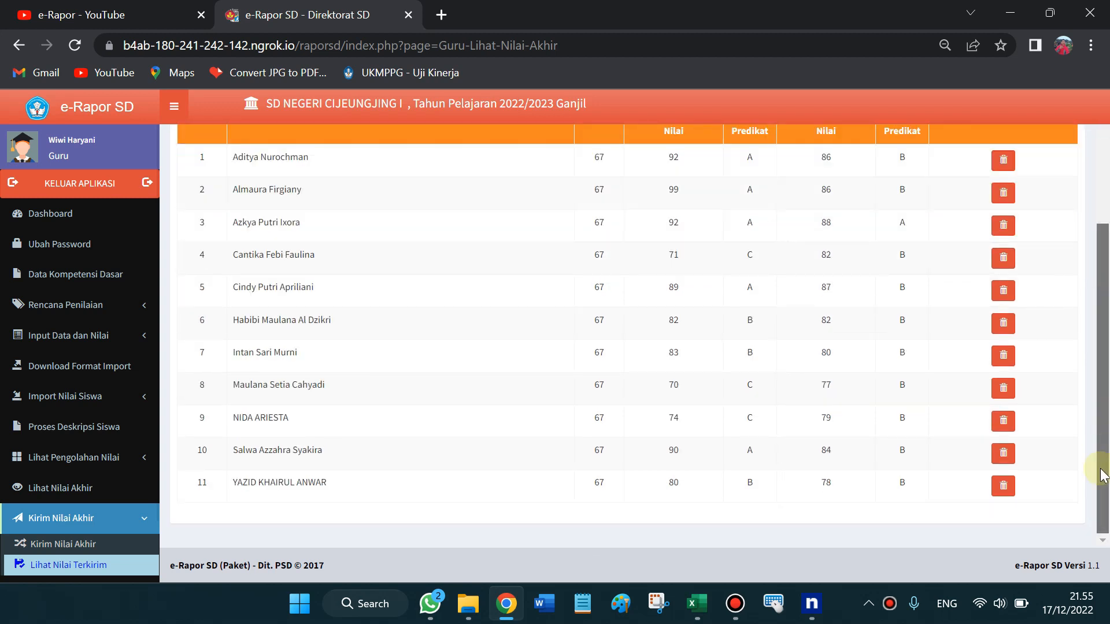
{"action": "left_click_drag", "start_coordinate": [1108, 334], "coordinate": [1105, 423]}
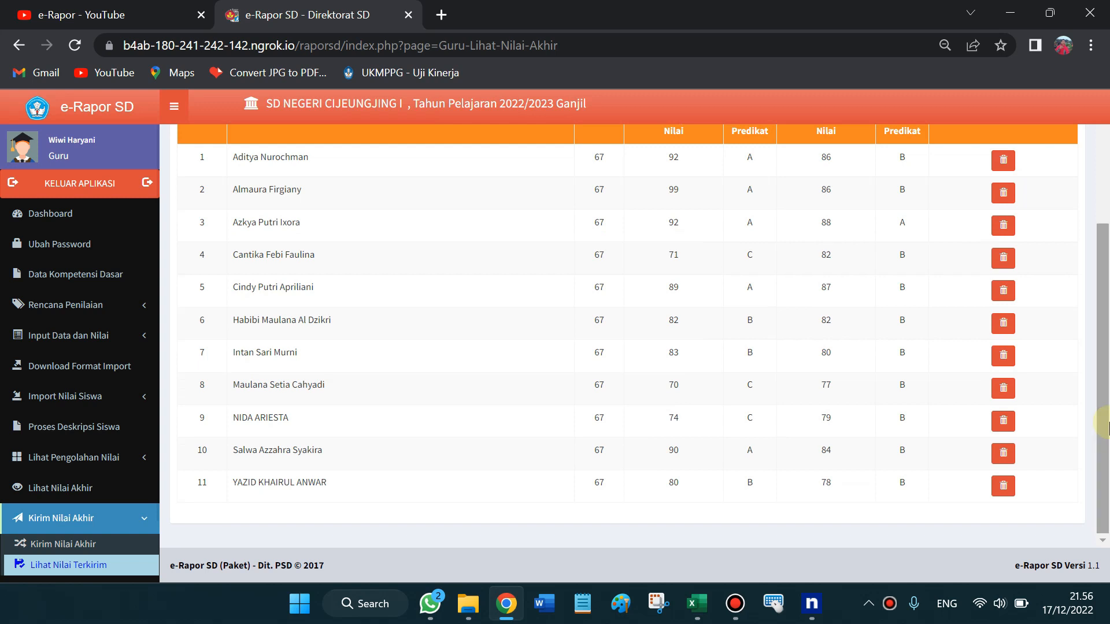
{"action": "left_click", "coordinate": [144, 527]}
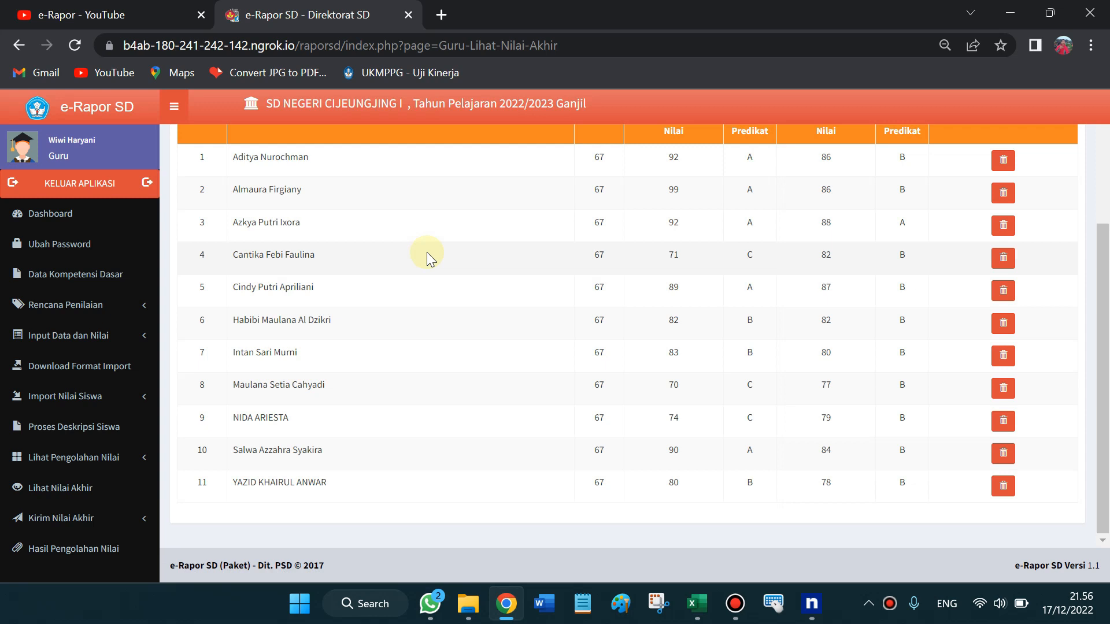
Open Hasil Pengolahan Nilai for Kelas 1 and Pendidikan Pancasila dan Kewarganegaraan
{"action": "left_click", "coordinate": [88, 563]}
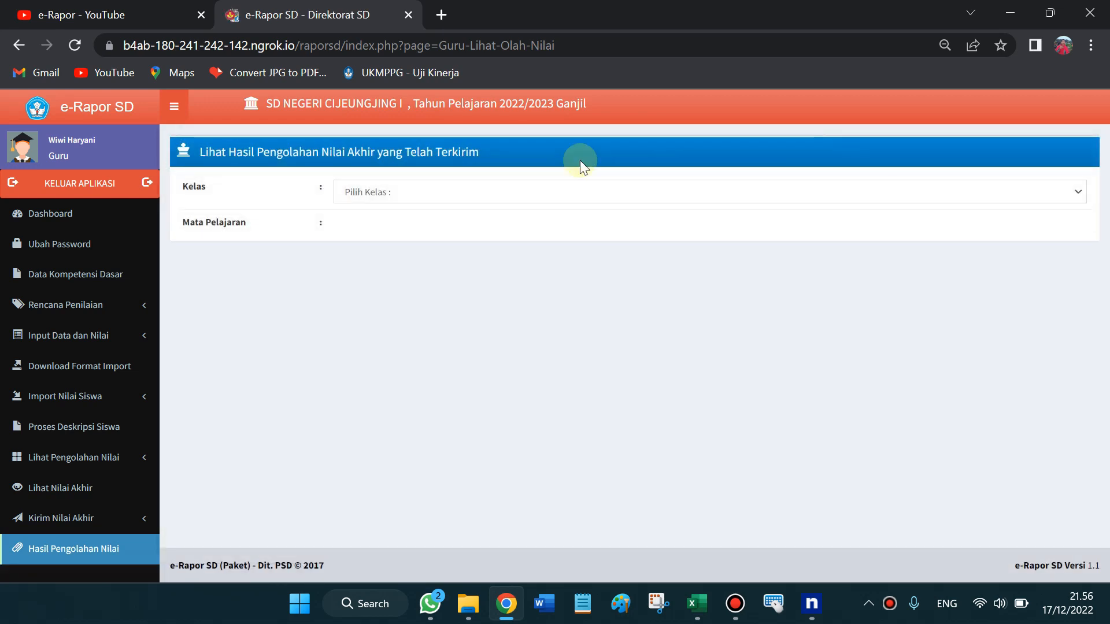
{"action": "left_click", "coordinate": [523, 183]}
{"action": "key", "text": "Down"}
{"action": "key", "text": "Return"}
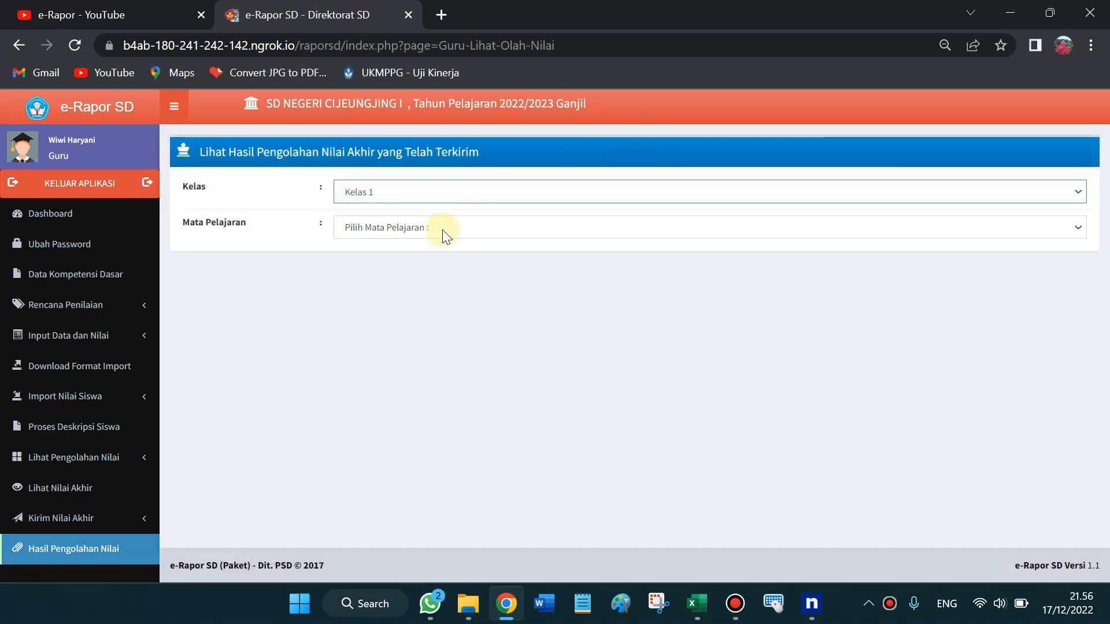
{"action": "left_click", "coordinate": [442, 230]}
{"action": "key", "text": "Down"}
{"action": "key", "text": "Down"}
{"action": "key", "text": "Down"}
{"action": "key", "text": "Down"}
{"action": "key", "text": "Down"}
{"action": "key", "text": "Return"}
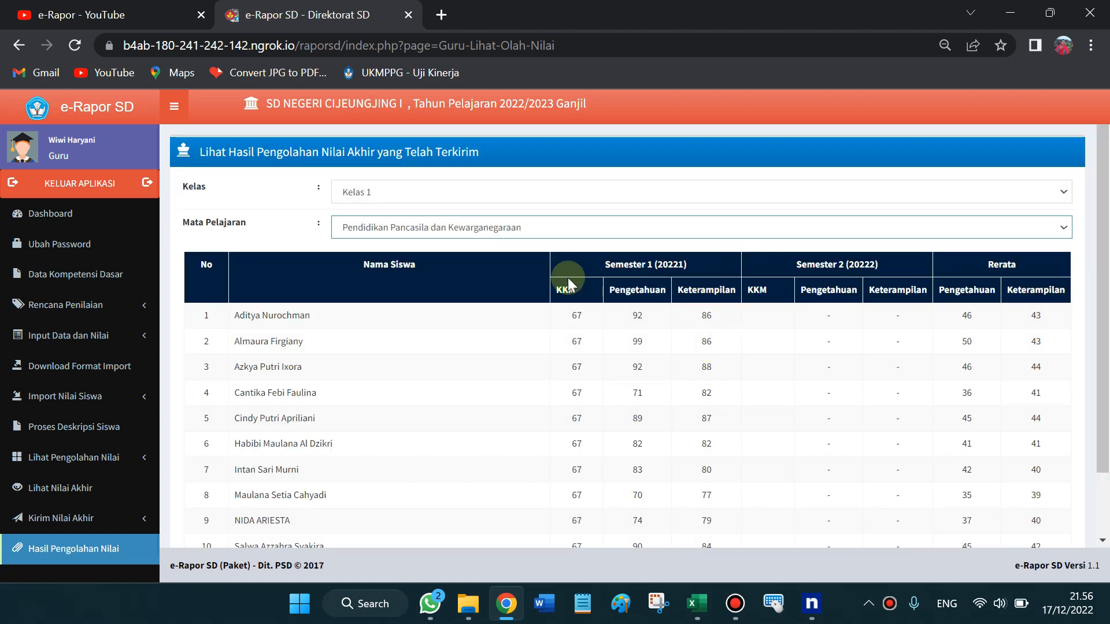
Review the Semester 1, Semester 2 and average columns of the results table
{"action": "left_click_drag", "start_coordinate": [603, 266], "coordinate": [879, 260]}
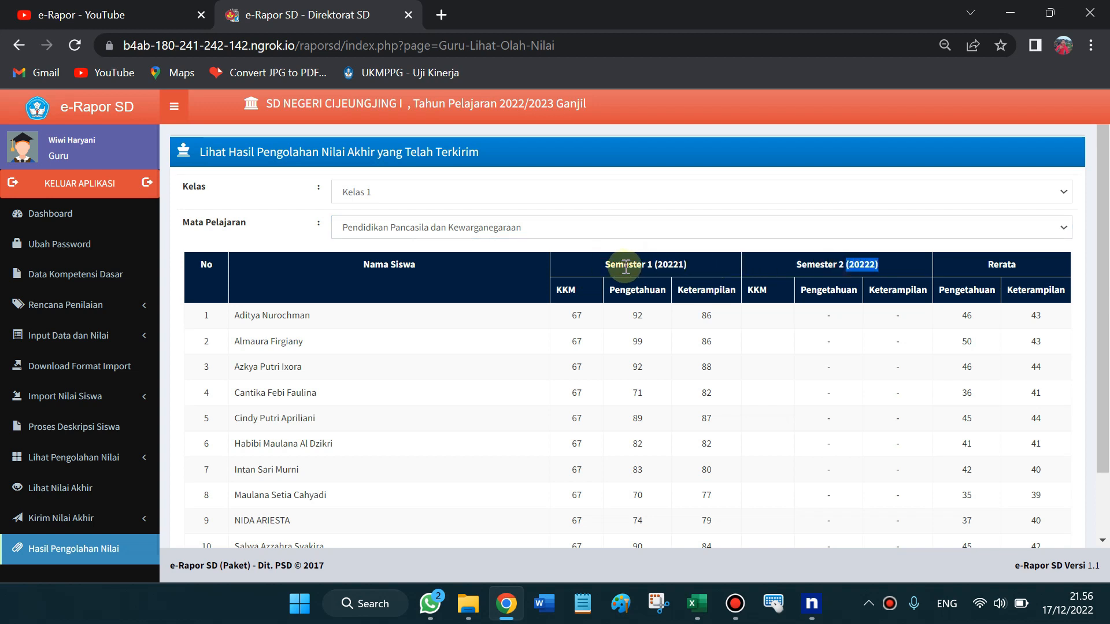
{"action": "mouse_move", "coordinate": [811, 268]}
{"action": "left_mouse_down"}
{"action": "mouse_move", "coordinate": [833, 366]}
{"action": "mouse_move", "coordinate": [831, 269]}
{"action": "left_mouse_up"}
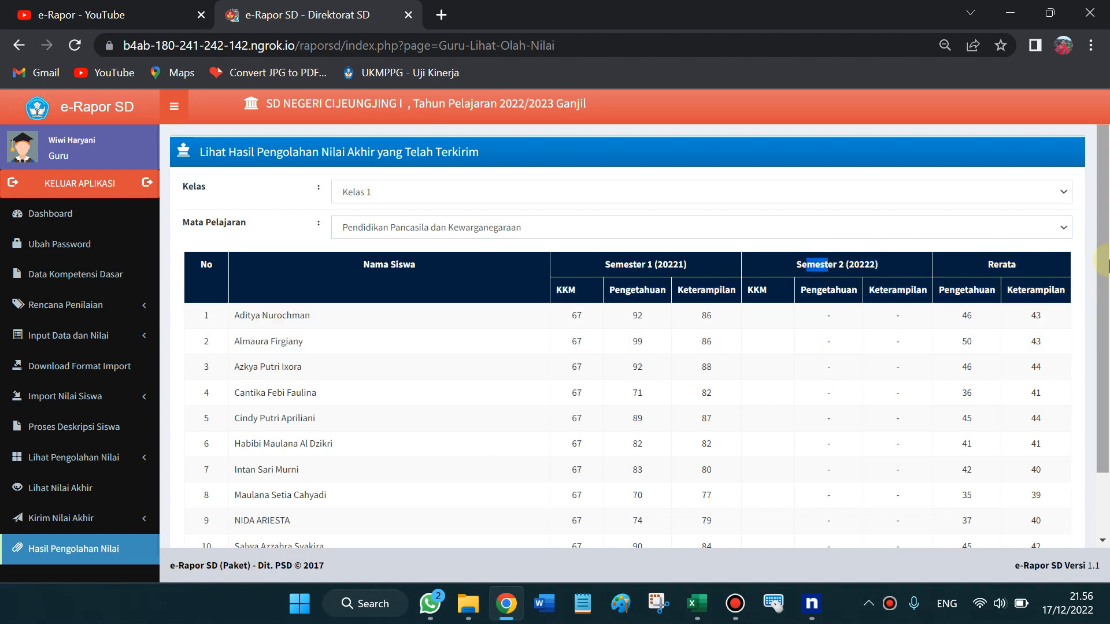
{"action": "left_click", "coordinate": [1105, 492]}
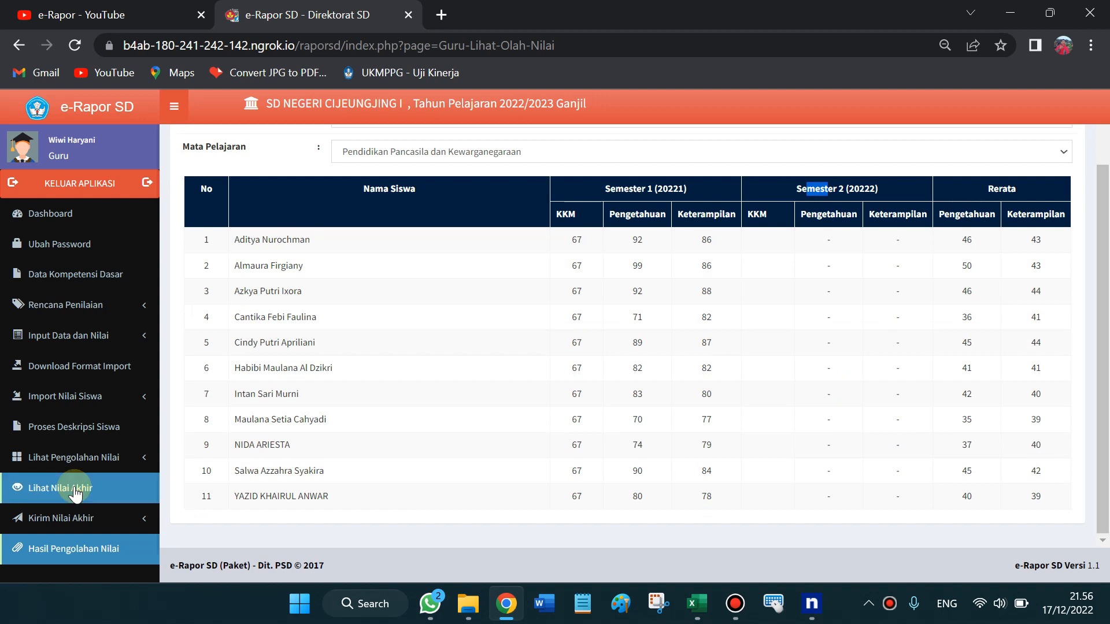
{"action": "scroll", "coordinate": [1105, 280], "scroll_direction": "up", "scroll_amount": 2}
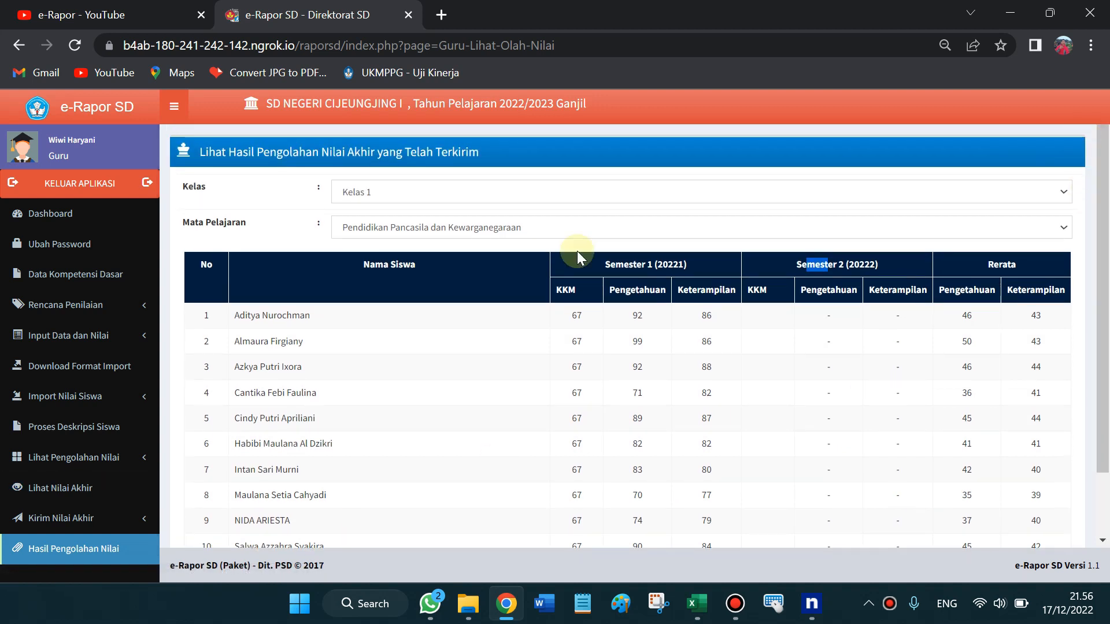
{"action": "left_click", "coordinate": [292, 220]}
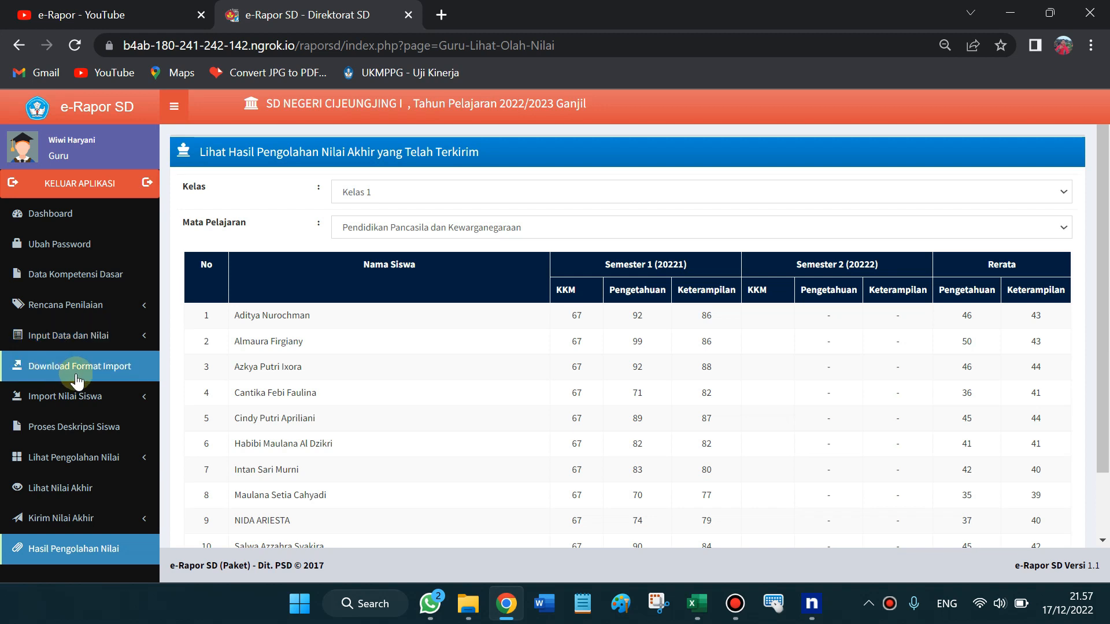
{"action": "mouse_move", "coordinate": [688, 610]}
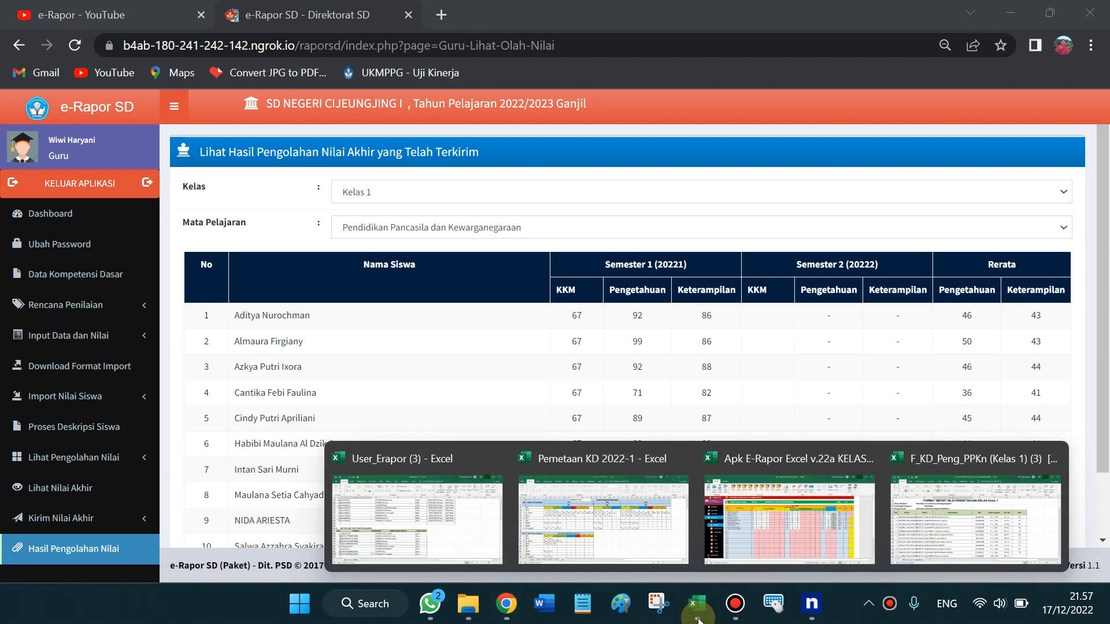
{"action": "left_click", "coordinate": [747, 547]}
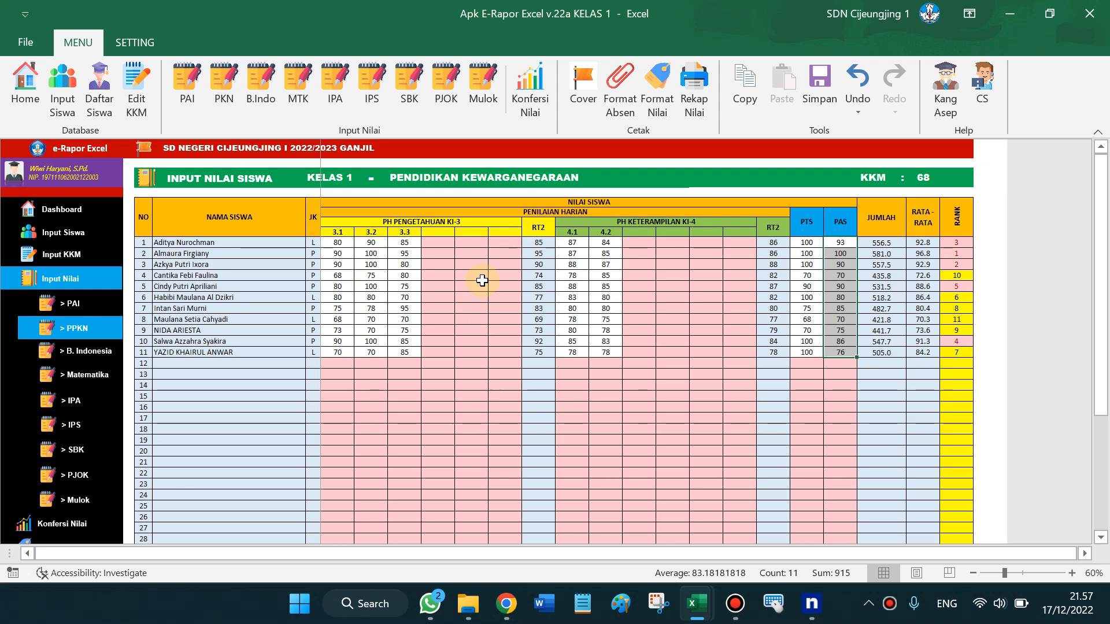
{"action": "left_click_drag", "start_coordinate": [338, 243], "coordinate": [338, 265]}
{"action": "left_click_drag", "start_coordinate": [345, 322], "coordinate": [373, 320]}
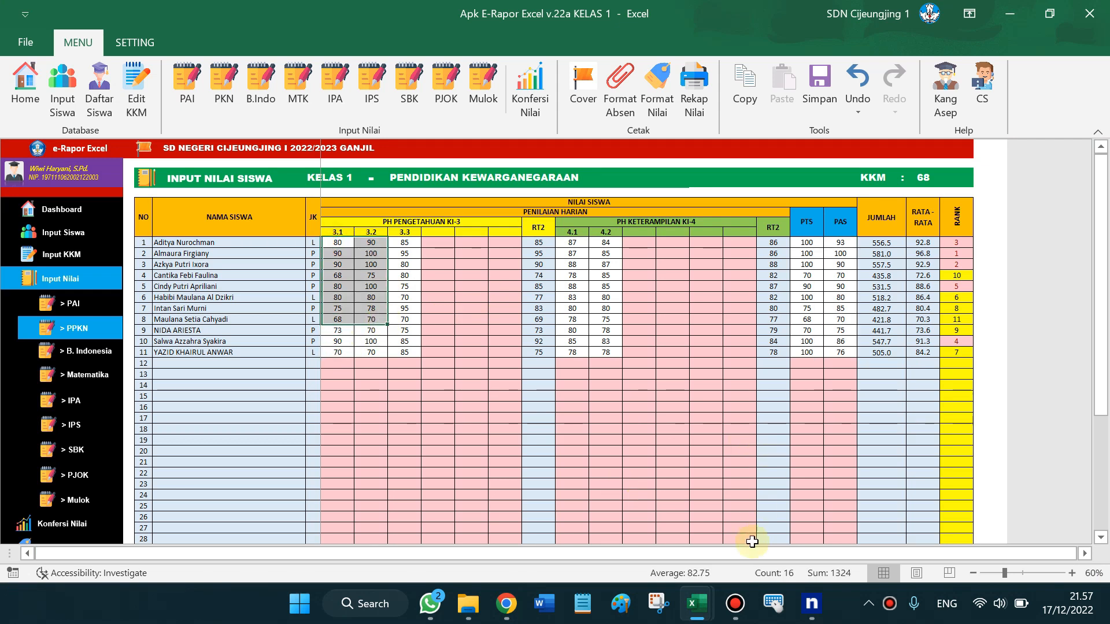
{"action": "left_click", "coordinate": [506, 604]}
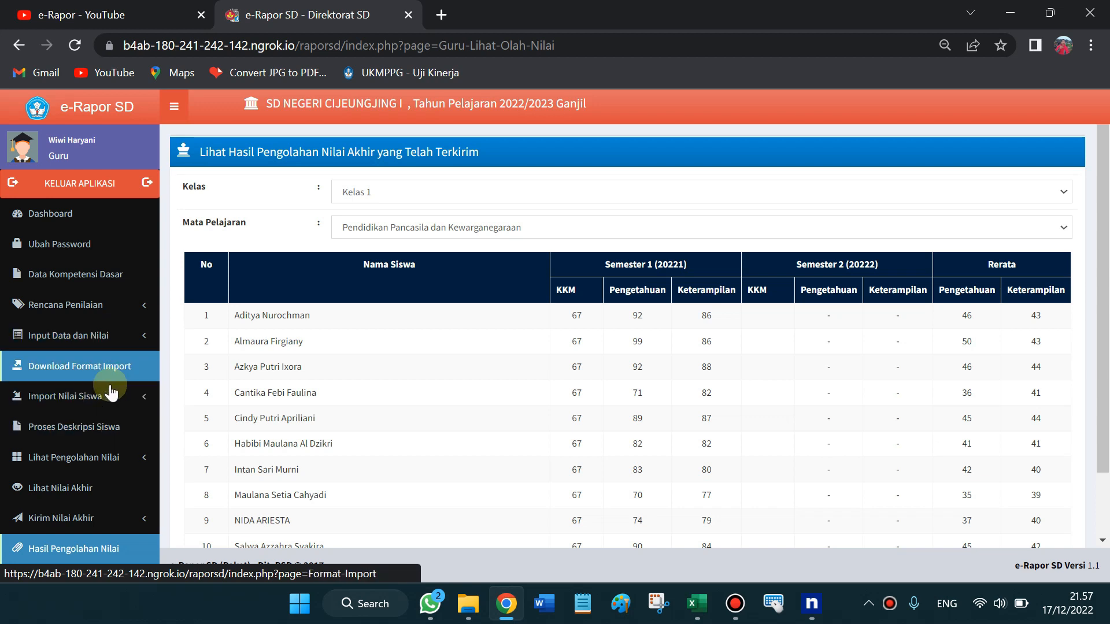
Sign out with KELUAR APLIKASI and bring the Excel workbooks to the front
{"action": "left_click", "coordinate": [83, 518]}
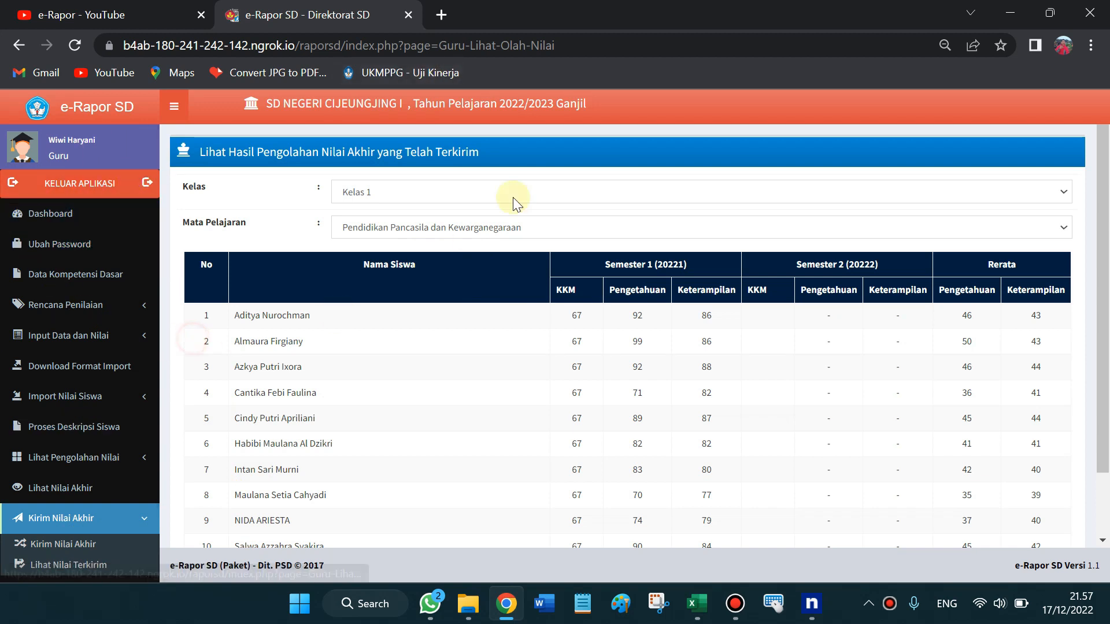
{"action": "left_click", "coordinate": [118, 183]}
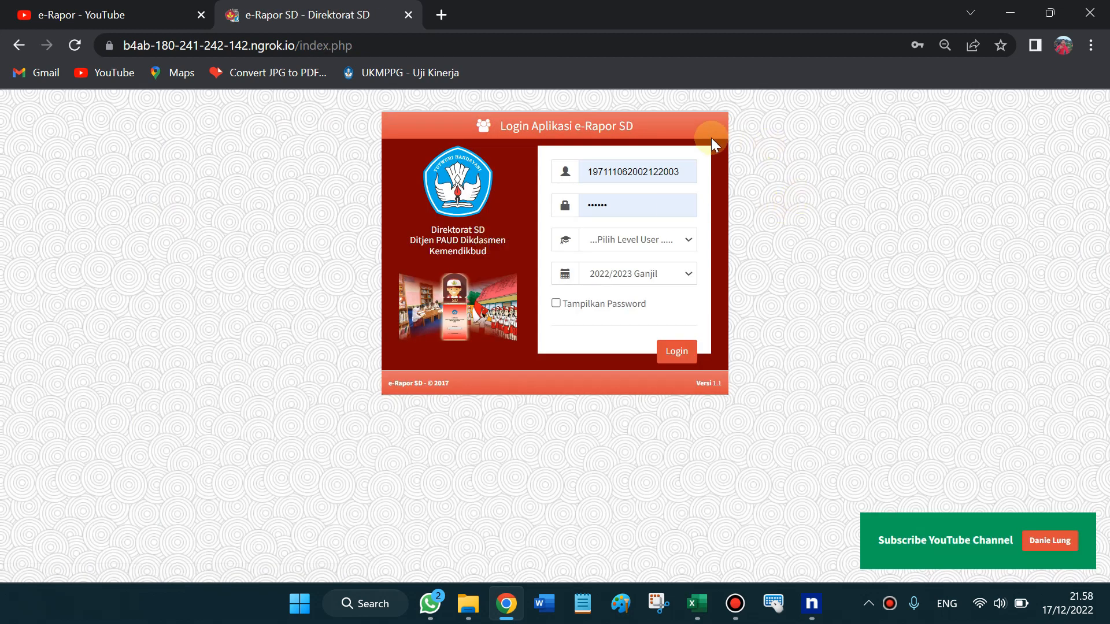
{"action": "left_click", "coordinate": [698, 612]}
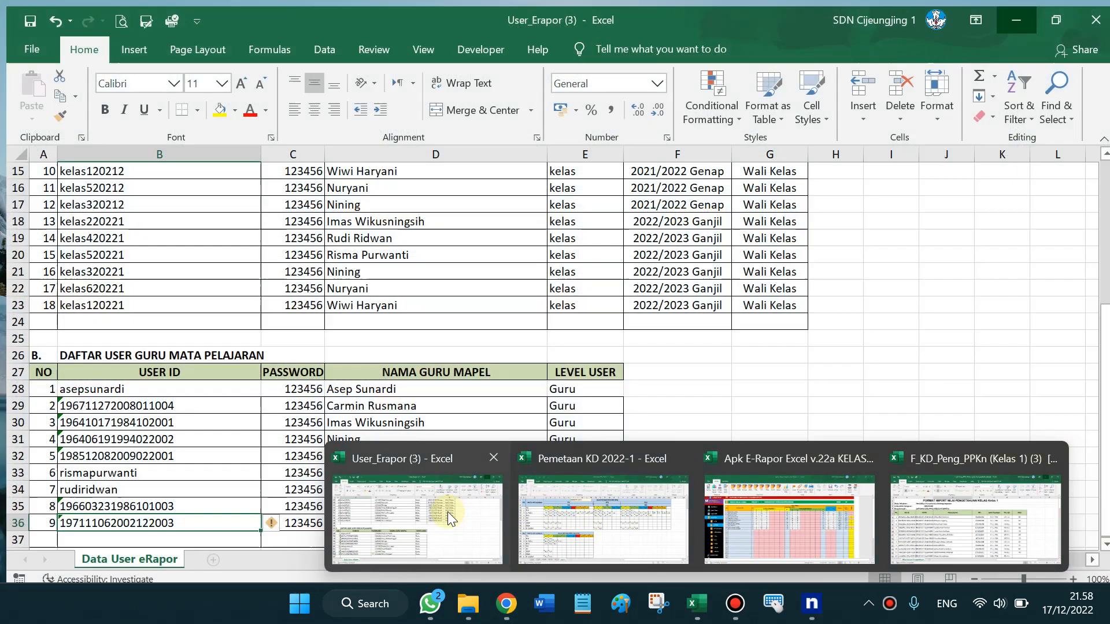
Open User_Erapor (3), select B23, and select the username field on the login page
{"action": "left_click", "coordinate": [447, 512]}
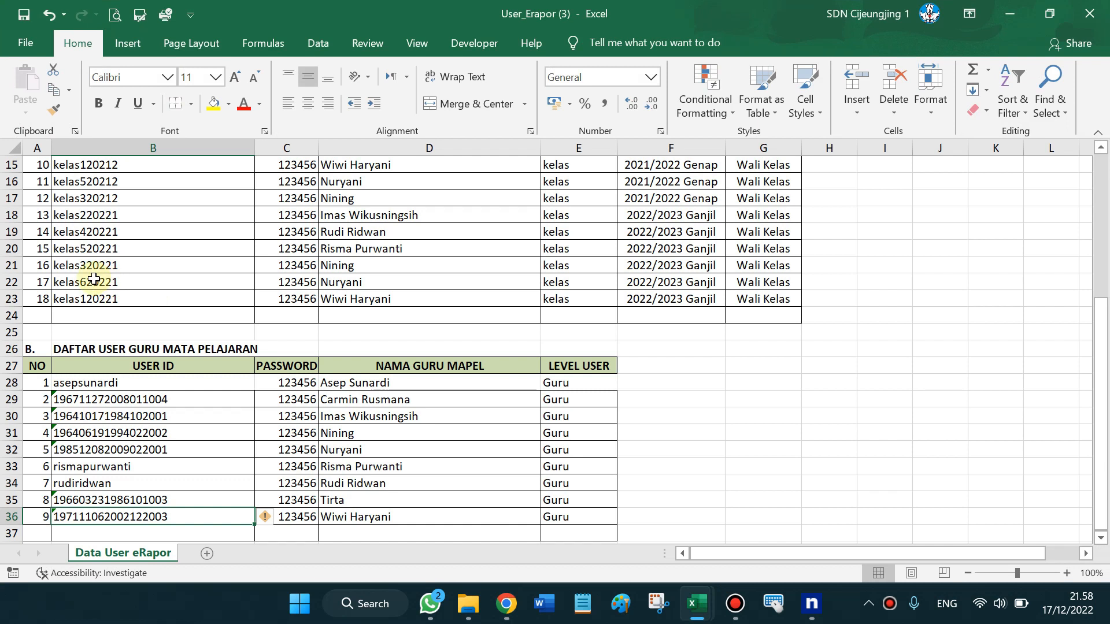
{"action": "left_click", "coordinate": [1102, 398]}
{"action": "mouse_move", "coordinate": [1104, 327]}
{"action": "left_mouse_down"}
{"action": "mouse_move", "coordinate": [1104, 246]}
{"action": "mouse_move", "coordinate": [1102, 340]}
{"action": "mouse_move", "coordinate": [1102, 307]}
{"action": "left_mouse_up"}
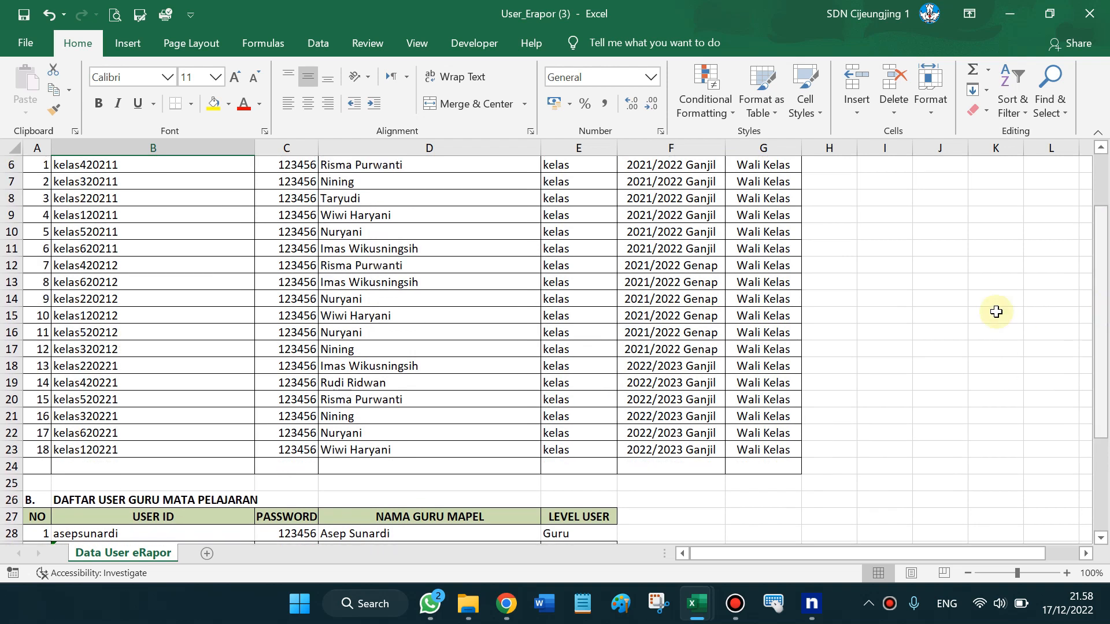
{"action": "left_click", "coordinate": [685, 368]}
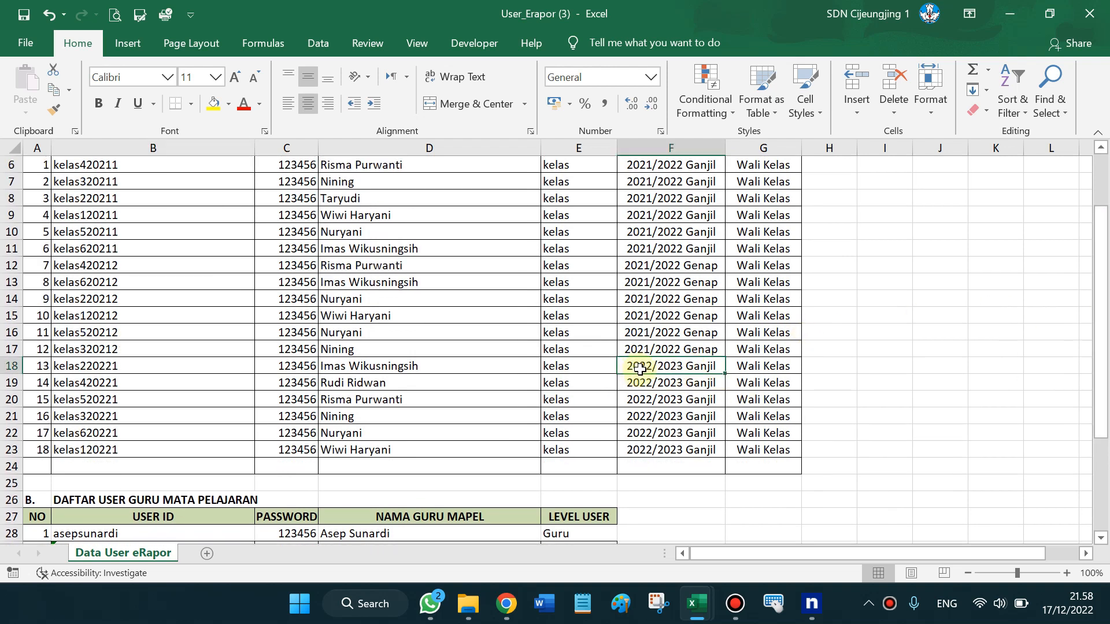
{"action": "left_click", "coordinate": [79, 450]}
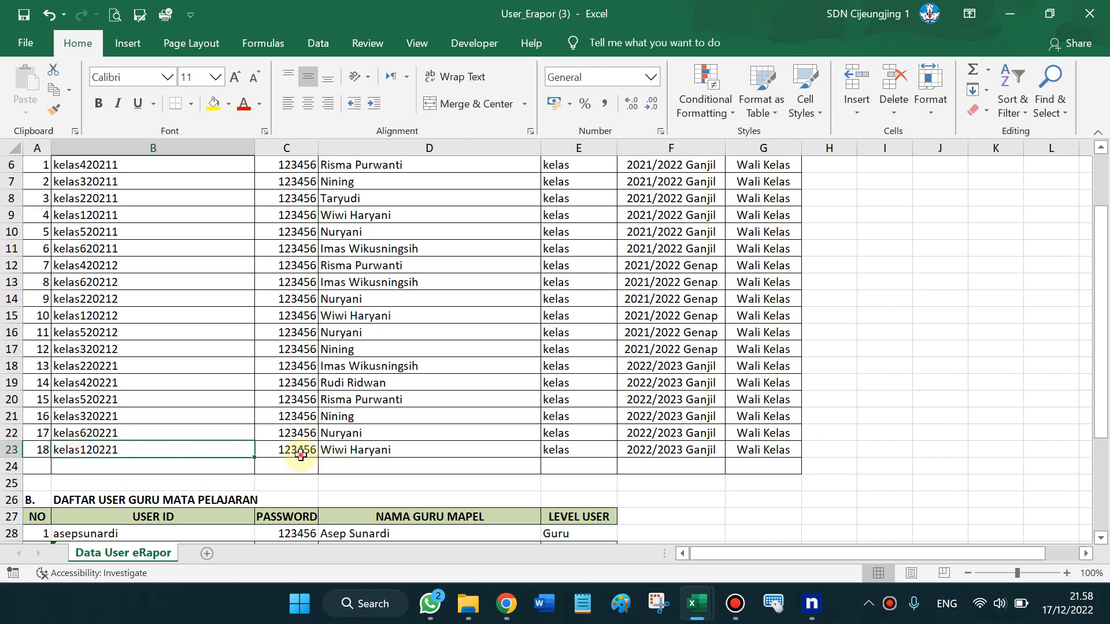
{"action": "left_click", "coordinate": [506, 604]}
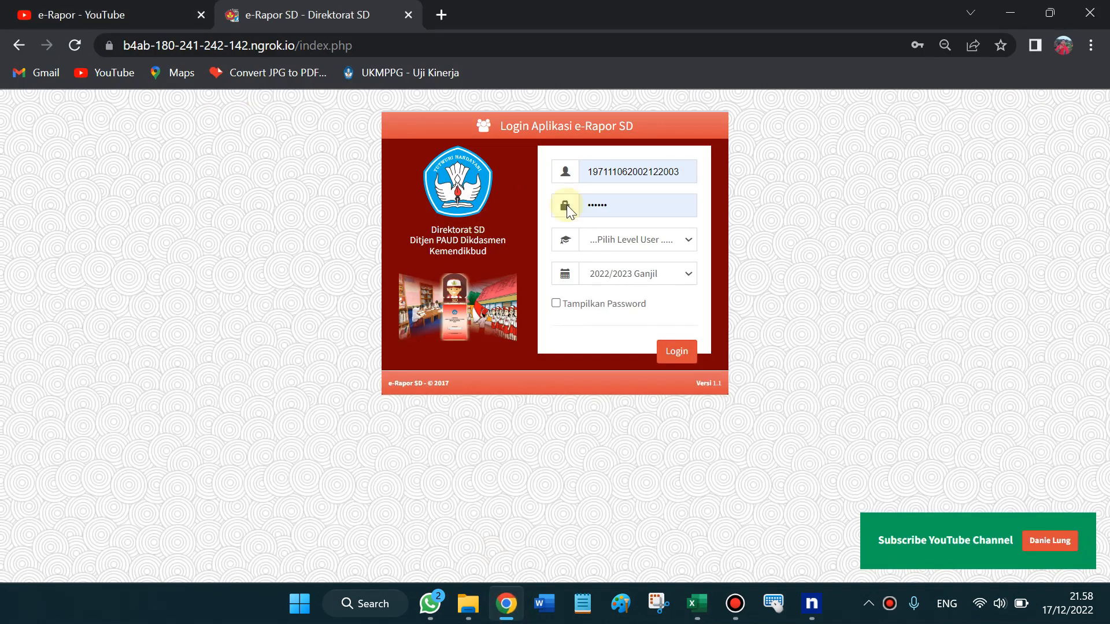
{"action": "double_click", "coordinate": [692, 175]}
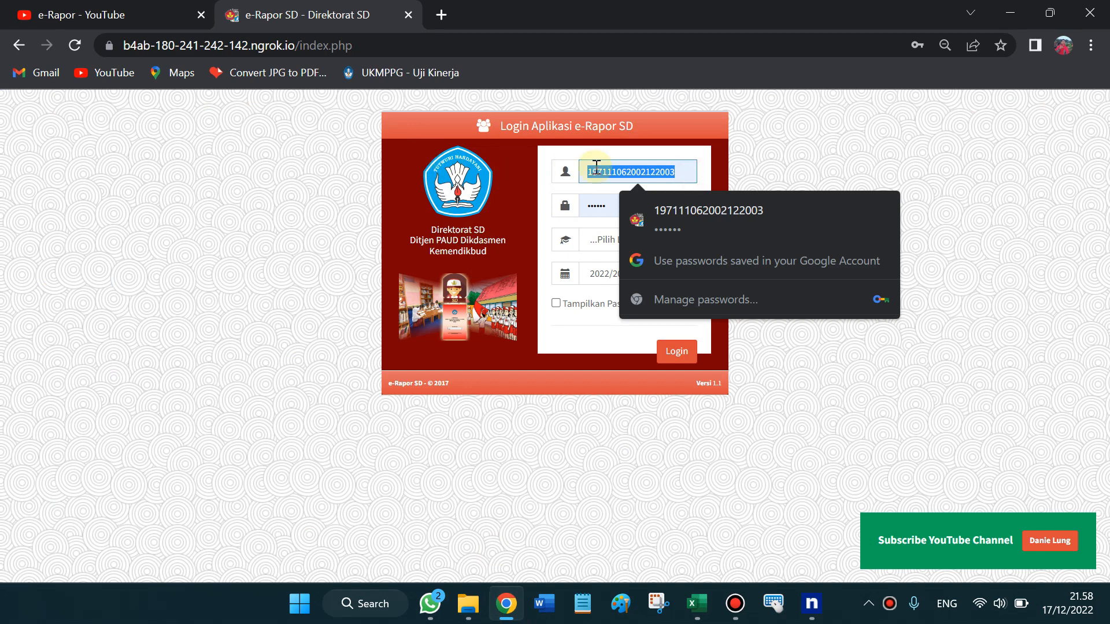
Copy the Wali Kelas user ID from cell B23 and return to the e-Rapor login page
{"action": "key", "text": "alt+Tab"}
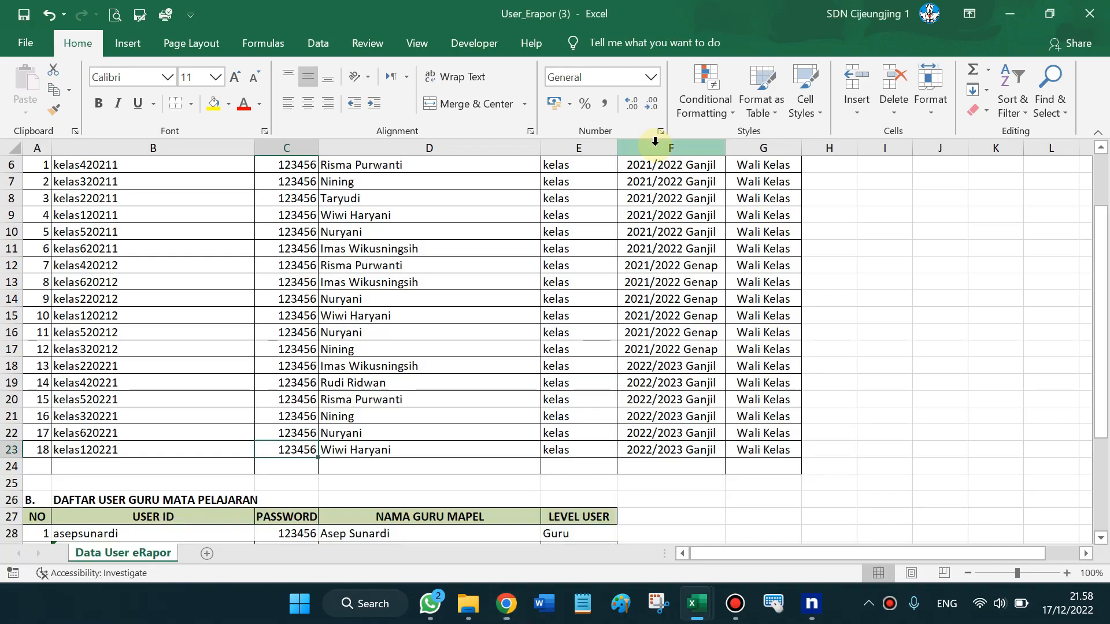
{"action": "key", "text": "alt+Tab"}
{"action": "key", "text": "alt+Tab"}
{"action": "key", "text": "alt+shift+Tab"}
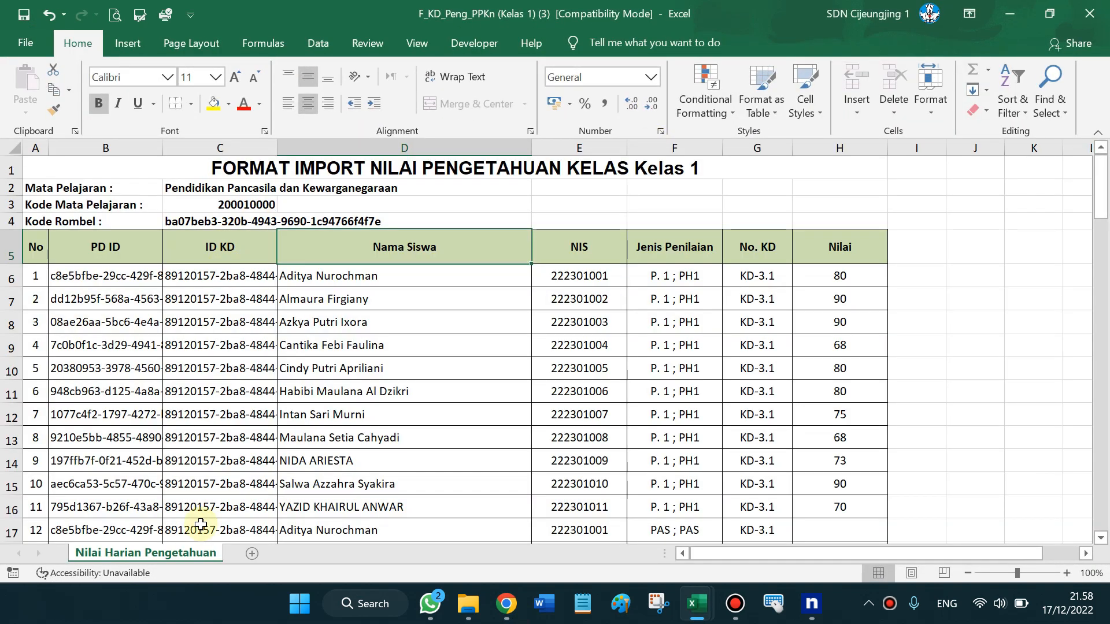
{"action": "key", "text": "alt+Tab"}
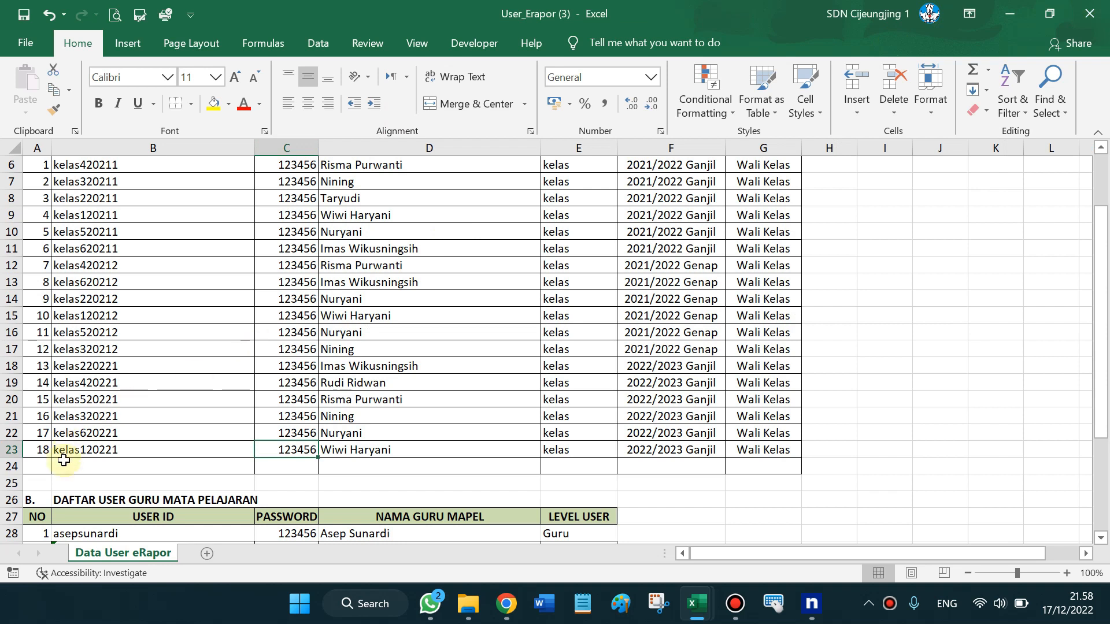
{"action": "left_click", "coordinate": [89, 448]}
{"action": "key", "text": "ctrl+c"}
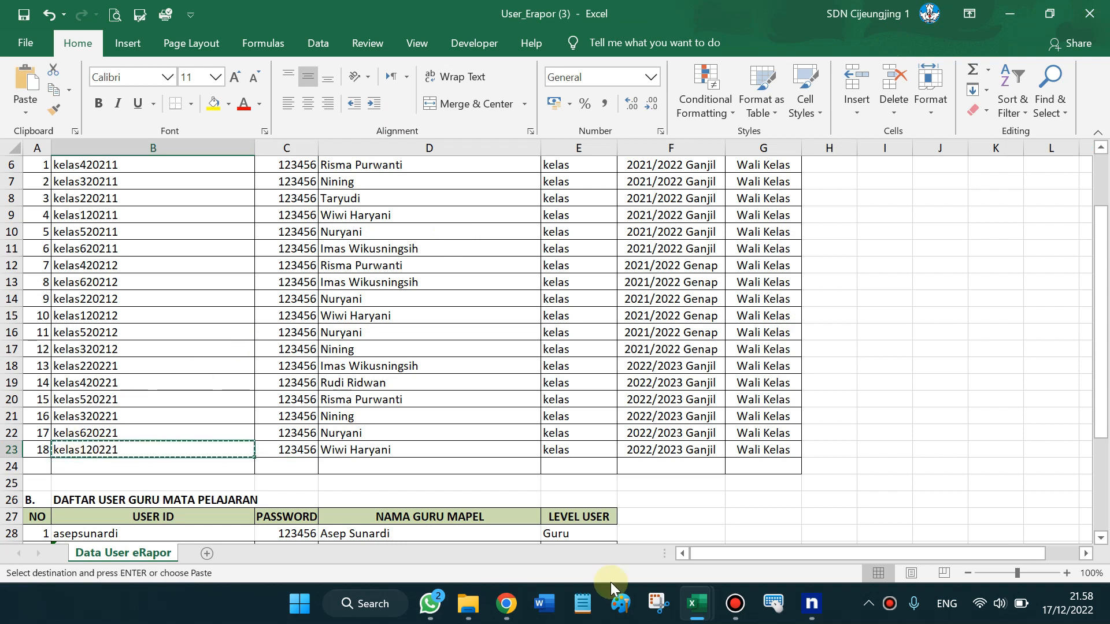
{"action": "left_click", "coordinate": [506, 604]}
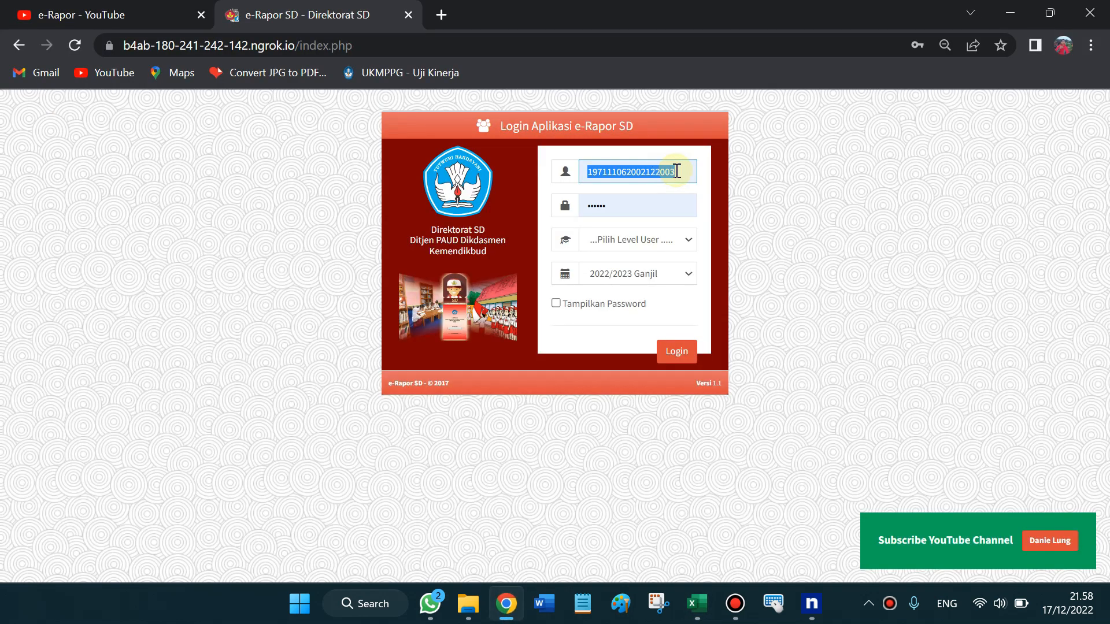
Paste the user ID, choose the Wali Kelas level, log in, and save the password in Chrome
{"action": "key", "text": "ctrl+v"}
{"action": "left_click", "coordinate": [685, 244]}
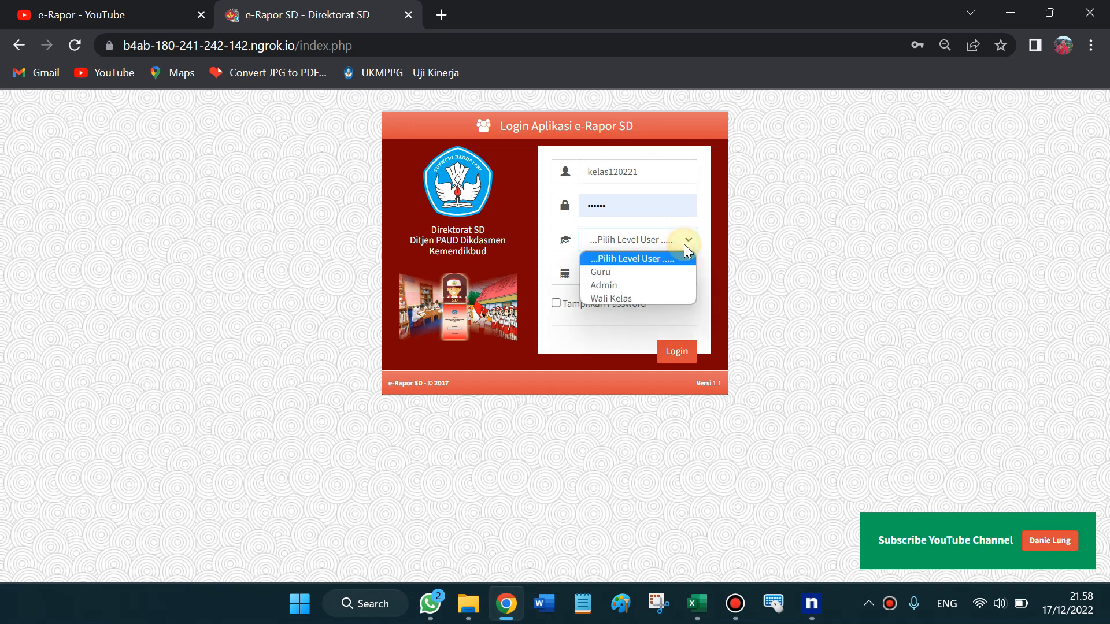
{"action": "key", "text": "Down"}
{"action": "key", "text": "Down"}
{"action": "key", "text": "Down"}
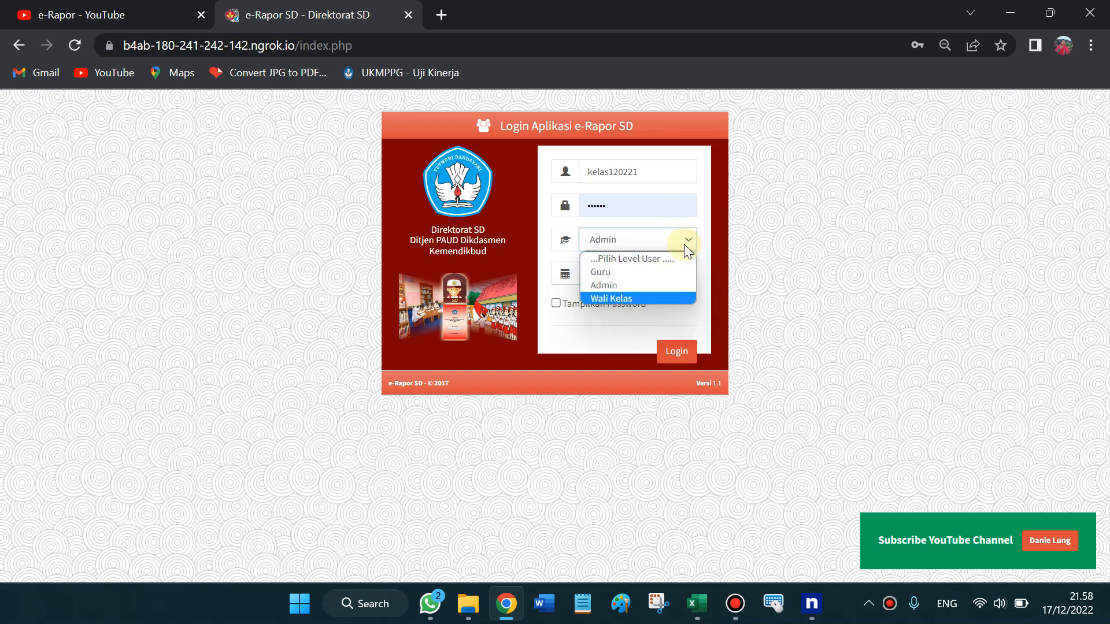
{"action": "key", "text": "Return"}
{"action": "left_click", "coordinate": [675, 353]}
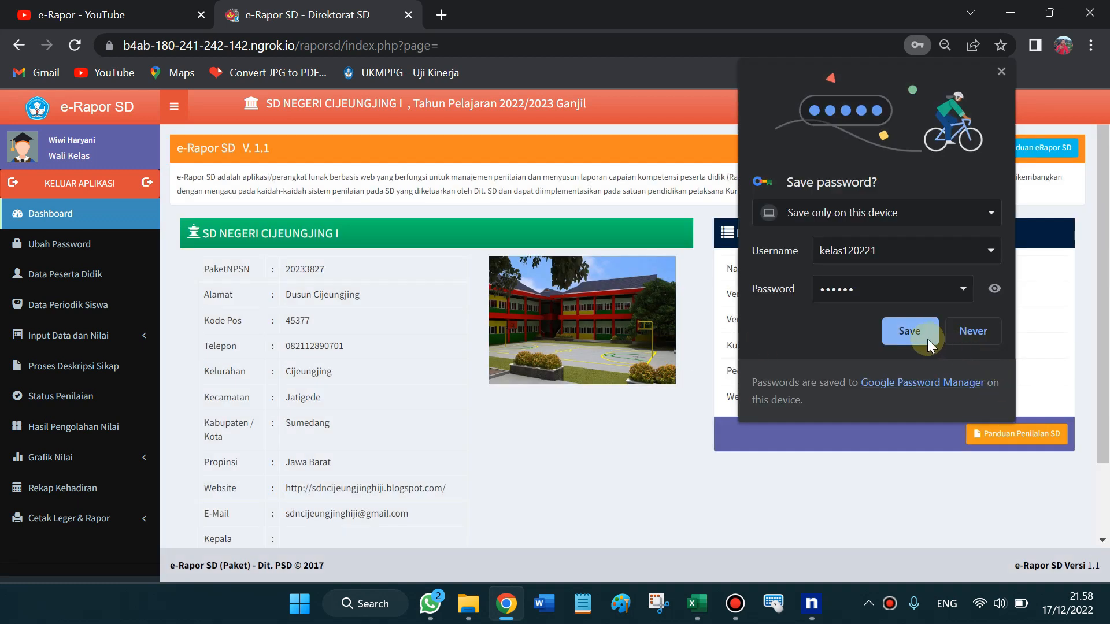
{"action": "left_click", "coordinate": [917, 337]}
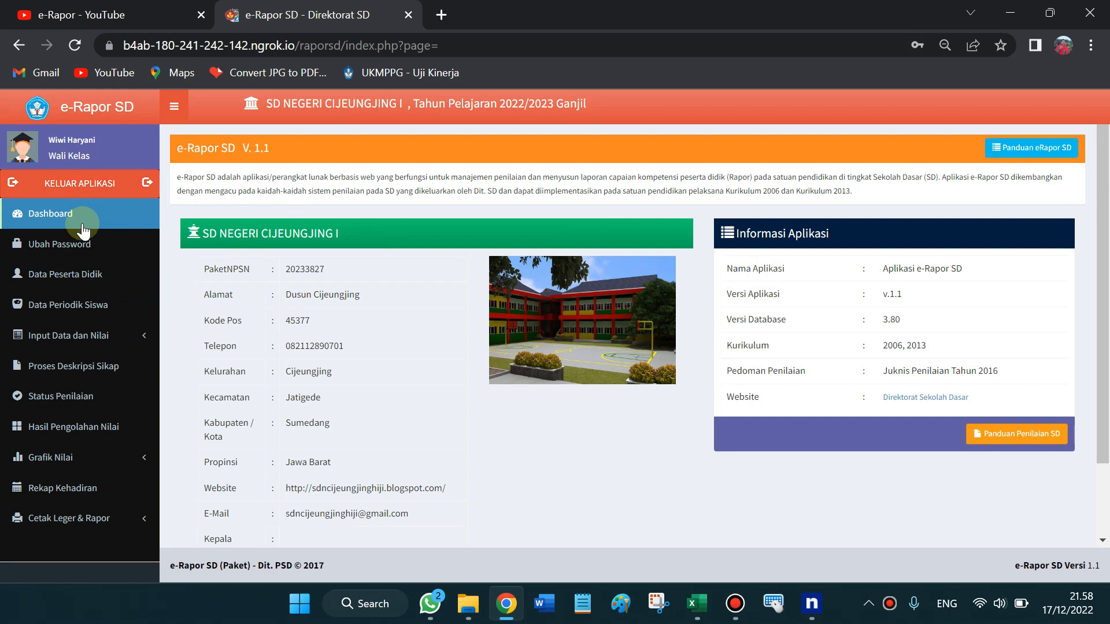
Open Data Peserta Didik and scroll through the class's student list
{"action": "left_click", "coordinate": [103, 280]}
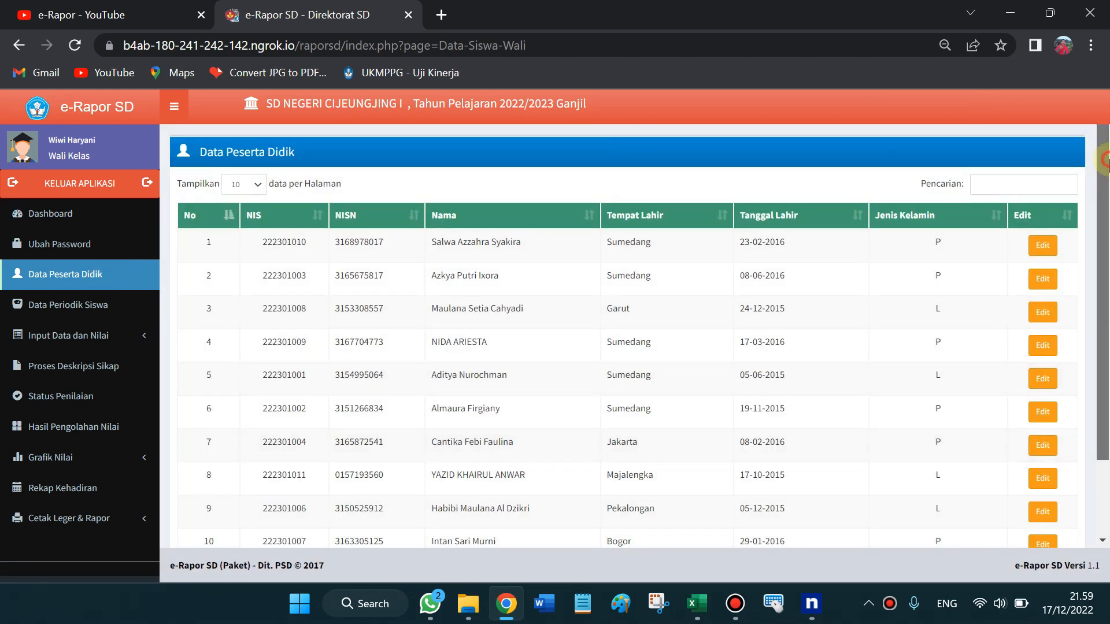
{"action": "scroll", "coordinate": [1103, 379], "scroll_direction": "down", "scroll_amount": 2}
{"action": "left_click_drag", "start_coordinate": [1109, 296], "coordinate": [1099, 162]}
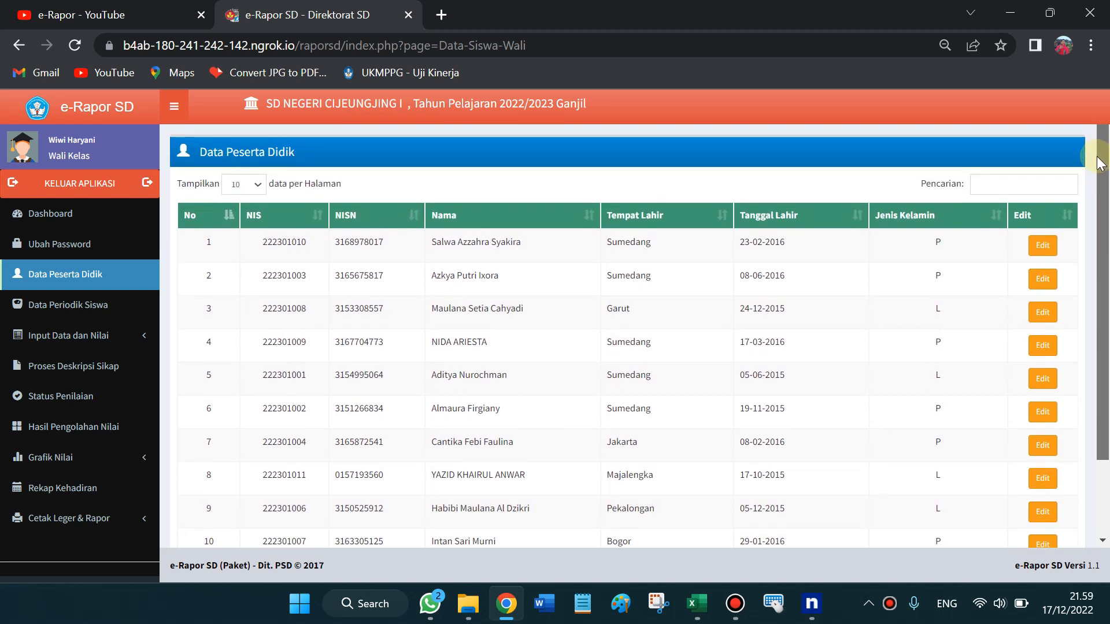
{"action": "scroll", "coordinate": [1100, 166], "scroll_direction": "down", "scroll_amount": 1}
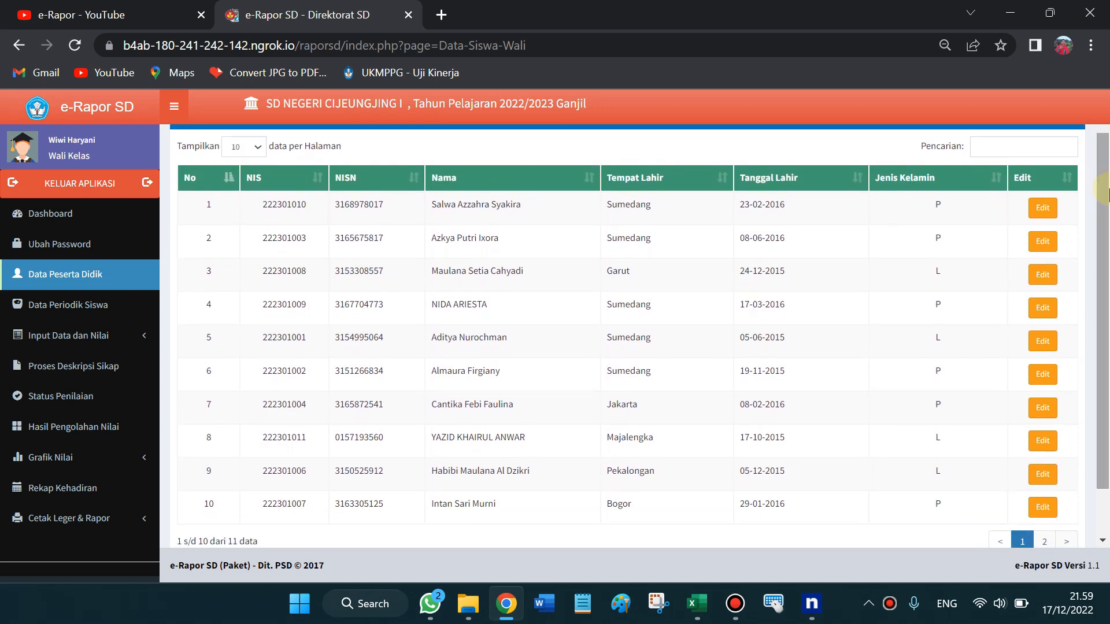
Inspect the first student's details in the edit form, then go to Data Periodik Siswa
{"action": "left_click", "coordinate": [1046, 209]}
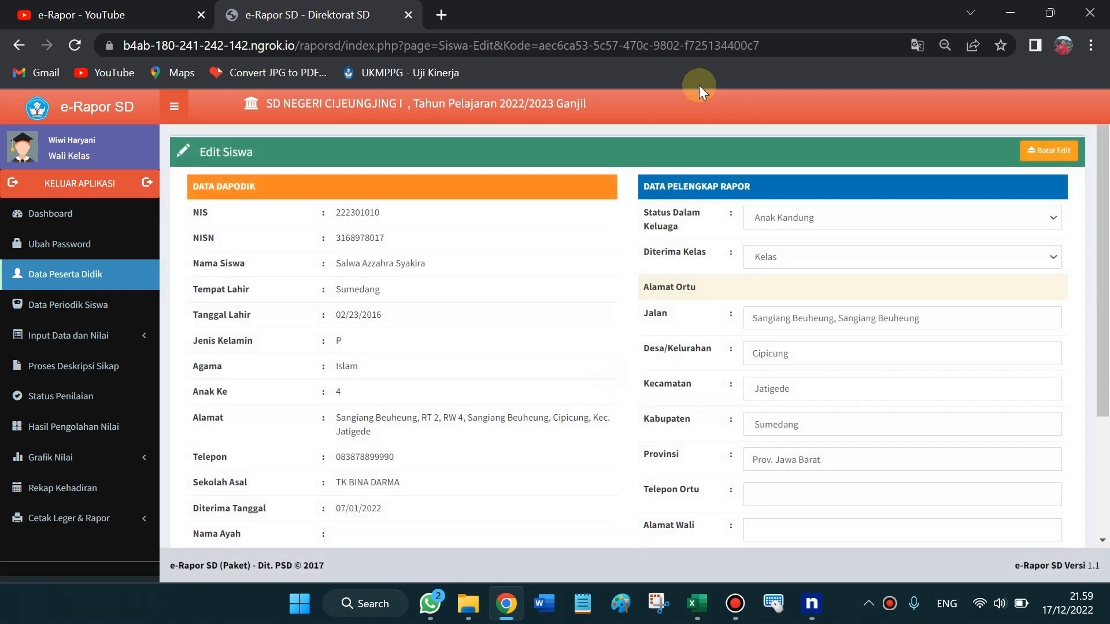
{"action": "left_click_drag", "start_coordinate": [1107, 176], "coordinate": [1107, 459]}
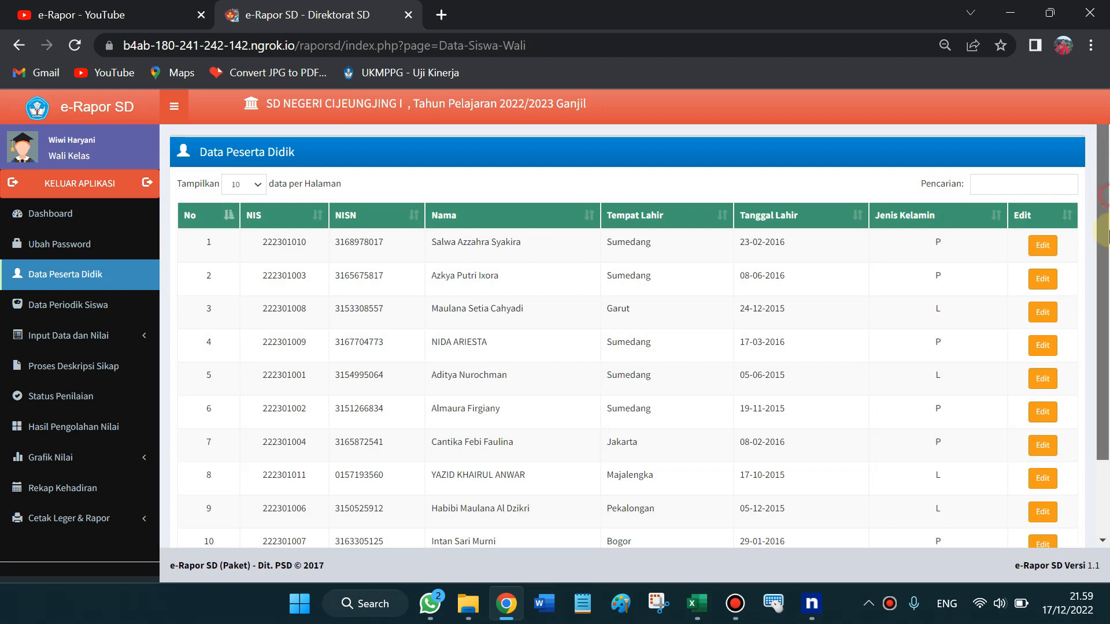
{"action": "scroll", "coordinate": [1106, 199], "scroll_direction": "down", "scroll_amount": 1}
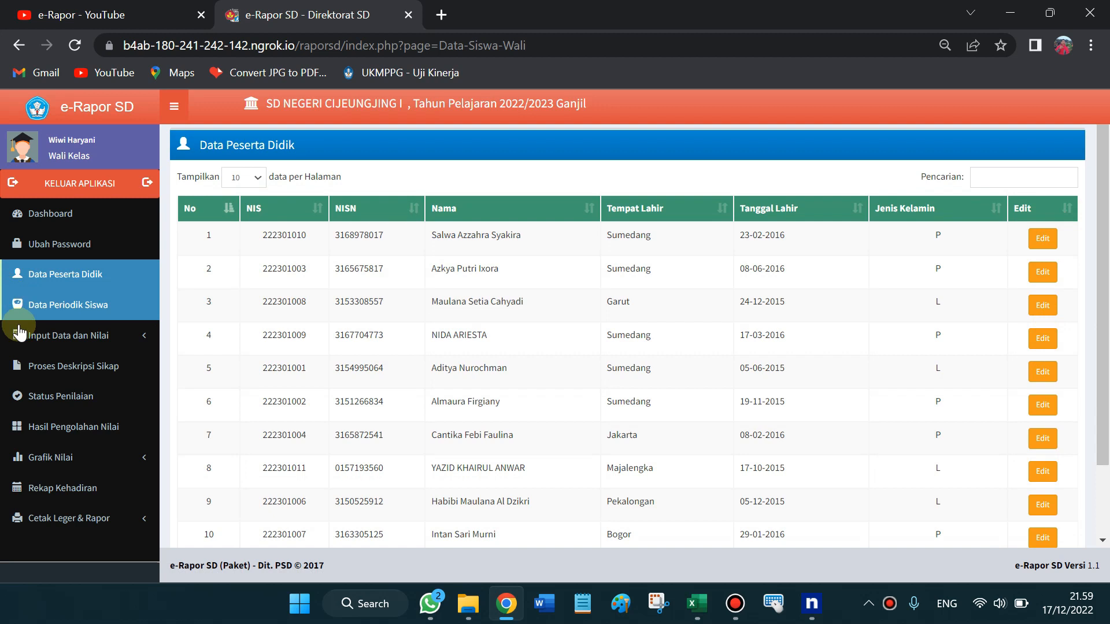
{"action": "left_click", "coordinate": [62, 311]}
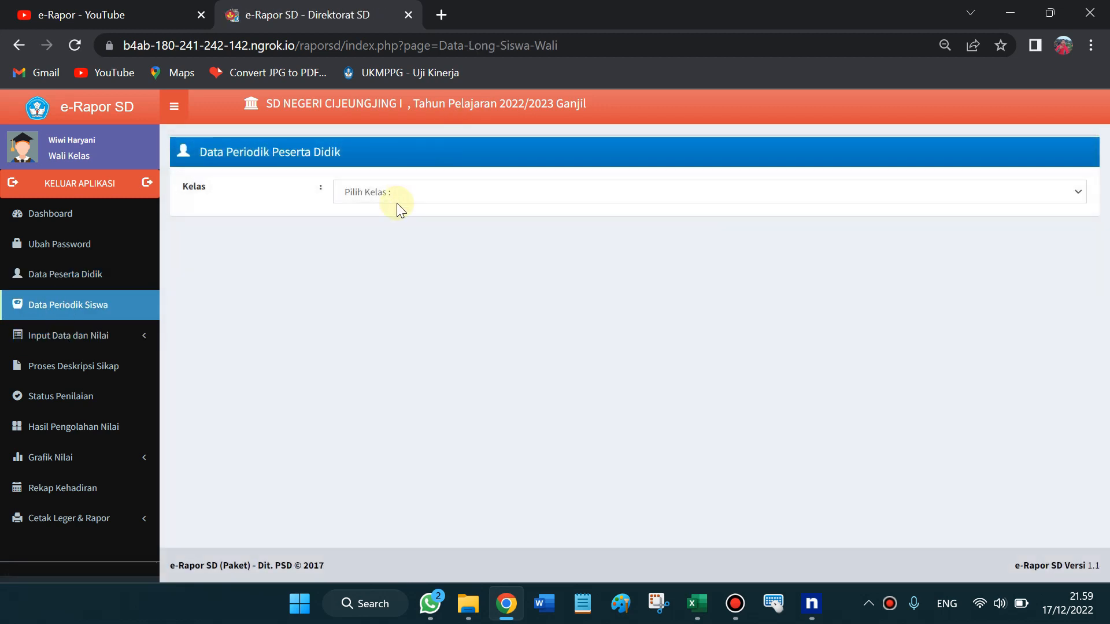
Load Kelas 1's periodic data and expand the Input Data dan Nilai menu
{"action": "left_click", "coordinate": [397, 202]}
{"action": "left_click", "coordinate": [398, 222]}
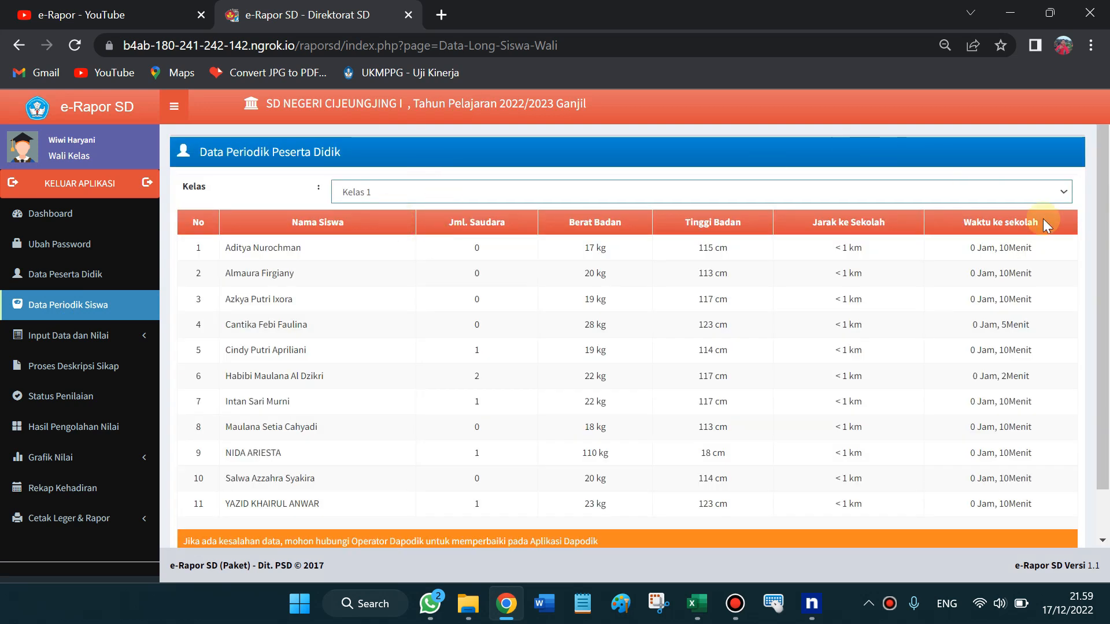
{"action": "left_click_drag", "start_coordinate": [1106, 228], "coordinate": [1106, 228]}
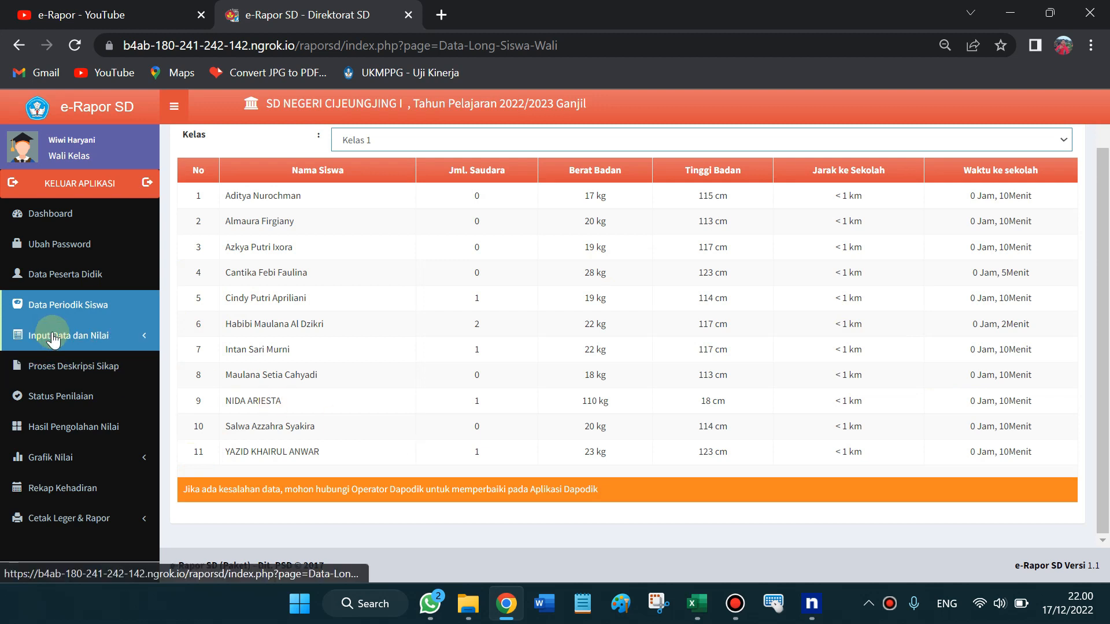
{"action": "left_click", "coordinate": [95, 334]}
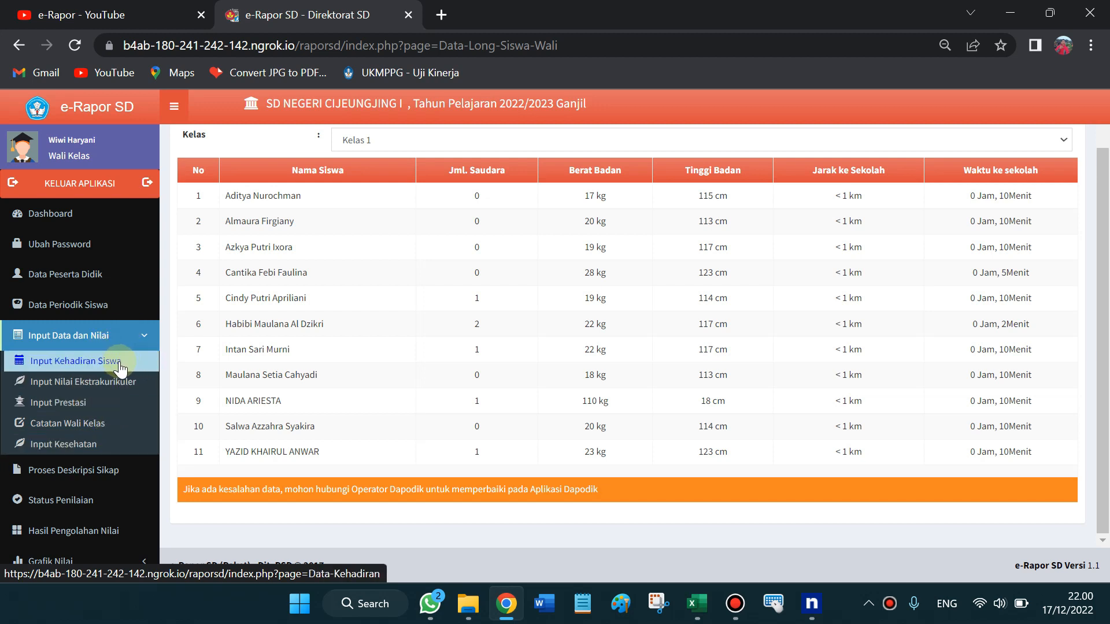
Open the attendance entry page and load Kelas 1's attendance records
{"action": "left_click", "coordinate": [70, 365]}
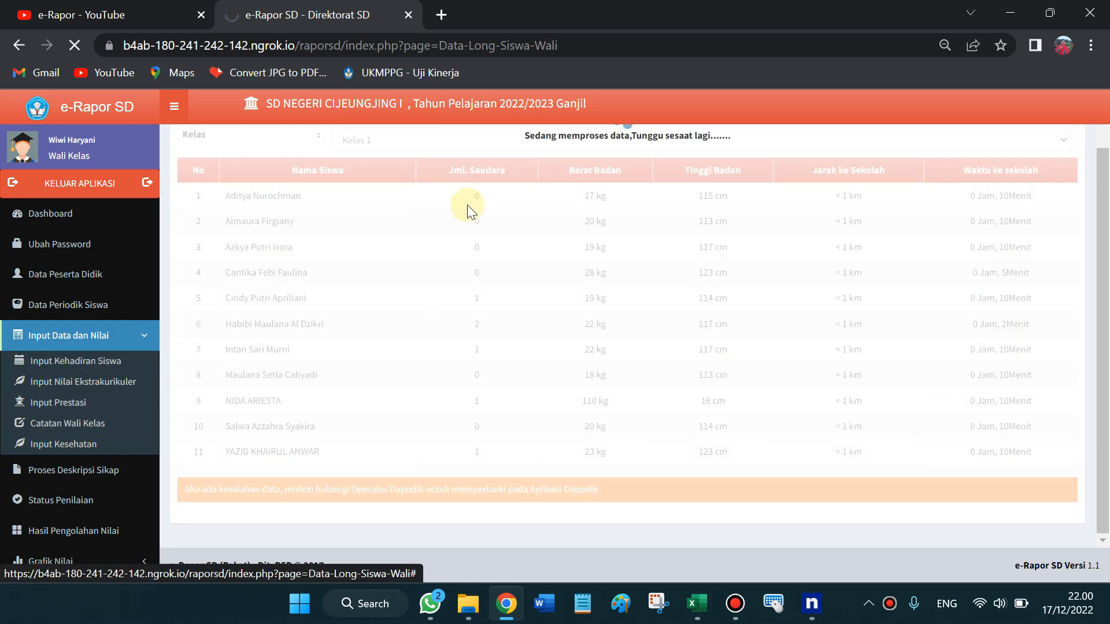
{"action": "left_click_drag", "start_coordinate": [1109, 166], "coordinate": [1108, 151]}
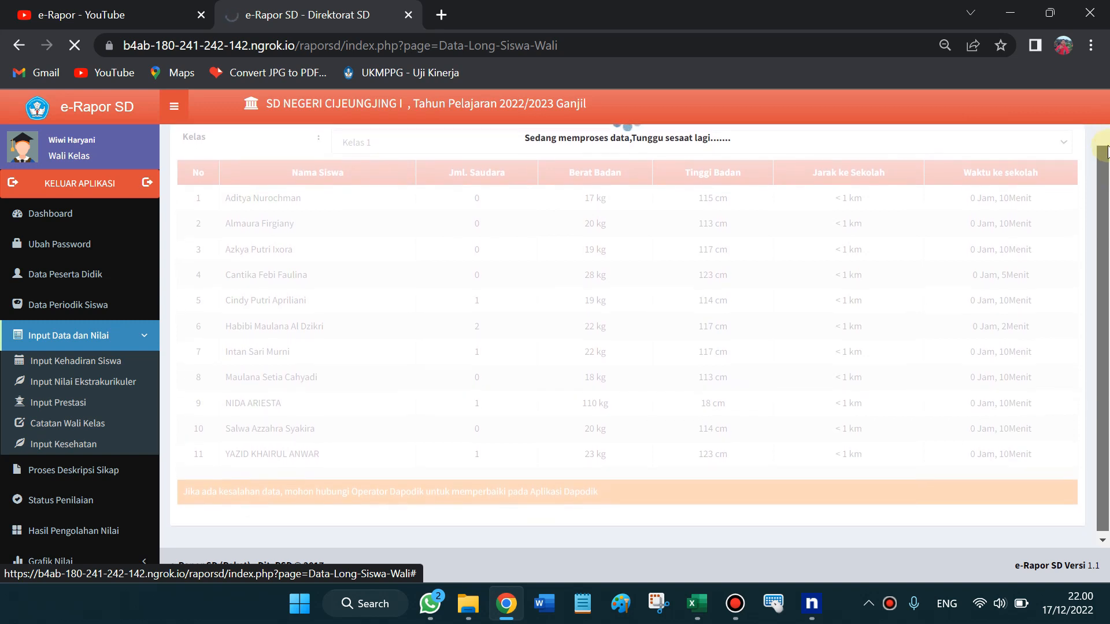
{"action": "left_click", "coordinate": [812, 606]}
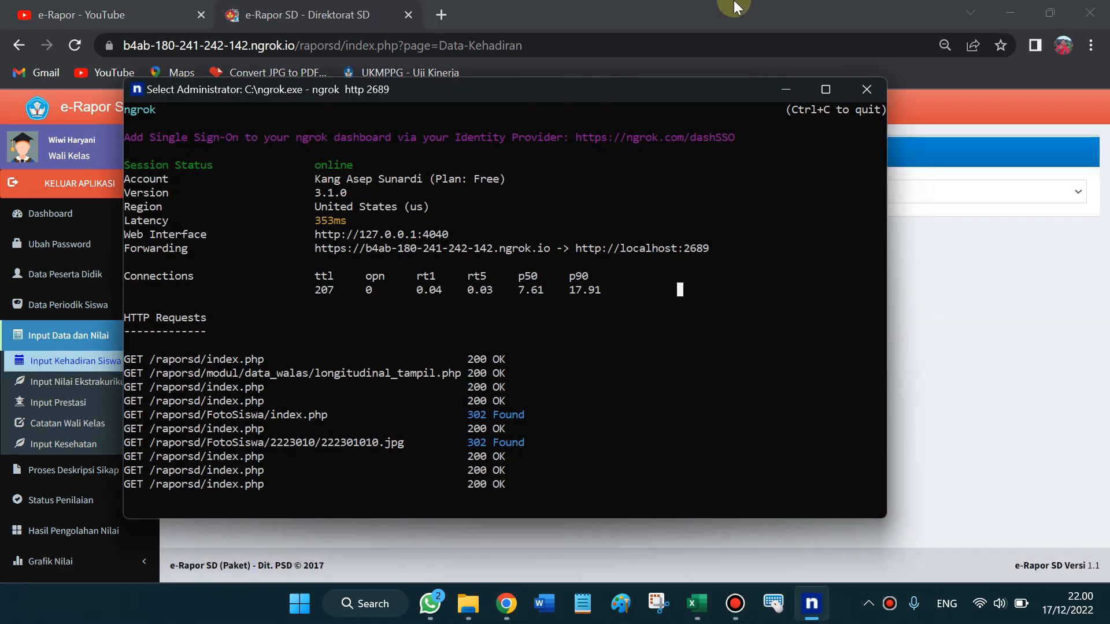
{"action": "left_click", "coordinate": [752, 13]}
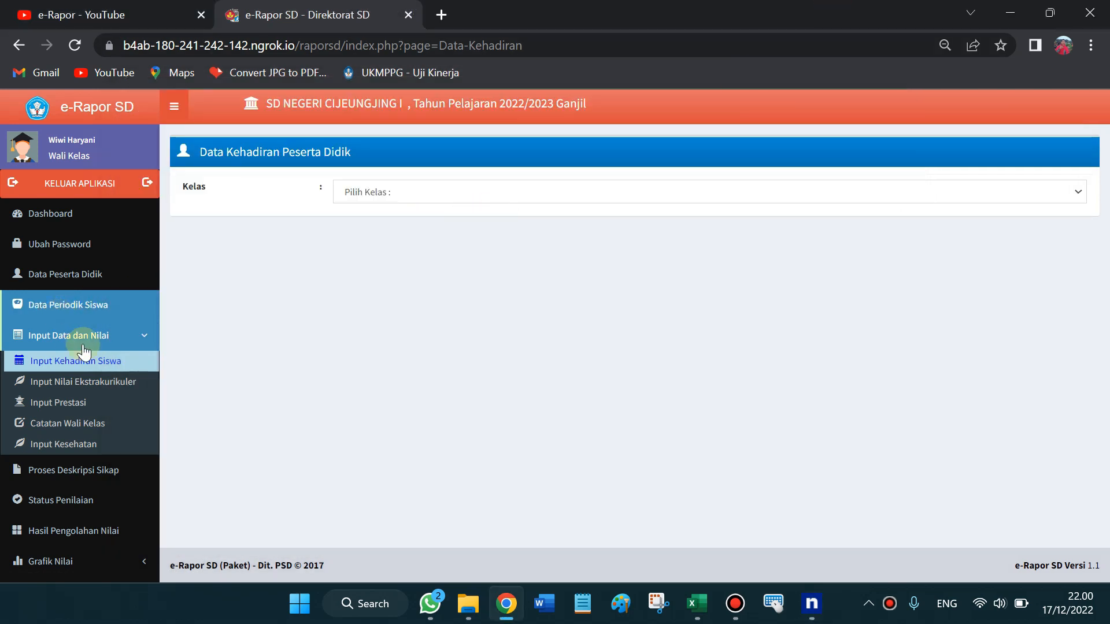
{"action": "left_click", "coordinate": [387, 194]}
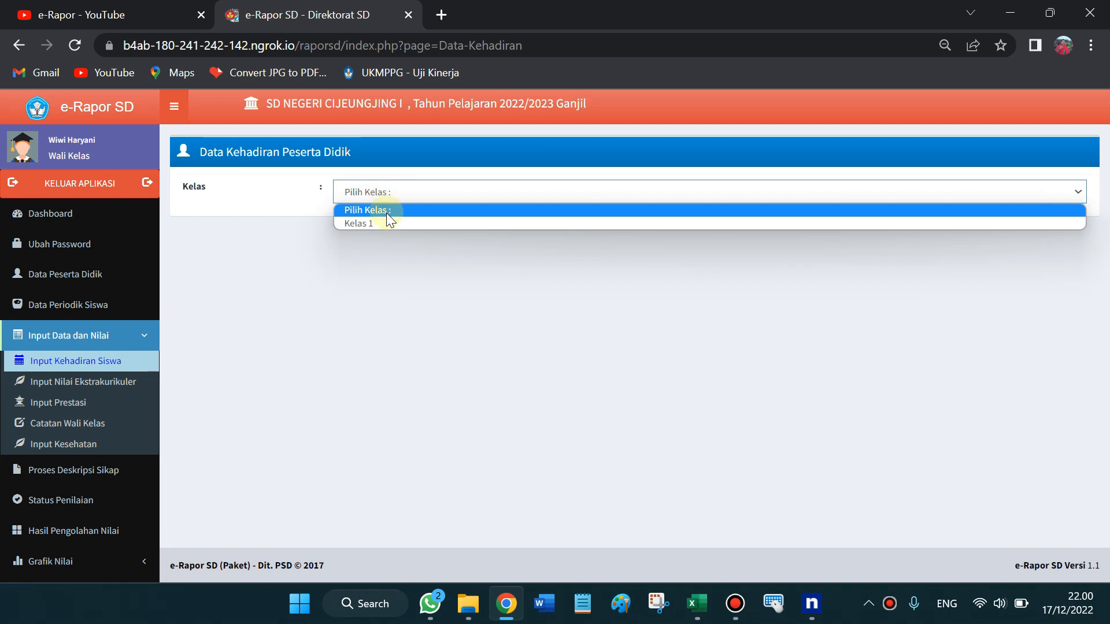
{"action": "left_click", "coordinate": [386, 223]}
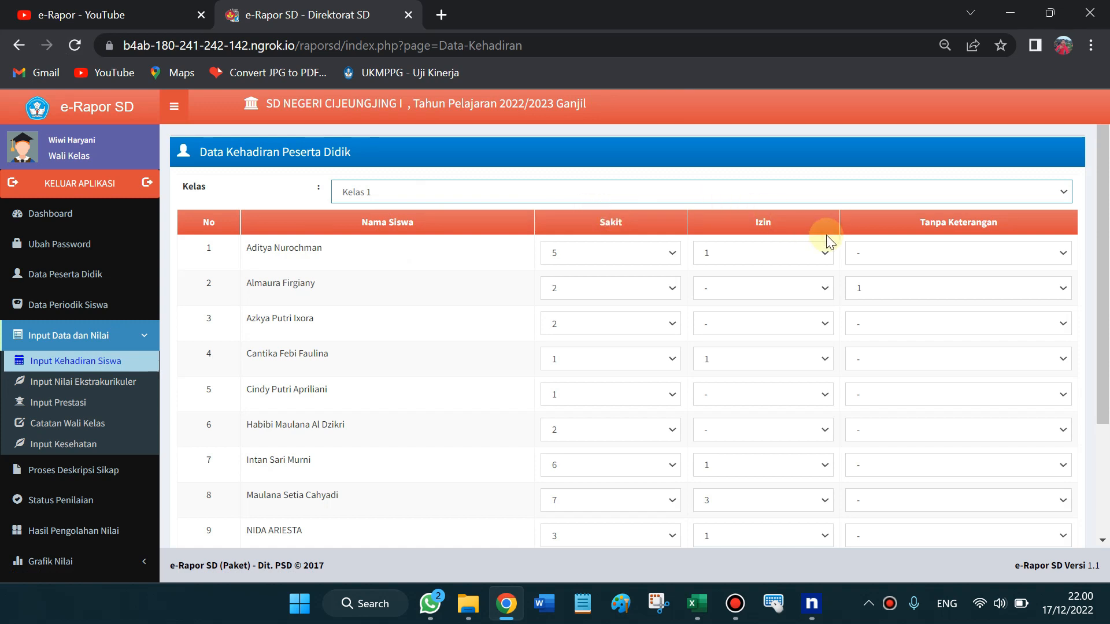
Check the first student's Sakit, Izin and Alpa values (5 sick days), then open Input Nilai Ekstrakurikuler
{"action": "scroll", "coordinate": [1104, 242], "scroll_direction": "down", "scroll_amount": 1}
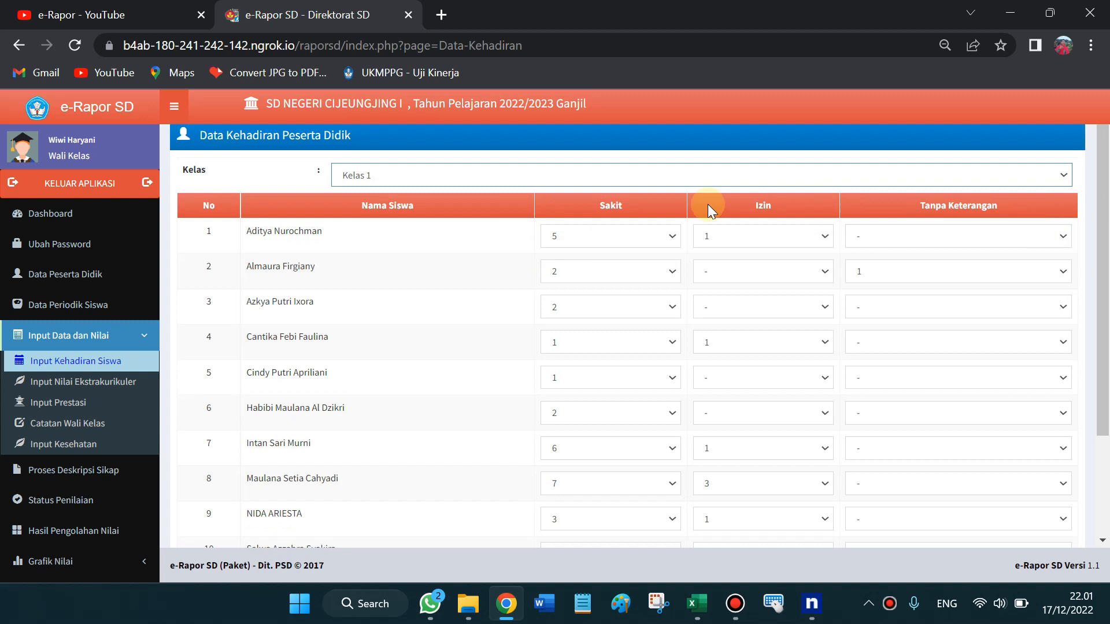
{"action": "left_click", "coordinate": [640, 243]}
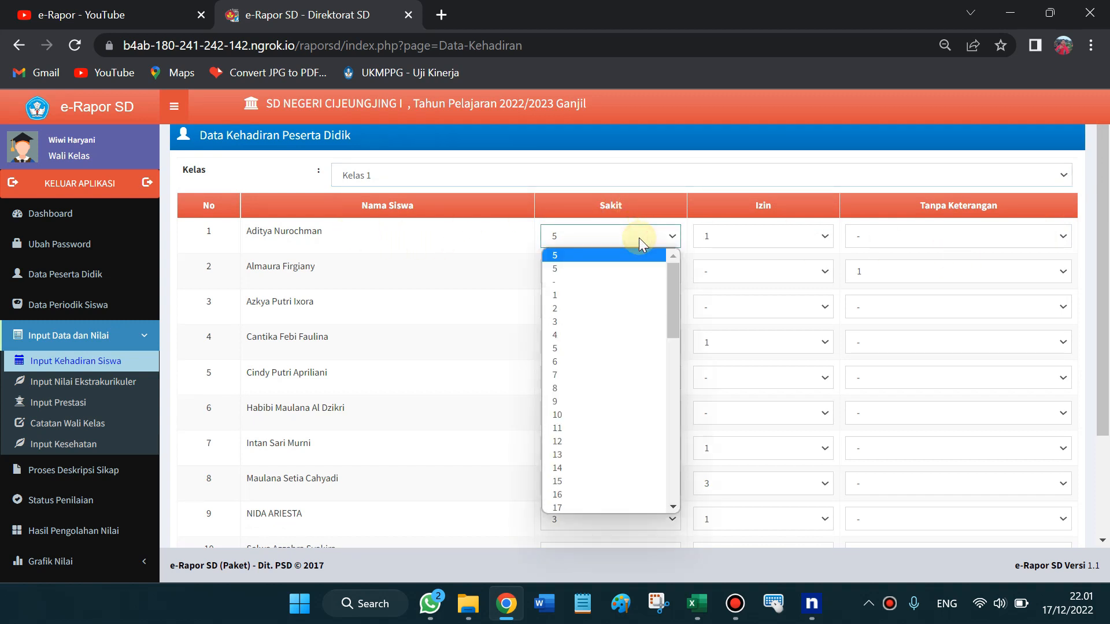
{"action": "left_click", "coordinate": [755, 235]}
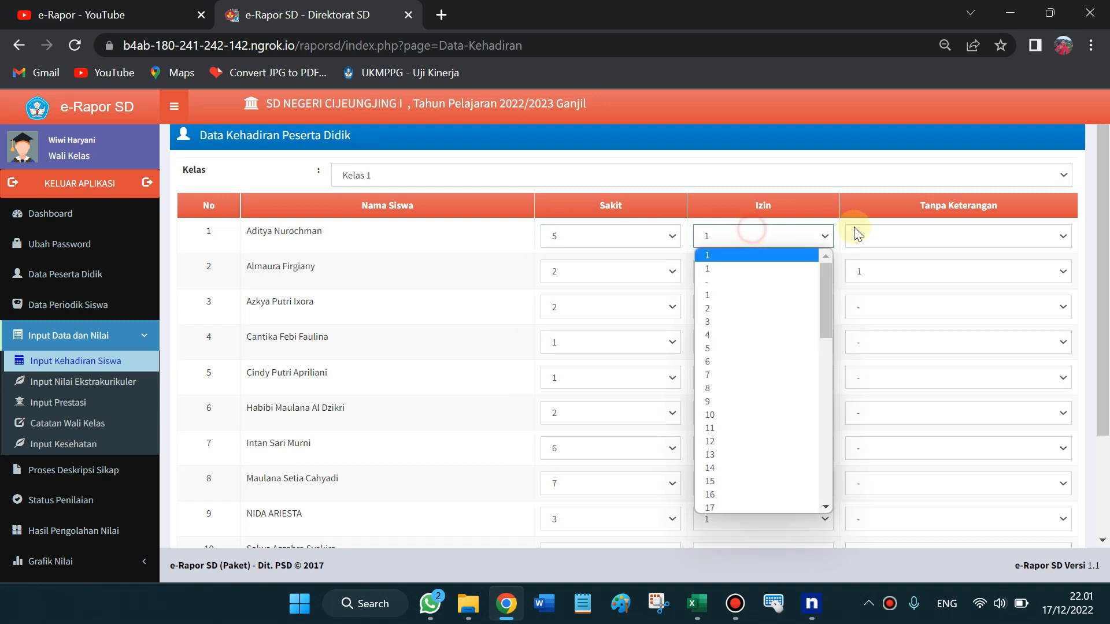
{"action": "left_click", "coordinate": [936, 234]}
{"action": "left_click_drag", "start_coordinate": [1103, 335], "coordinate": [1105, 427]}
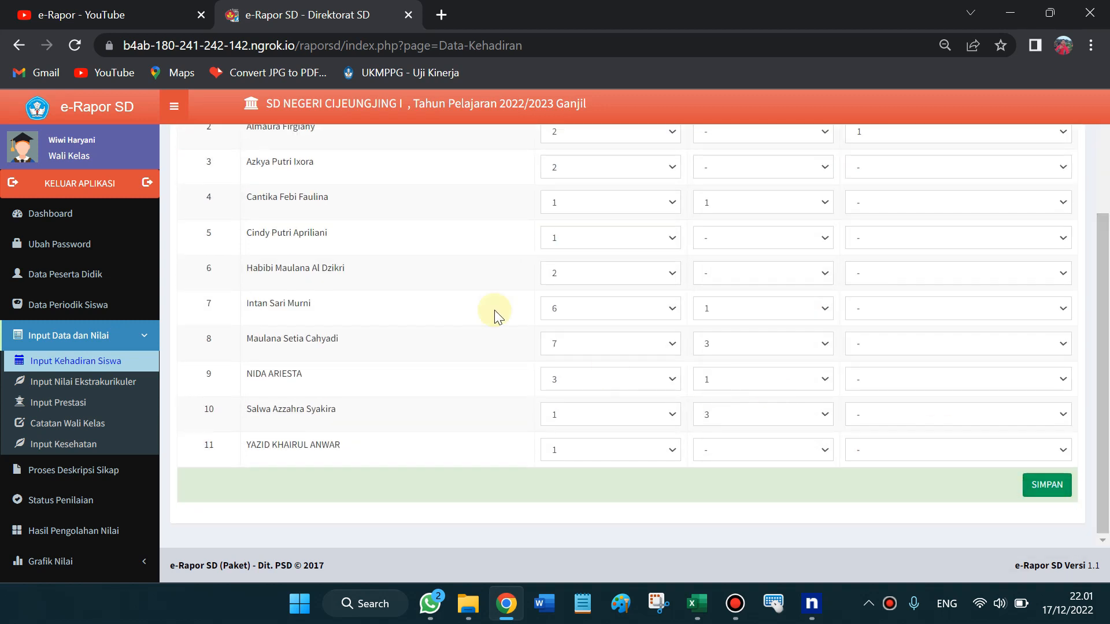
{"action": "left_click", "coordinate": [107, 383]}
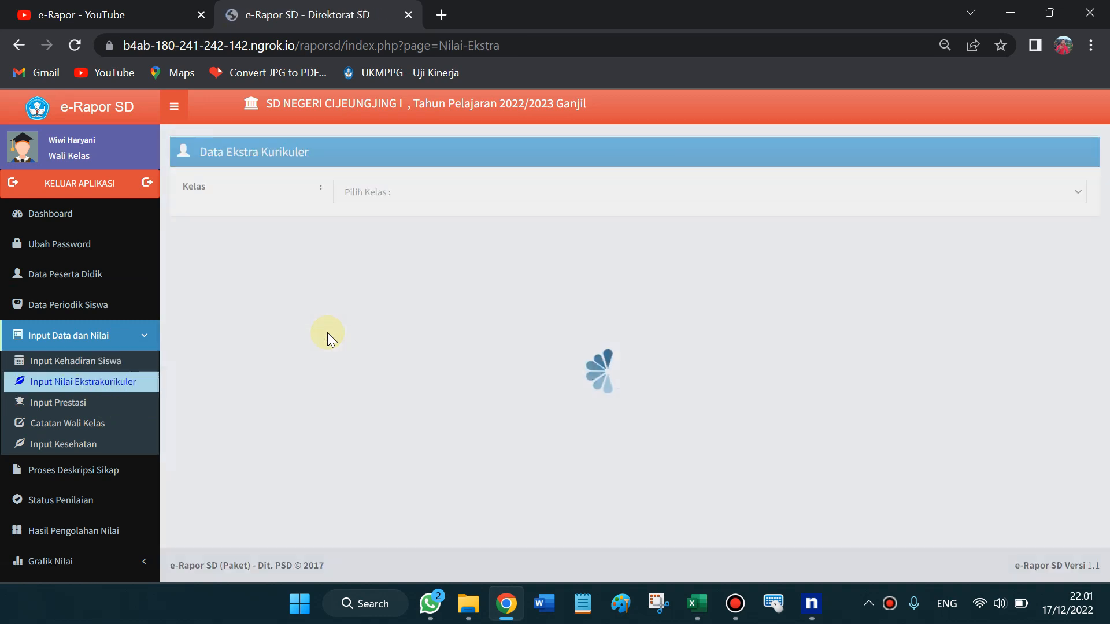
Load Kelas 1's extracurricular entries and review the Pramuka grades rated Baik
{"action": "left_click", "coordinate": [361, 194]}
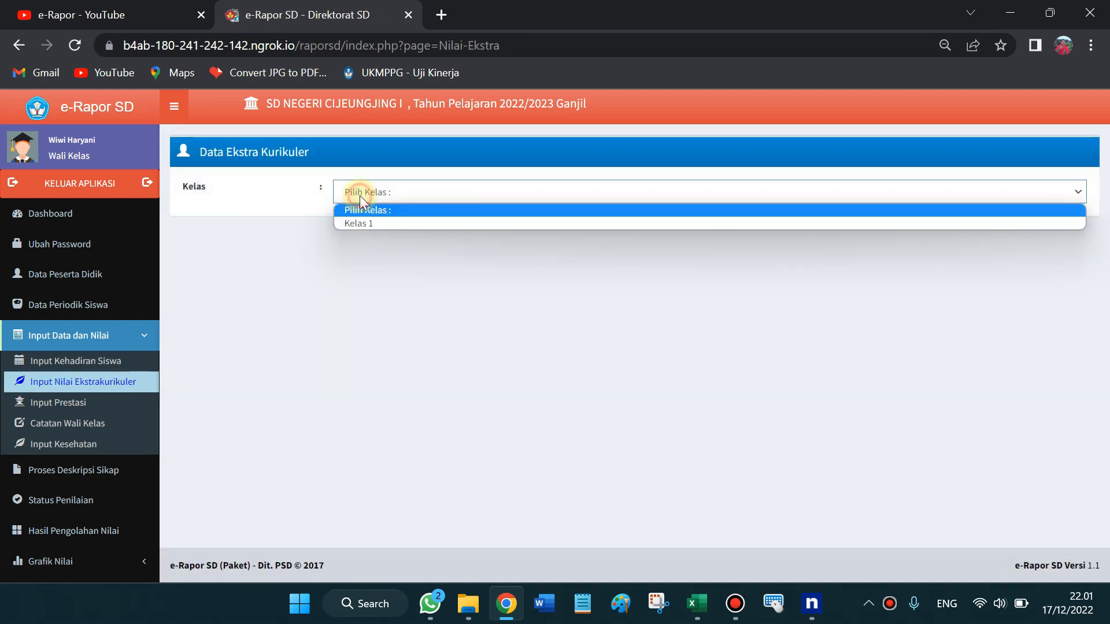
{"action": "left_click", "coordinate": [382, 222]}
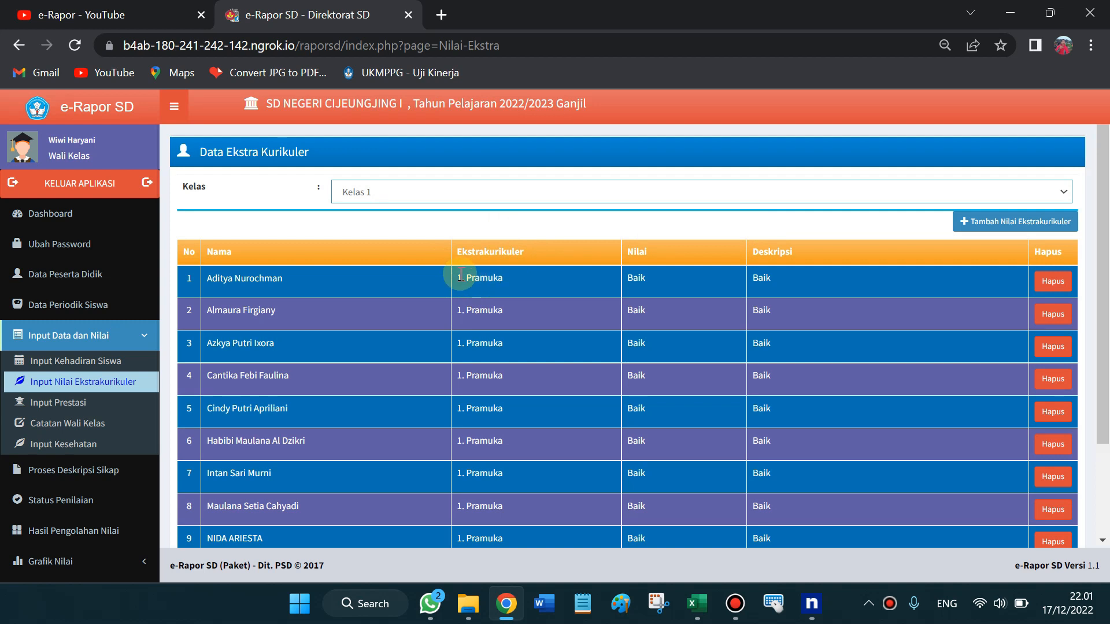
{"action": "left_click_drag", "start_coordinate": [461, 277], "coordinate": [609, 255]}
{"action": "left_click", "coordinate": [450, 220]}
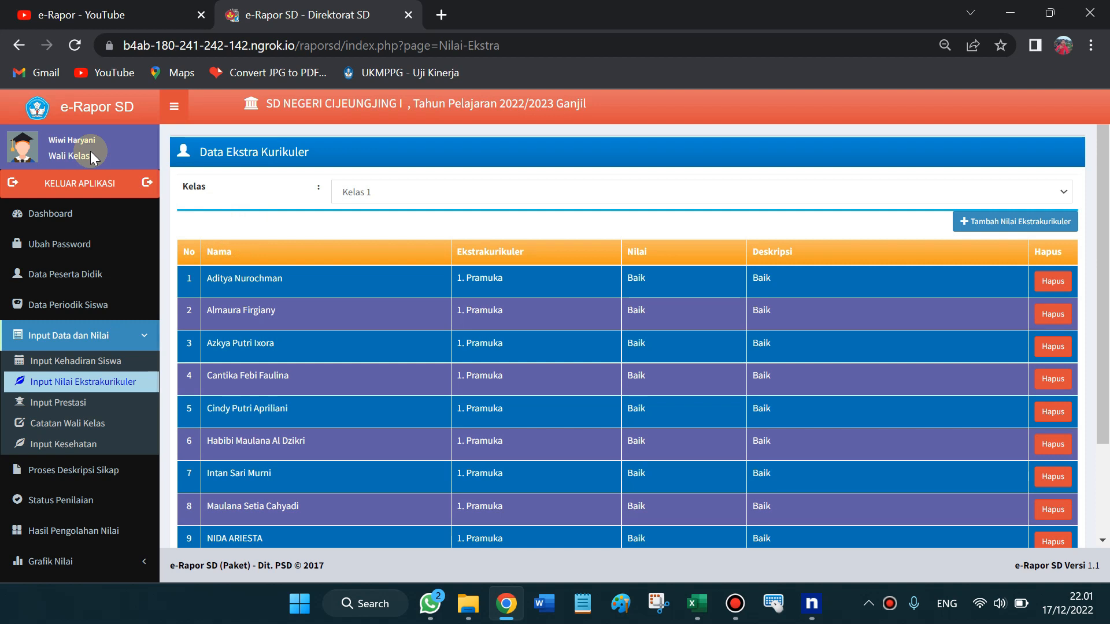
{"action": "left_click_drag", "start_coordinate": [50, 155], "coordinate": [94, 159]}
Navigate the Input Data dan Nilai menu to the Input Prestasi page
{"action": "left_click", "coordinate": [144, 334]}
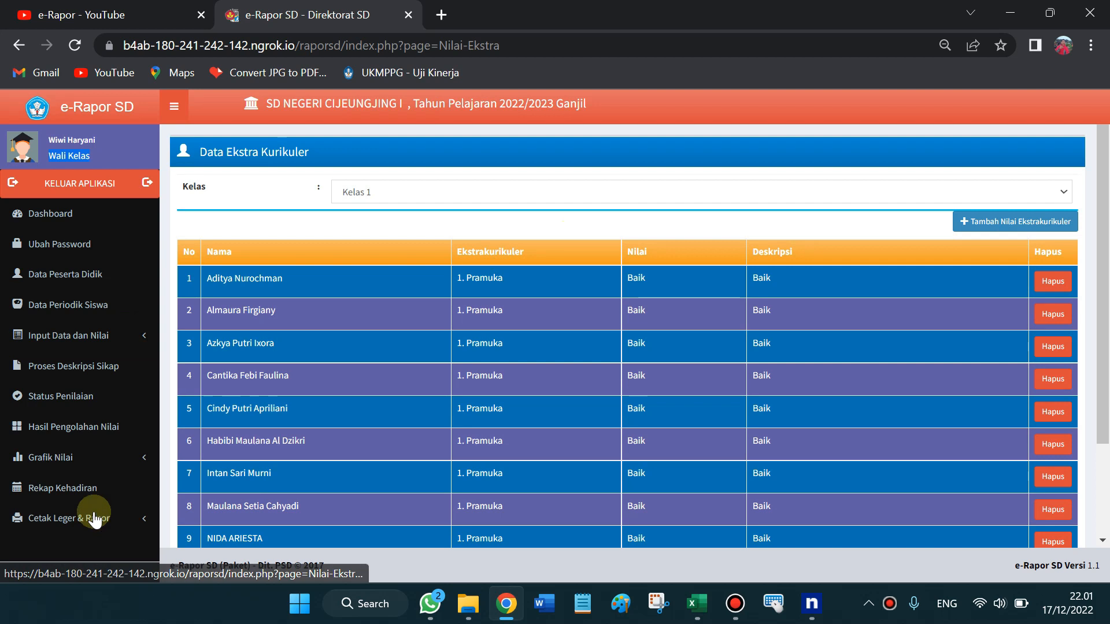
{"action": "left_click", "coordinate": [95, 519]}
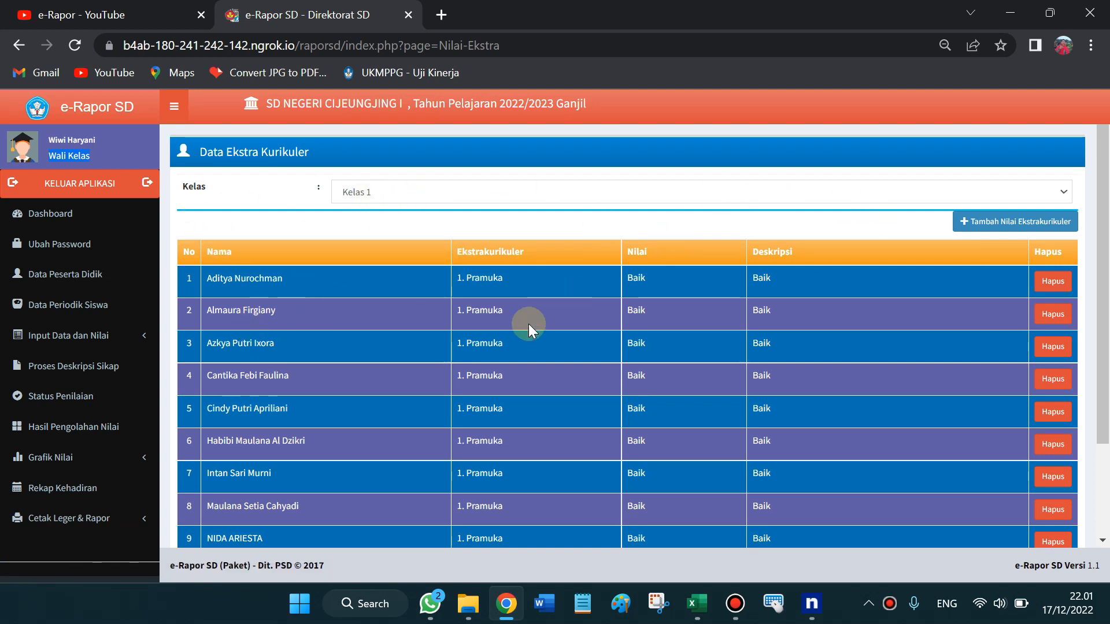
{"action": "mouse_move", "coordinate": [1107, 240]}
{"action": "left_mouse_down"}
{"action": "mouse_move", "coordinate": [1107, 346]}
{"action": "mouse_move", "coordinate": [1108, 248]}
{"action": "left_mouse_up"}
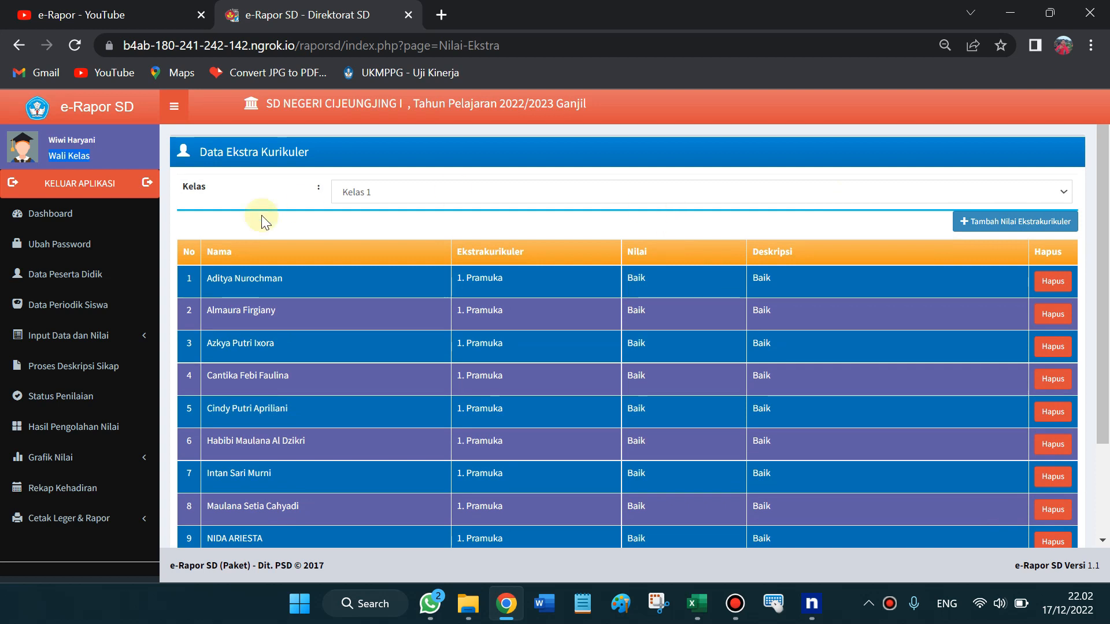
{"action": "left_click", "coordinate": [96, 337]}
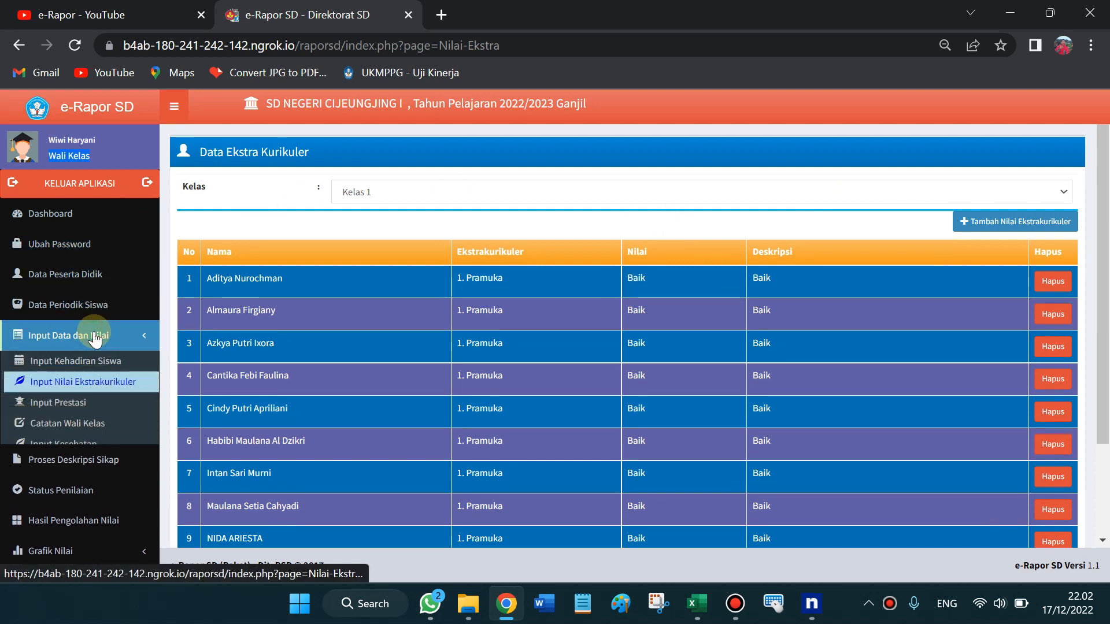
{"action": "left_click", "coordinate": [96, 403]}
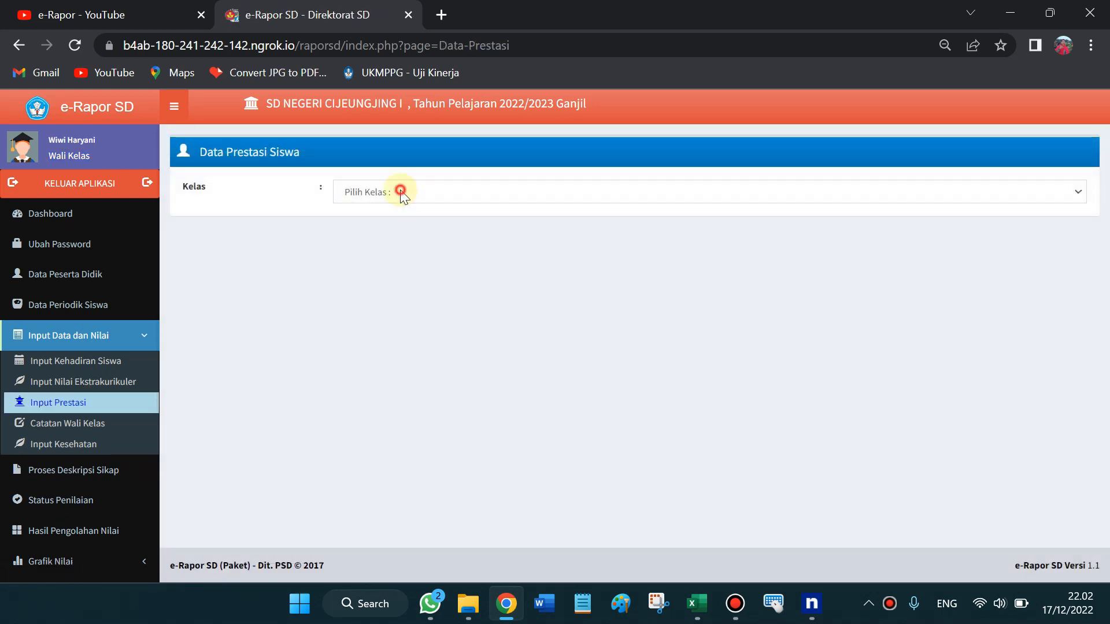
Load the achievement records for Kelas 1
{"action": "left_click", "coordinate": [401, 196]}
{"action": "left_click", "coordinate": [397, 214]}
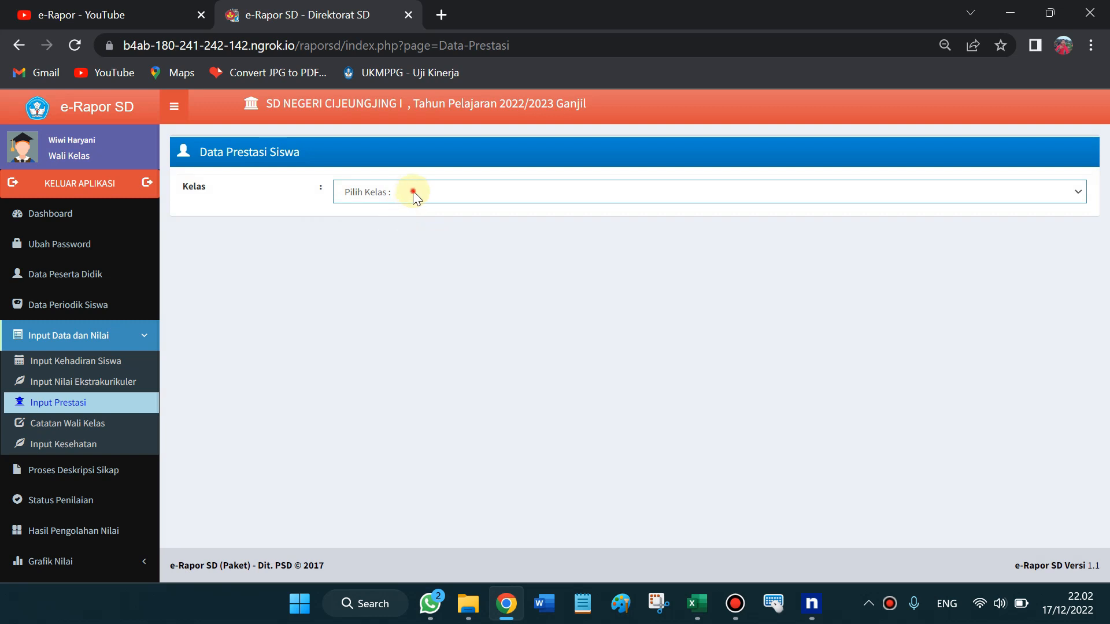
{"action": "left_click", "coordinate": [414, 196]}
{"action": "left_click", "coordinate": [414, 221]}
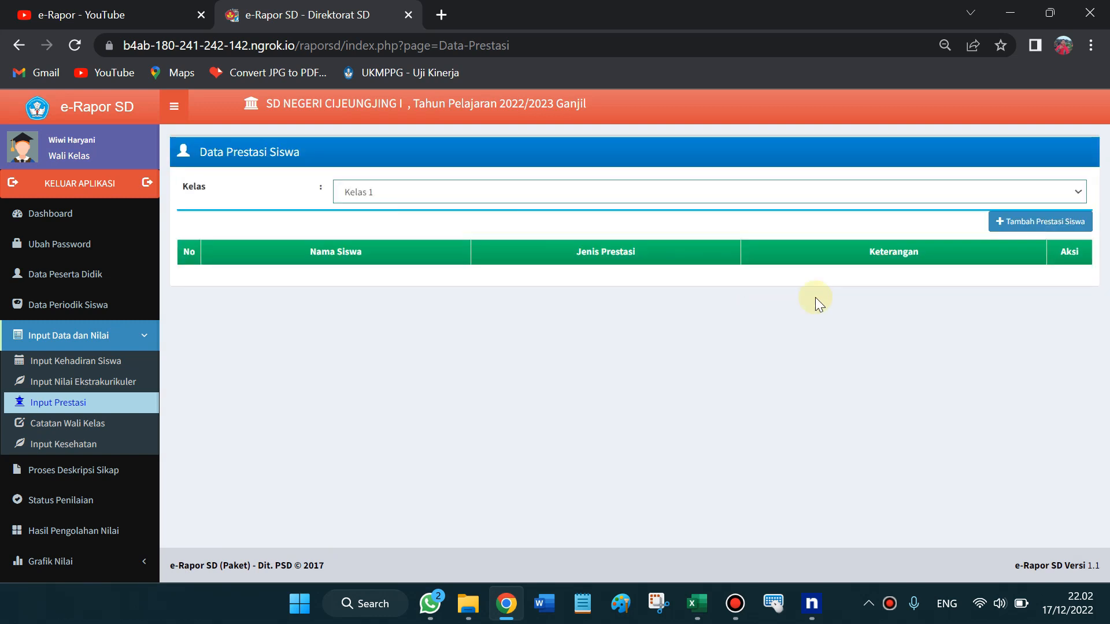
Add a new achievement for the first student with type 'JUARA 1 LOMBA MEWARNAI'
{"action": "left_click", "coordinate": [1053, 233]}
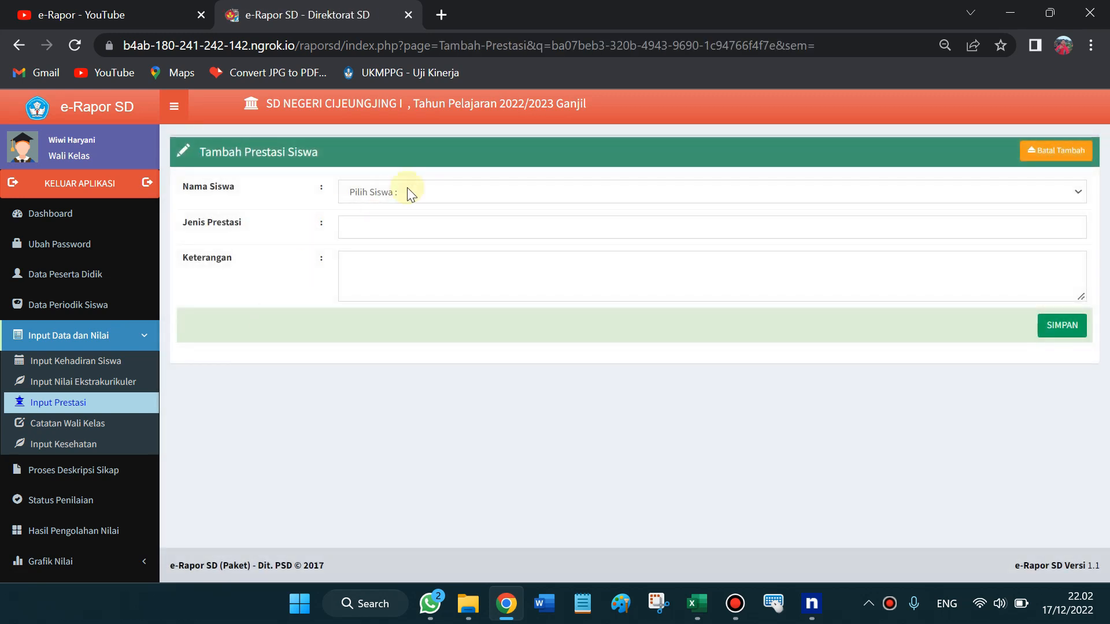
{"action": "left_click", "coordinate": [407, 189]}
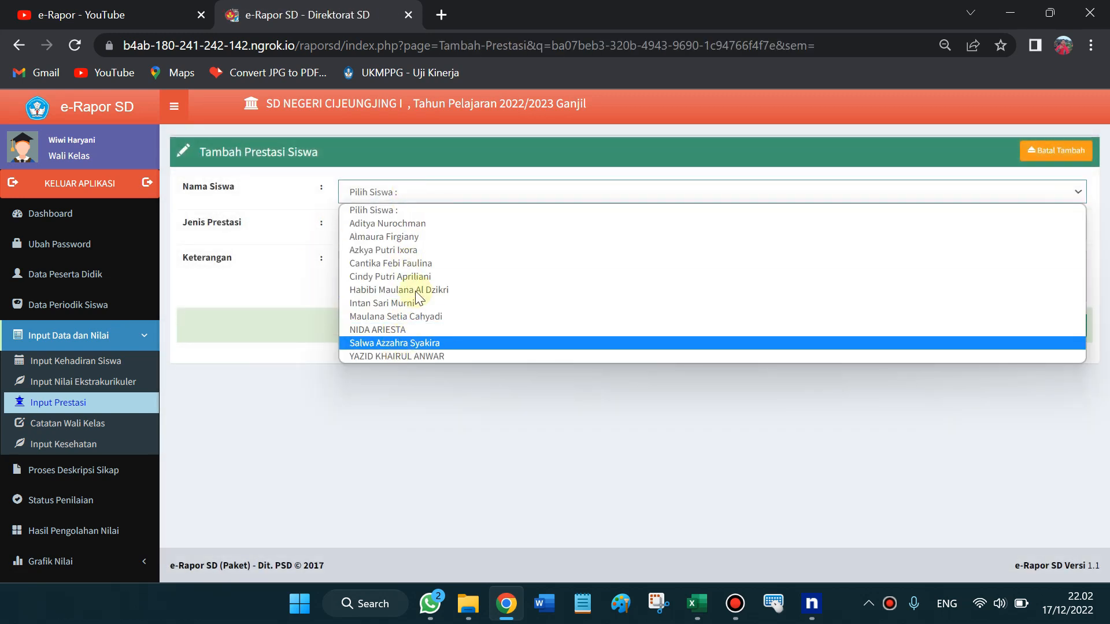
{"action": "left_click", "coordinate": [427, 223]}
{"action": "left_click", "coordinate": [412, 226]}
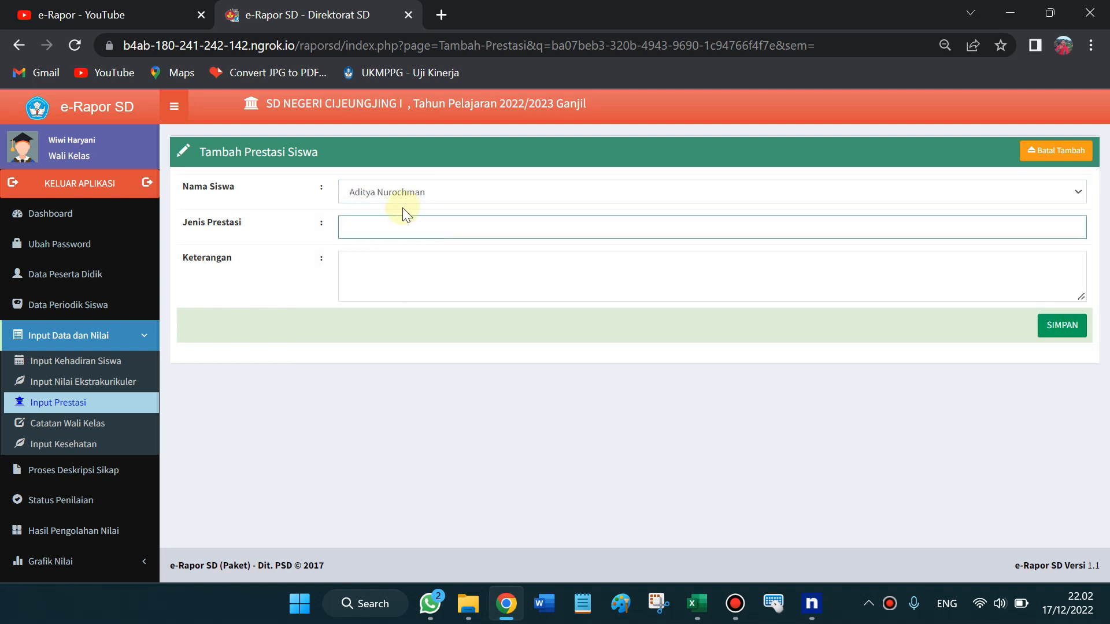
{"action": "left_click", "coordinate": [375, 225]}
{"action": "left_click", "coordinate": [386, 259]}
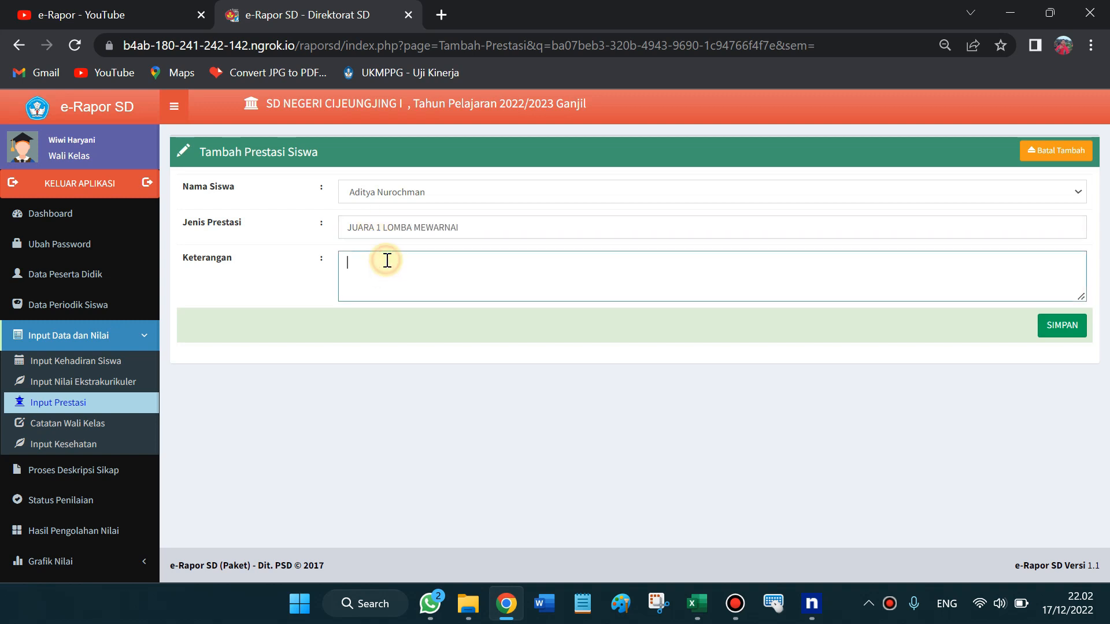
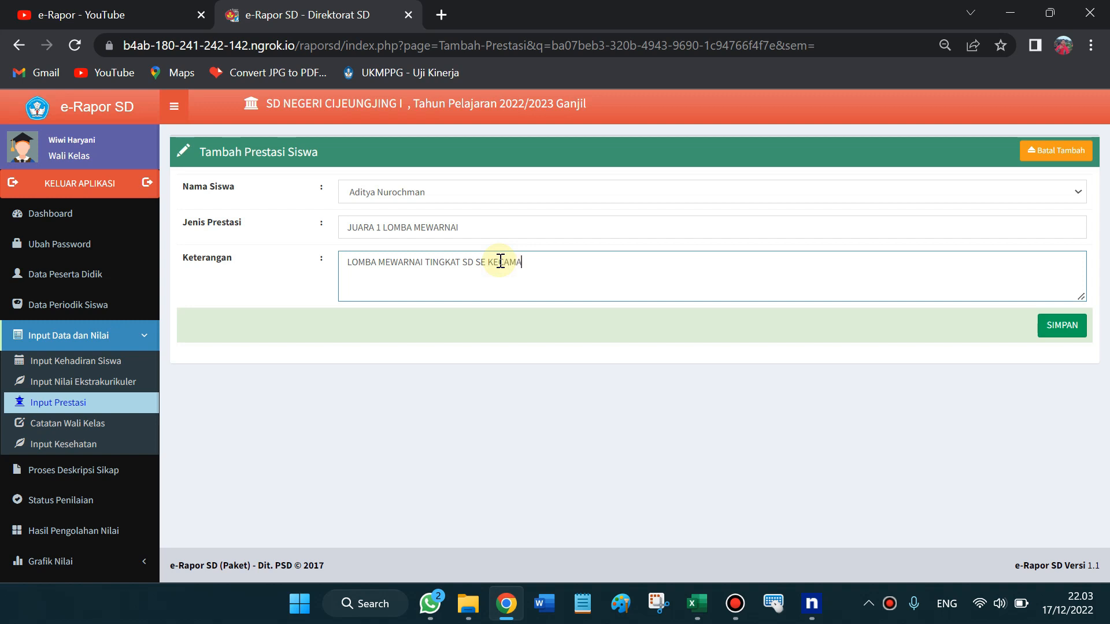
Finish the Keterangan text, then cancel the new entry with Batal Tambah
{"action": "type", "text": "EDE TAHUN 2022"}
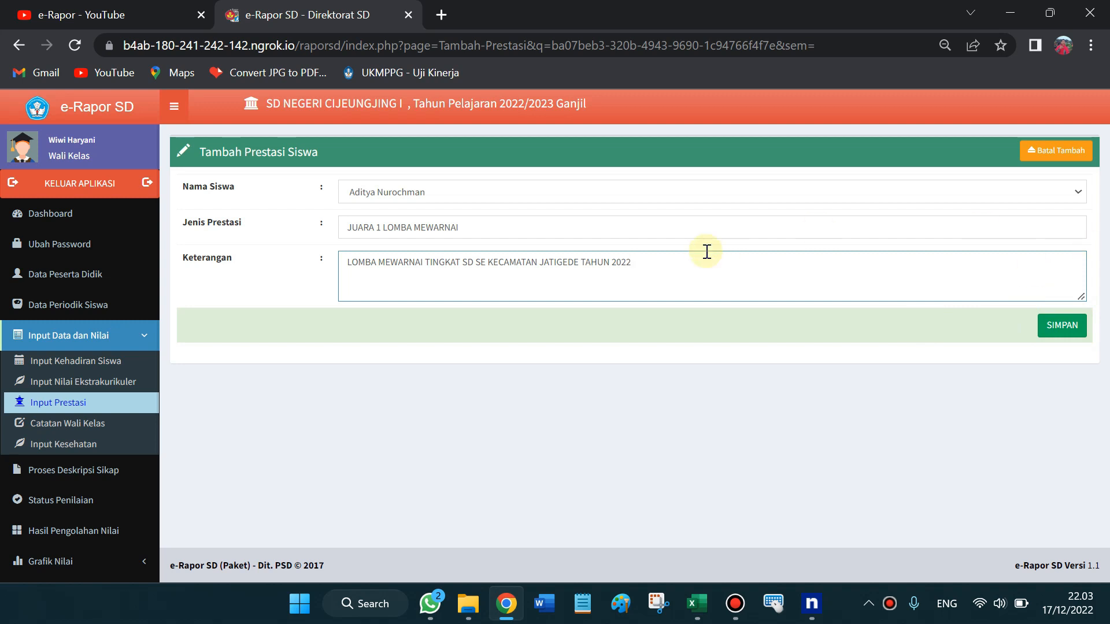
{"action": "left_click", "coordinate": [1042, 155]}
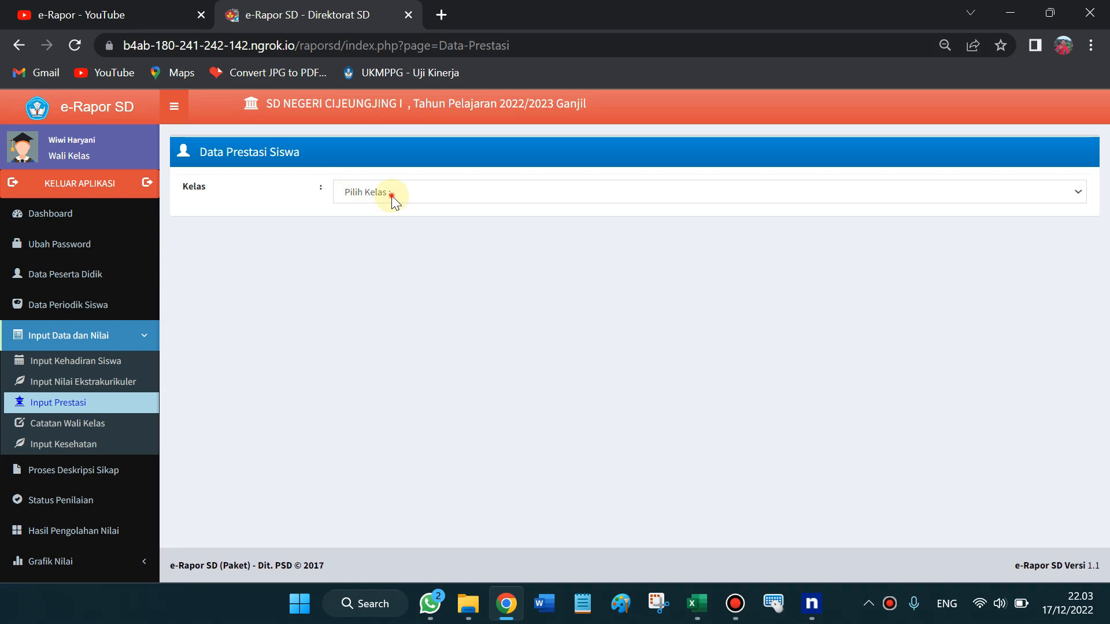
Leave the Kelas dropdown unchanged and switch to the Catatan Wali Kelas page
{"action": "left_click", "coordinate": [391, 197]}
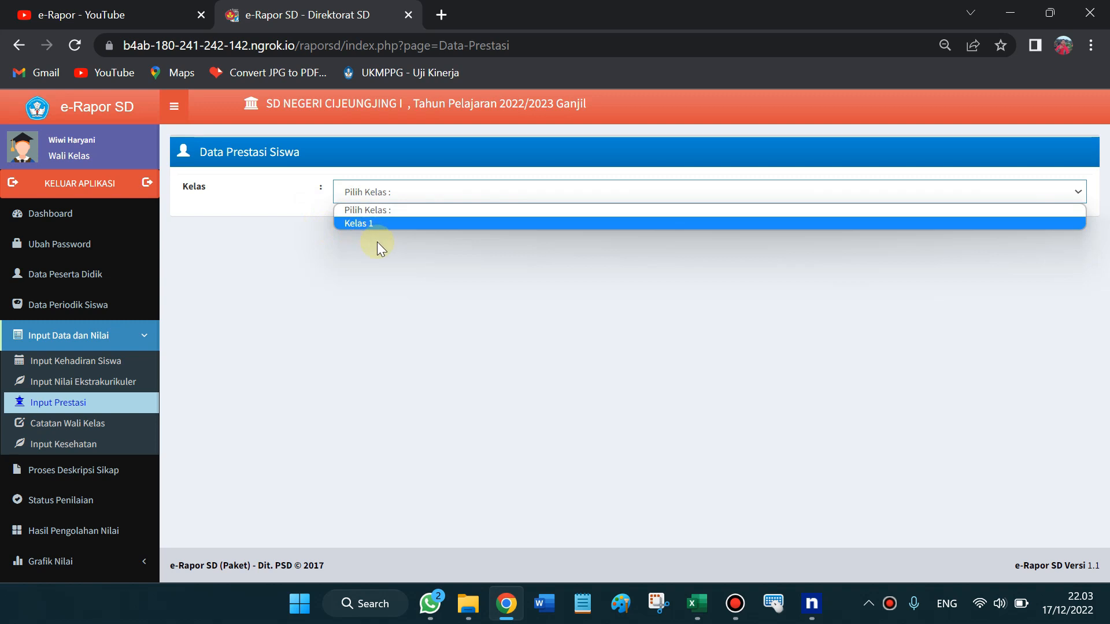
{"action": "left_click", "coordinate": [383, 261]}
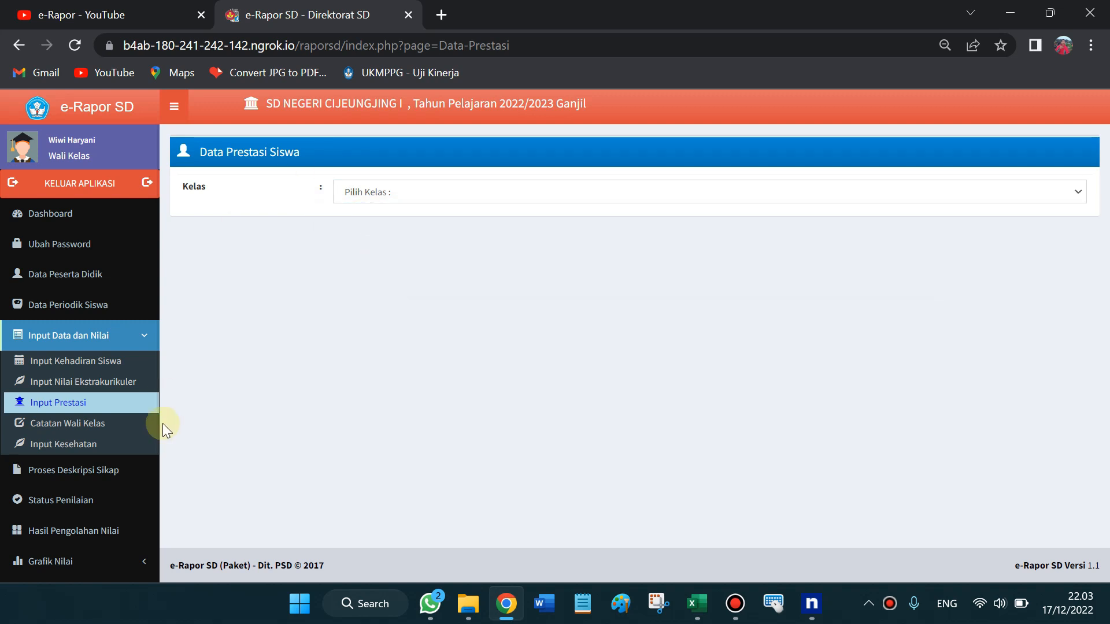
{"action": "left_click", "coordinate": [86, 431]}
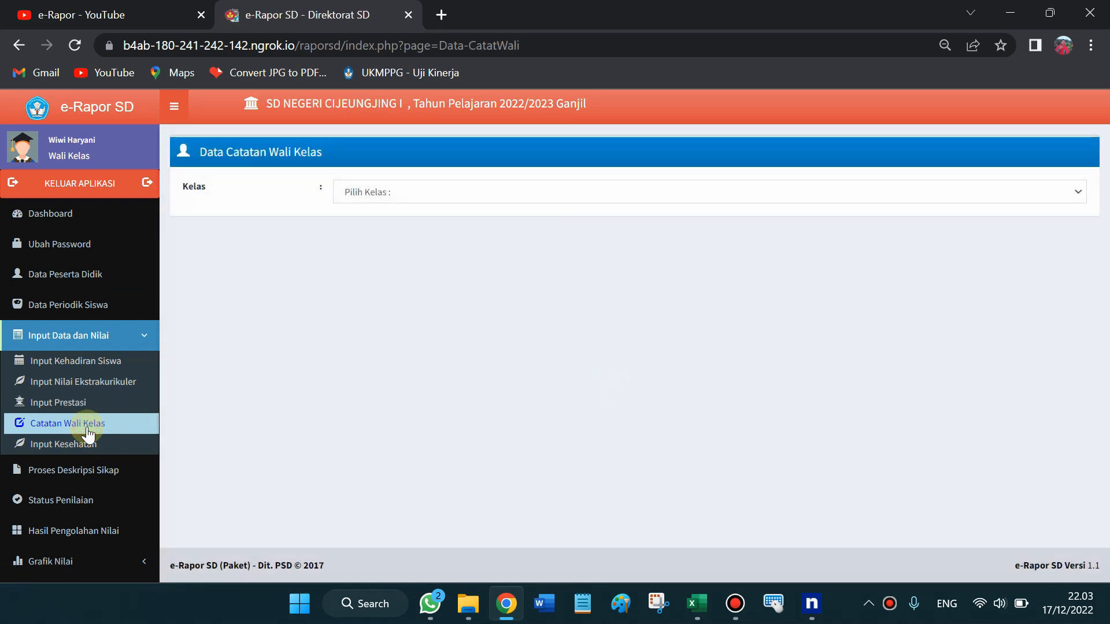
Load Kelas 1's notes and review rows 1 and 3, undoing an accidental text move
{"action": "left_click", "coordinate": [386, 188]}
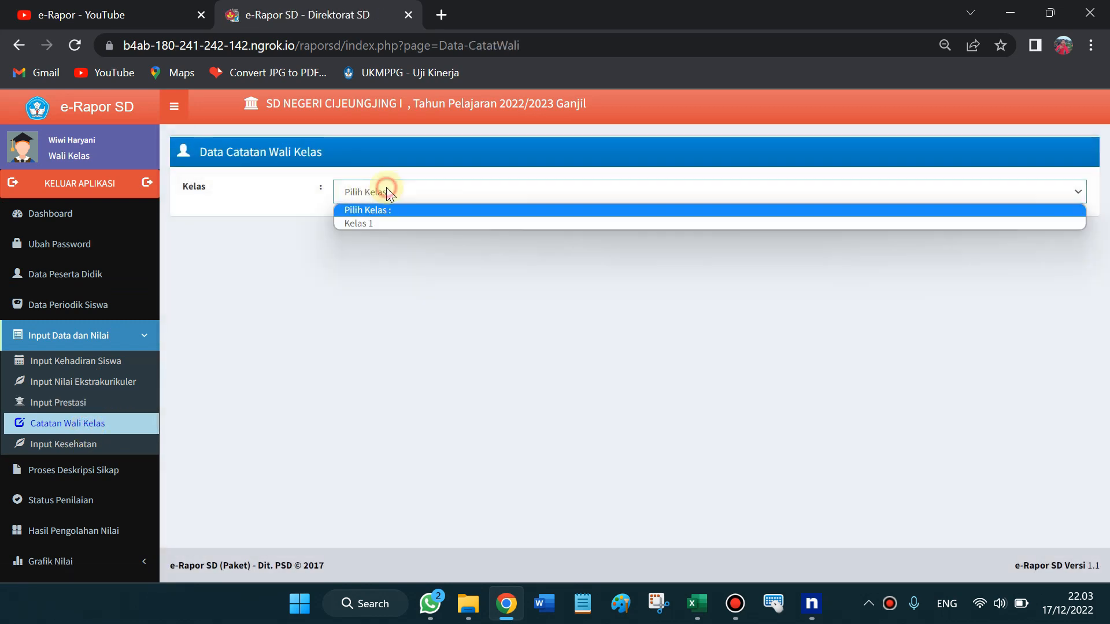
{"action": "left_click", "coordinate": [393, 219]}
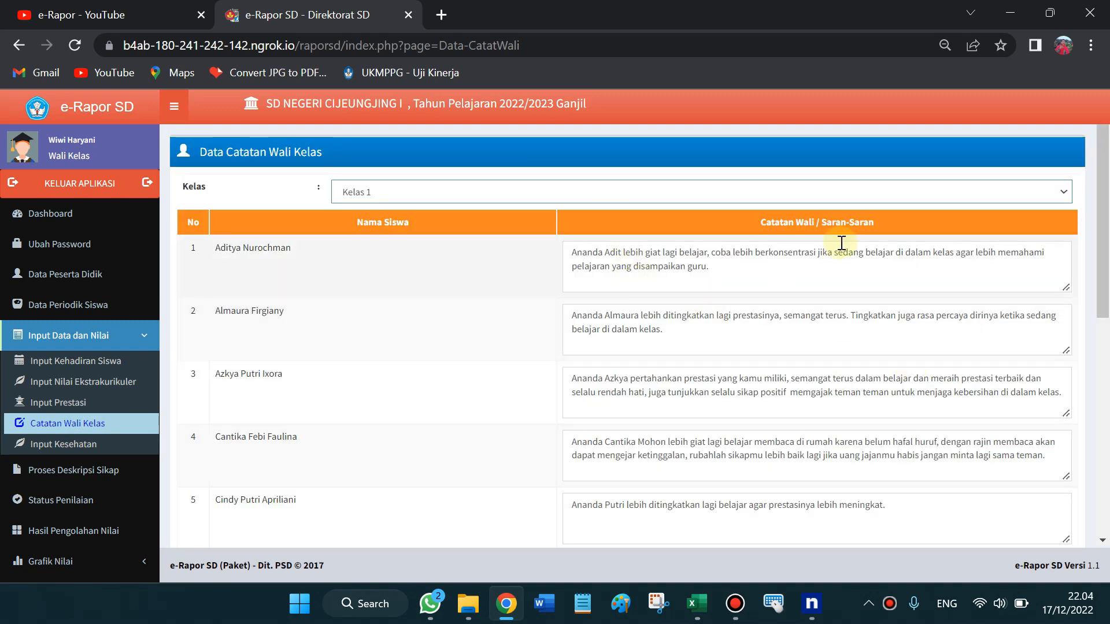
{"action": "left_click_drag", "start_coordinate": [1109, 243], "coordinate": [1105, 220]}
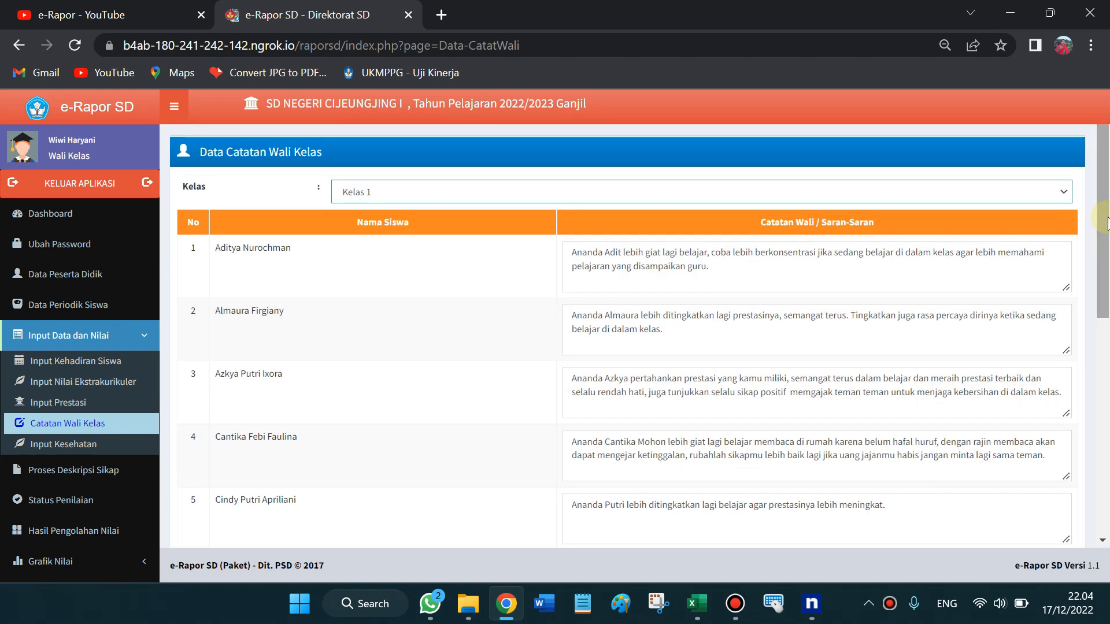
{"action": "left_click_drag", "start_coordinate": [719, 278], "coordinate": [650, 267]}
{"action": "left_click", "coordinate": [644, 296]}
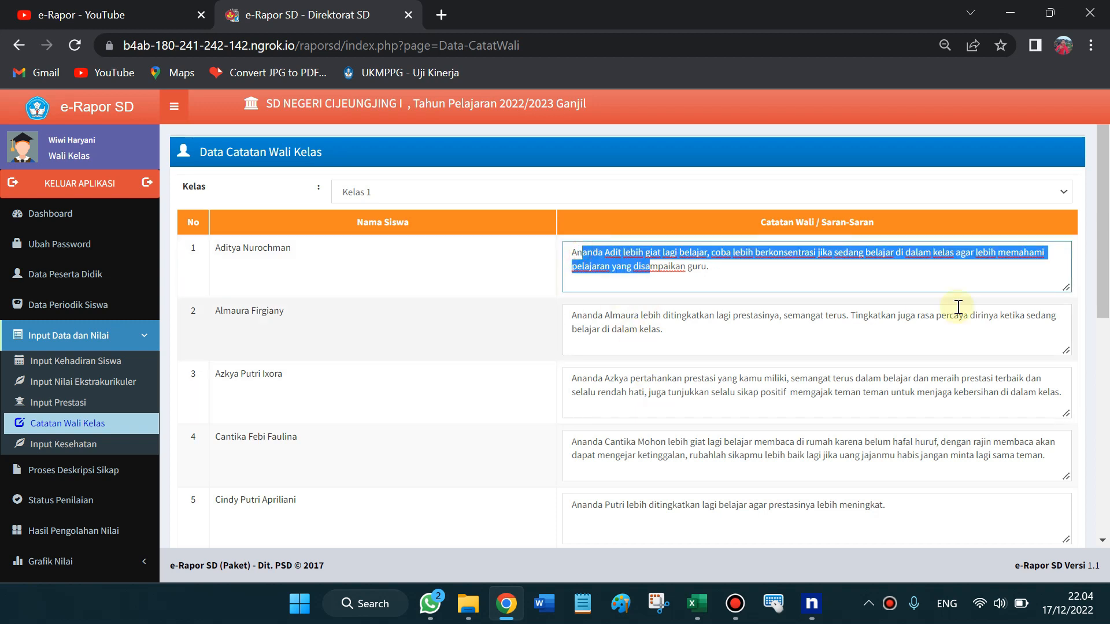
{"action": "mouse_move", "coordinate": [1108, 194]}
{"action": "left_mouse_down"}
{"action": "mouse_move", "coordinate": [1107, 339]}
{"action": "mouse_move", "coordinate": [1105, 204]}
{"action": "left_mouse_up"}
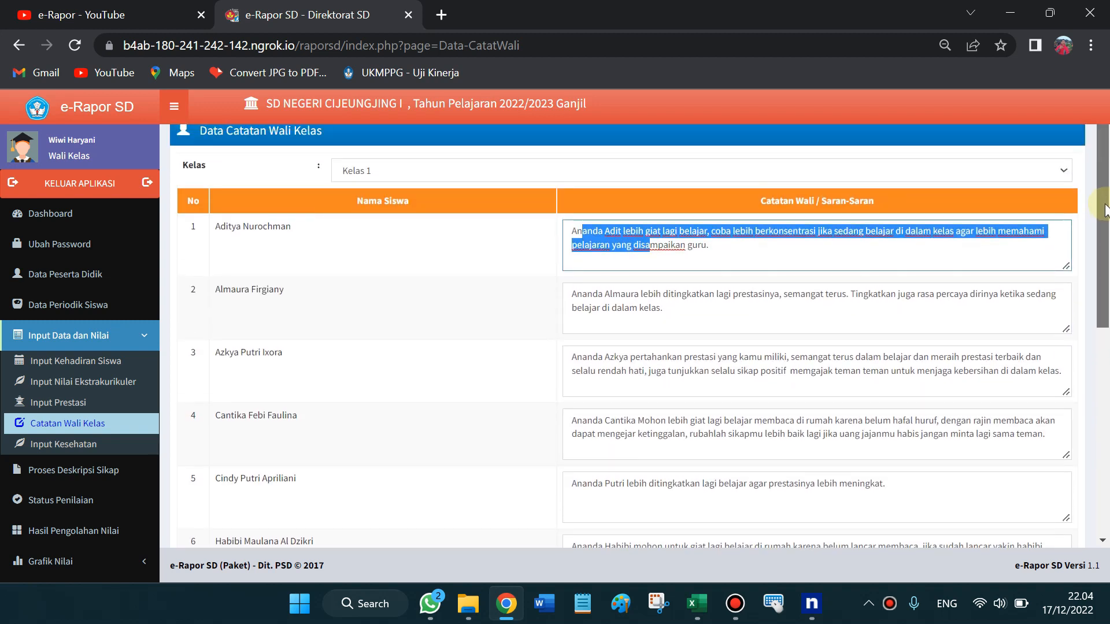
{"action": "left_click", "coordinate": [272, 253]}
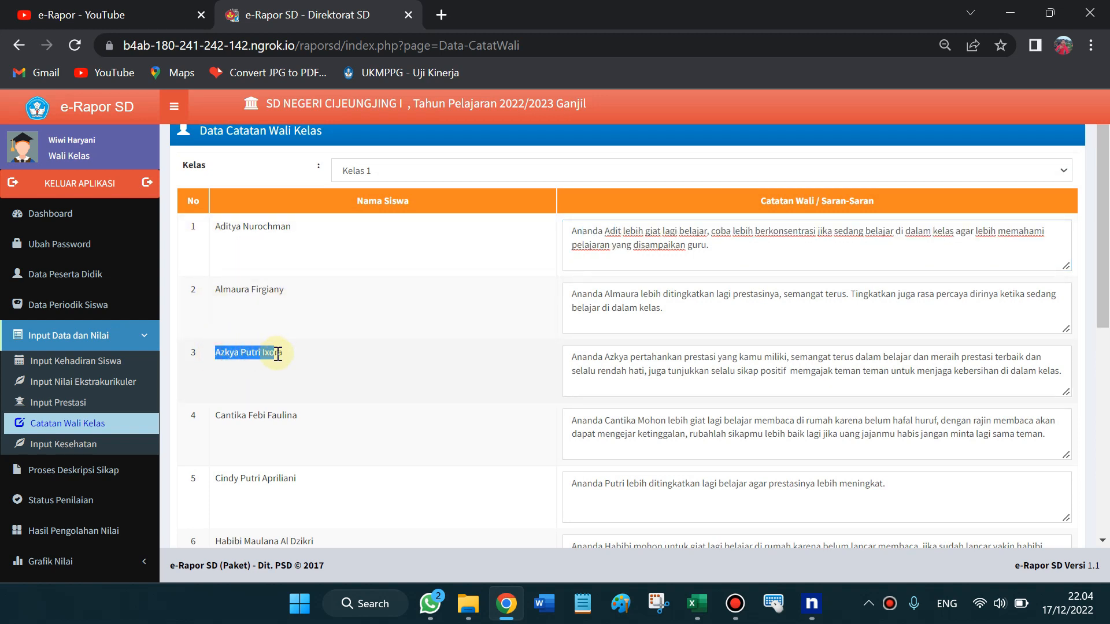
{"action": "left_click_drag", "start_coordinate": [587, 358], "coordinate": [895, 357]}
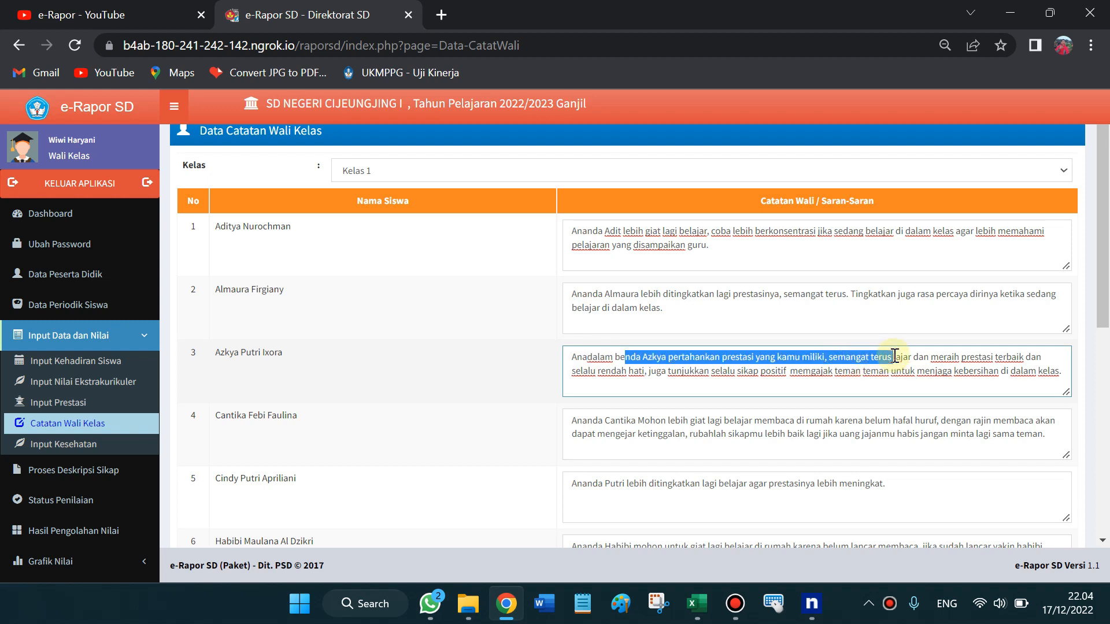
{"action": "key", "text": "ctrl+z"}
Review the Catatan Wali notes in rows 1 and 2
{"action": "mouse_move", "coordinate": [1106, 262]}
{"action": "left_mouse_down"}
{"action": "mouse_move", "coordinate": [1107, 312]}
{"action": "mouse_move", "coordinate": [1108, 245]}
{"action": "left_mouse_up"}
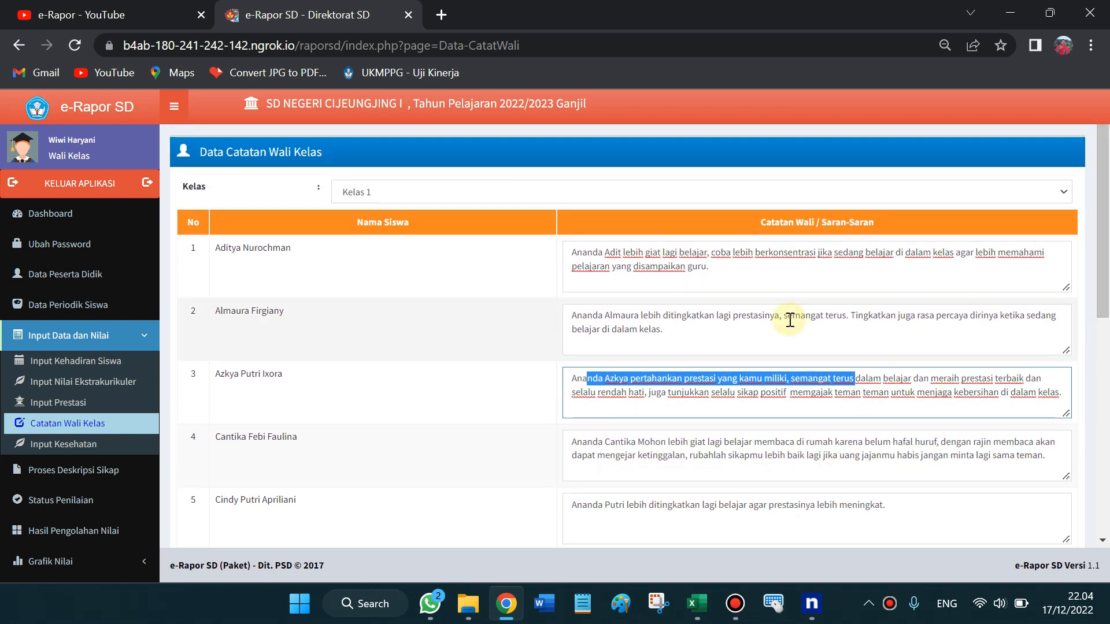
{"action": "left_click", "coordinate": [739, 272]}
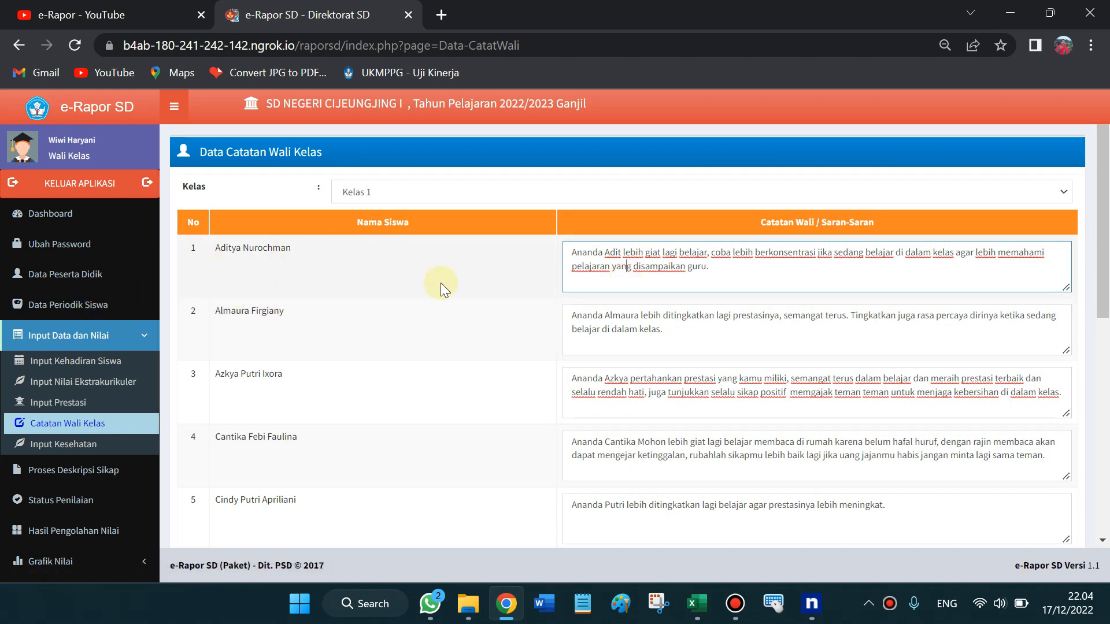
{"action": "left_click", "coordinate": [671, 342]}
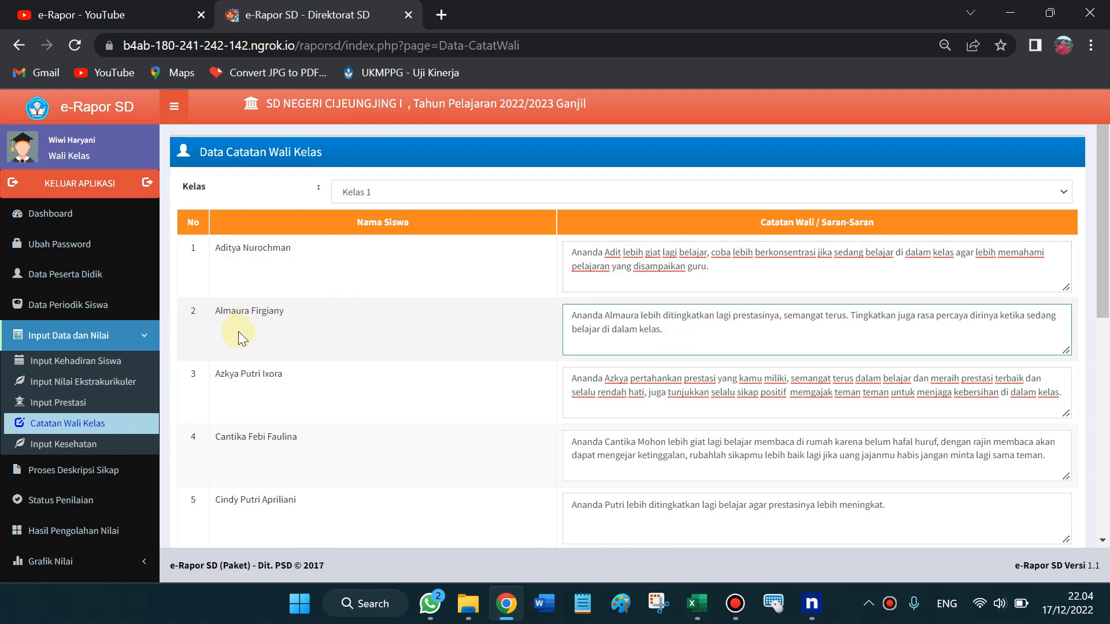
{"action": "left_click_drag", "start_coordinate": [1102, 205], "coordinate": [1105, 458]}
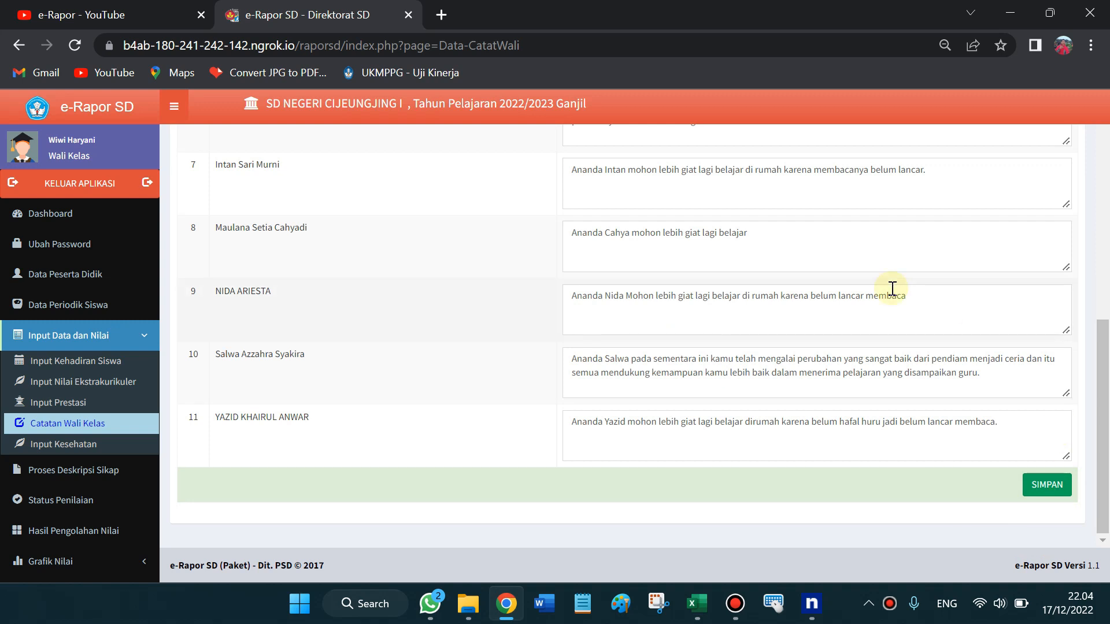
{"action": "left_click_drag", "start_coordinate": [1103, 397], "coordinate": [1099, 184]}
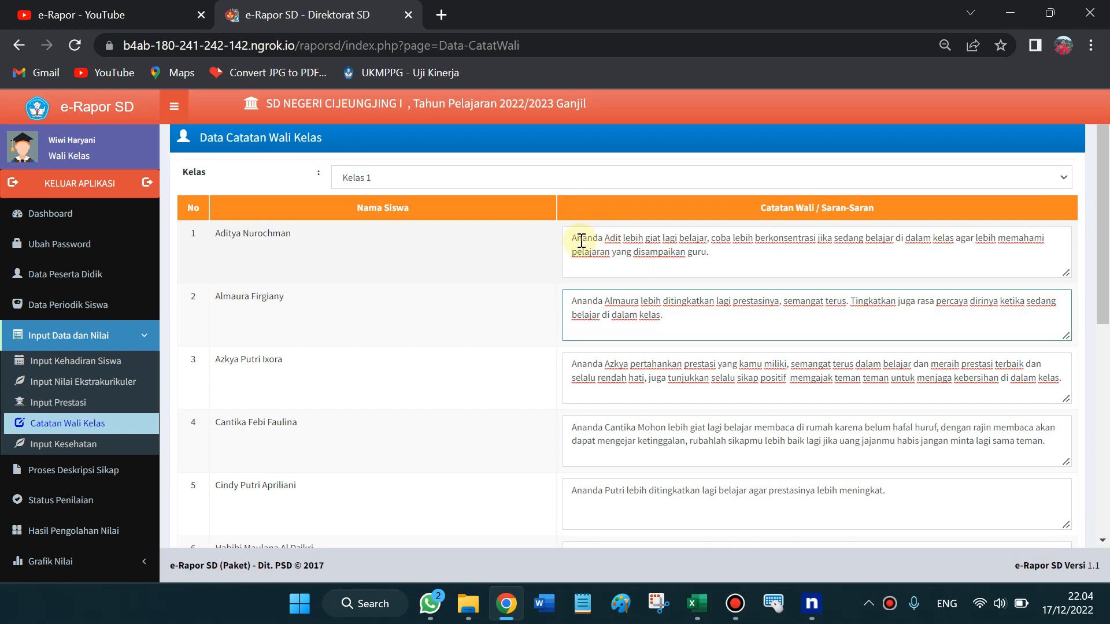
{"action": "left_click_drag", "start_coordinate": [1104, 222], "coordinate": [1104, 261]}
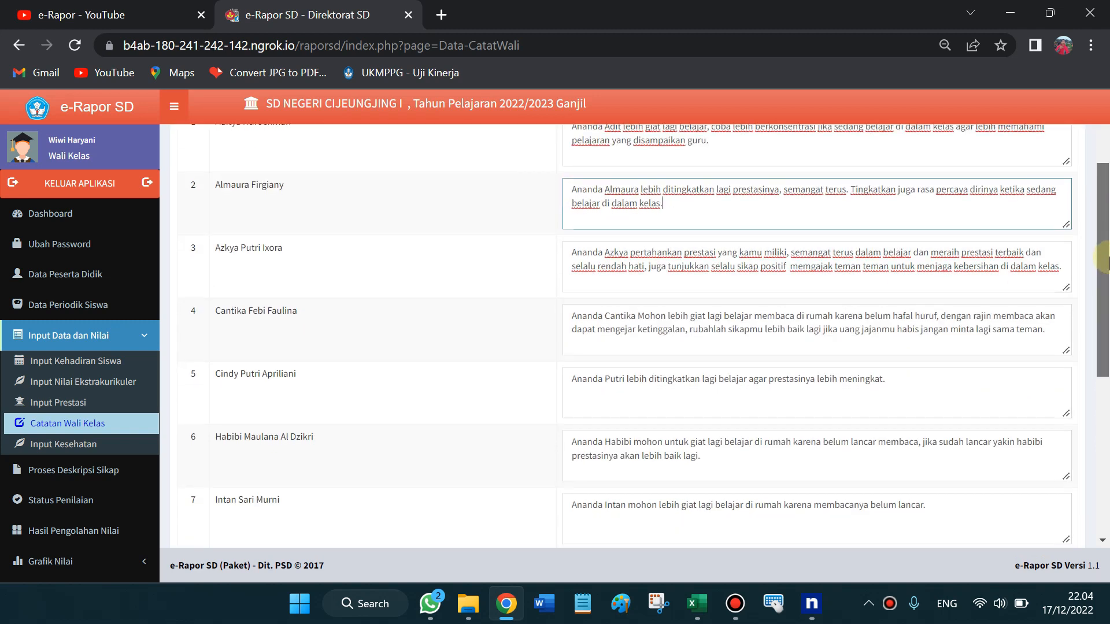
{"action": "scroll", "coordinate": [1105, 260], "scroll_direction": "up", "scroll_amount": 2}
{"action": "left_click", "coordinate": [737, 246]}
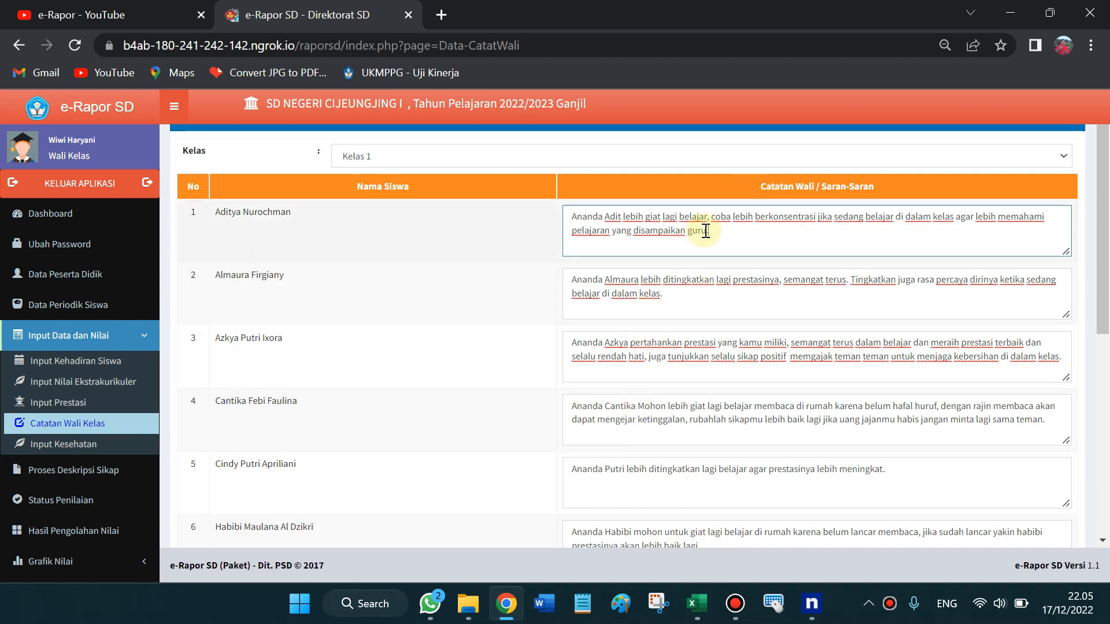
Check the last line of row 1's note and the note in row 11
{"action": "left_click_drag", "start_coordinate": [1103, 203], "coordinate": [1062, 159]}
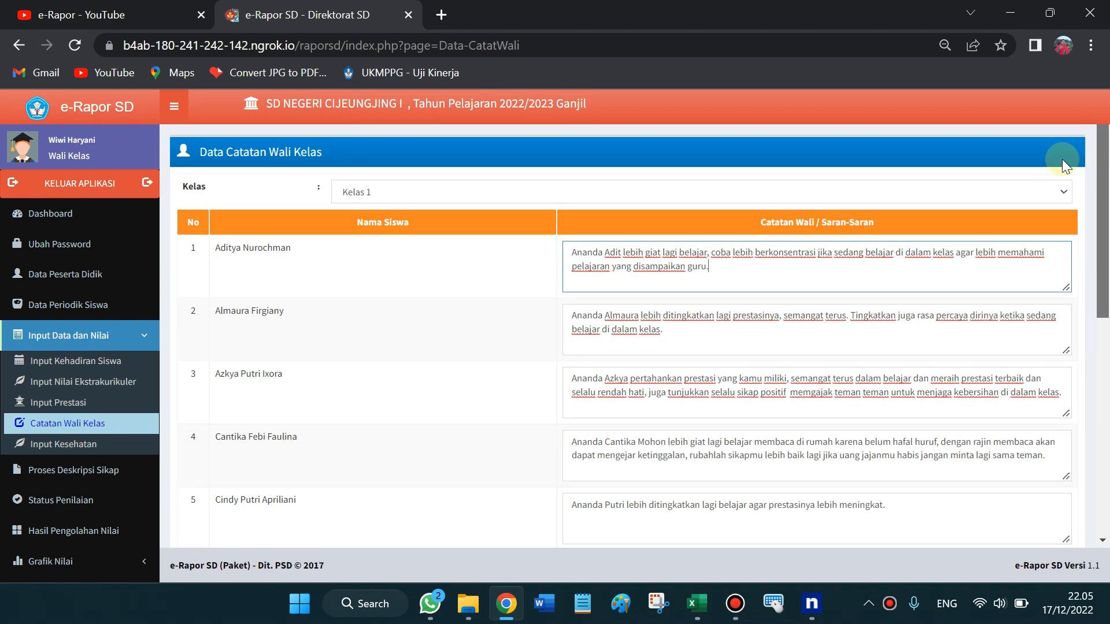
{"action": "left_click_drag", "start_coordinate": [734, 278], "coordinate": [572, 265]}
{"action": "left_click_drag", "start_coordinate": [1106, 128], "coordinate": [1104, 308]}
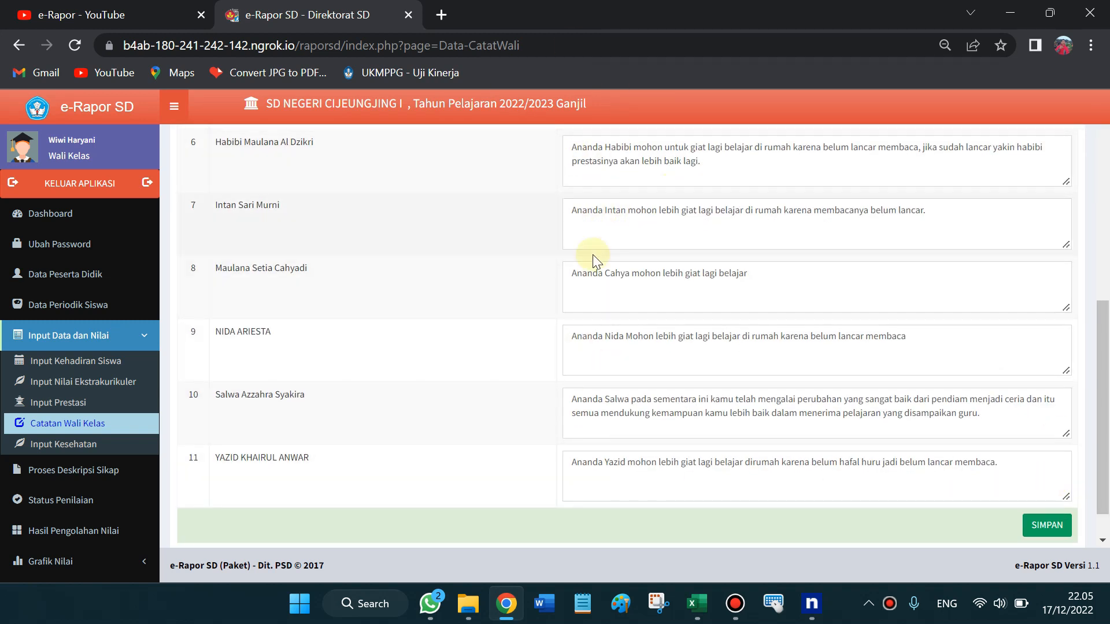
{"action": "left_click", "coordinate": [717, 478]}
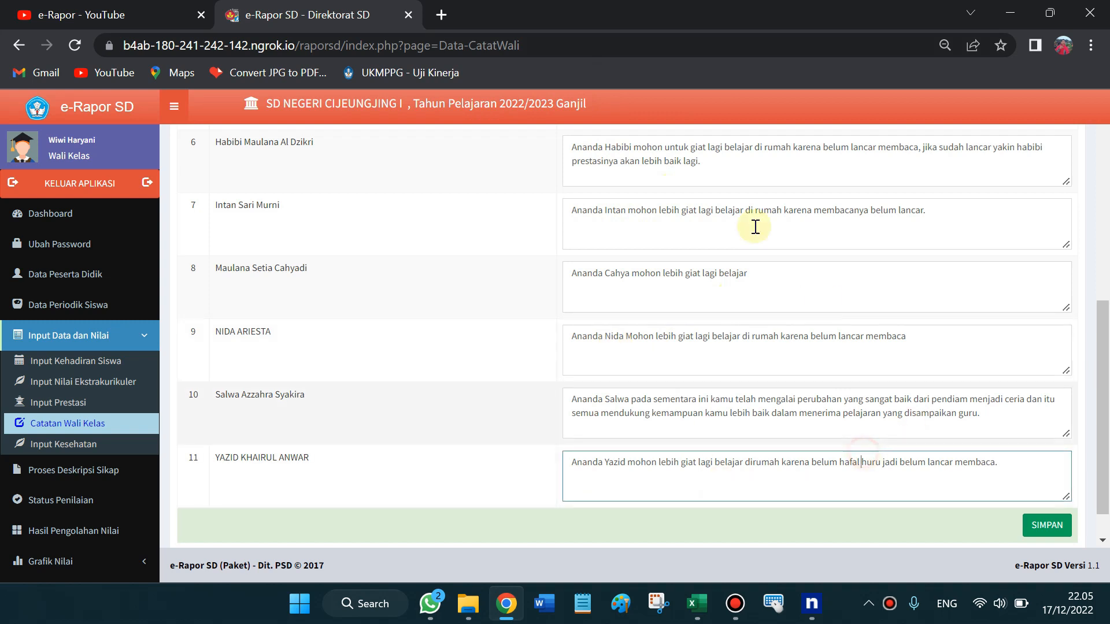
{"action": "scroll", "coordinate": [1101, 317], "scroll_direction": "up", "scroll_amount": 3}
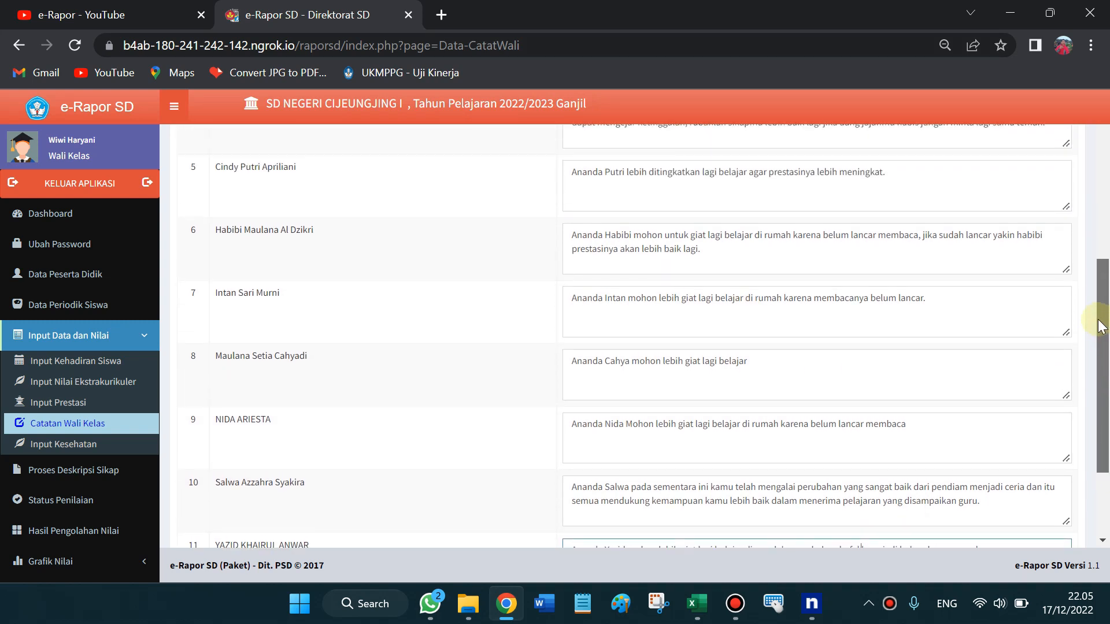
{"action": "scroll", "coordinate": [1102, 184], "scroll_direction": "up", "scroll_amount": 4}
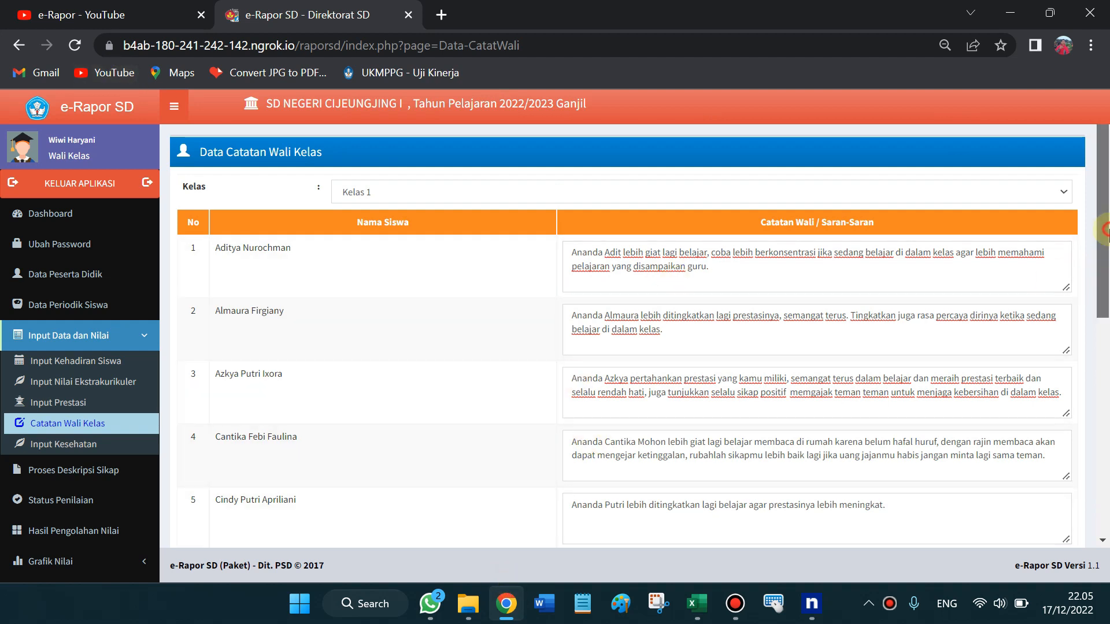
{"action": "scroll", "coordinate": [1105, 312], "scroll_direction": "down", "scroll_amount": 3}
{"action": "left_click_drag", "start_coordinate": [1105, 312], "coordinate": [1105, 357]}
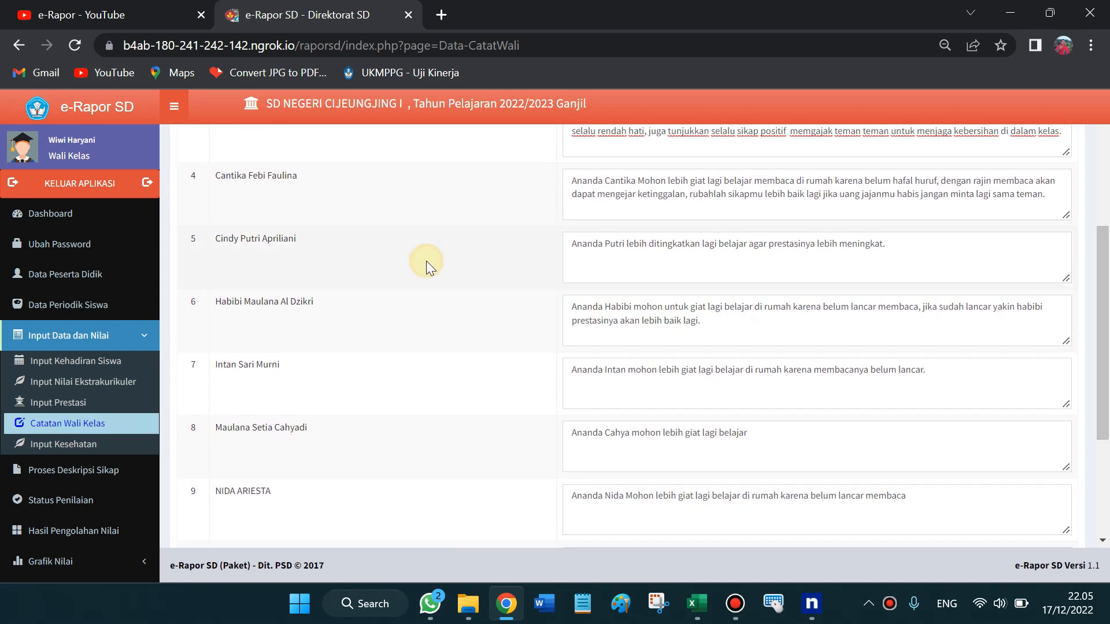
Load the Input Kesehatan data for Kelas 1
{"action": "left_click", "coordinate": [91, 447]}
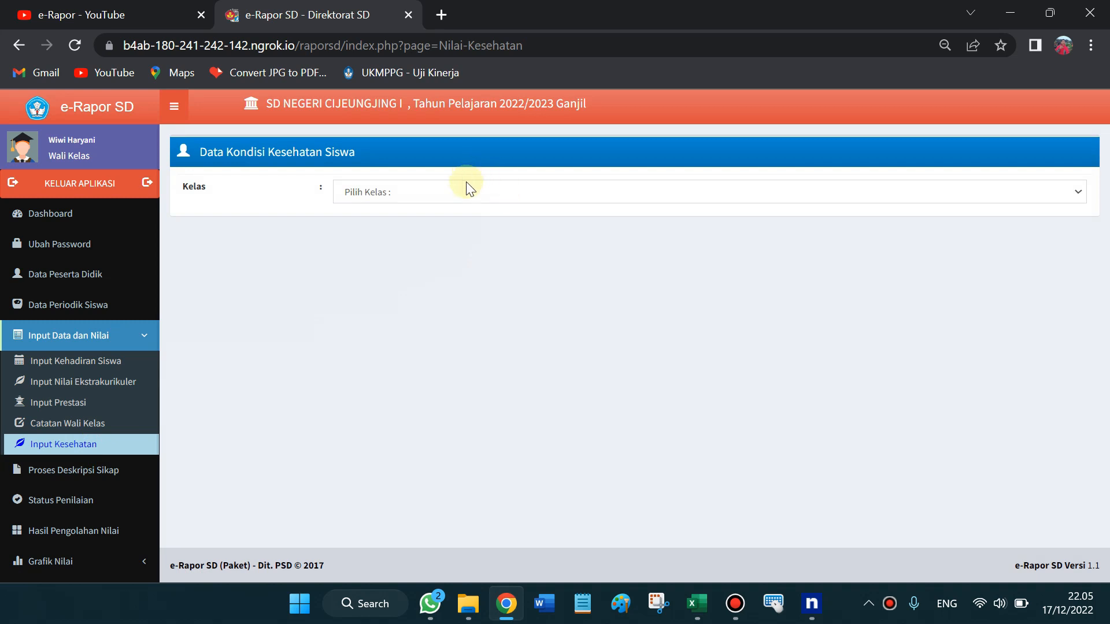
{"action": "left_click", "coordinate": [466, 185]}
{"action": "key", "text": "Down"}
{"action": "key", "text": "Return"}
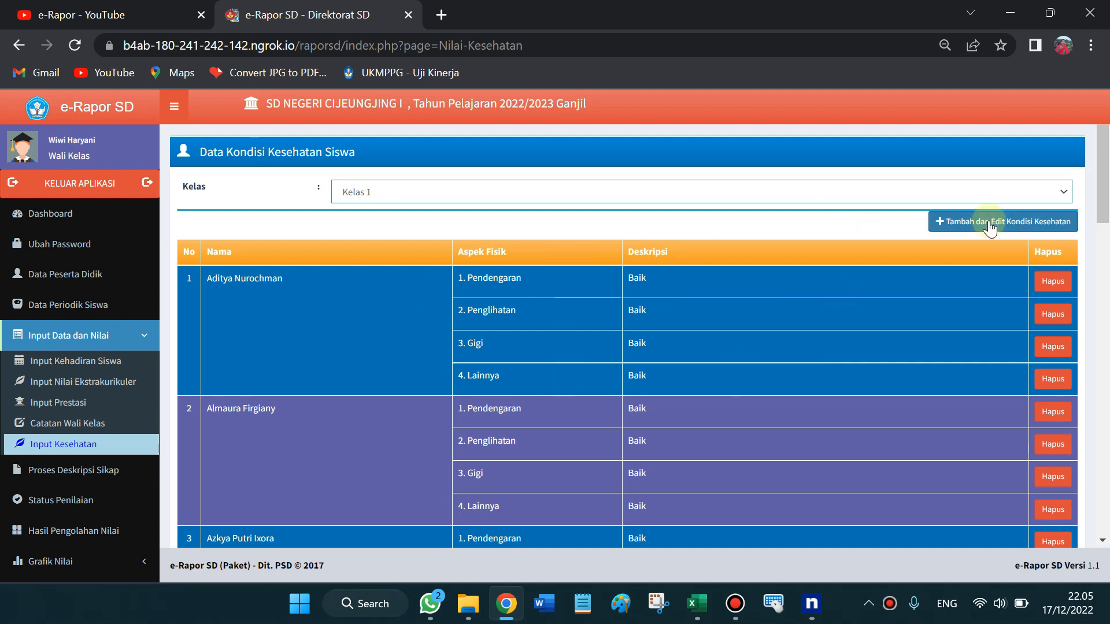
{"action": "scroll", "coordinate": [1006, 226], "scroll_direction": "down", "scroll_amount": 1}
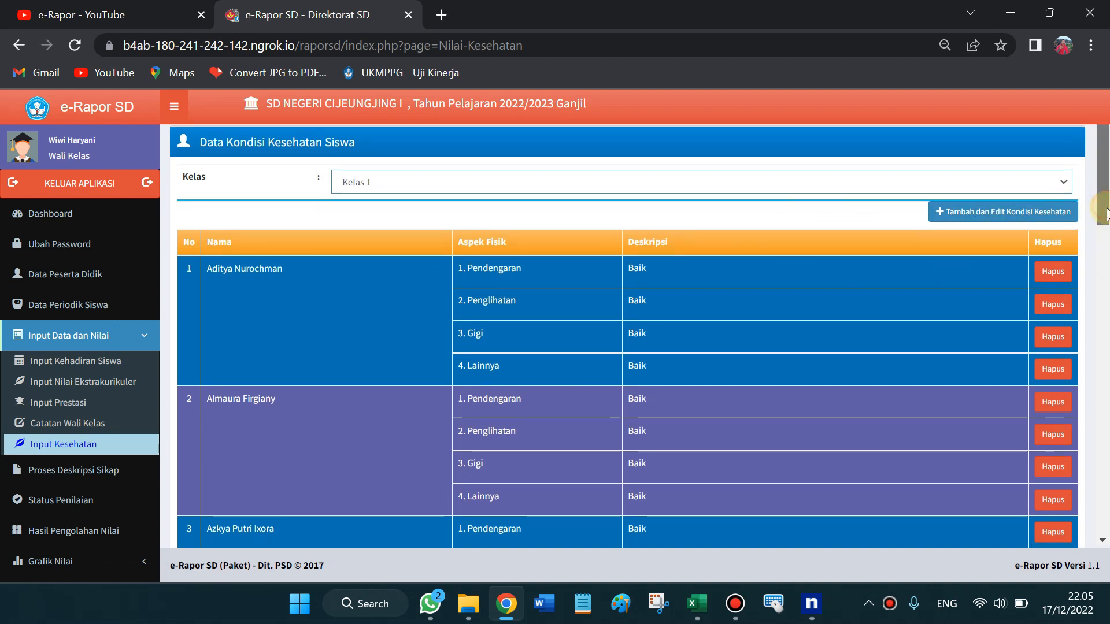
Open the Tambah Kondisi Kesehatan Siswa form for Kelas 1
{"action": "left_click", "coordinate": [963, 207]}
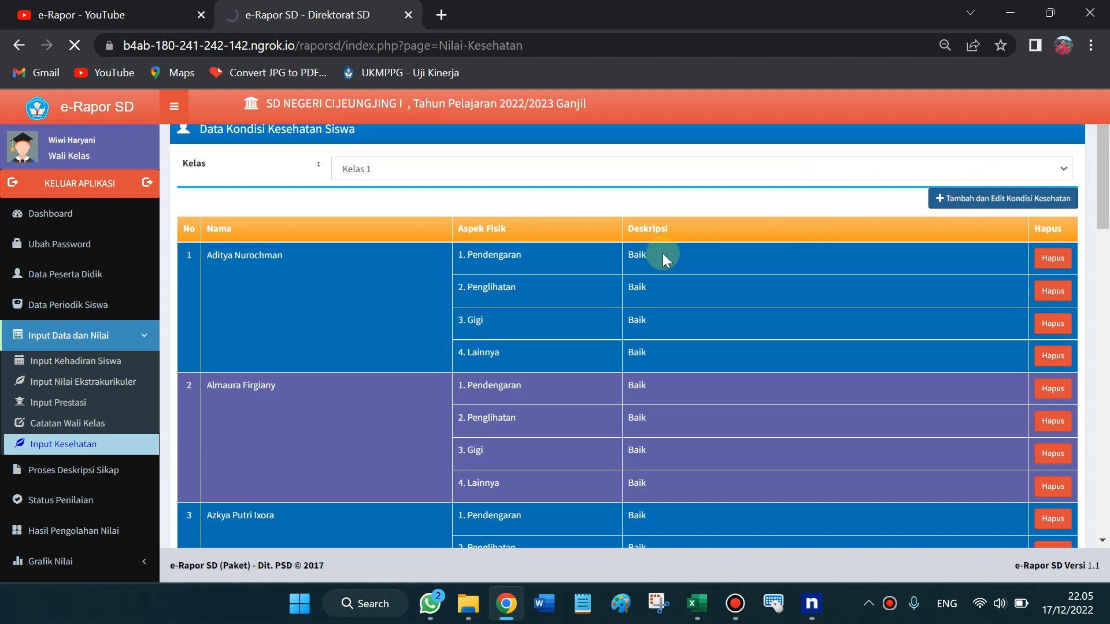
{"action": "scroll", "coordinate": [1105, 211], "scroll_direction": "up", "scroll_amount": 1}
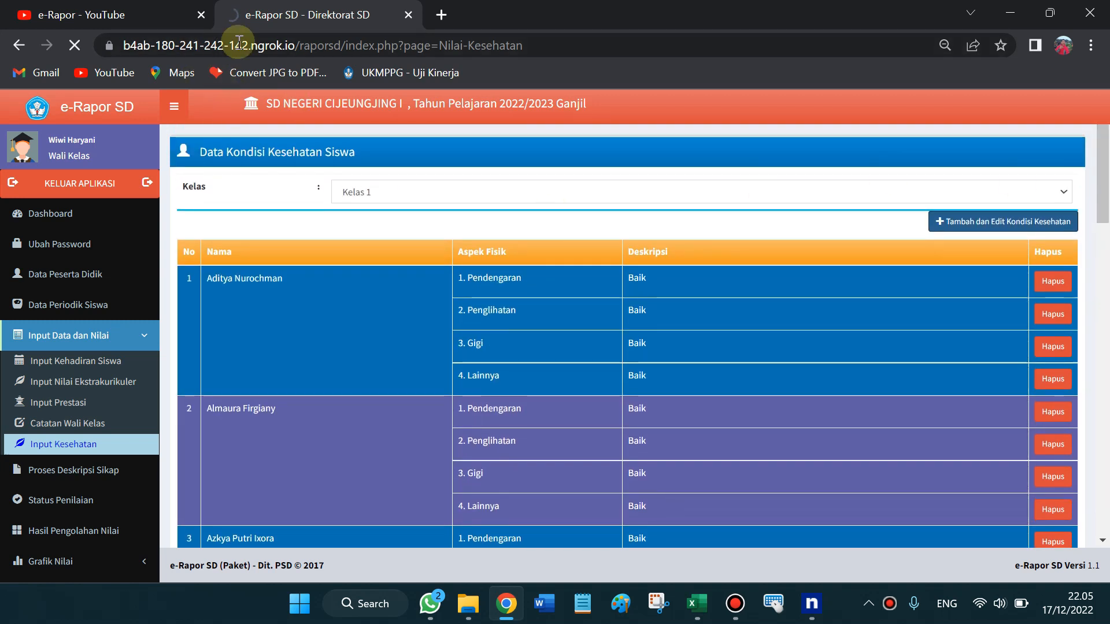
{"action": "left_click", "coordinate": [987, 226]}
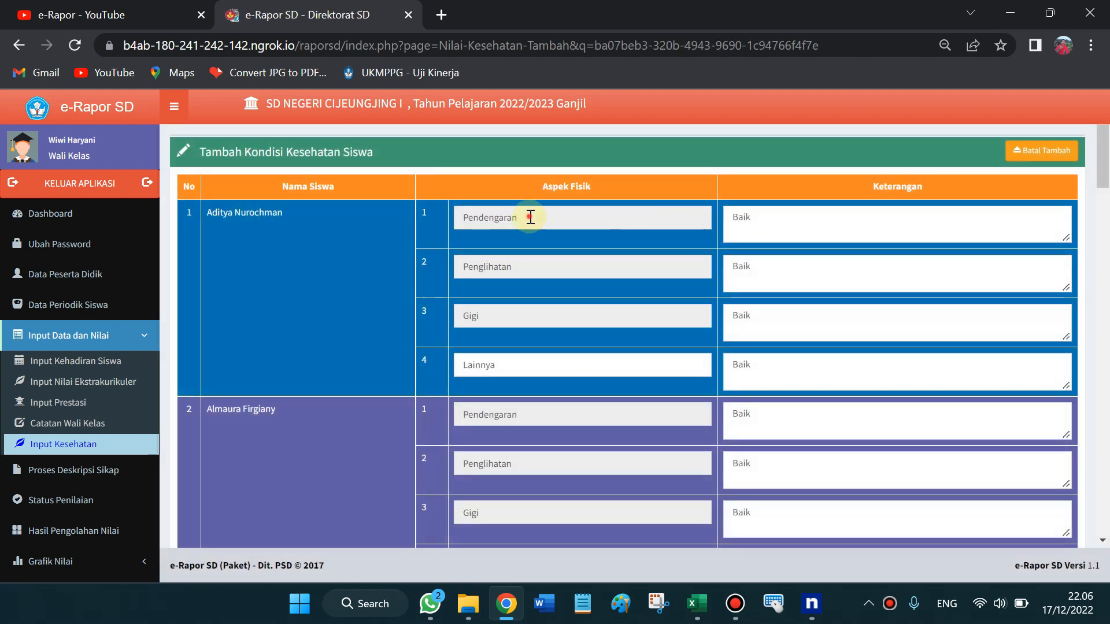
Check that every student's health remarks read 'Baik', then collapse Input Data dan Nilai
{"action": "left_click", "coordinate": [758, 225]}
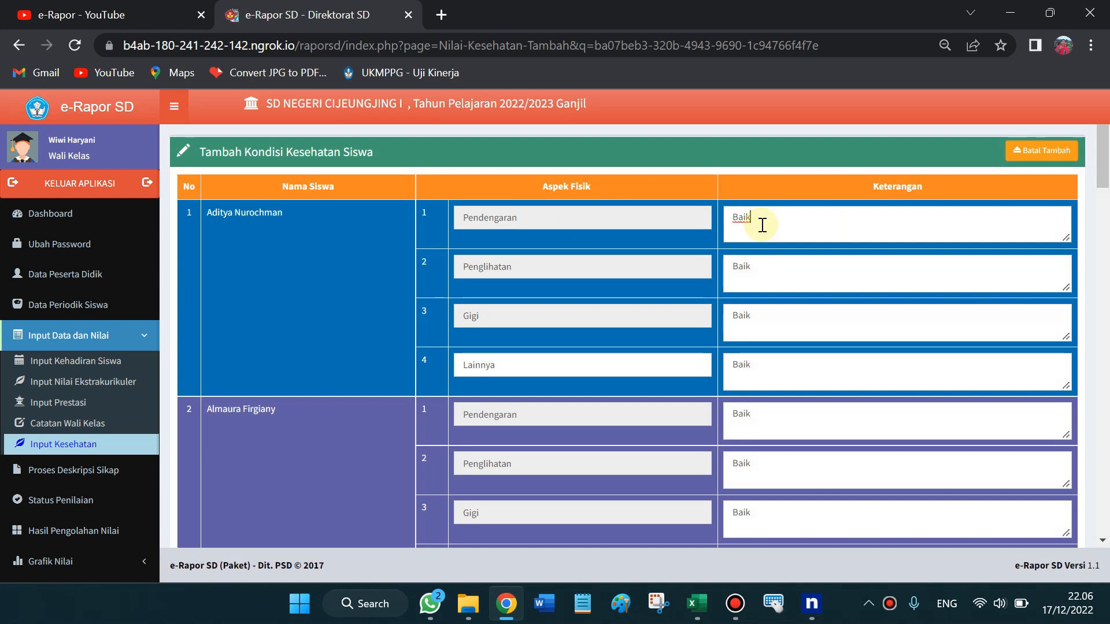
{"action": "scroll", "coordinate": [1094, 330], "scroll_direction": "down", "scroll_amount": 12}
{"action": "left_click_drag", "start_coordinate": [1094, 330], "coordinate": [1105, 550]}
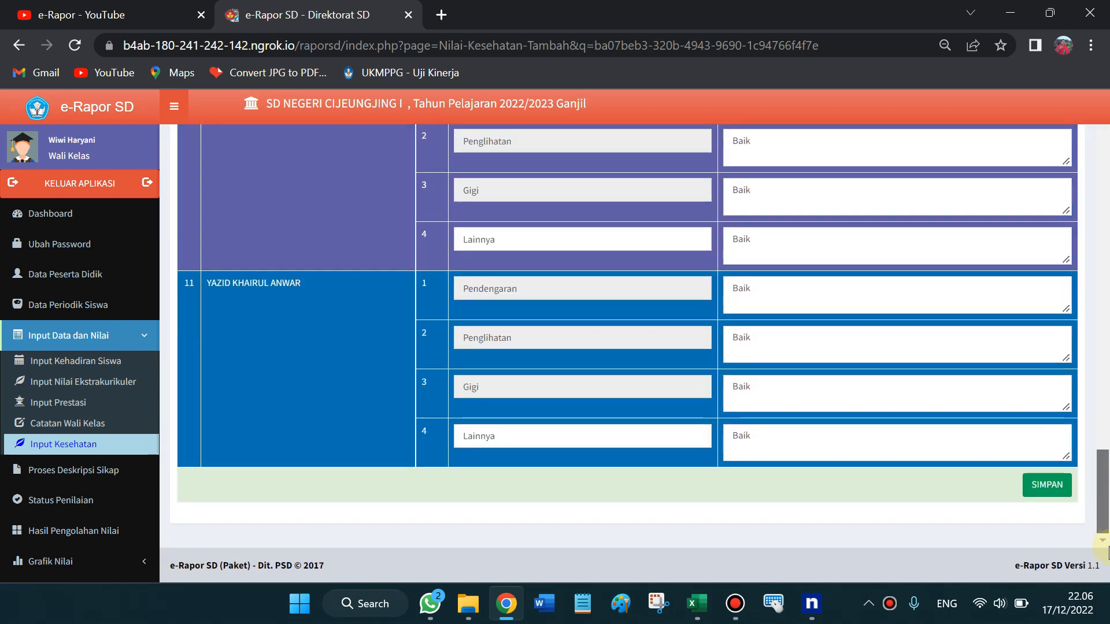
{"action": "left_click_drag", "start_coordinate": [1104, 503], "coordinate": [1104, 142]}
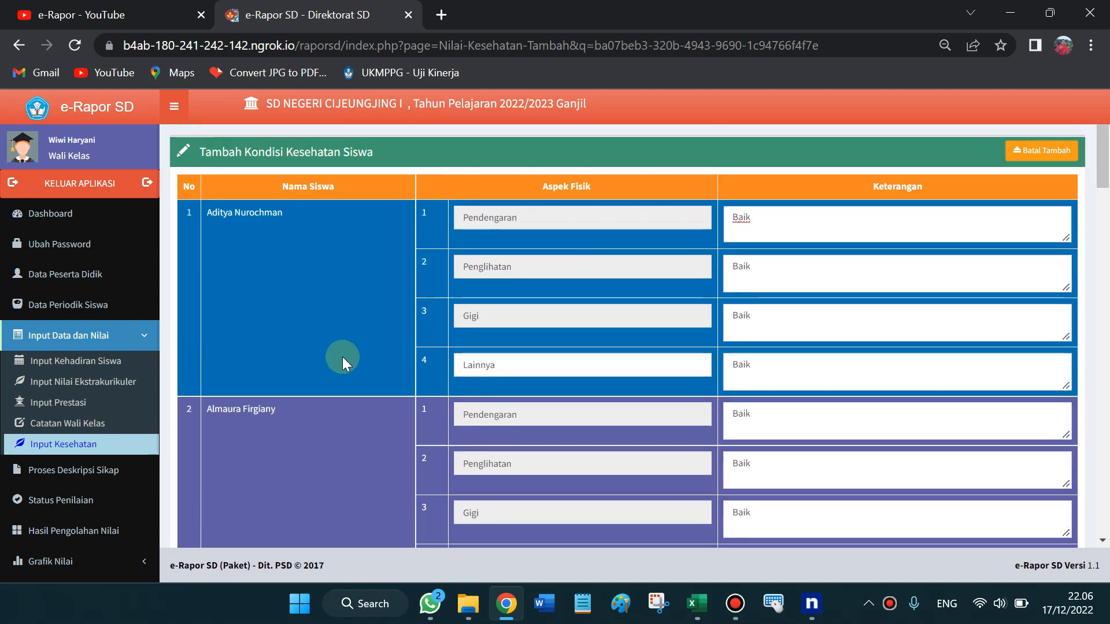
{"action": "left_click", "coordinate": [144, 338]}
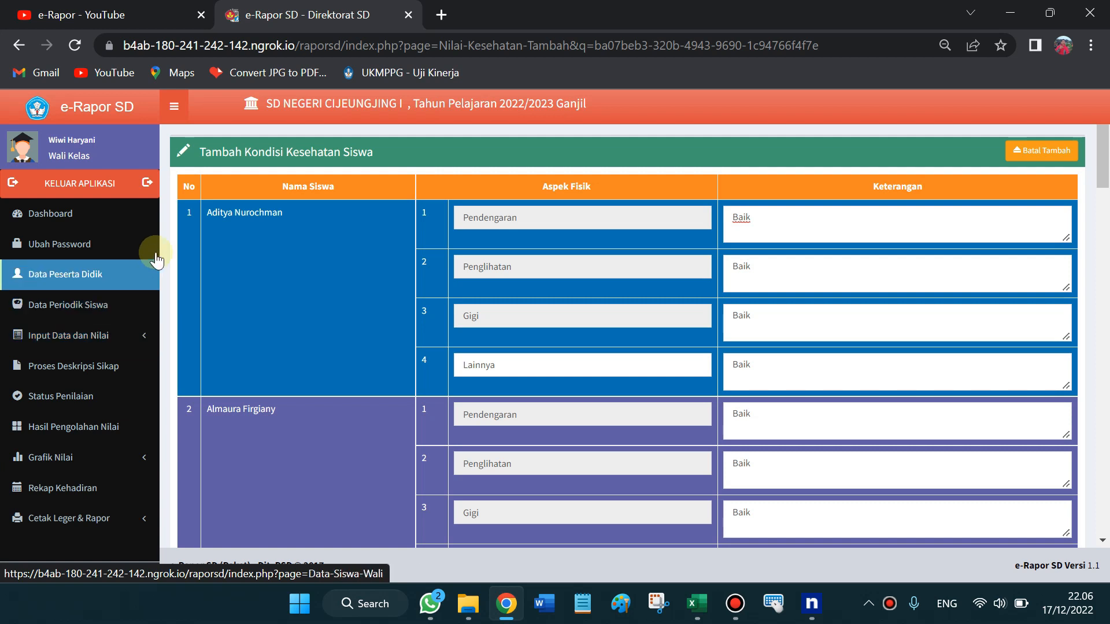
Load Kelas 1 on Proses Deskripsi Sikap, review the descriptions, then open Status Penilaian
{"action": "left_click", "coordinate": [96, 369]}
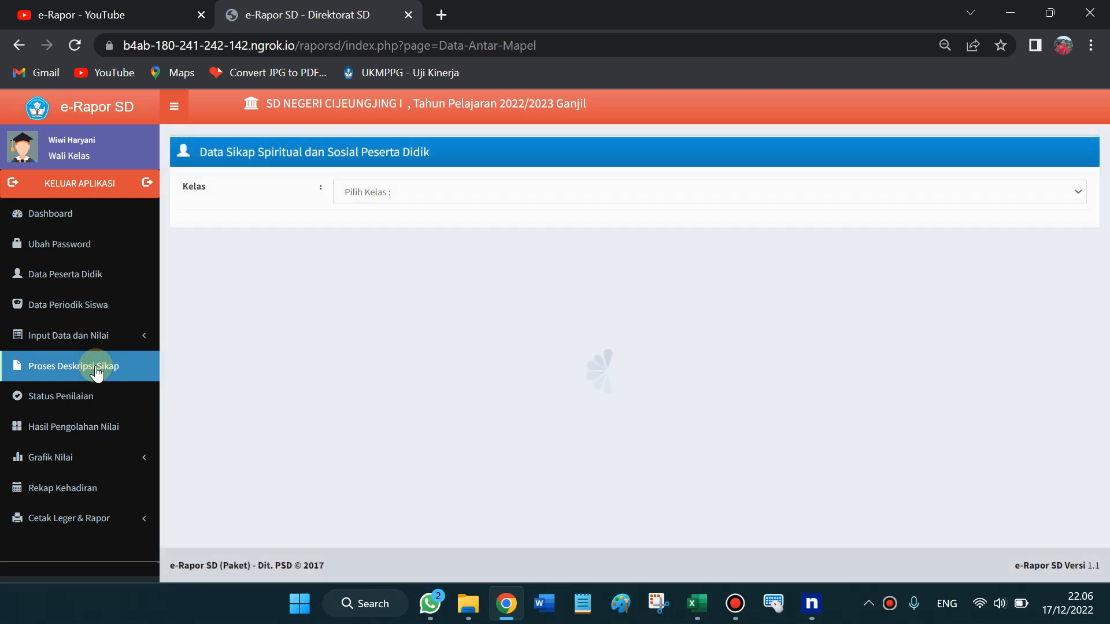
{"action": "left_click", "coordinate": [409, 196]}
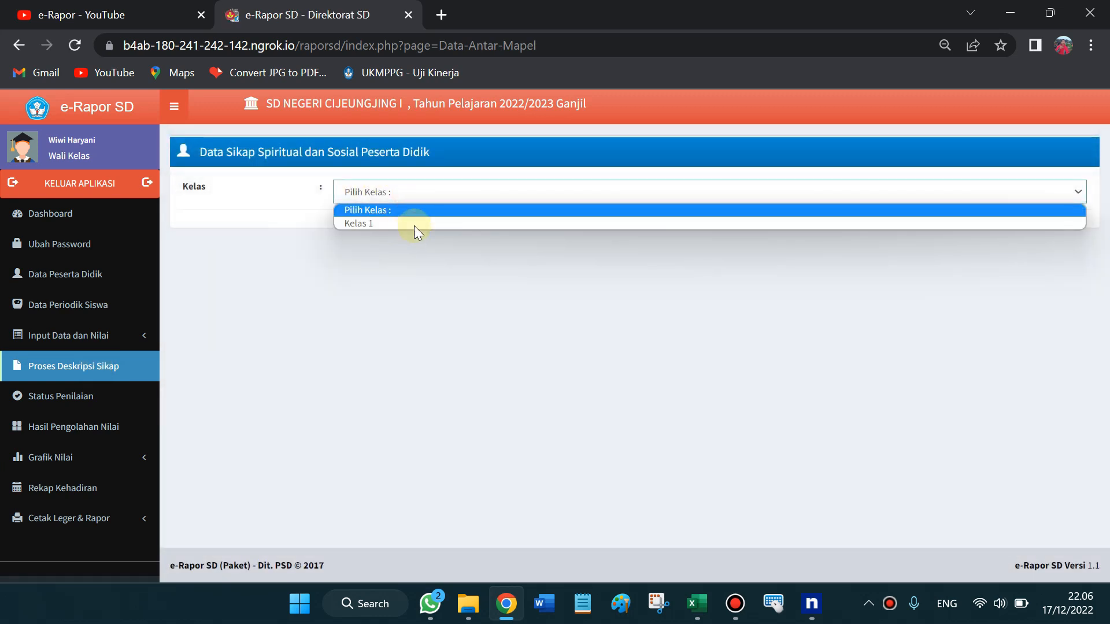
{"action": "left_click", "coordinate": [415, 225]}
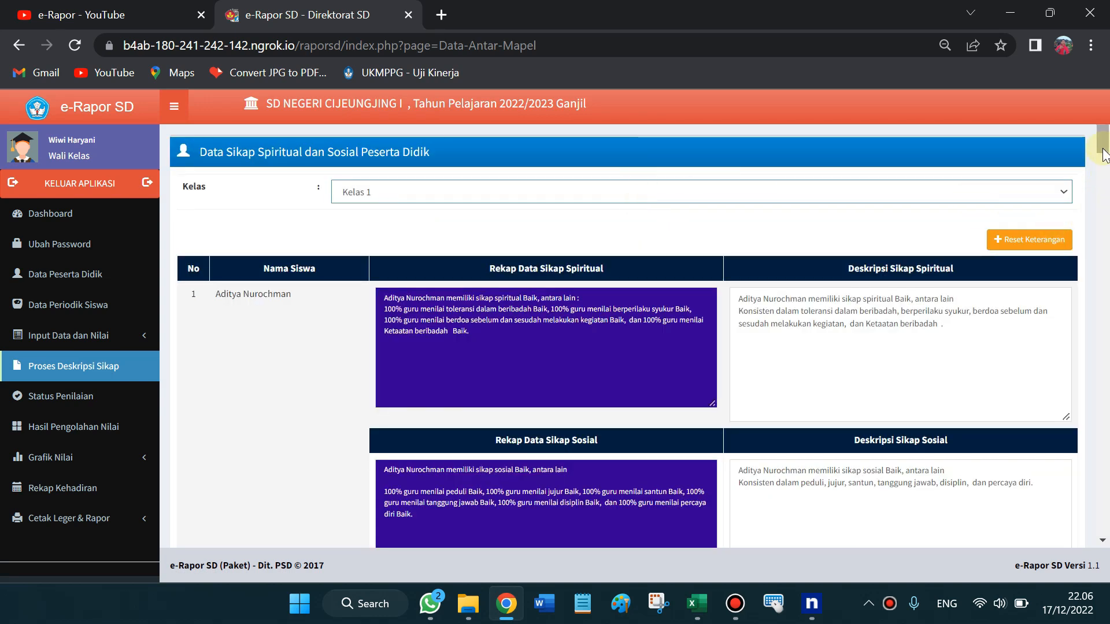
{"action": "scroll", "coordinate": [1101, 171], "scroll_direction": "down", "scroll_amount": 2}
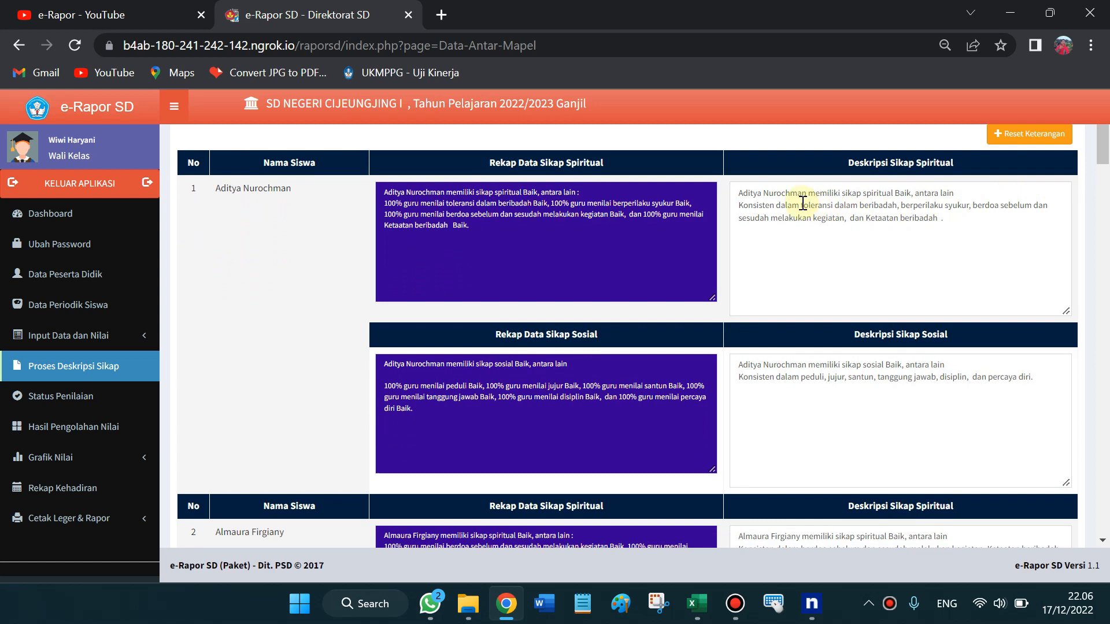
{"action": "left_click_drag", "start_coordinate": [780, 200], "coordinate": [938, 220]}
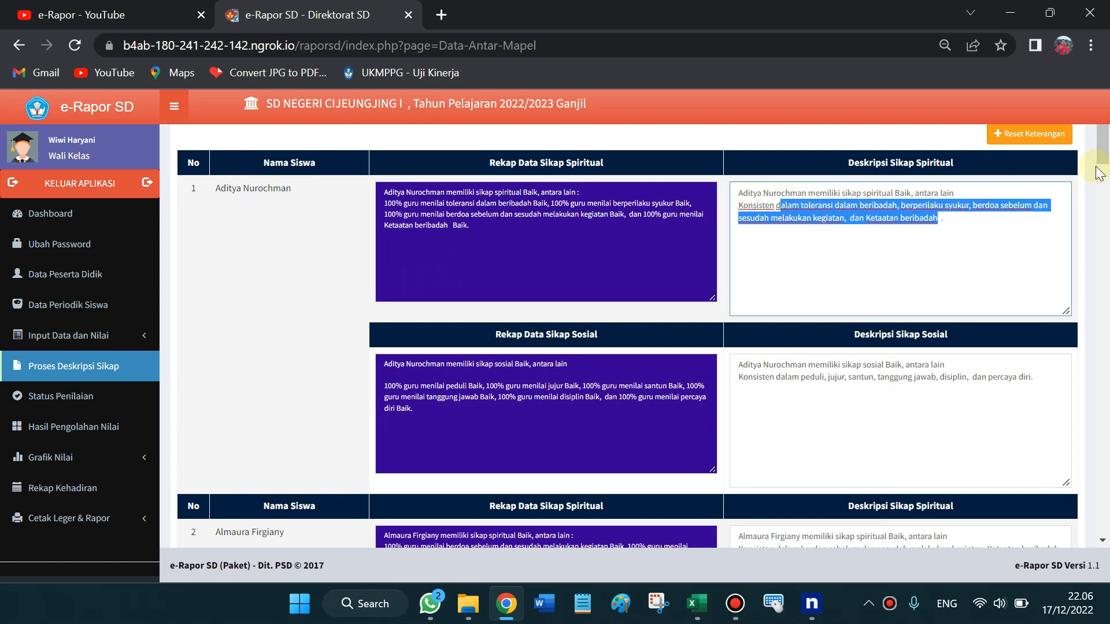
{"action": "left_click_drag", "start_coordinate": [1106, 151], "coordinate": [1105, 509]}
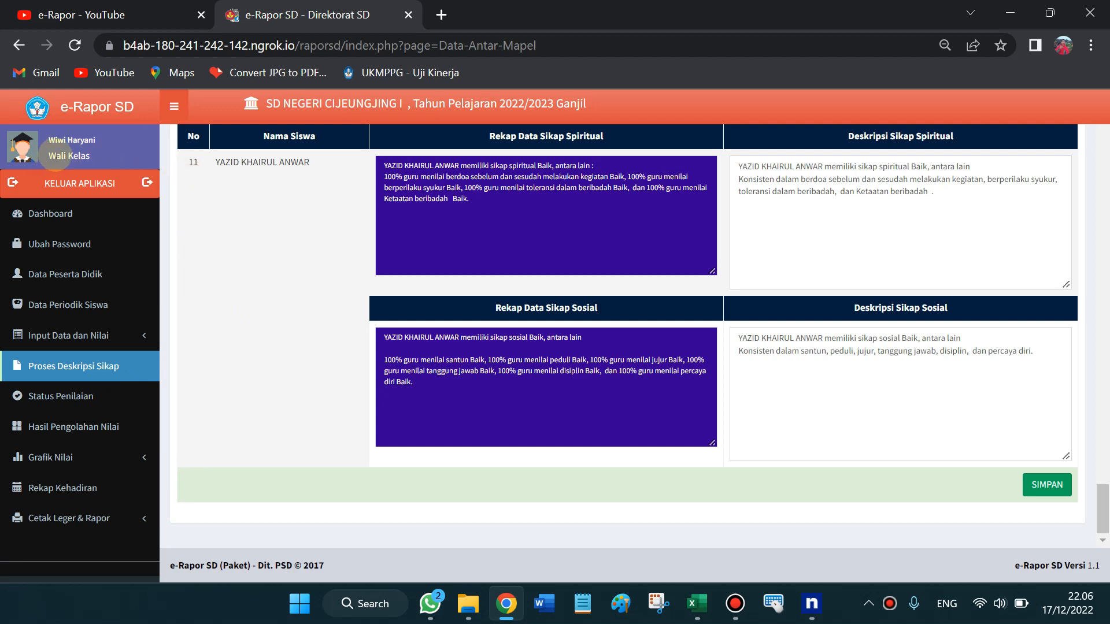
{"action": "left_click", "coordinate": [88, 396]}
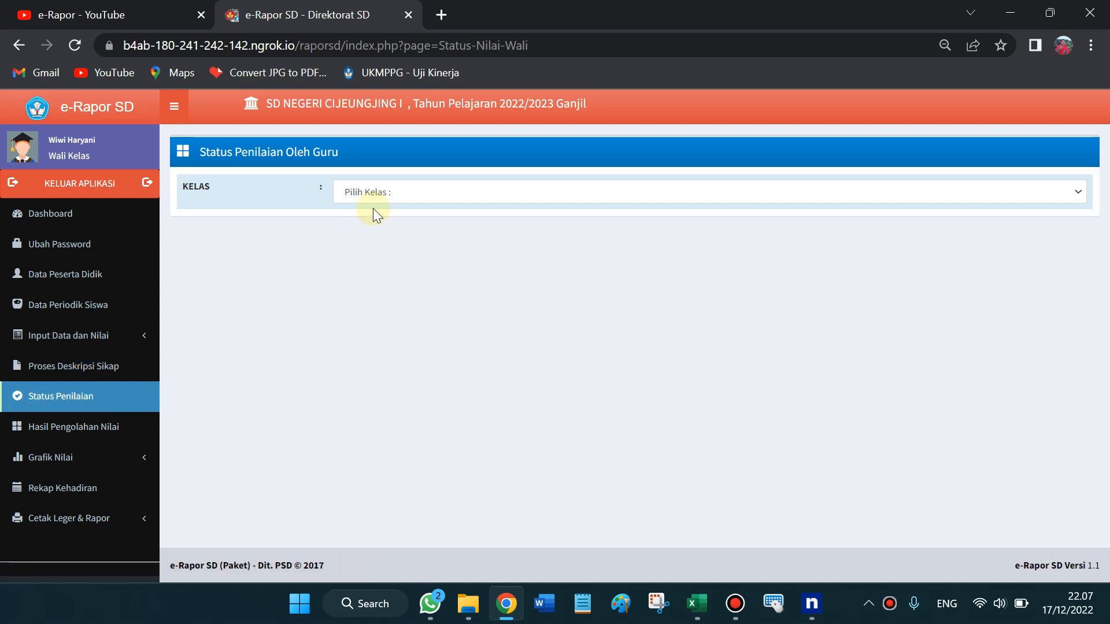
Show Kelas 1's assessment status and point out the Status Penilaian, Peng. and Ketr. columns
{"action": "left_click", "coordinate": [391, 192]}
{"action": "left_click", "coordinate": [393, 221]}
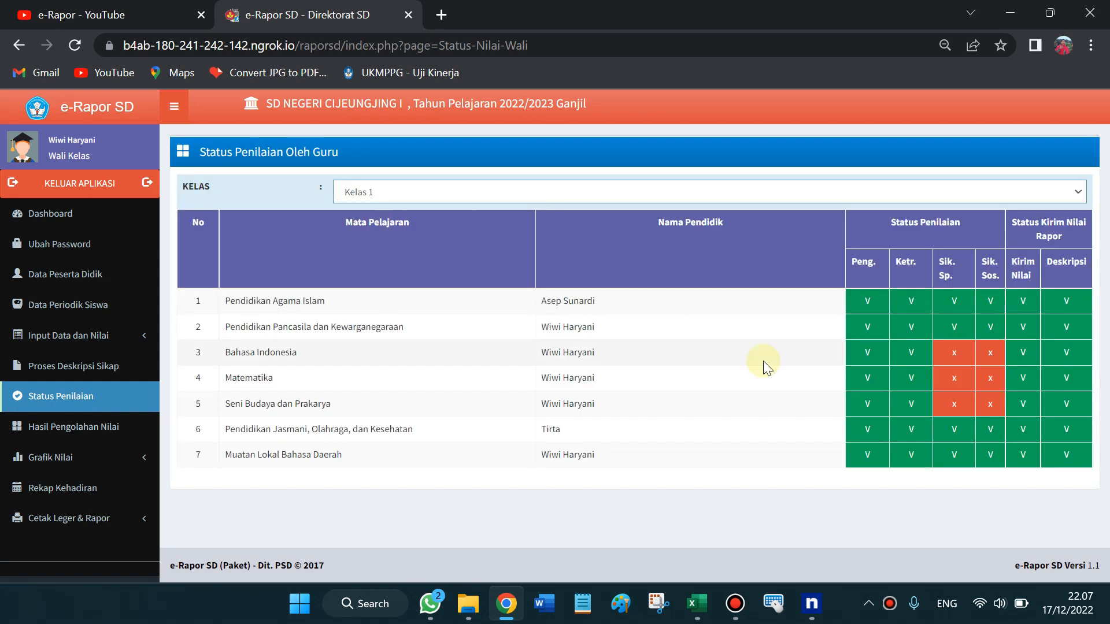
{"action": "left_click_drag", "start_coordinate": [860, 228], "coordinate": [886, 272]}
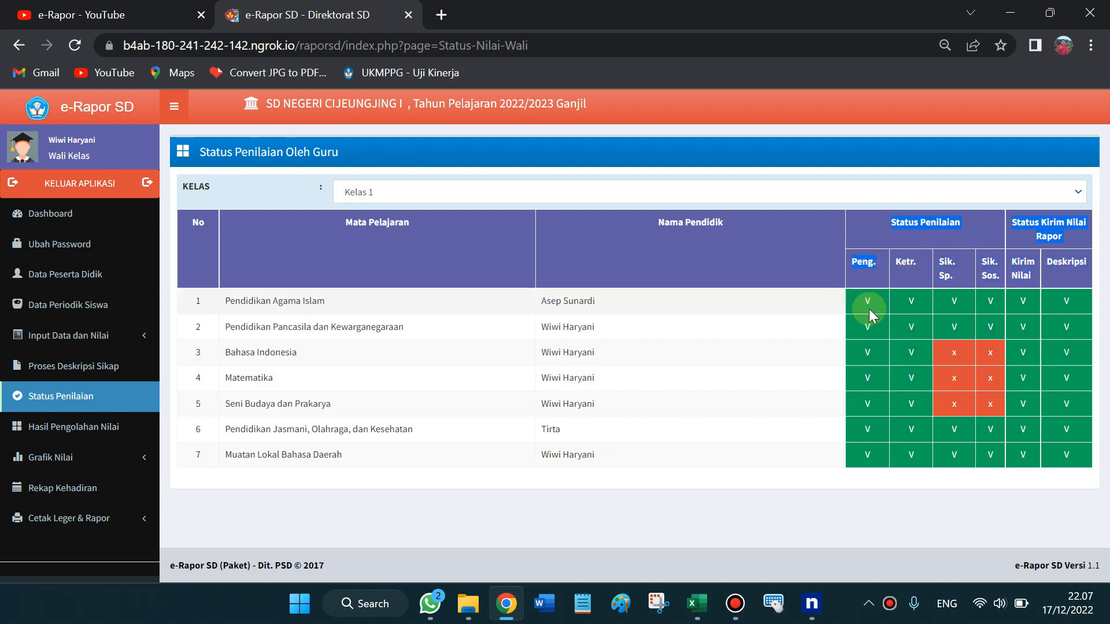
{"action": "left_click", "coordinate": [863, 282]}
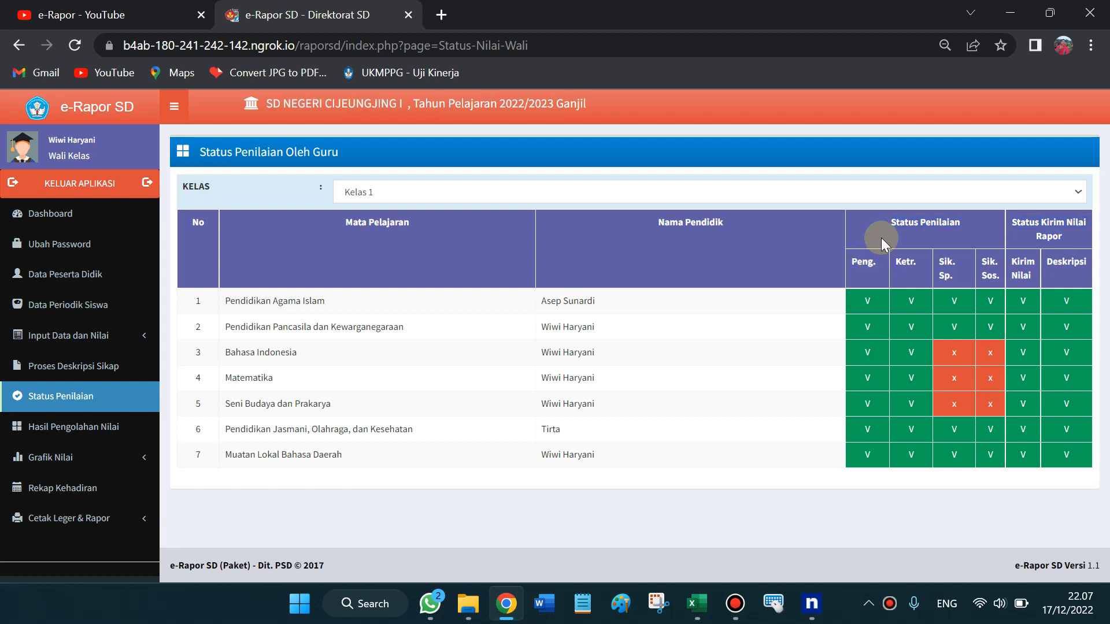
{"action": "left_click_drag", "start_coordinate": [866, 292], "coordinate": [883, 418]}
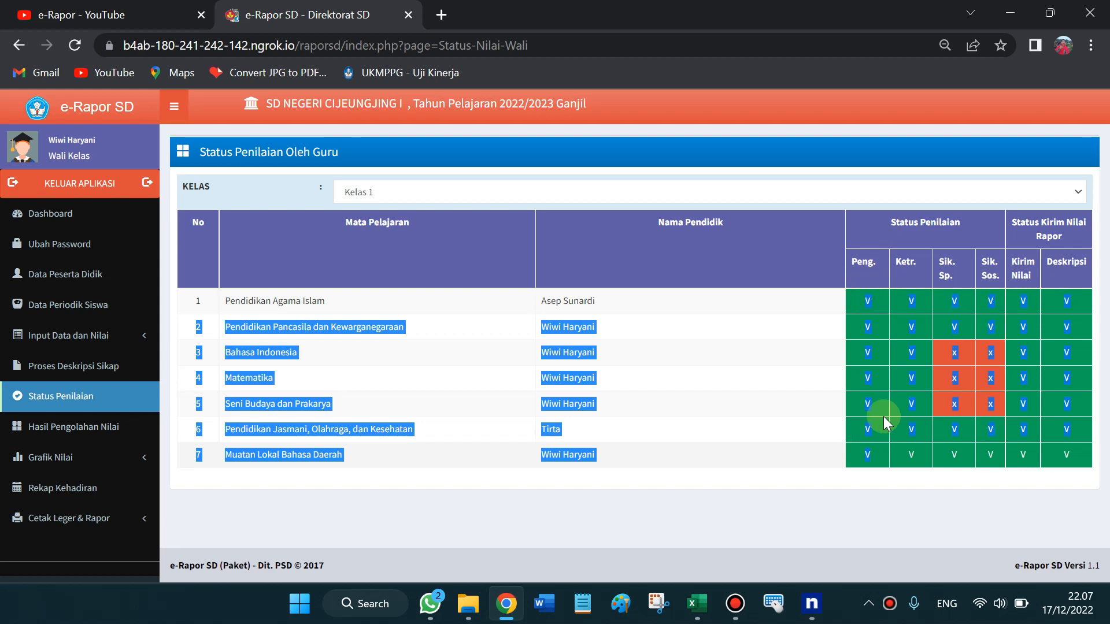
{"action": "left_click", "coordinate": [901, 263]}
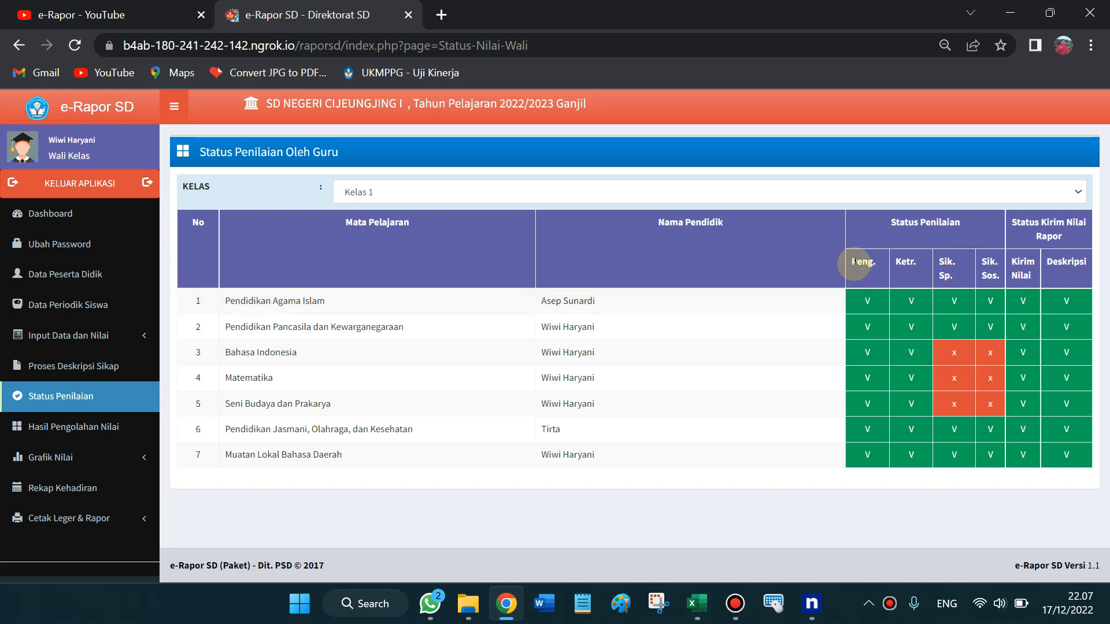
{"action": "left_click_drag", "start_coordinate": [866, 283], "coordinate": [907, 414]}
{"action": "left_click", "coordinate": [944, 278]}
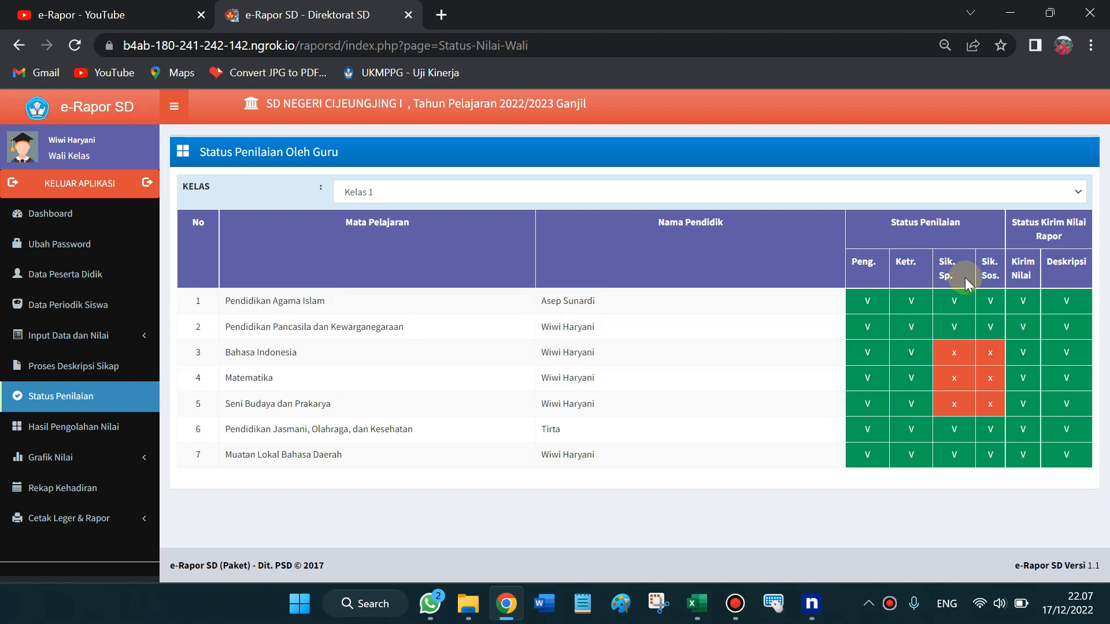
Point out the Sik. Sos., Status Kirim Nilai Rapor and Deskripsi statuses, then open Hasil Pengolahan Nilai
{"action": "left_click_drag", "start_coordinate": [987, 255], "coordinate": [995, 302]}
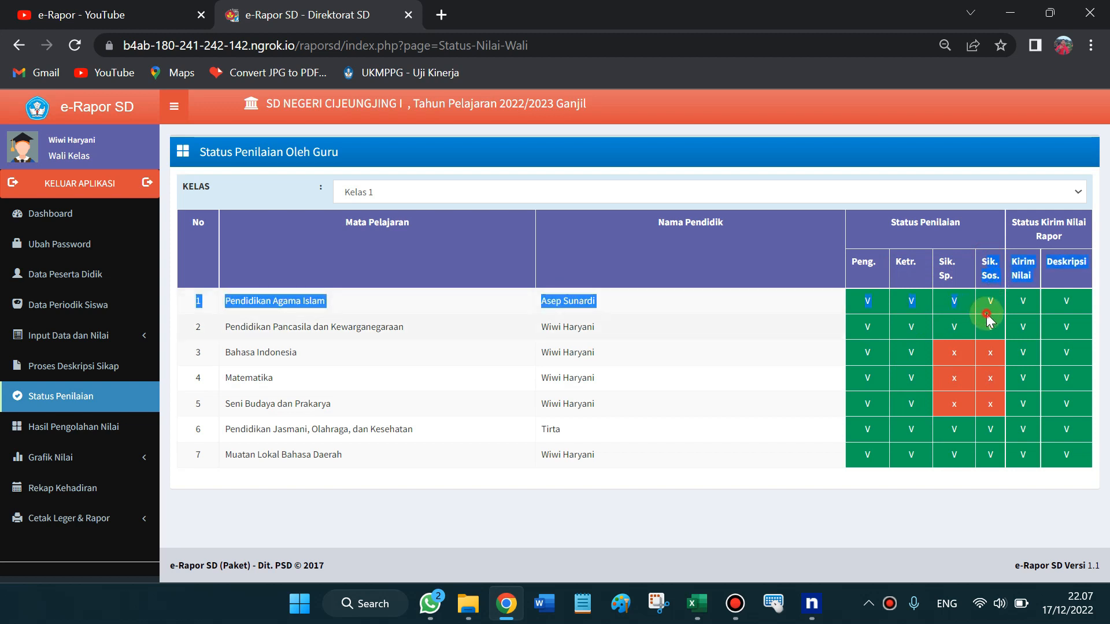
{"action": "left_click", "coordinate": [1007, 303]}
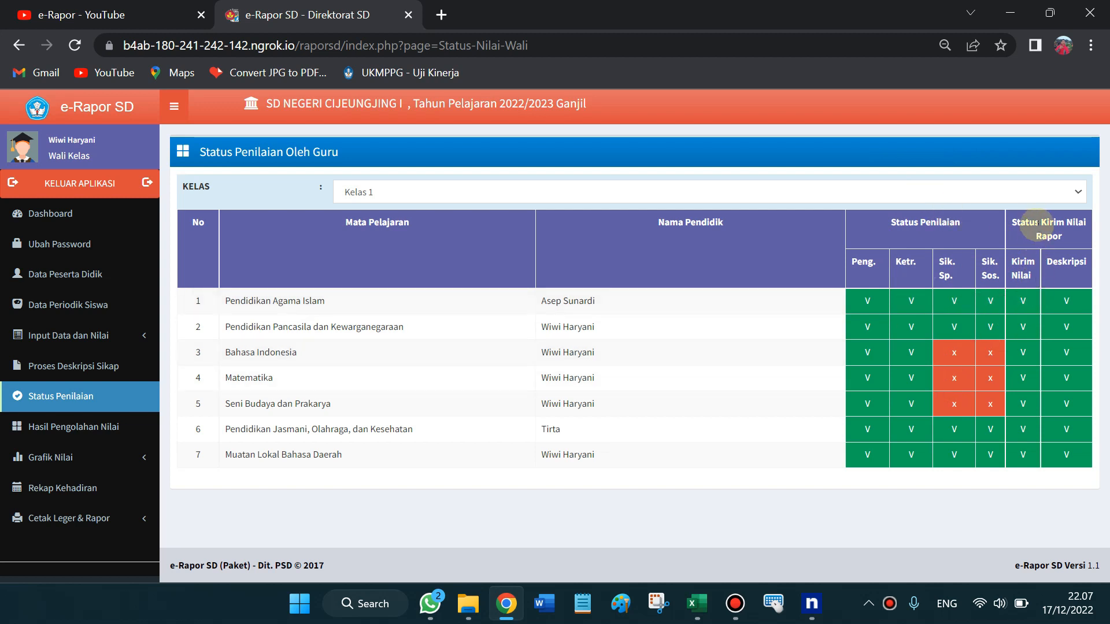
{"action": "left_click_drag", "start_coordinate": [1010, 225], "coordinate": [1029, 374]}
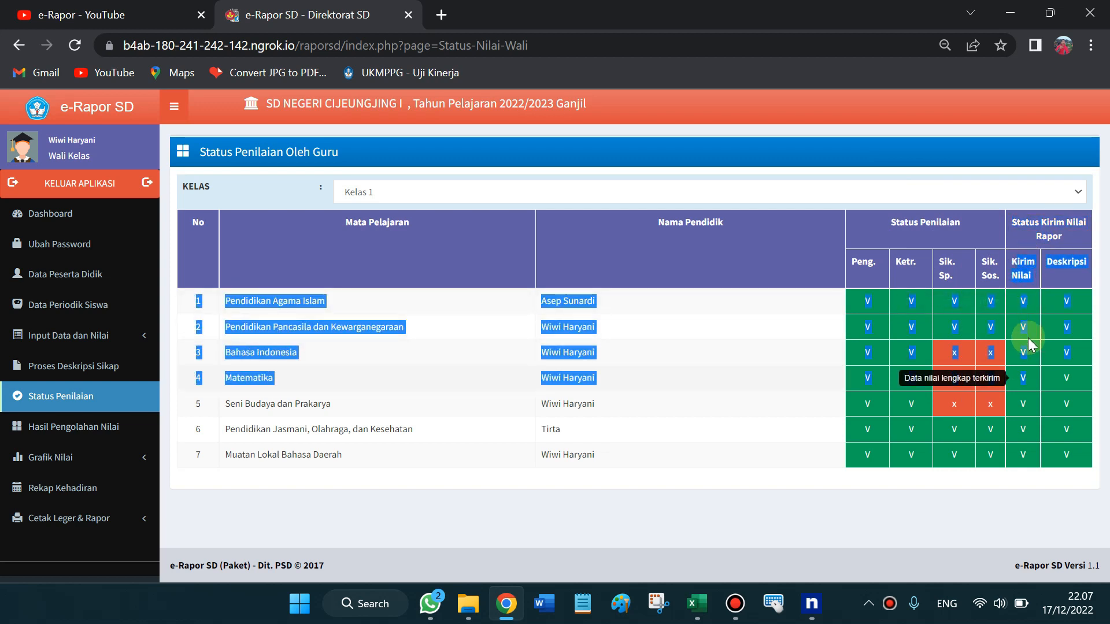
{"action": "left_click", "coordinate": [1048, 261]}
{"action": "left_click_drag", "start_coordinate": [1048, 263], "coordinate": [1075, 448]}
{"action": "left_click", "coordinate": [1073, 448]}
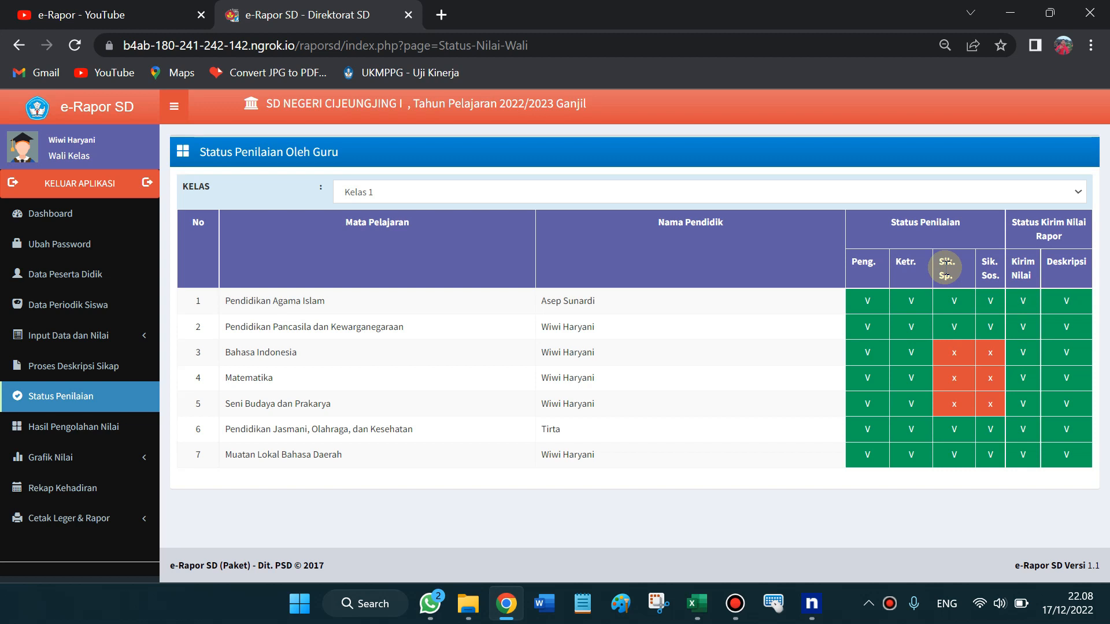
{"action": "left_click_drag", "start_coordinate": [897, 217], "coordinate": [917, 243]}
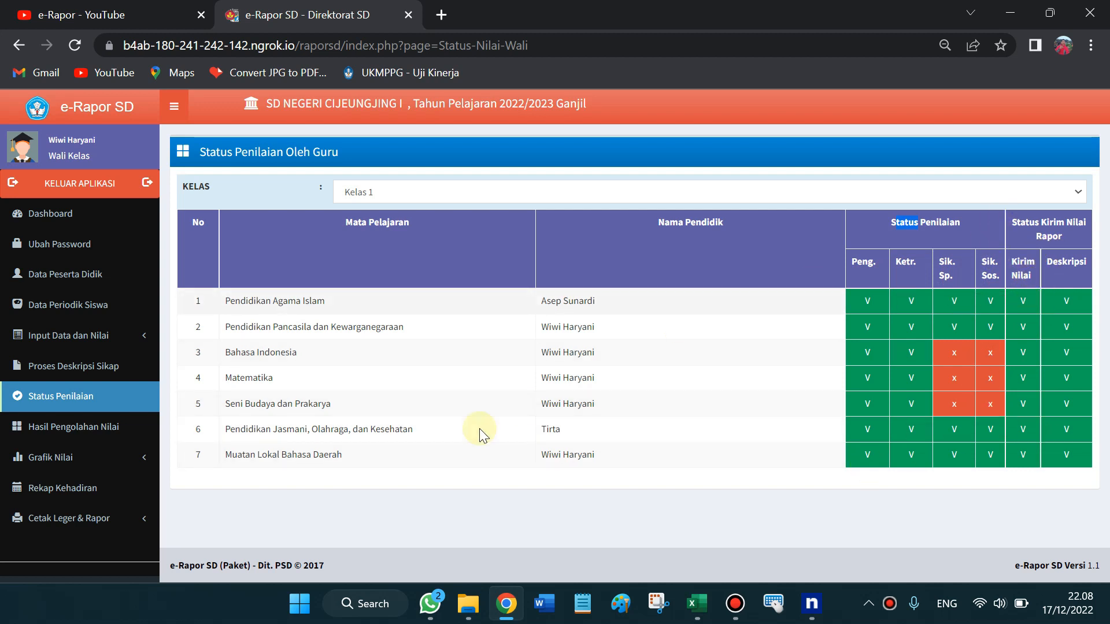
{"action": "left_click", "coordinate": [456, 344]}
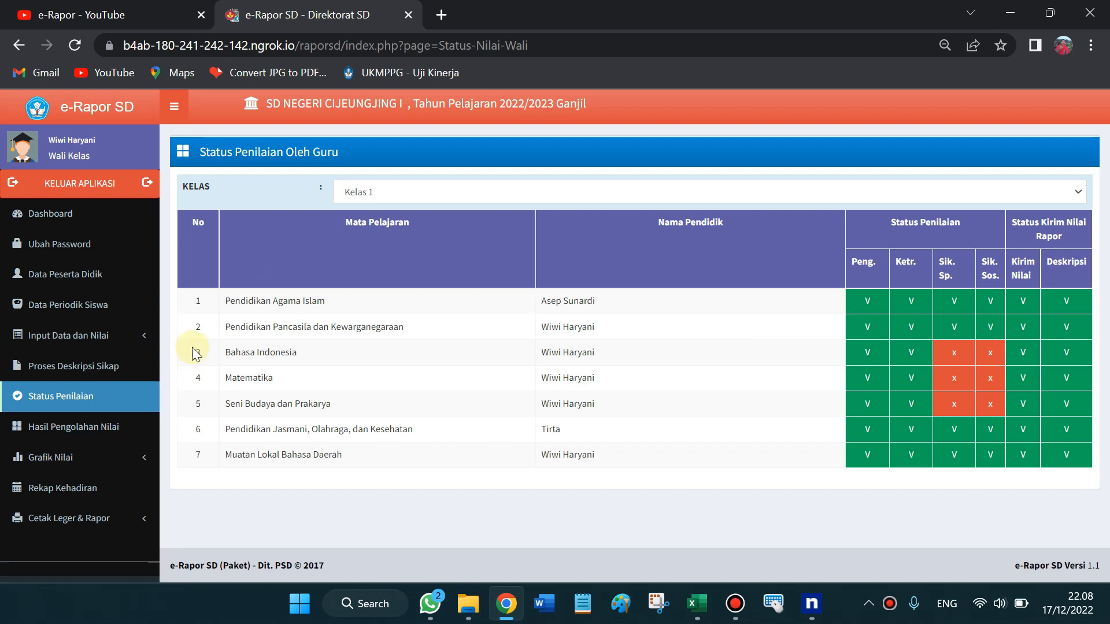
{"action": "left_click", "coordinate": [117, 429]}
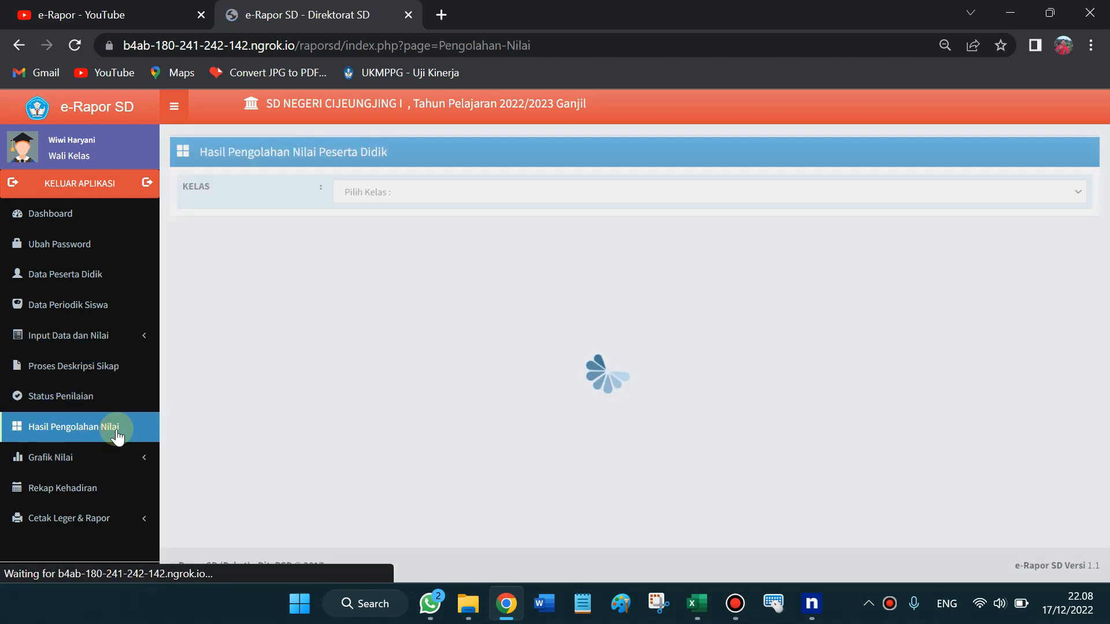
Load Kelas 1 and preview, then close, the first student's final semester grades
{"action": "left_click", "coordinate": [364, 192]}
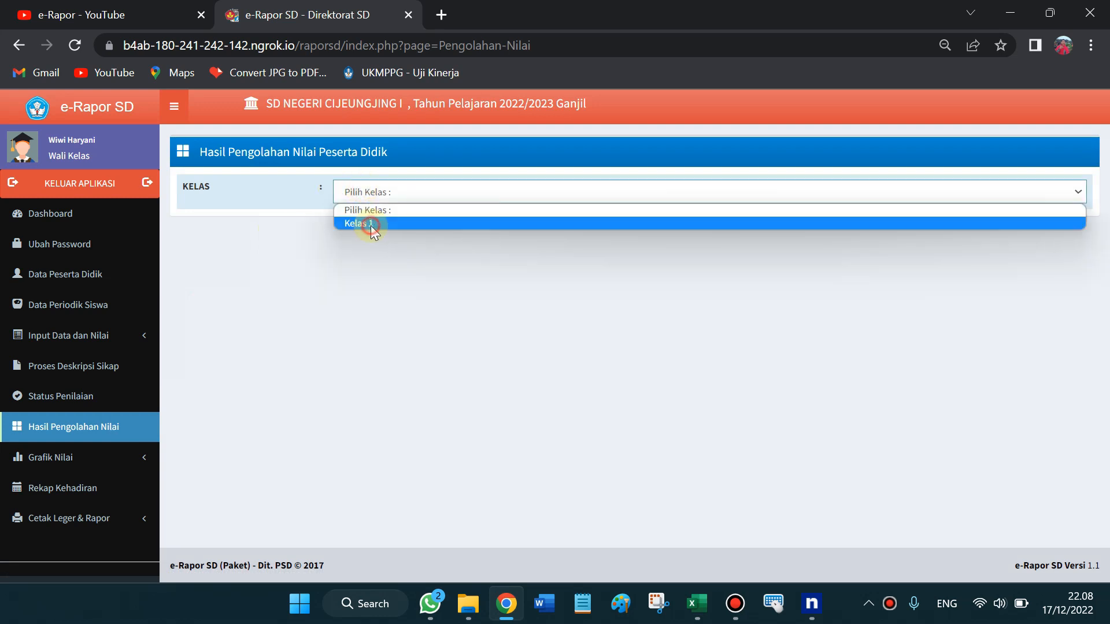
{"action": "left_click", "coordinate": [370, 225]}
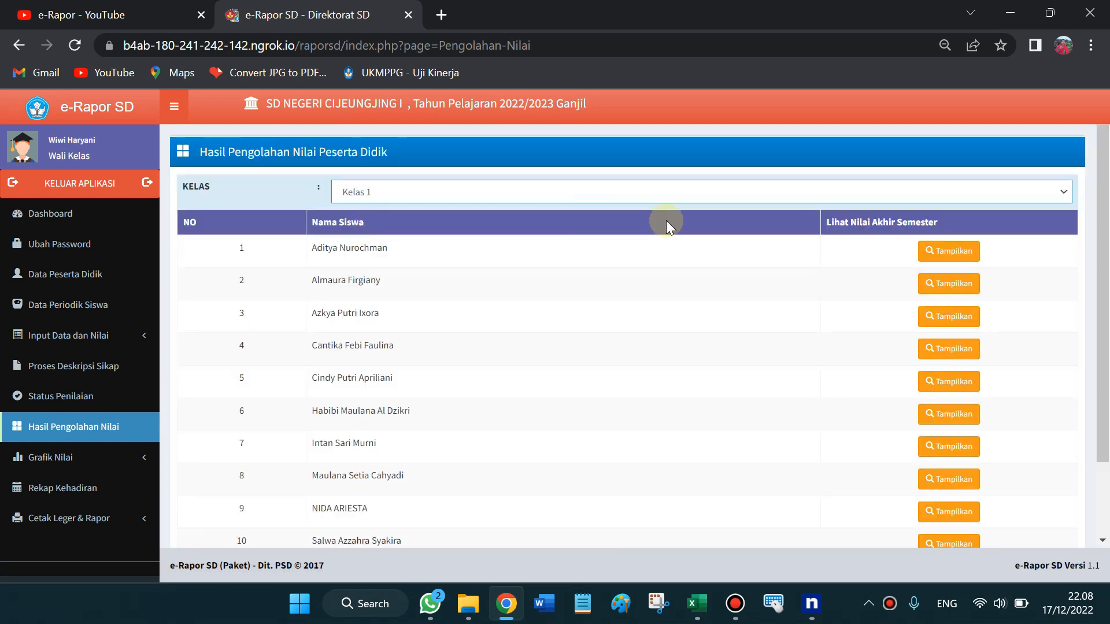
{"action": "left_click", "coordinate": [951, 251]}
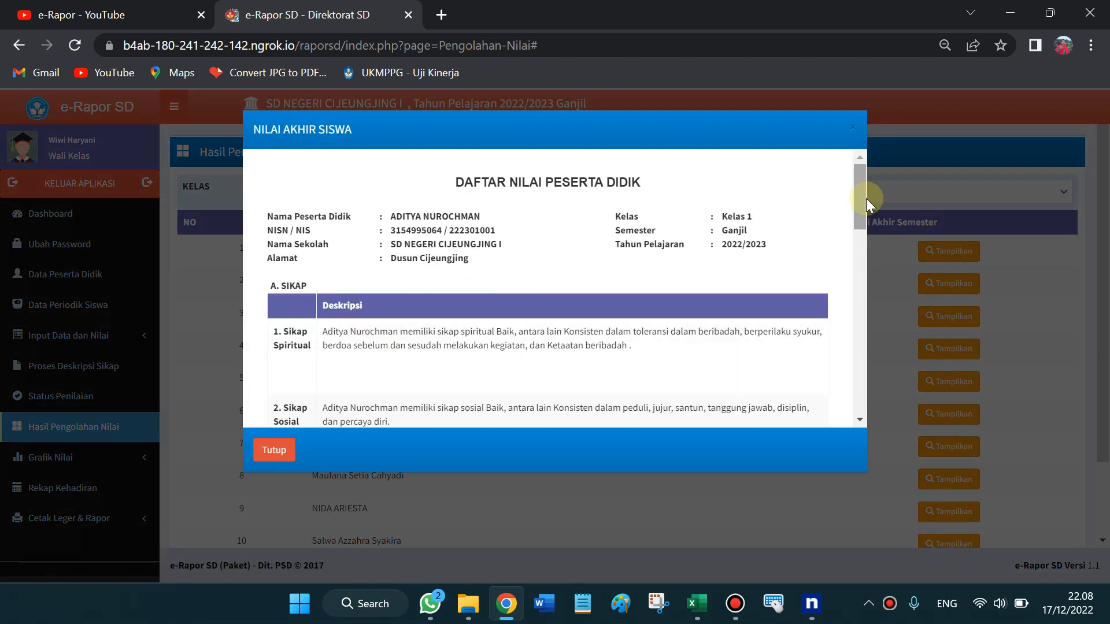
{"action": "left_click_drag", "start_coordinate": [861, 190], "coordinate": [834, 169]}
{"action": "left_click", "coordinate": [285, 451]}
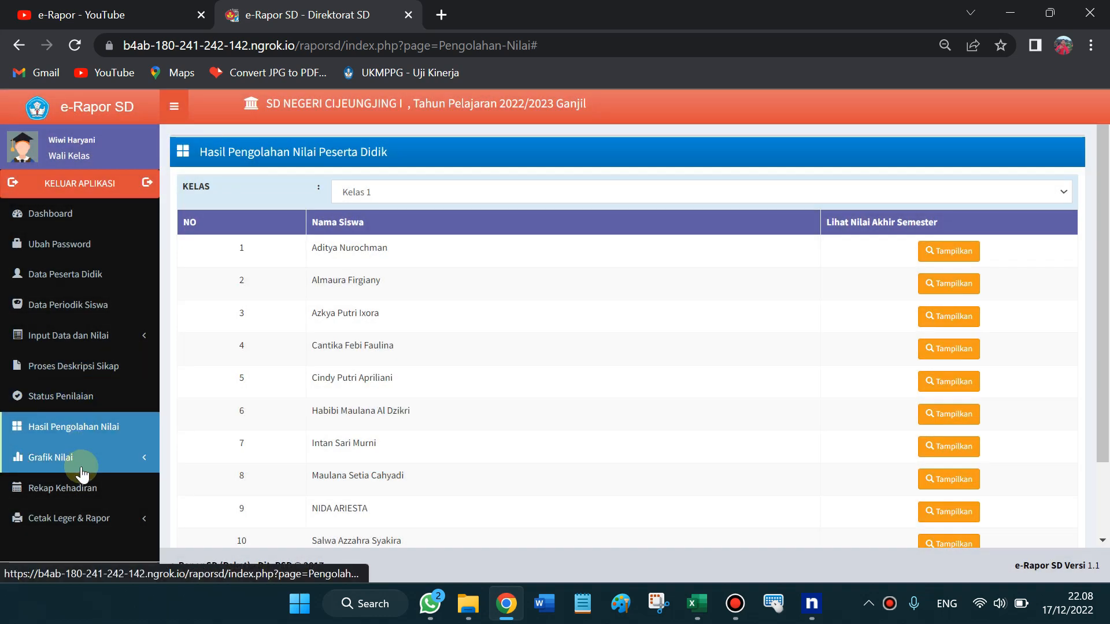
Show the Kelas 1 attendance recap on Rekap Kehadiran and expand Cetak Leger & Rapor
{"action": "left_click", "coordinate": [111, 490]}
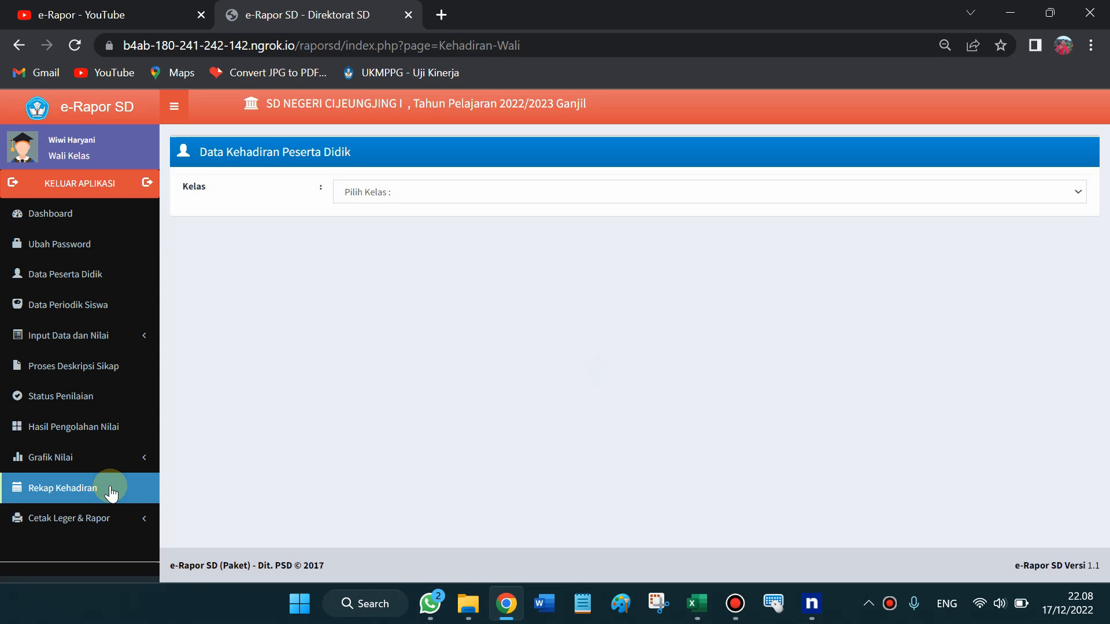
{"action": "left_click", "coordinate": [369, 200]}
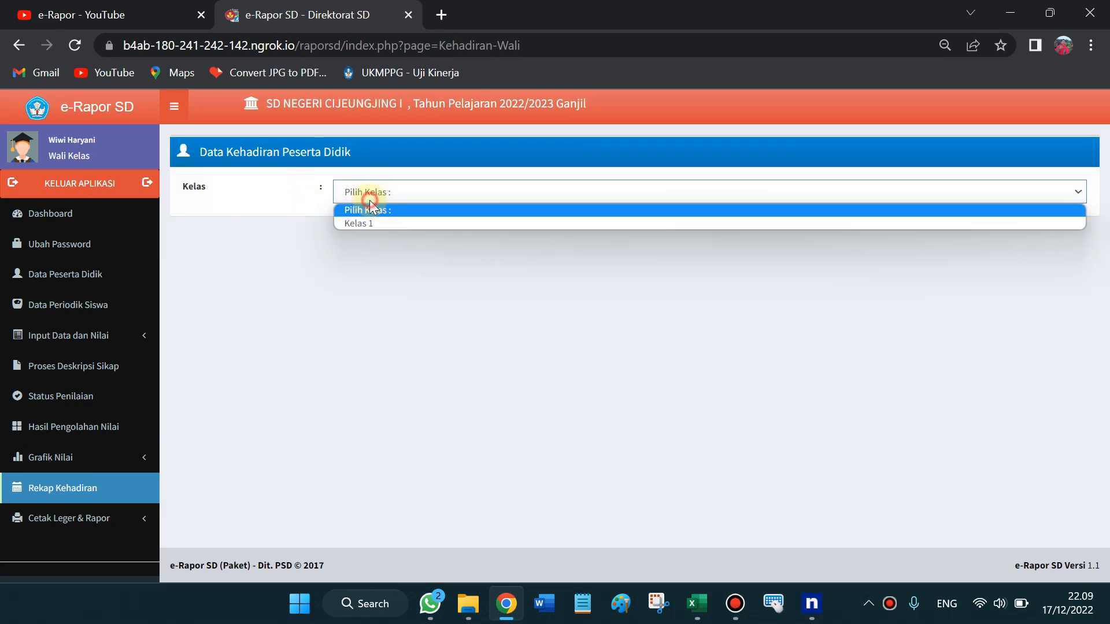
{"action": "left_click", "coordinate": [373, 227]}
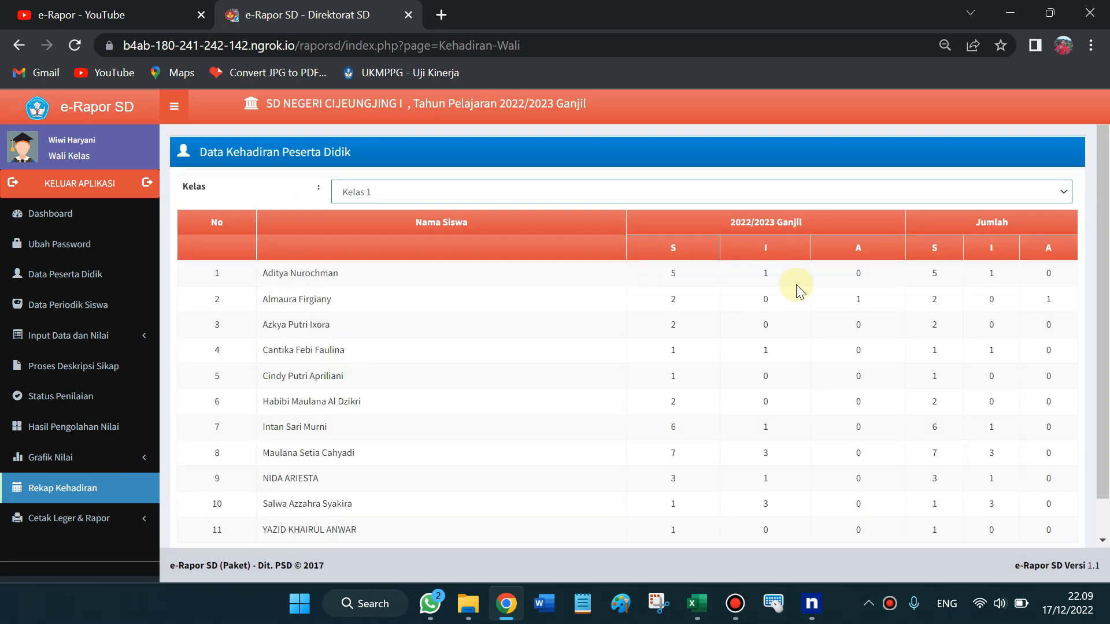
{"action": "scroll", "coordinate": [1107, 248], "scroll_direction": "down", "scroll_amount": 1}
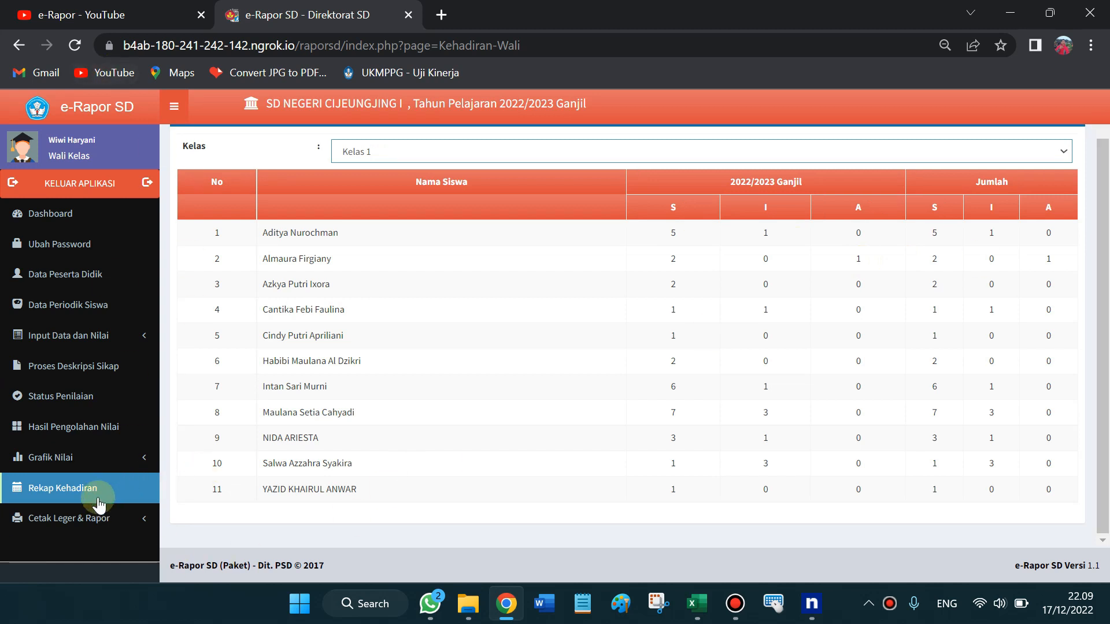
{"action": "left_click", "coordinate": [67, 522]}
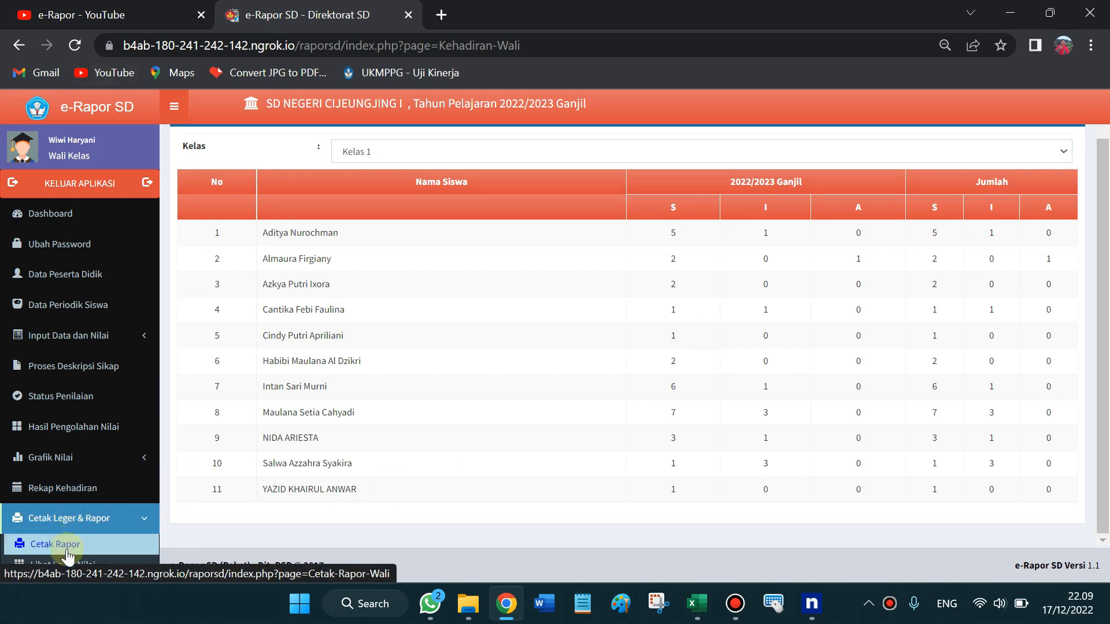
Reduce the Chrome page zoom from 80% to 75%
{"action": "left_click", "coordinate": [1093, 46]}
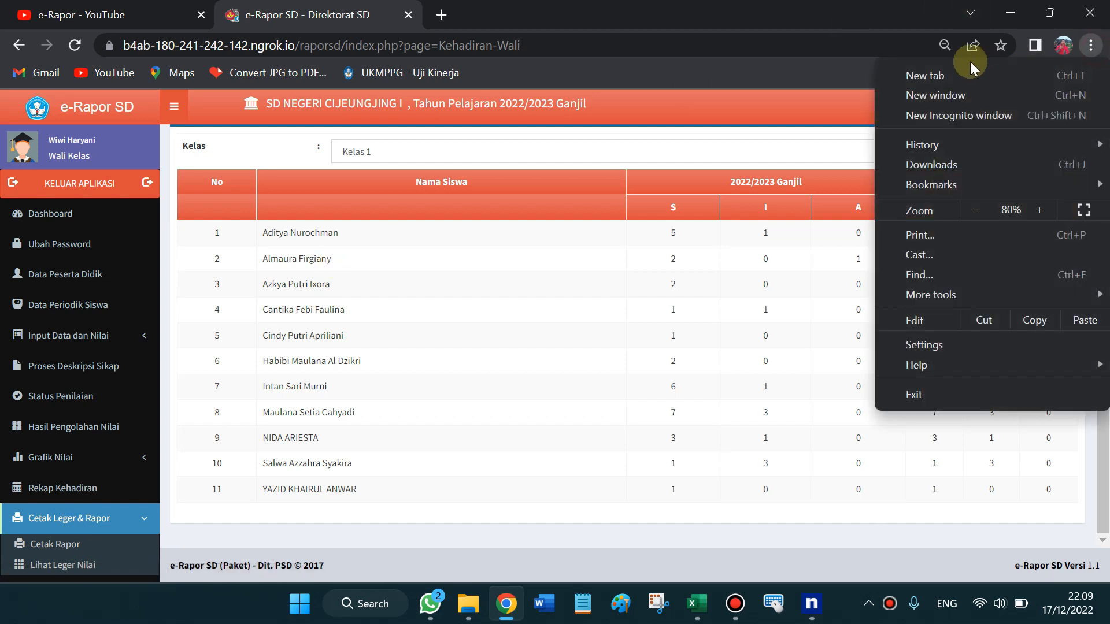
{"action": "left_click", "coordinate": [976, 210]}
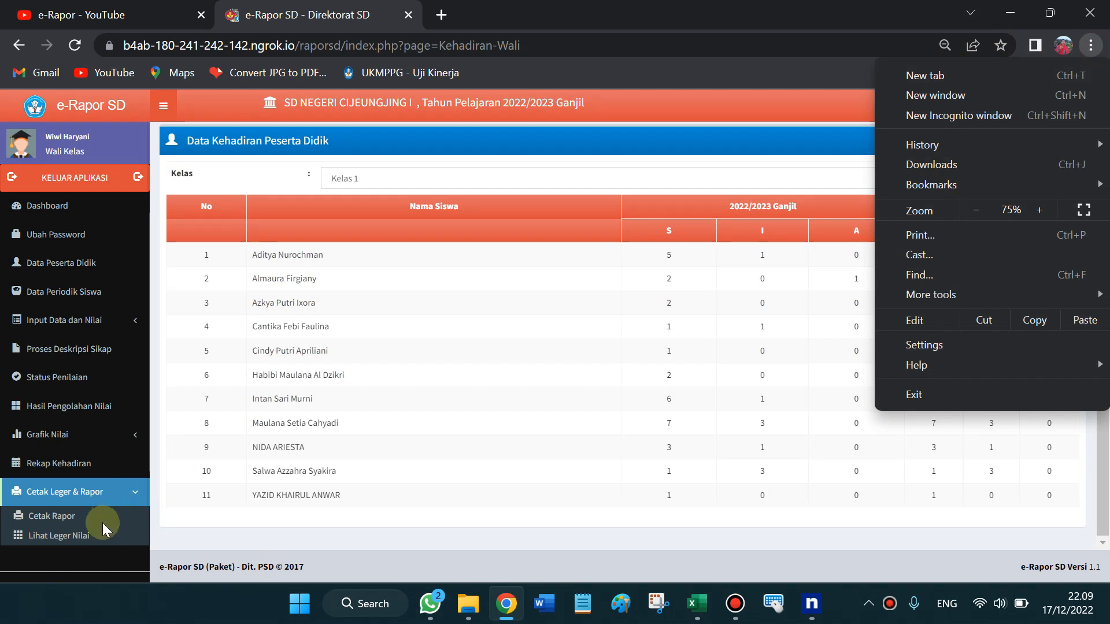
{"action": "left_click", "coordinate": [94, 554]}
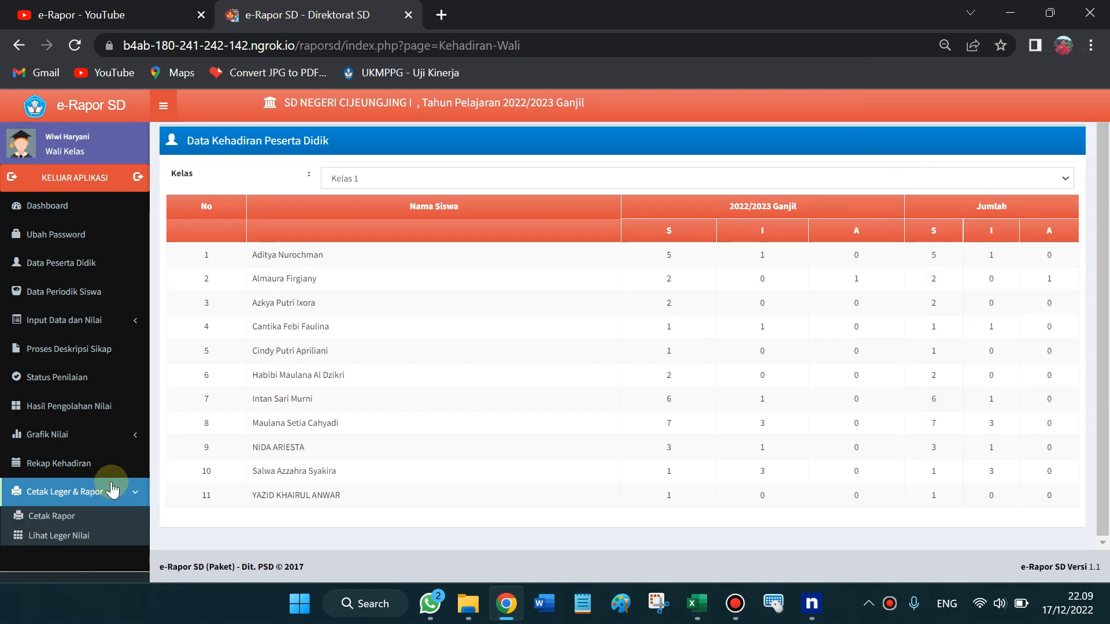
Display the Kelas 1 leger via Lihat Leger Nilai in a new tab, then open File Explorer
{"action": "left_click", "coordinate": [71, 539]}
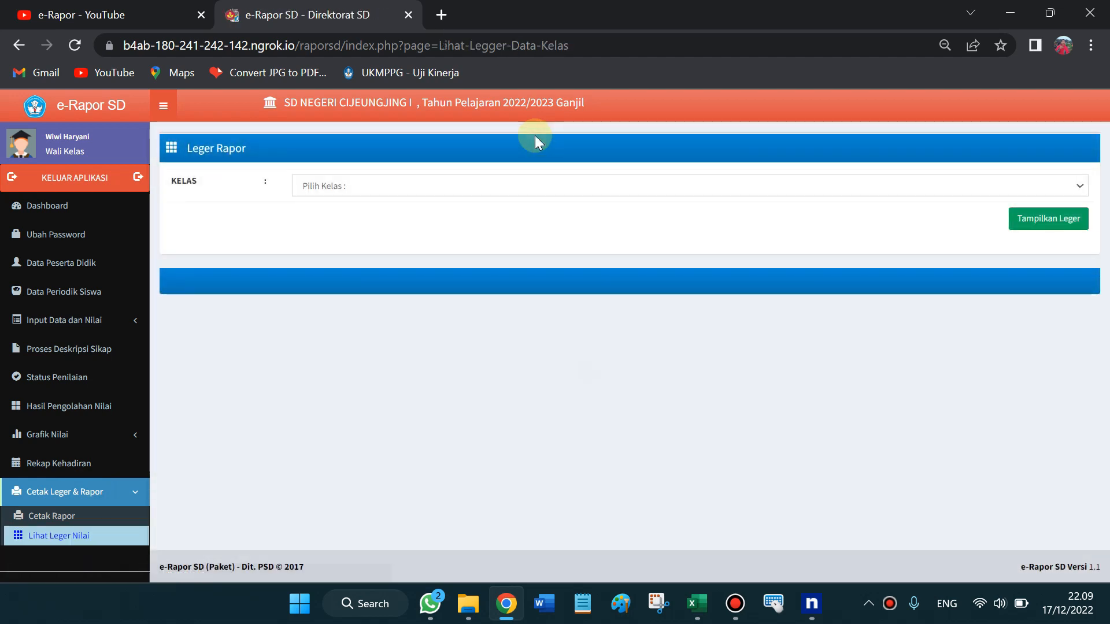
{"action": "left_click", "coordinate": [390, 188]}
{"action": "left_click", "coordinate": [385, 214]}
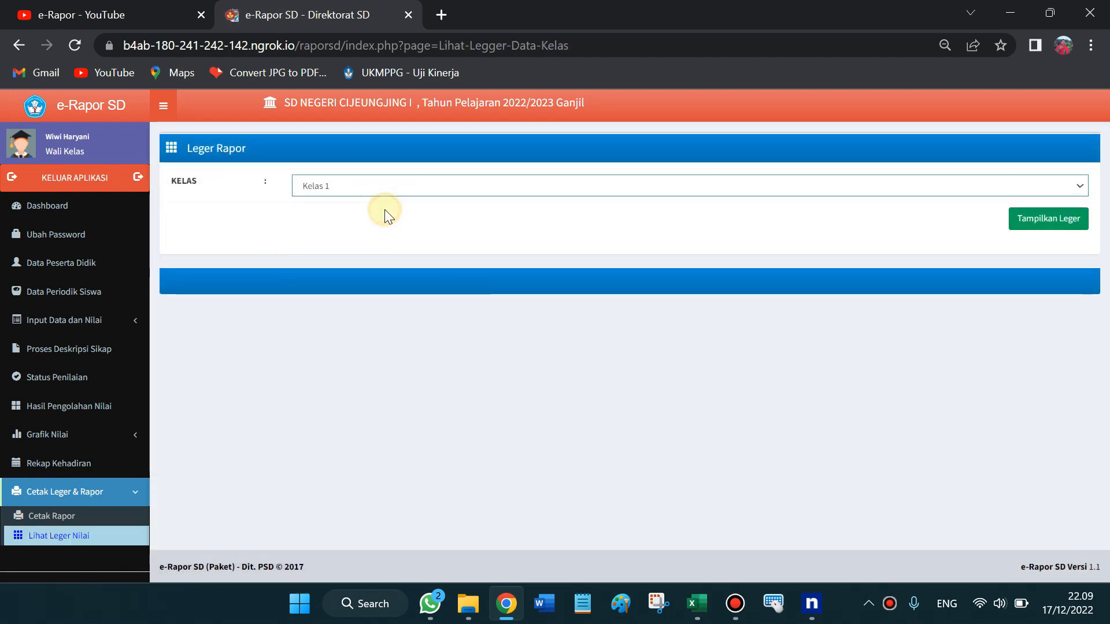
{"action": "left_click", "coordinate": [1073, 222]}
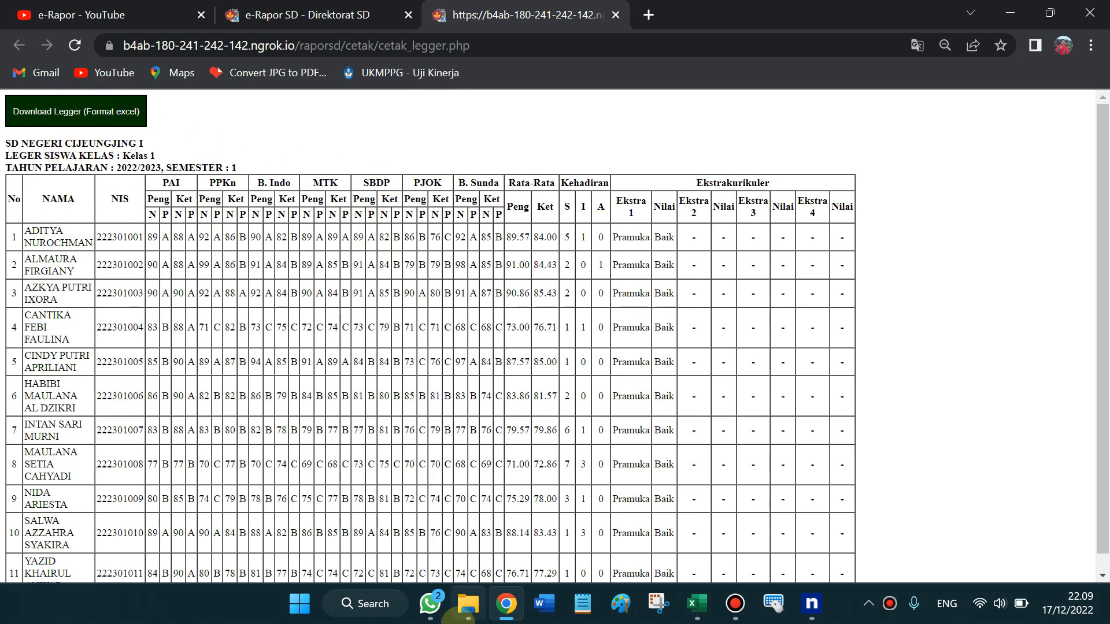
{"action": "left_click", "coordinate": [469, 618]}
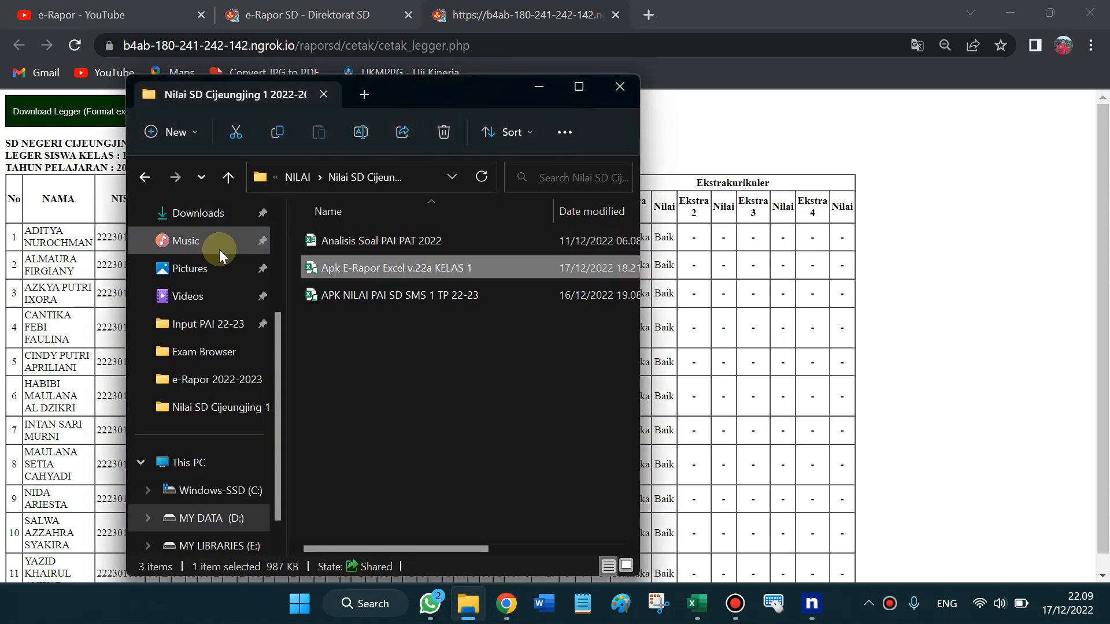
Open Leger_K2013_Kelas 1 (3) from the Downloads folder in File Explorer
{"action": "scroll", "coordinate": [280, 353], "scroll_direction": "up", "scroll_amount": 1}
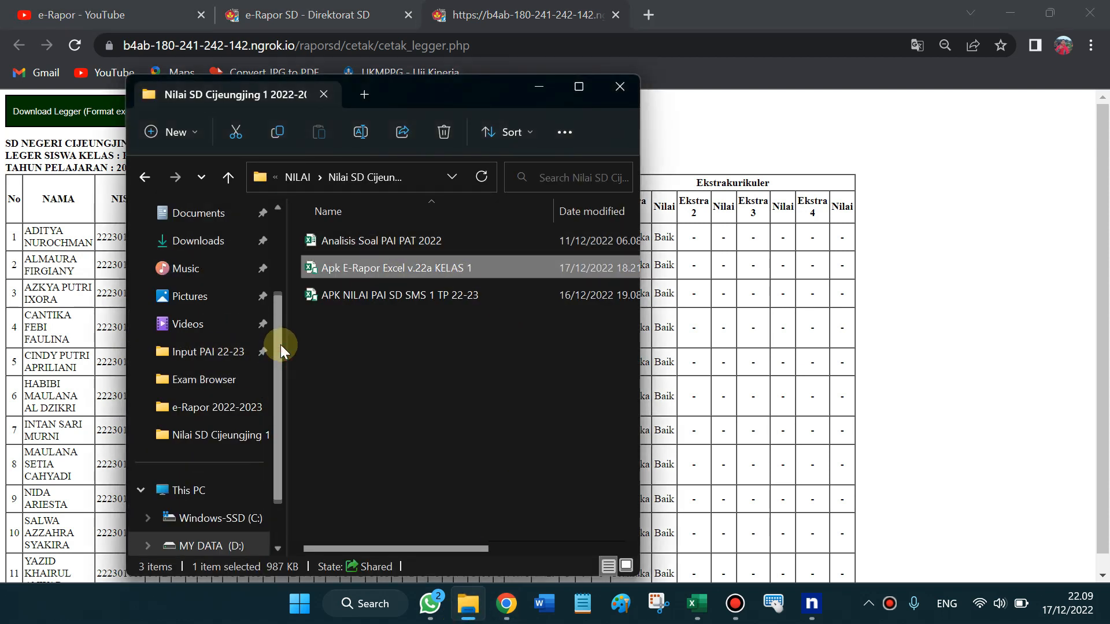
{"action": "left_click", "coordinate": [200, 241]}
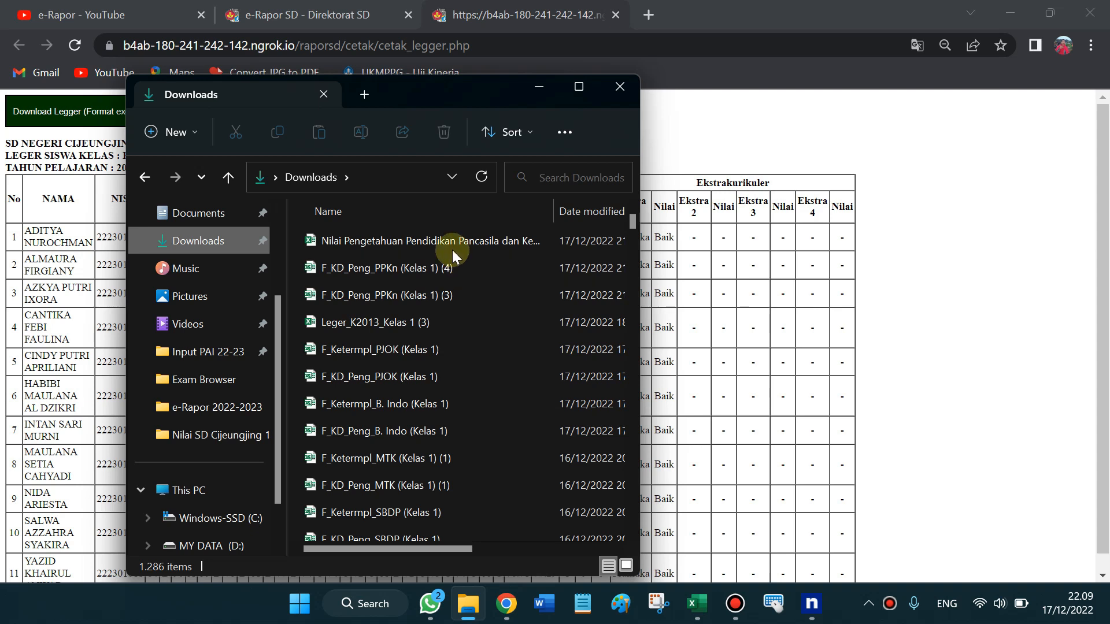
{"action": "left_click", "coordinate": [428, 323]}
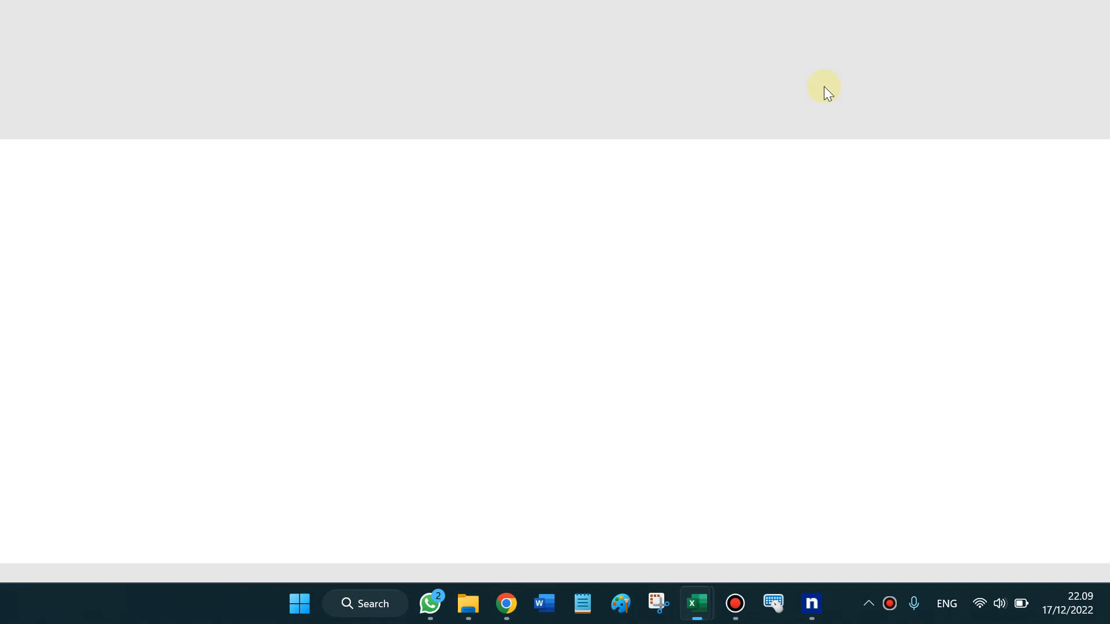
{"action": "scroll", "coordinate": [788, 227], "scroll_direction": "down", "scroll_amount": 3}
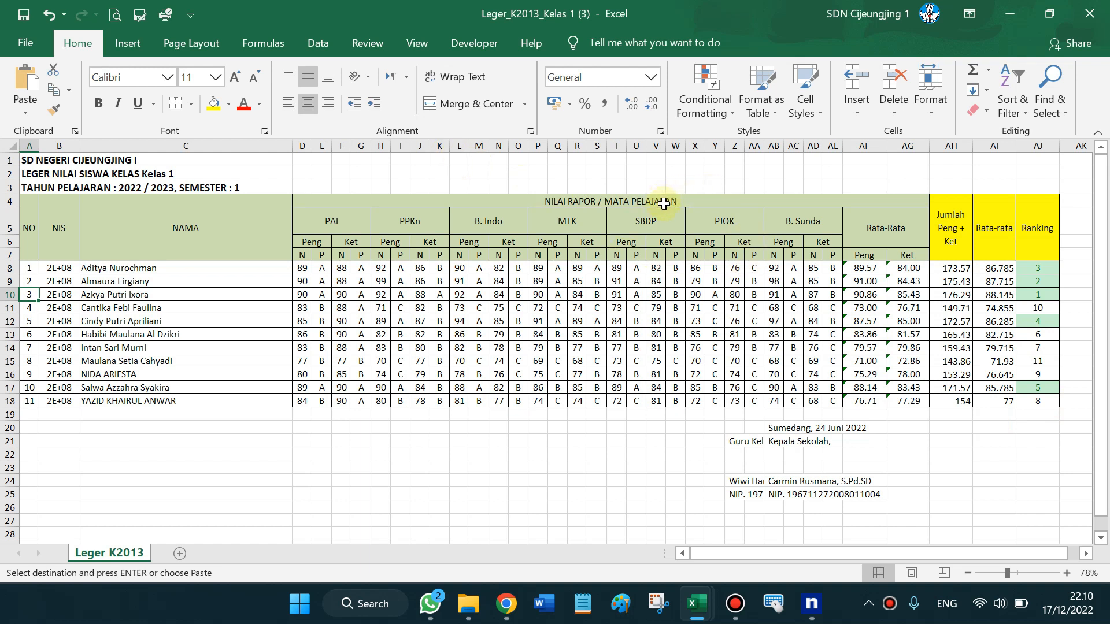
{"action": "left_click", "coordinate": [664, 203]}
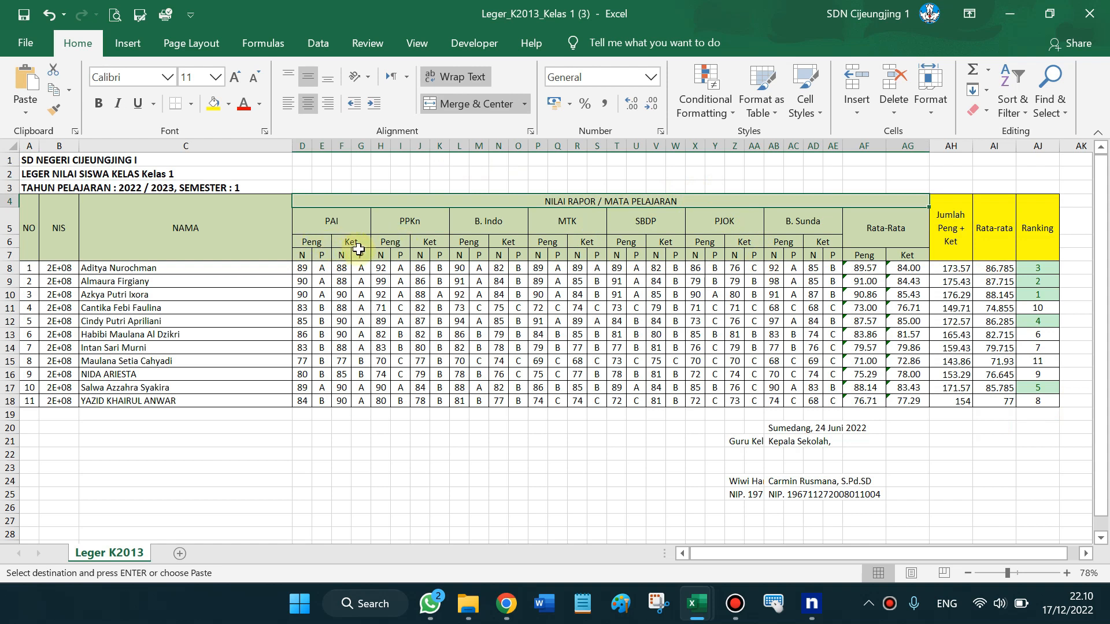
{"action": "left_click", "coordinate": [303, 255]}
{"action": "left_click", "coordinate": [322, 256]}
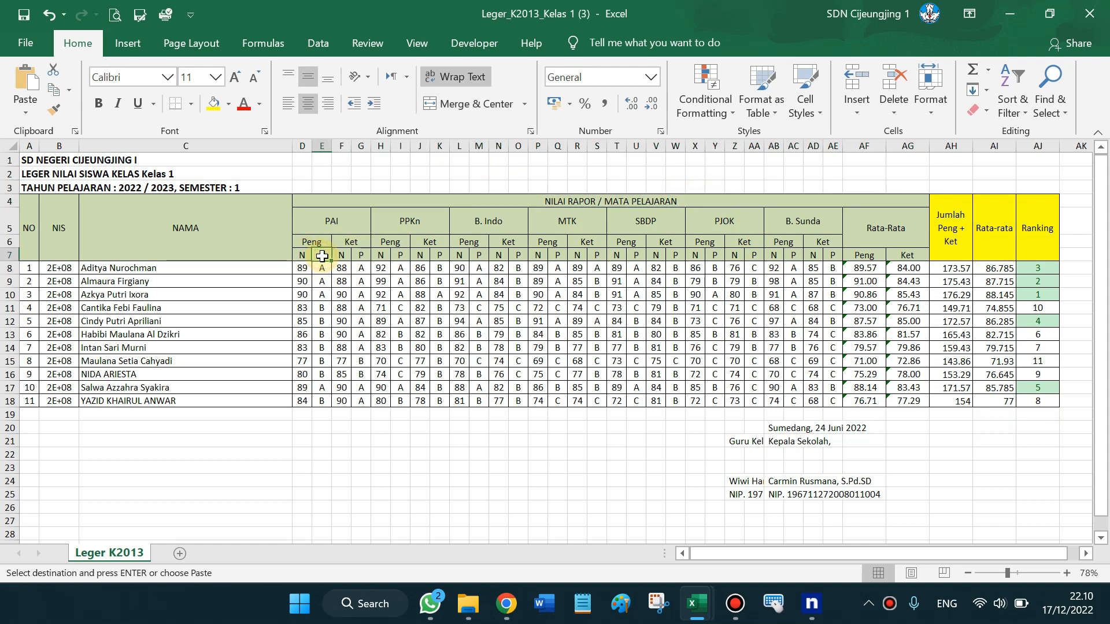
{"action": "left_click", "coordinate": [951, 142]}
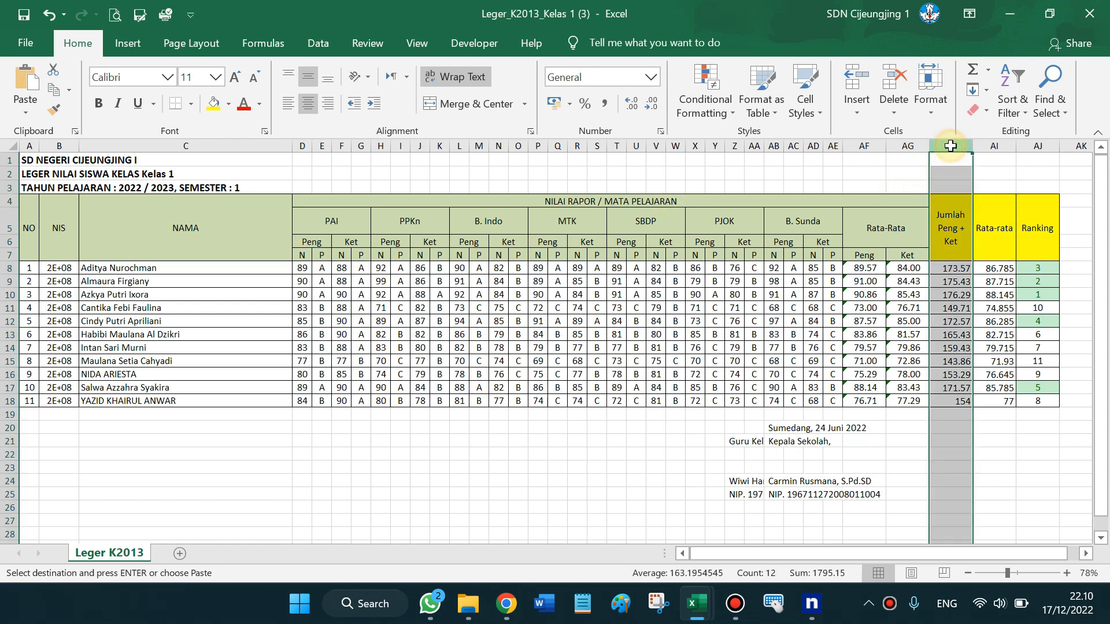
{"action": "left_click", "coordinate": [955, 217]}
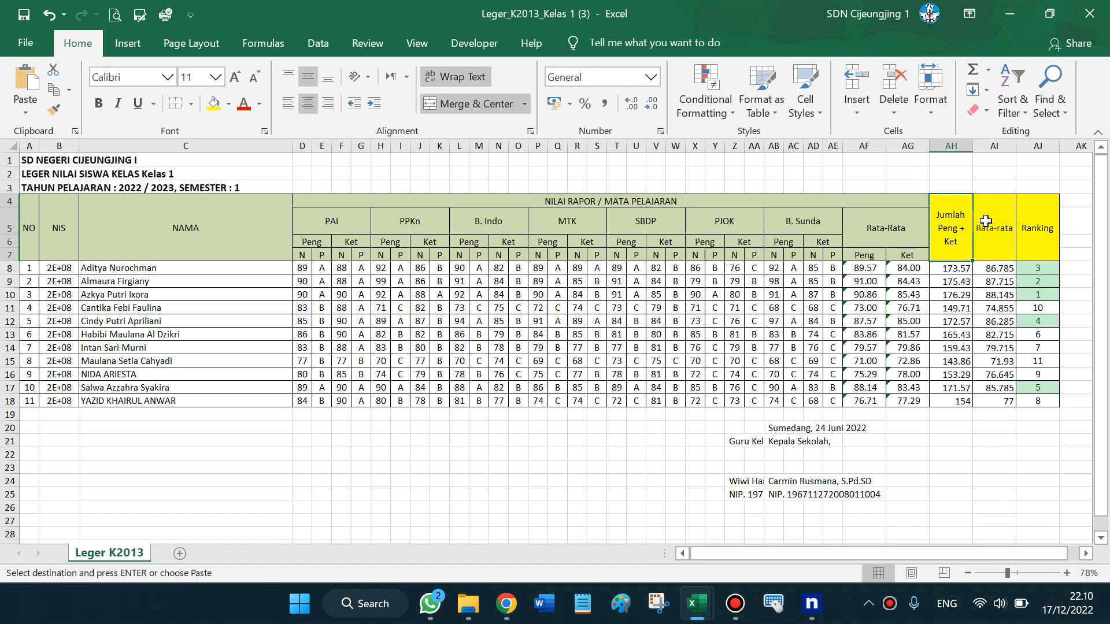
{"action": "left_click", "coordinate": [1005, 227]}
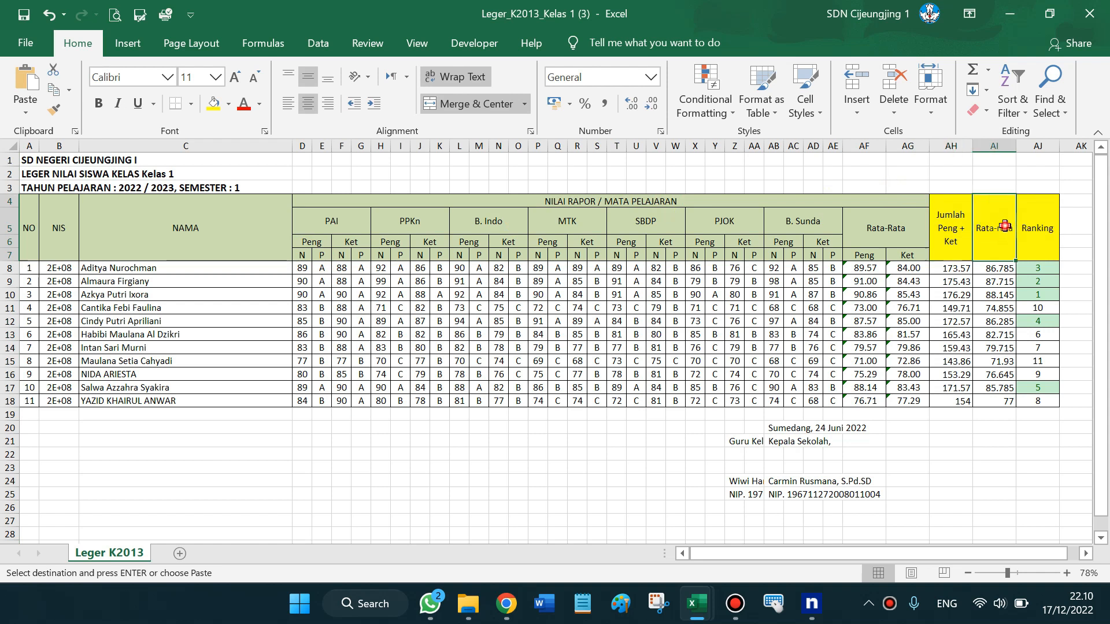
{"action": "left_click", "coordinate": [1030, 233]}
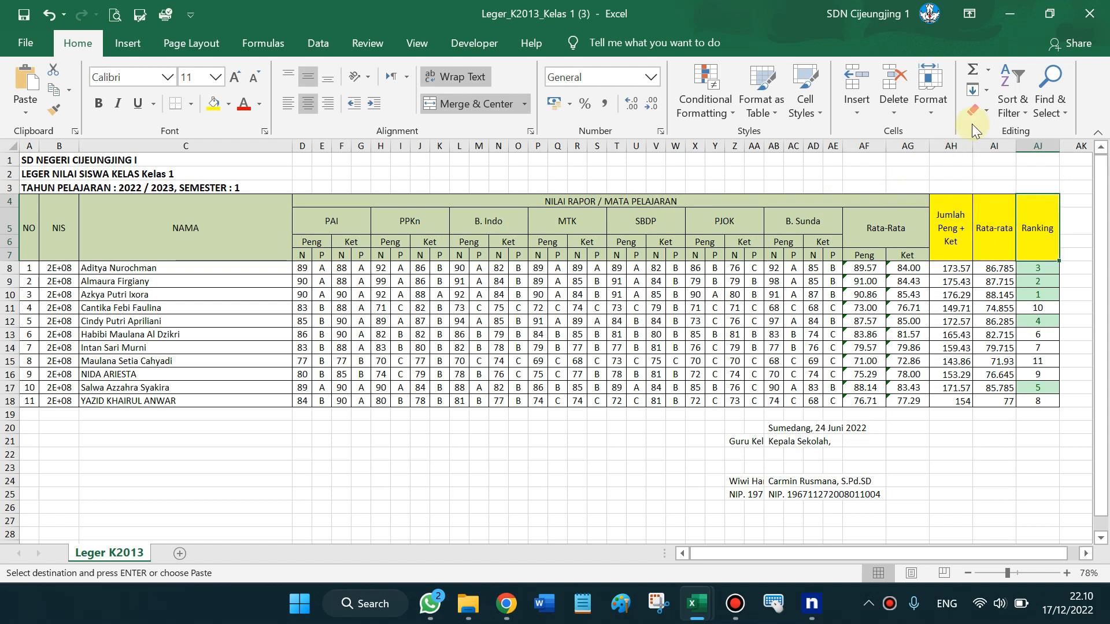
{"action": "left_click_drag", "start_coordinate": [960, 148], "coordinate": [1028, 203]}
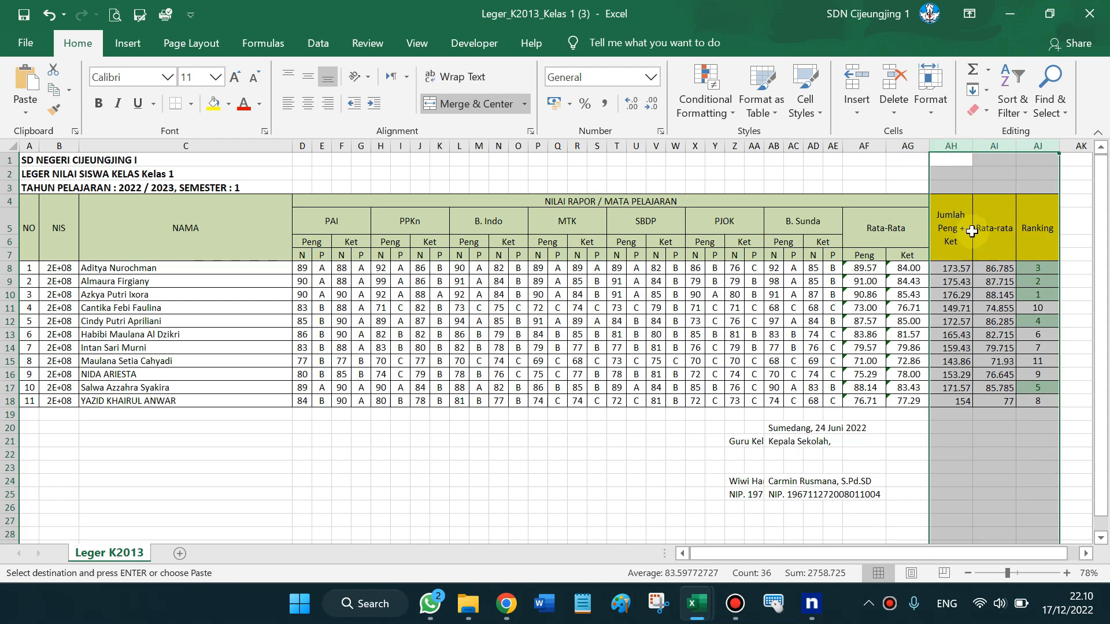
{"action": "left_click", "coordinate": [946, 217]}
{"action": "left_click", "coordinate": [959, 269]}
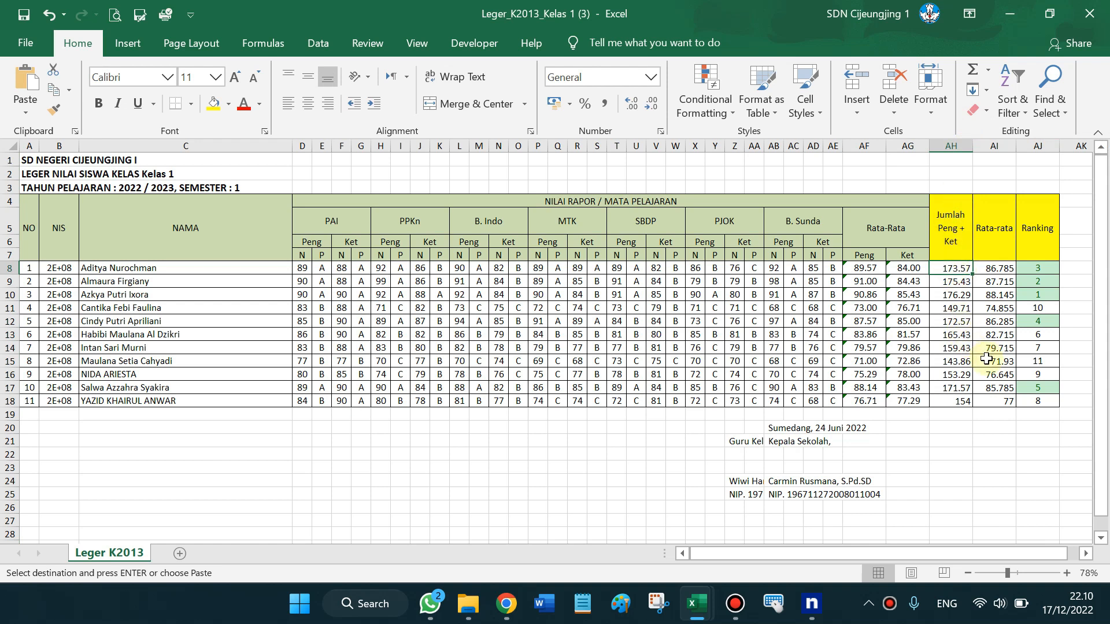
{"action": "left_click_drag", "start_coordinate": [962, 557], "coordinate": [1059, 555]}
{"action": "left_click", "coordinate": [1085, 554]}
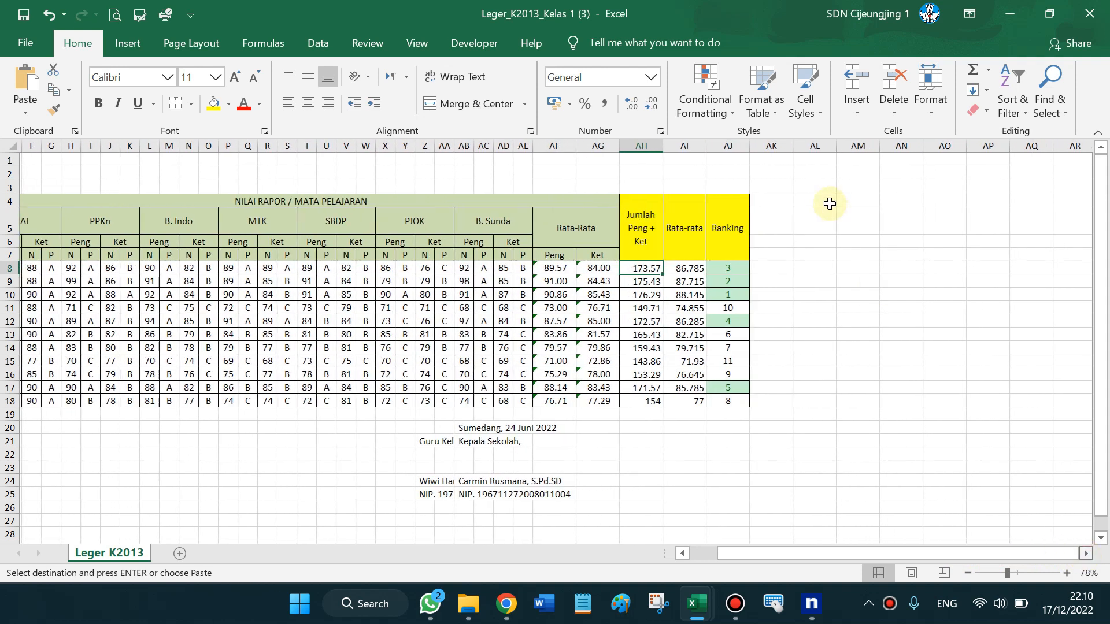
{"action": "left_click", "coordinate": [632, 207]}
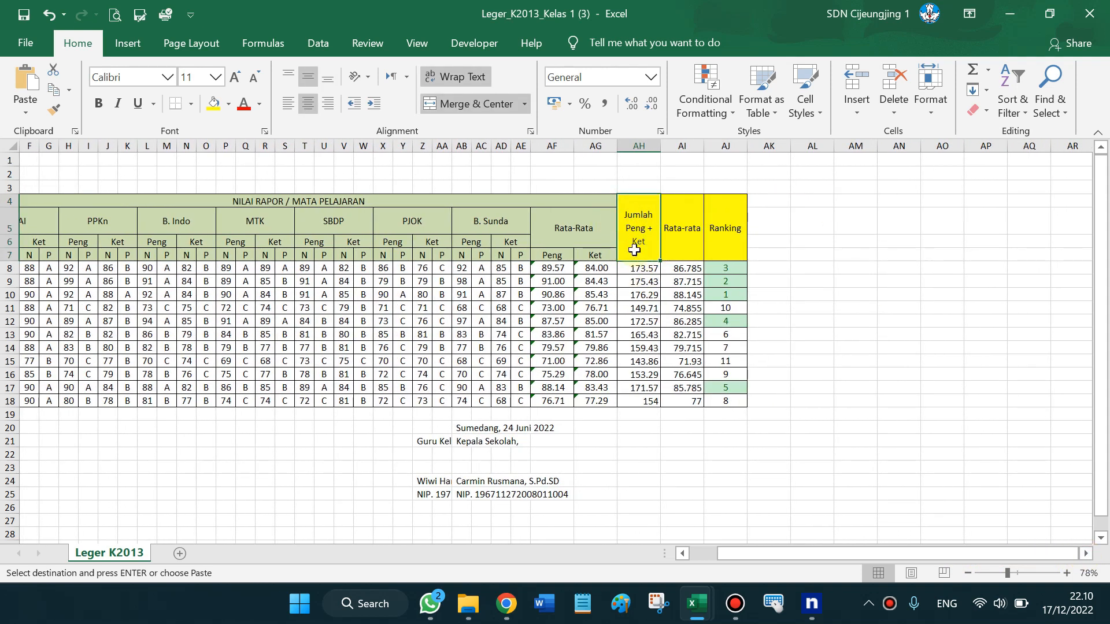
{"action": "left_click_drag", "start_coordinate": [585, 222], "coordinate": [558, 261]}
{"action": "left_click", "coordinate": [799, 266]}
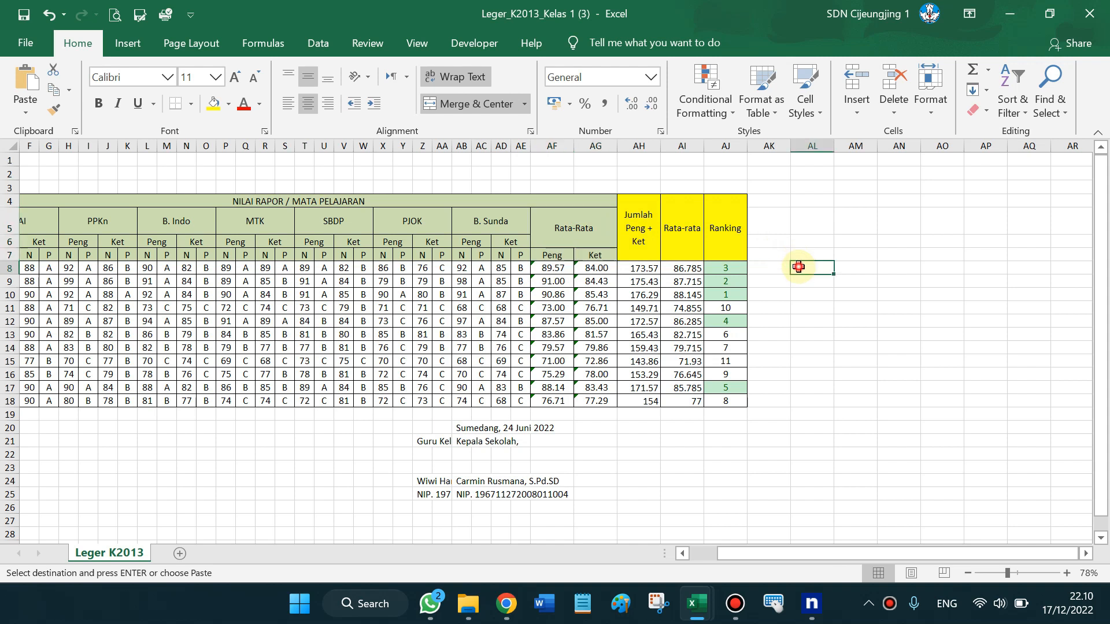
{"action": "left_click_drag", "start_coordinate": [638, 146], "coordinate": [706, 193]}
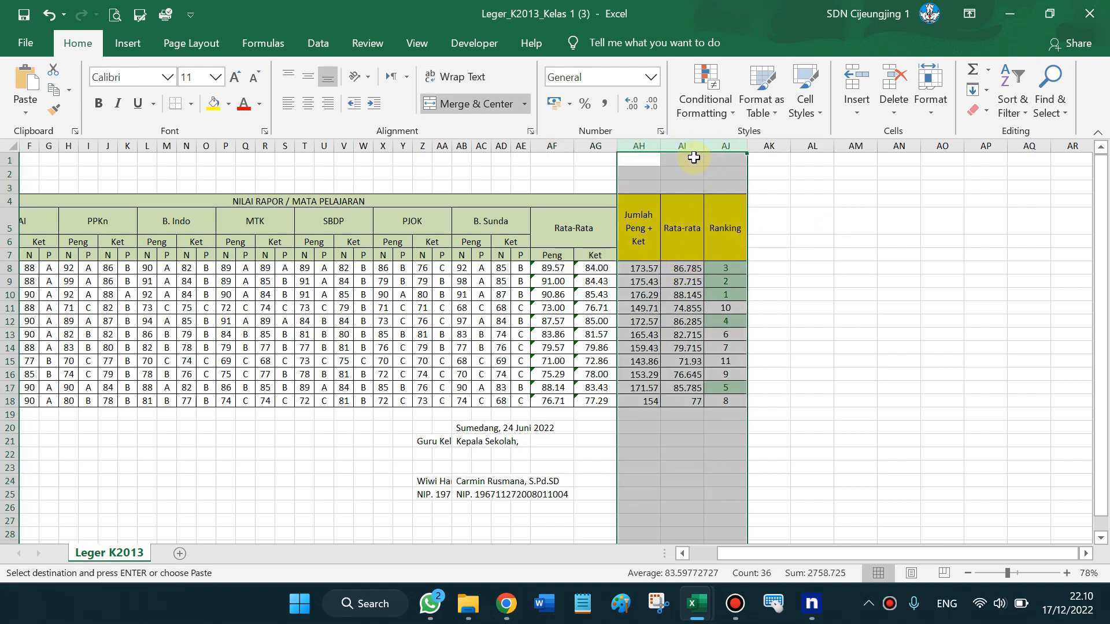
{"action": "left_click", "coordinate": [638, 145]}
Remove the extra blank columns and the kelas column so Jumlah, Rata-rata and Ranking occupy AH–AJ
{"action": "left_click", "coordinate": [858, 74]}
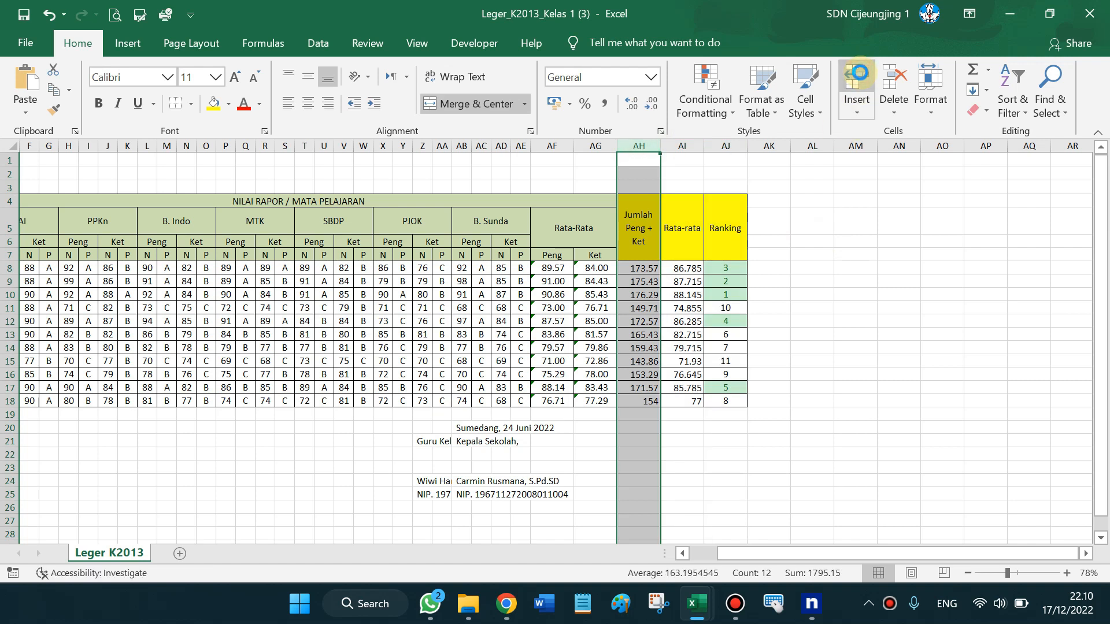
{"action": "left_click", "coordinate": [858, 73]}
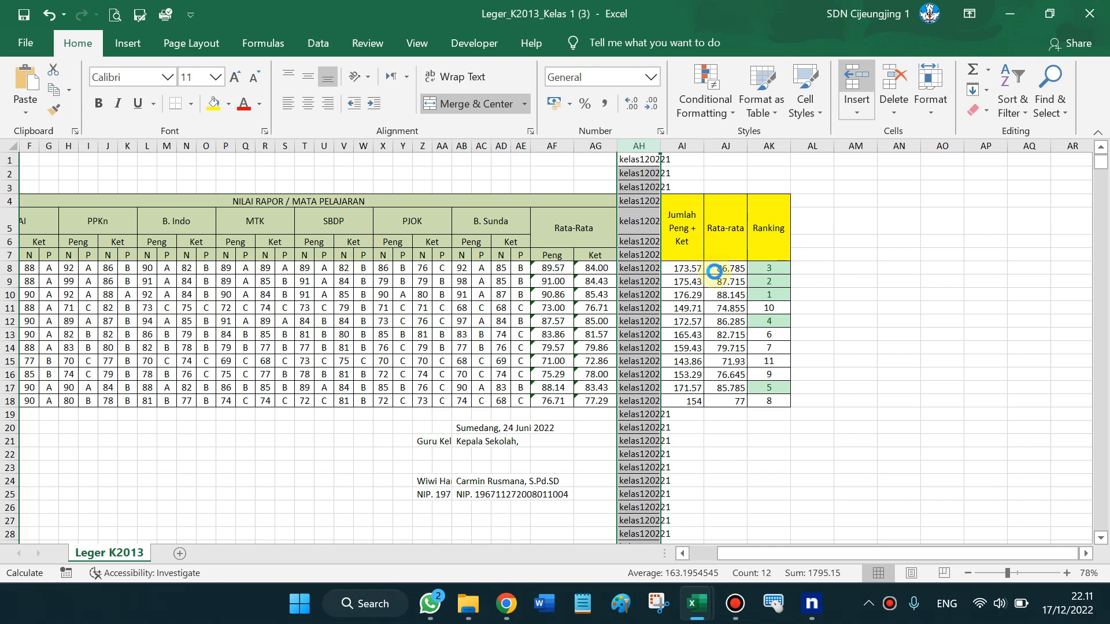
{"action": "key", "text": "ctrl+shift+plus"}
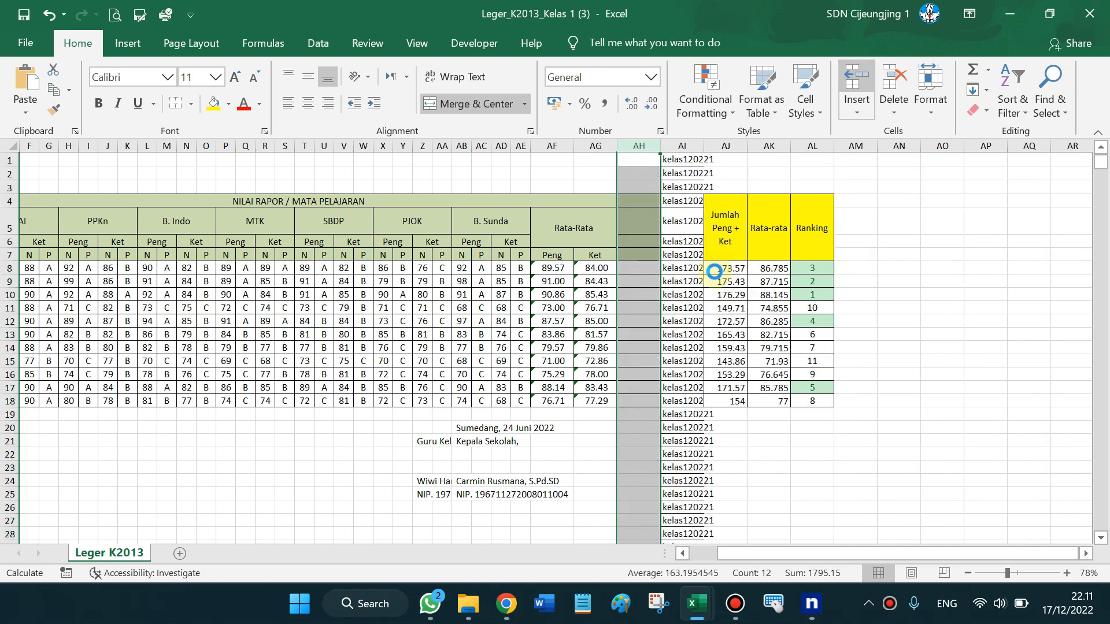
{"action": "key", "text": "ctrl+shift+plus"}
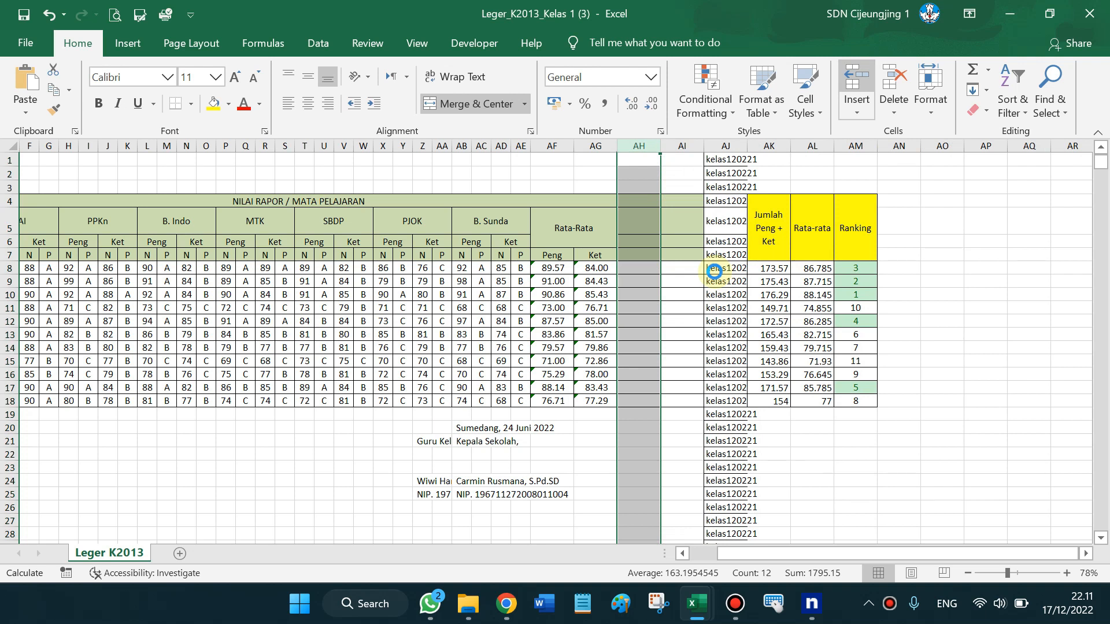
{"action": "key", "text": "ctrl+shift+plus"}
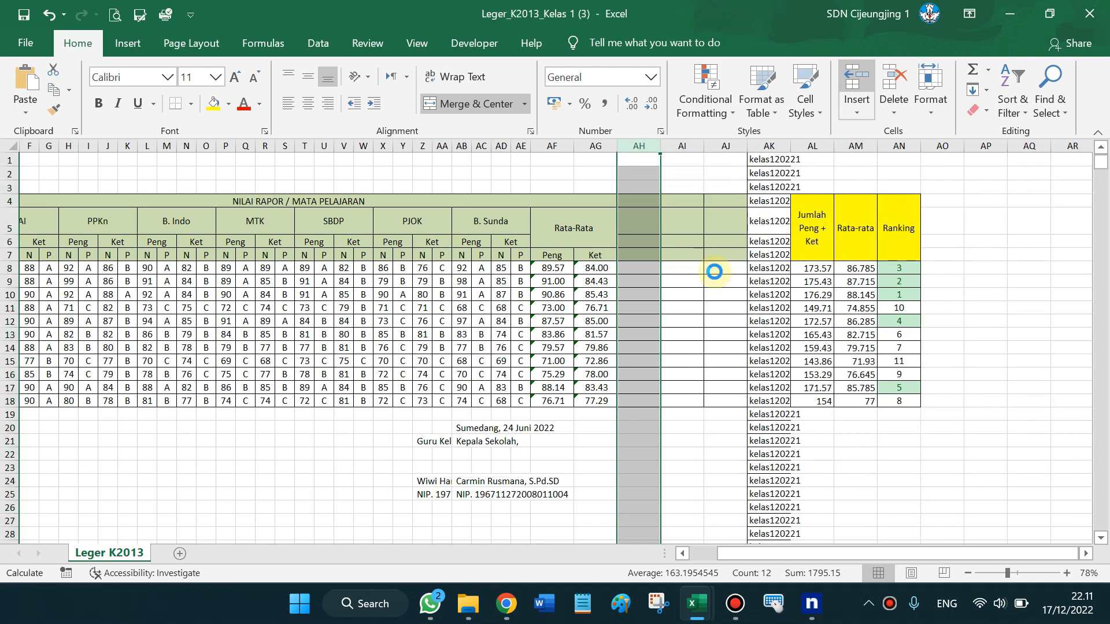
{"action": "key", "text": "ctrl+shift+plus"}
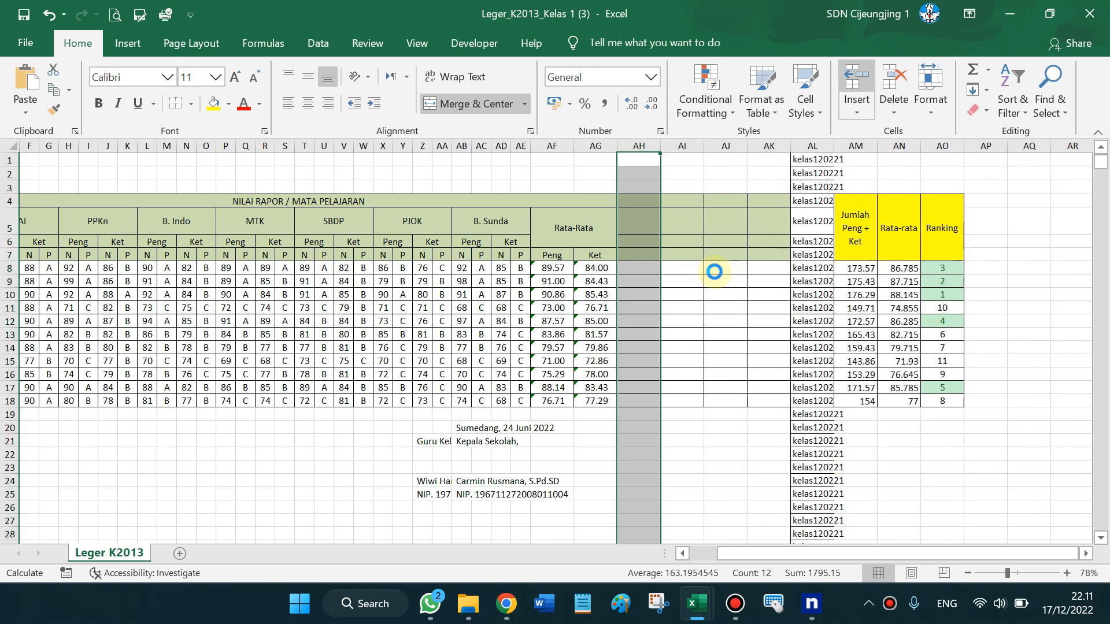
{"action": "key", "text": "ctrl+z"}
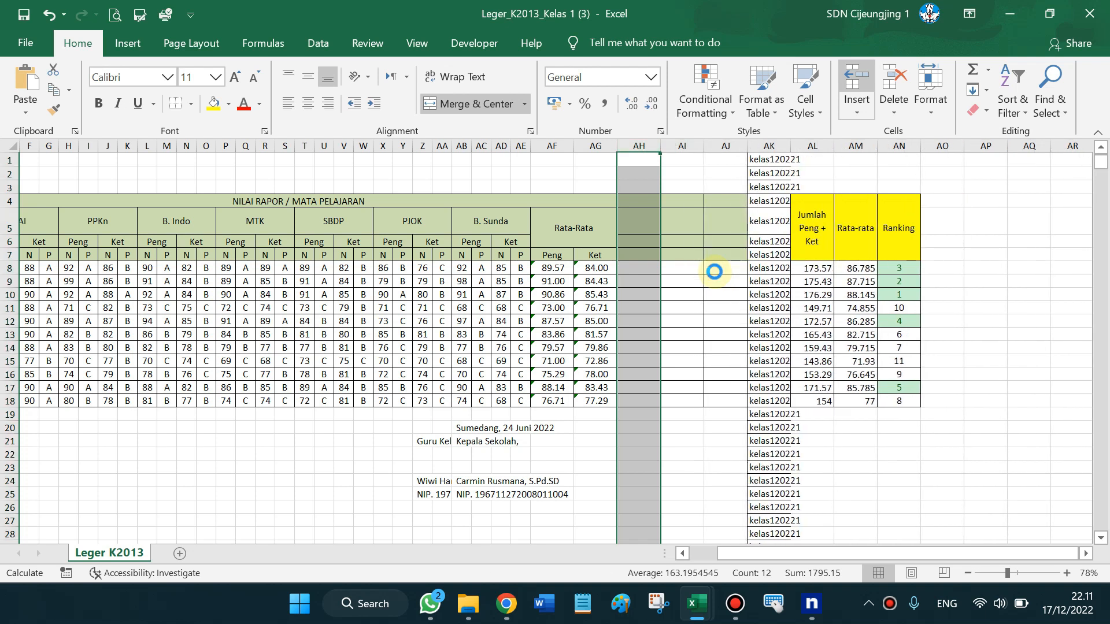
{"action": "key", "text": "ctrl+z"}
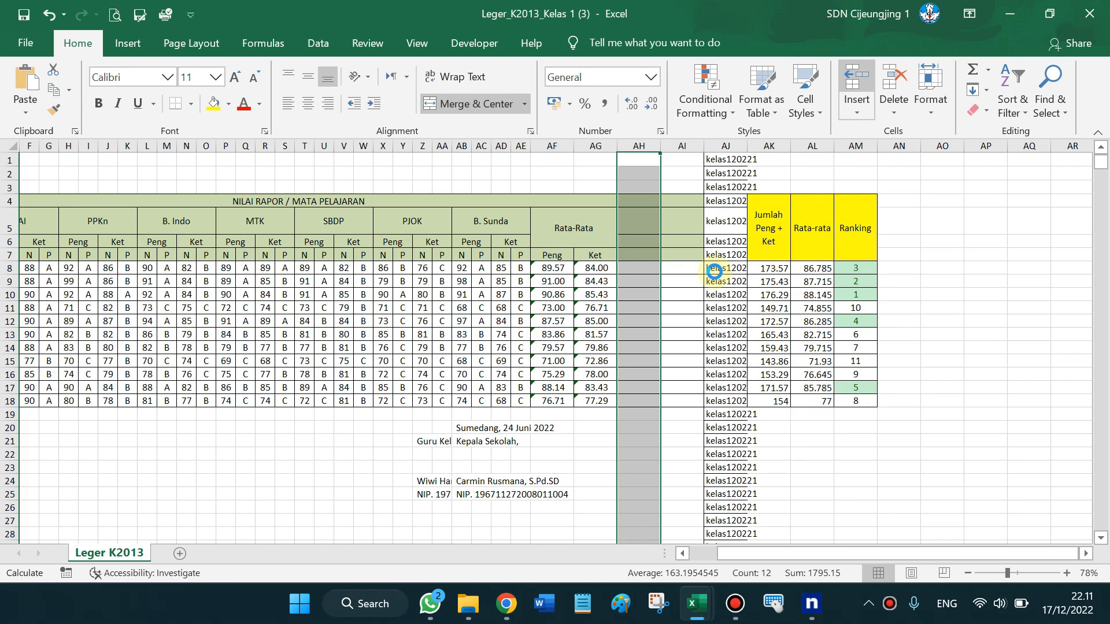
{"action": "key", "text": "ctrl+z"}
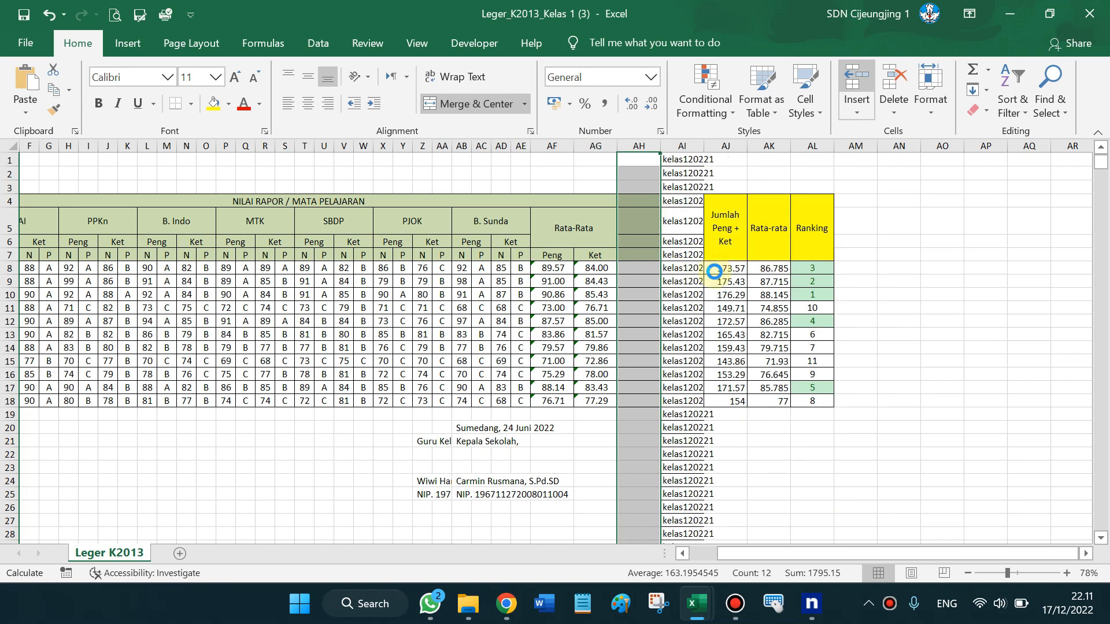
{"action": "key", "text": "ctrl+z"}
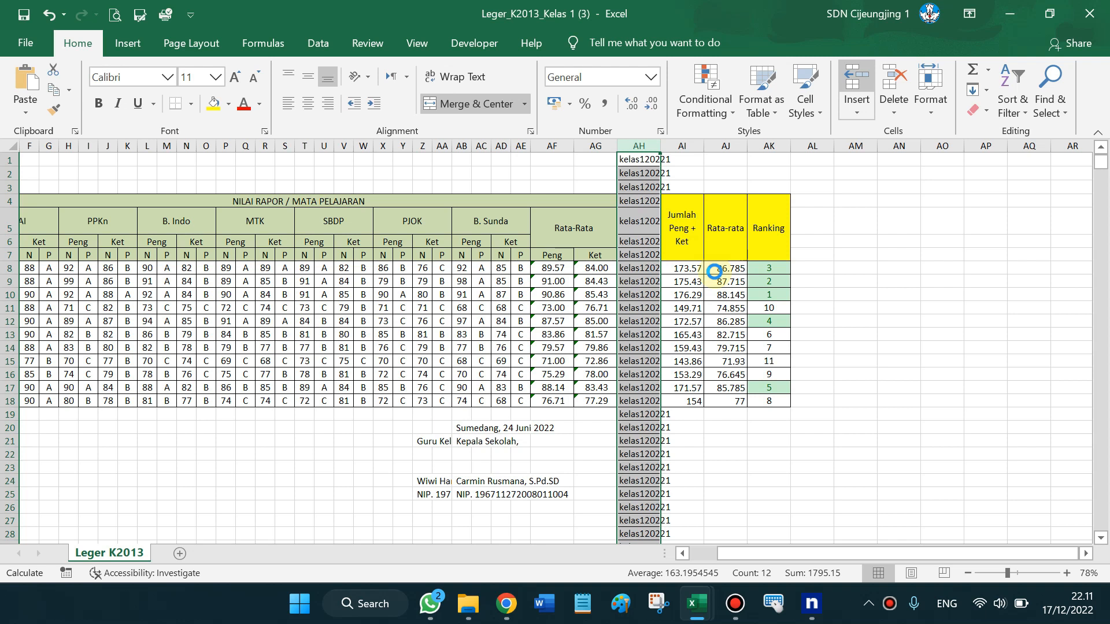
{"action": "key", "text": "ctrl+z"}
{"action": "scroll", "coordinate": [715, 271], "scroll_direction": "up", "scroll_amount": 1}
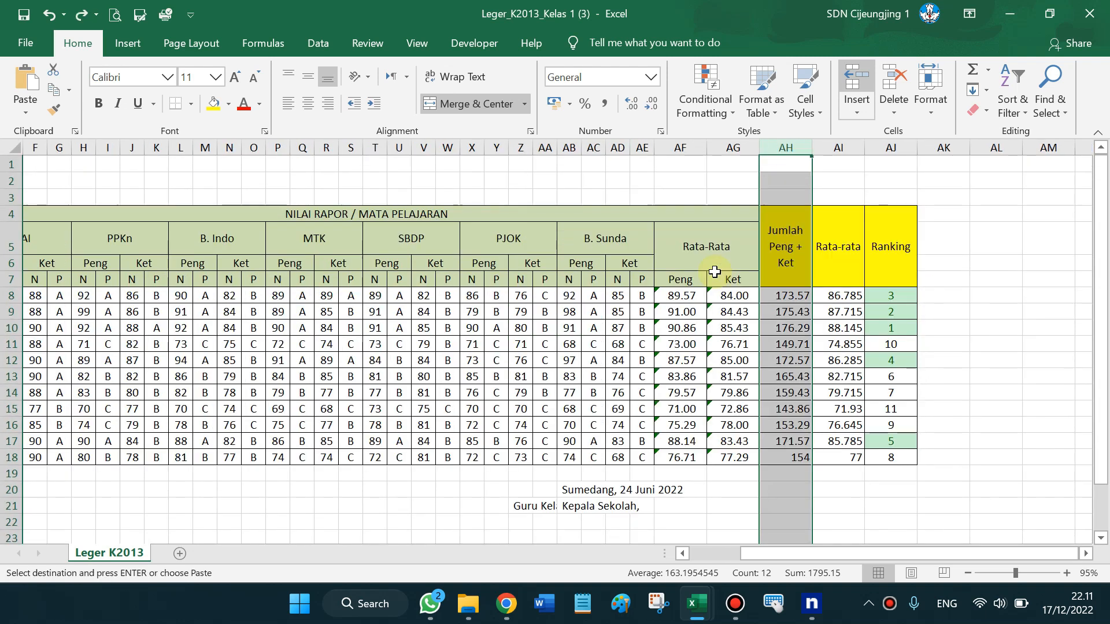
Copy the Jumlah Peng + Ket, Rata-rata and Ranking headers from AH4:AJ7 into AK4:AM7
{"action": "left_click", "coordinate": [786, 254]}
{"action": "left_click", "coordinate": [943, 292]}
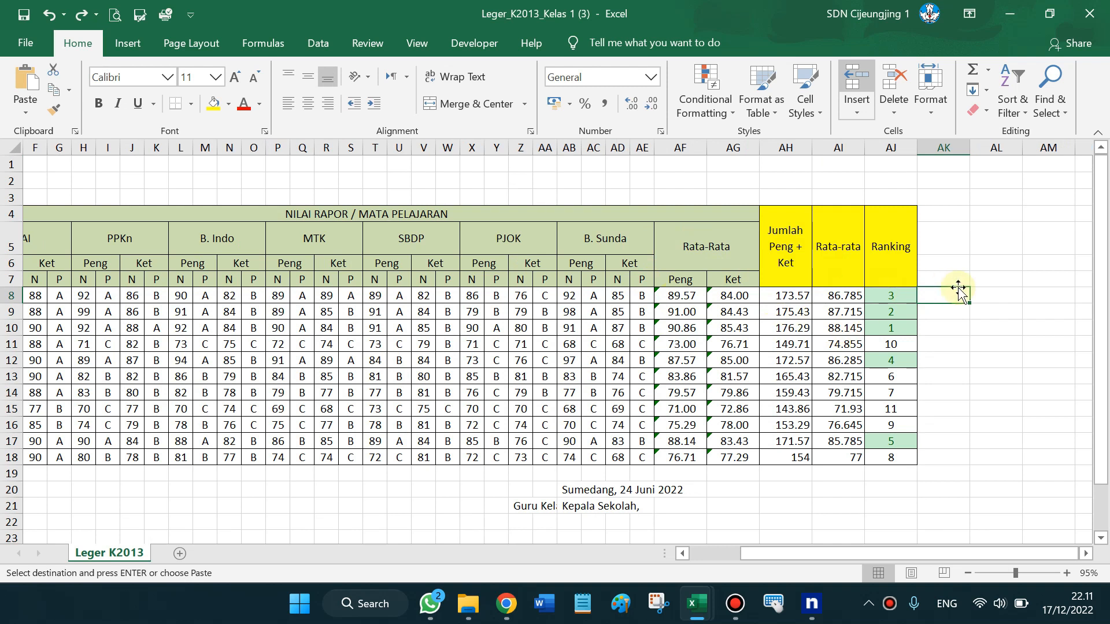
{"action": "left_click", "coordinate": [791, 236]}
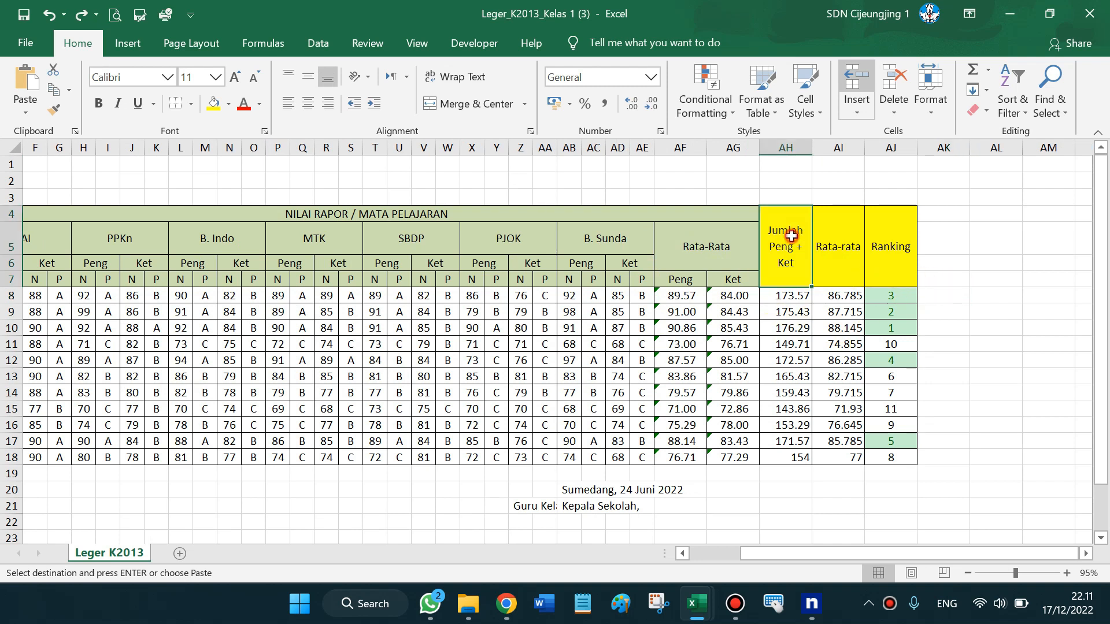
{"action": "left_click_drag", "start_coordinate": [791, 236], "coordinate": [878, 245]}
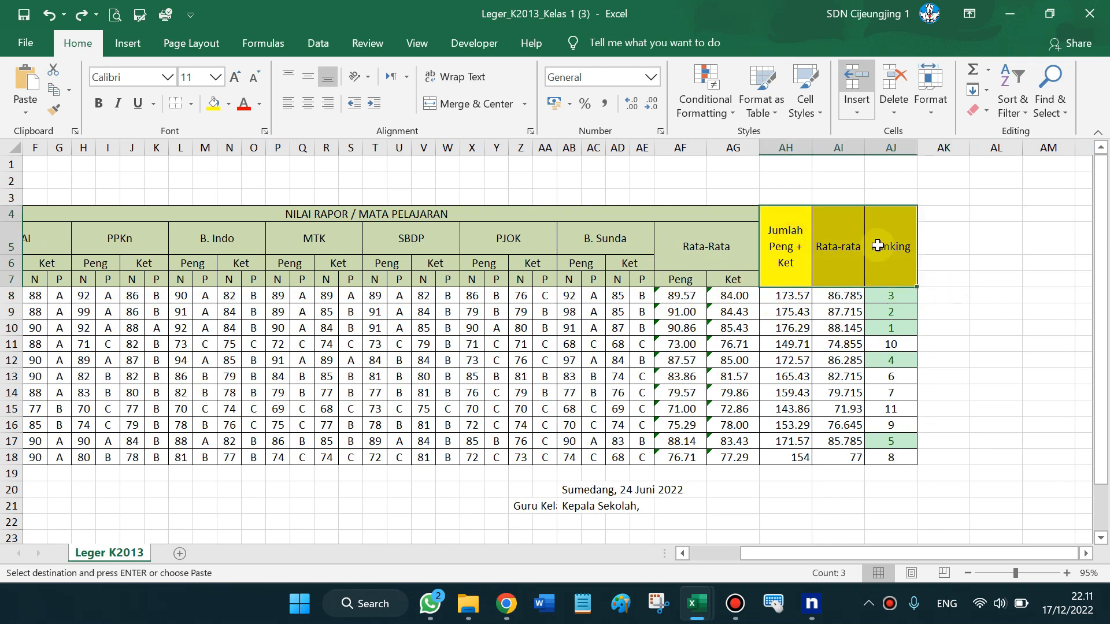
{"action": "left_click", "coordinate": [942, 214]}
{"action": "key", "text": "ctrl+v"}
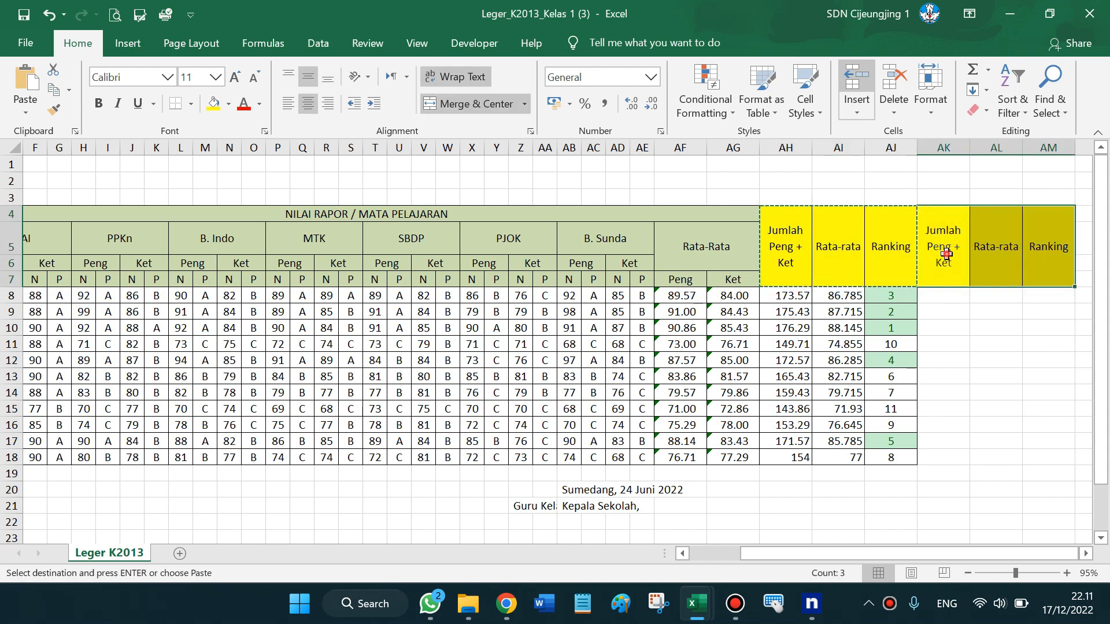
Fill the new AK–AM header cells orange
{"action": "left_click", "coordinate": [229, 104]}
{"action": "left_click", "coordinate": [242, 247]}
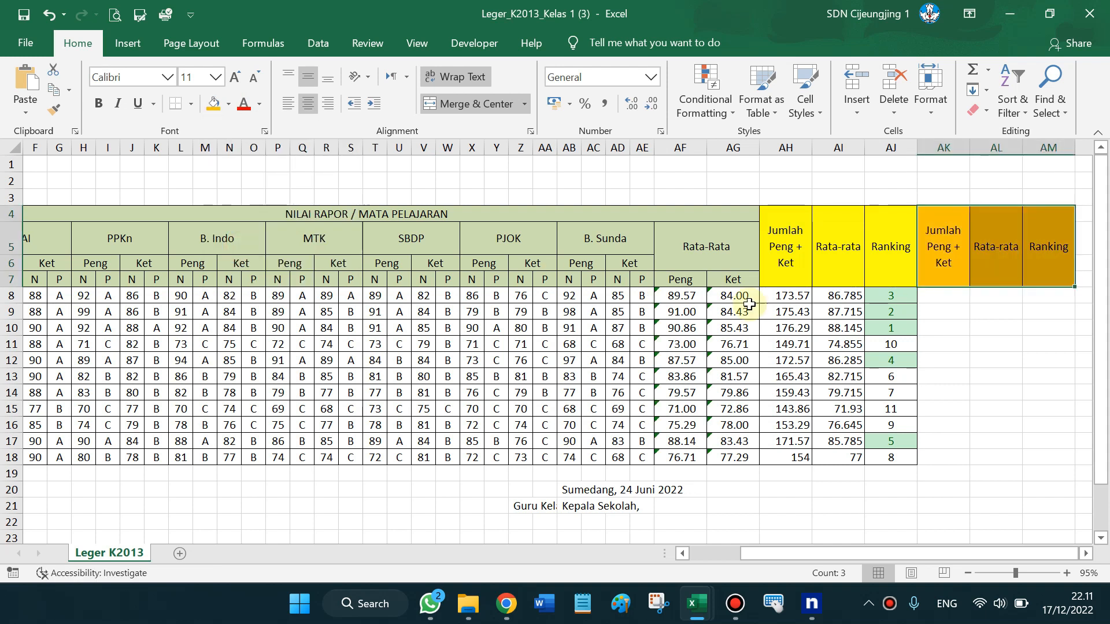
{"action": "left_click", "coordinate": [947, 299]}
Enter =AF8+AG8 in AK8, giving the first student's total of 173.57
{"action": "left_click", "coordinate": [947, 303]}
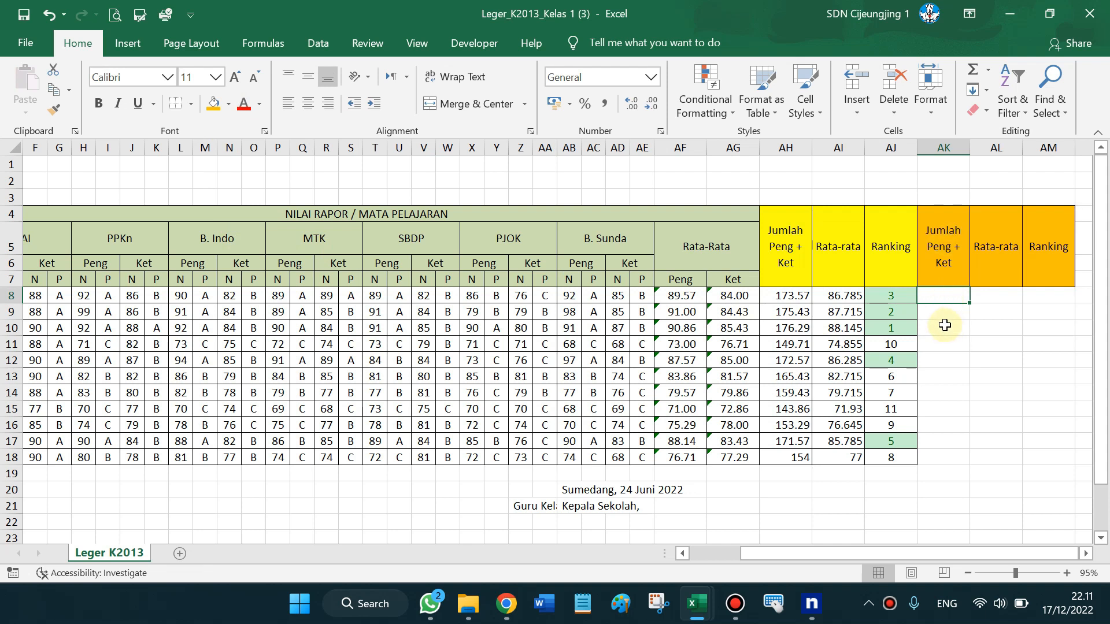
{"action": "type", "text": "="}
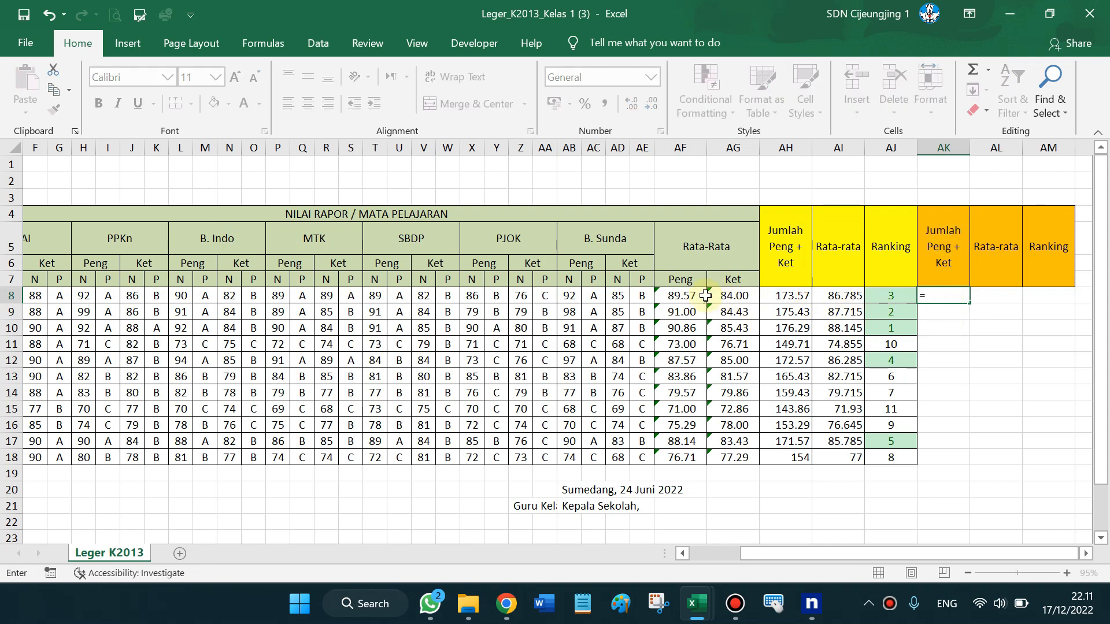
{"action": "left_click", "coordinate": [679, 296]}
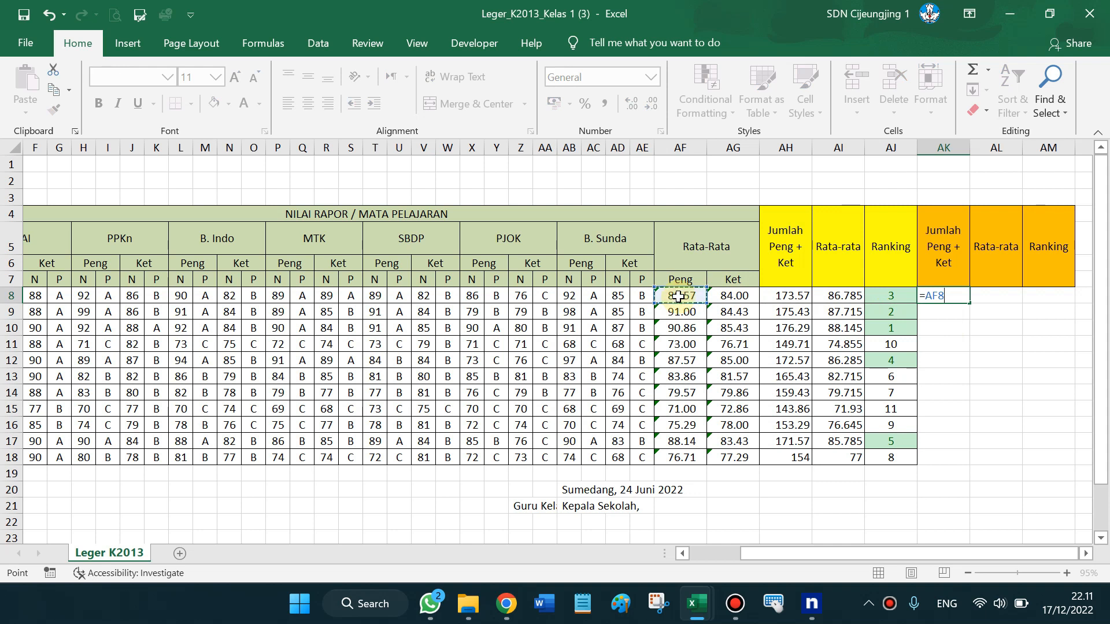
{"action": "type", "text": "+"}
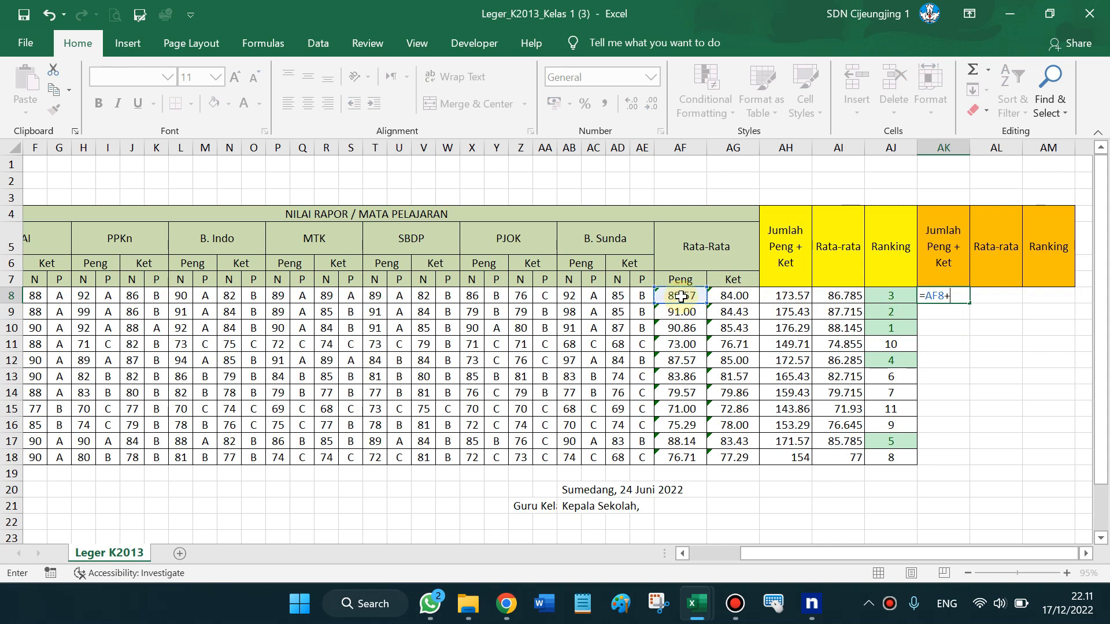
{"action": "left_click", "coordinate": [739, 298]}
{"action": "key", "text": "Return"}
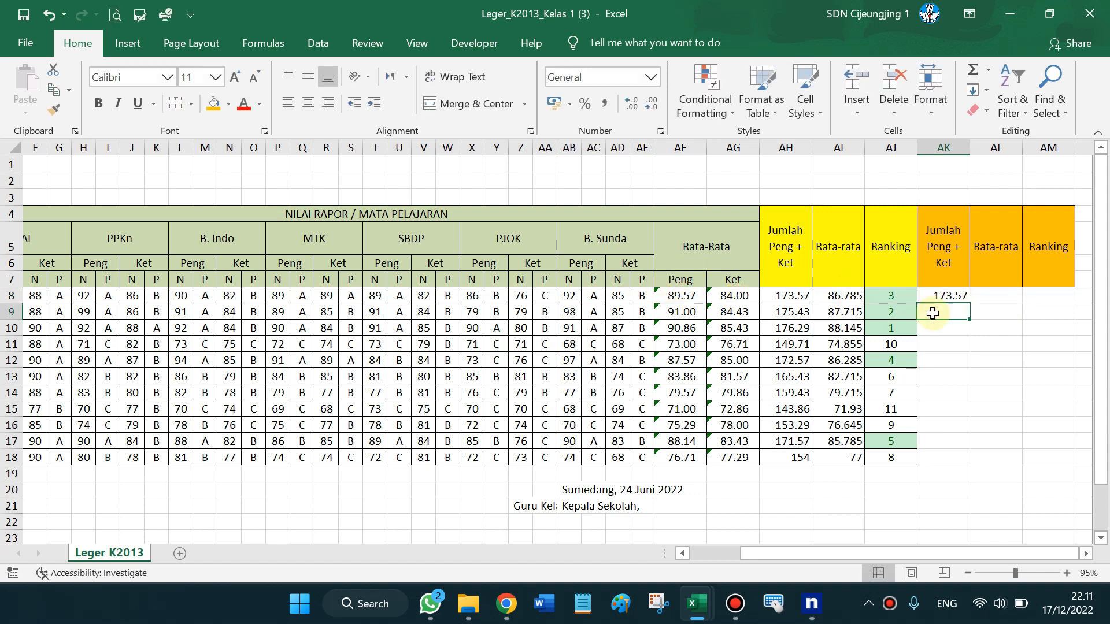
{"action": "left_click", "coordinate": [678, 296]}
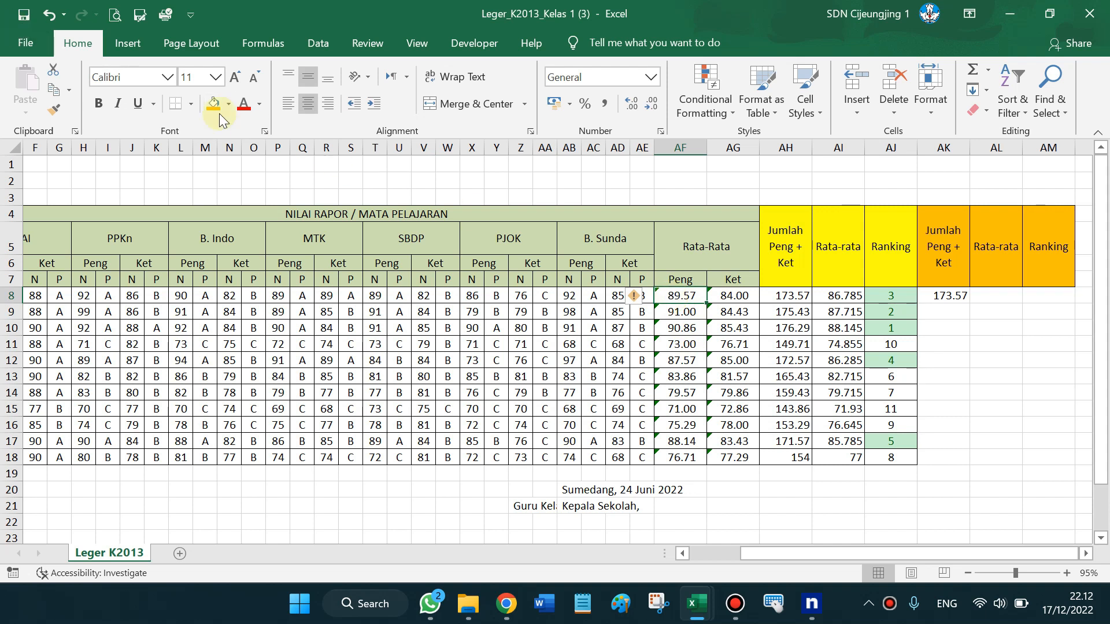
{"action": "left_click", "coordinate": [25, 46]}
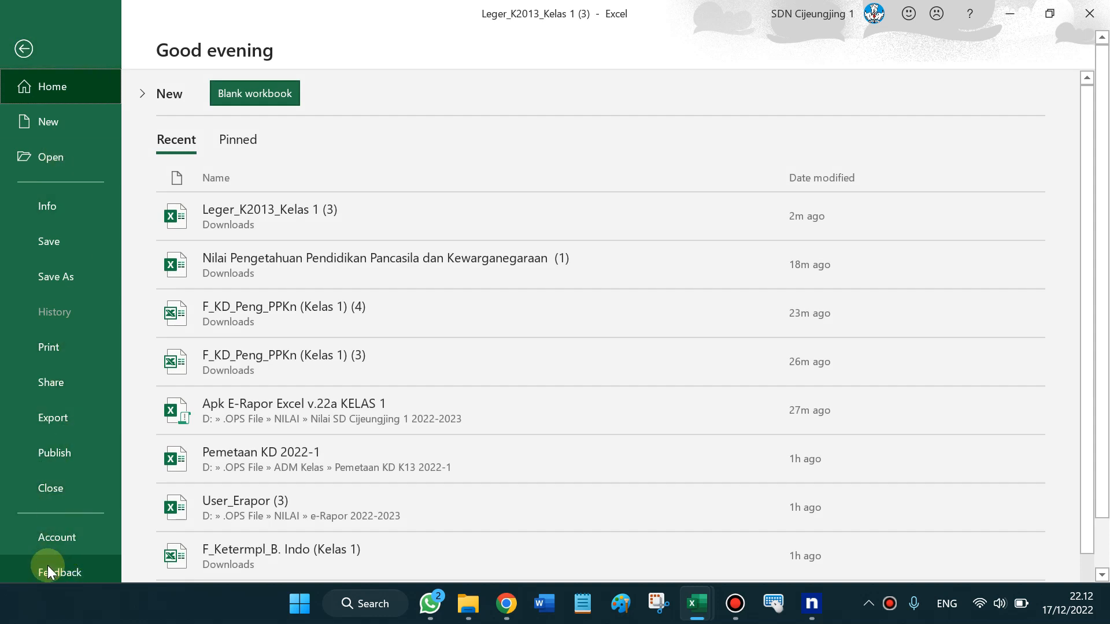
{"action": "key", "text": "Down"}
{"action": "key", "text": "Down"}
{"action": "key", "text": "Down"}
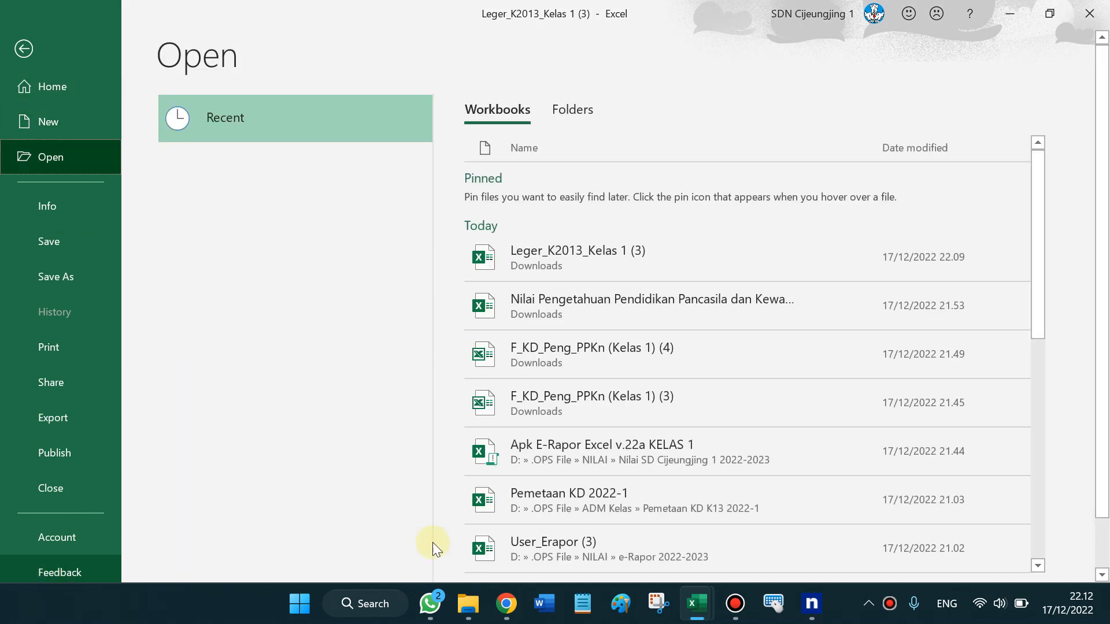
{"action": "scroll", "coordinate": [1106, 239], "scroll_direction": "down", "scroll_amount": 3}
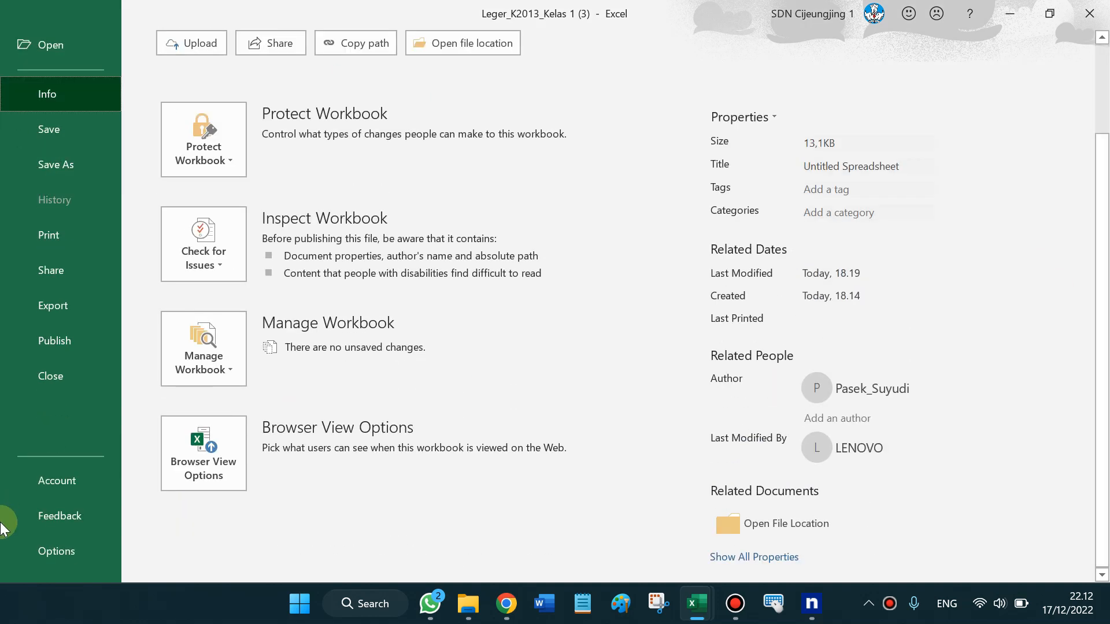
{"action": "left_click", "coordinate": [51, 556]}
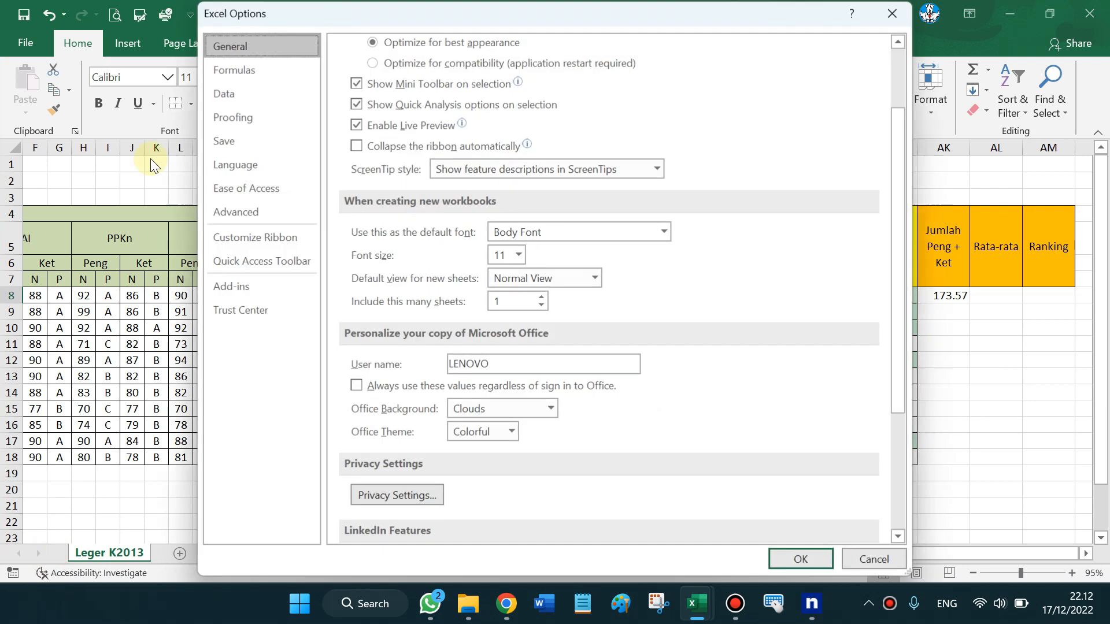
{"action": "left_click", "coordinate": [259, 211]}
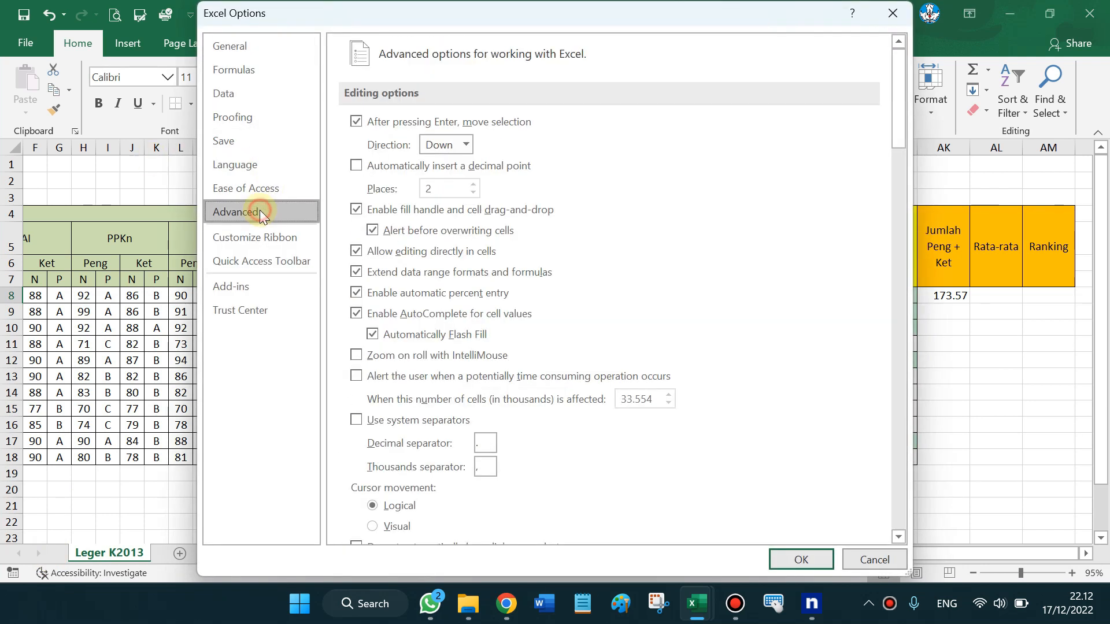
{"action": "left_click", "coordinate": [359, 422]}
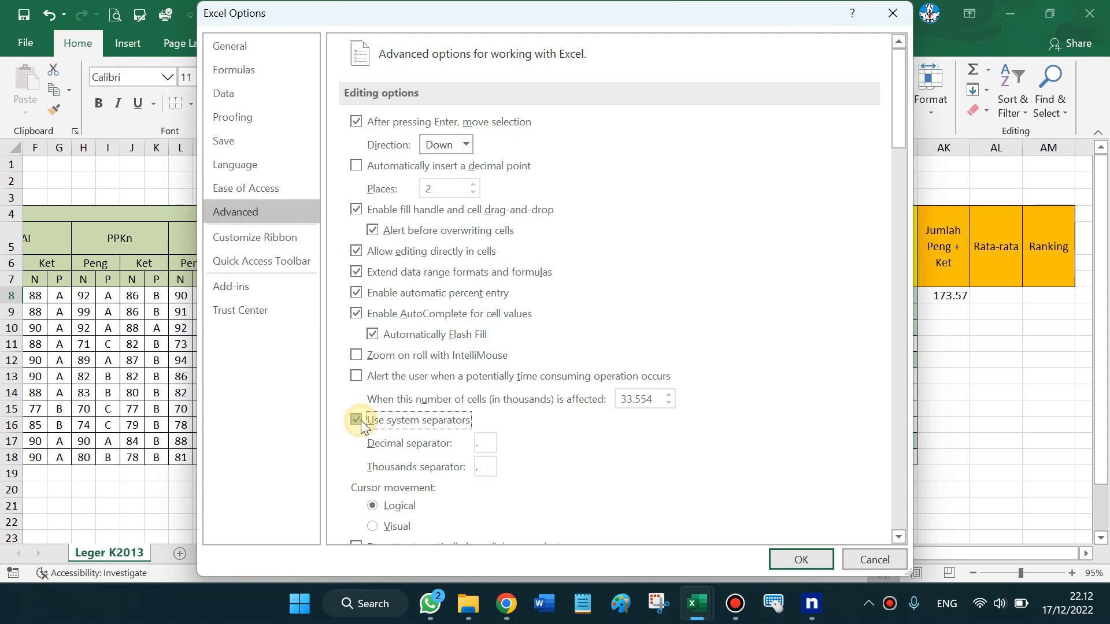
{"action": "left_click", "coordinate": [361, 421]}
{"action": "left_click", "coordinate": [795, 553]}
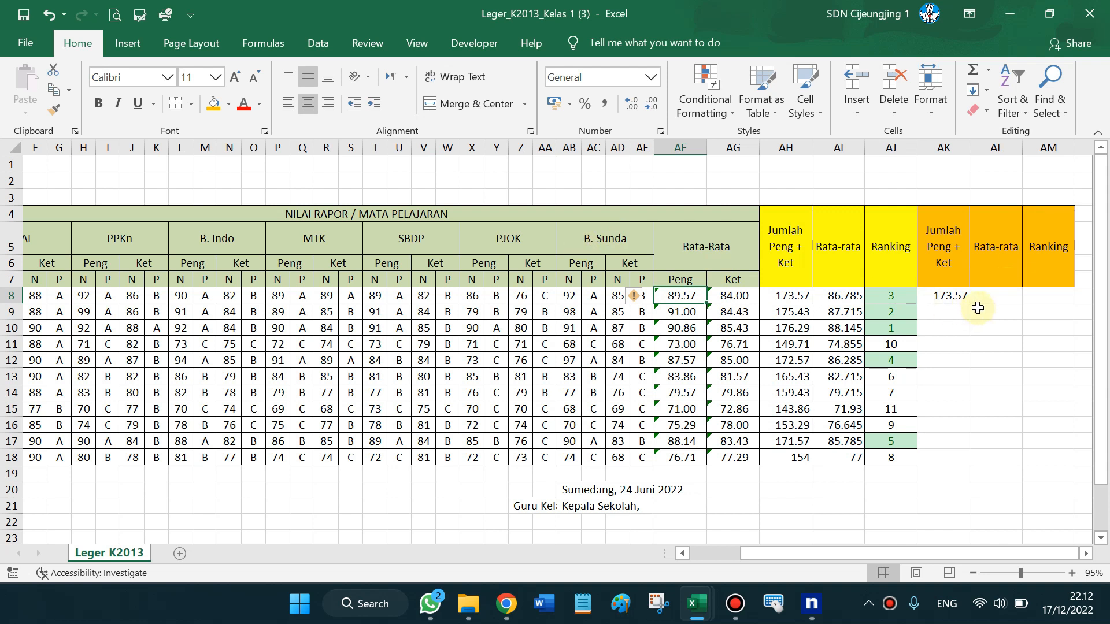
Fill the AK8 total formula down to AK18
{"action": "left_click", "coordinate": [953, 297]}
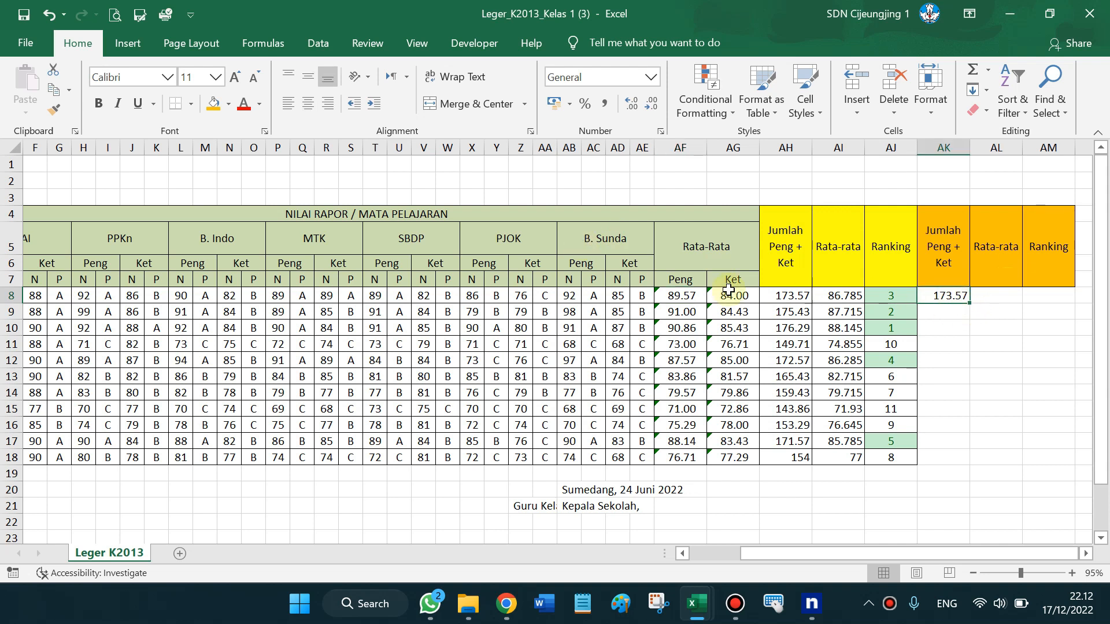
{"action": "left_click_drag", "start_coordinate": [971, 303], "coordinate": [969, 464]}
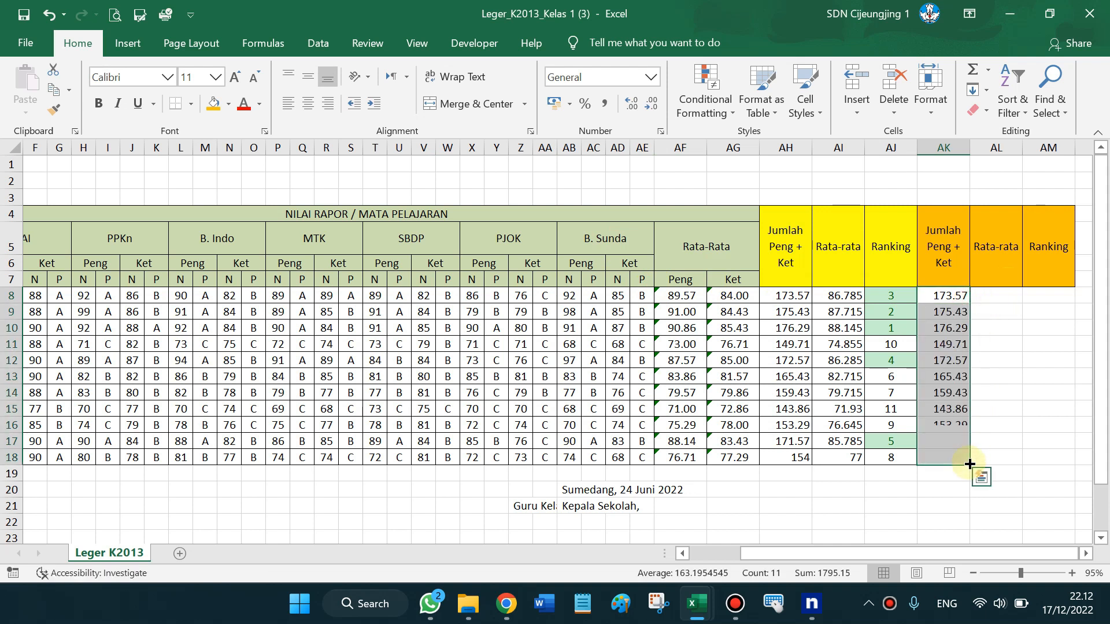
{"action": "left_click", "coordinate": [795, 456]}
Enter =AK8/2 in AL8 and copy it down to AL18, giving 86.785 through 77
{"action": "left_click", "coordinate": [996, 294]}
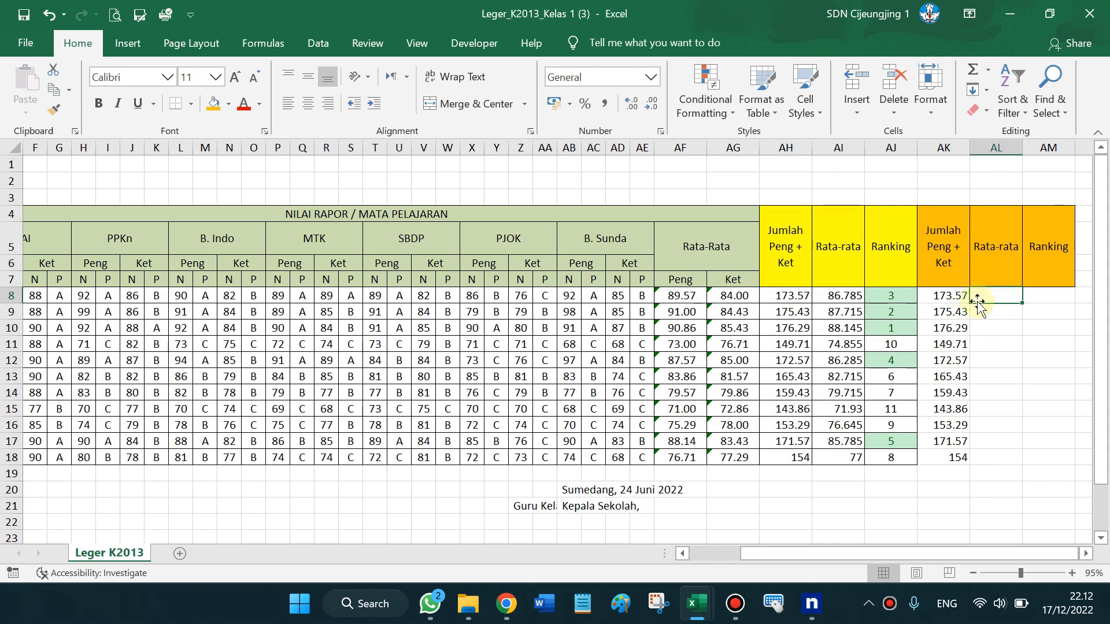
{"action": "type", "text": "="}
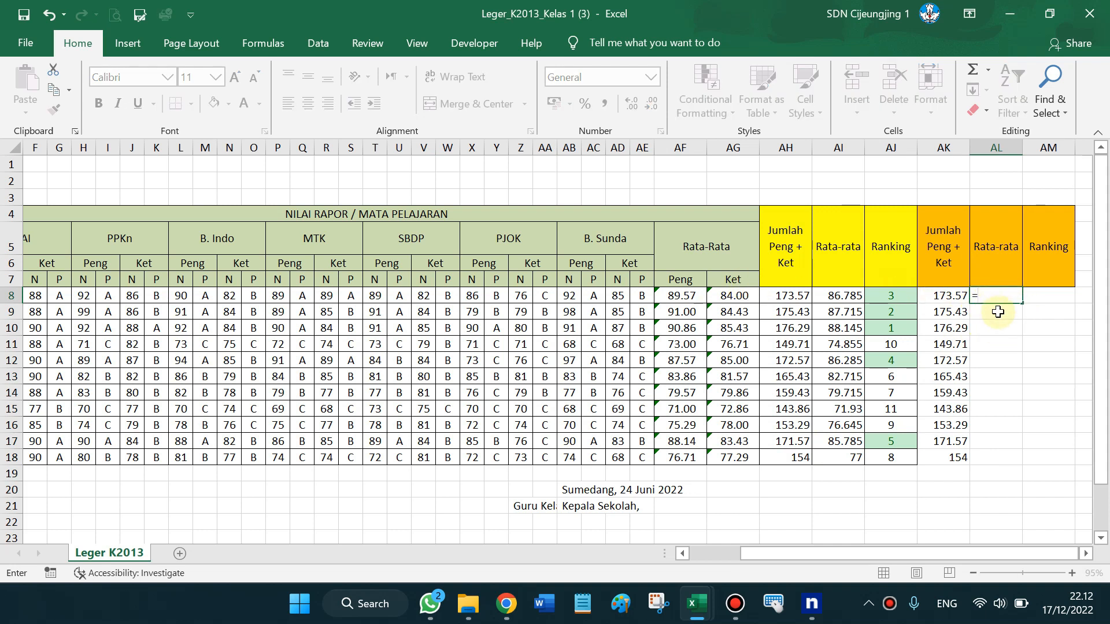
{"action": "left_click", "coordinate": [941, 298]}
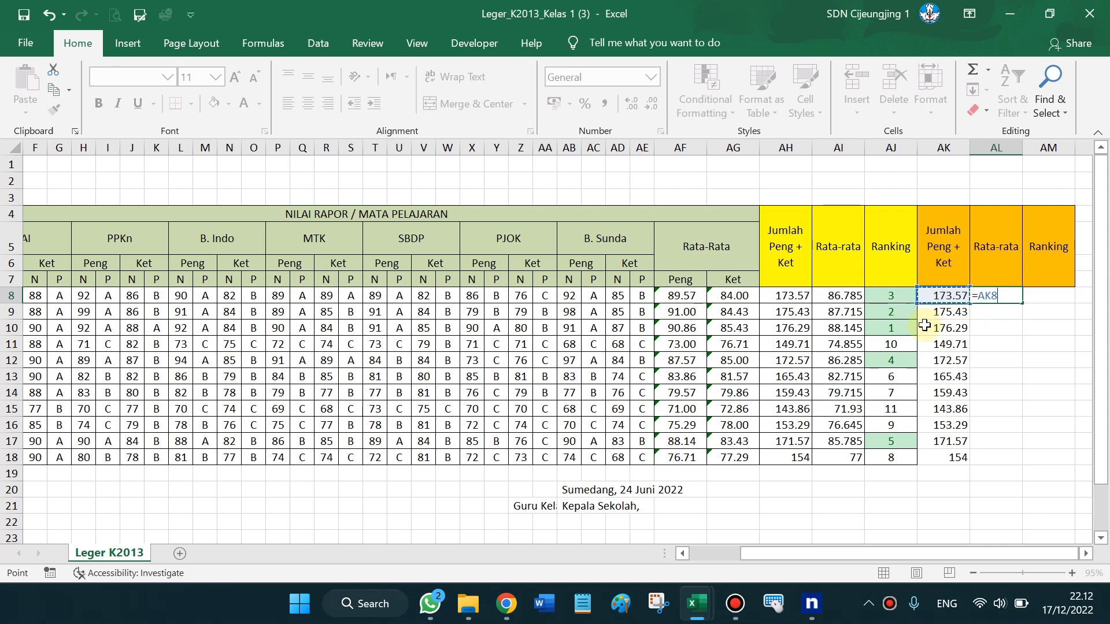
{"action": "type", "text": "/"}
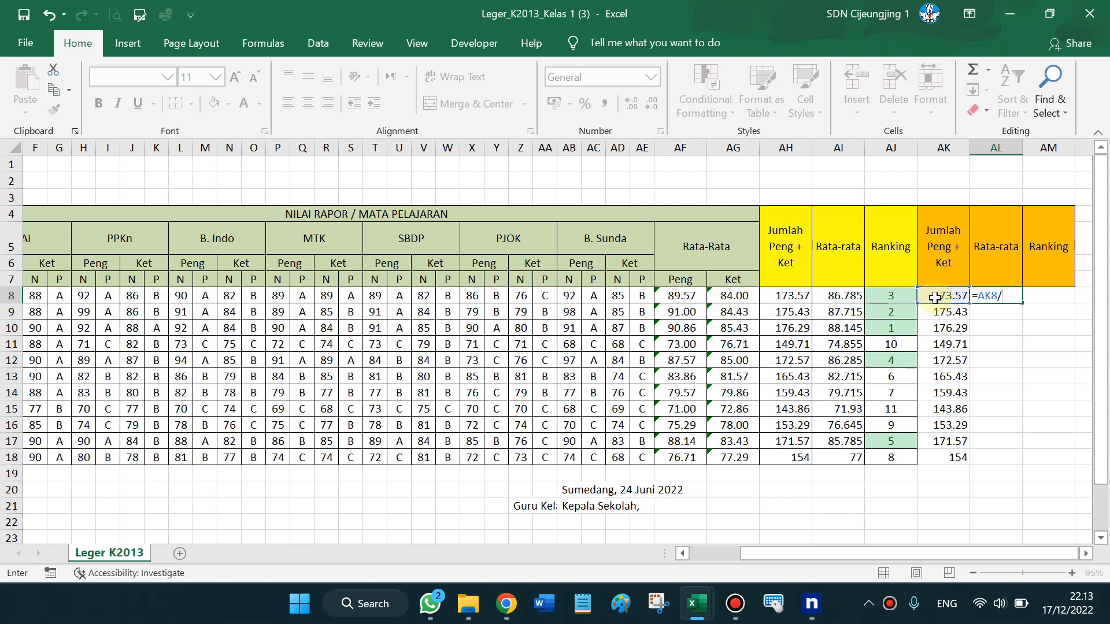
{"action": "type", "text": "2"}
{"action": "key", "text": "Return"}
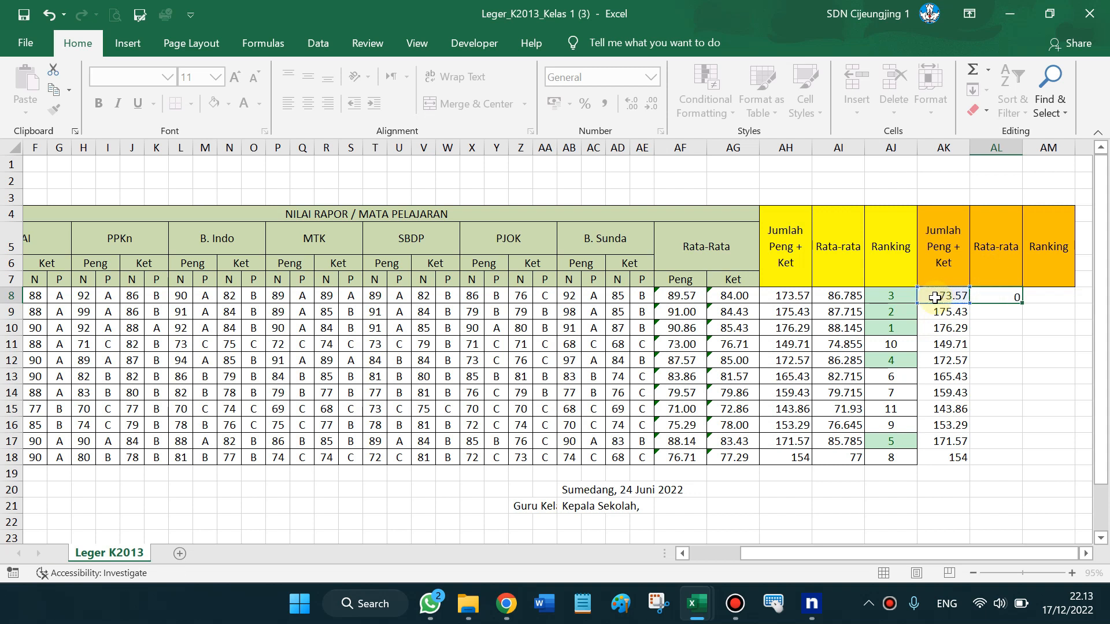
{"action": "left_click", "coordinate": [1017, 294]}
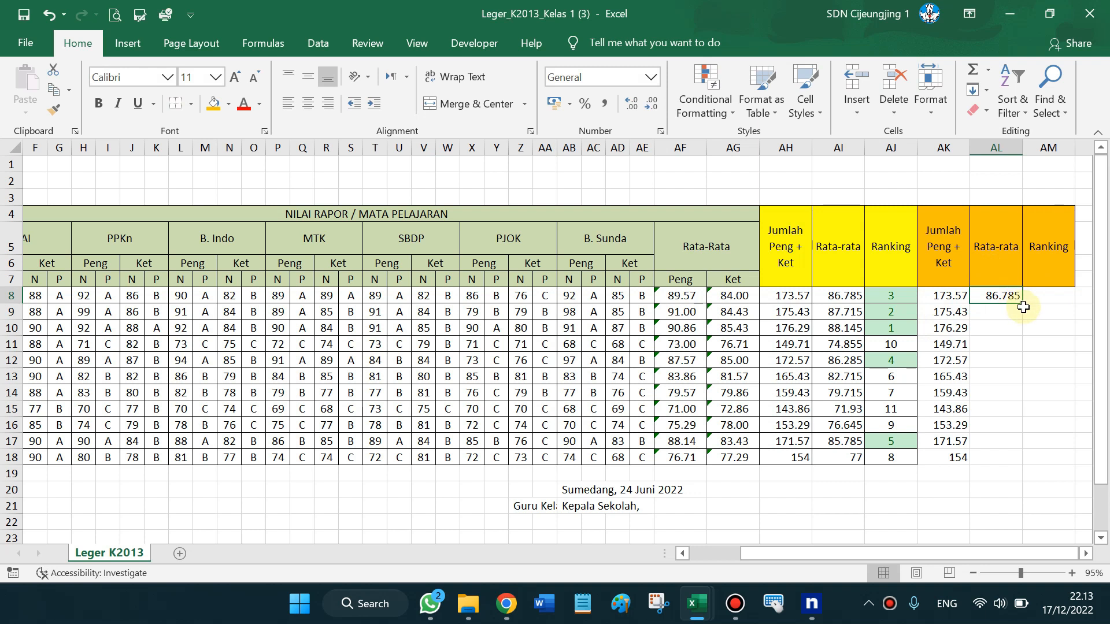
{"action": "left_click_drag", "start_coordinate": [1025, 306], "coordinate": [1026, 306]}
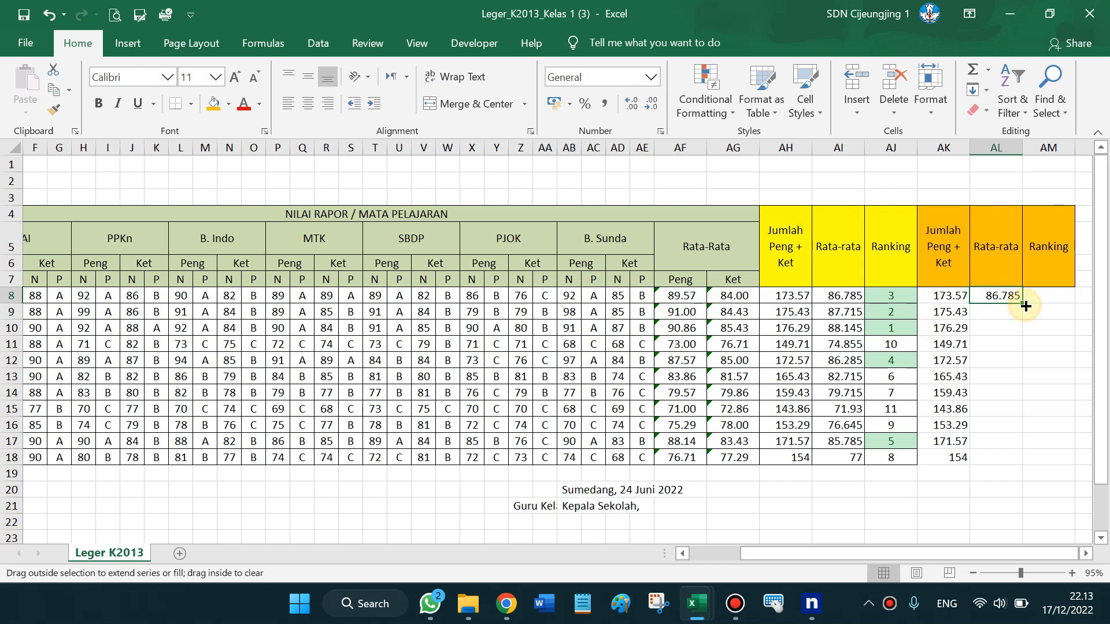
{"action": "double_click", "coordinate": [1026, 306]}
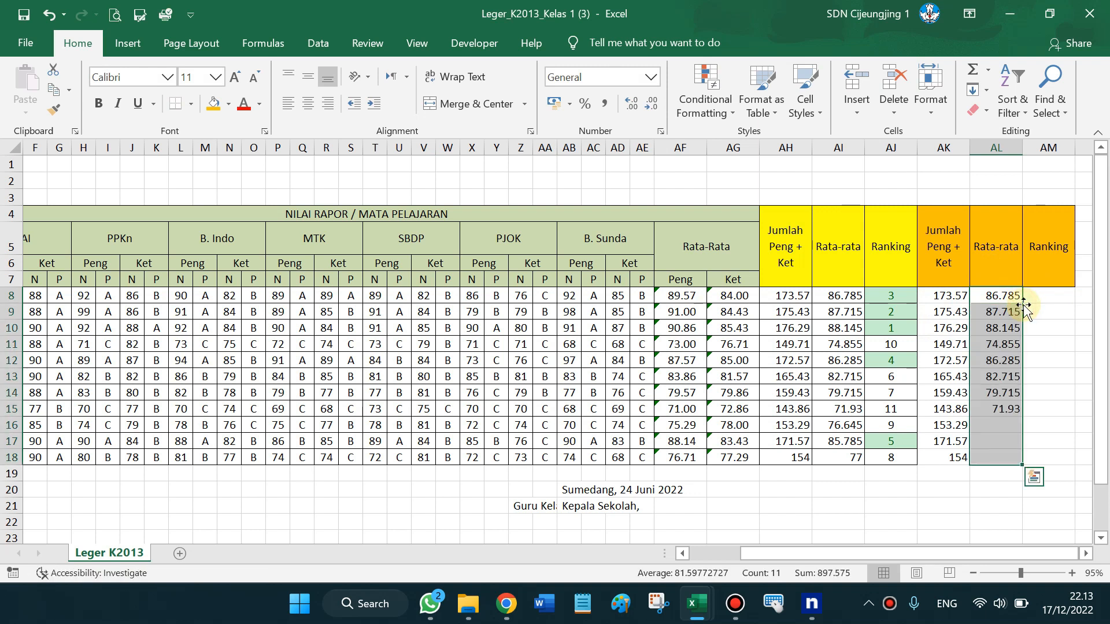
{"action": "left_click", "coordinate": [1060, 300]}
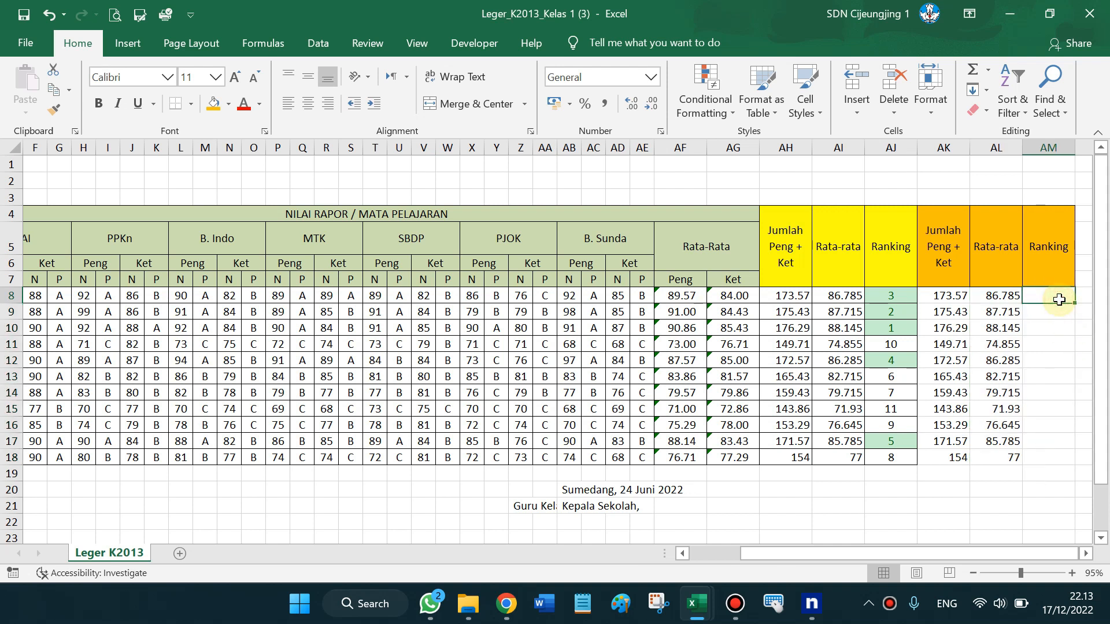
Enter =RANK(AK8;$AK$8:$AK$18) in AM8, giving 3, and fill it down to AM18
{"action": "left_click", "coordinate": [1086, 553]}
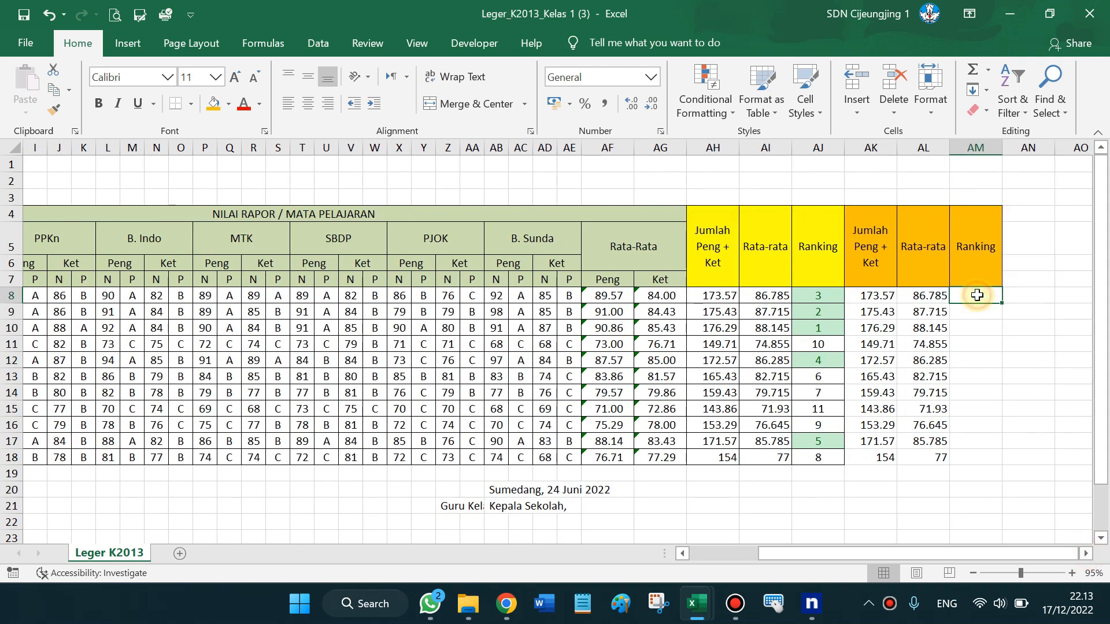
{"action": "type", "text": "="}
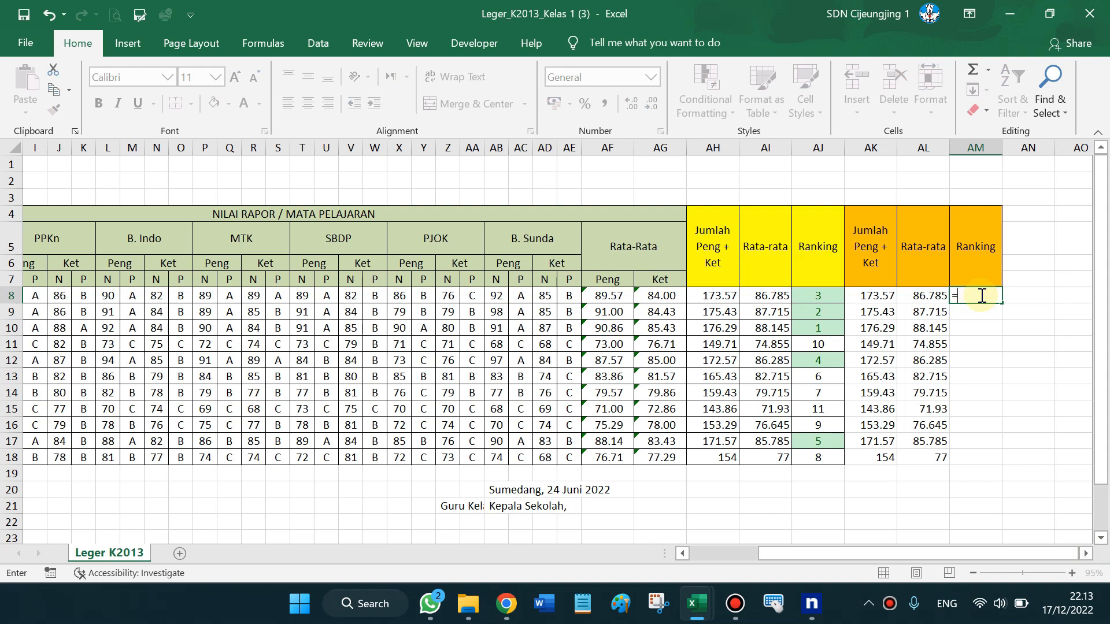
{"action": "type", "text": "RANK"}
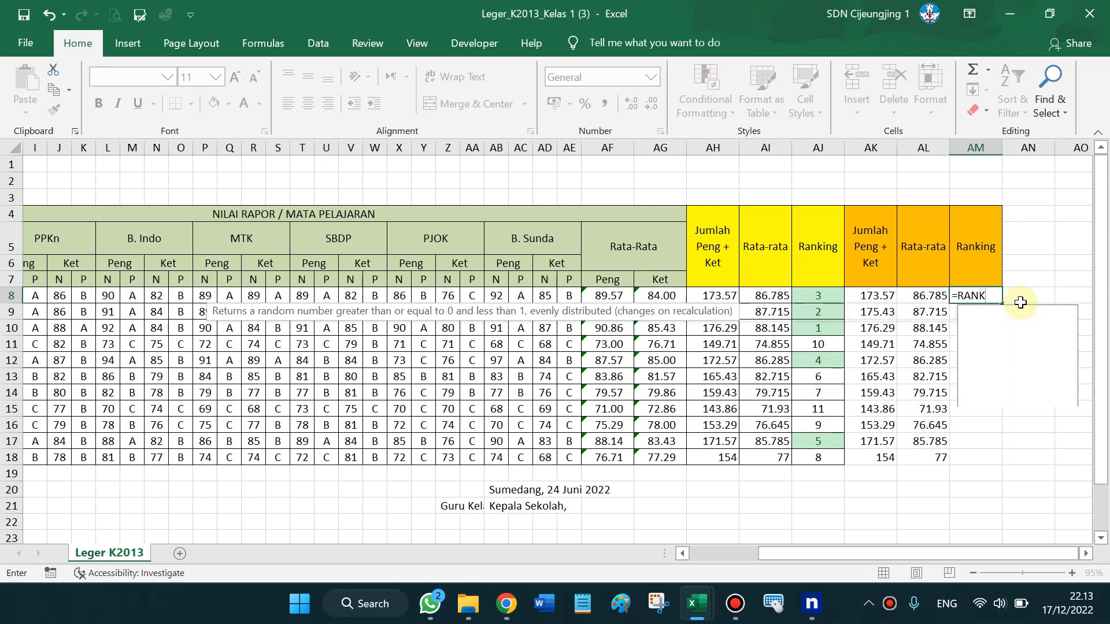
{"action": "type", "text": "("}
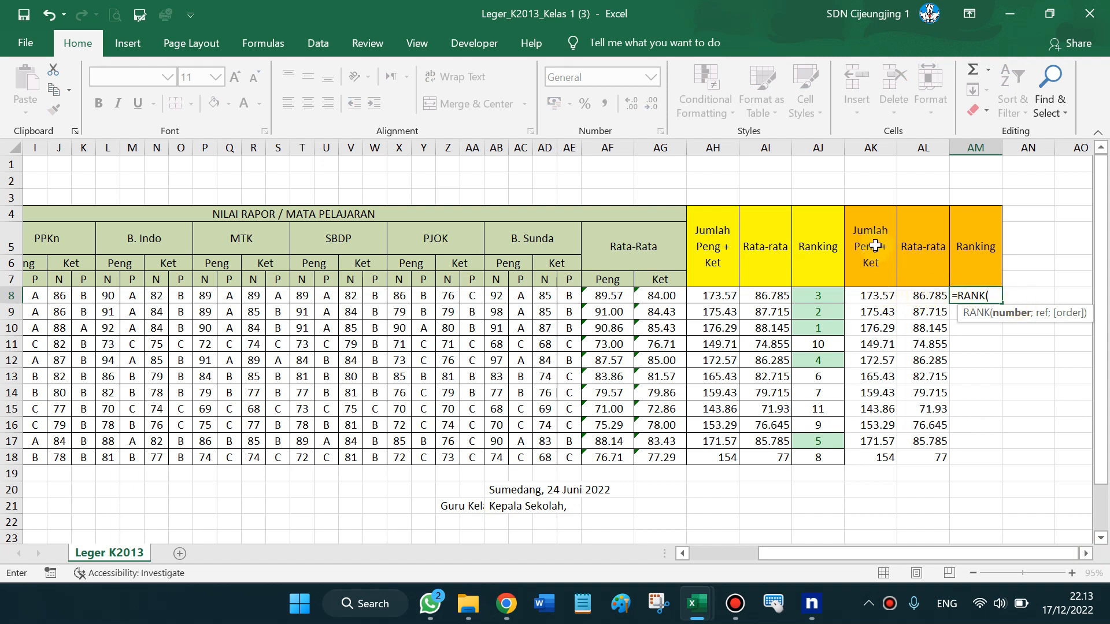
{"action": "left_click", "coordinate": [873, 299]}
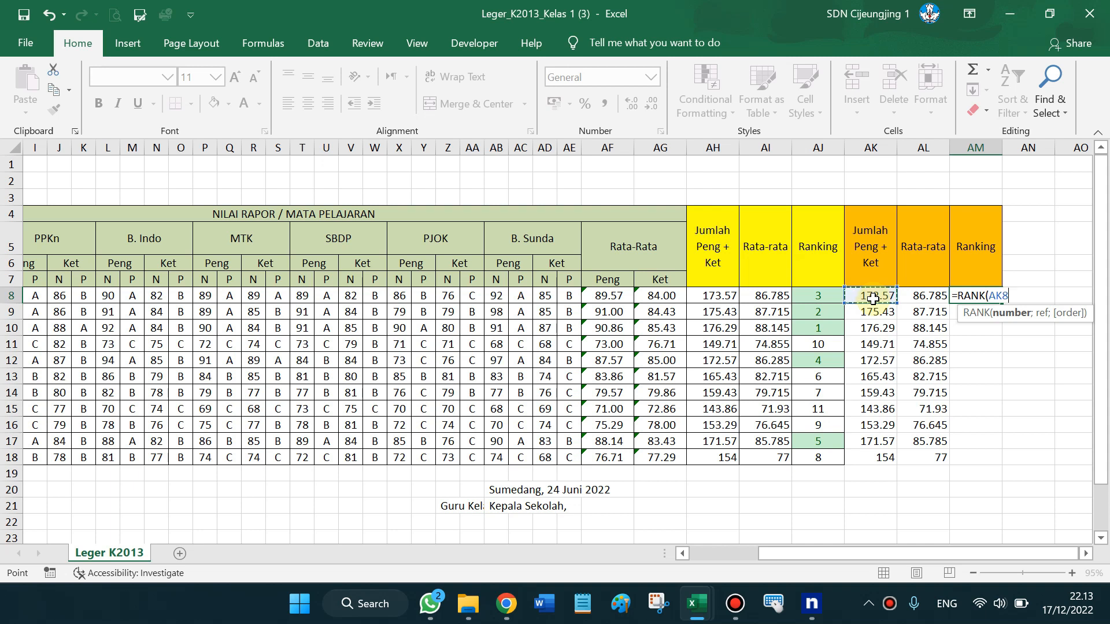
{"action": "type", "text": ";"}
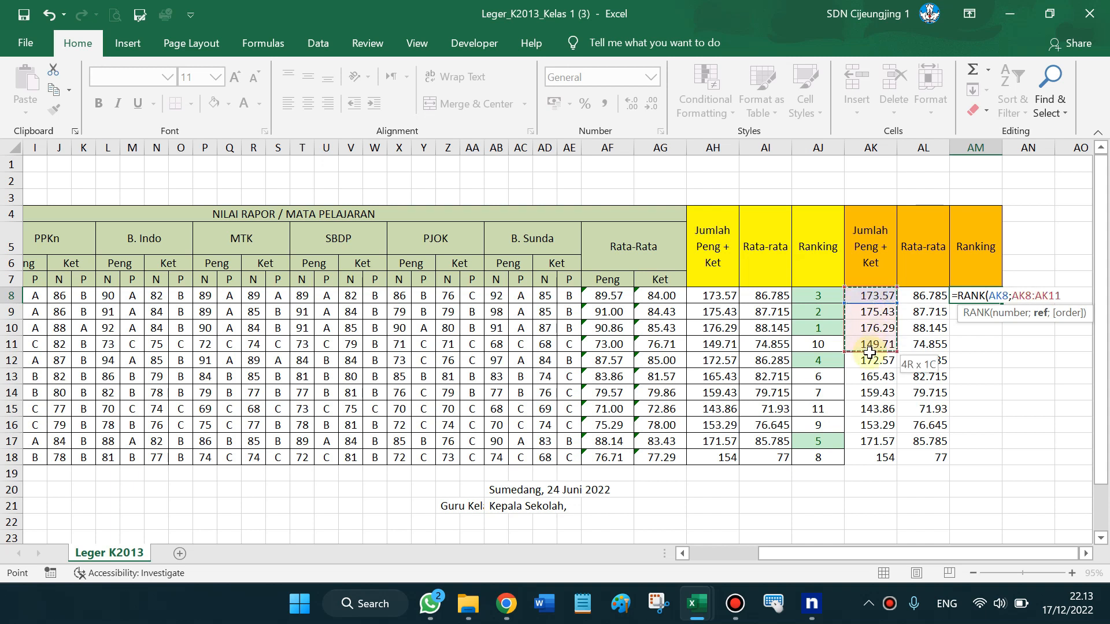
{"action": "left_click_drag", "start_coordinate": [868, 375], "coordinate": [864, 458]}
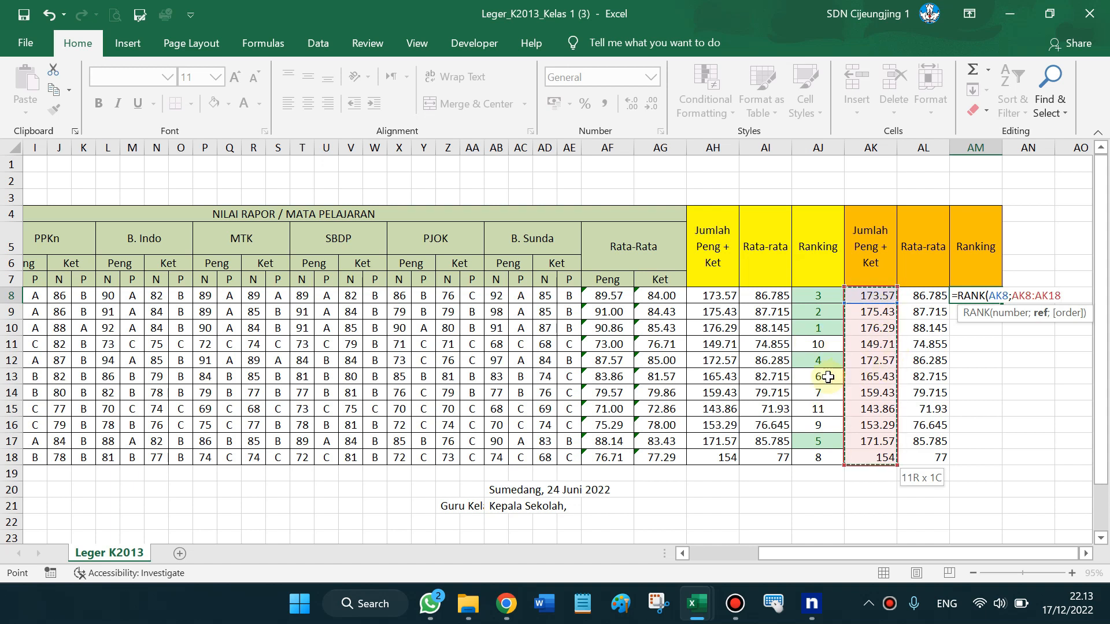
{"action": "key", "text": "F4"}
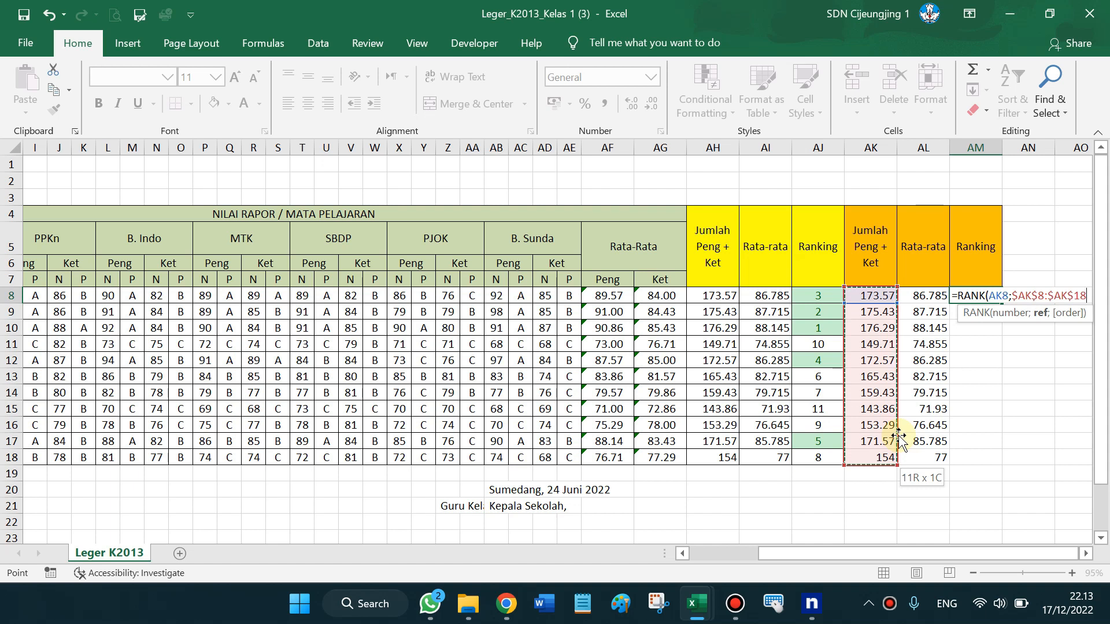
{"action": "key", "text": "Return"}
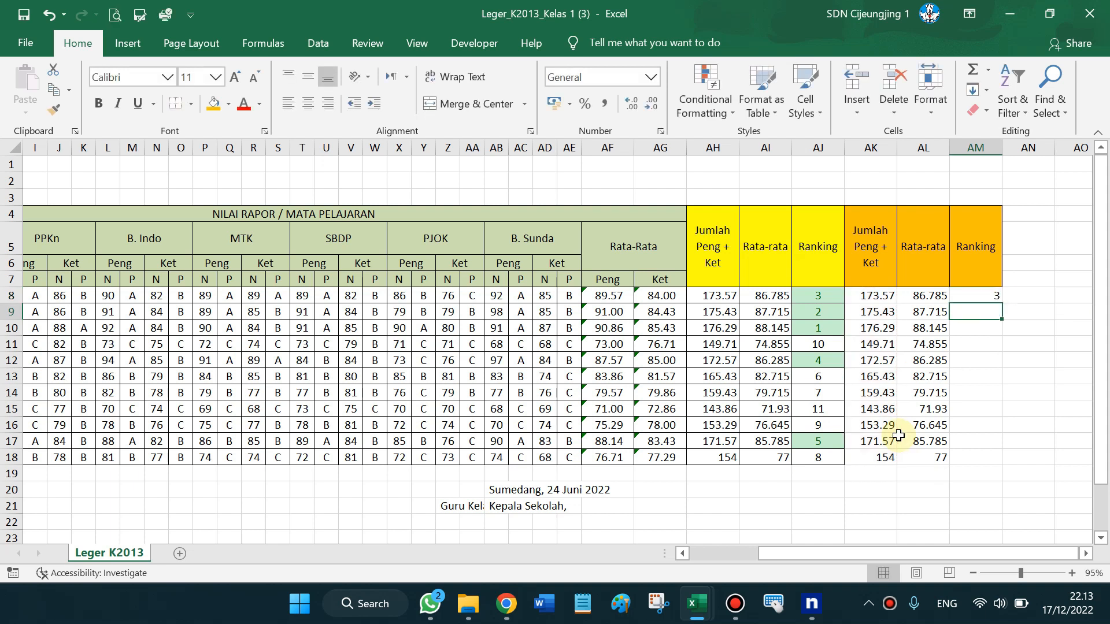
{"action": "left_click", "coordinate": [964, 295]}
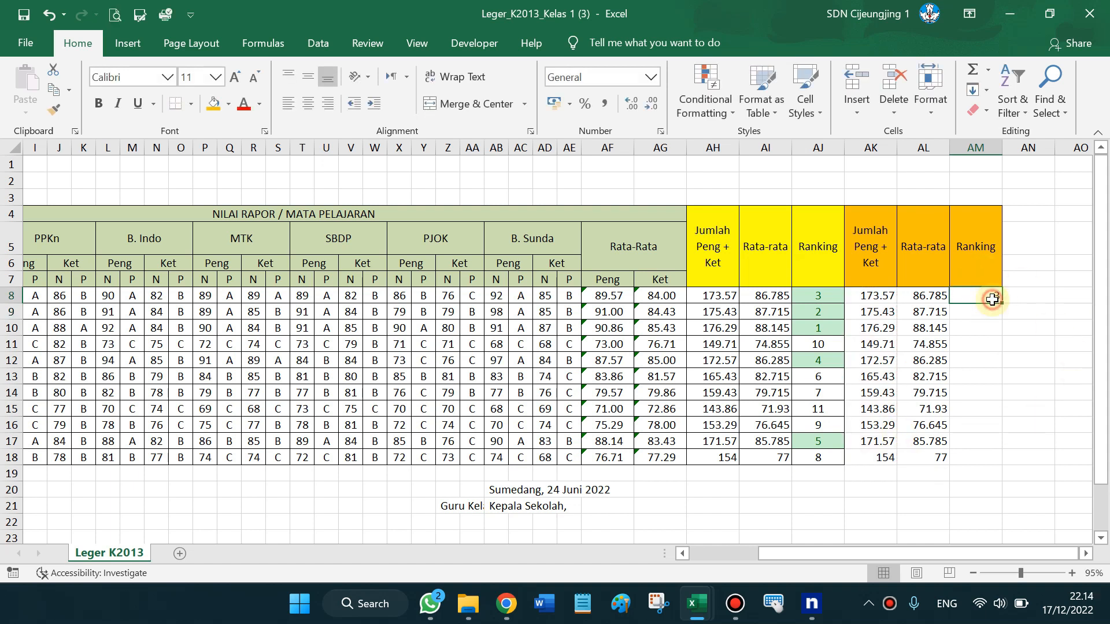
{"action": "key", "text": "Delete"}
{"action": "left_click_drag", "start_coordinate": [1001, 307], "coordinate": [1002, 463]}
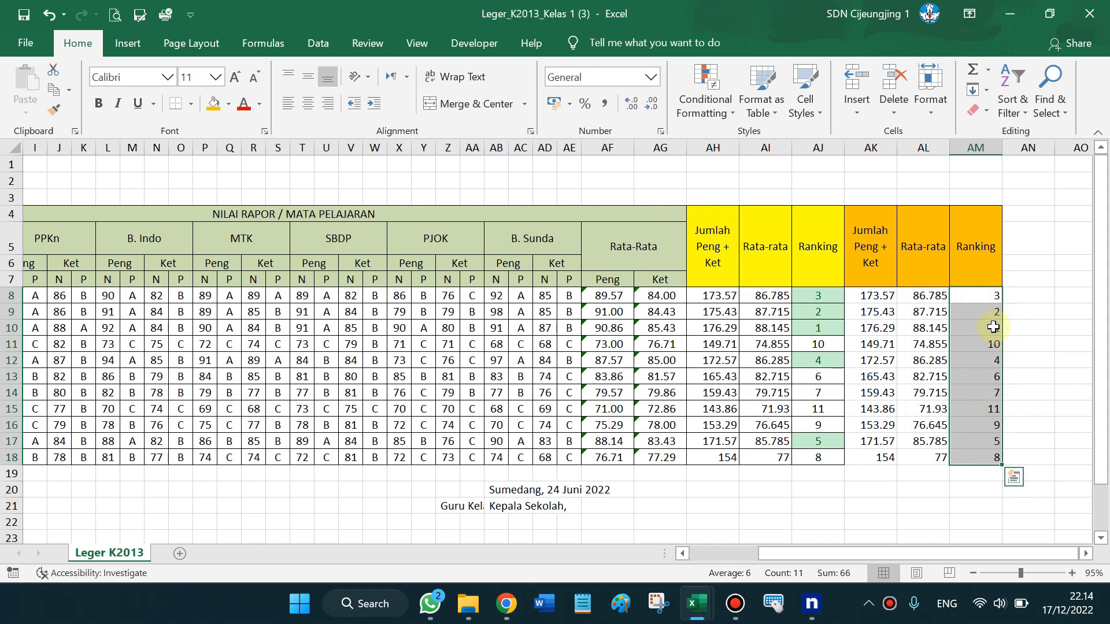
Check the ranks in AM9 and AM10, then select AM8:AM18
{"action": "left_click", "coordinate": [973, 329]}
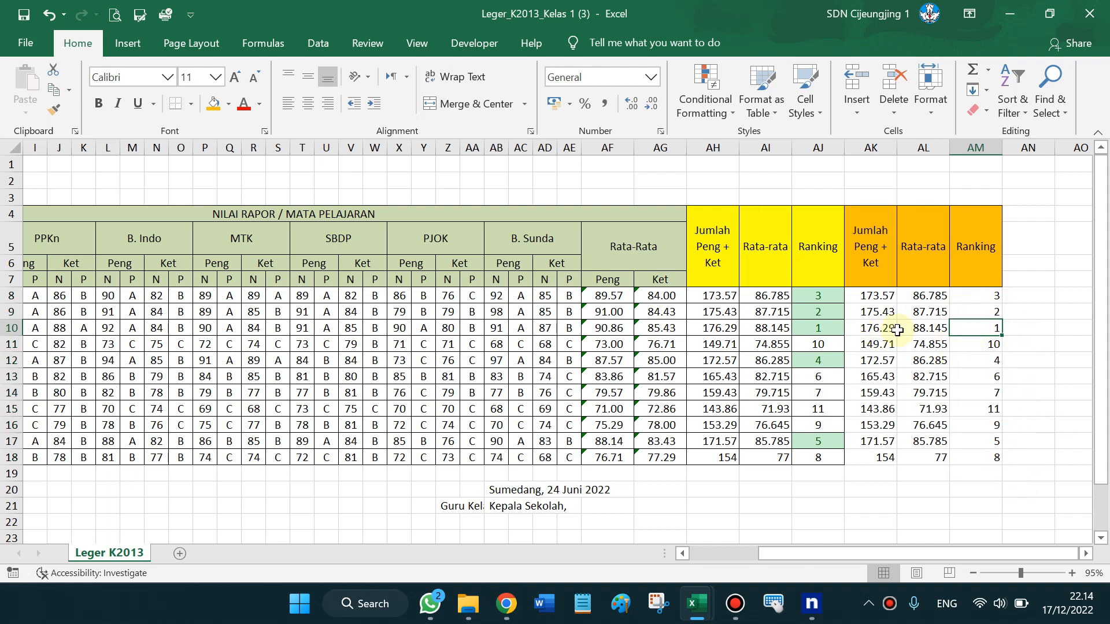
{"action": "left_click", "coordinate": [983, 314]}
{"action": "left_click_drag", "start_coordinate": [983, 296], "coordinate": [978, 461]}
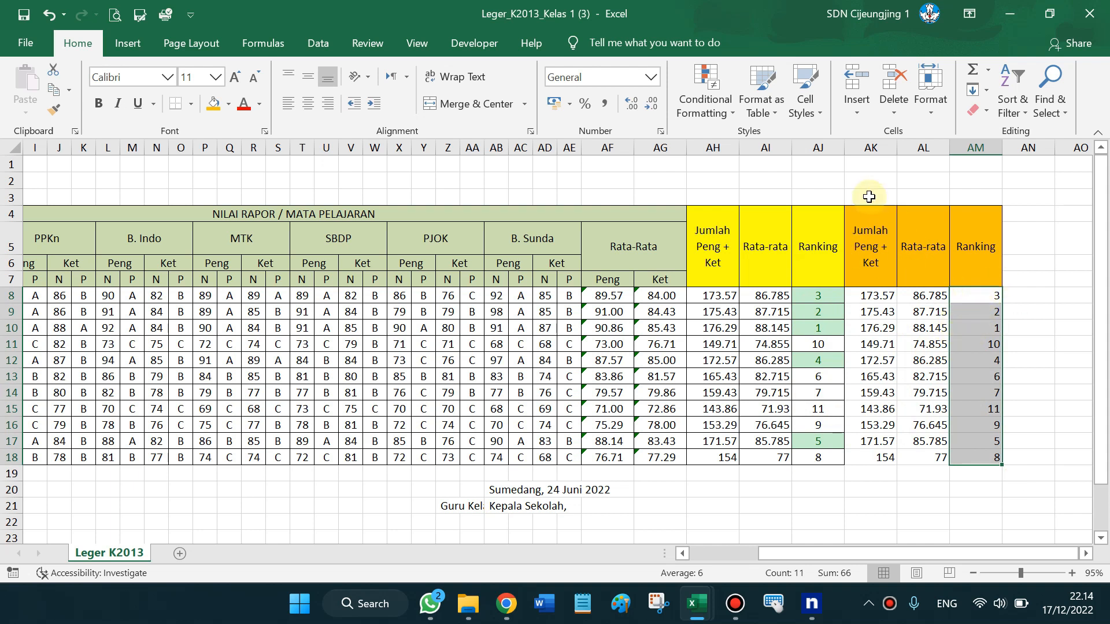
Apply a Highlight Cells Less Than 6 rule to the selected ranks
{"action": "left_click", "coordinate": [724, 113]}
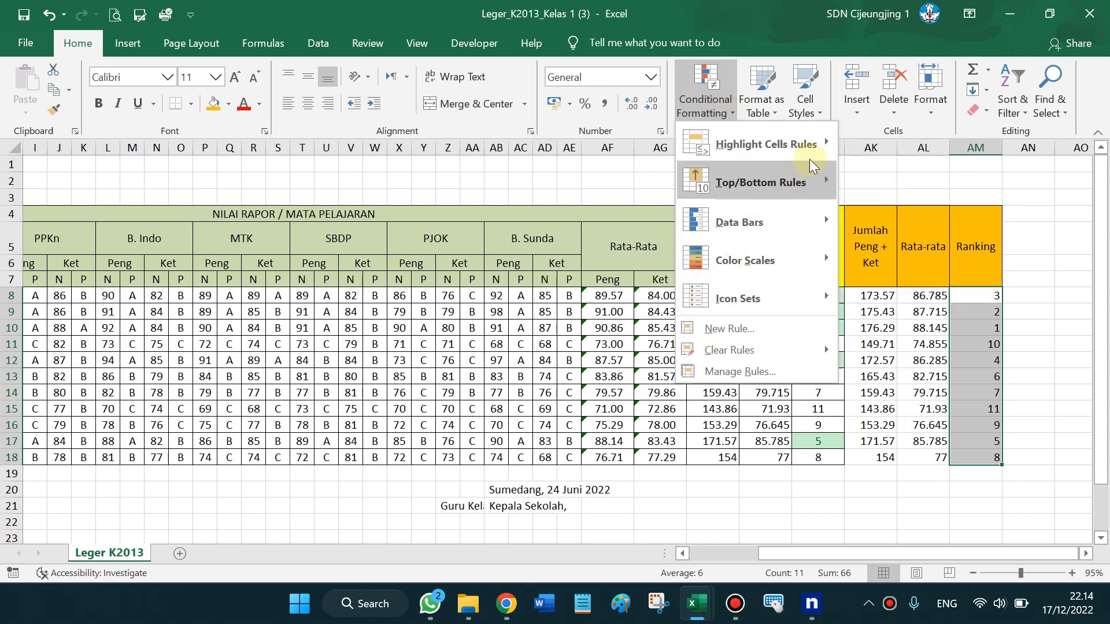
{"action": "mouse_move", "coordinate": [825, 171]}
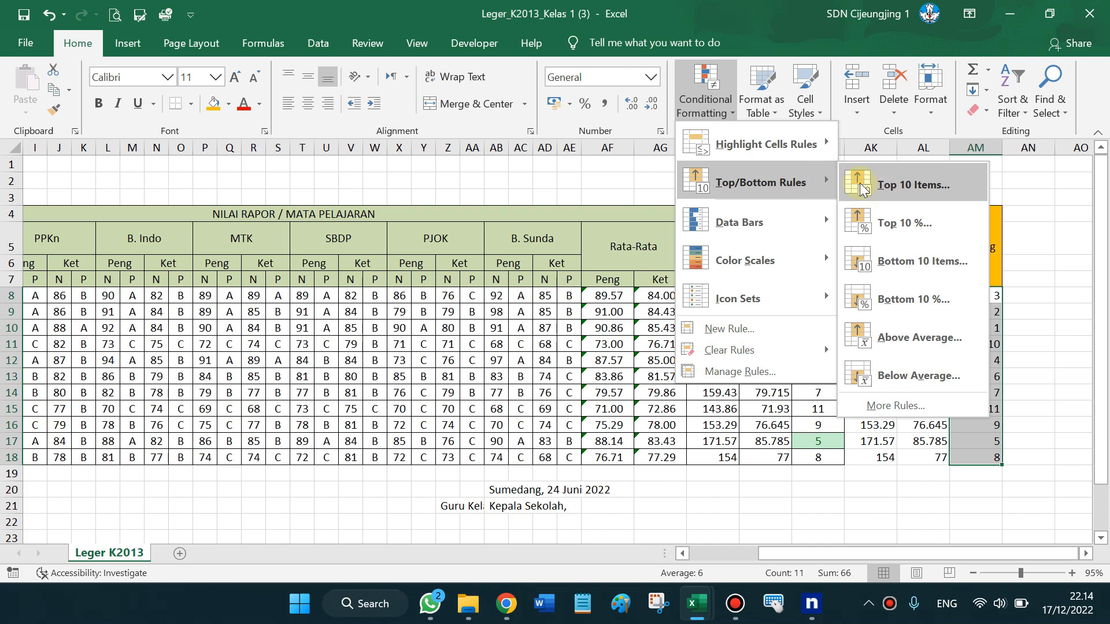
{"action": "mouse_move", "coordinate": [781, 147]}
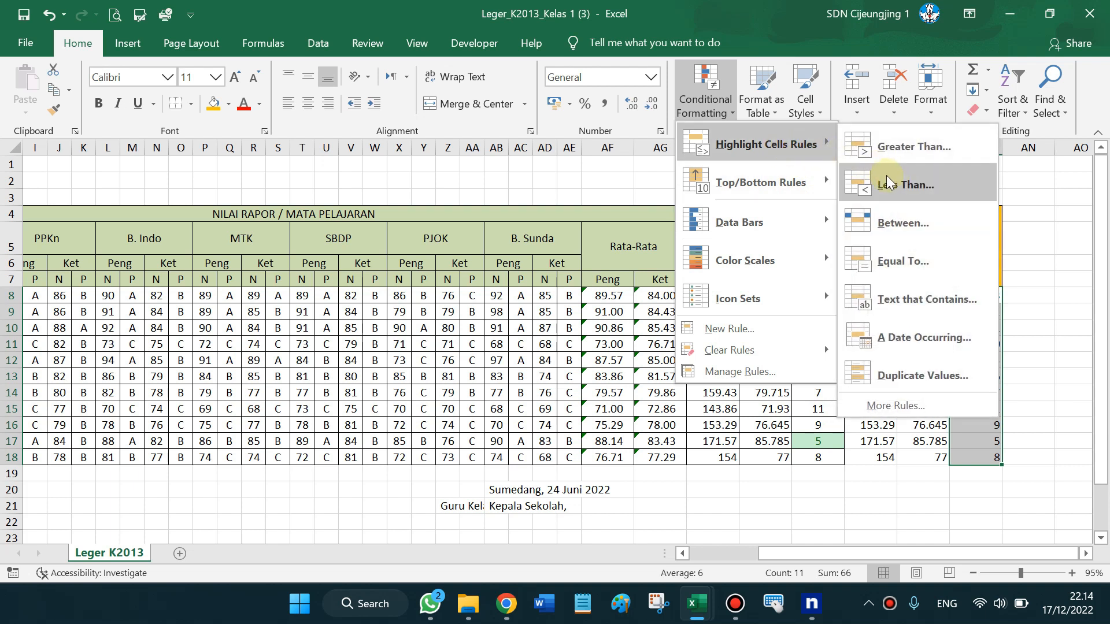
{"action": "left_click", "coordinate": [892, 192]}
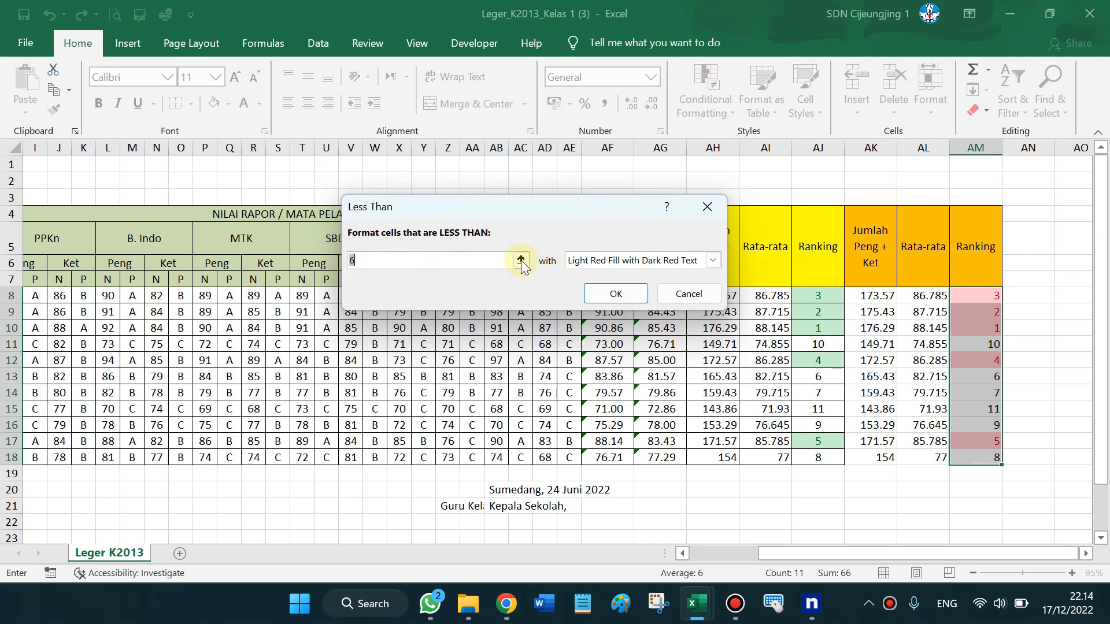
{"action": "left_click", "coordinate": [614, 296]}
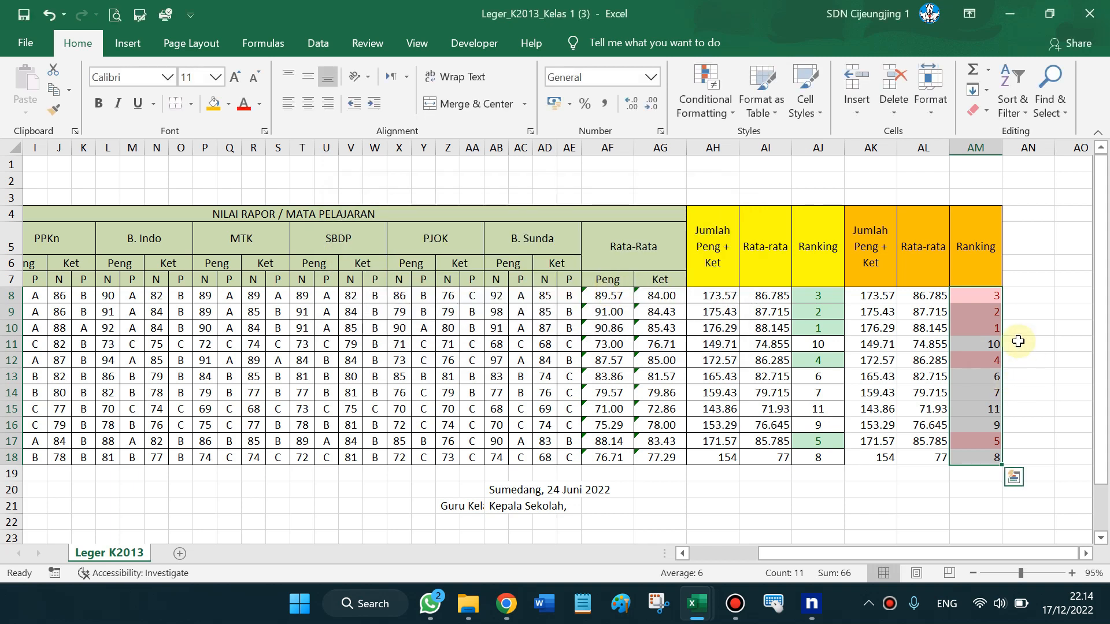
Start another Less Than rule, preview the green, light red and yellow styles, then dismiss it
{"action": "left_click", "coordinate": [728, 109]}
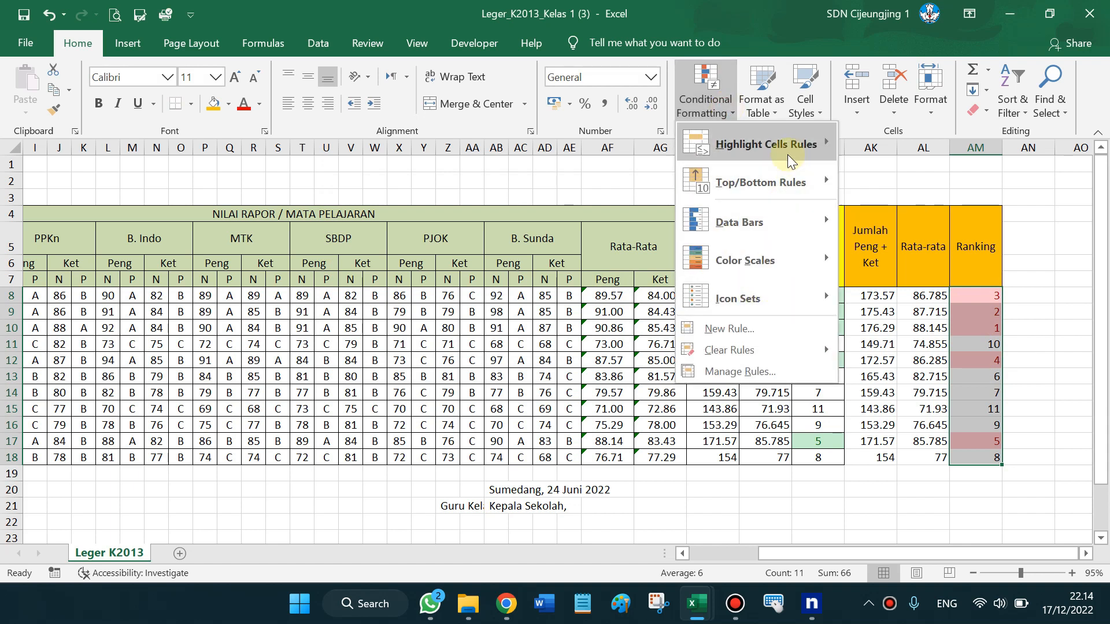
{"action": "mouse_move", "coordinate": [789, 158]}
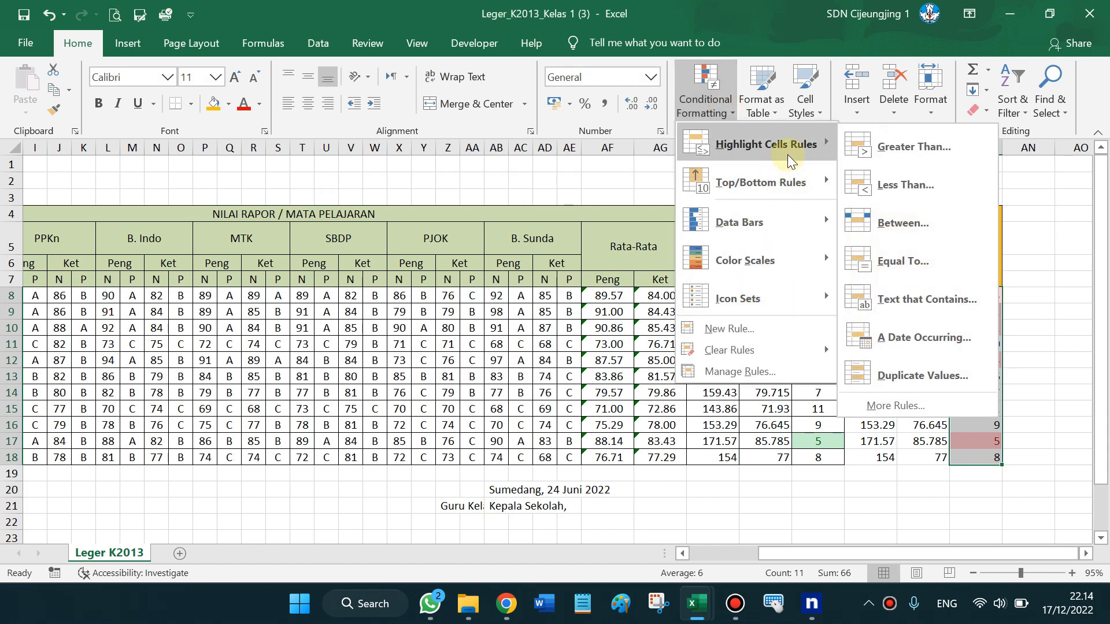
{"action": "left_click", "coordinate": [913, 186]}
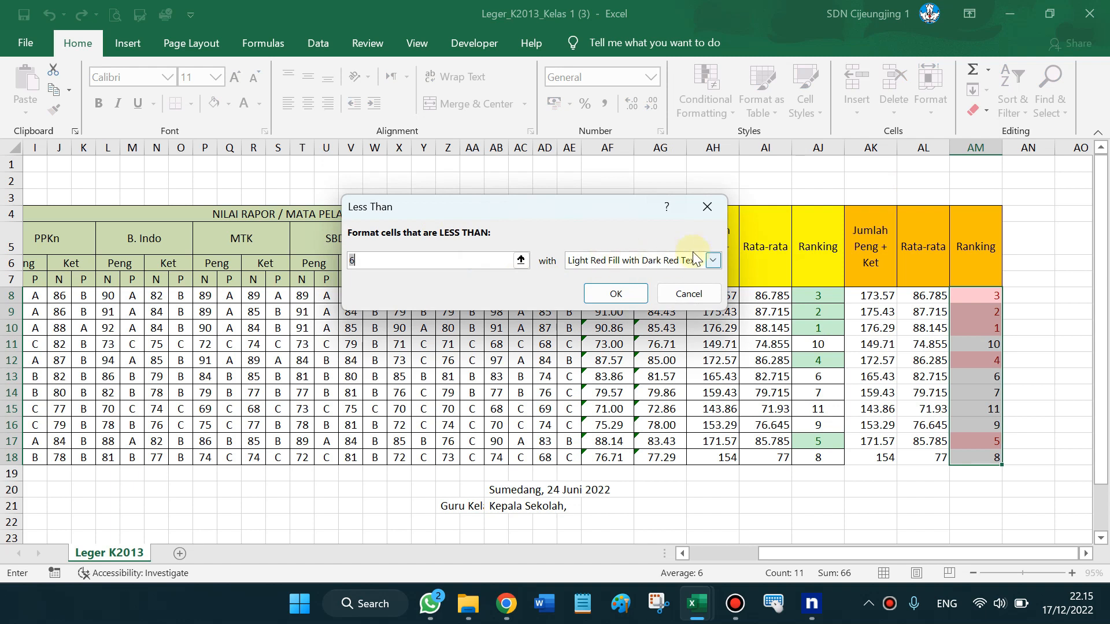
{"action": "left_click", "coordinate": [711, 263]}
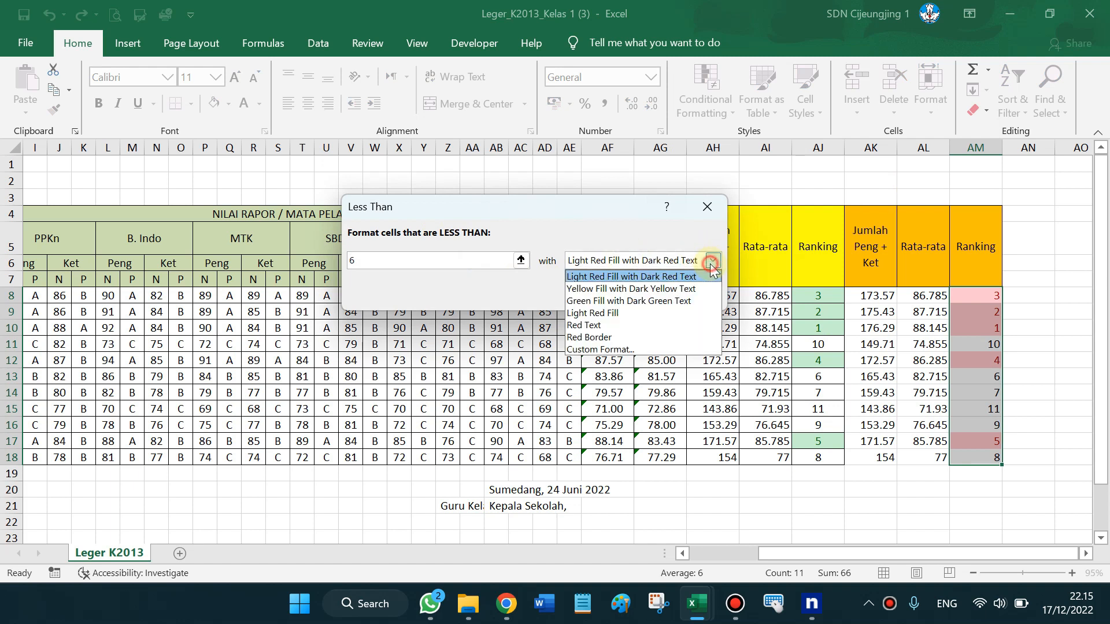
{"action": "left_click", "coordinate": [686, 301]}
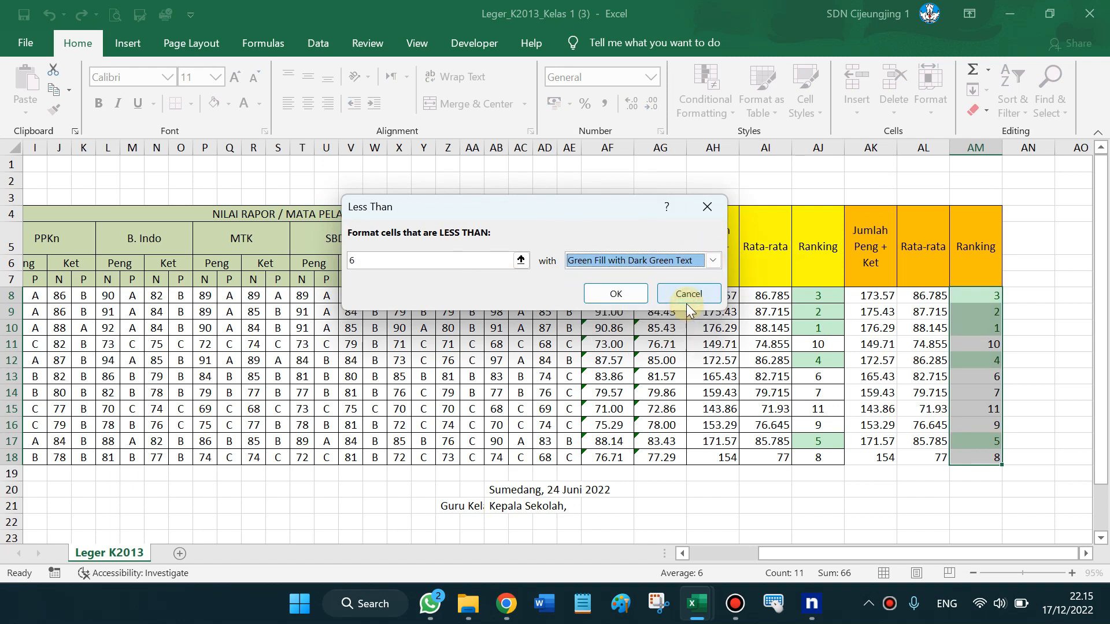
{"action": "left_click", "coordinate": [713, 260]}
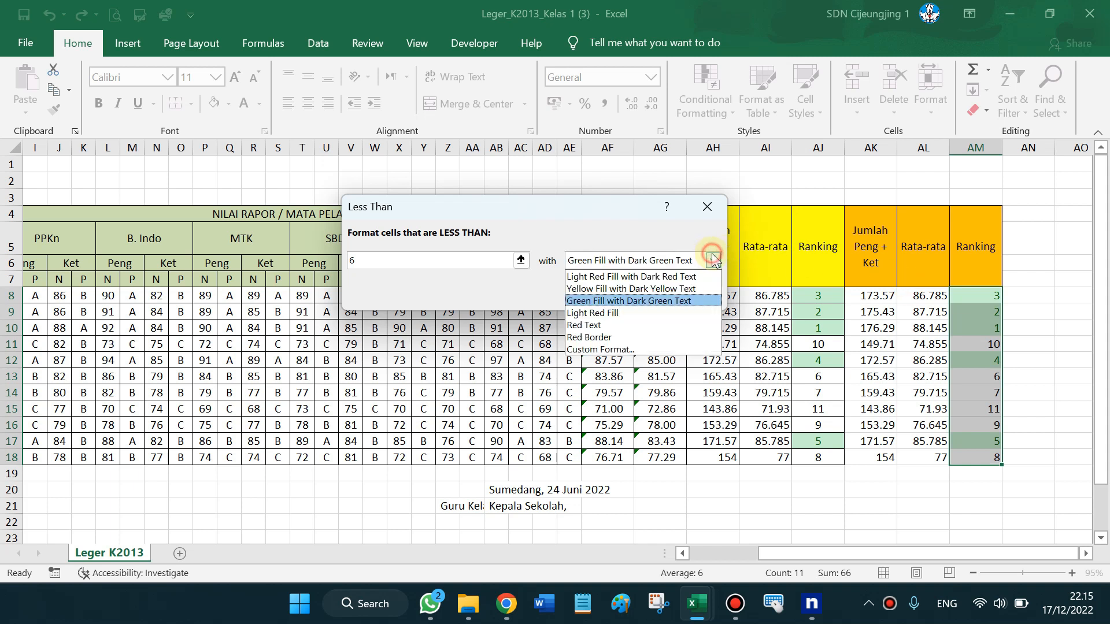
{"action": "left_click", "coordinate": [644, 314]}
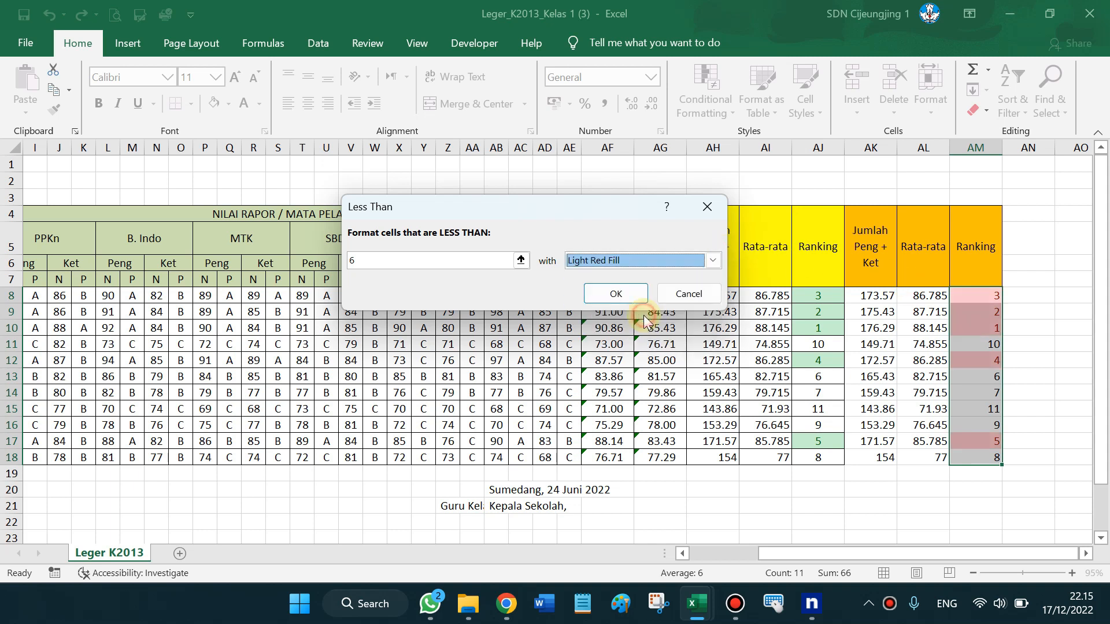
{"action": "left_click", "coordinate": [711, 265]}
{"action": "left_click", "coordinate": [638, 278]}
{"action": "left_click", "coordinate": [713, 261]}
{"action": "left_click", "coordinate": [675, 293]}
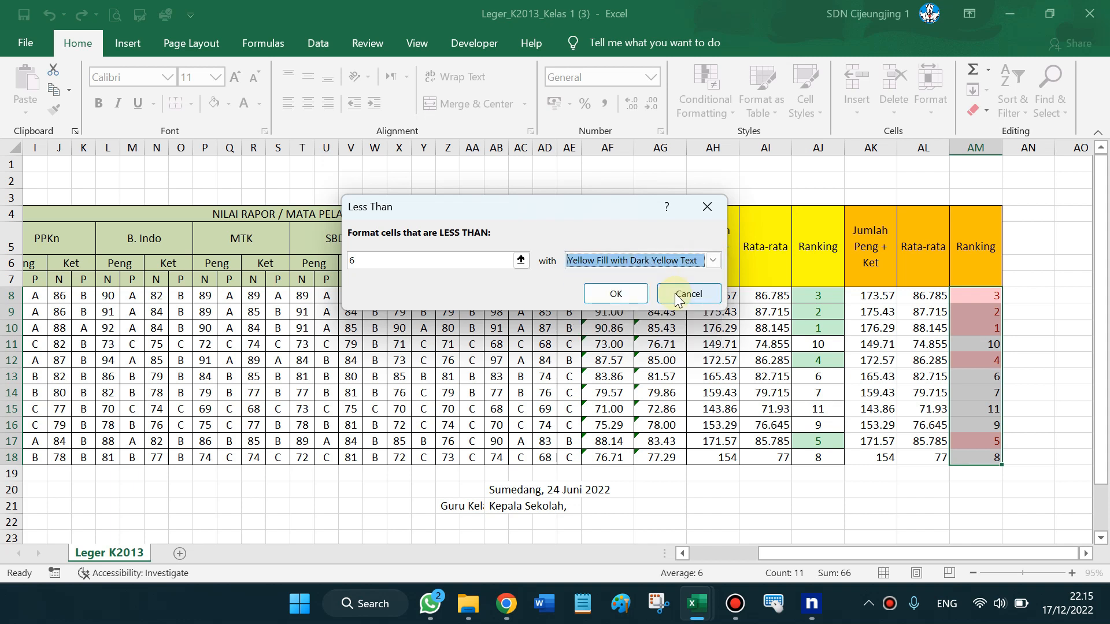
{"action": "left_click", "coordinate": [716, 265]}
{"action": "left_click", "coordinate": [684, 278]}
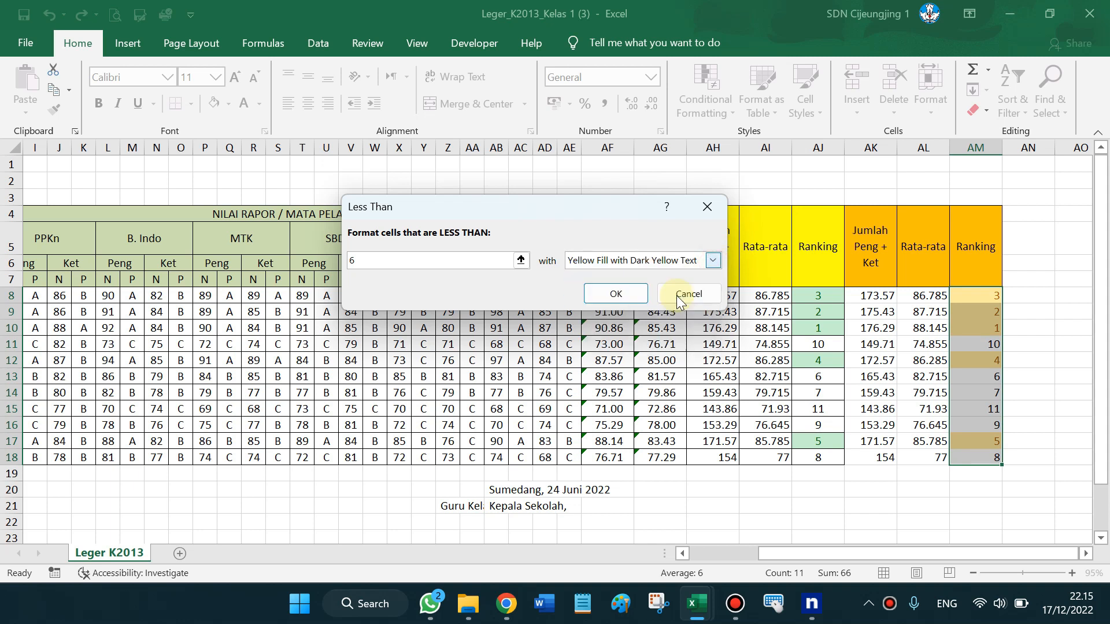
{"action": "key", "text": "Return"}
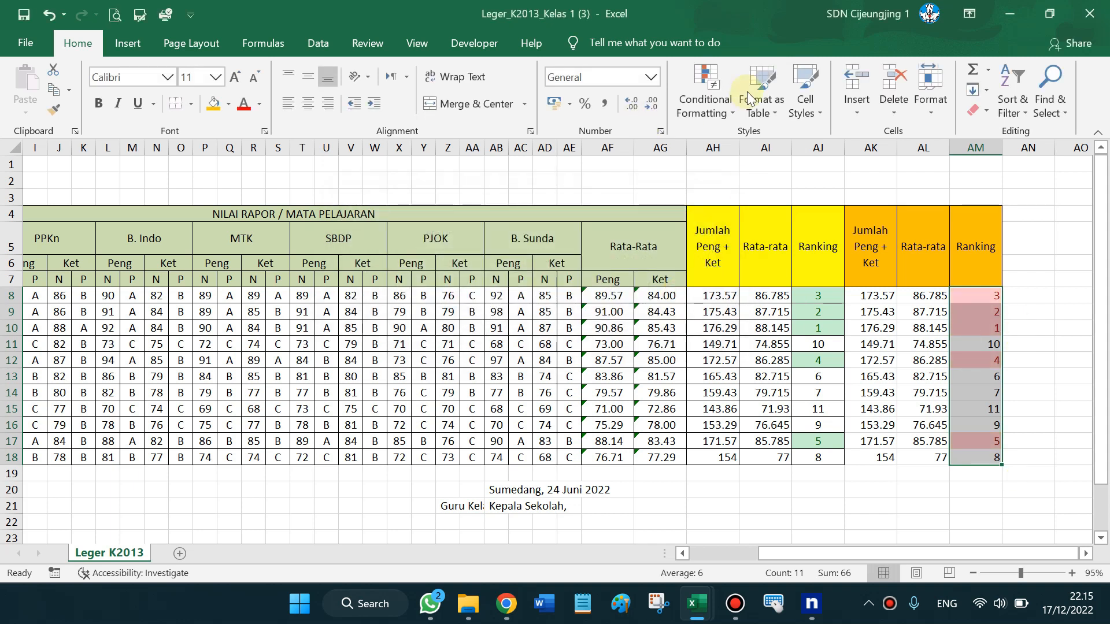
Add a Less Than 6 rule using Green Fill with Dark Green Text to the ranks
{"action": "left_click", "coordinate": [716, 112]}
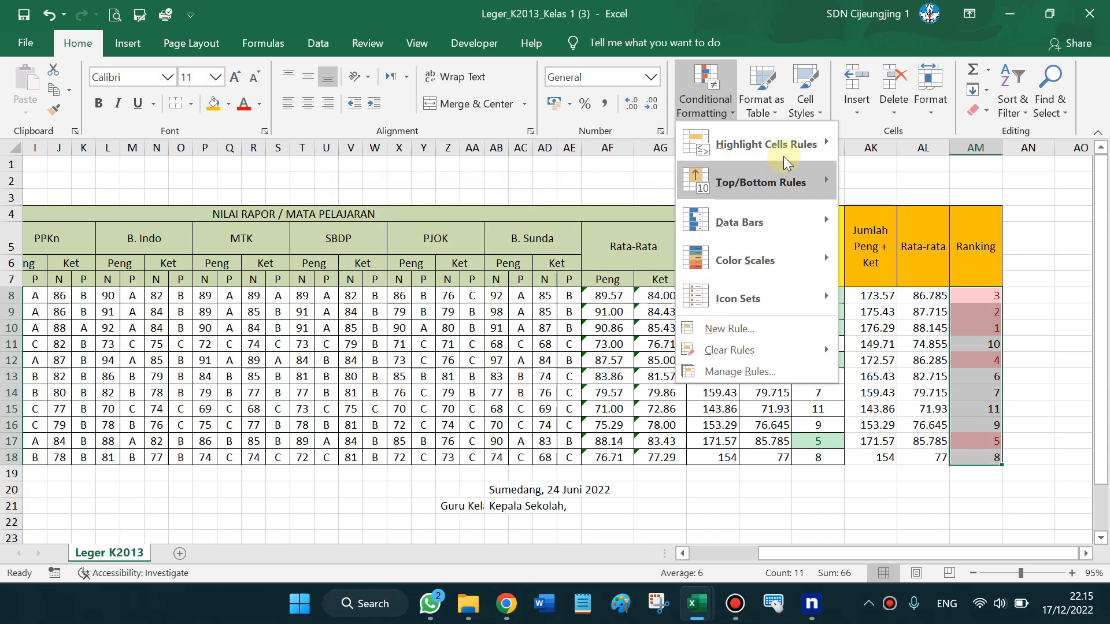
{"action": "mouse_move", "coordinate": [782, 155]}
{"action": "left_click", "coordinate": [938, 196]}
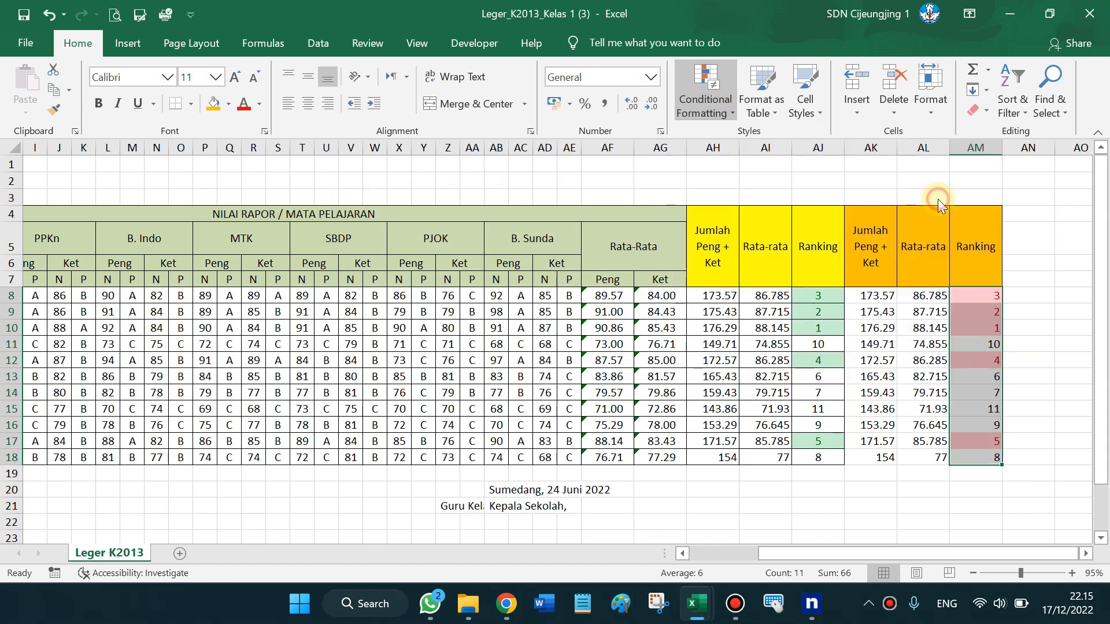
{"action": "left_click", "coordinate": [716, 262]}
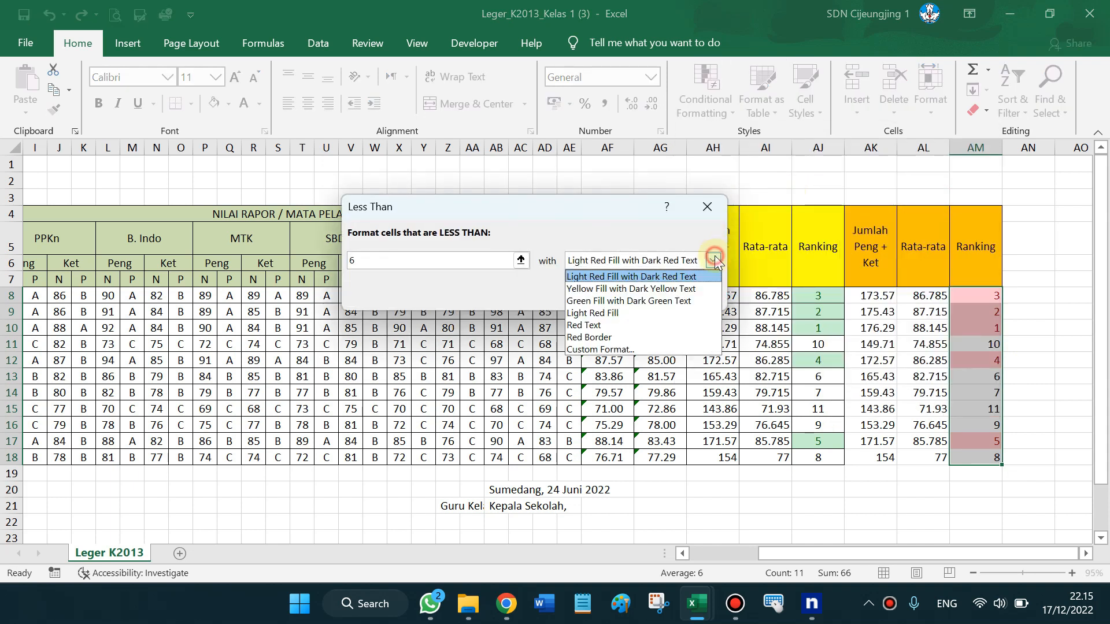
{"action": "left_click", "coordinate": [630, 301]}
{"action": "left_click", "coordinate": [625, 298]}
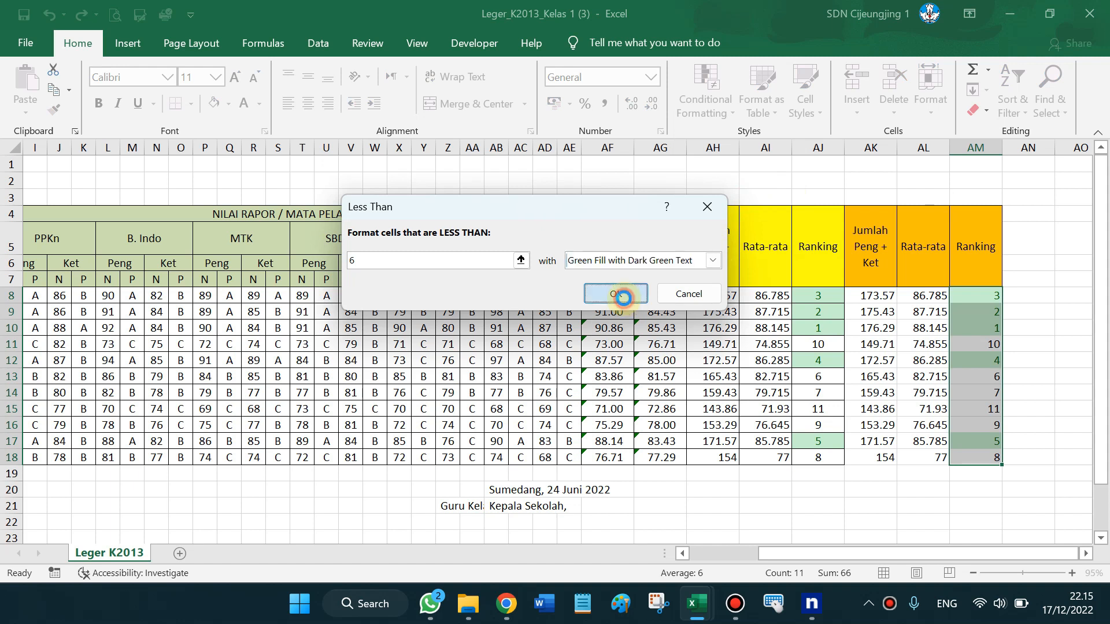
{"action": "left_click", "coordinate": [1059, 387]}
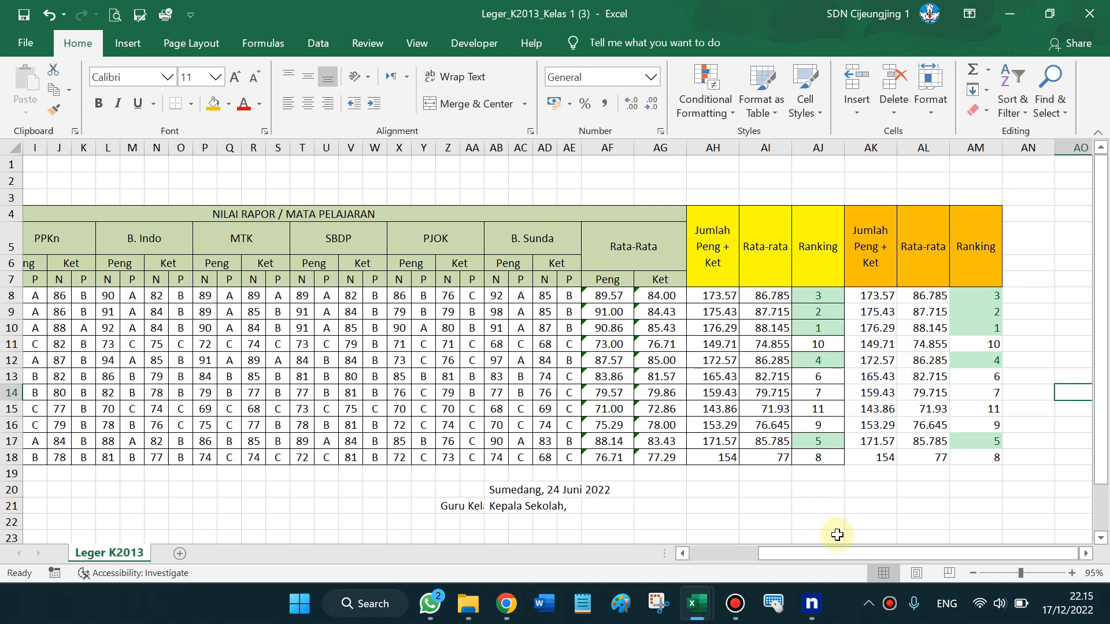
Move the Kepala Sekolah signature block, with name and NIP, into C21:C25
{"action": "left_click_drag", "start_coordinate": [838, 554], "coordinate": [756, 522]}
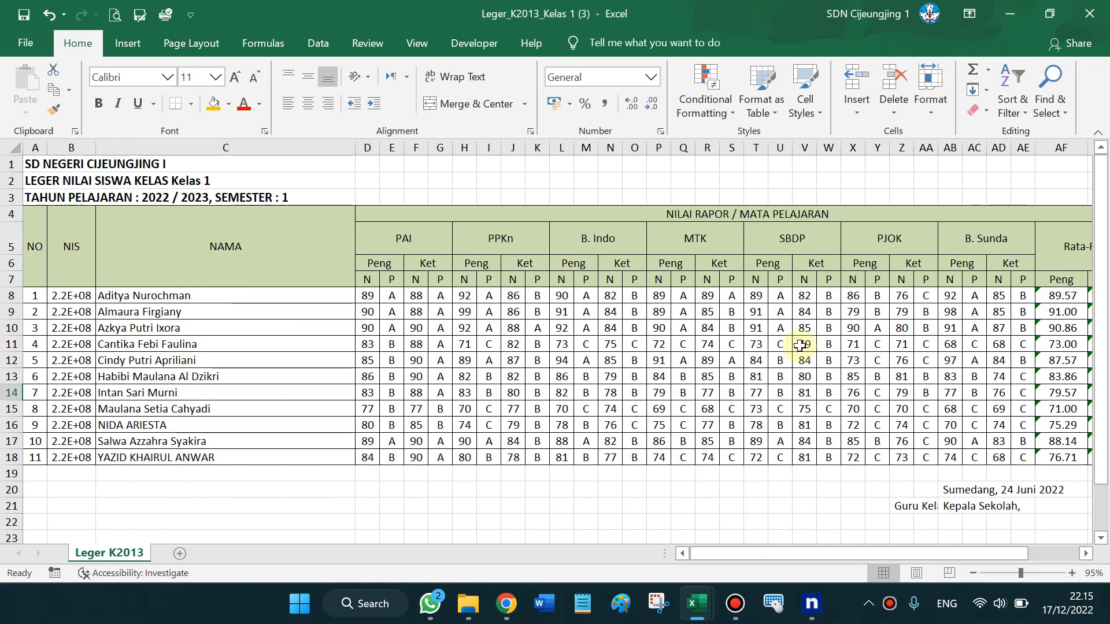
{"action": "scroll", "coordinate": [800, 346], "scroll_direction": "down", "scroll_amount": 2}
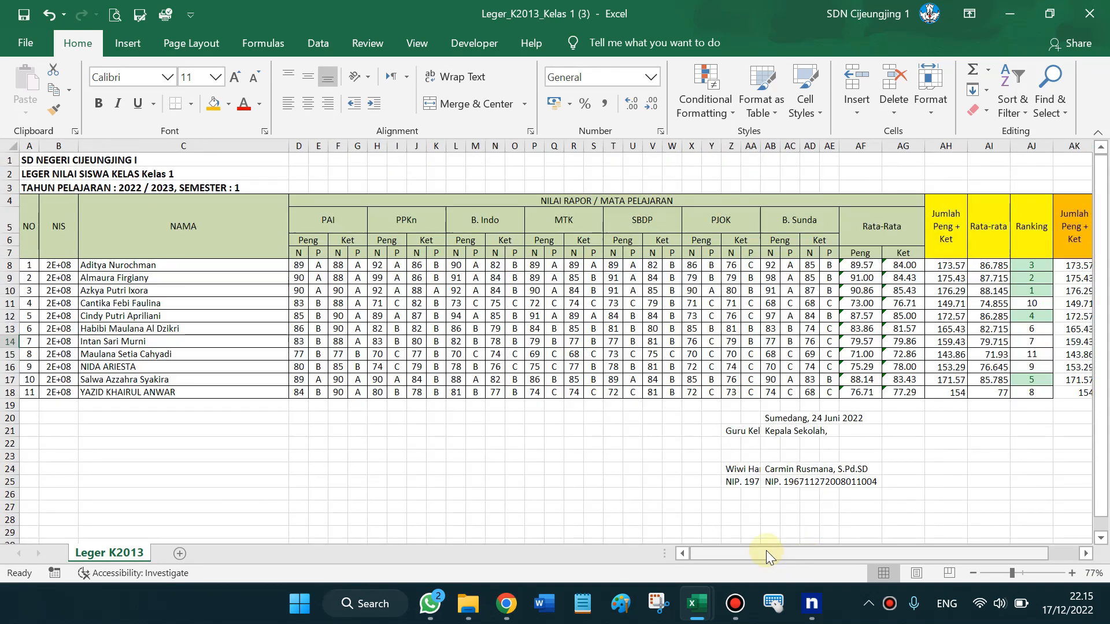
{"action": "left_click_drag", "start_coordinate": [775, 552], "coordinate": [803, 550]}
{"action": "left_click_drag", "start_coordinate": [466, 431], "coordinate": [148, 456]}
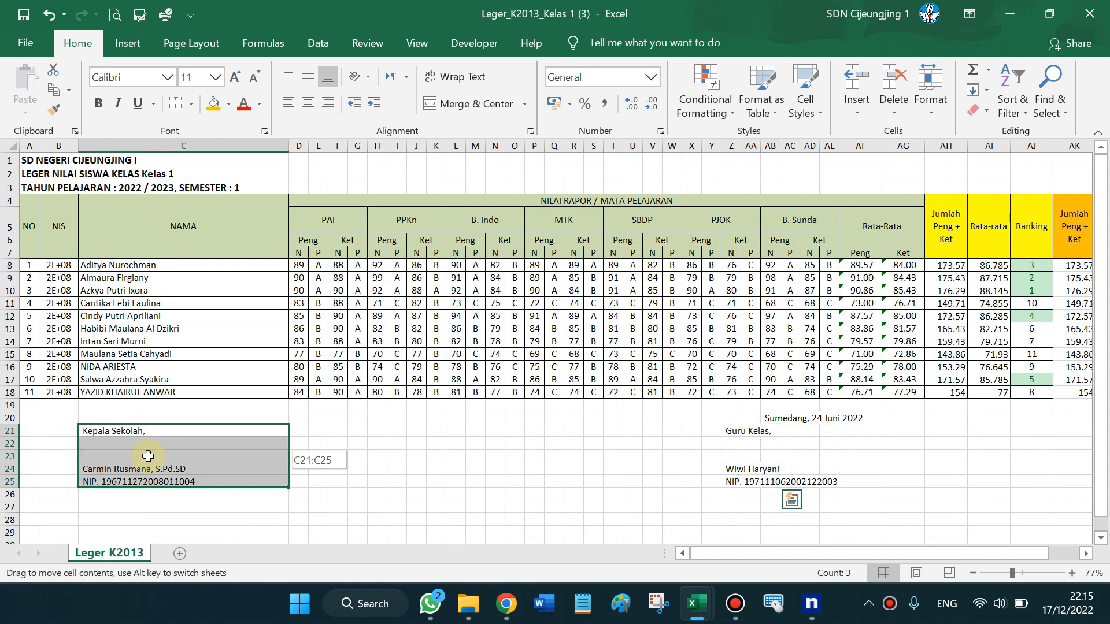
Enter 'Mengetahui,' in C20 above the headmaster's signature
{"action": "left_click", "coordinate": [152, 414]}
{"action": "type", "text": "Mengetahui"}
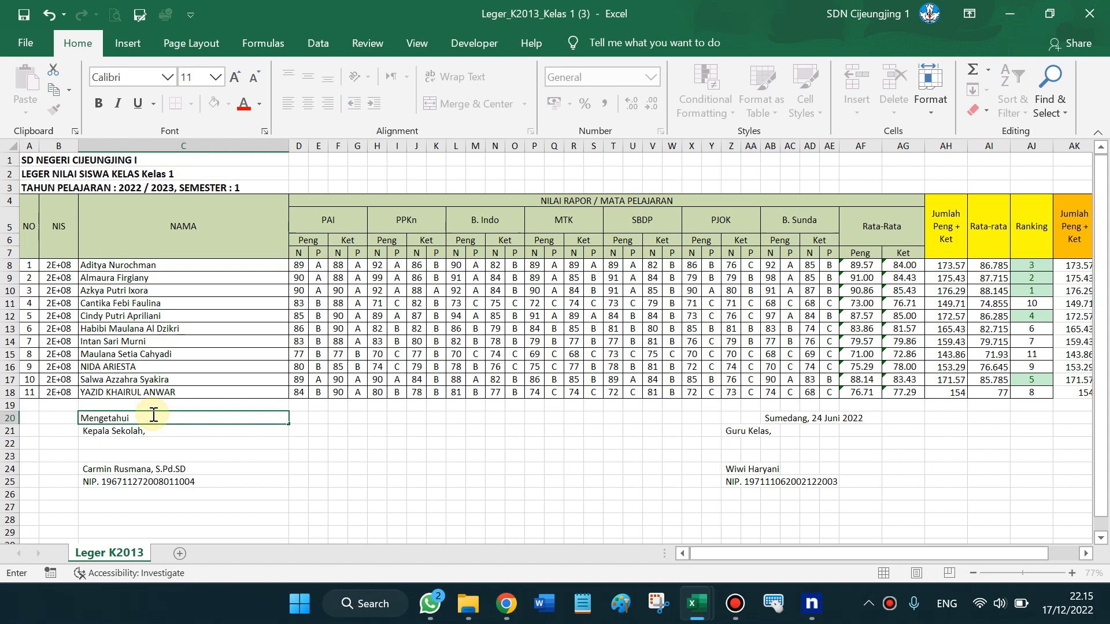
{"action": "type", "text": ","}
{"action": "key", "text": "Return"}
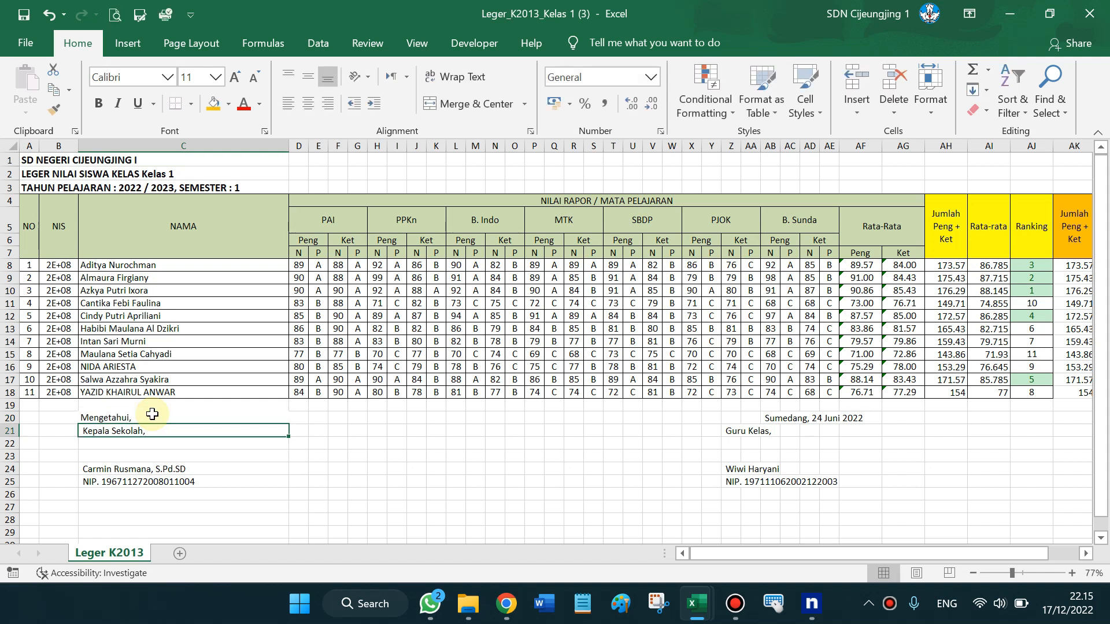
Close the Kelas 1 leger workbook without saving
{"action": "left_click", "coordinate": [743, 431]}
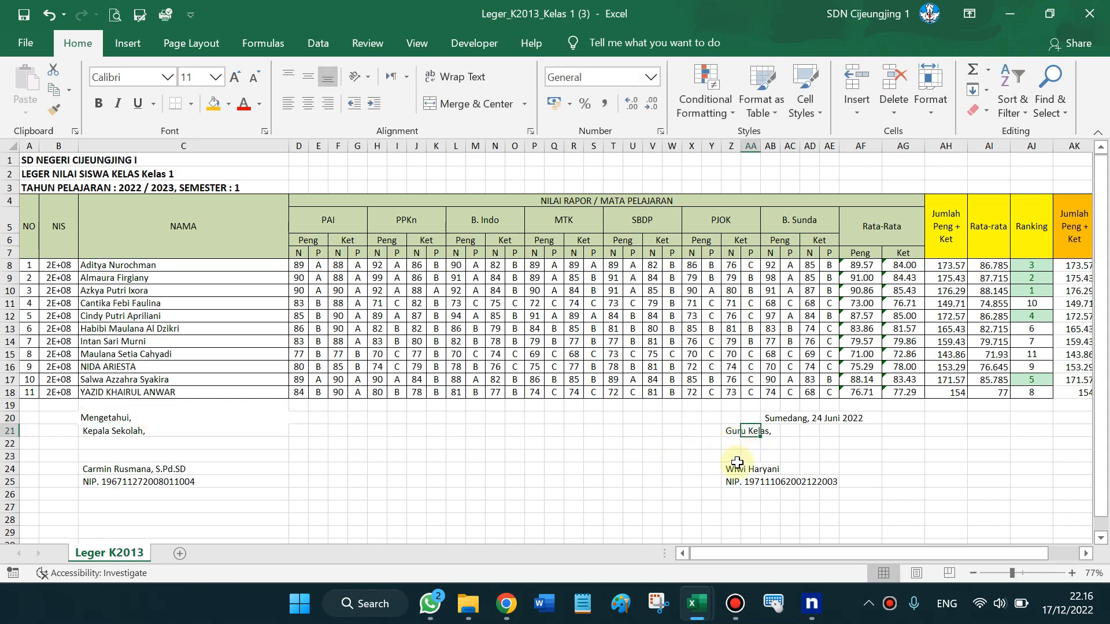
{"action": "left_click", "coordinate": [539, 406]}
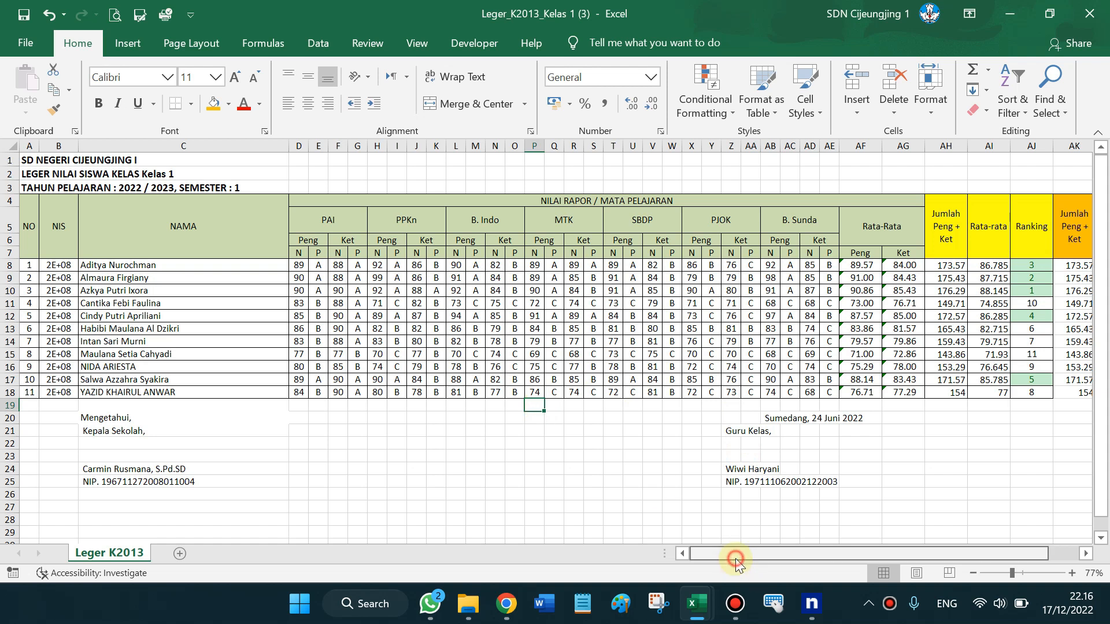
{"action": "left_click", "coordinate": [559, 410]}
{"action": "left_click", "coordinate": [1090, 13]}
{"action": "left_click", "coordinate": [571, 327]}
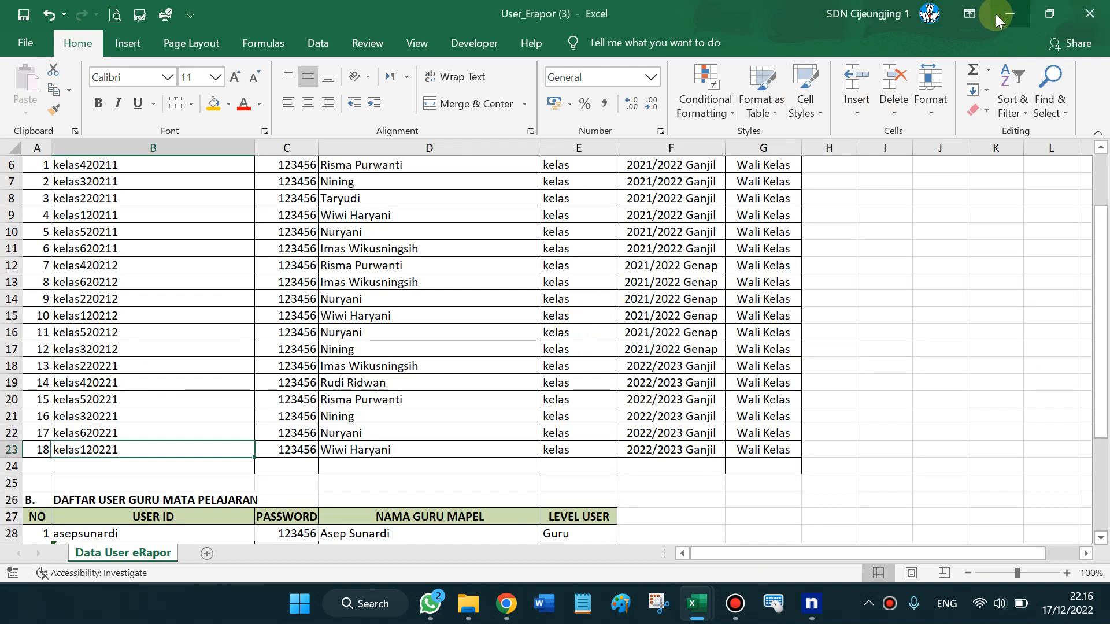
Close the cetak_legger.php tab in Chrome to return to the Leger Rapor page for Kelas 1
{"action": "left_click", "coordinate": [1014, 14]}
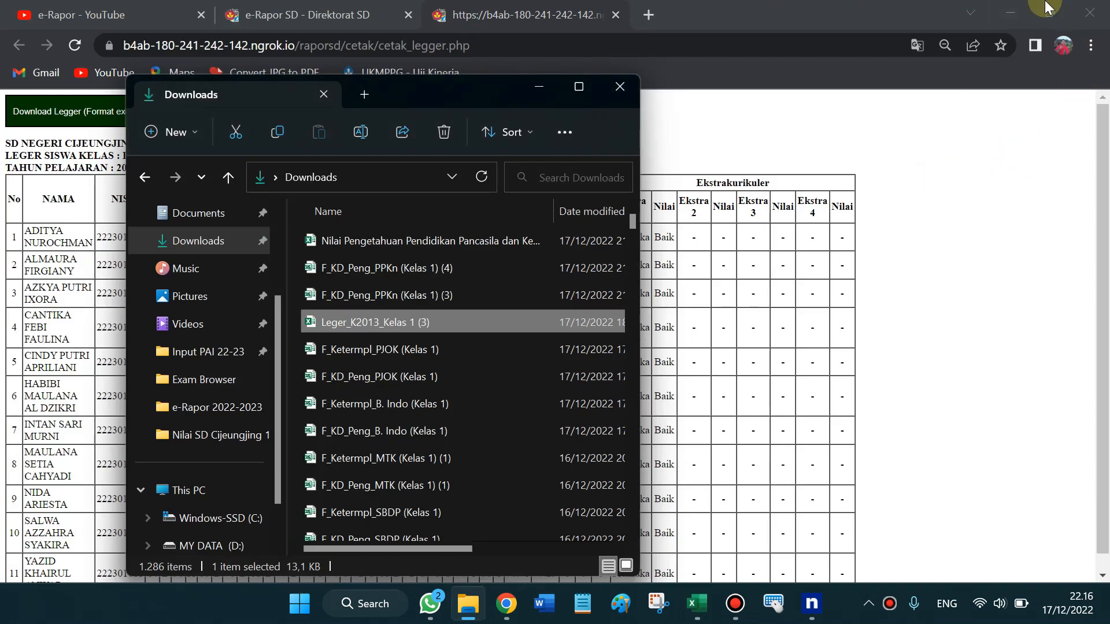
{"action": "left_click", "coordinate": [549, 12]}
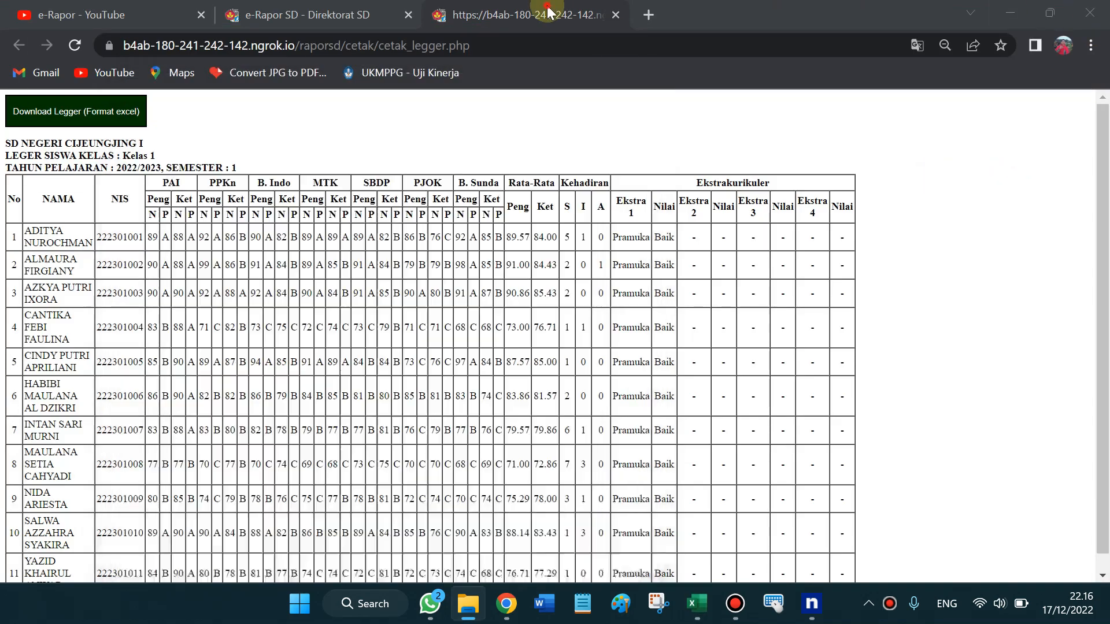
{"action": "left_click", "coordinate": [616, 15]}
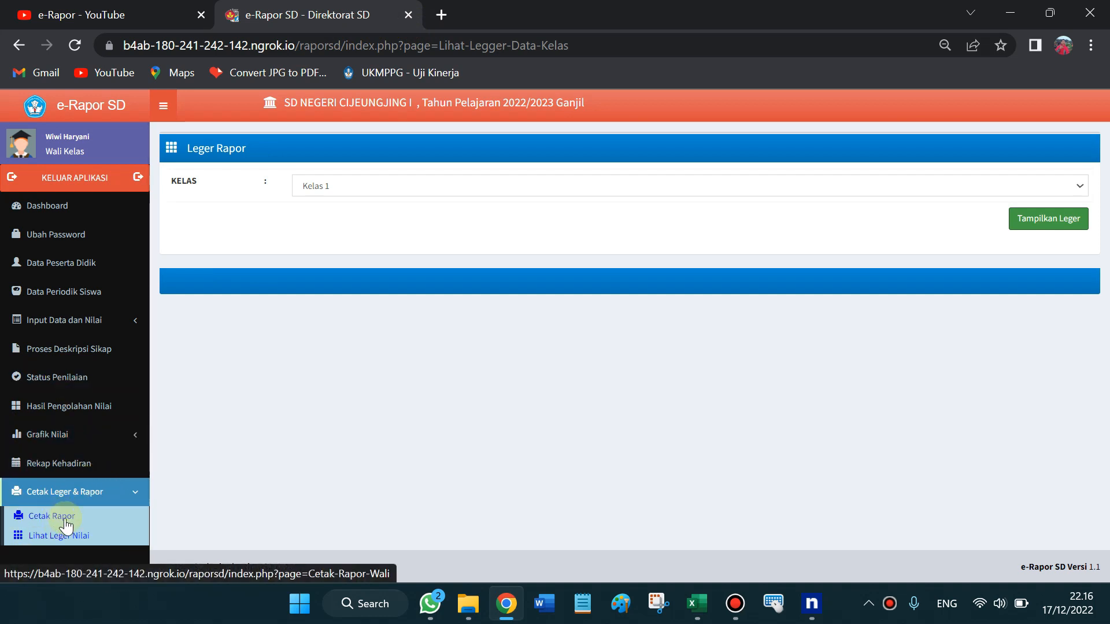
Open Cetak Rapor, apply A4 portrait paper settings, and load the Kelas 1 student list
{"action": "left_click", "coordinate": [45, 516]}
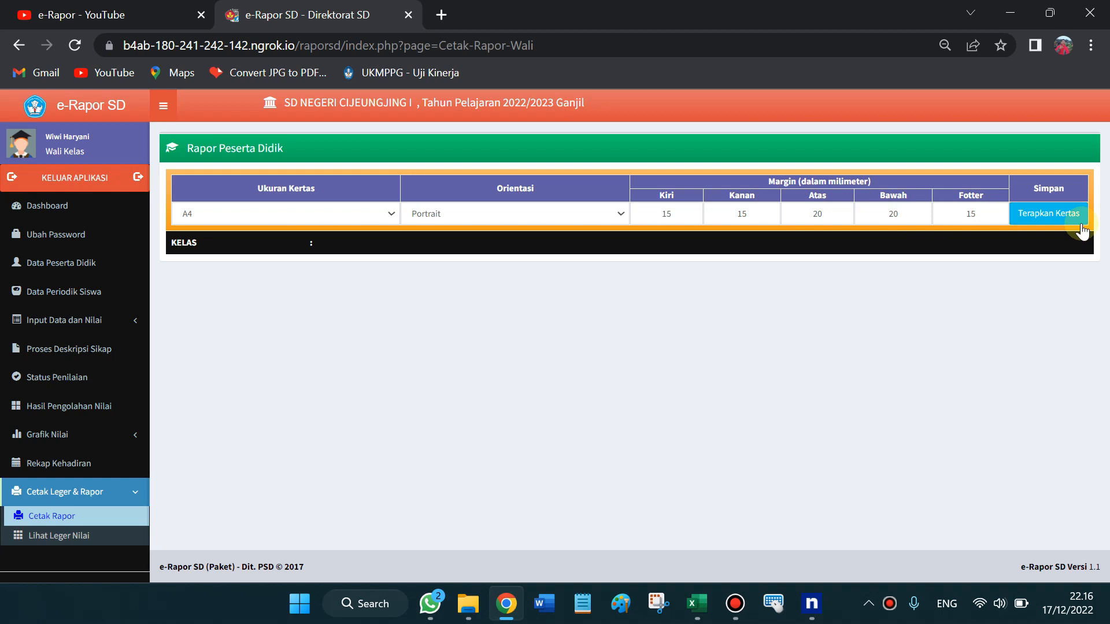
{"action": "left_click", "coordinate": [1049, 215]}
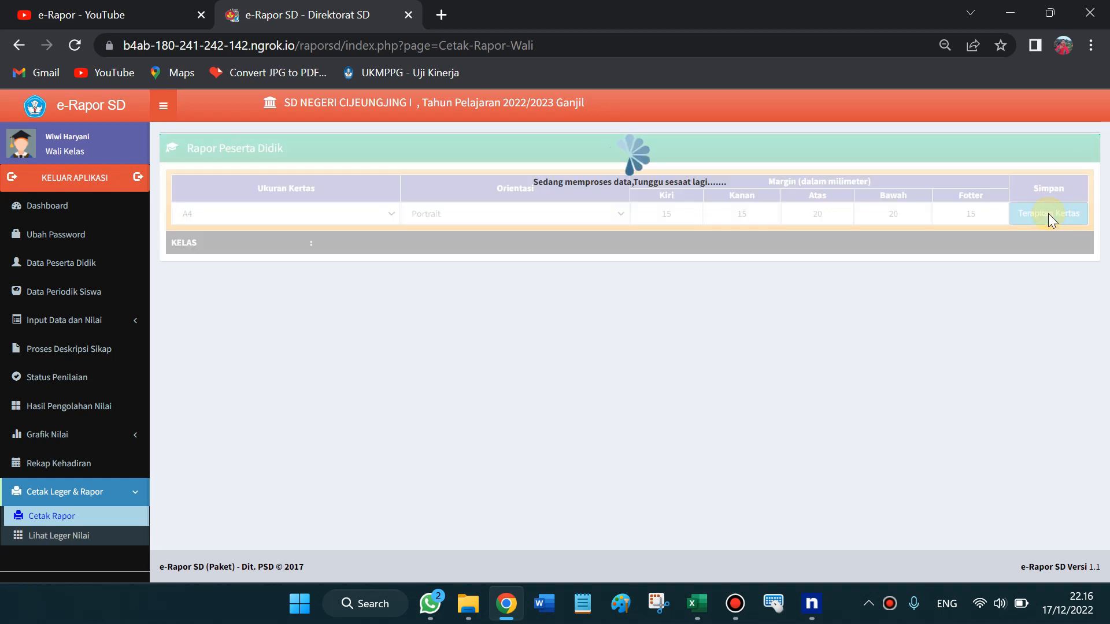
{"action": "left_click", "coordinate": [413, 247]}
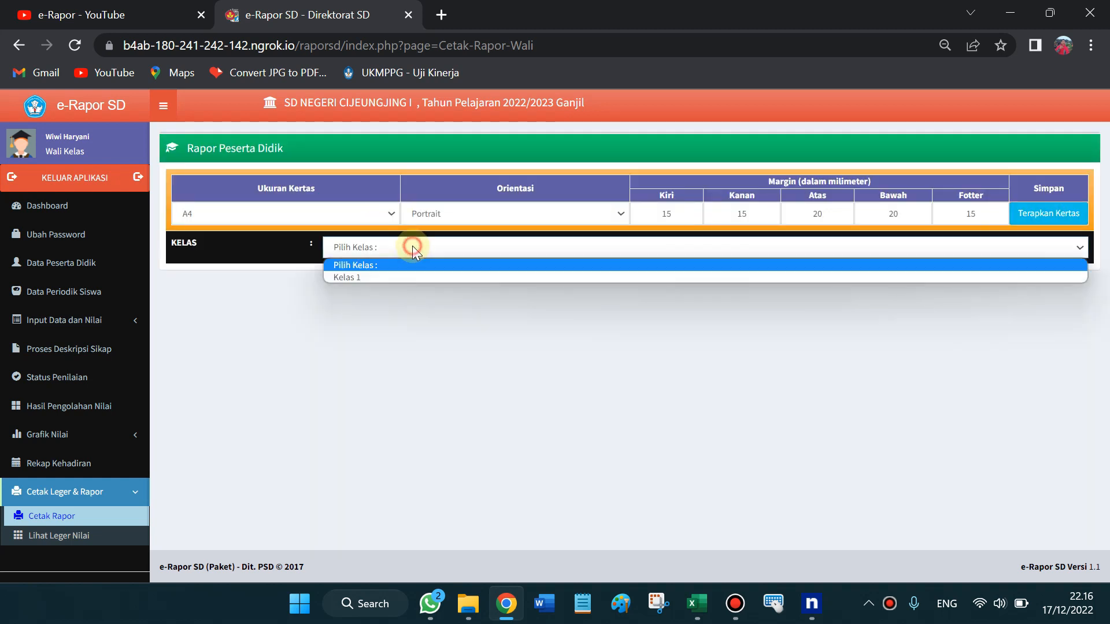
{"action": "left_click", "coordinate": [398, 276]}
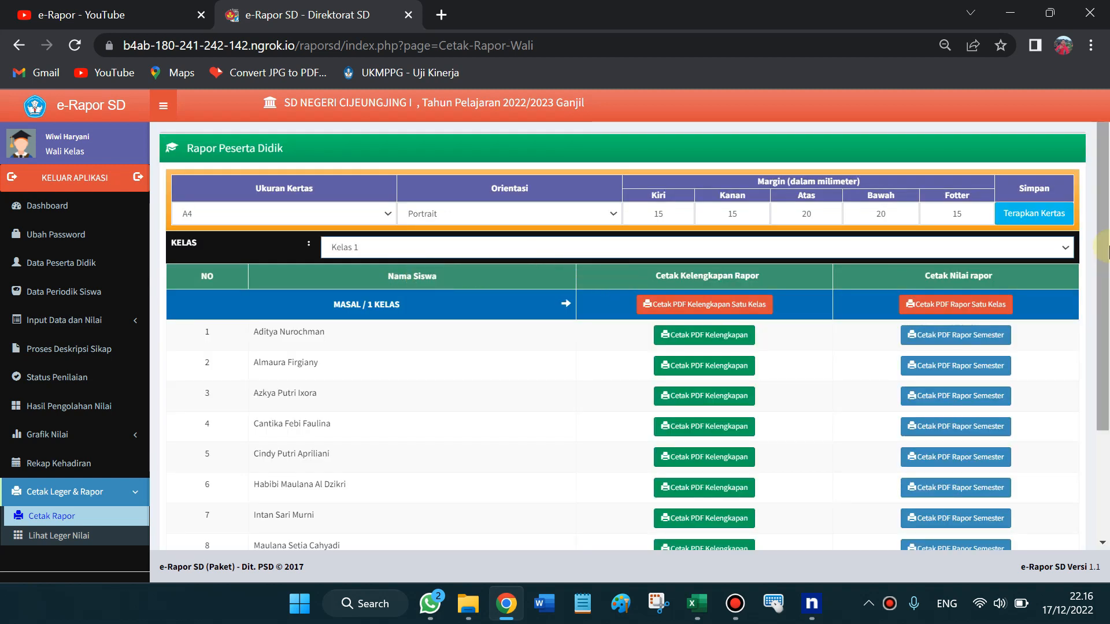
Scroll the student list and highlight the Cetak Kelengkapan Rapor and Cetak Nilai rapor headings
{"action": "left_click", "coordinate": [1104, 431]}
{"action": "left_click_drag", "start_coordinate": [1104, 366], "coordinate": [1105, 311]}
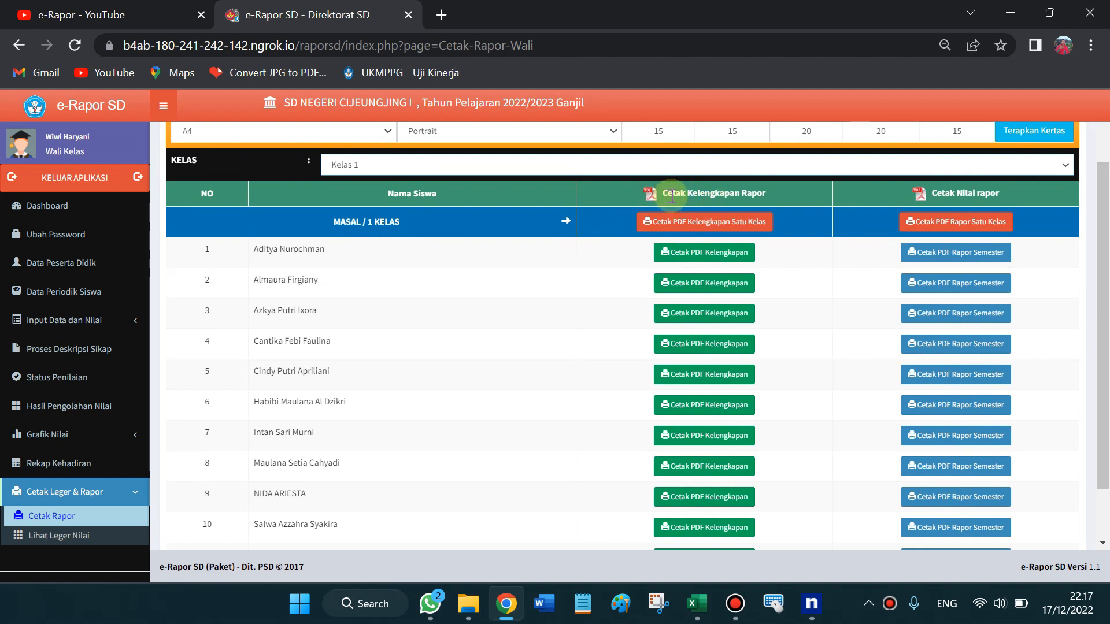
{"action": "left_click_drag", "start_coordinate": [672, 195], "coordinate": [767, 194]}
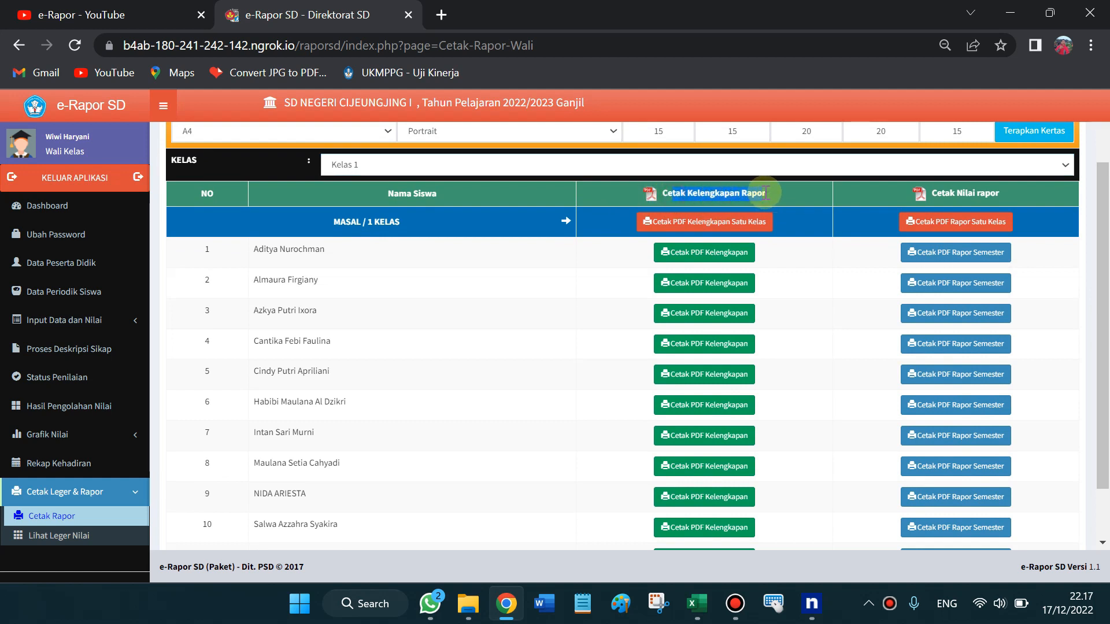
{"action": "left_click", "coordinate": [685, 195]}
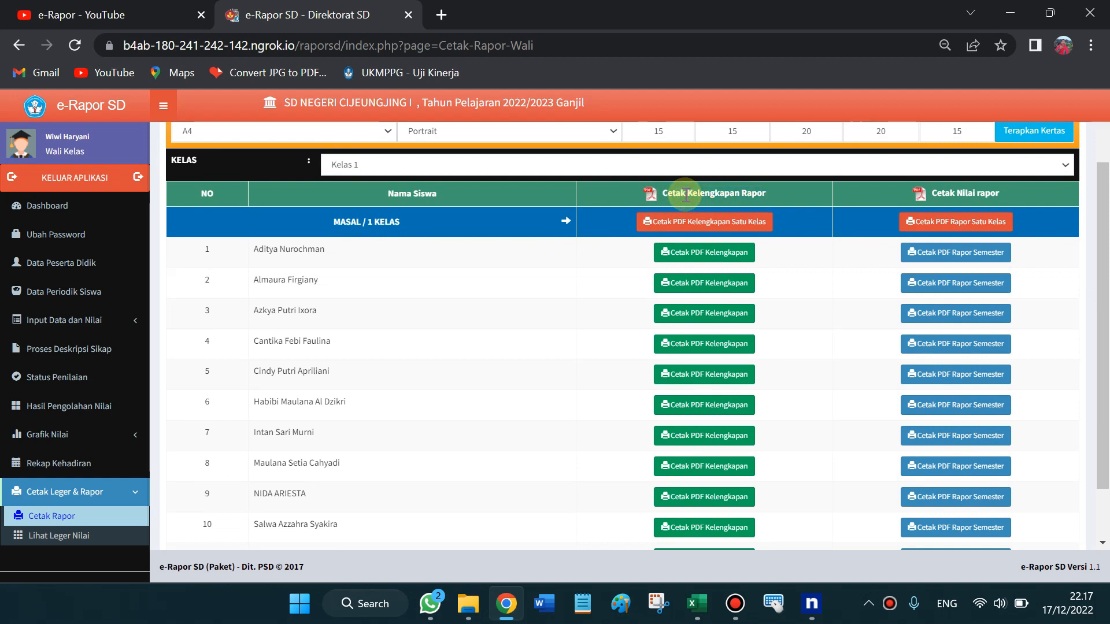
{"action": "left_click", "coordinate": [943, 187]}
{"action": "left_click_drag", "start_coordinate": [944, 187], "coordinate": [1002, 193]}
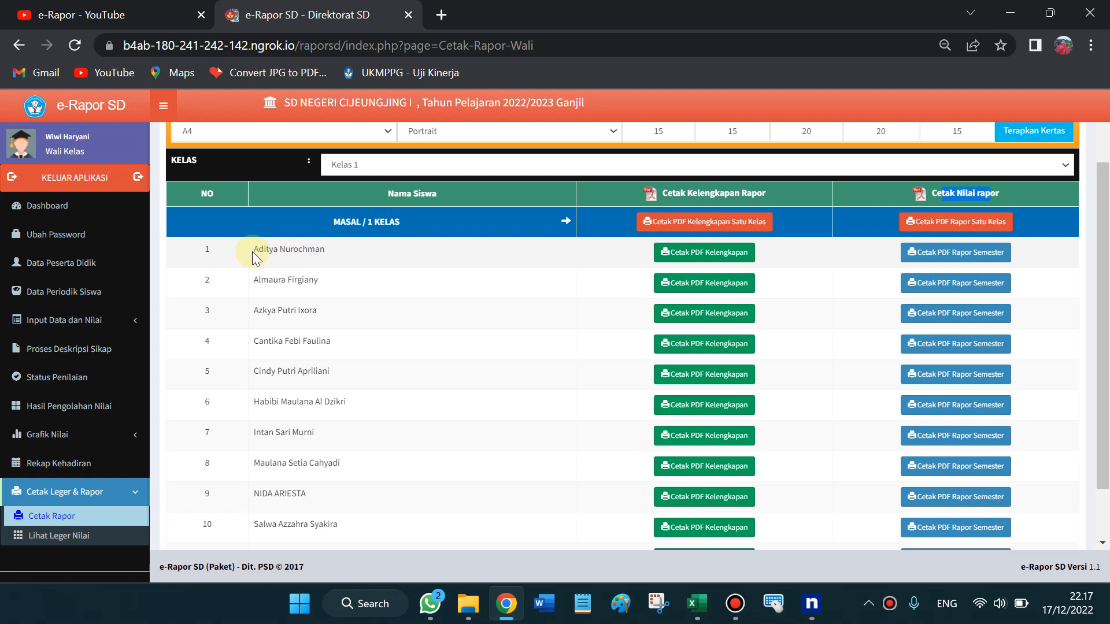
Highlight the first students' names, then request the whole-class Kelengkapan Rapor PDF for Kelas 1
{"action": "left_click_drag", "start_coordinate": [258, 250], "coordinate": [320, 249]}
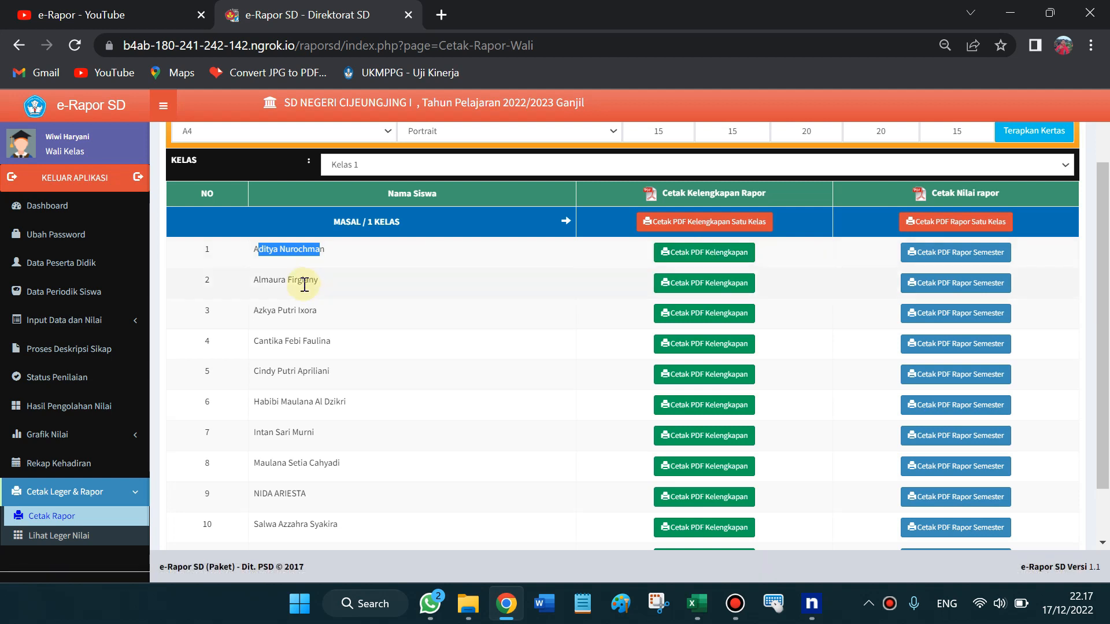
{"action": "left_click_drag", "start_coordinate": [302, 283], "coordinate": [316, 282]}
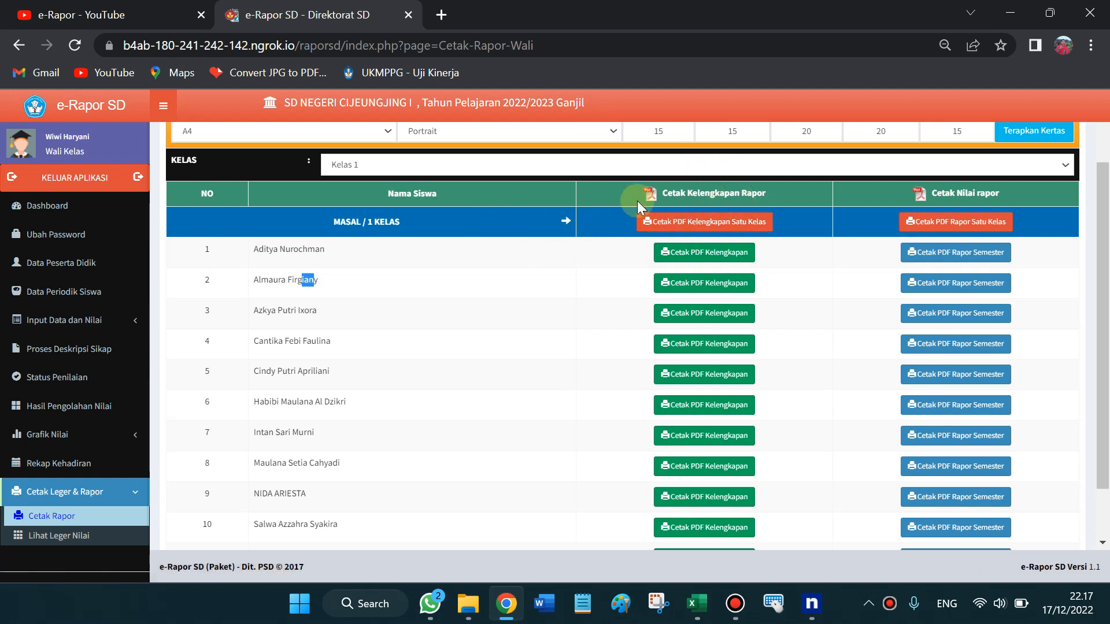
{"action": "left_click", "coordinate": [723, 224]}
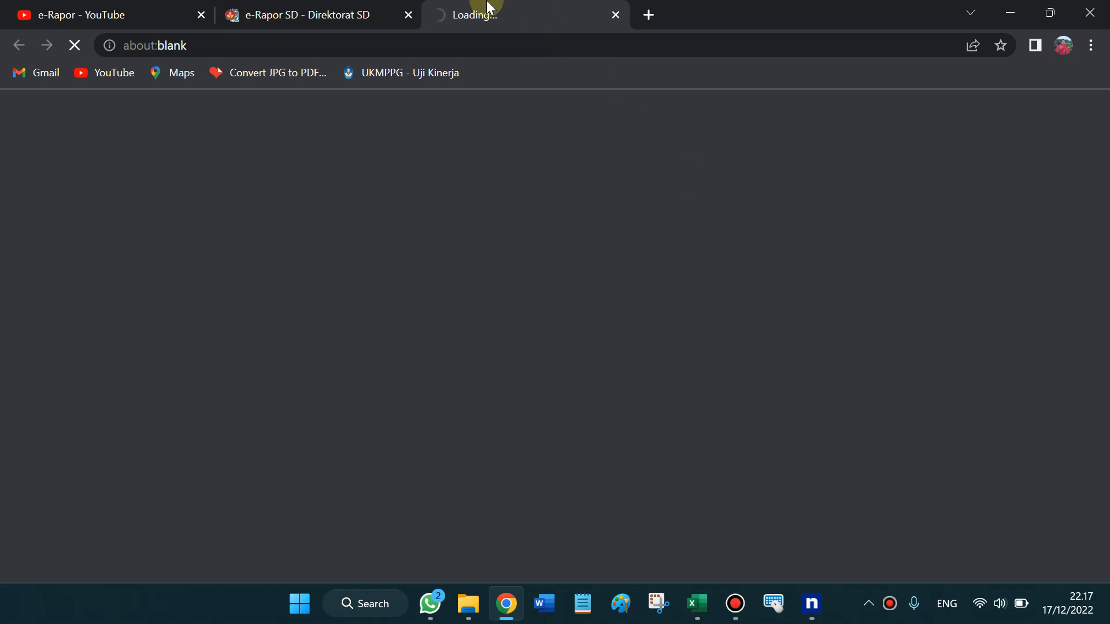